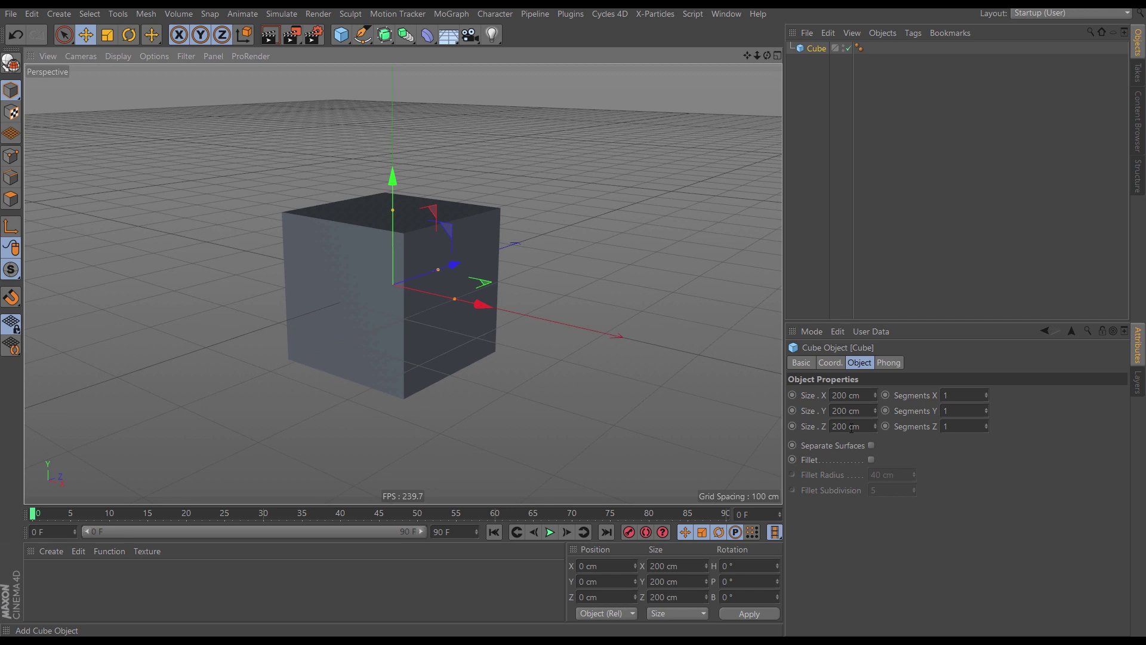
Set the cube's X, Y and Z sizes to 40 cm each
{"action": "left_click", "coordinate": [861, 394]}
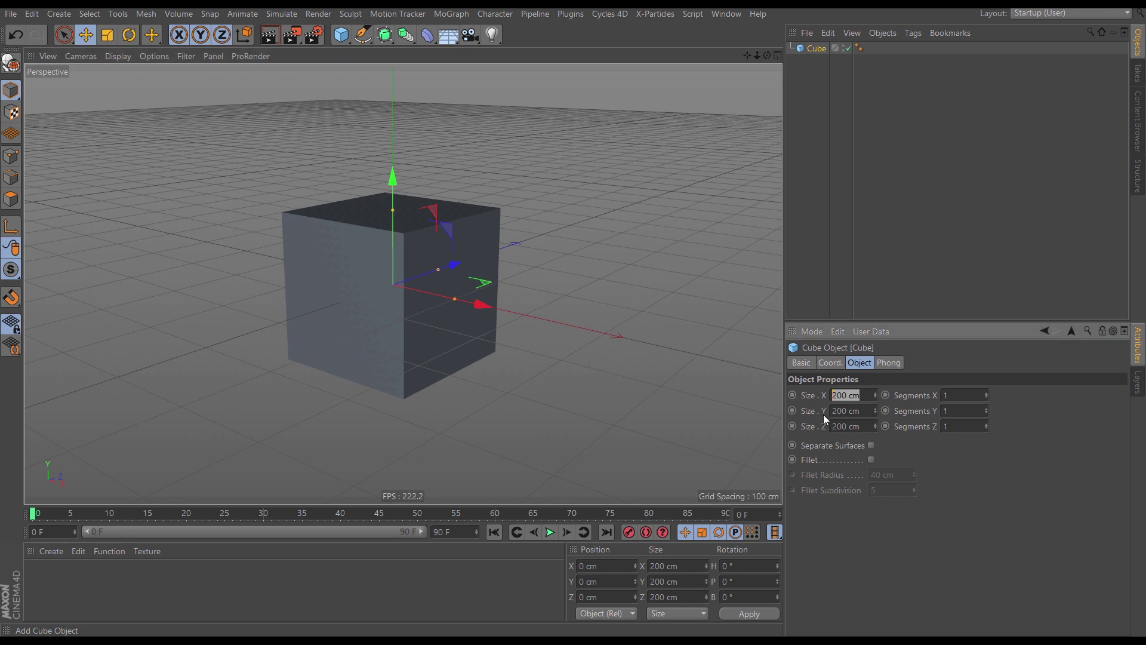
{"action": "type", "text": "40"}
{"action": "key", "text": "Tab"}
{"action": "type", "text": "40"}
{"action": "key", "text": "Tab"}
{"action": "type", "text": "40"}
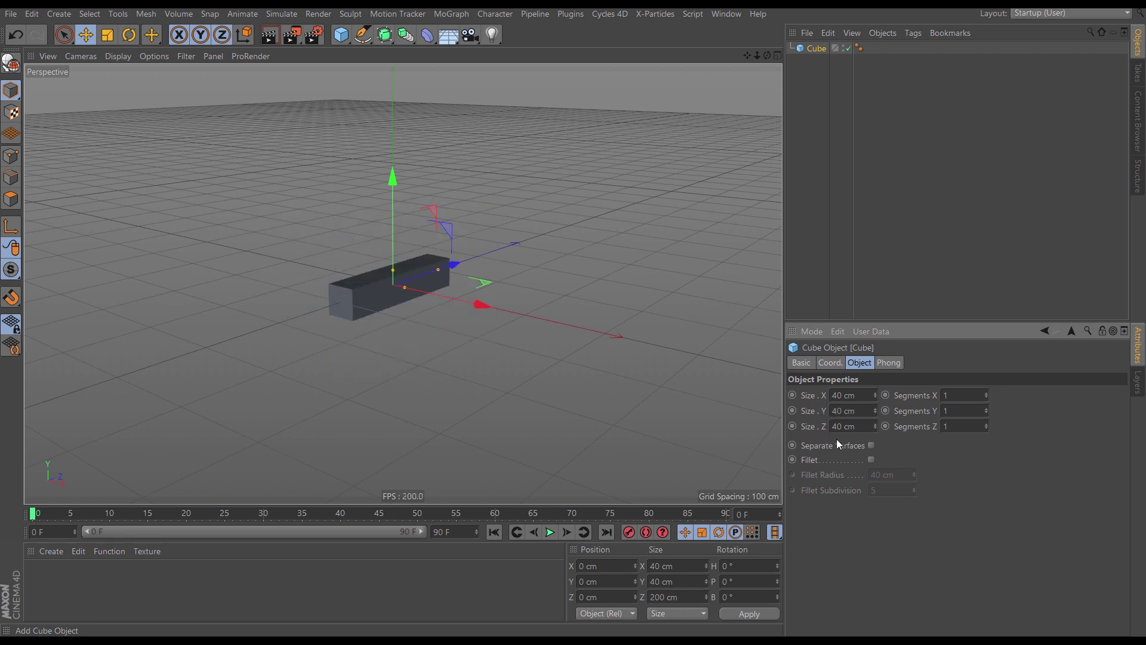
Add a MoGraph Cloner as the parent of the cube
{"action": "mouse_move", "coordinate": [399, 295]}
{"action": "left_mouse_down", "text": "alt"}
{"action": "mouse_move", "coordinate": [409, 284]}
{"action": "mouse_move", "coordinate": [393, 288]}
{"action": "left_mouse_up", "text": "alt"}
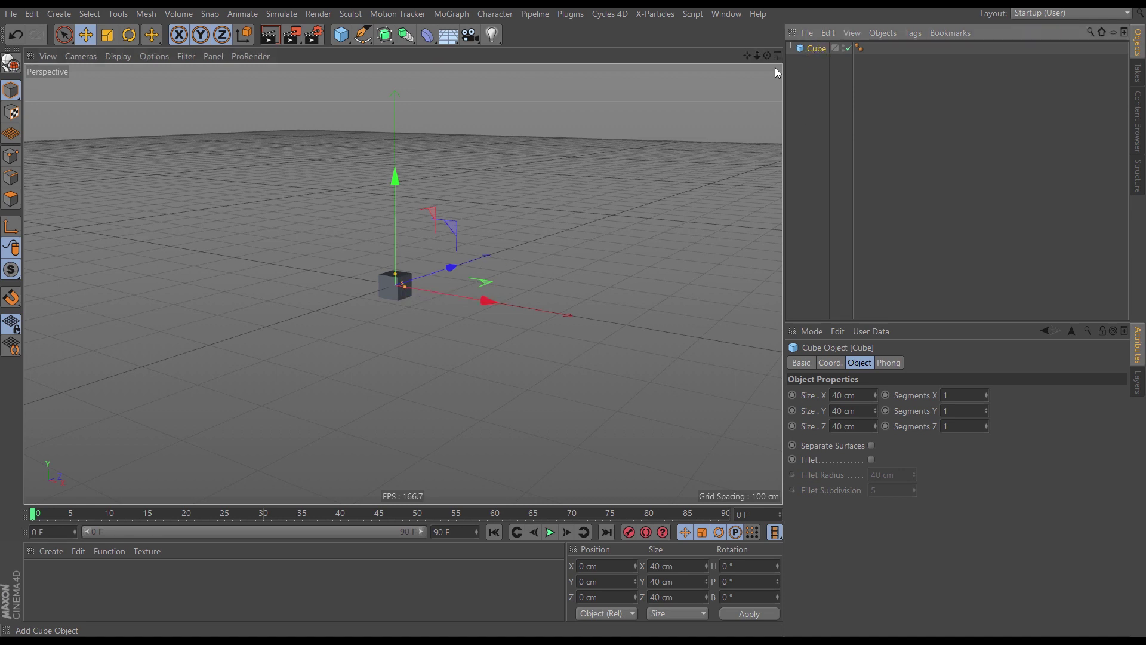
{"action": "left_click", "coordinate": [449, 14]}
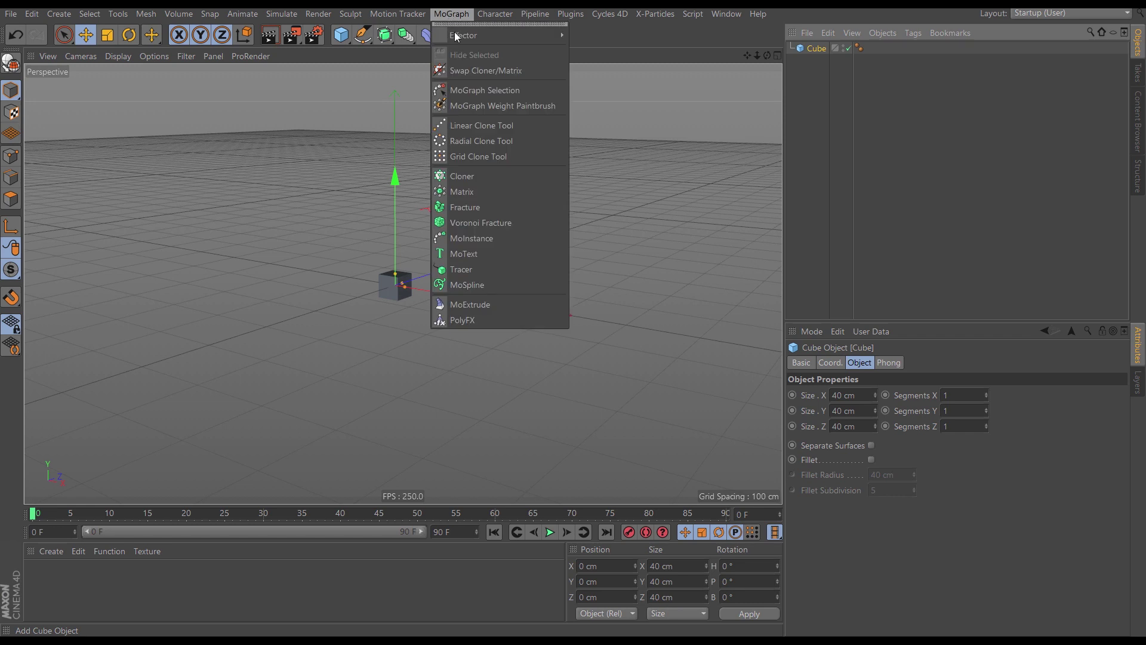
{"action": "left_click", "coordinate": [462, 177], "text": "alt"}
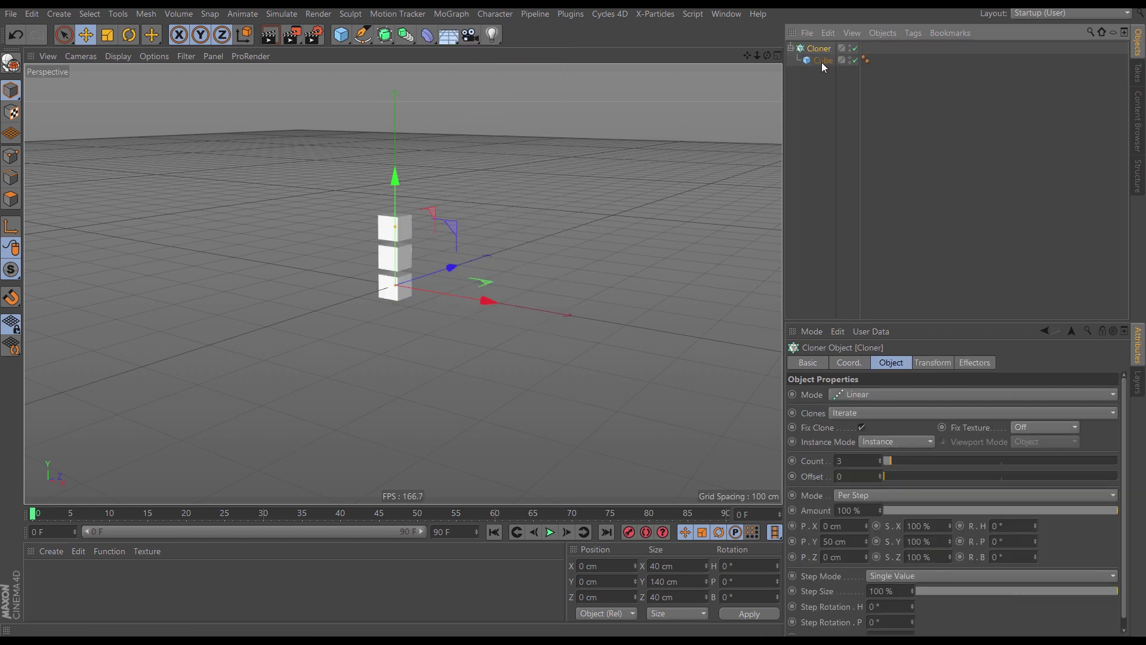
Switch the Cloner to Grid Array mode and set its count to 8 by 8 by 1
{"action": "scroll", "coordinate": [388, 289], "scroll_direction": "up", "scroll_amount": 5}
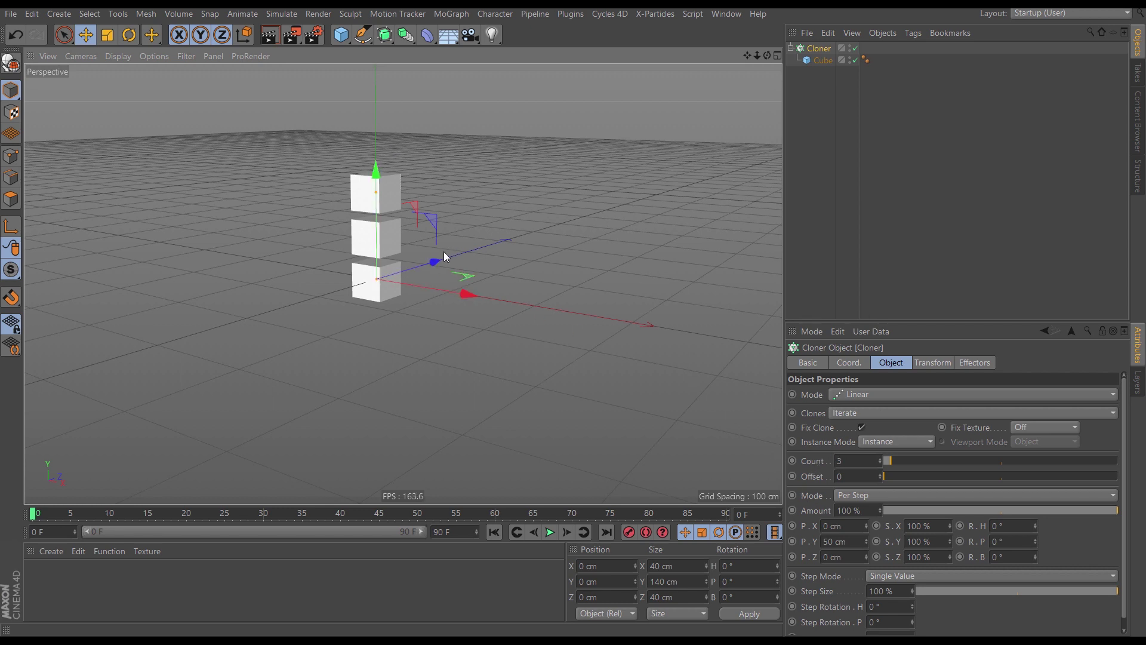
{"action": "left_click_drag", "start_coordinate": [444, 257], "coordinate": [383, 275], "text": "alt"}
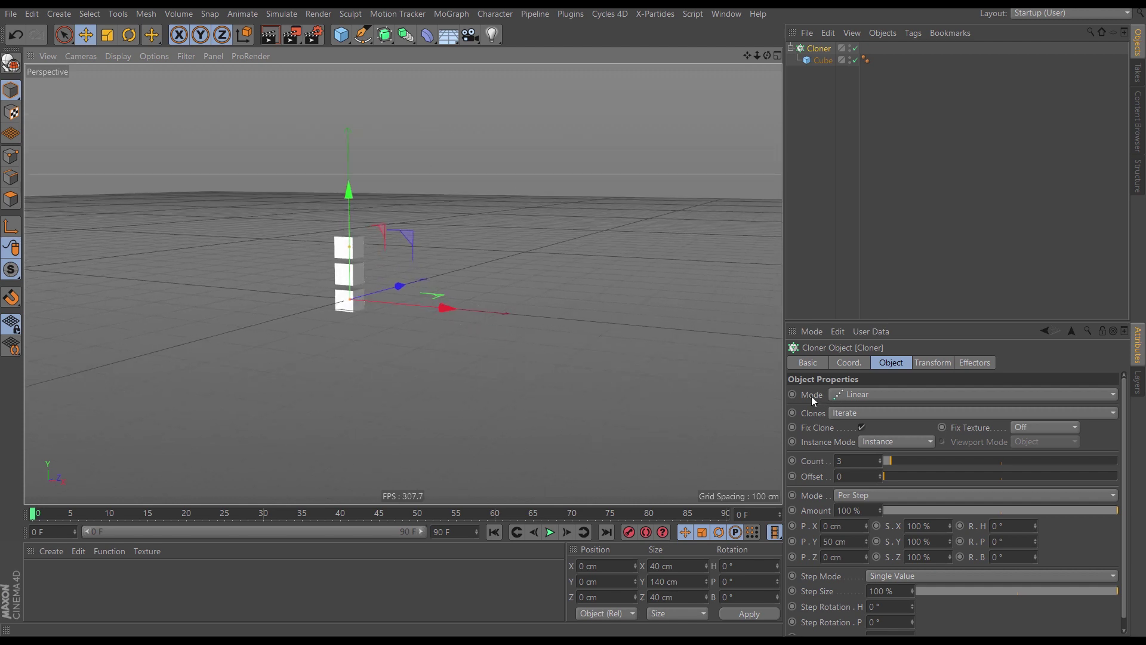
{"action": "left_click", "coordinate": [867, 393]}
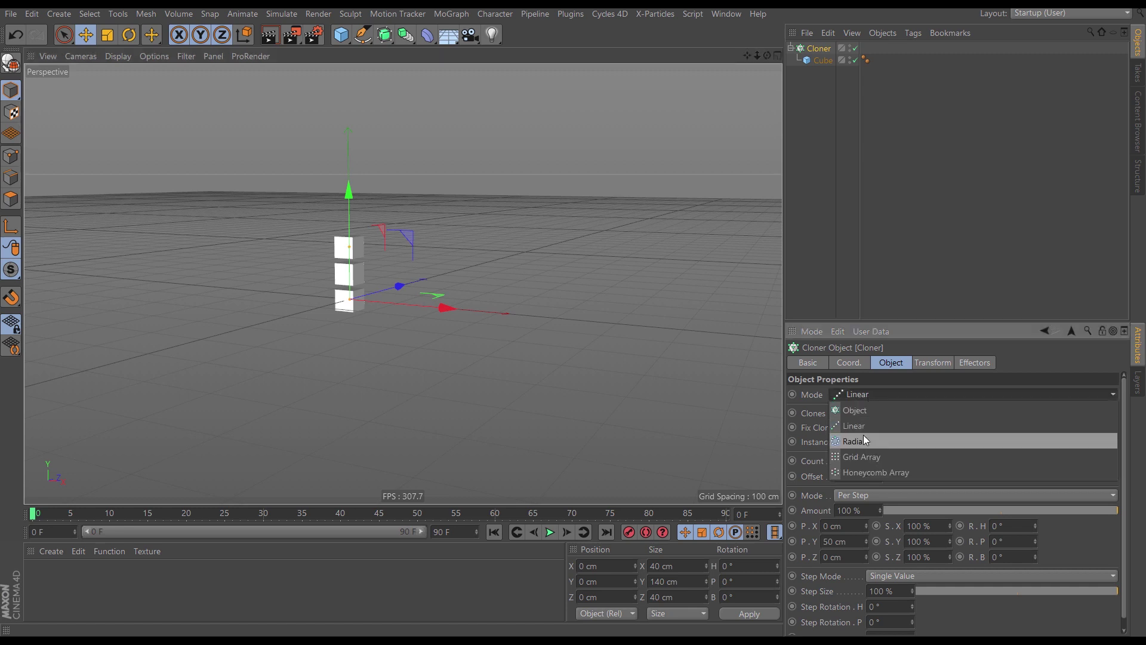
{"action": "left_click", "coordinate": [868, 457]}
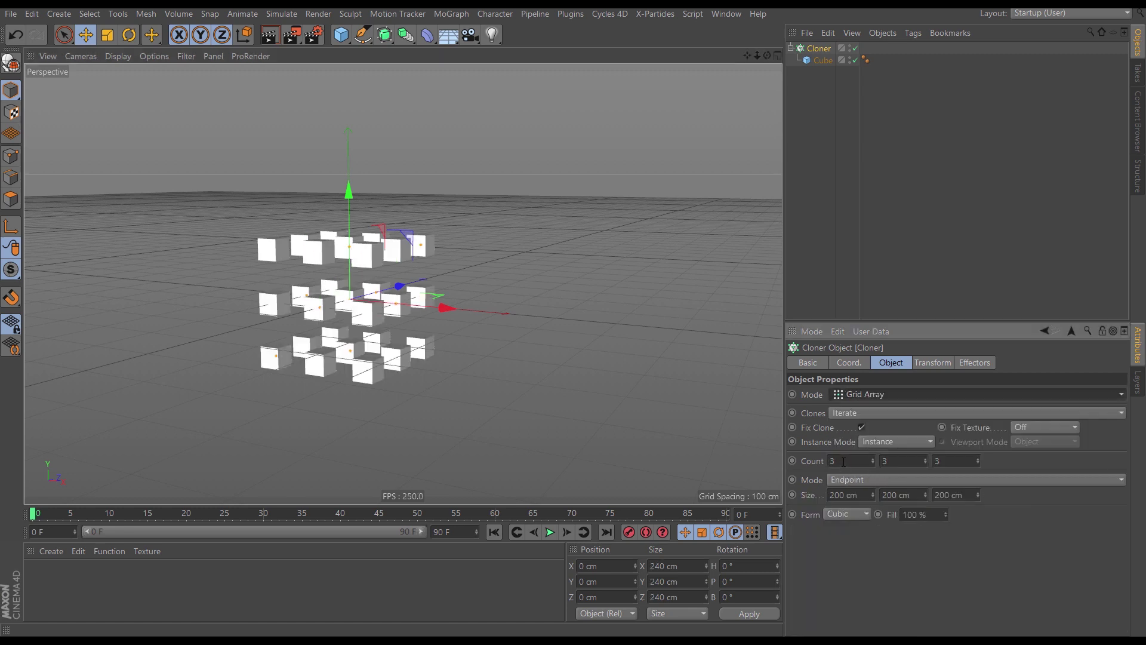
{"action": "left_click", "coordinate": [848, 461]}
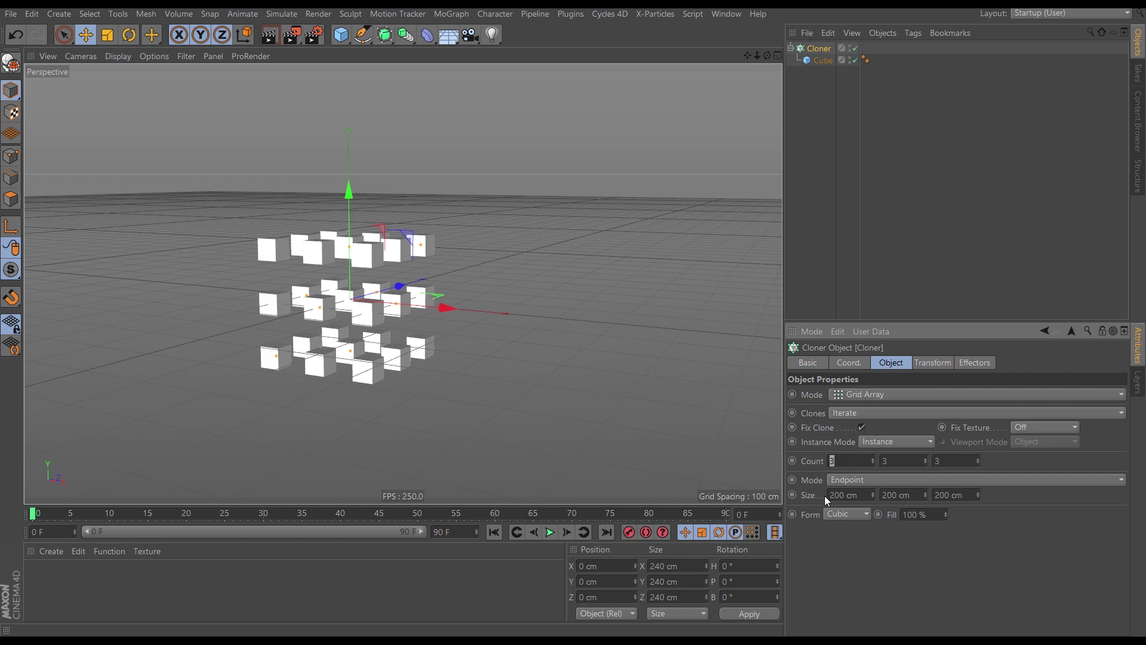
{"action": "type", "text": "8"}
{"action": "key", "text": "Tab"}
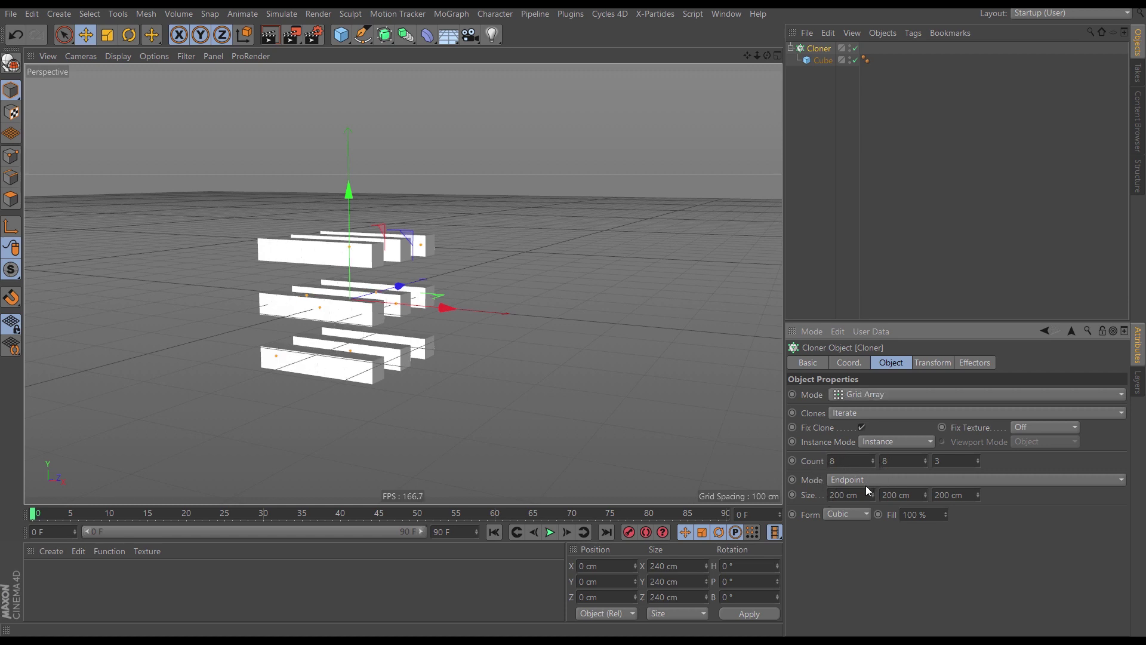
{"action": "type", "text": "8"}
{"action": "key", "text": "Return"}
{"action": "left_click", "coordinate": [949, 462]}
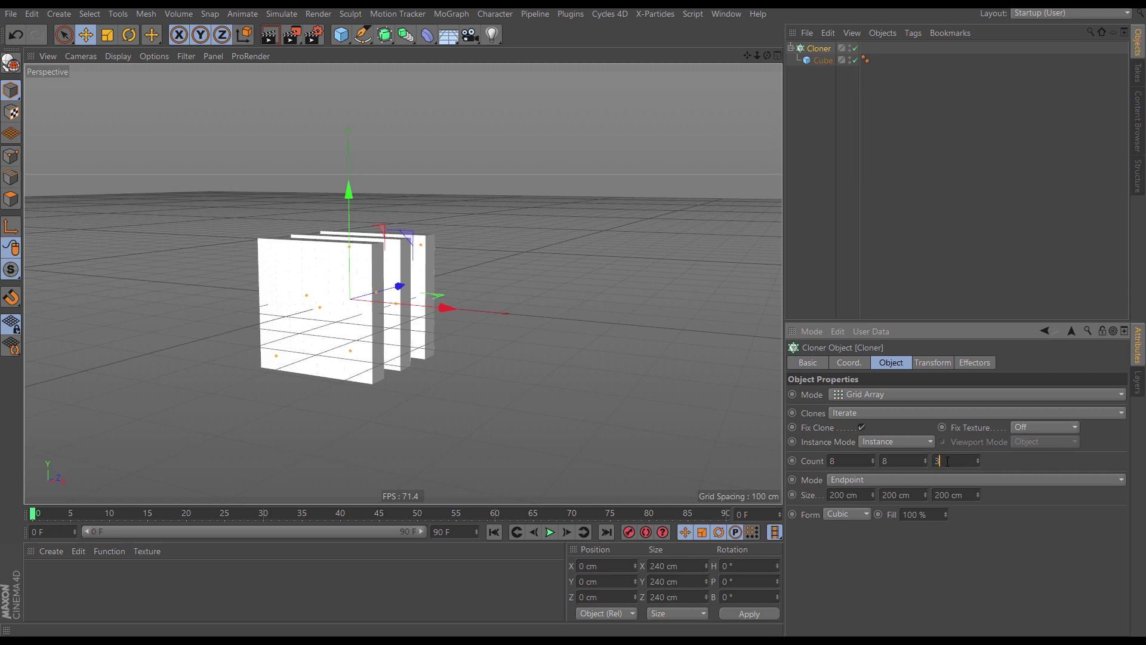
{"action": "key", "text": "Return"}
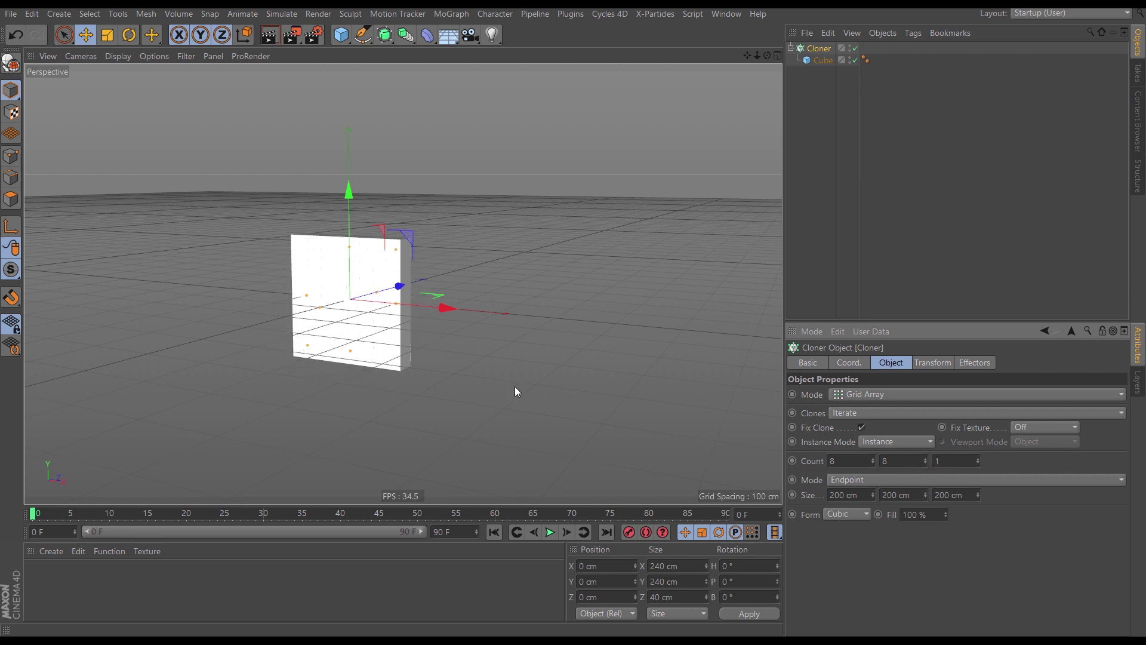
Spread the clones out by setting the grid array size to 587 cm in both X and Y
{"action": "mouse_move", "coordinate": [387, 328]}
{"action": "left_mouse_down", "text": "alt"}
{"action": "mouse_move", "coordinate": [282, 316]}
{"action": "mouse_move", "coordinate": [394, 333]}
{"action": "mouse_move", "coordinate": [402, 322]}
{"action": "left_mouse_up", "text": "alt"}
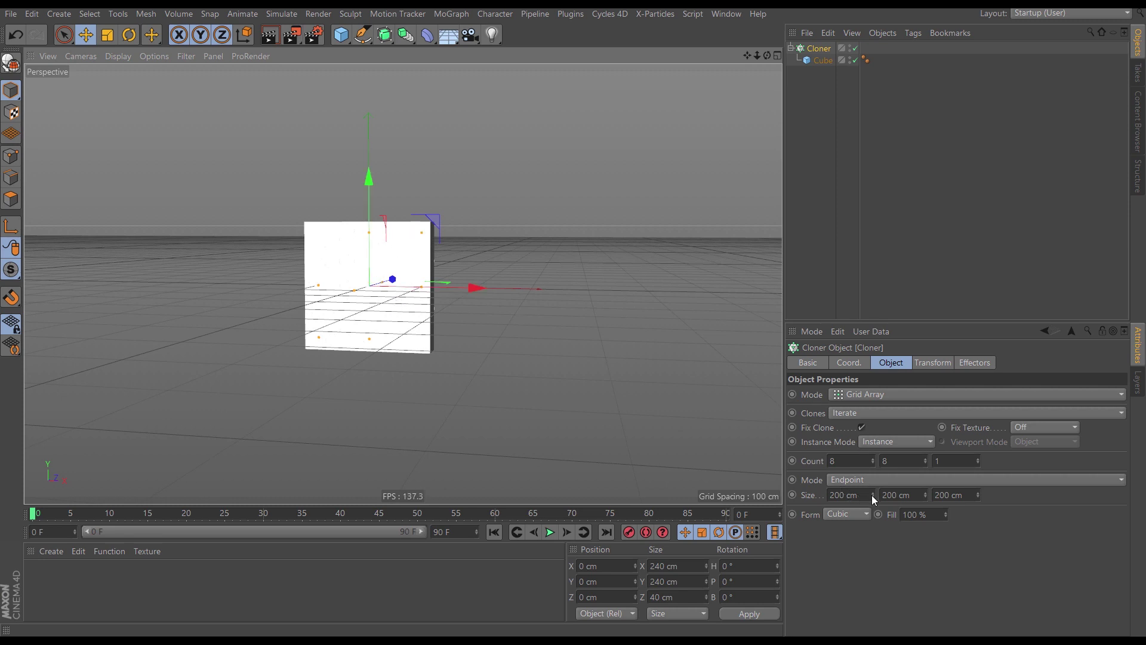
{"action": "mouse_move", "coordinate": [873, 494]}
{"action": "left_mouse_down"}
{"action": "mouse_move", "coordinate": [869, 266]}
{"action": "mouse_move", "coordinate": [864, 299]}
{"action": "mouse_move", "coordinate": [864, 266]}
{"action": "mouse_move", "coordinate": [822, 270]}
{"action": "left_mouse_up"}
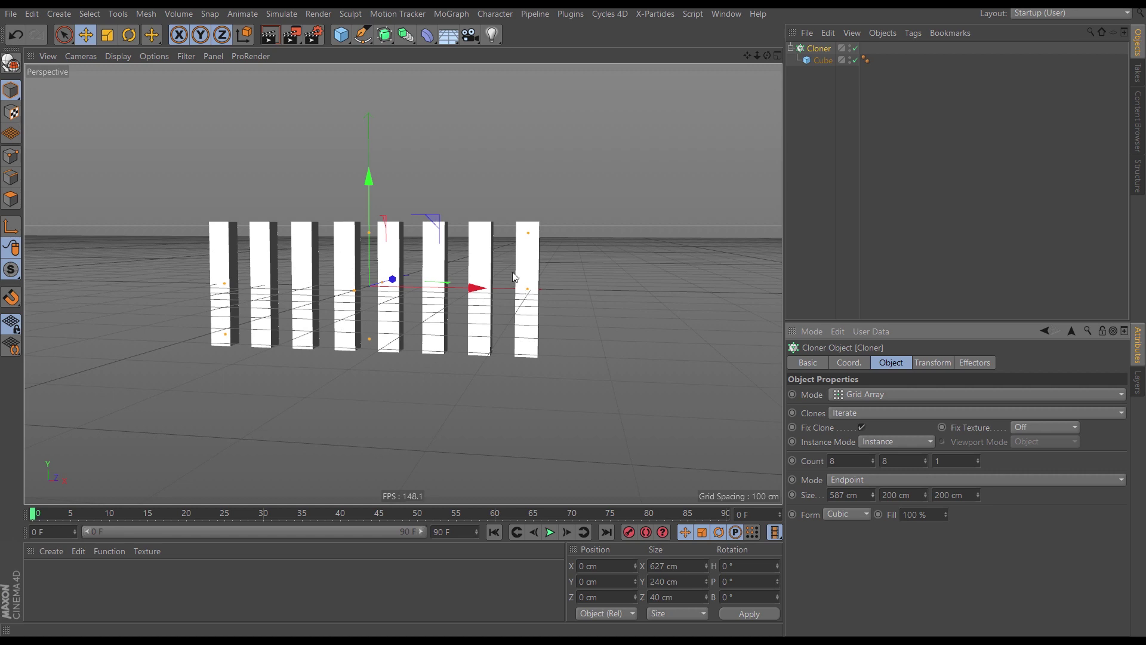
{"action": "mouse_move", "coordinate": [507, 267]}
{"action": "left_mouse_down", "text": "alt"}
{"action": "mouse_move", "coordinate": [486, 271]}
{"action": "mouse_move", "coordinate": [514, 258]}
{"action": "left_mouse_up", "text": "alt"}
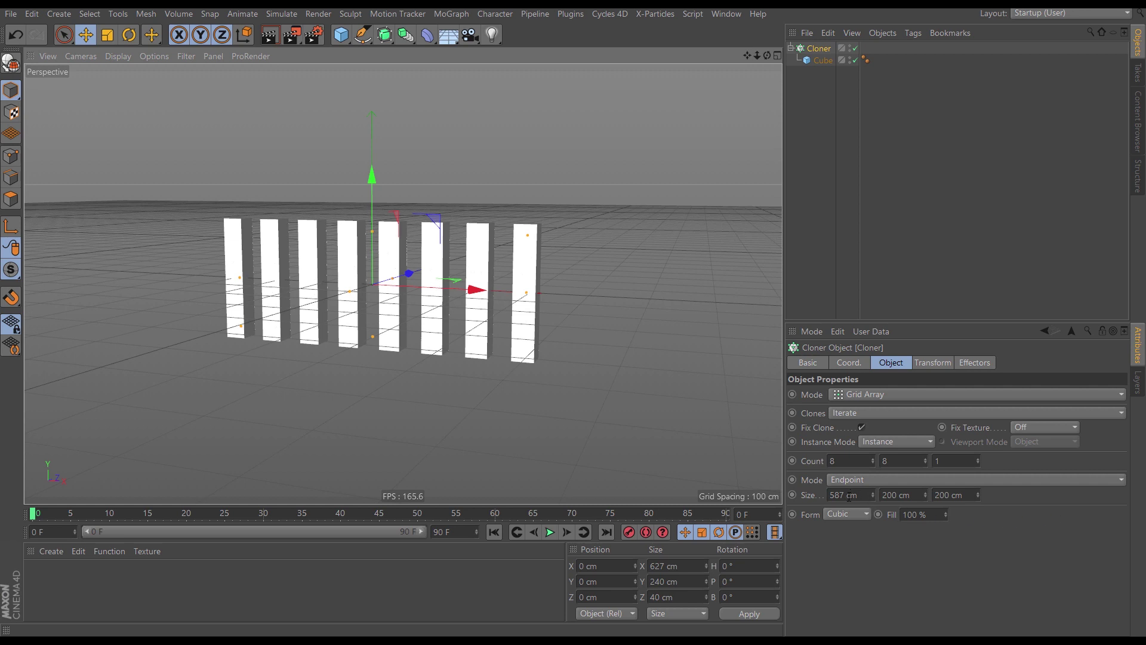
{"action": "left_click", "coordinate": [916, 496]}
{"action": "type", "text": "587"}
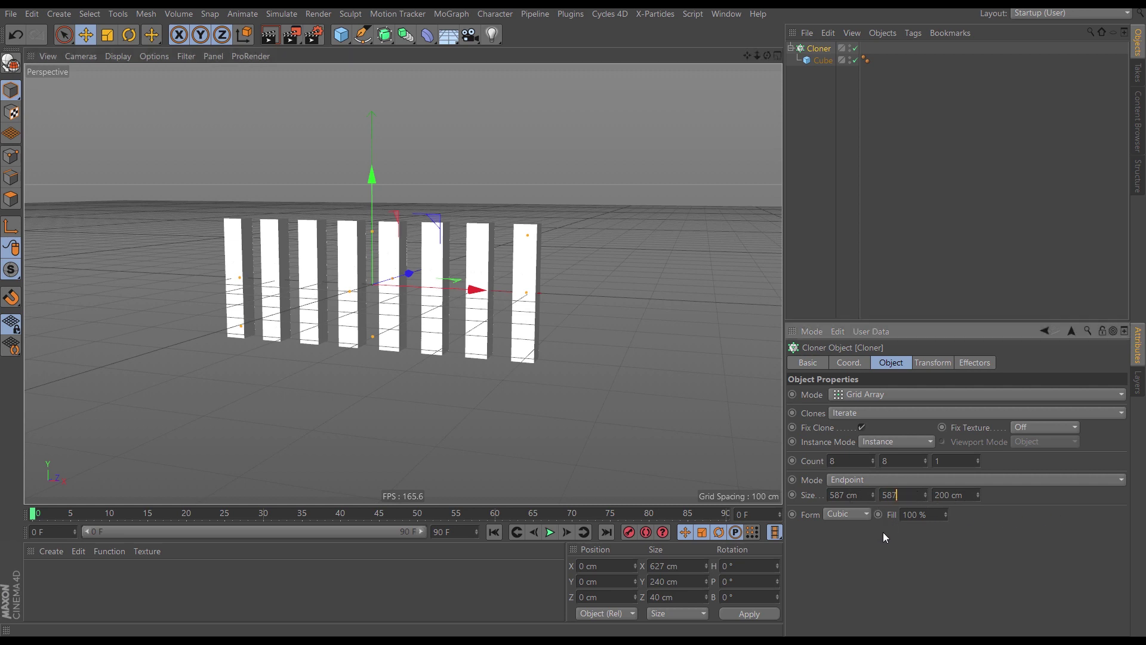
{"action": "key", "text": "Return"}
Hide the floor grid in the perspective viewport
{"action": "left_click_drag", "start_coordinate": [434, 356], "coordinate": [449, 324], "text": "alt"}
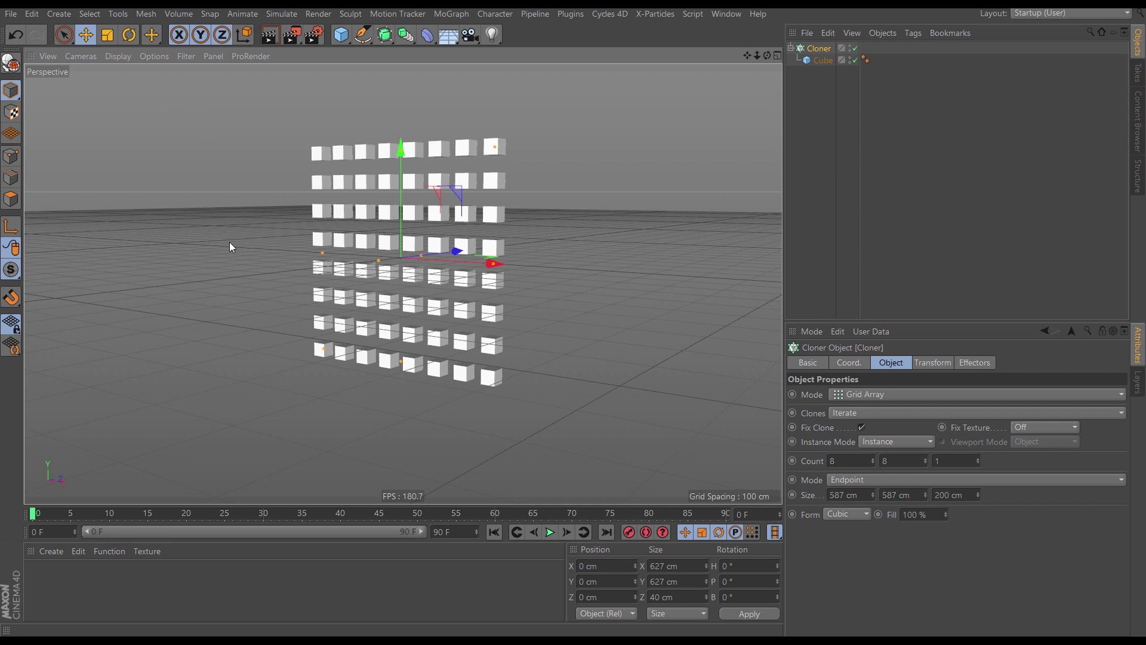
{"action": "left_click", "coordinate": [214, 55]}
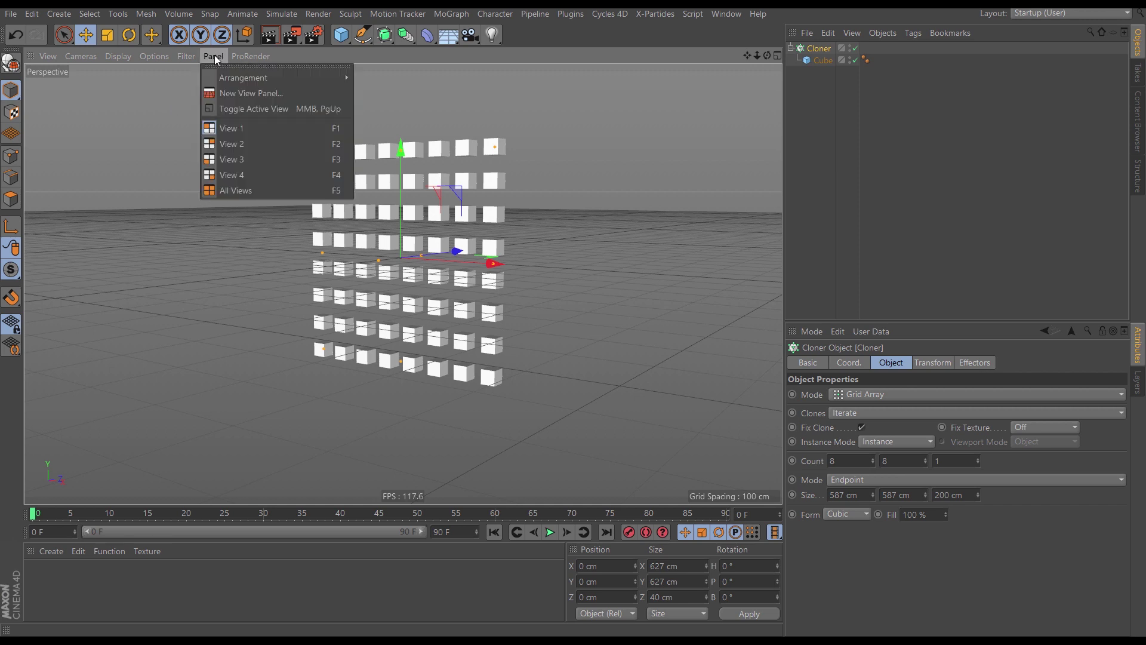
{"action": "mouse_move", "coordinate": [195, 56]}
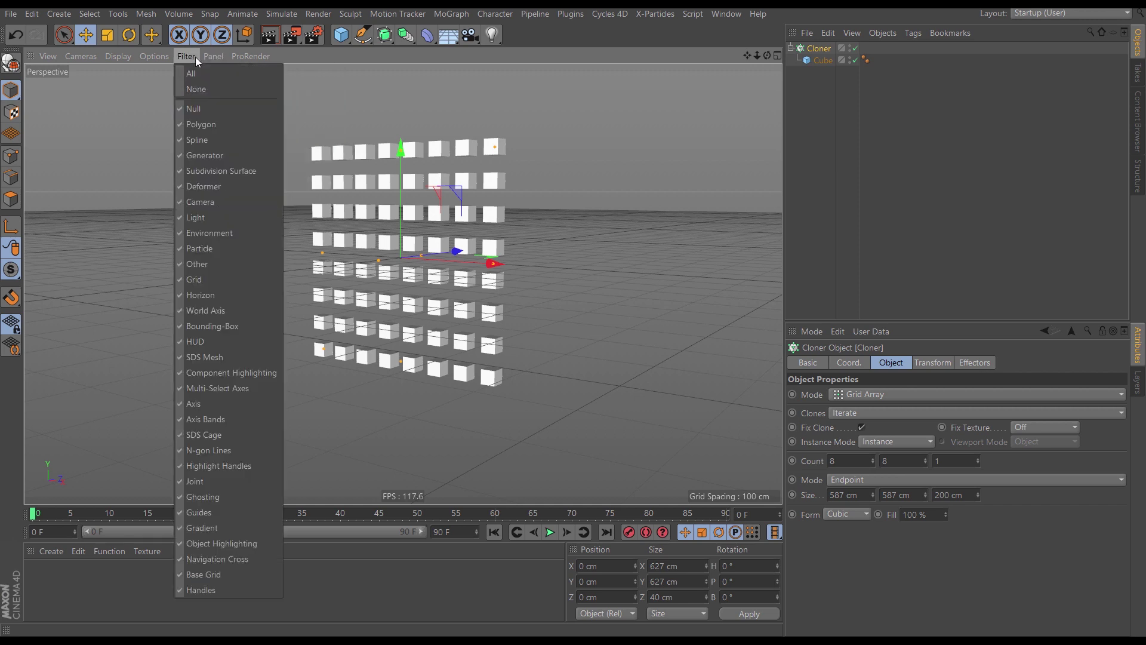
{"action": "left_click", "coordinate": [213, 279]}
{"action": "mouse_move", "coordinate": [455, 323]}
{"action": "left_mouse_down", "text": "alt"}
{"action": "mouse_move", "coordinate": [491, 325]}
{"action": "mouse_move", "coordinate": [462, 325]}
{"action": "left_mouse_up", "text": "alt"}
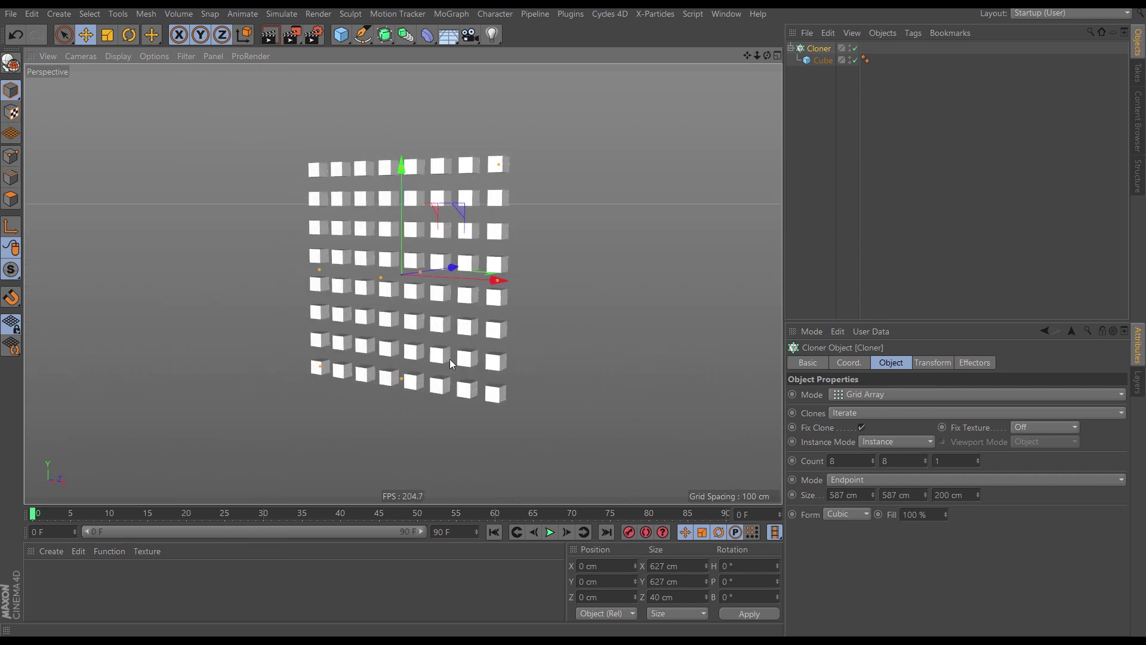
Add a Connect object as the parent of the Cloner and turn off its Weld option
{"action": "left_click_drag", "start_coordinate": [453, 366], "coordinate": [490, 326], "text": "alt"}
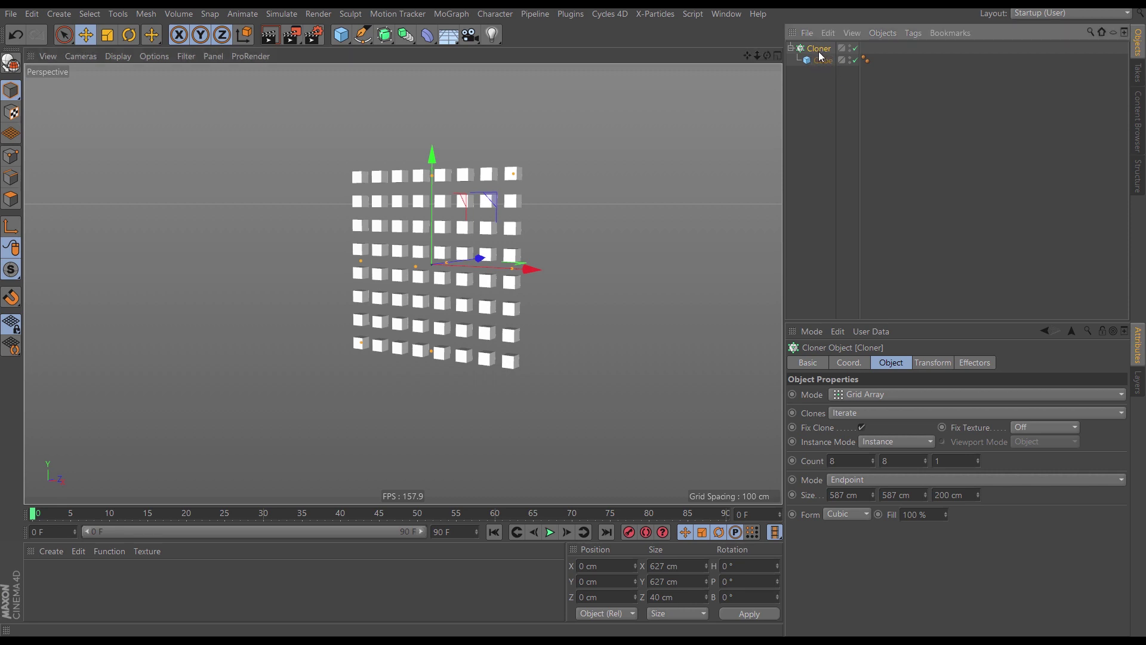
{"action": "left_click", "coordinate": [406, 36]}
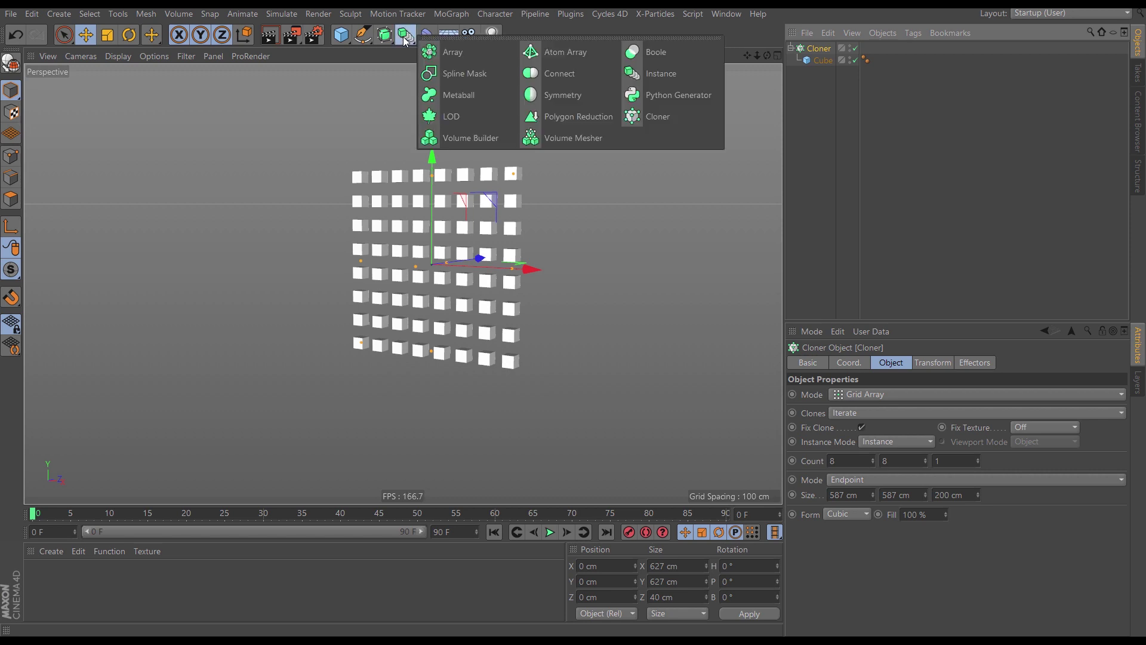
{"action": "left_click", "coordinate": [557, 73], "text": "alt"}
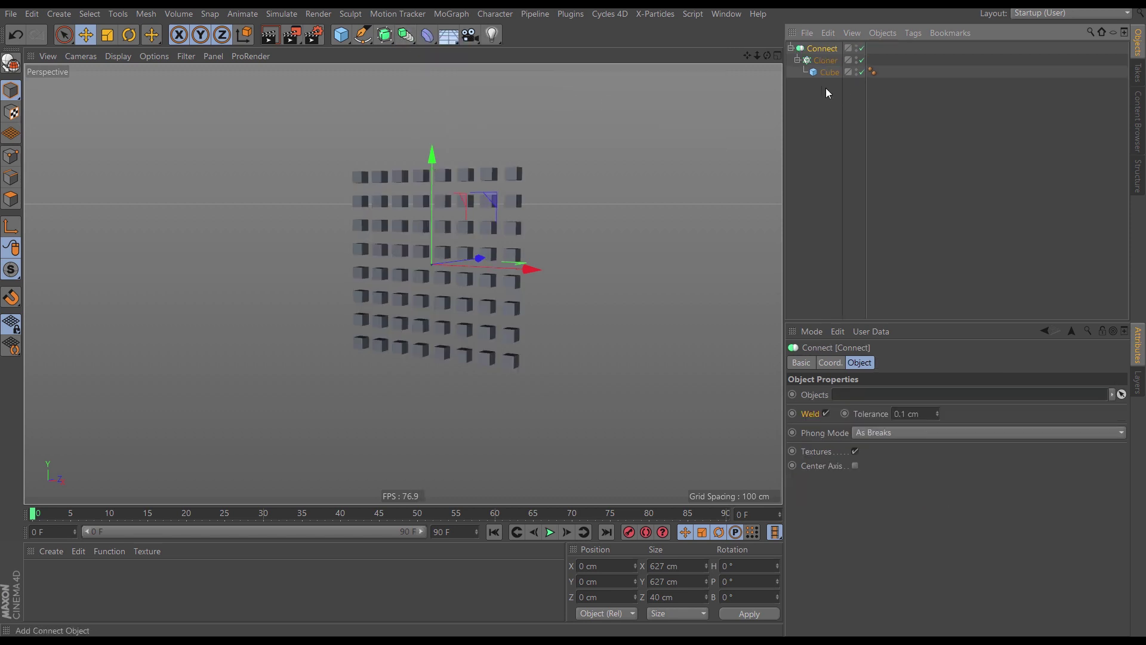
{"action": "left_click", "coordinate": [827, 414]}
Rename the Connect object to Wall
{"action": "left_click", "coordinate": [812, 363]}
{"action": "left_click", "coordinate": [919, 395]}
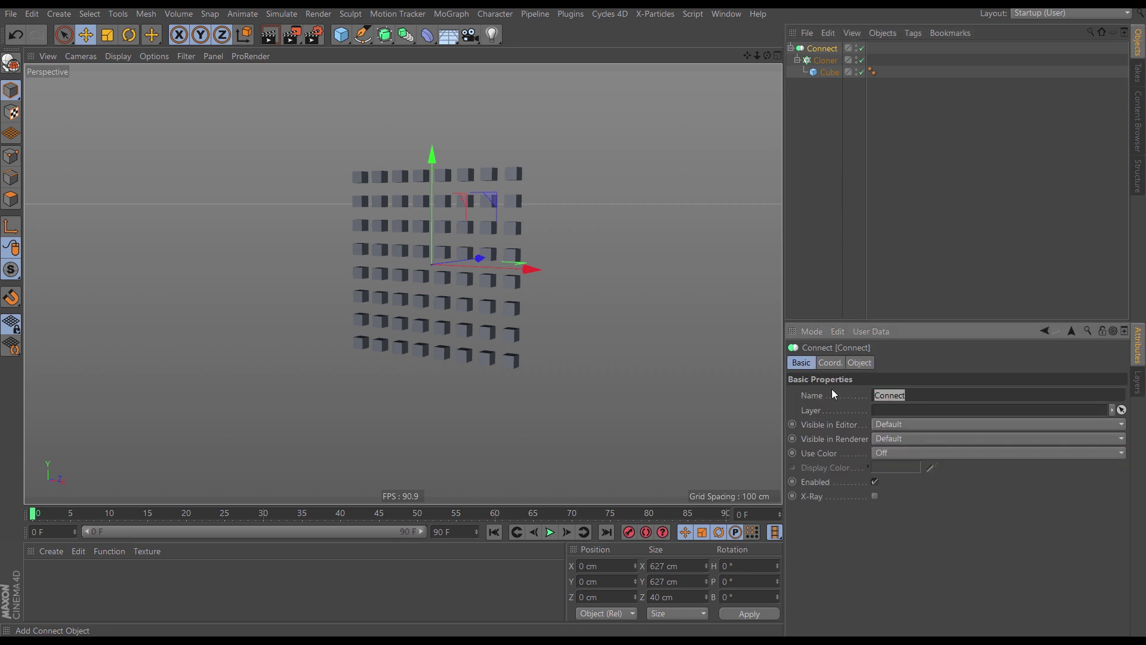
{"action": "type", "text": "Wall"}
{"action": "key", "text": "Return"}
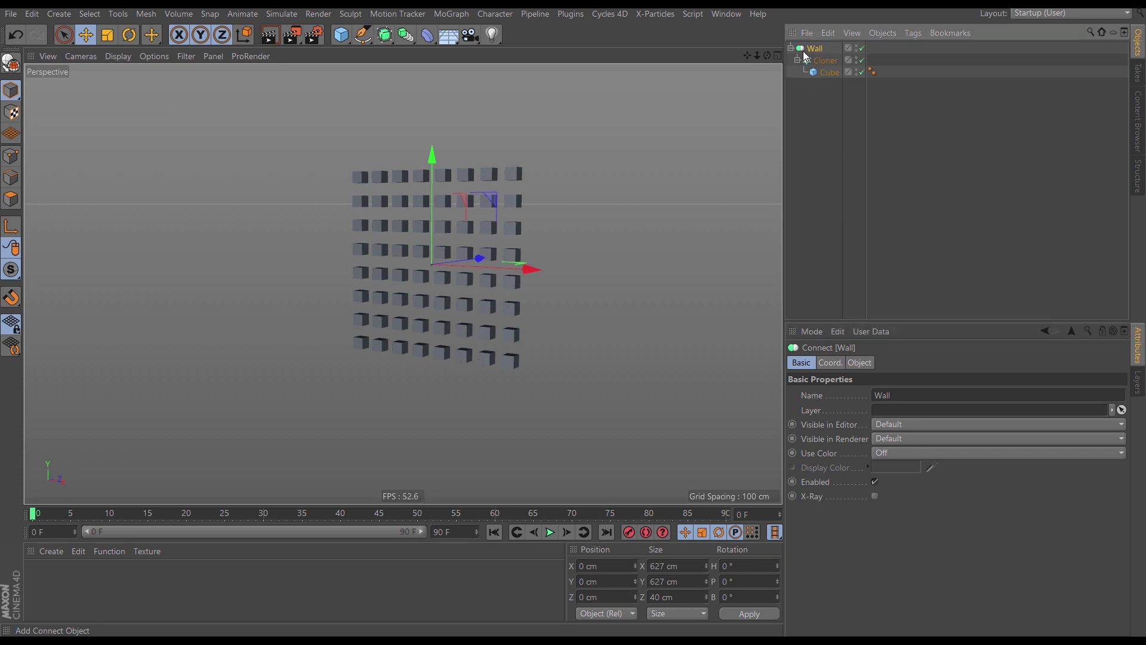
Add an X-Particles xpCollider tag to the Wall object
{"action": "left_click", "coordinate": [914, 34]}
{"action": "mouse_move", "coordinate": [940, 224]}
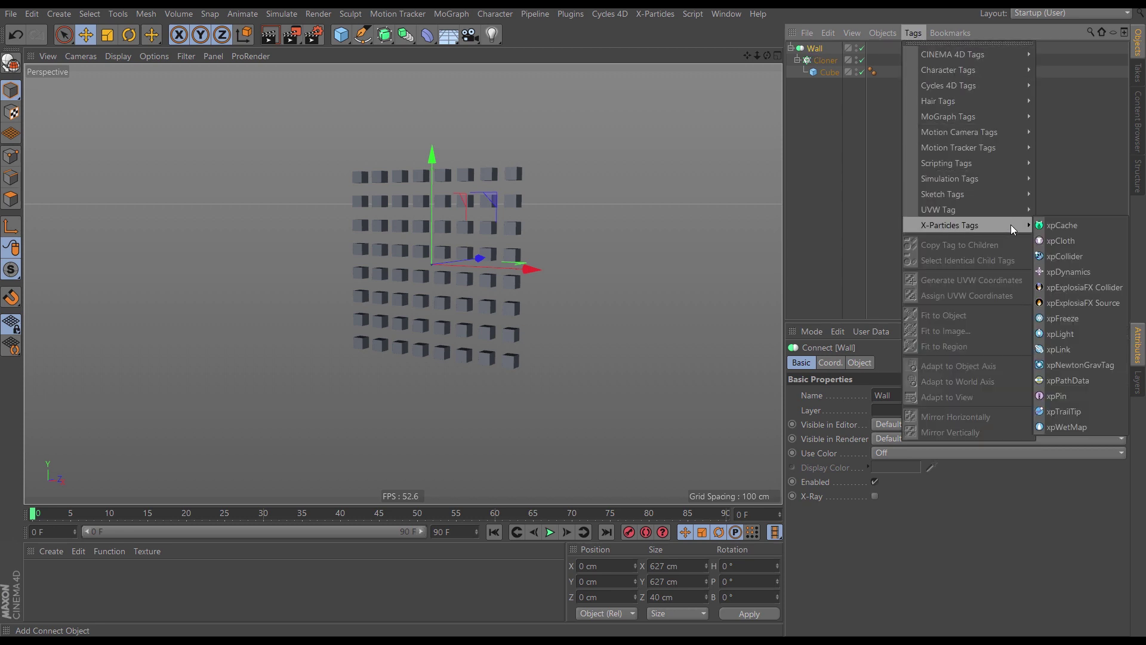
{"action": "left_click", "coordinate": [1061, 257]}
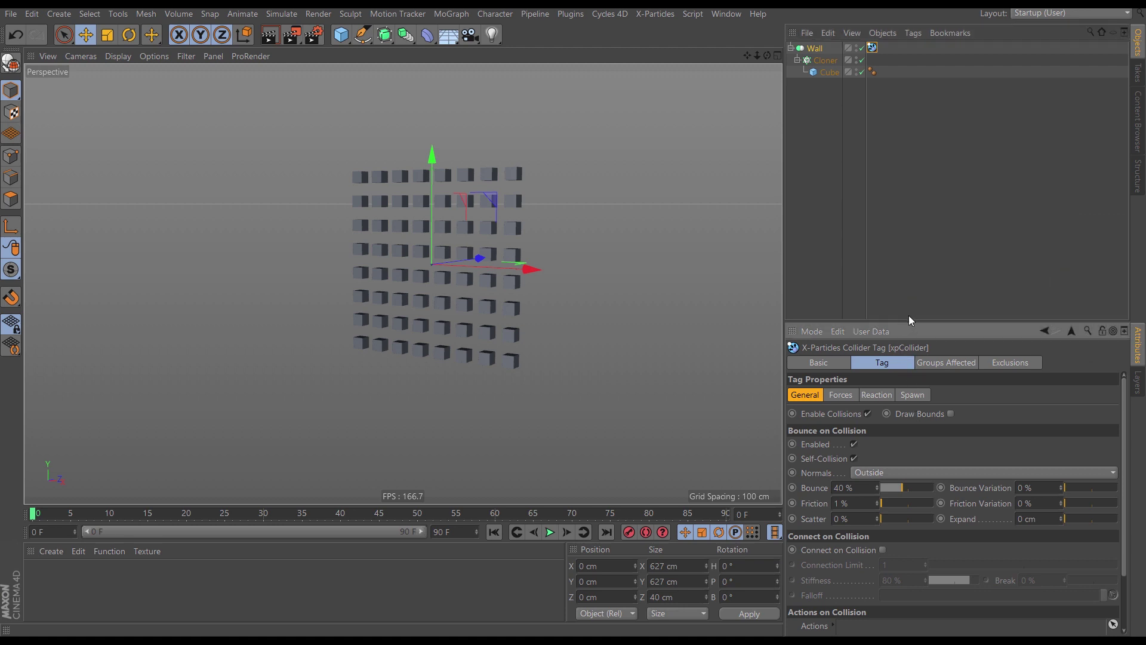
Set the collider tag's Bounce to 0 % and Friction to 100 %
{"action": "left_click_drag", "start_coordinate": [908, 323], "coordinate": [887, 138]}
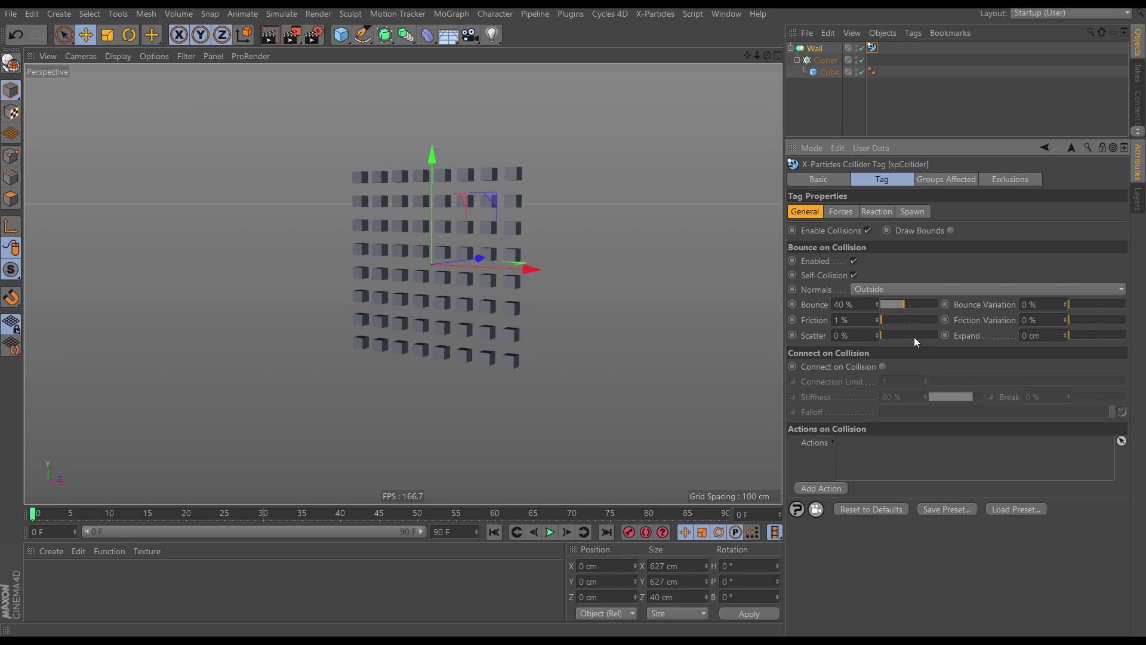
{"action": "left_click_drag", "start_coordinate": [898, 305], "coordinate": [947, 320]}
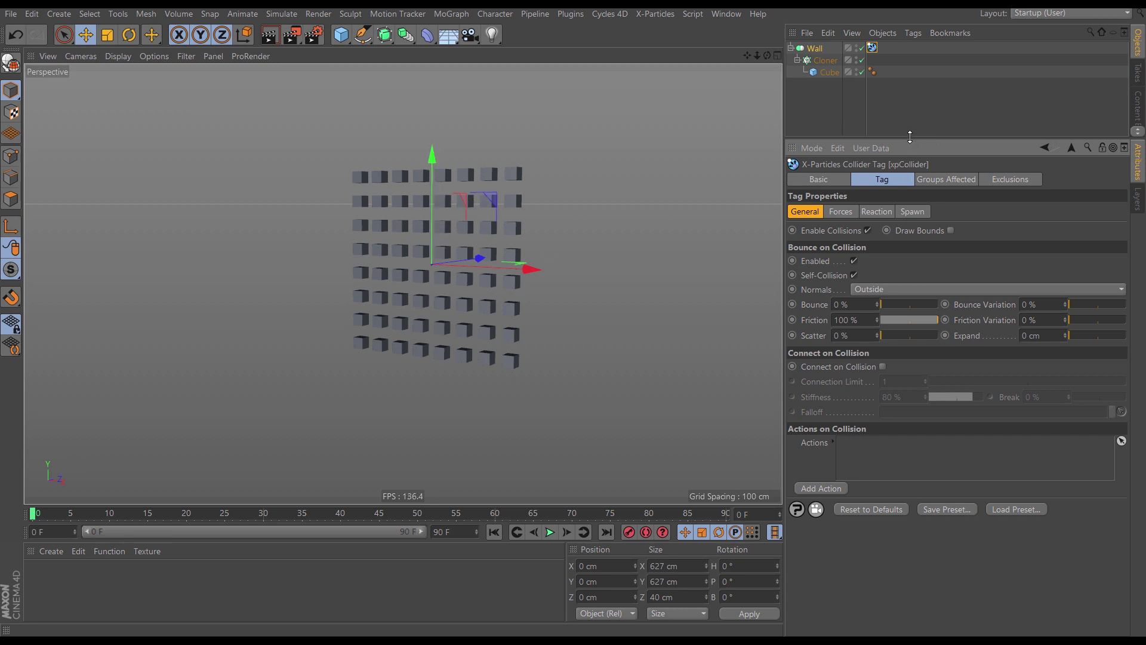
{"action": "left_click_drag", "start_coordinate": [910, 137], "coordinate": [915, 277]}
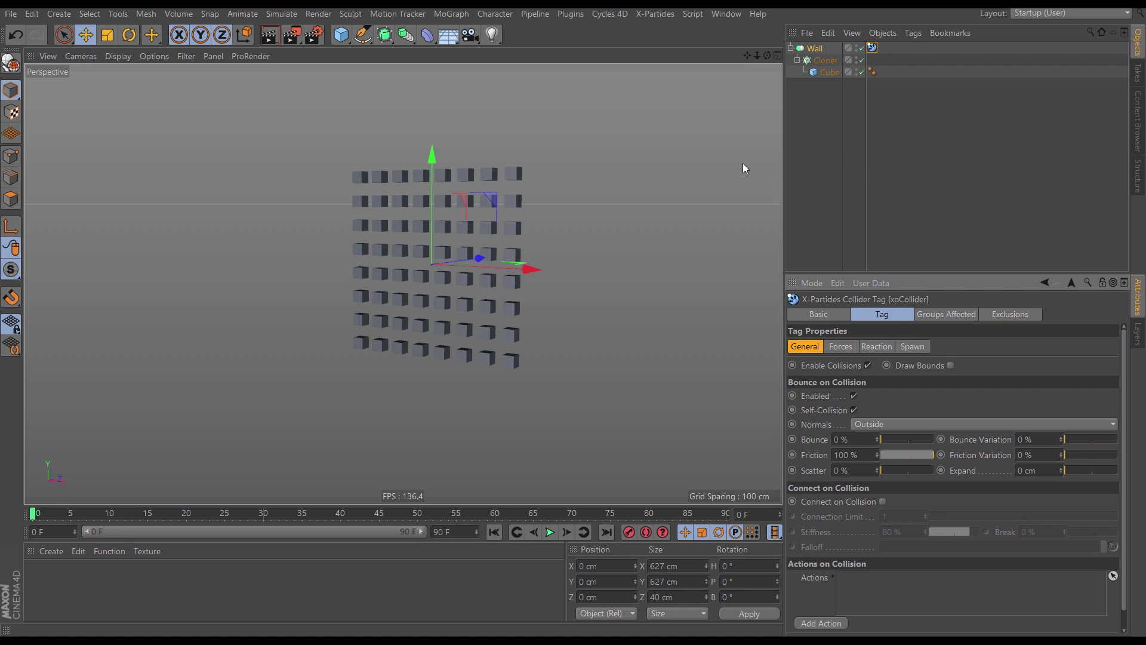
Add an xpSystem with its emitter and move it in front of the wall to about -577 cm on Z
{"action": "left_click", "coordinate": [655, 14]}
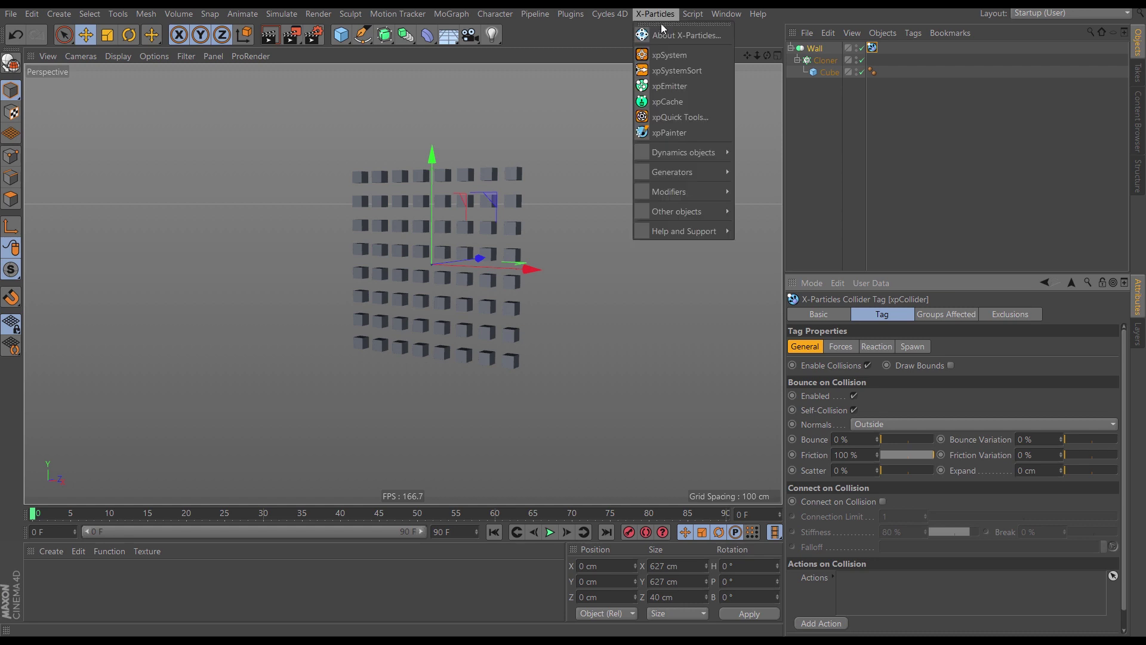
{"action": "left_click", "coordinate": [667, 57]}
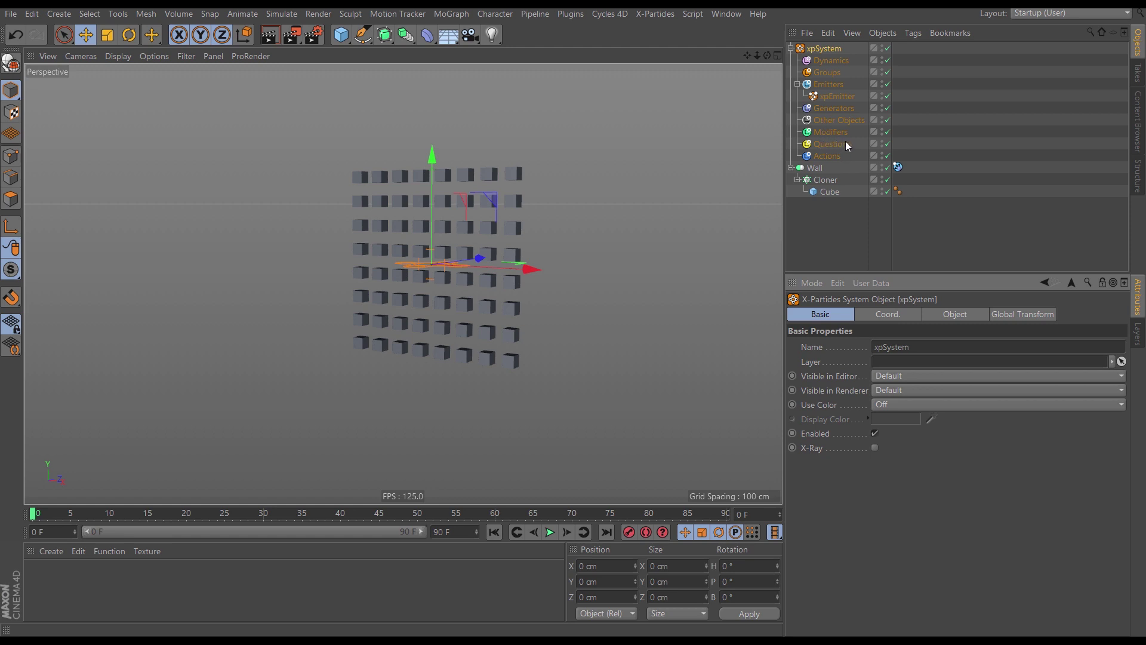
{"action": "left_click_drag", "start_coordinate": [453, 310], "coordinate": [399, 297], "text": "alt"}
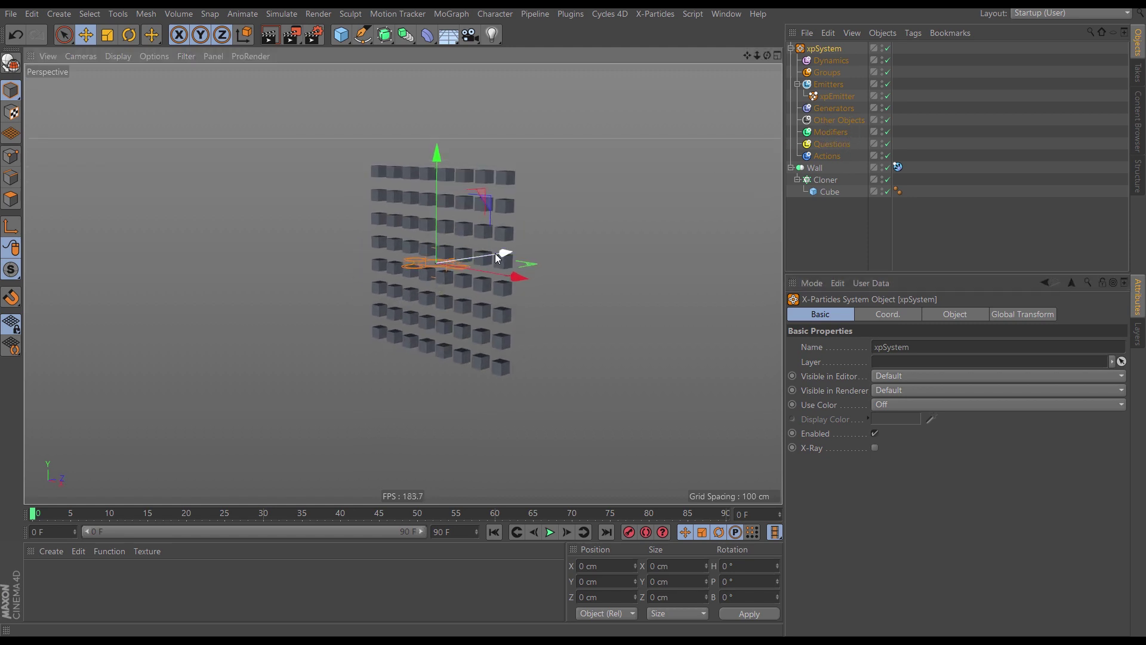
{"action": "left_click_drag", "start_coordinate": [500, 258], "coordinate": [380, 298]}
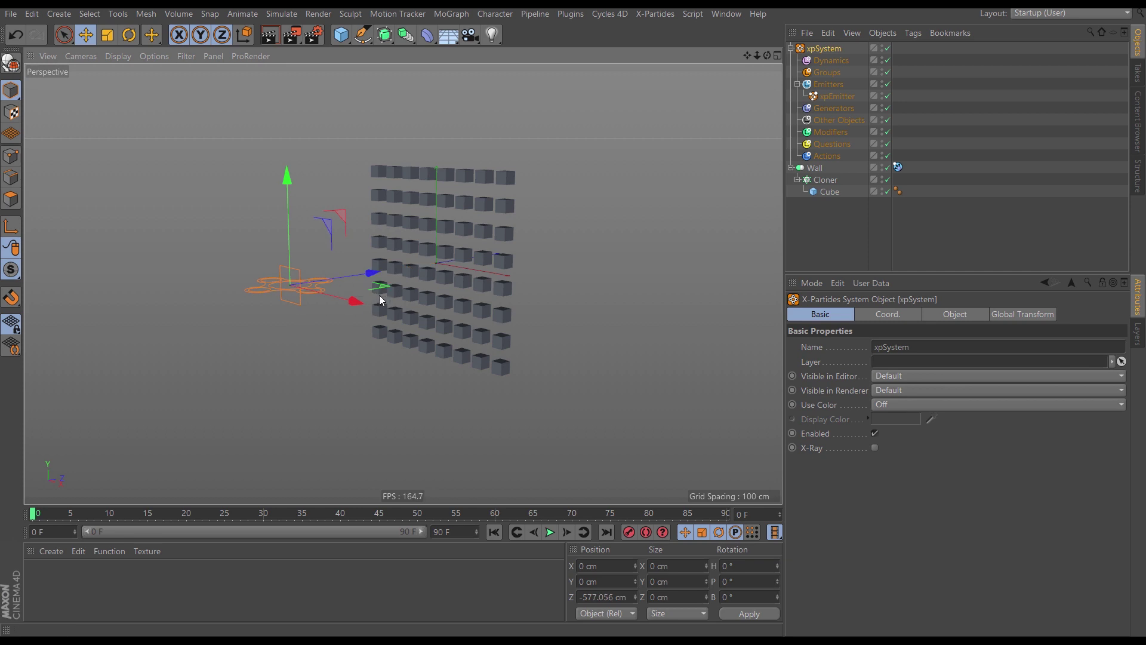
Undo the xpSystem move and move only the xpEmitter in front of the wall to about -588 cm on Z
{"action": "key", "text": "ctrl+z"}
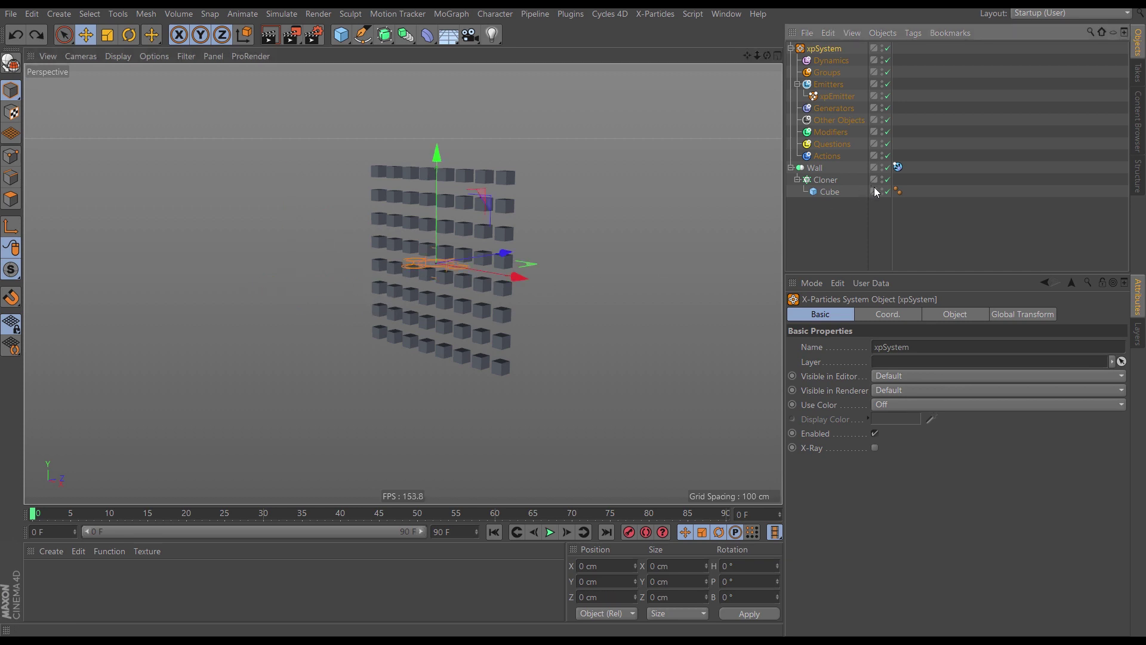
{"action": "left_click", "coordinate": [838, 99]}
{"action": "left_click_drag", "start_coordinate": [507, 256], "coordinate": [287, 314]}
Preview the particle emission, and move the xpEmitter back to the wall at about 22 cm on Z
{"action": "left_click", "coordinate": [550, 532]}
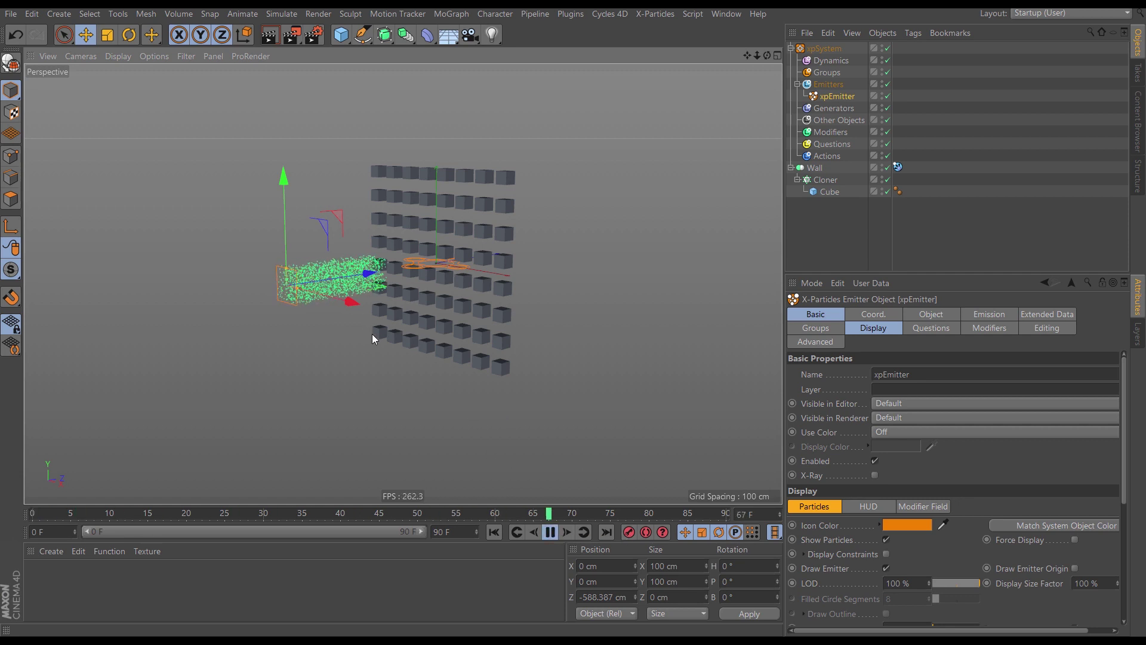
{"action": "left_click", "coordinate": [550, 532]}
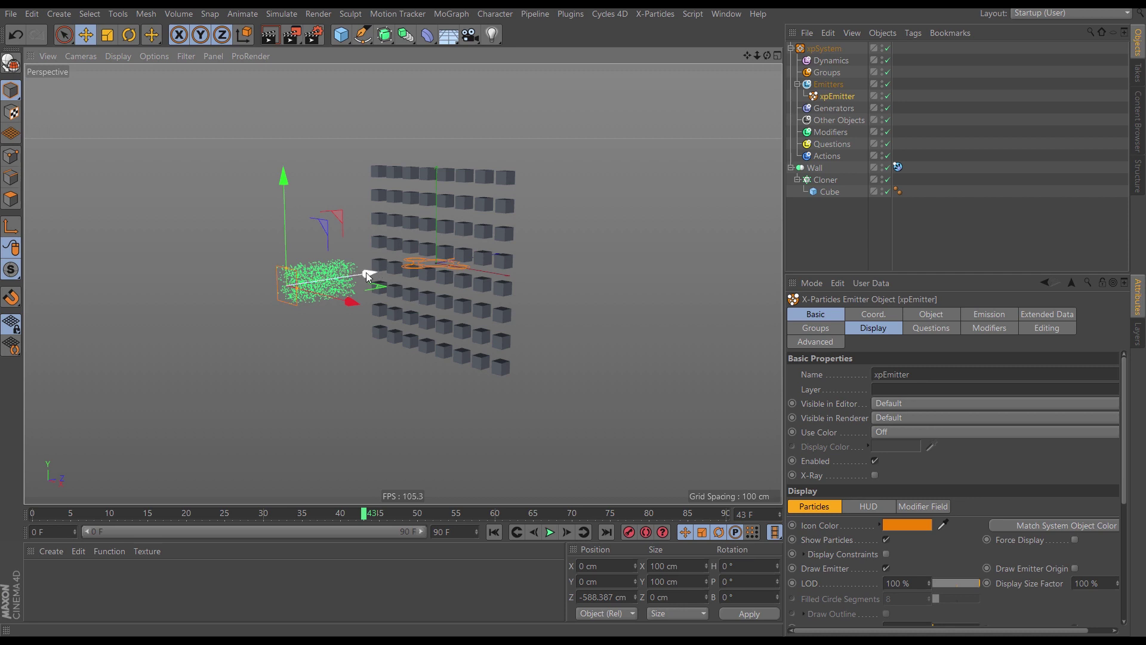
{"action": "left_click_drag", "start_coordinate": [381, 271], "coordinate": [513, 257]}
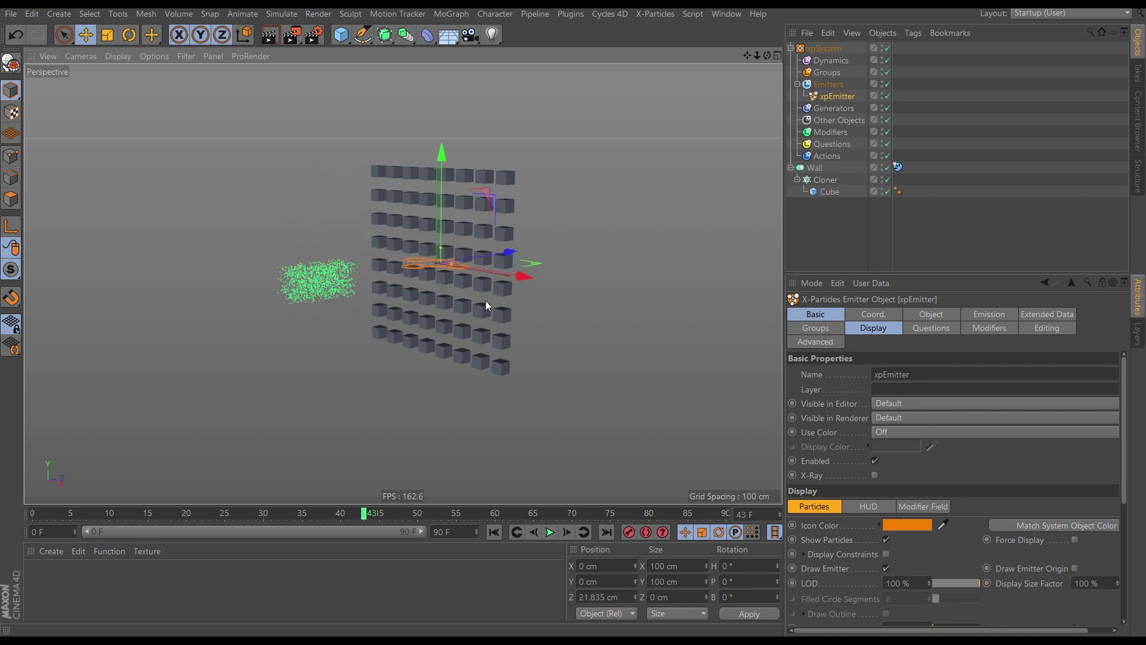
{"action": "left_click", "coordinate": [494, 532]}
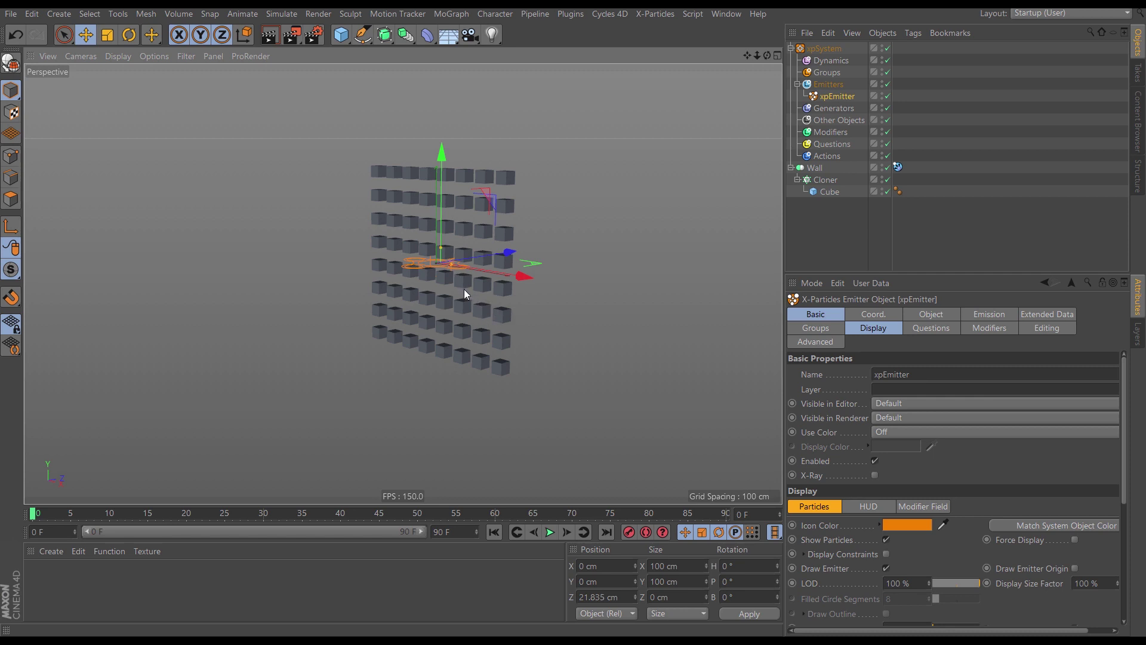
Add a Disc primitive and move it in front of the wall to about -440 cm on Z
{"action": "mouse_move", "coordinate": [449, 266]}
{"action": "left_mouse_down", "text": "alt"}
{"action": "mouse_move", "coordinate": [360, 266]}
{"action": "mouse_move", "coordinate": [340, 296]}
{"action": "mouse_move", "coordinate": [428, 271]}
{"action": "left_mouse_up", "text": "alt"}
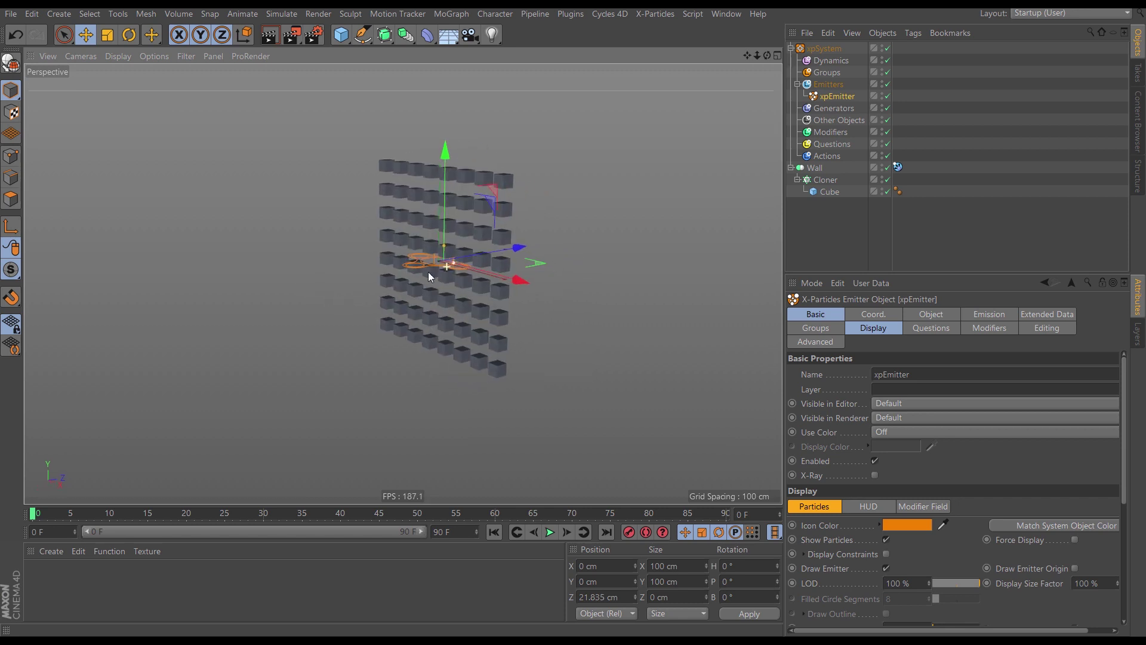
{"action": "left_click", "coordinate": [341, 36]}
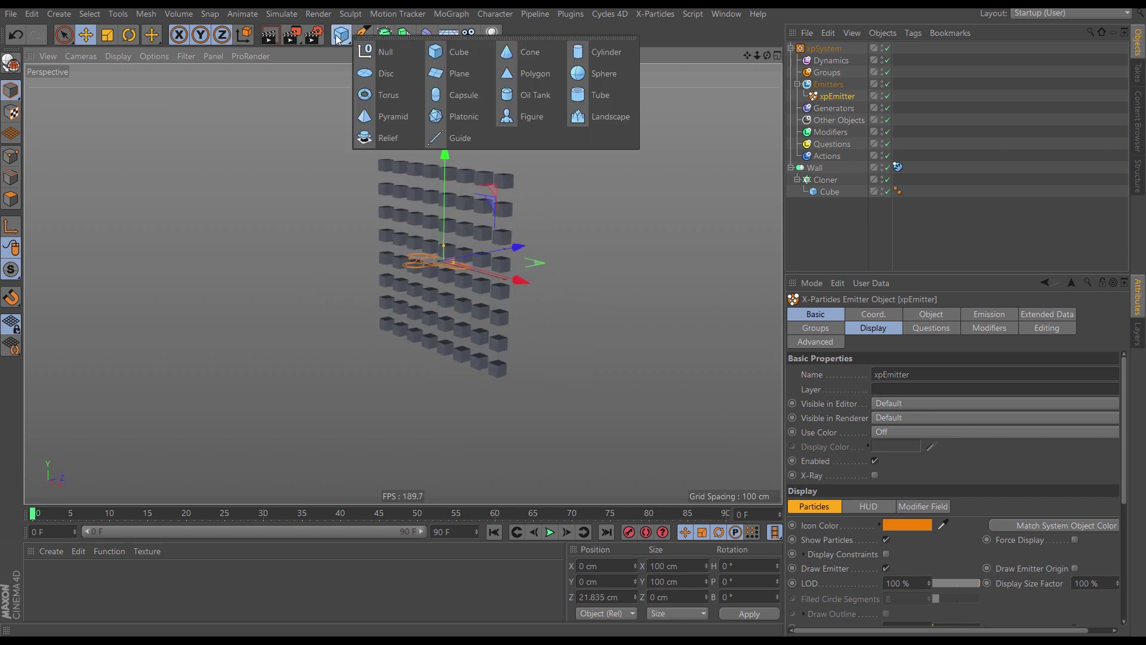
{"action": "left_click", "coordinate": [386, 74]}
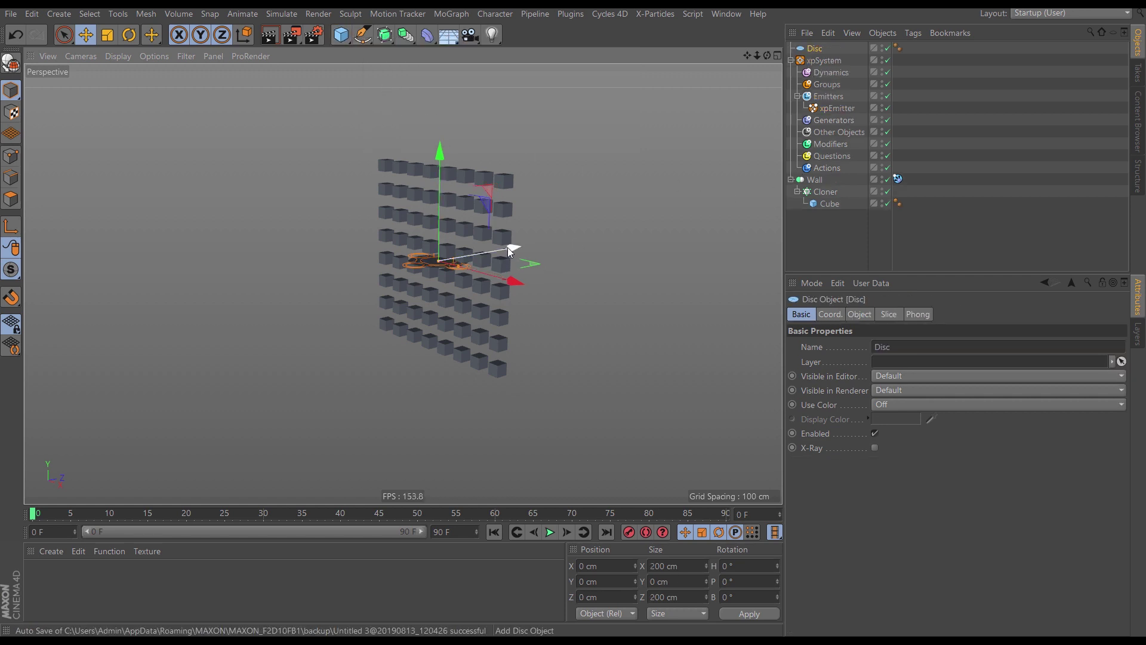
{"action": "left_click_drag", "start_coordinate": [509, 247], "coordinate": [362, 349]}
Change the viewport display to Gouraud Shading (Lines) to show the disc's polygon segments up close
{"action": "right_click_drag", "start_coordinate": [296, 289], "coordinate": [385, 285], "text": "alt"}
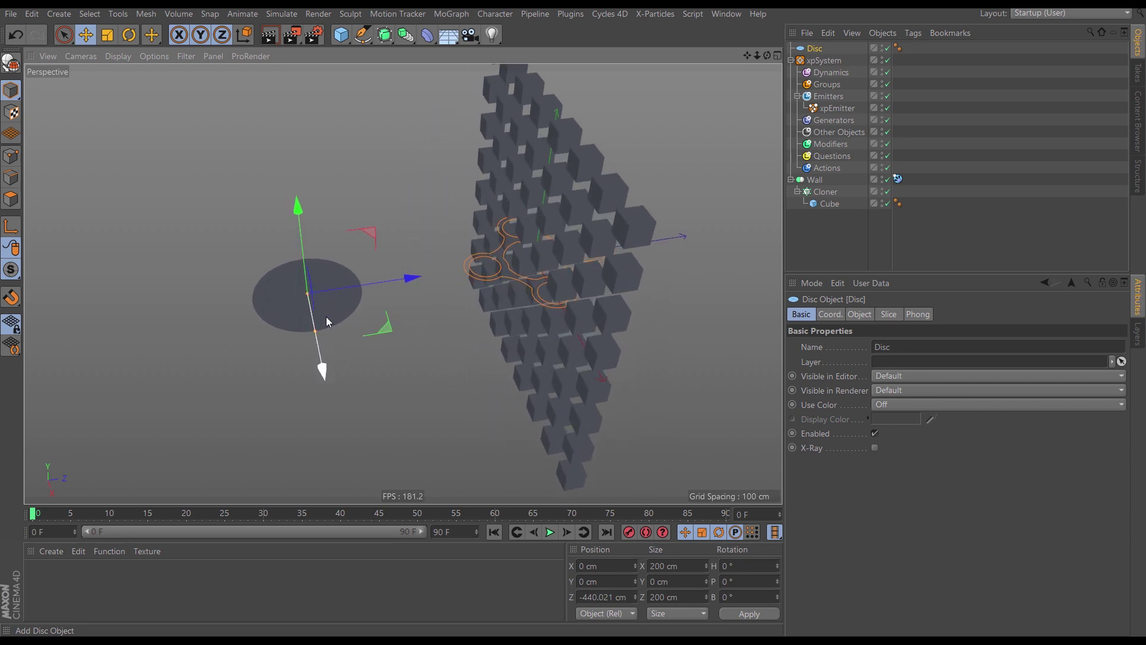
{"action": "key", "text": "n"}
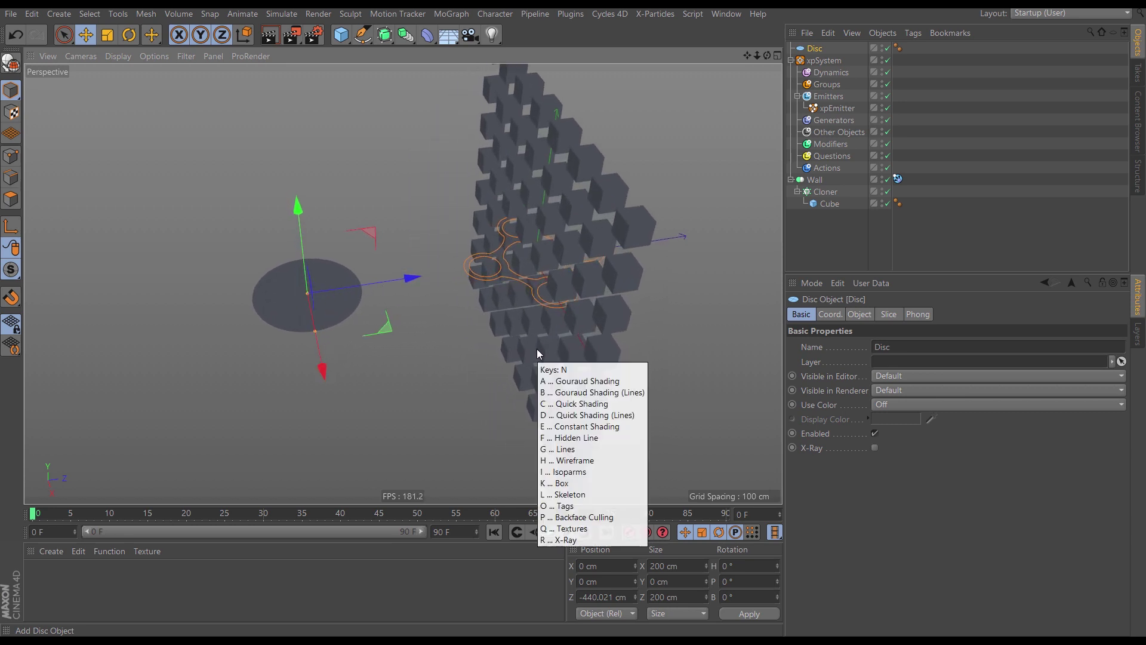
{"action": "key", "text": "b"}
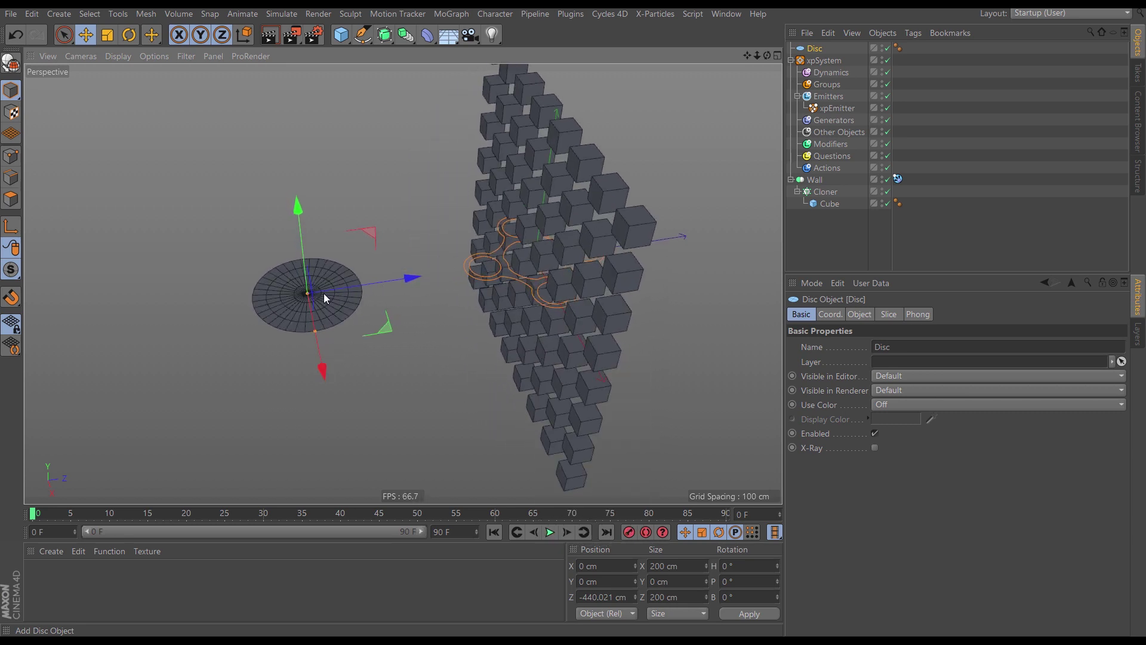
{"action": "right_click_drag", "start_coordinate": [366, 306], "coordinate": [366, 340], "text": "alt"}
{"action": "left_click_drag", "start_coordinate": [367, 340], "coordinate": [427, 323], "text": "alt"}
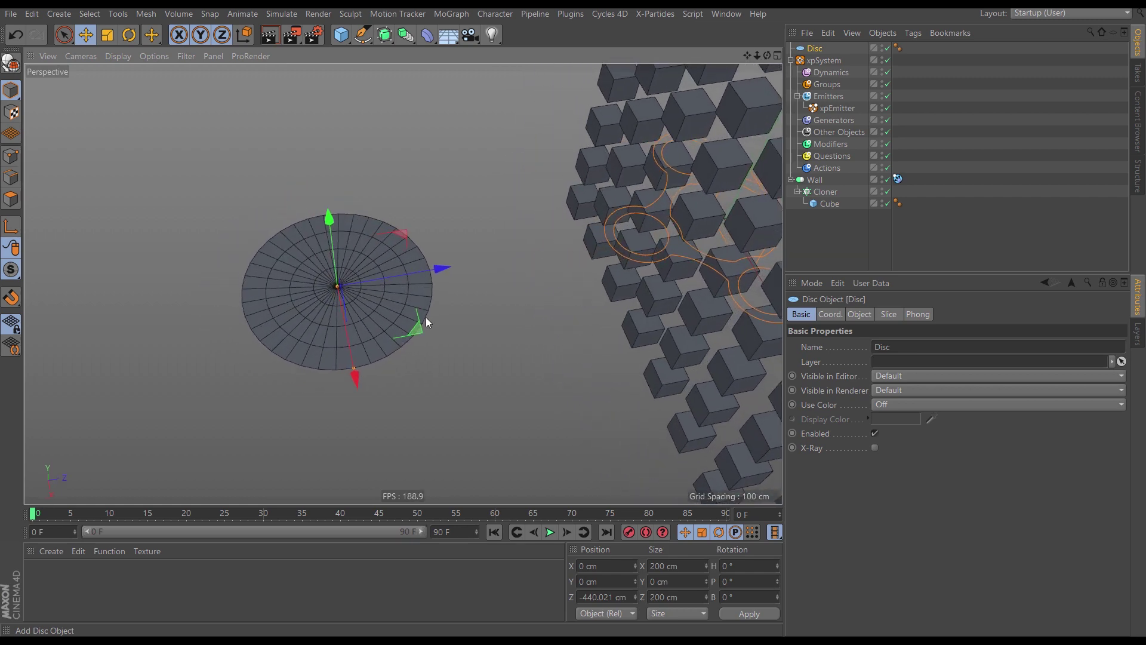
Rename the disc as Web_Shooter and display its object properties
{"action": "left_click", "coordinate": [816, 50]}
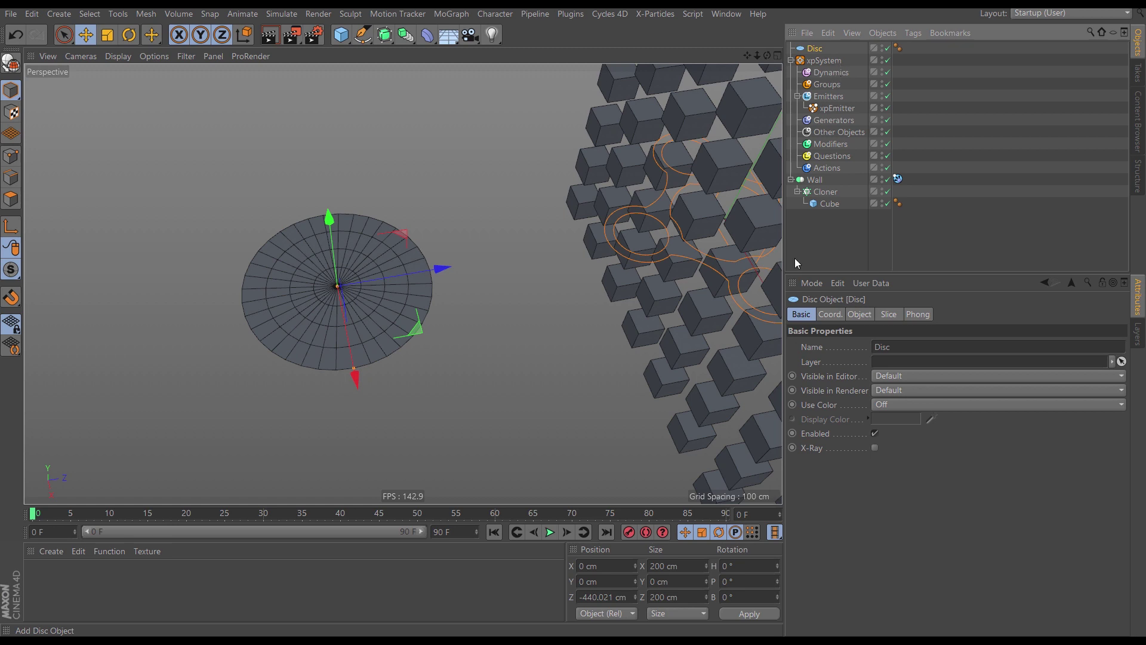
{"action": "left_click", "coordinate": [802, 317]}
{"action": "left_click_drag", "start_coordinate": [895, 349], "coordinate": [843, 347]}
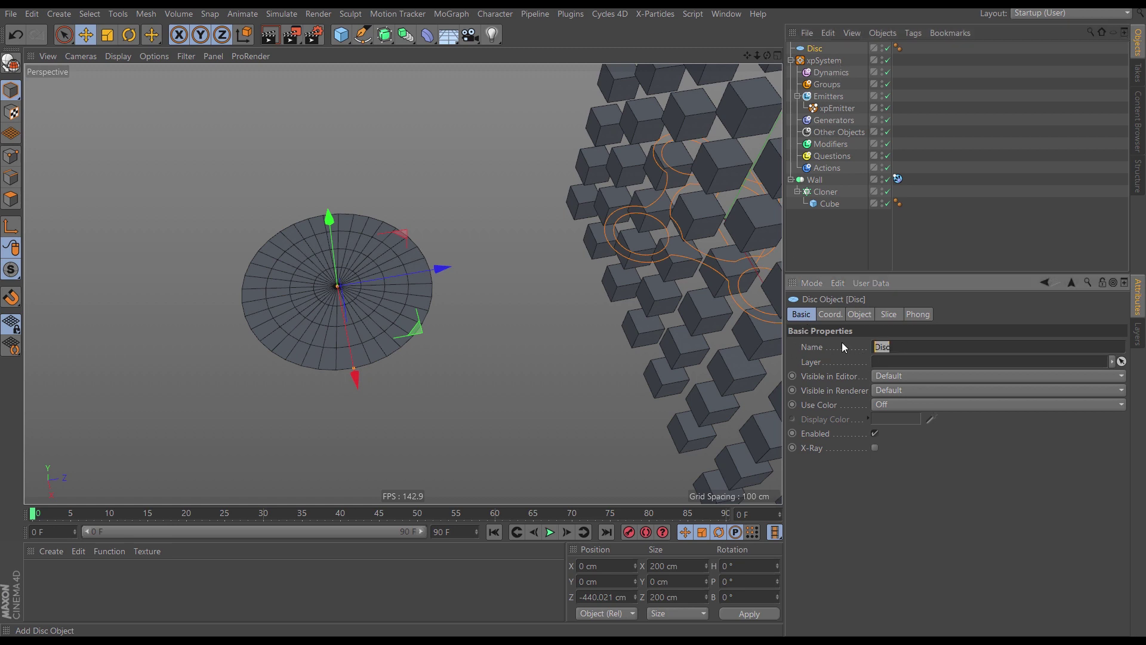
{"action": "type", "text": "Web_Shooter"}
{"action": "key", "text": "Return"}
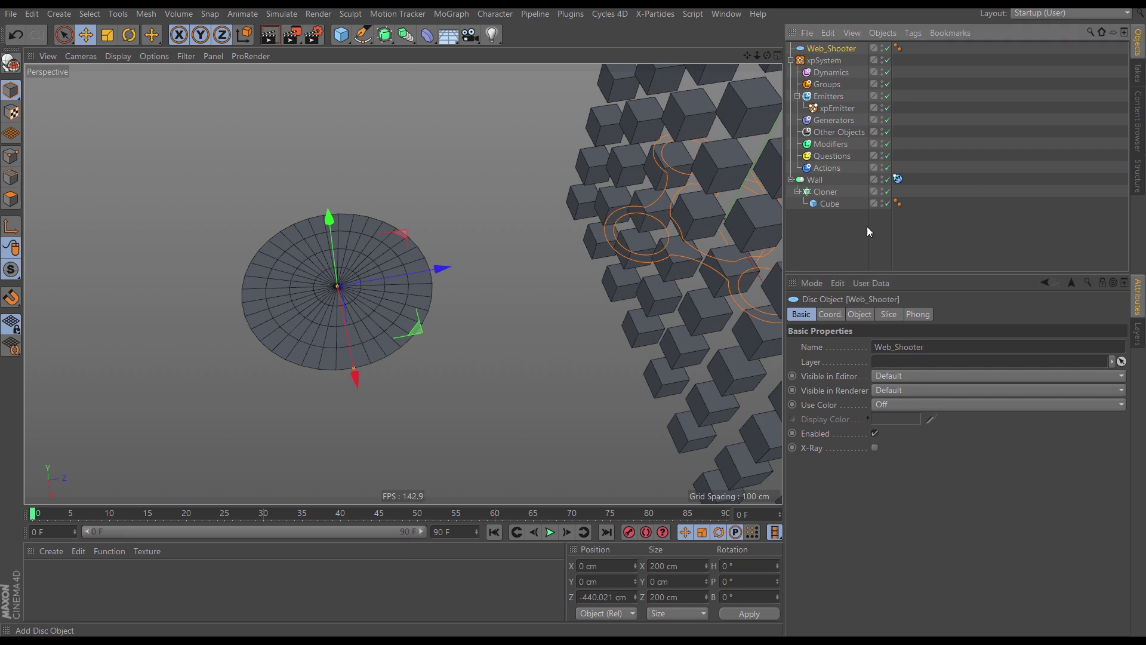
{"action": "left_click", "coordinate": [860, 314]}
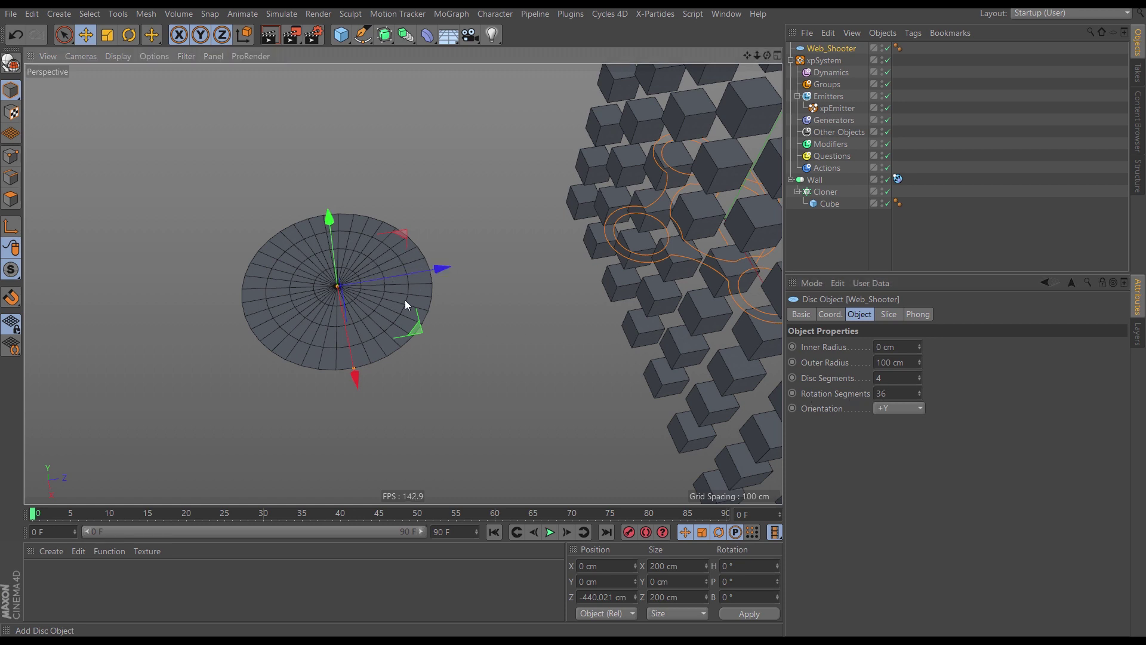
{"action": "mouse_move", "coordinate": [404, 300]}
{"action": "left_mouse_down", "text": "alt"}
{"action": "mouse_move", "coordinate": [395, 335]}
{"action": "mouse_move", "coordinate": [388, 294]}
{"action": "left_mouse_up", "text": "alt"}
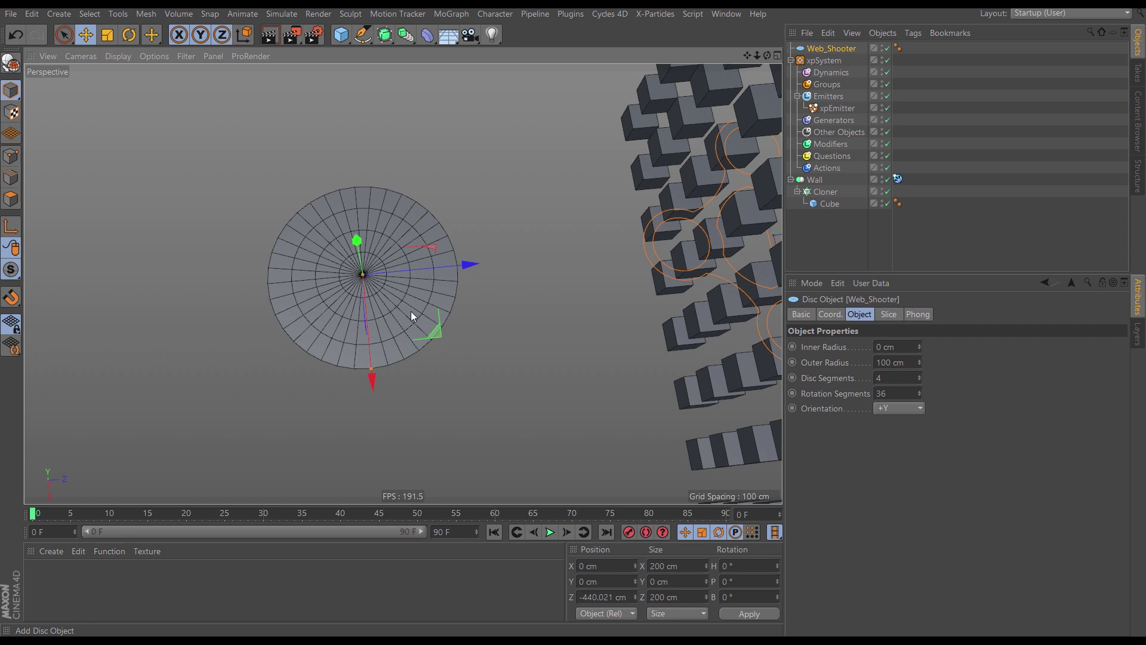
Set the xpEmitter's Emitter Shape to Object with Web_Shooter as the source, and enable One Particle Per Source Element
{"action": "left_click", "coordinate": [839, 108]}
{"action": "left_click", "coordinate": [910, 315]}
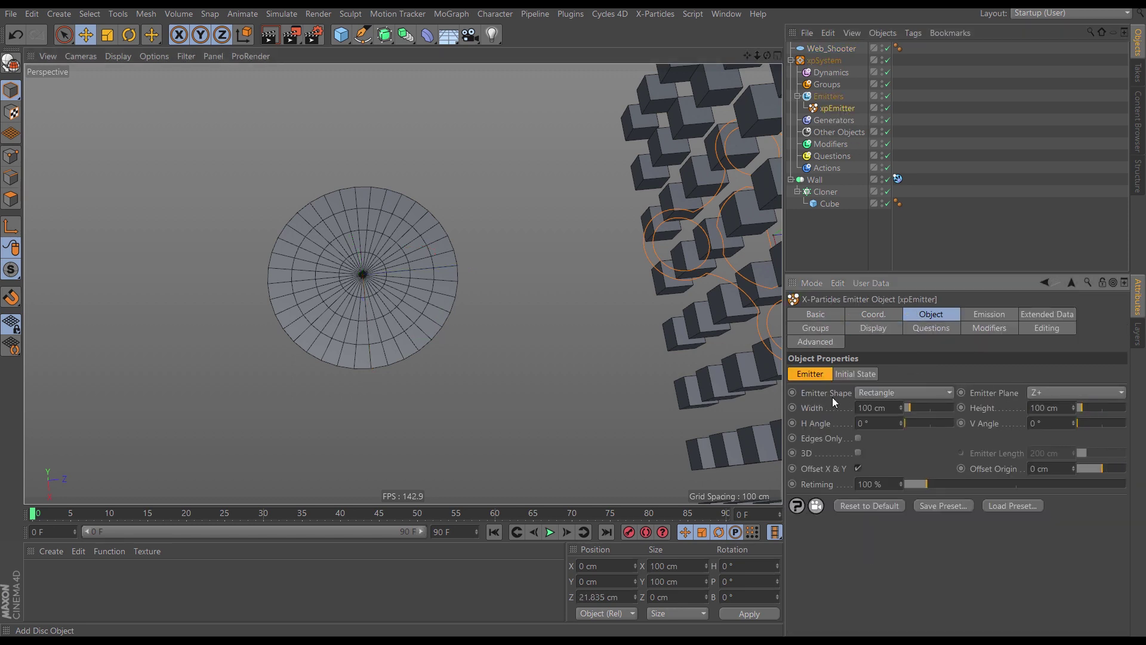
{"action": "left_click", "coordinate": [888, 392]}
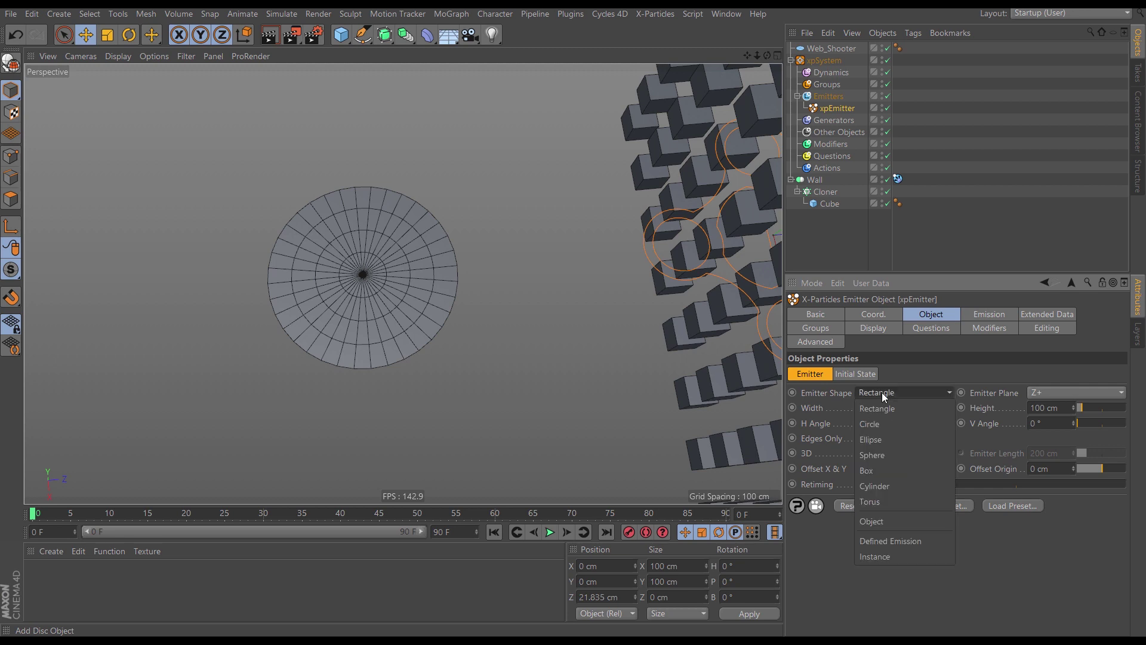
{"action": "left_click", "coordinate": [882, 522]}
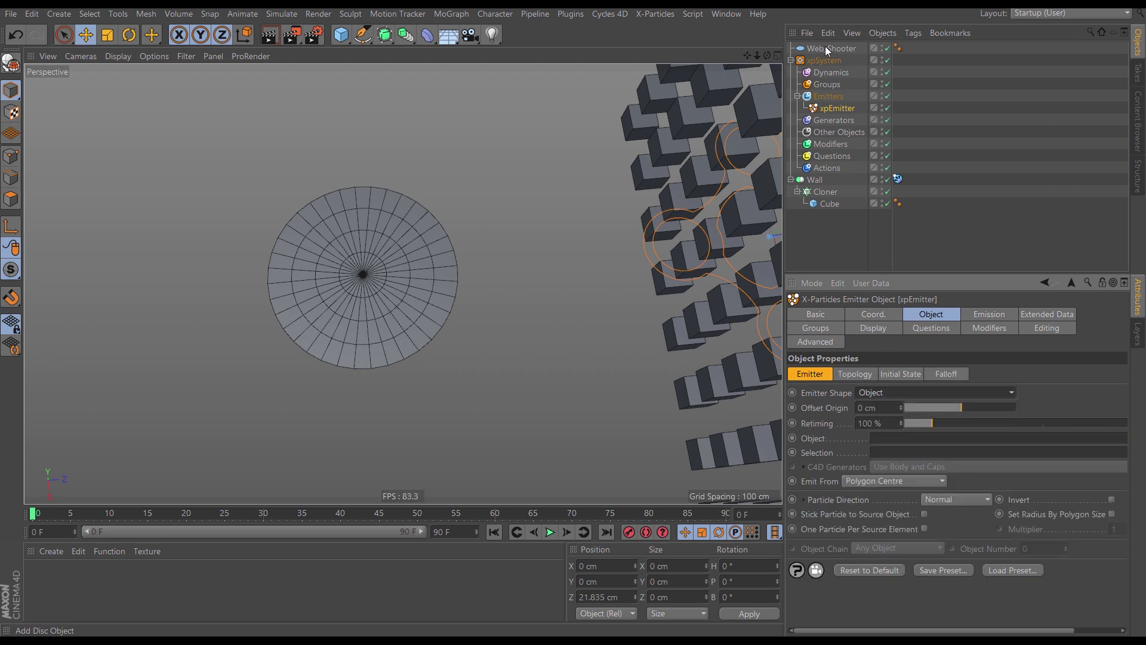
{"action": "left_click_drag", "start_coordinate": [824, 48], "coordinate": [885, 441]}
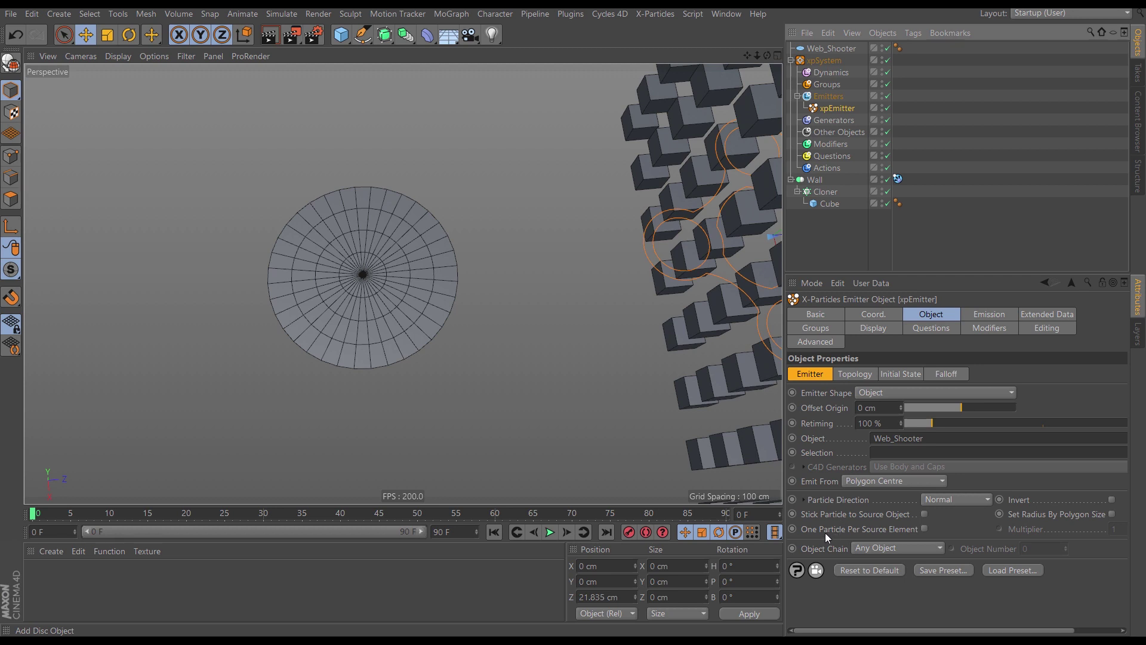
{"action": "left_click", "coordinate": [924, 529]}
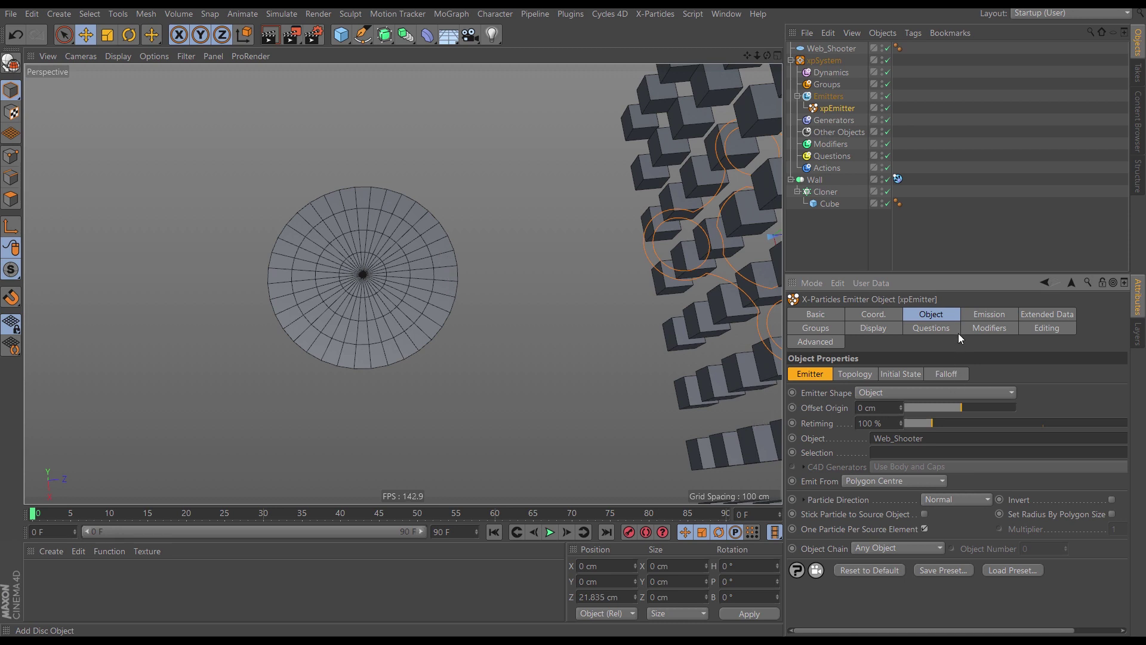
Set the xpEmitter's Emission Mode to Shot
{"action": "left_click", "coordinate": [977, 314]}
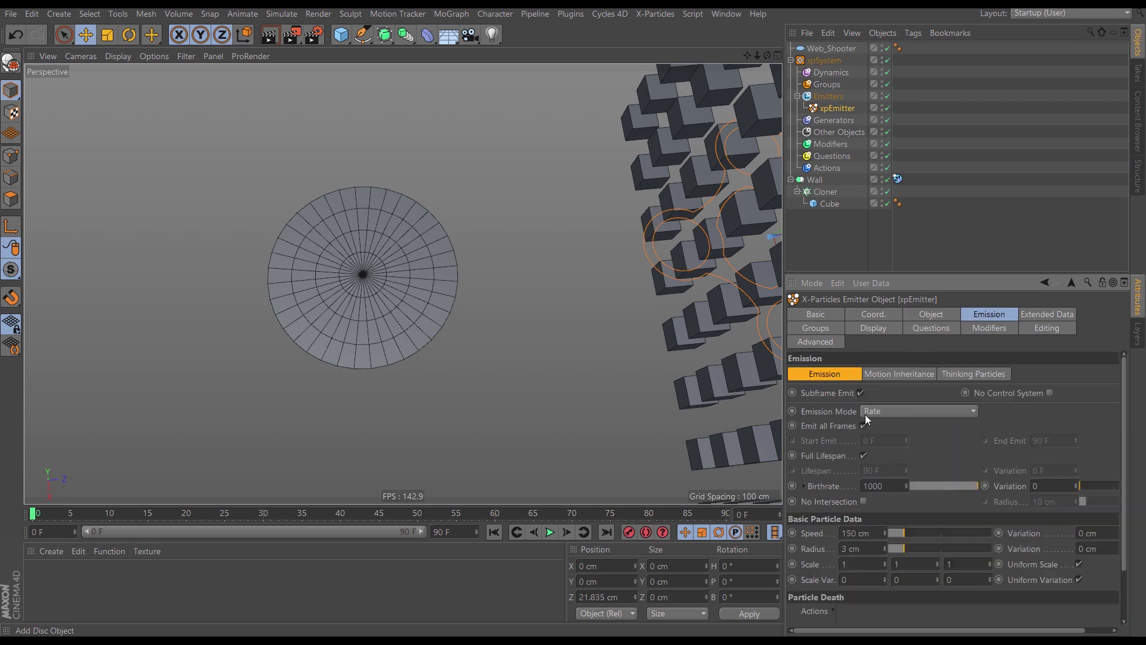
{"action": "left_click", "coordinate": [887, 412]}
{"action": "left_click", "coordinate": [882, 454]}
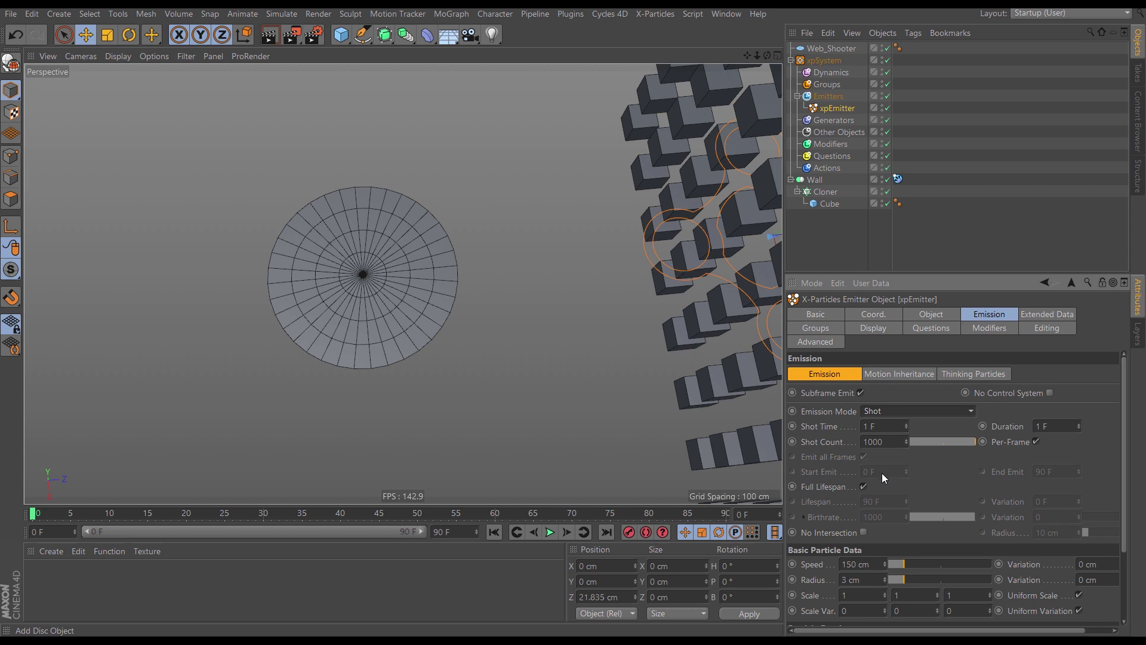
View the disc and wall from the side and play the emission to check which way the particles travel
{"action": "left_click_drag", "start_coordinate": [547, 242], "coordinate": [561, 266], "text": "alt"}
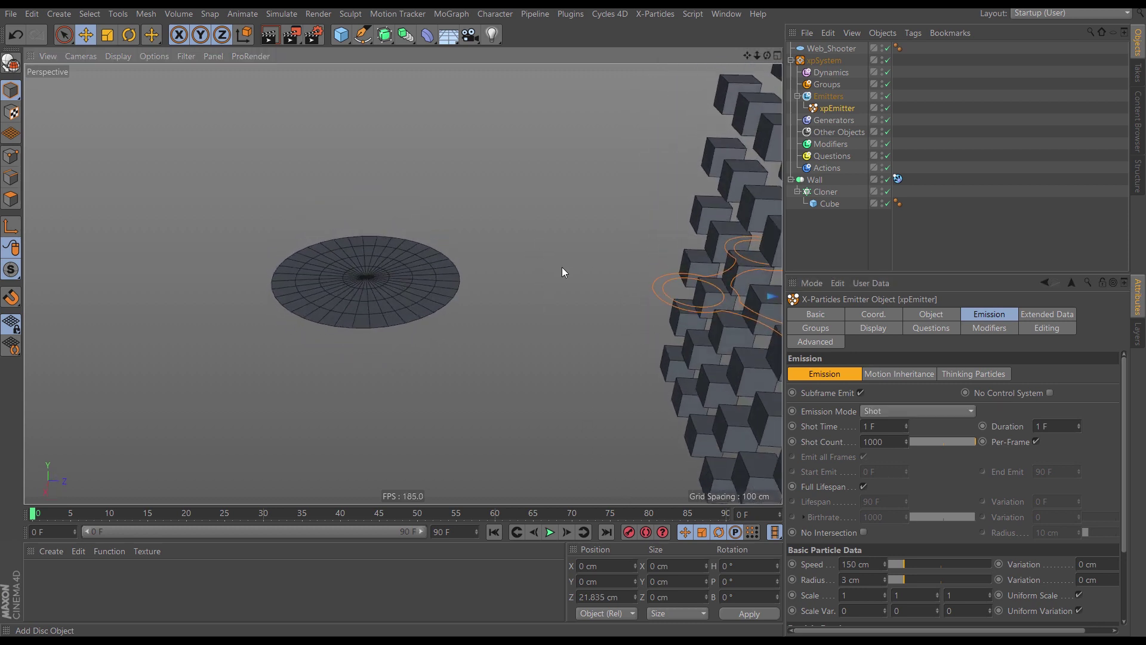
{"action": "middle_click_drag", "start_coordinate": [561, 267], "coordinate": [548, 235], "text": "alt"}
{"action": "right_click_drag", "start_coordinate": [548, 235], "coordinate": [545, 284], "text": "alt"}
{"action": "mouse_move", "coordinate": [546, 284]}
{"action": "left_mouse_down", "text": "alt"}
{"action": "mouse_move", "coordinate": [560, 252]}
{"action": "mouse_move", "coordinate": [561, 276]}
{"action": "left_mouse_up", "text": "alt"}
{"action": "left_click", "coordinate": [550, 532]}
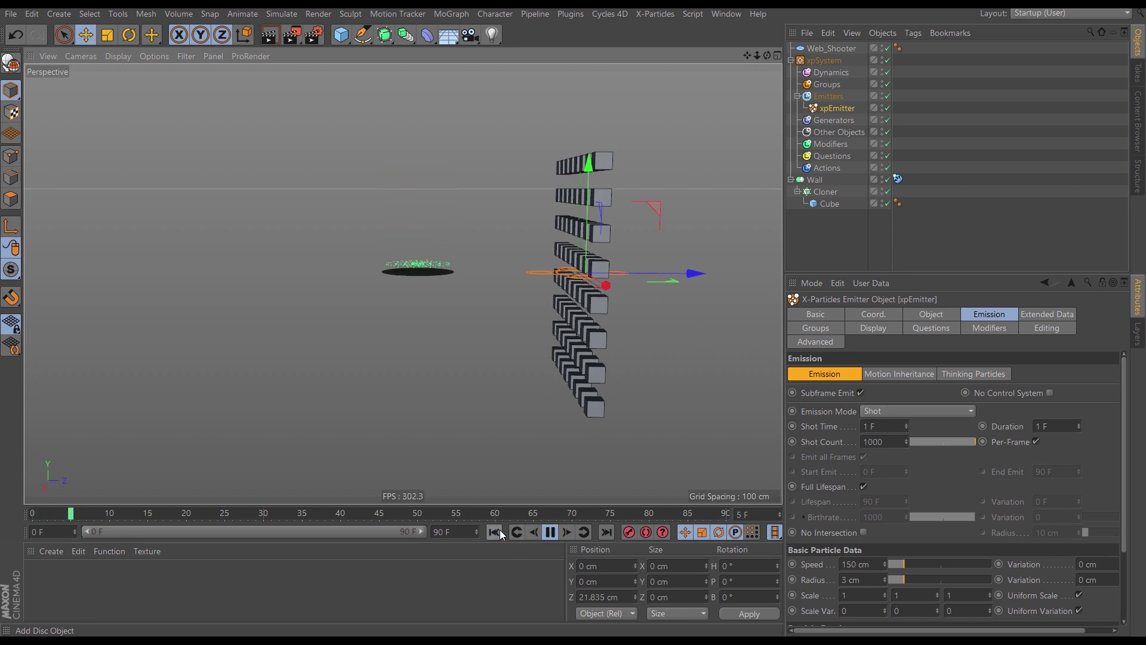
{"action": "left_click", "coordinate": [550, 531]}
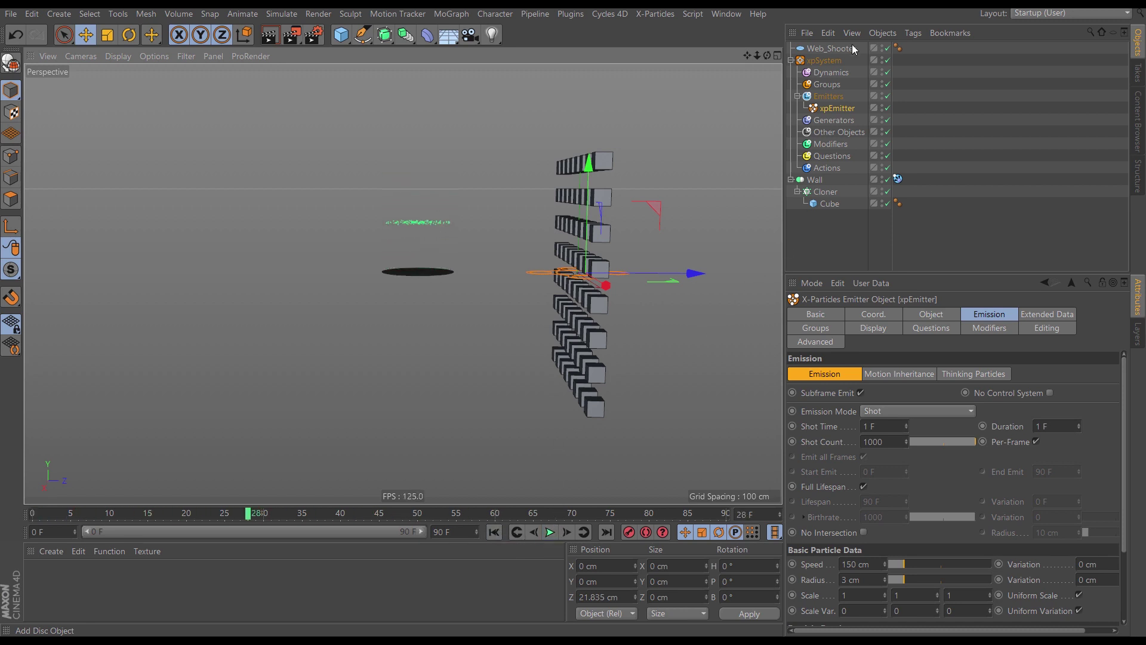
Set the Web_Shooter disc's Orientation to +Z
{"action": "left_click", "coordinate": [832, 50]}
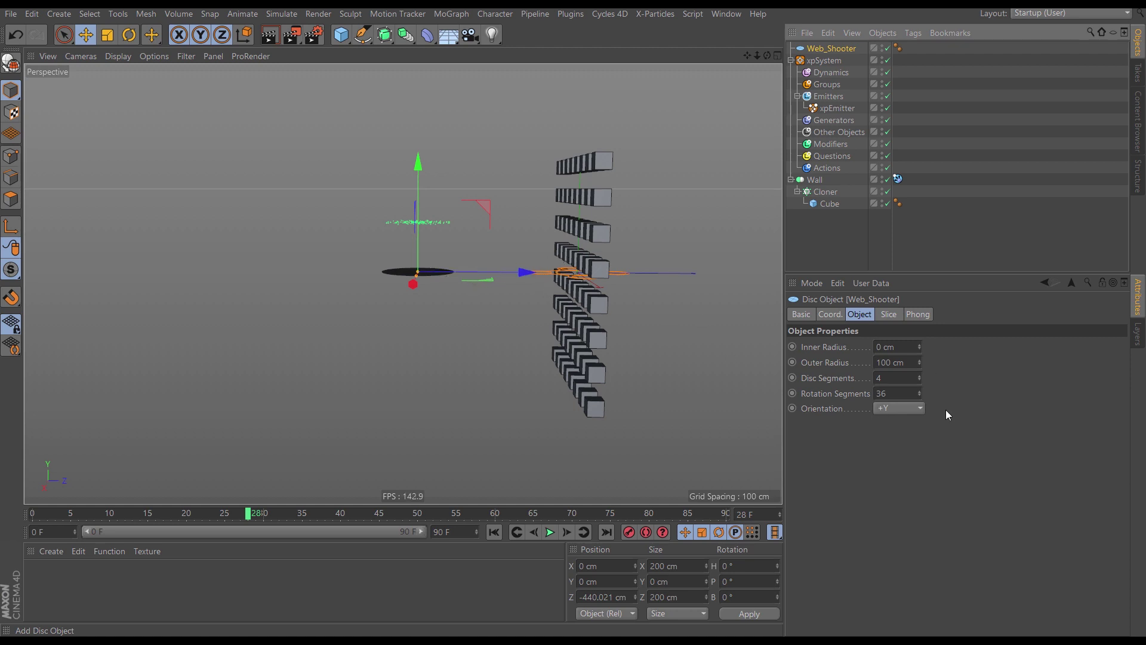
{"action": "left_click", "coordinate": [902, 407]}
{"action": "left_click", "coordinate": [901, 480]}
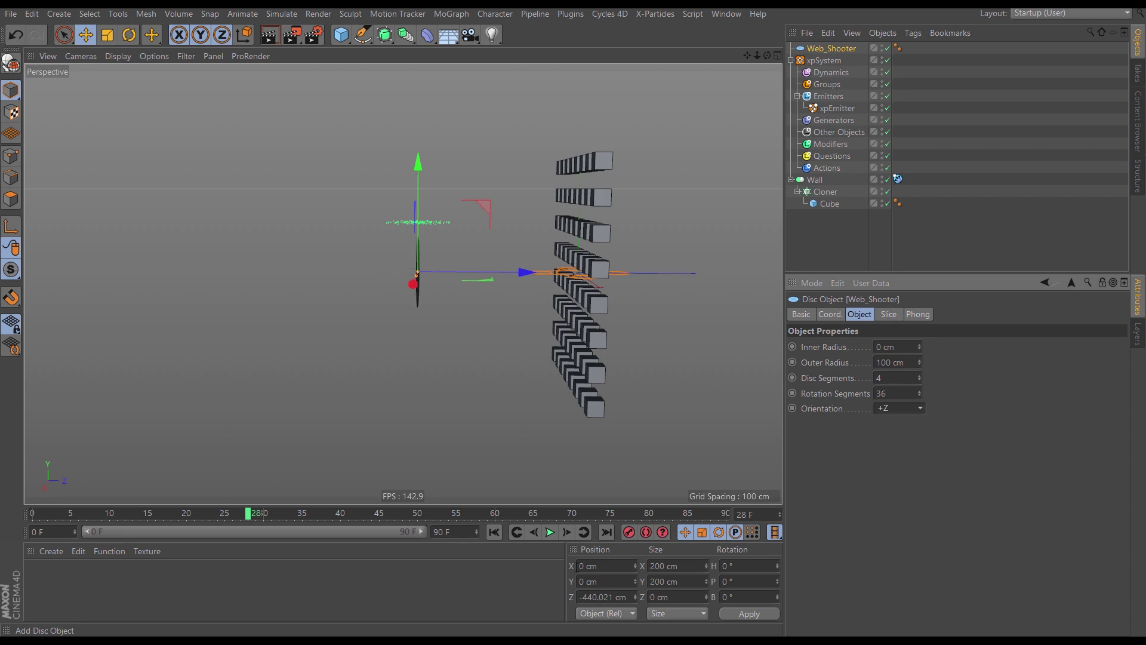
Replay the animation from the first frame and examine how the particles travel from the disc towards the wall
{"action": "left_click", "coordinate": [493, 532]}
{"action": "left_click", "coordinate": [550, 532]}
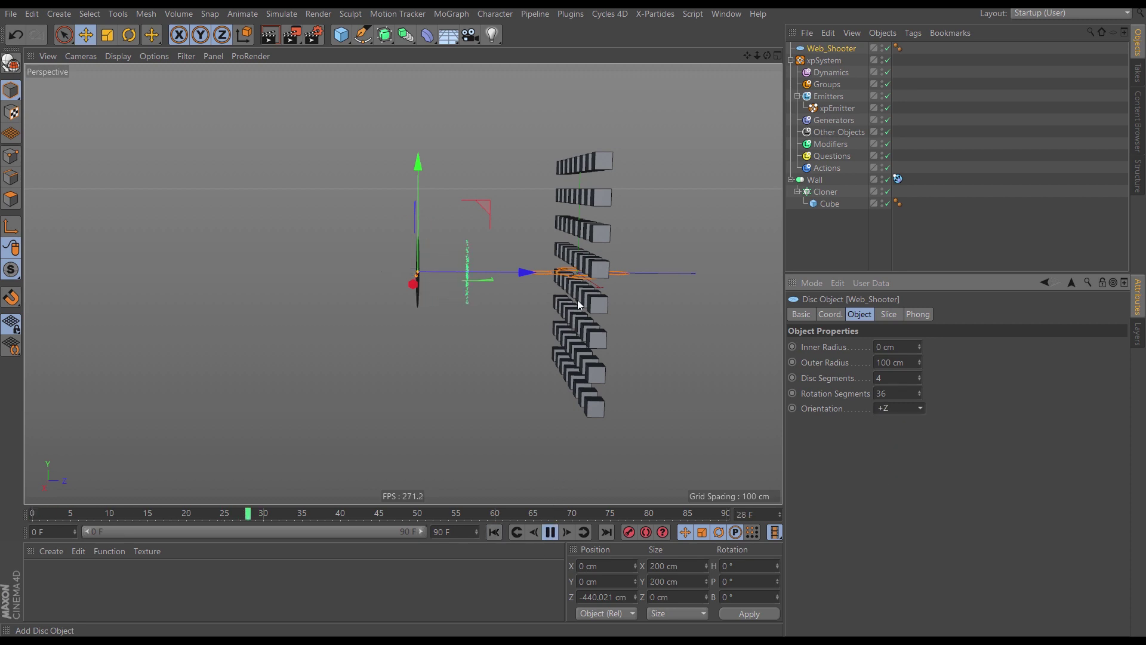
{"action": "left_click_drag", "start_coordinate": [607, 290], "coordinate": [612, 288], "text": "alt"}
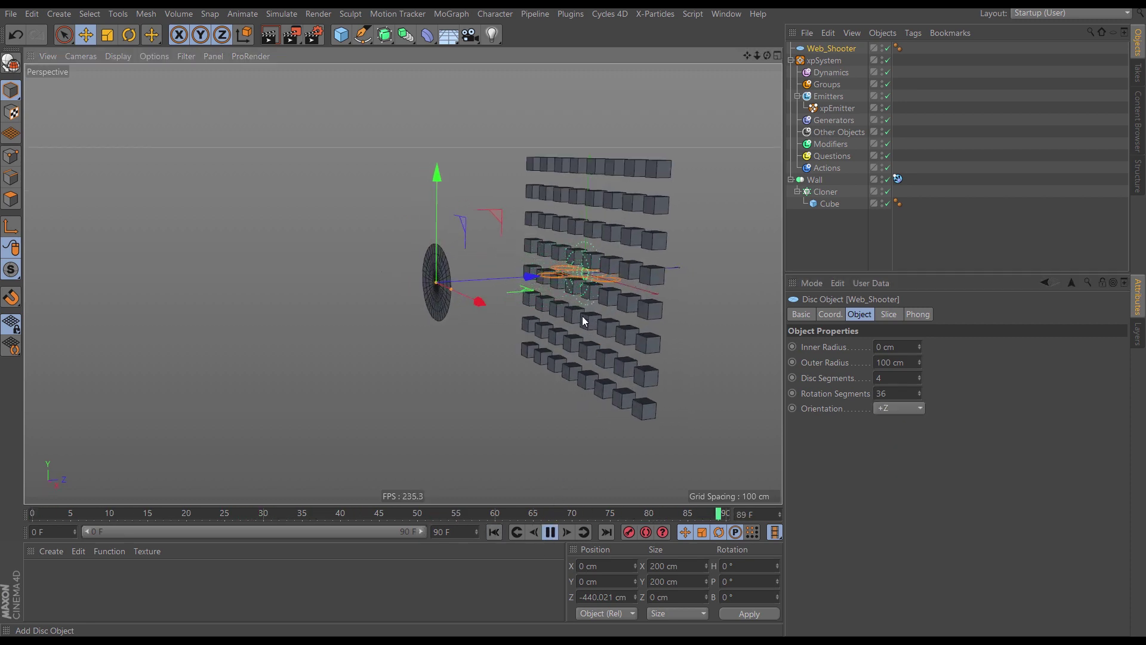
{"action": "right_click_drag", "start_coordinate": [568, 284], "coordinate": [604, 281], "text": "alt"}
{"action": "middle_click_drag", "start_coordinate": [604, 281], "coordinate": [555, 286], "text": "alt"}
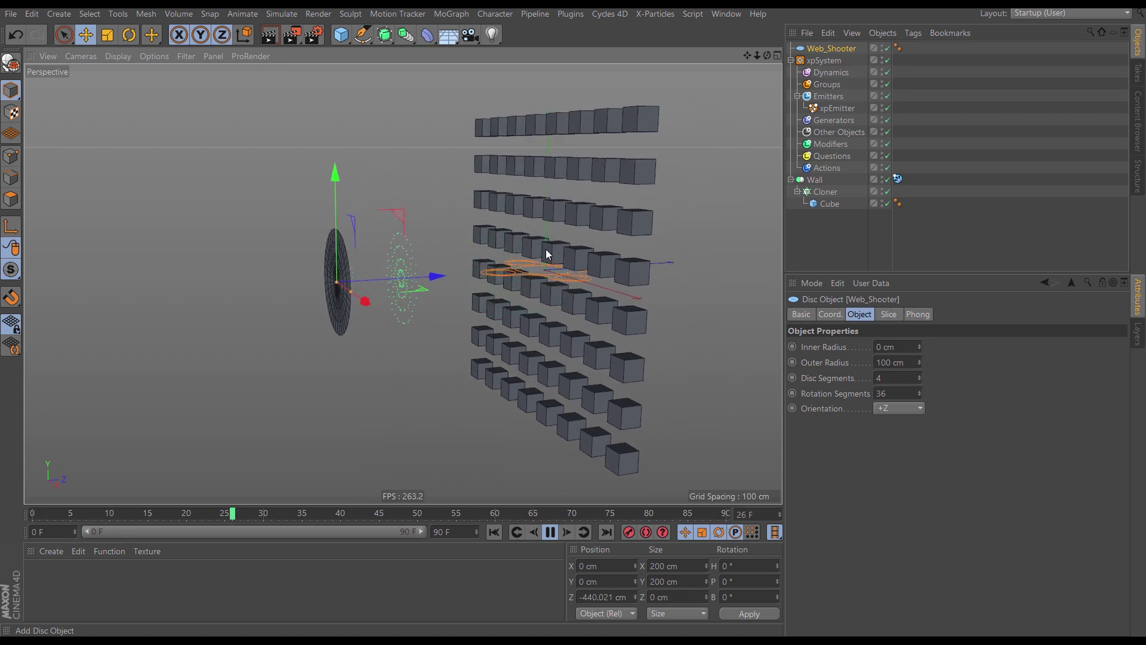
{"action": "mouse_move", "coordinate": [547, 290]}
{"action": "left_mouse_down", "text": "alt"}
{"action": "mouse_move", "coordinate": [561, 285]}
{"action": "mouse_move", "coordinate": [546, 287]}
{"action": "left_mouse_up", "text": "alt"}
Set the project end to 500 frames and extend the preview range to the full 500 frames
{"action": "left_click_drag", "start_coordinate": [453, 532], "coordinate": [431, 532]}
{"action": "type", "text": "500"}
{"action": "key", "text": "Return"}
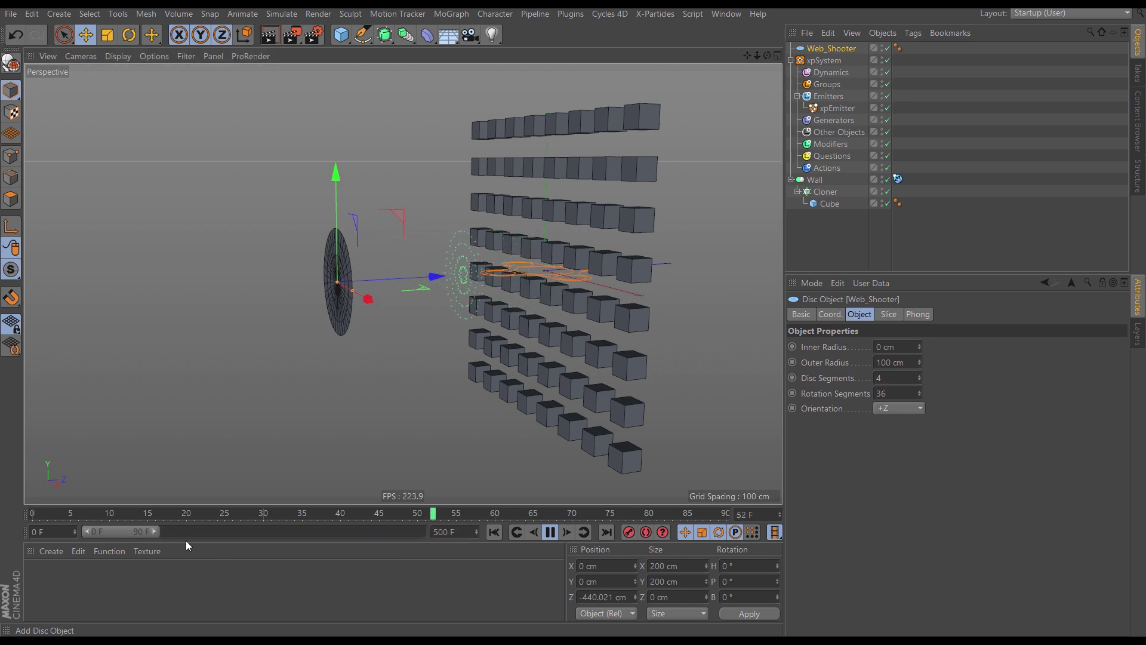
{"action": "left_click_drag", "start_coordinate": [154, 532], "coordinate": [535, 529]}
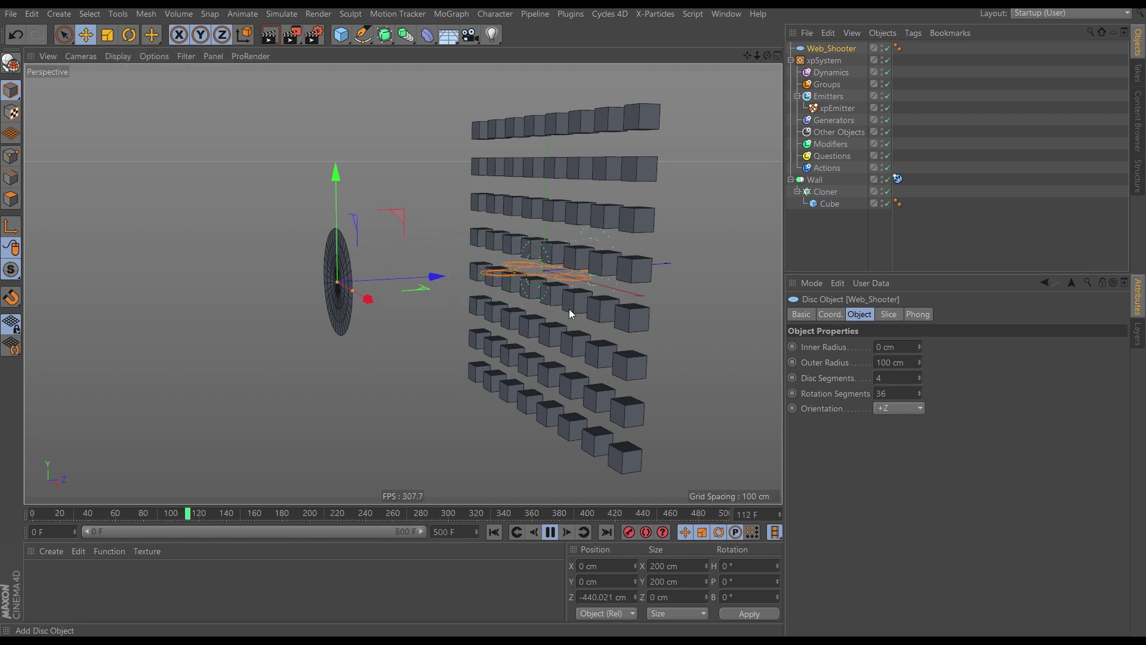
{"action": "left_click_drag", "start_coordinate": [568, 309], "coordinate": [507, 299], "text": "alt"}
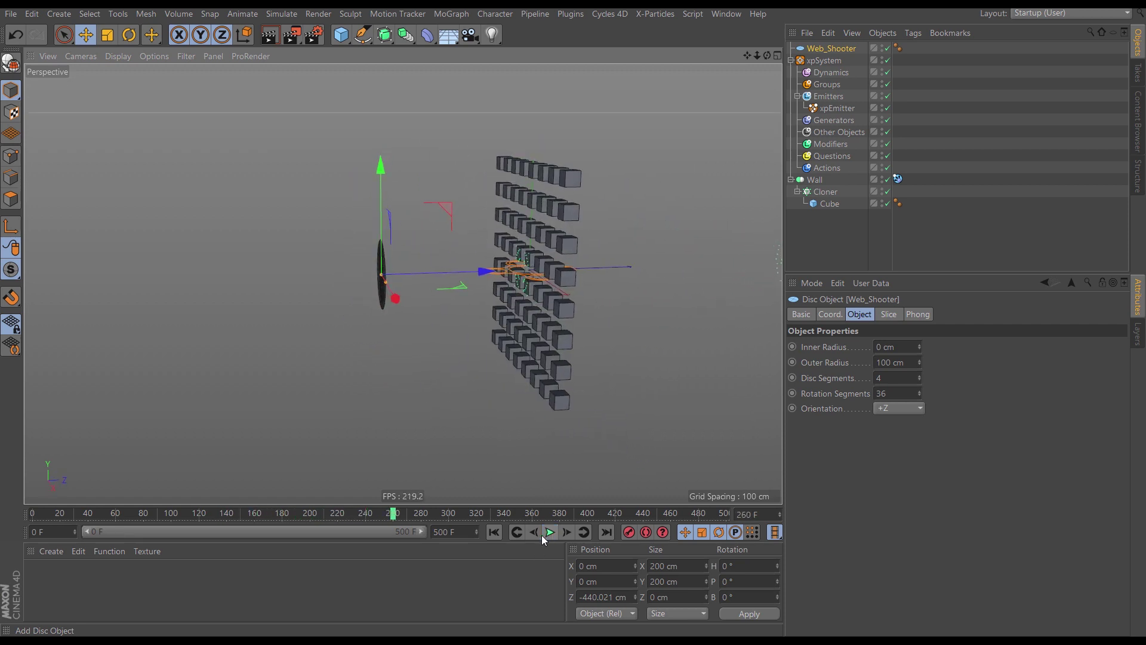
Return the animation to its first frame and set the Web_Shooter disc's Outer Radius to 29 cm
{"action": "left_click", "coordinate": [549, 532]}
{"action": "left_click", "coordinate": [494, 532]}
{"action": "left_click_drag", "start_coordinate": [400, 271], "coordinate": [519, 301], "text": "alt"}
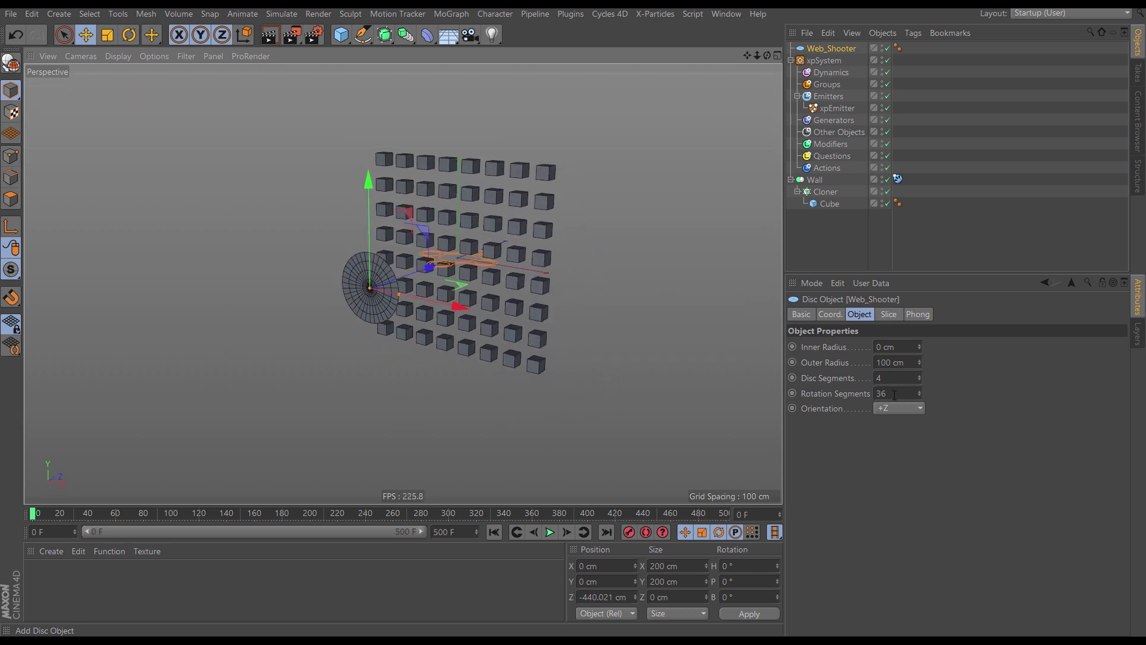
{"action": "left_click_drag", "start_coordinate": [918, 362], "coordinate": [914, 407]}
{"action": "left_click_drag", "start_coordinate": [370, 289], "coordinate": [366, 287], "text": "alt"}
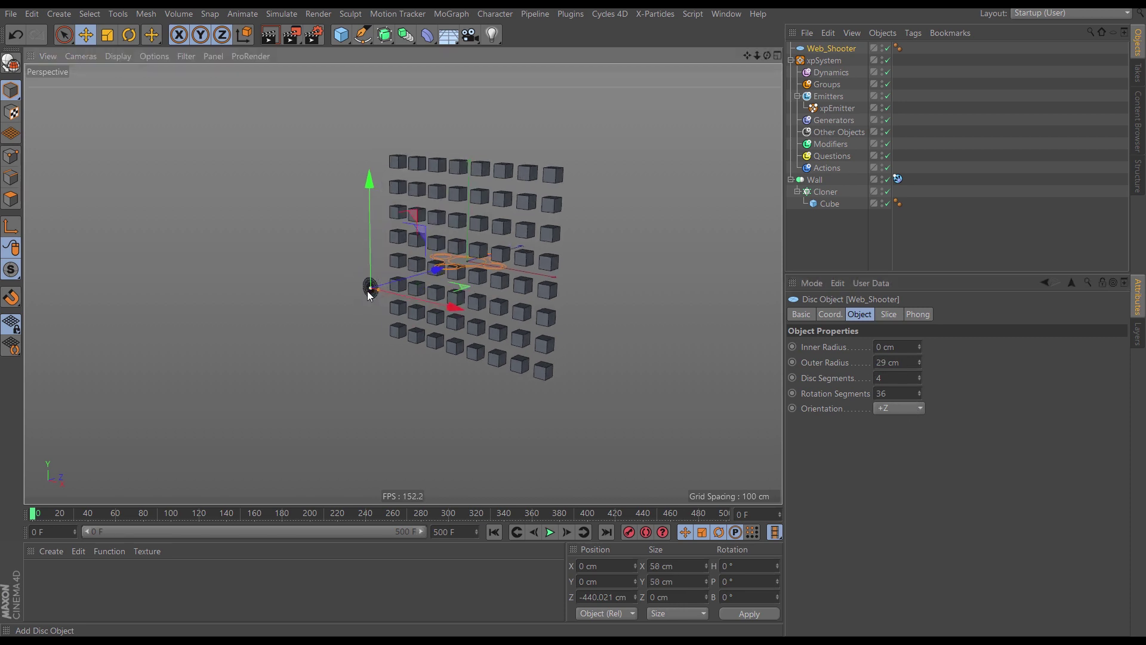
View the disc up close and play the emission to examine the pattern of its particles
{"action": "right_click_drag", "start_coordinate": [366, 287], "coordinate": [480, 284], "text": "alt"}
{"action": "left_click_drag", "start_coordinate": [392, 286], "coordinate": [481, 275], "text": "alt"}
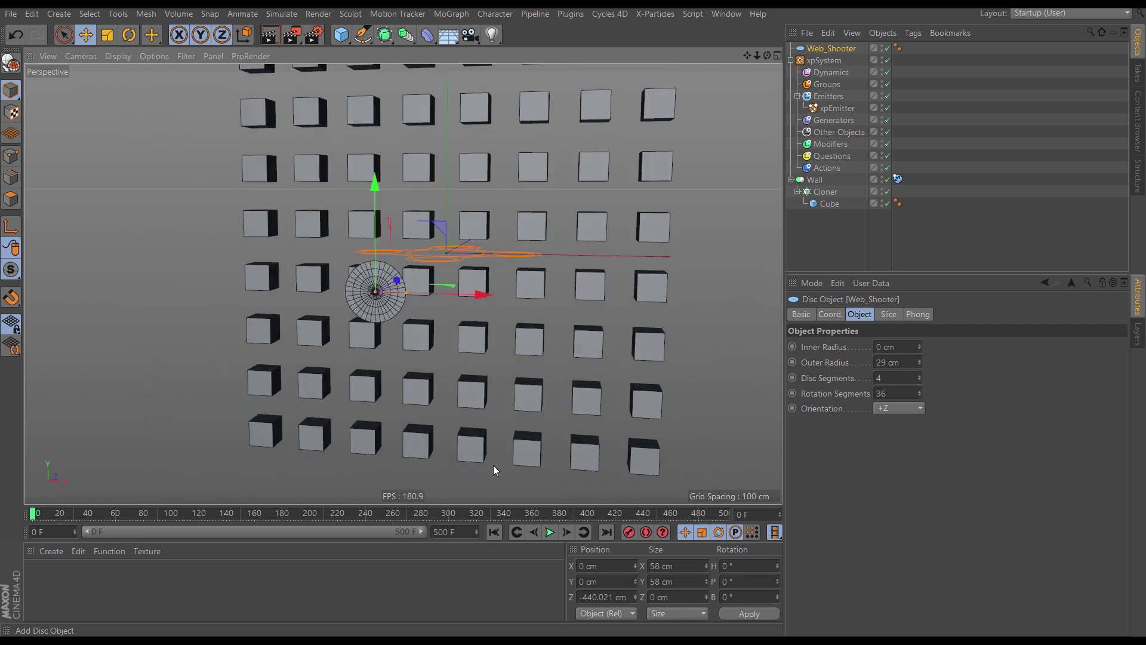
{"action": "left_click", "coordinate": [547, 534]}
{"action": "left_click", "coordinate": [547, 535]}
{"action": "left_click_drag", "start_coordinate": [386, 290], "coordinate": [429, 283], "text": "alt"}
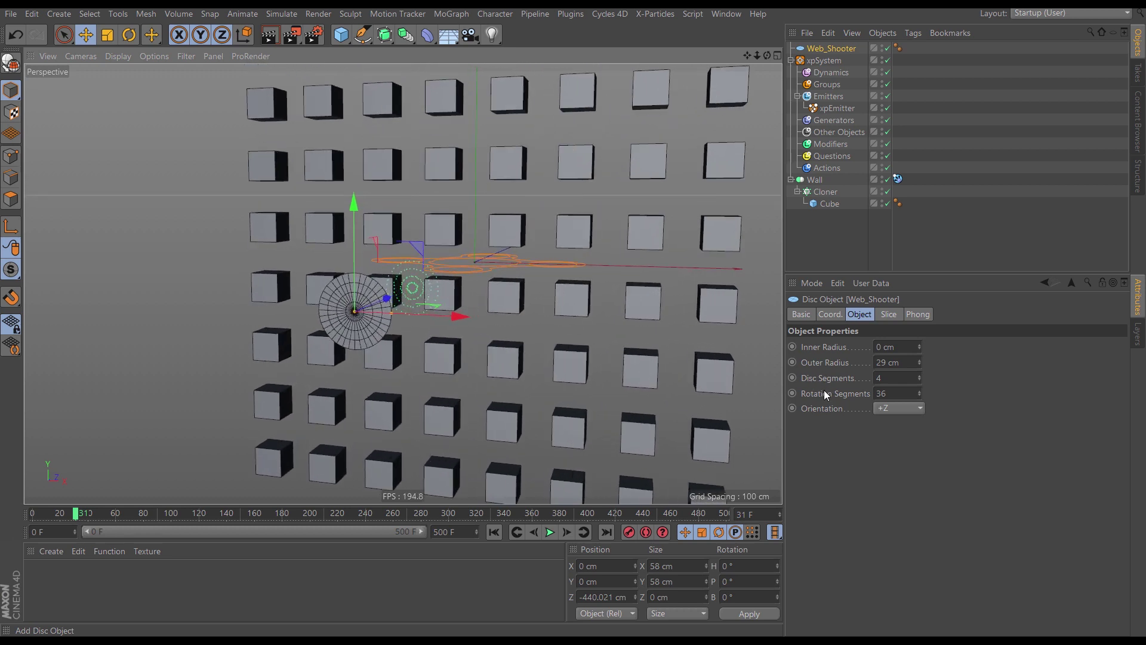
Raise the Web_Shooter disc's Disc Segments to 15
{"action": "left_click", "coordinate": [920, 376]}
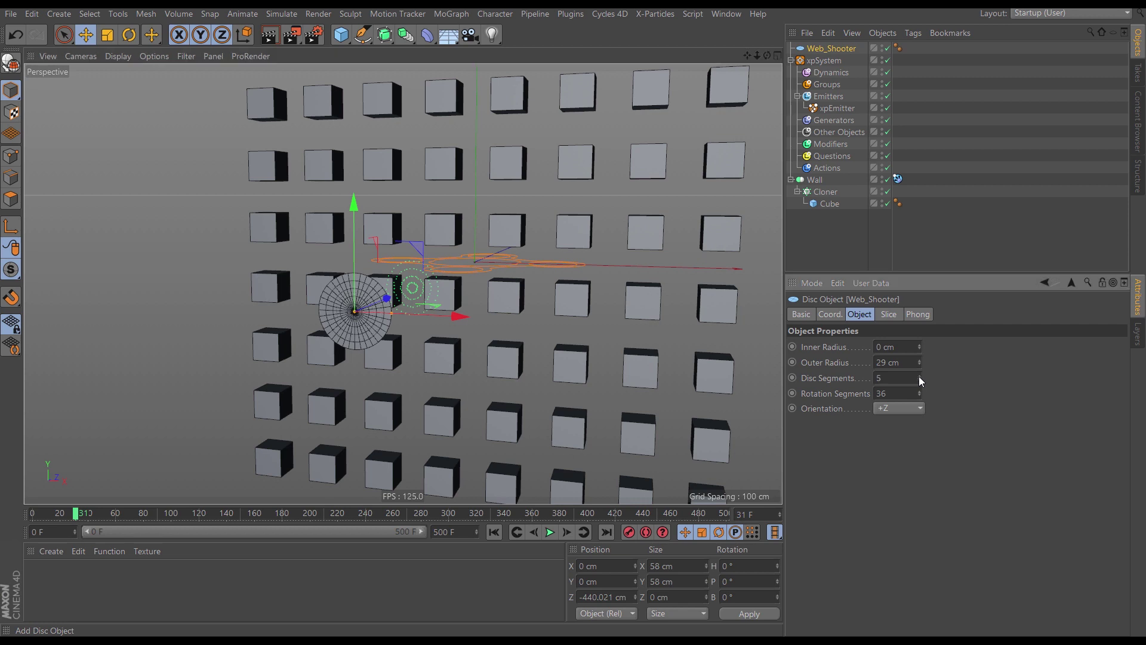
{"action": "left_click", "coordinate": [919, 376]}
{"action": "left_click", "coordinate": [919, 376]}
{"action": "left_click", "coordinate": [919, 376]}
{"action": "left_click", "coordinate": [919, 376]}
{"action": "left_click", "coordinate": [919, 377]}
{"action": "left_click", "coordinate": [919, 376]}
{"action": "left_click", "coordinate": [918, 376]}
{"action": "left_click", "coordinate": [918, 376]}
{"action": "left_click", "coordinate": [919, 376]}
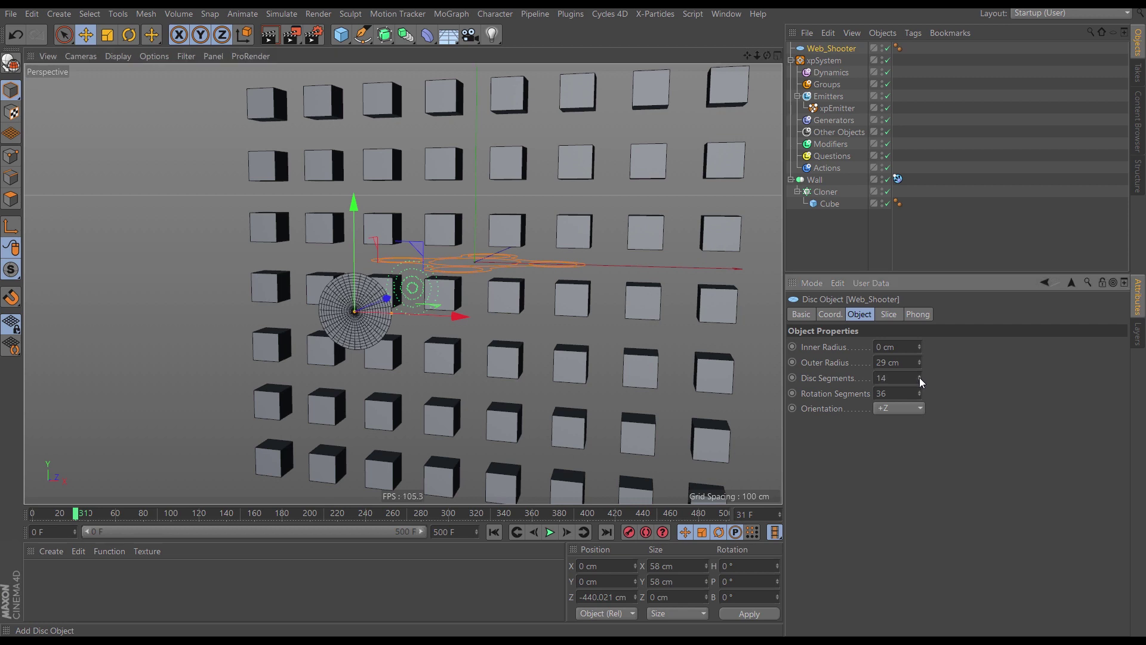
{"action": "left_click", "coordinate": [919, 375]}
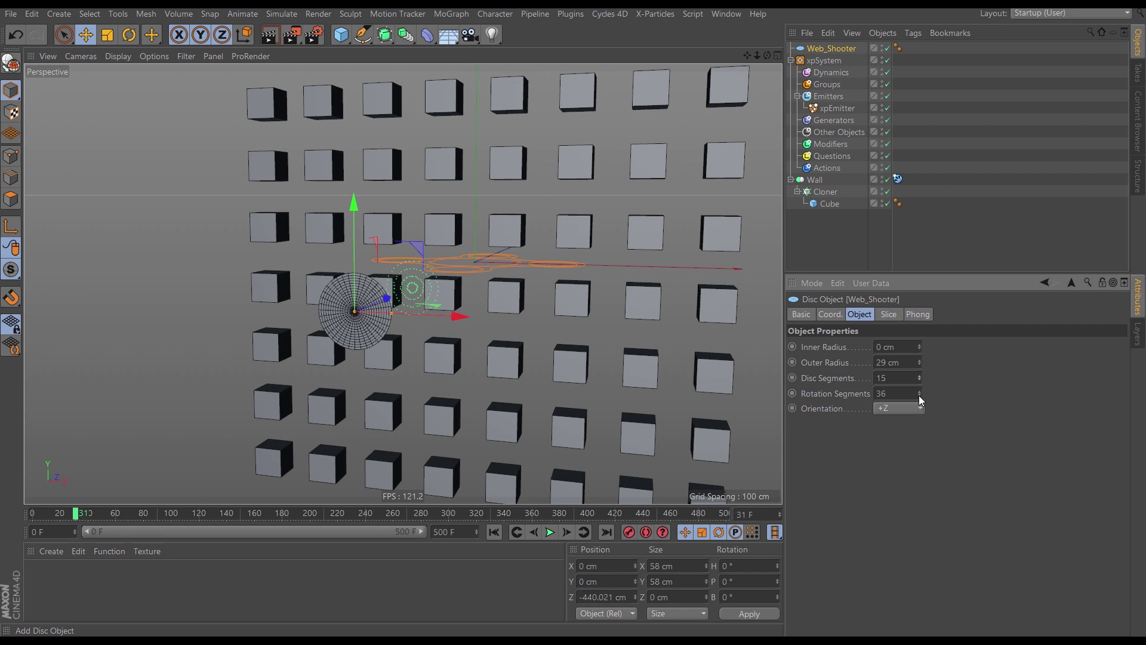
Lower the Web_Shooter disc's Rotation Segments to 30
{"action": "left_click", "coordinate": [919, 396]}
{"action": "left_click", "coordinate": [919, 396]}
{"action": "left_click", "coordinate": [919, 395]}
{"action": "left_click", "coordinate": [919, 396]}
{"action": "left_click", "coordinate": [919, 396]}
{"action": "left_click", "coordinate": [919, 396]}
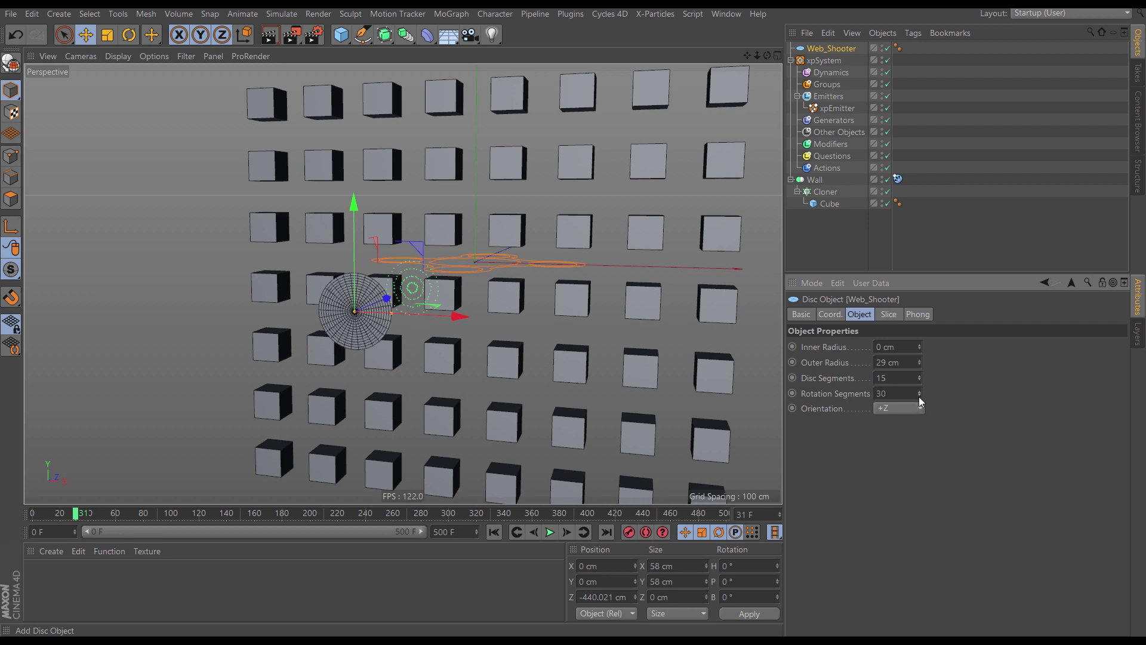
Replay the emission from the first frame and examine the particle cluster from several angles, including from the side
{"action": "left_click", "coordinate": [496, 532]}
{"action": "left_click", "coordinate": [552, 533]}
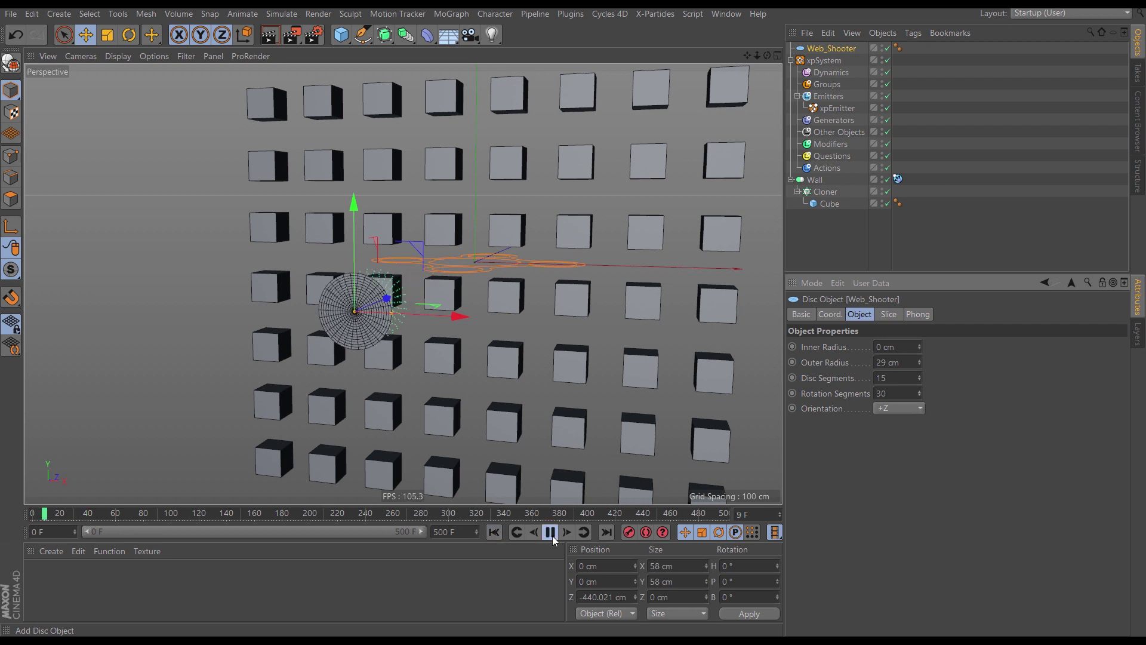
{"action": "left_click", "coordinate": [552, 534]}
{"action": "left_click_drag", "start_coordinate": [391, 304], "coordinate": [367, 301], "text": "alt"}
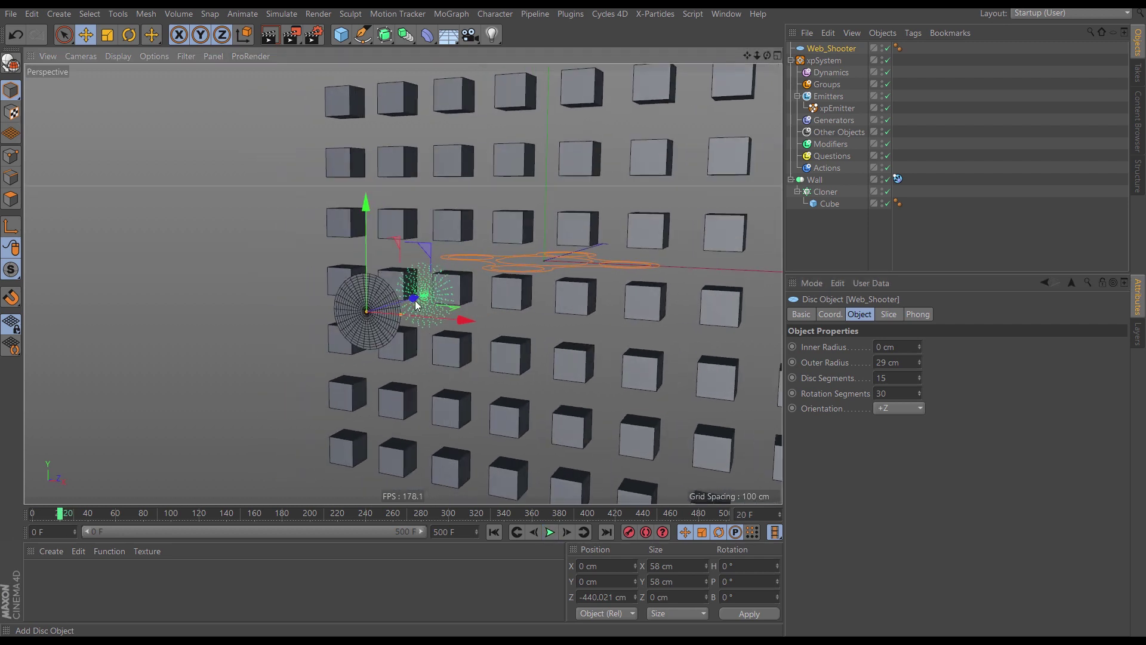
{"action": "right_click_drag", "start_coordinate": [415, 301], "coordinate": [453, 301], "text": "alt"}
{"action": "middle_click_drag", "start_coordinate": [452, 301], "coordinate": [467, 304], "text": "alt"}
{"action": "left_click_drag", "start_coordinate": [449, 273], "coordinate": [446, 278], "text": "alt"}
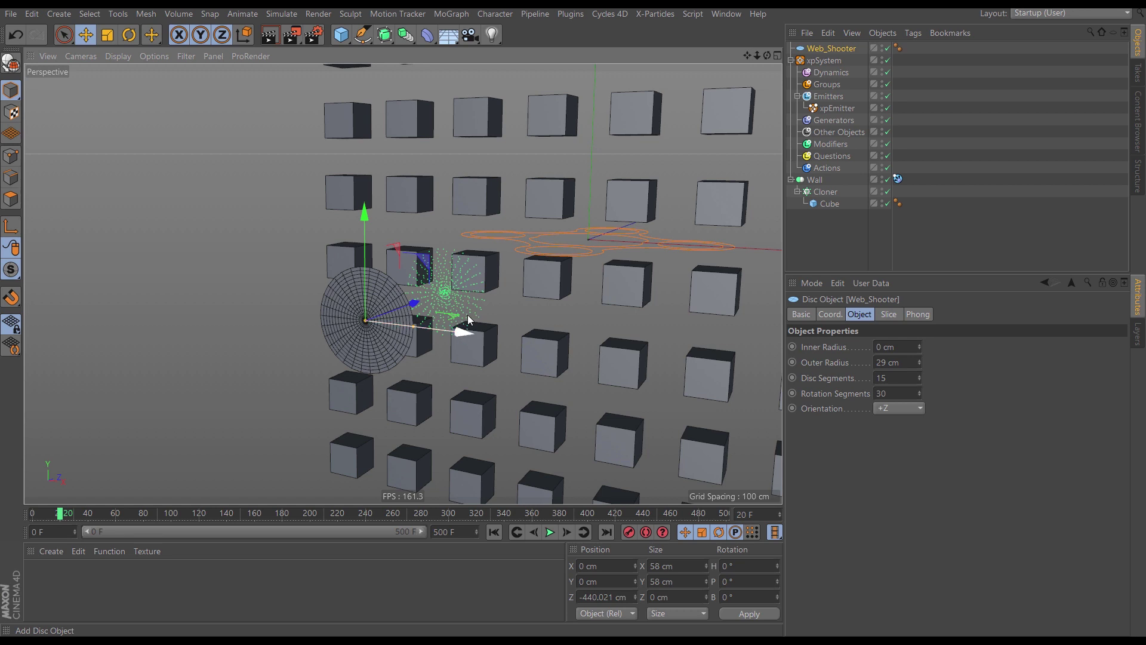
{"action": "left_click_drag", "start_coordinate": [468, 314], "coordinate": [469, 443], "text": "alt"}
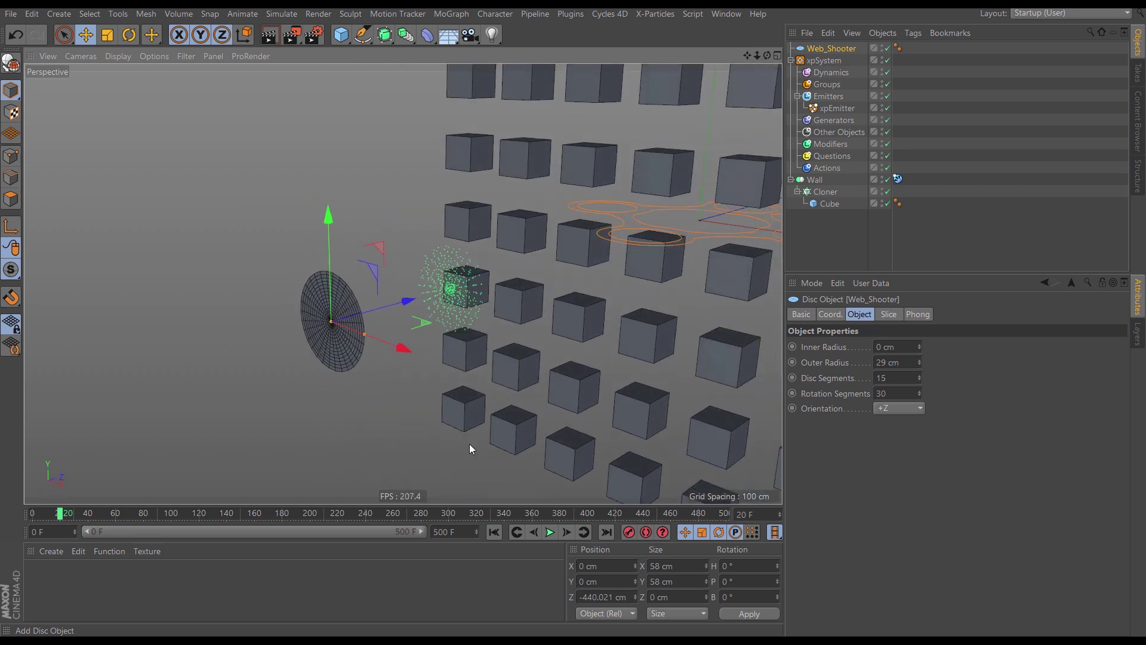
{"action": "left_click", "coordinate": [494, 532]}
{"action": "left_click", "coordinate": [551, 532]}
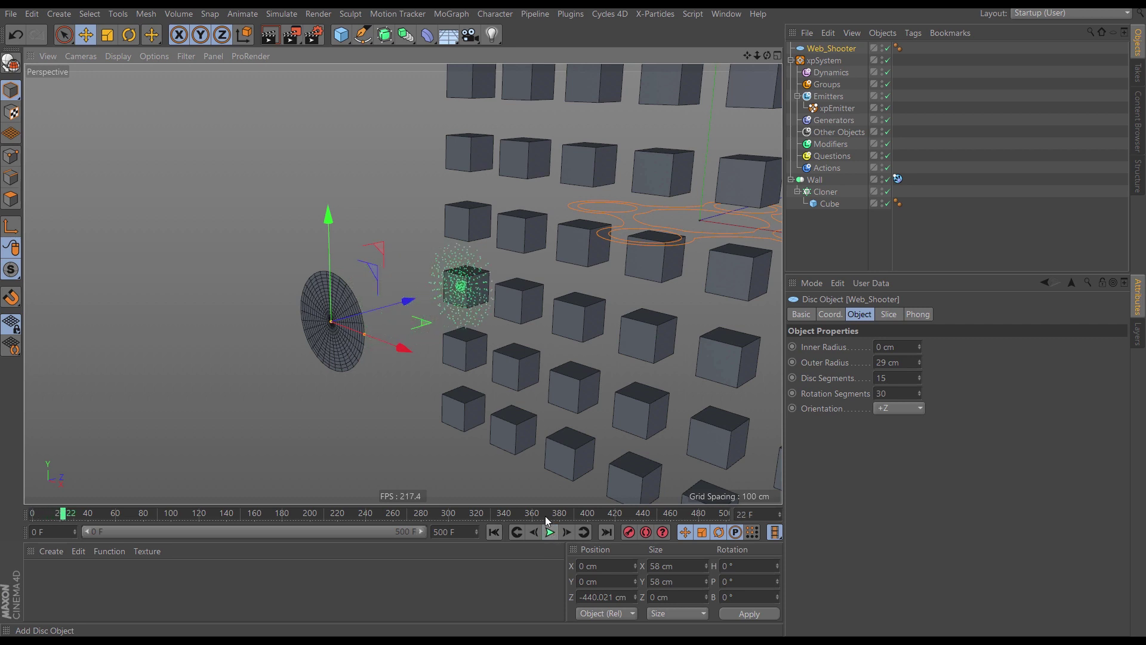
{"action": "left_click_drag", "start_coordinate": [478, 298], "coordinate": [367, 252], "text": "alt"}
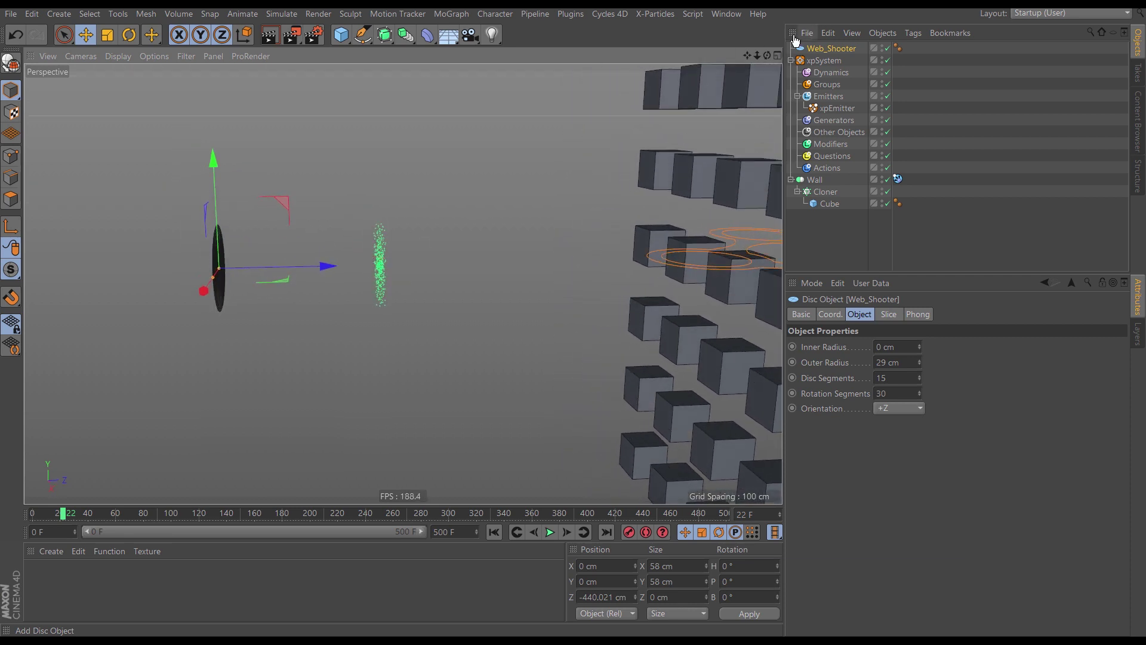
Switch to the Right view and examine the thickness of the emitted particle band up close
{"action": "middle_click", "coordinate": [267, 144]}
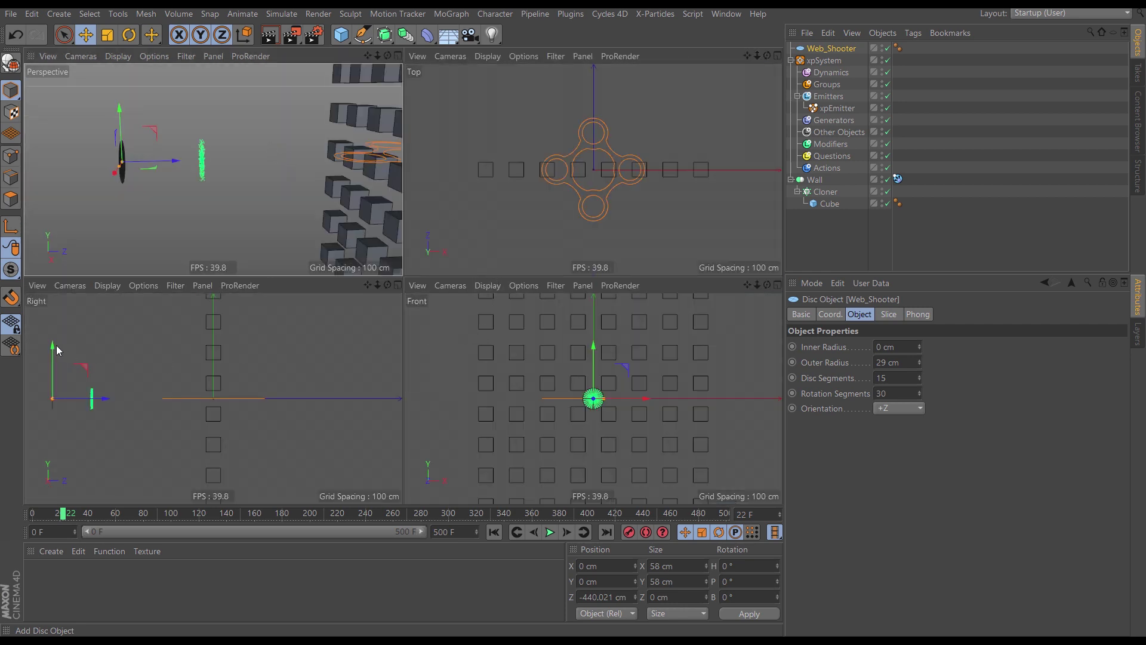
{"action": "left_click", "coordinate": [398, 285]}
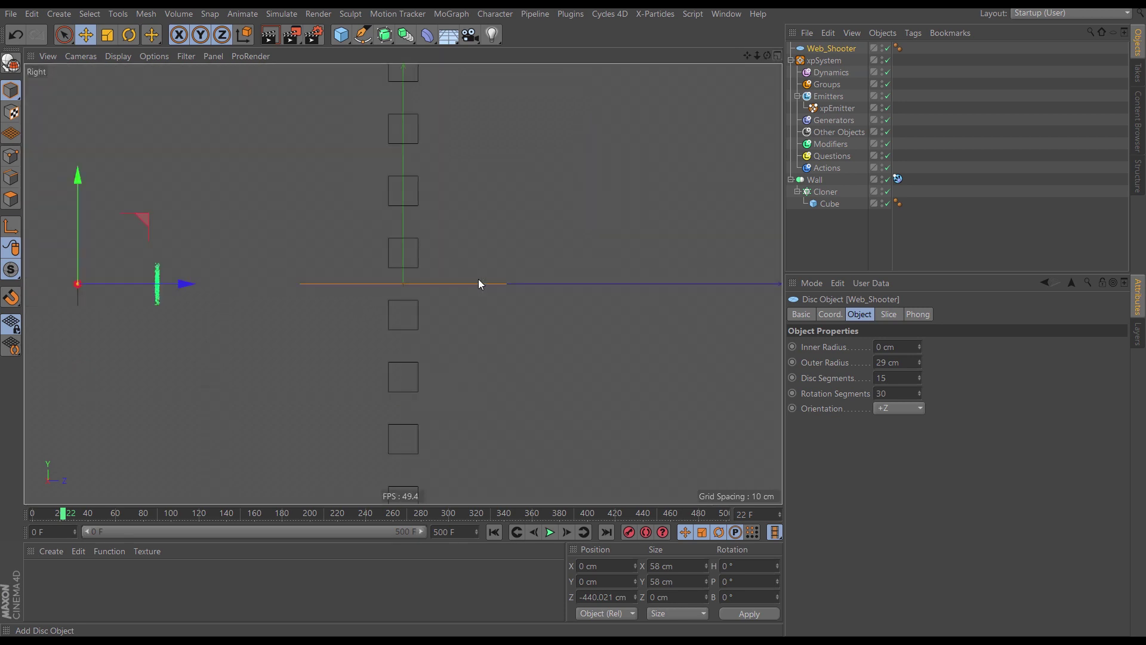
{"action": "scroll", "coordinate": [263, 280], "scroll_direction": "up", "scroll_amount": 5}
{"action": "scroll", "coordinate": [326, 276], "scroll_direction": "up", "scroll_amount": 8}
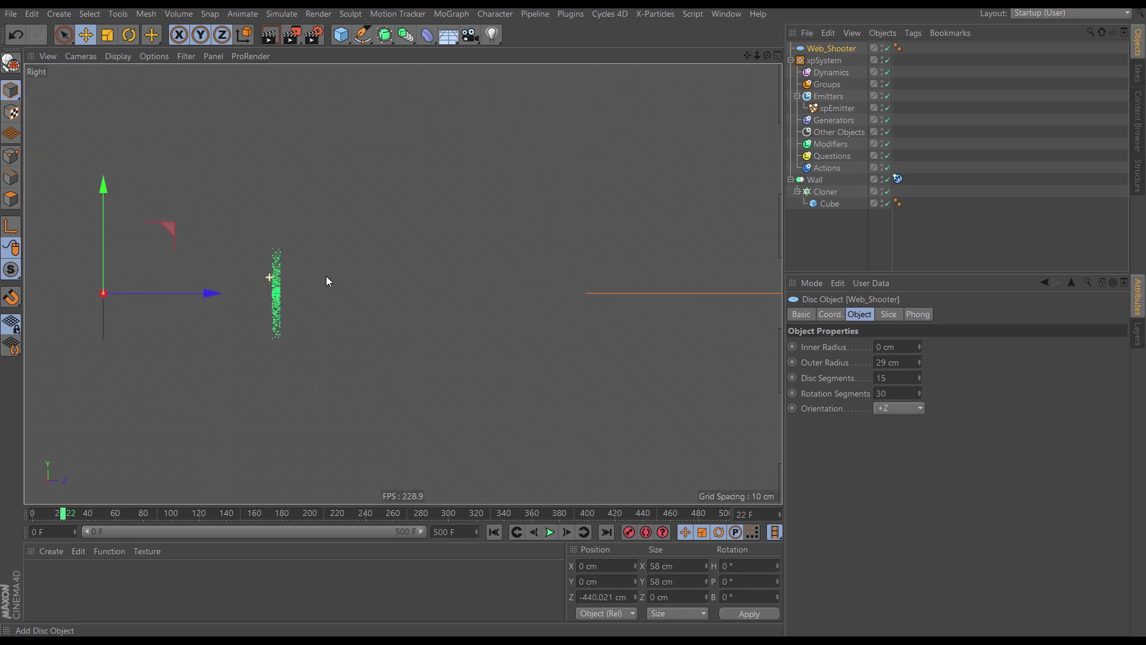
{"action": "middle_click_drag", "start_coordinate": [332, 305], "coordinate": [339, 310], "text": "alt"}
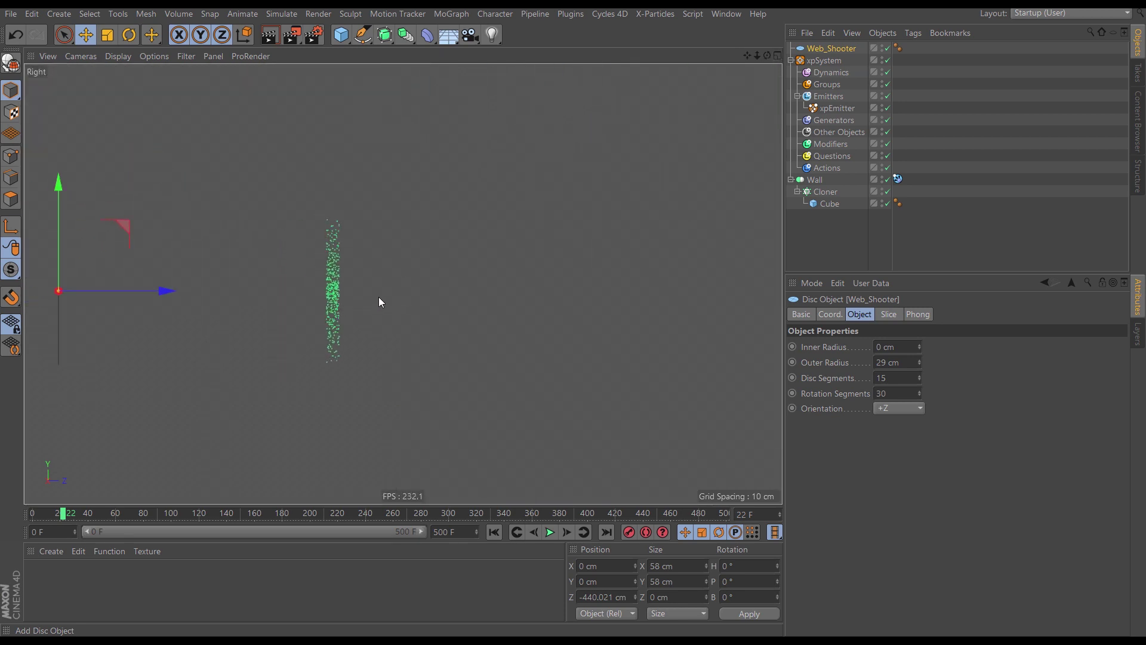
{"action": "scroll", "coordinate": [352, 280], "scroll_direction": "up", "scroll_amount": 3}
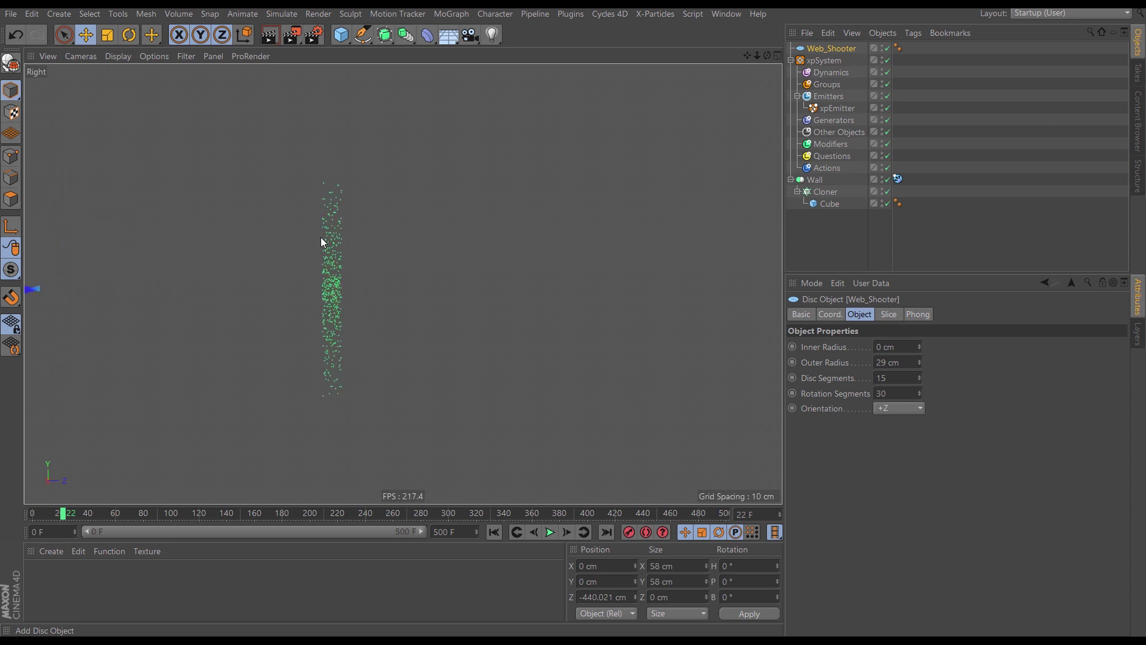
Turn off Subframe Emit in the xpEmitter's emission settings and replay the shot from the first frame
{"action": "left_click", "coordinate": [837, 108]}
{"action": "left_click", "coordinate": [976, 314]}
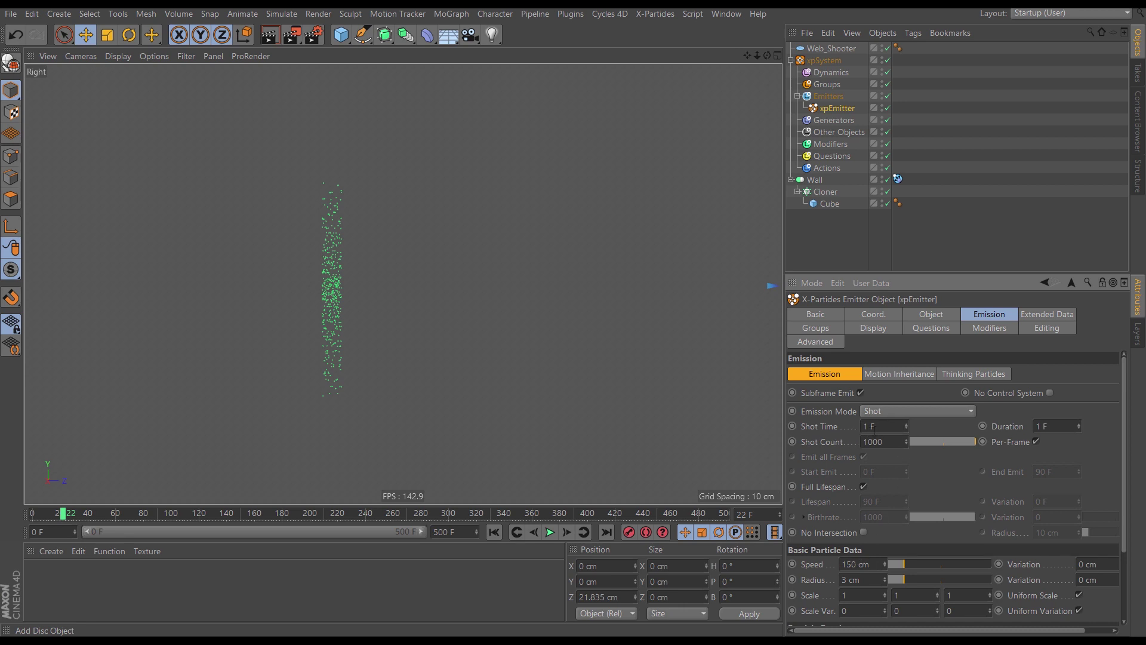
{"action": "left_click", "coordinate": [860, 393]}
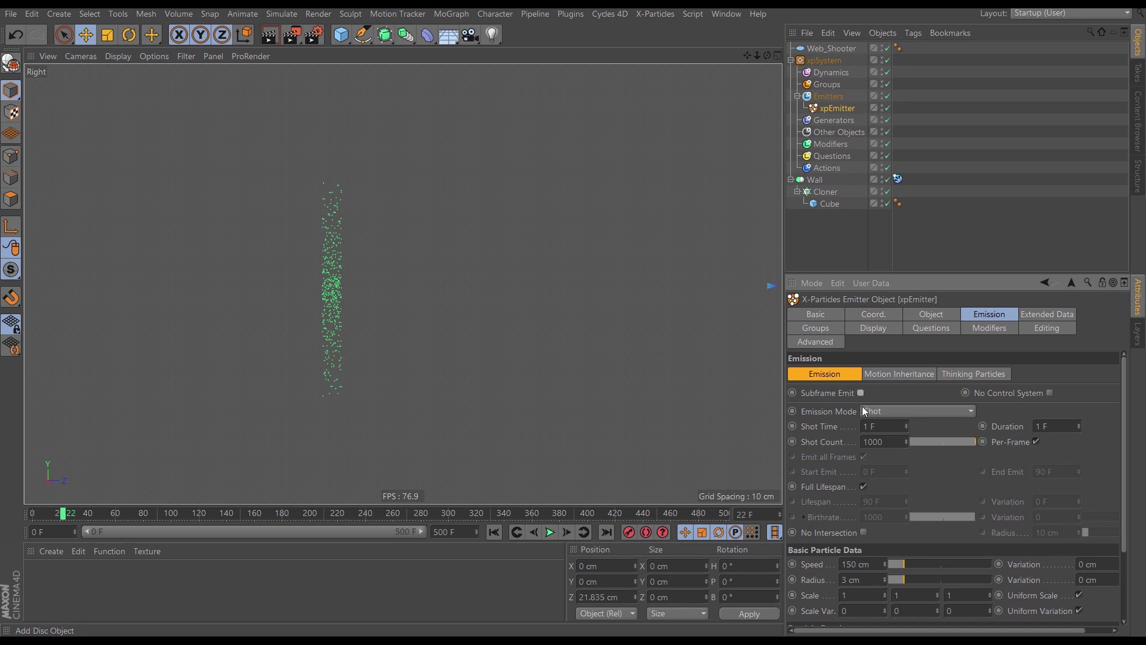
{"action": "left_click", "coordinate": [494, 532]}
{"action": "left_click", "coordinate": [549, 532]}
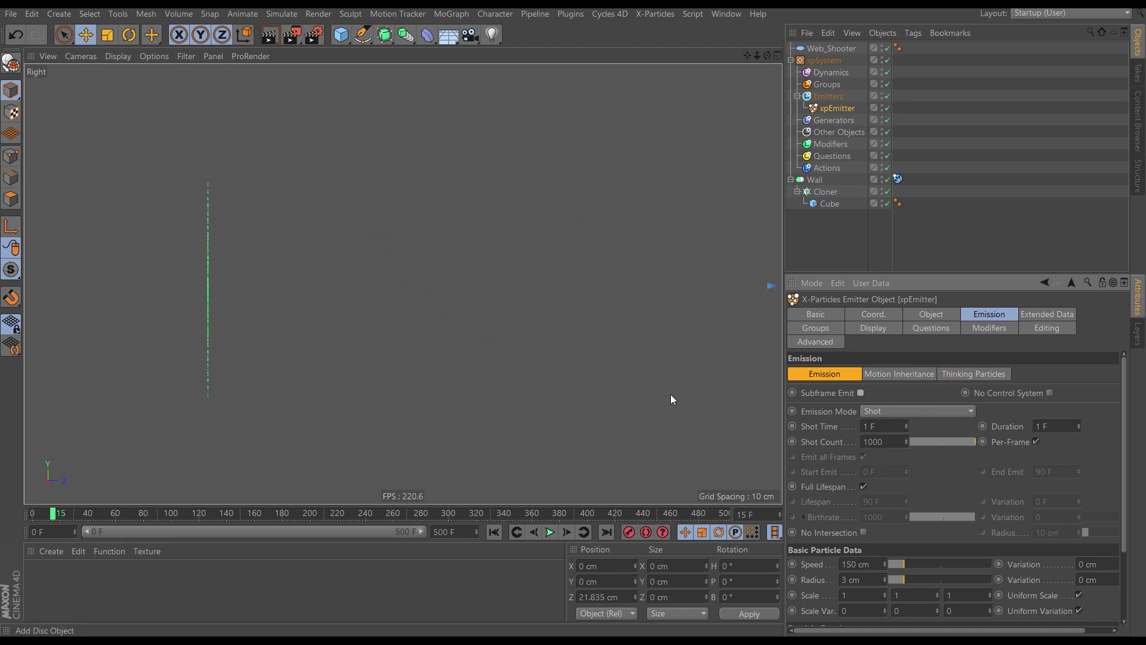
Return to the Perspective view, replay the shot and examine the particle layer between the disc and the wall
{"action": "key", "text": "F1"}
{"action": "left_click_drag", "start_coordinate": [342, 282], "coordinate": [485, 257], "text": "alt"}
{"action": "scroll", "coordinate": [485, 257], "scroll_direction": "down", "scroll_amount": 2}
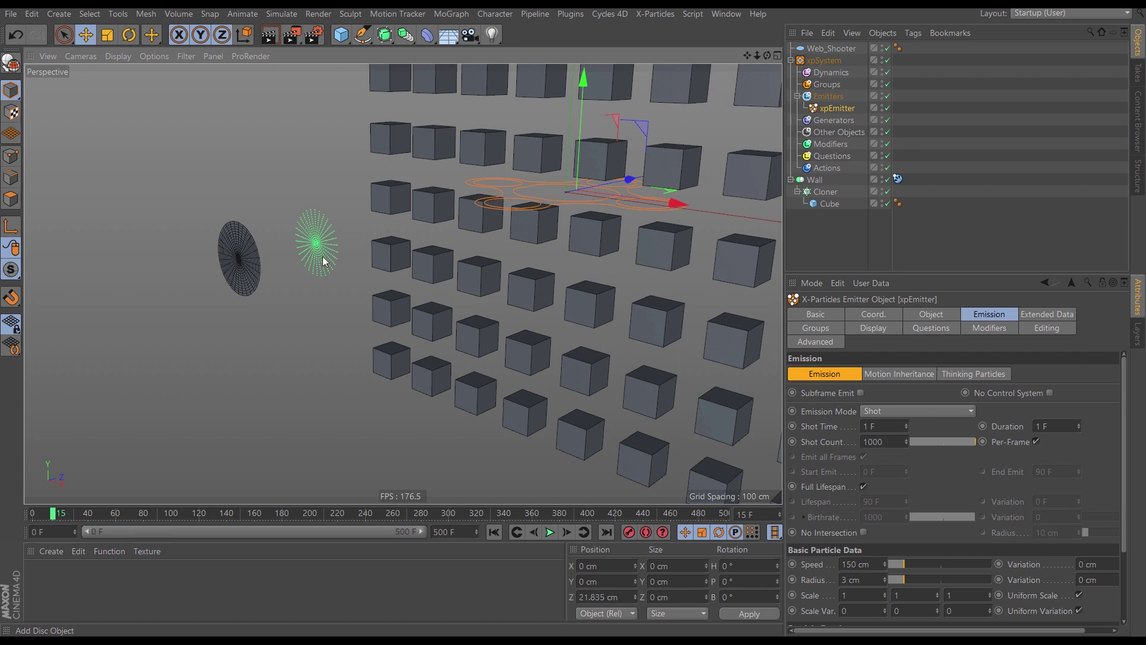
{"action": "left_click_drag", "start_coordinate": [324, 261], "coordinate": [431, 324], "text": "alt"}
{"action": "left_click_drag", "start_coordinate": [406, 284], "coordinate": [456, 289], "text": "alt"}
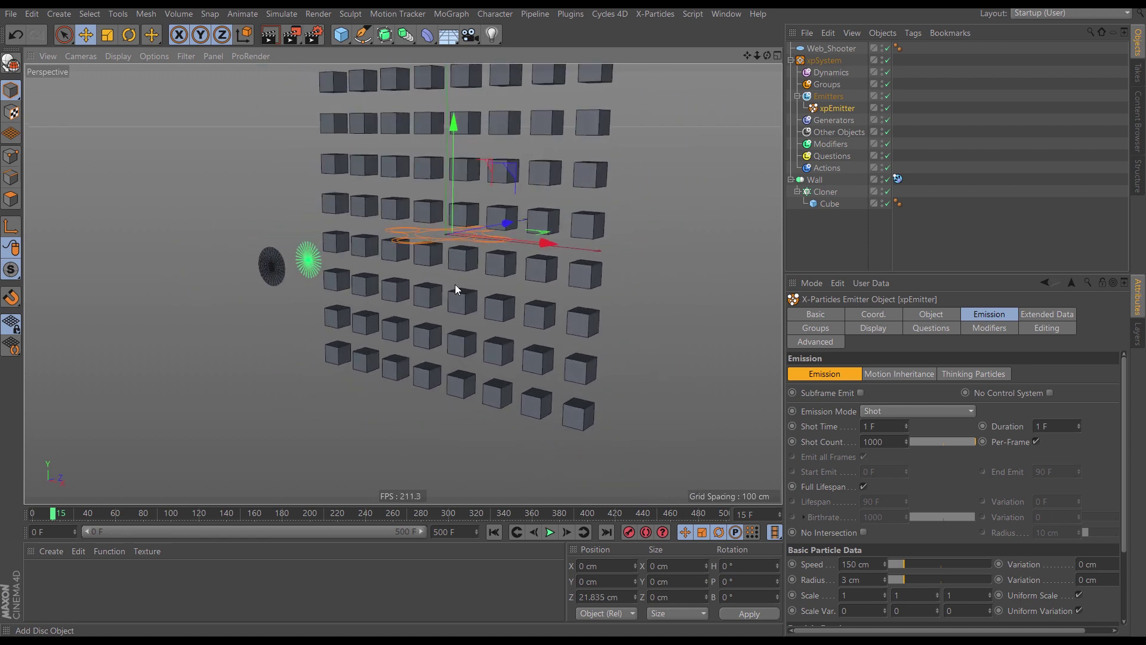
{"action": "left_click", "coordinate": [494, 532]}
{"action": "left_click", "coordinate": [549, 532]}
{"action": "left_click", "coordinate": [551, 533]}
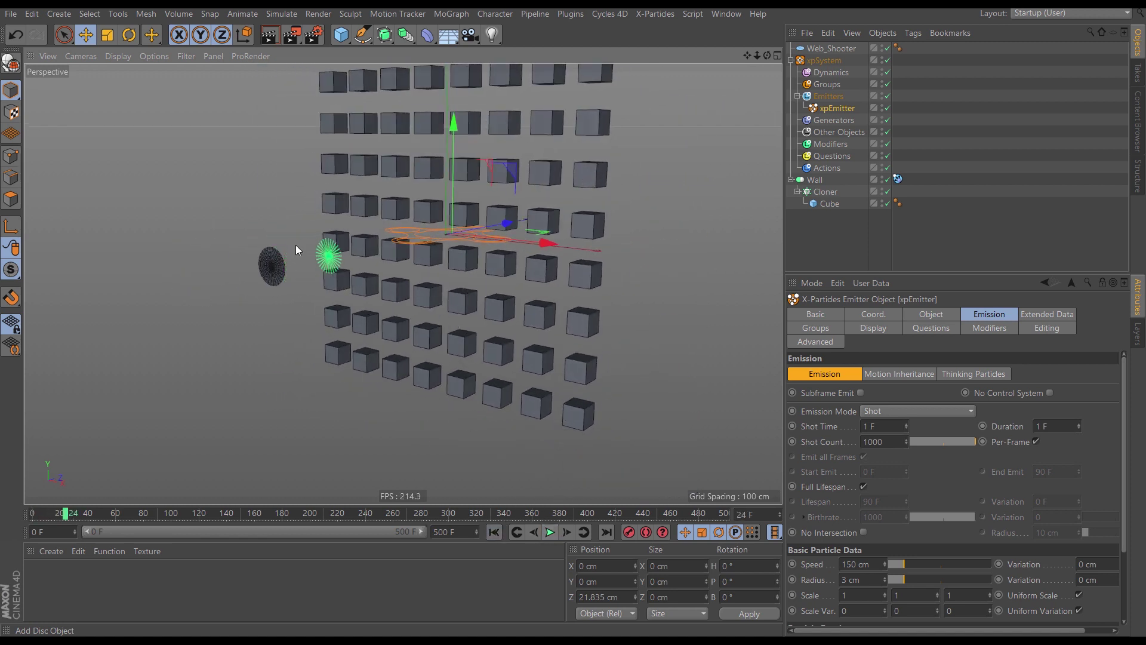
{"action": "left_click_drag", "start_coordinate": [295, 245], "coordinate": [297, 282], "text": "alt"}
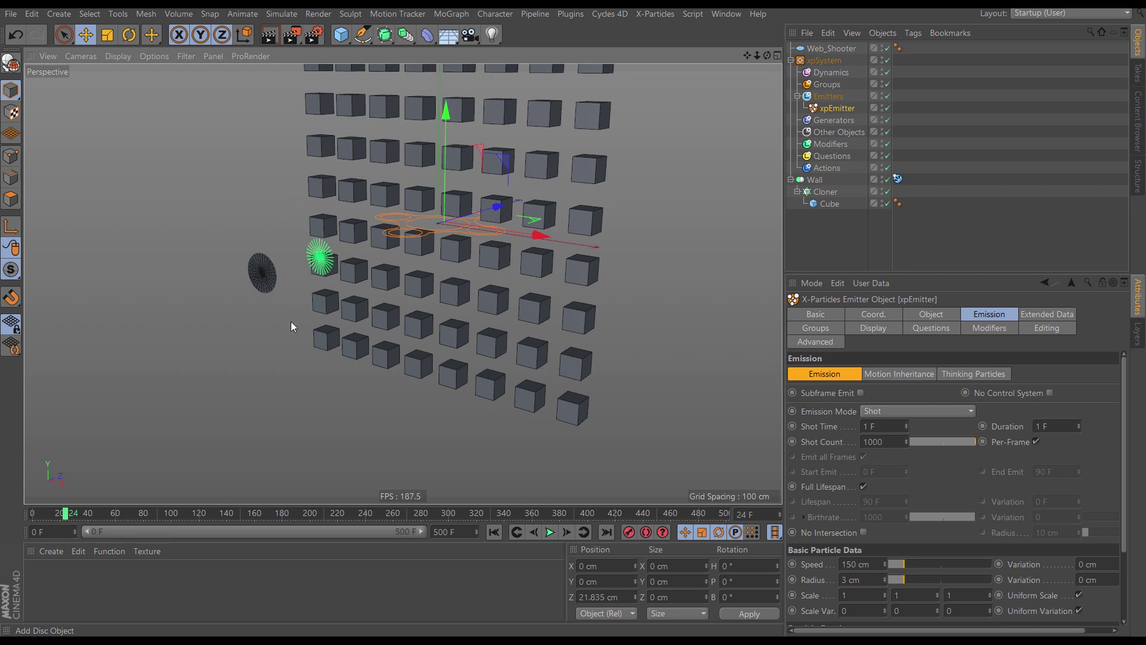
{"action": "left_click_drag", "start_coordinate": [366, 295], "coordinate": [385, 268], "text": "alt"}
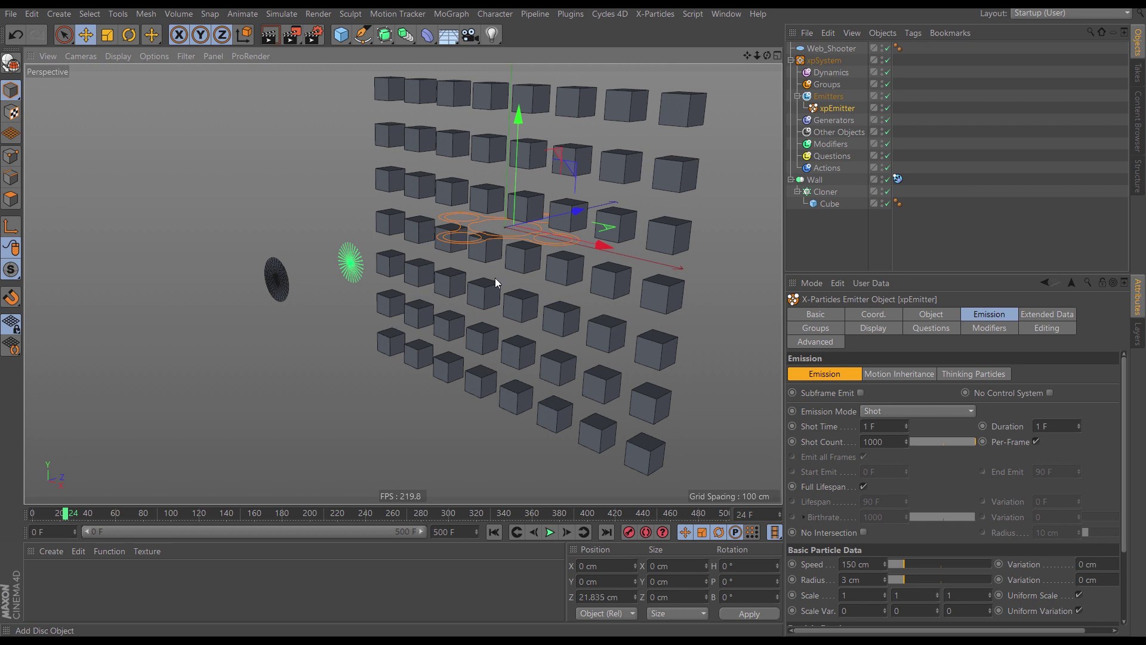
Add a Spherify deformer as a child of the Web_Shooter disc and fit it to its parent
{"action": "left_click", "coordinate": [829, 47]}
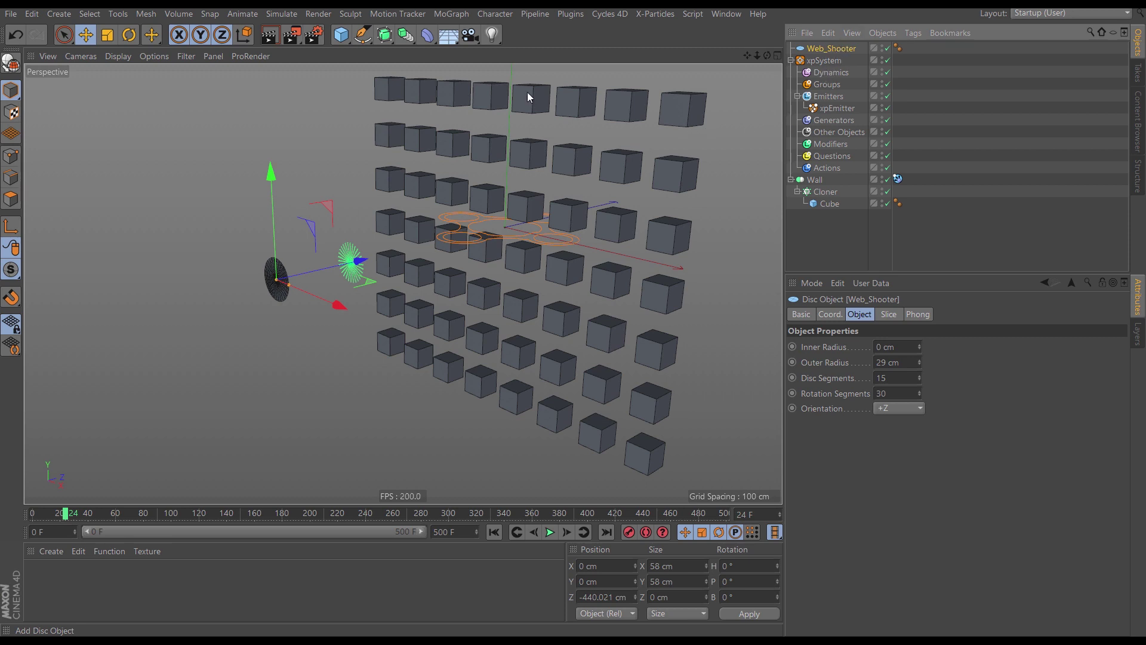
{"action": "left_click", "coordinate": [427, 37]}
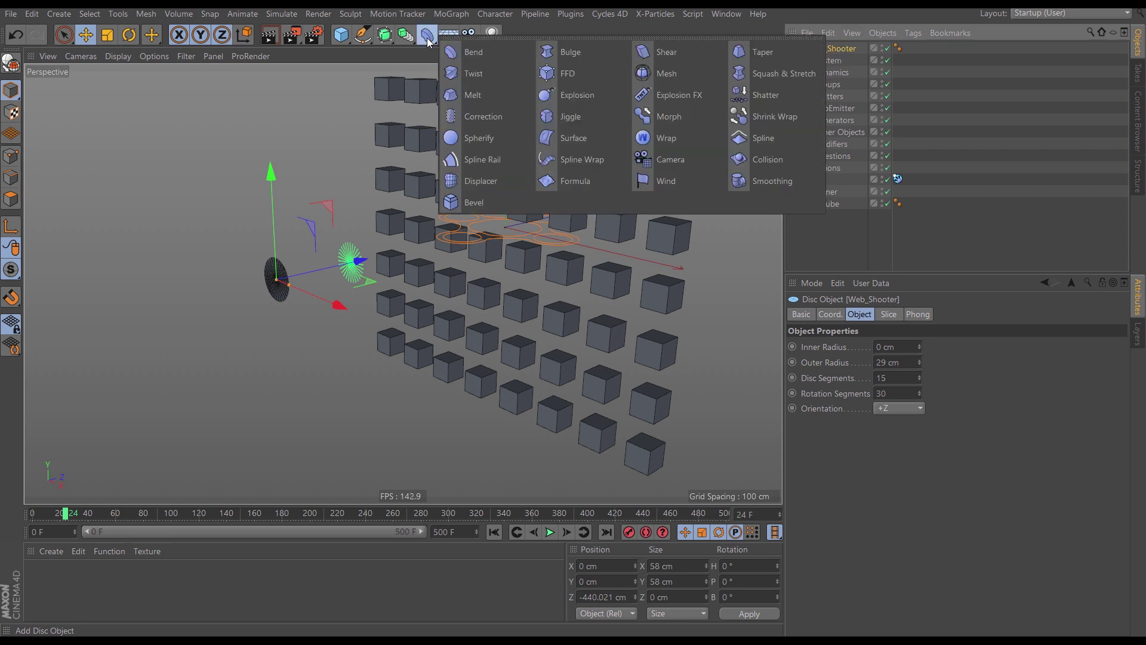
{"action": "left_click", "coordinate": [487, 141]}
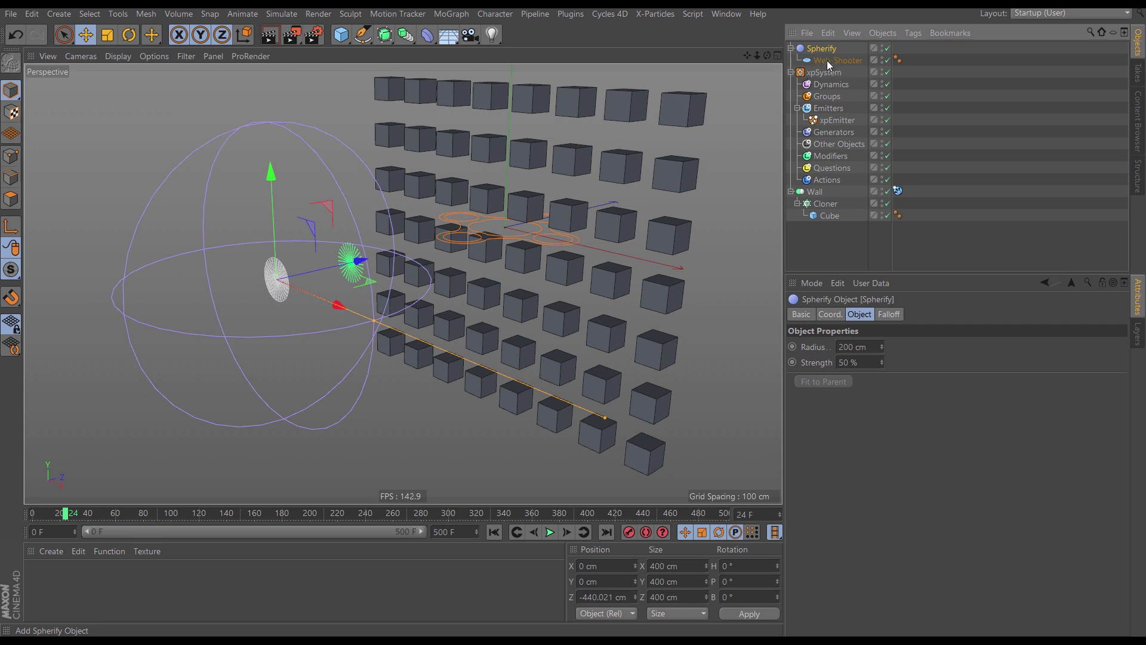
{"action": "mouse_move", "coordinate": [827, 59]}
{"action": "left_mouse_down"}
{"action": "mouse_move", "coordinate": [829, 43]}
{"action": "mouse_move", "coordinate": [832, 57]}
{"action": "mouse_move", "coordinate": [815, 57]}
{"action": "left_mouse_up"}
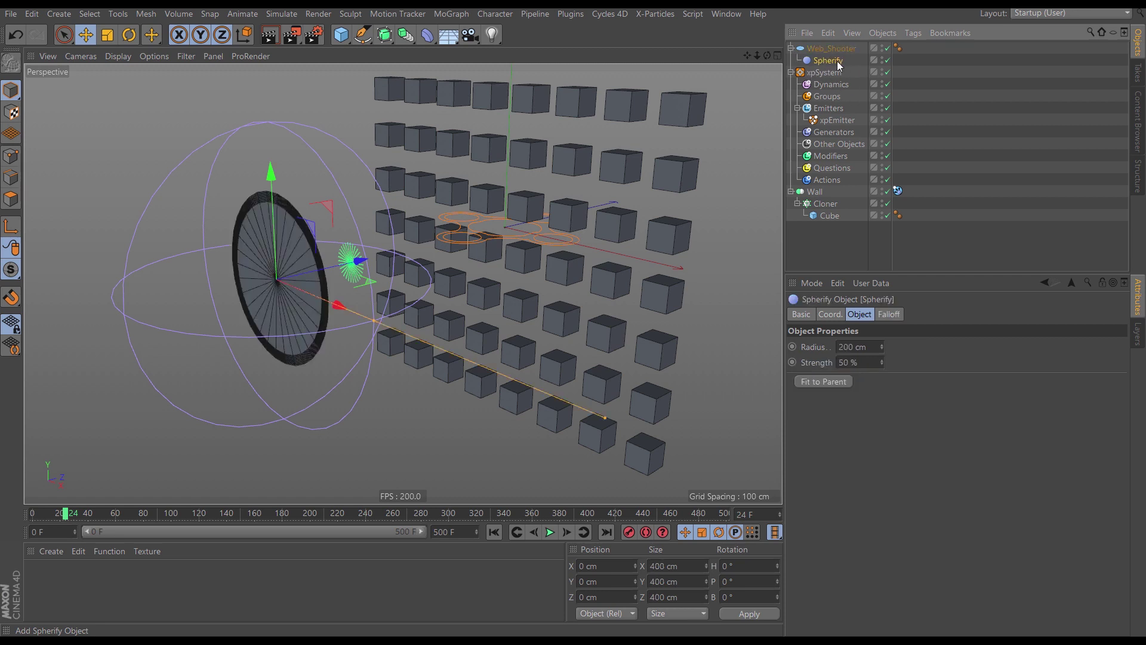
{"action": "left_click", "coordinate": [814, 382]}
Move the Spherify deformer along Z to about -17.55 cm, away from the wall, so the disc bulges
{"action": "scroll", "coordinate": [260, 281], "scroll_direction": "up", "scroll_amount": 2}
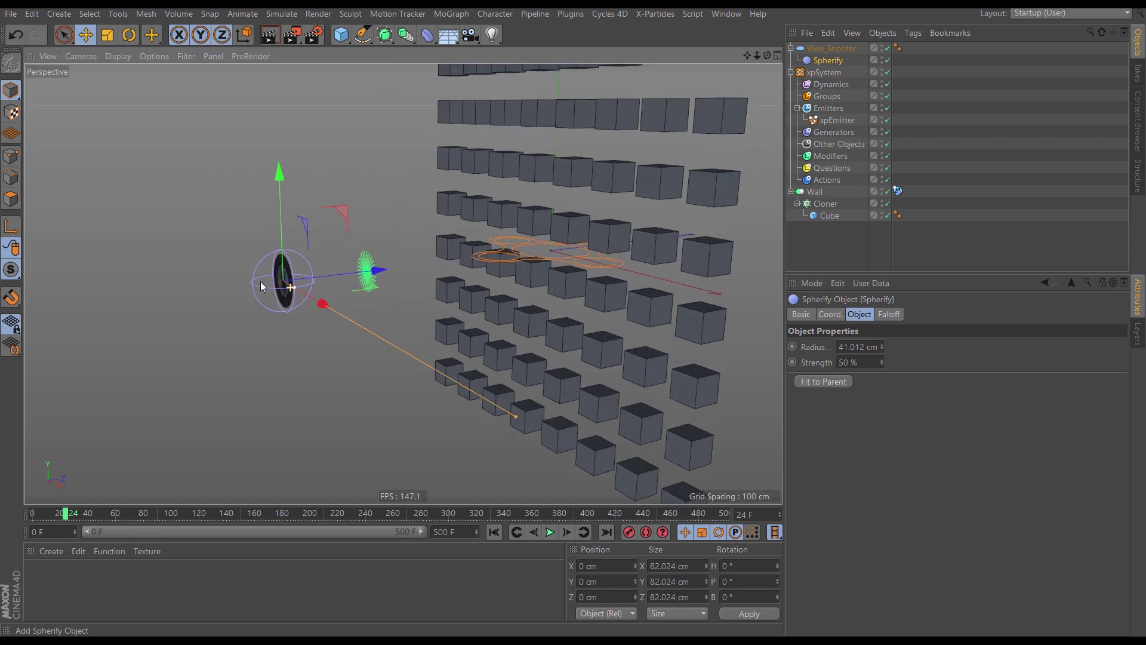
{"action": "left_click_drag", "start_coordinate": [260, 281], "coordinate": [222, 282], "text": "alt"}
{"action": "right_click_drag", "start_coordinate": [279, 279], "coordinate": [331, 277], "text": "alt"}
{"action": "middle_click_drag", "start_coordinate": [285, 282], "coordinate": [331, 276], "text": "alt"}
{"action": "left_click_drag", "start_coordinate": [331, 277], "coordinate": [294, 276], "text": "alt"}
{"action": "middle_click_drag", "start_coordinate": [385, 281], "coordinate": [368, 285], "text": "alt"}
{"action": "left_click_drag", "start_coordinate": [367, 285], "coordinate": [413, 292], "text": "alt"}
{"action": "scroll", "coordinate": [382, 291], "scroll_direction": "up", "scroll_amount": 4}
{"action": "mouse_move", "coordinate": [413, 292]}
{"action": "left_mouse_down", "text": "alt"}
{"action": "mouse_move", "coordinate": [460, 366]}
{"action": "mouse_move", "coordinate": [410, 310]}
{"action": "mouse_move", "coordinate": [465, 294]}
{"action": "mouse_move", "coordinate": [426, 300]}
{"action": "left_mouse_up", "text": "alt"}
{"action": "right_click_drag", "start_coordinate": [424, 296], "coordinate": [372, 317], "text": "alt"}
{"action": "middle_click_drag", "start_coordinate": [371, 318], "coordinate": [357, 324], "text": "alt"}
Replay the emission from the first frame and examine how the particles spread from the bulged disc towards the wall
{"action": "left_click", "coordinate": [499, 533]}
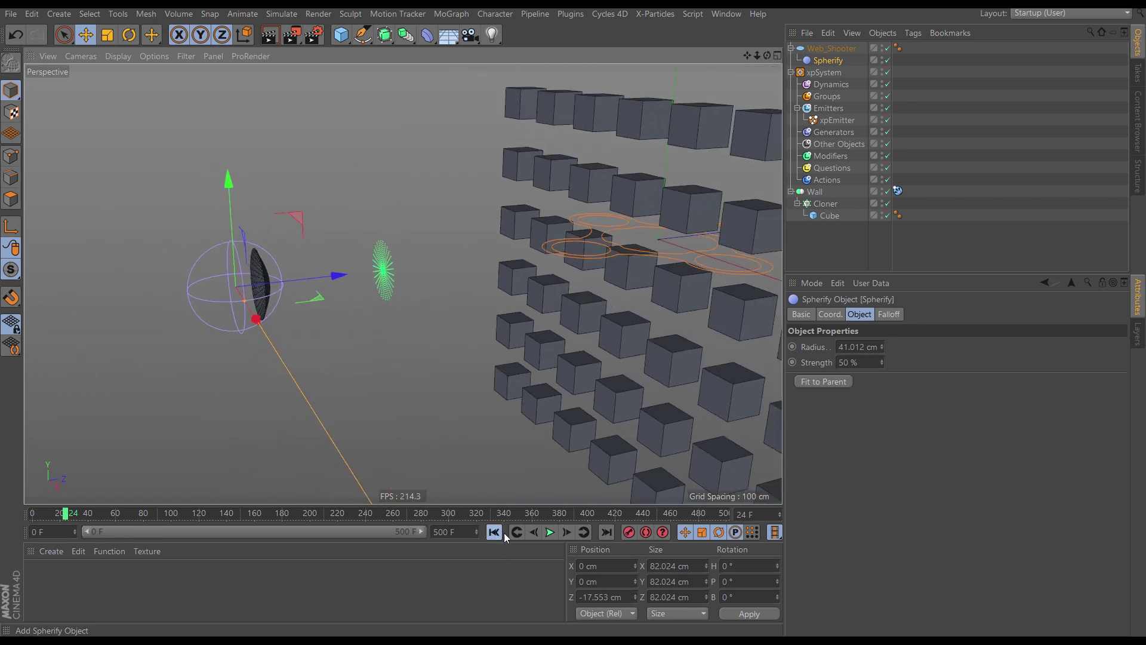
{"action": "left_click", "coordinate": [550, 533]}
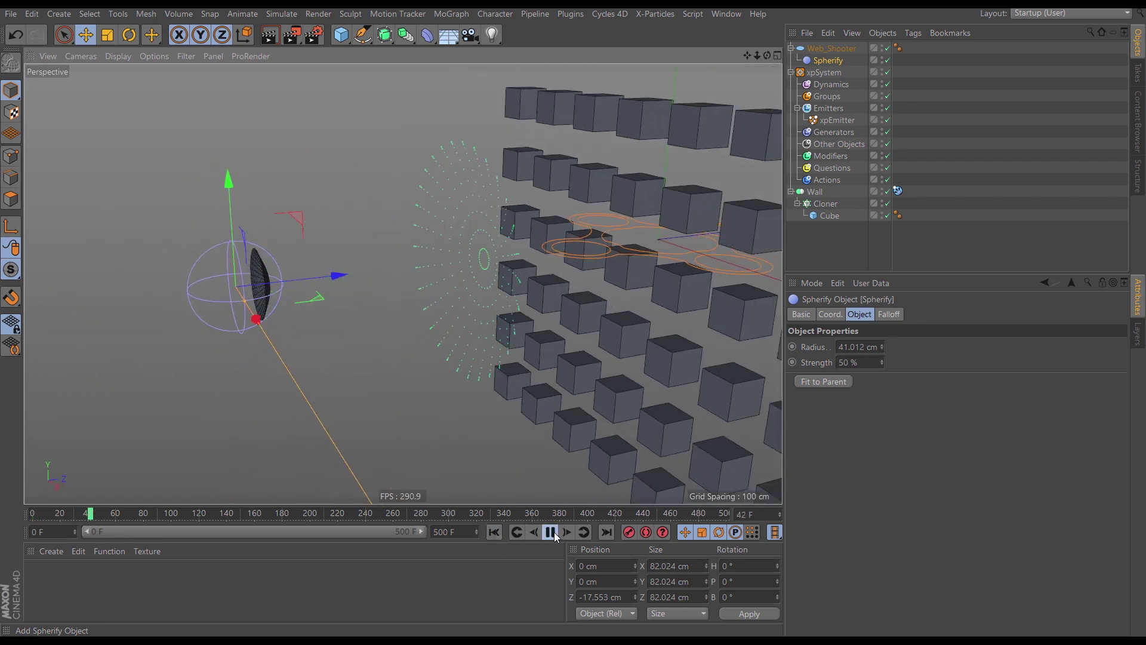
{"action": "left_click", "coordinate": [549, 533]}
{"action": "left_click", "coordinate": [517, 533]}
{"action": "left_click", "coordinate": [551, 532]}
{"action": "left_click", "coordinate": [550, 532]}
{"action": "left_click_drag", "start_coordinate": [513, 279], "coordinate": [442, 311], "text": "alt"}
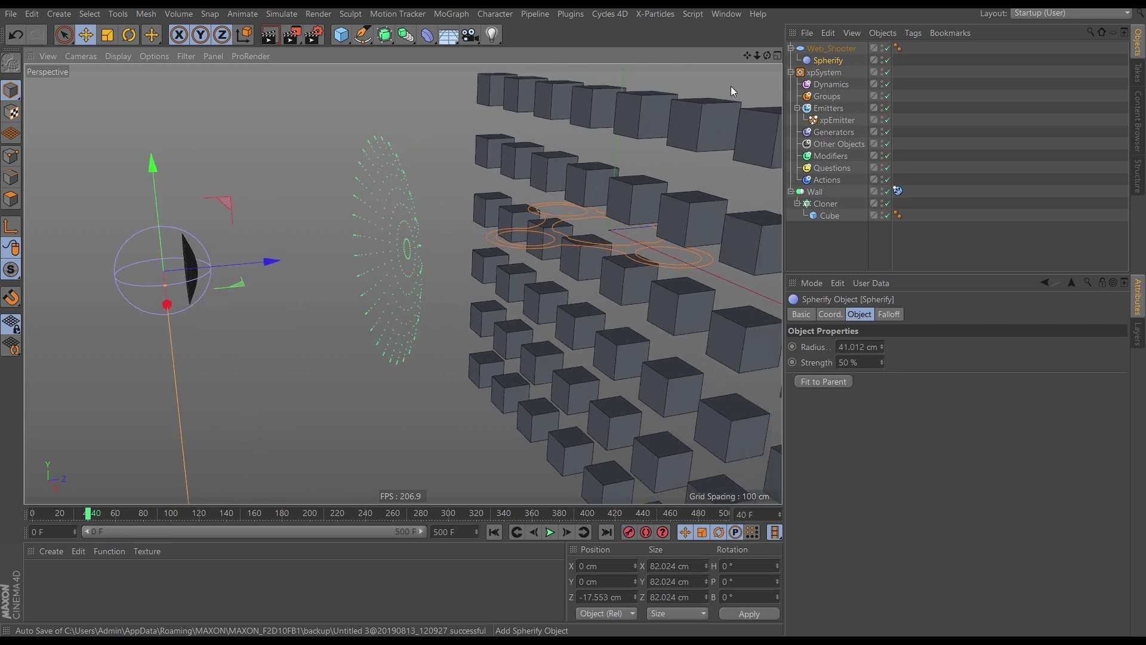
Frame the whole wall and replay the xpEmitter shot from the first frame to examine how the particles meet the cubes
{"action": "left_click", "coordinate": [791, 48]}
{"action": "left_click", "coordinate": [791, 61]}
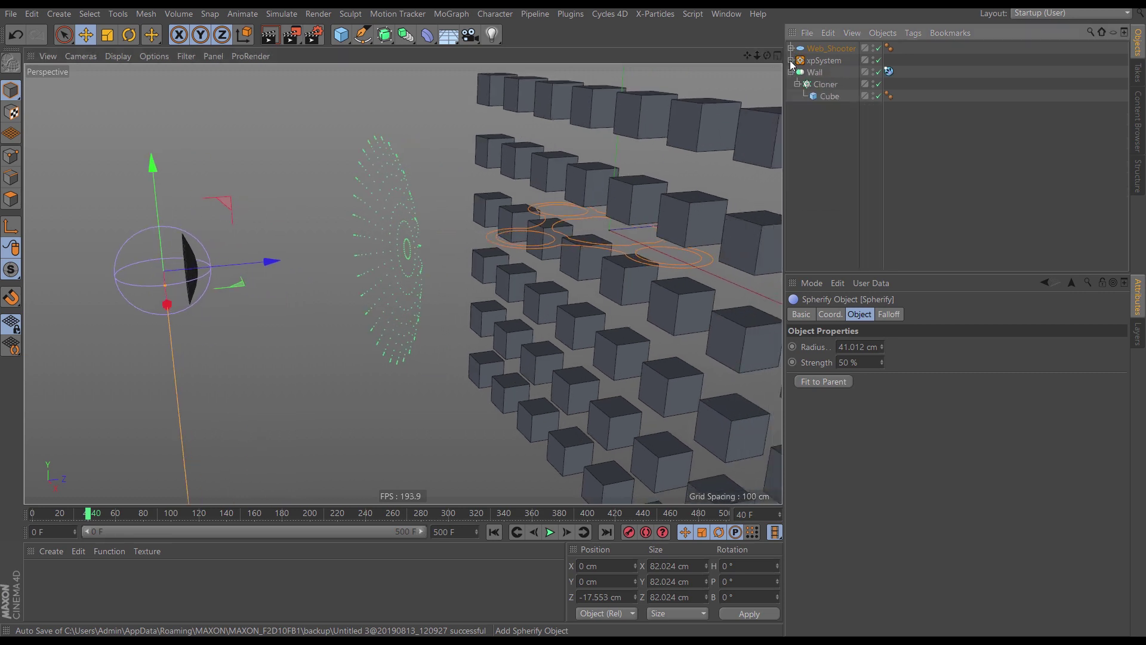
{"action": "left_click_drag", "start_coordinate": [349, 349], "coordinate": [364, 326], "text": "alt"}
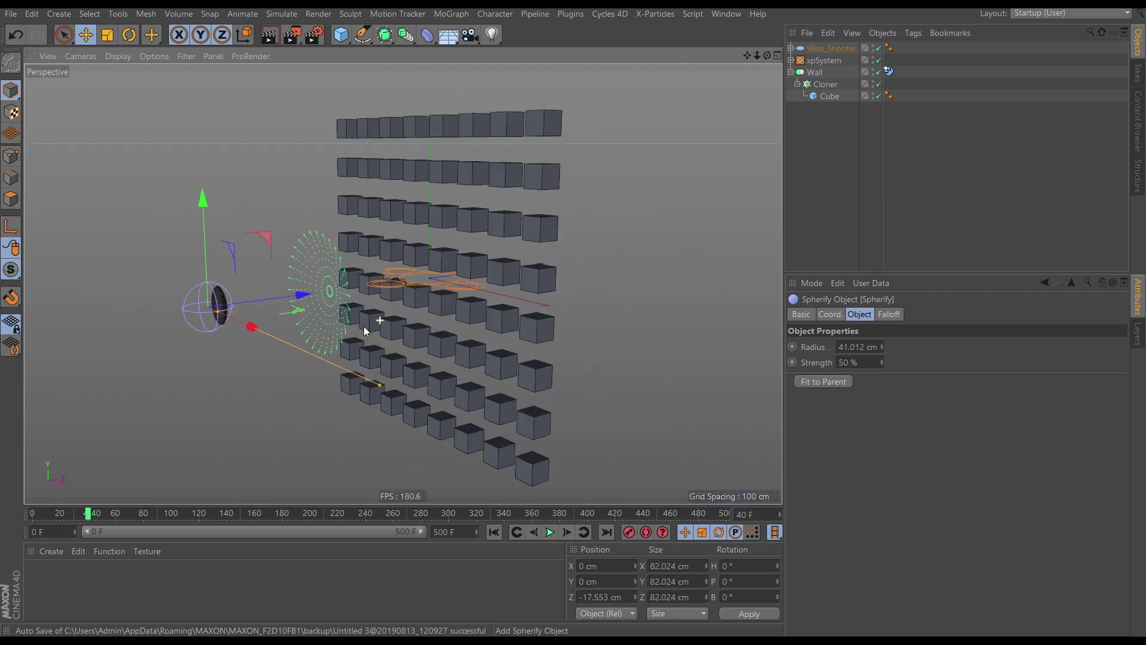
{"action": "left_click", "coordinate": [791, 60]}
{"action": "left_click", "coordinate": [837, 108]}
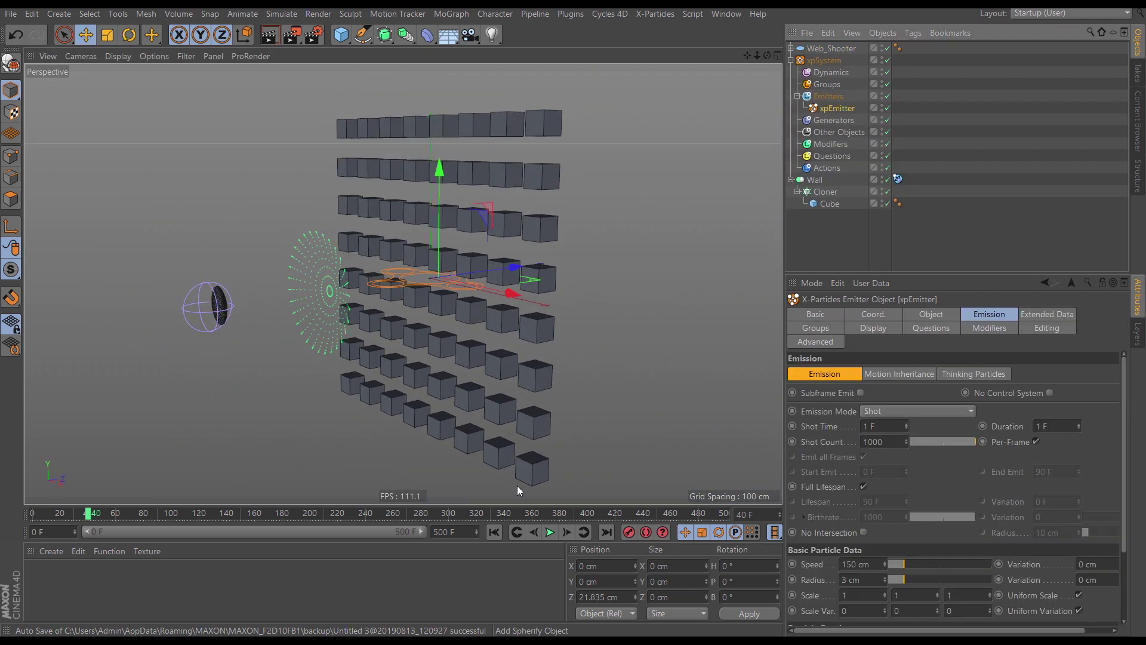
{"action": "left_click", "coordinate": [495, 533]}
{"action": "left_click", "coordinate": [551, 534]}
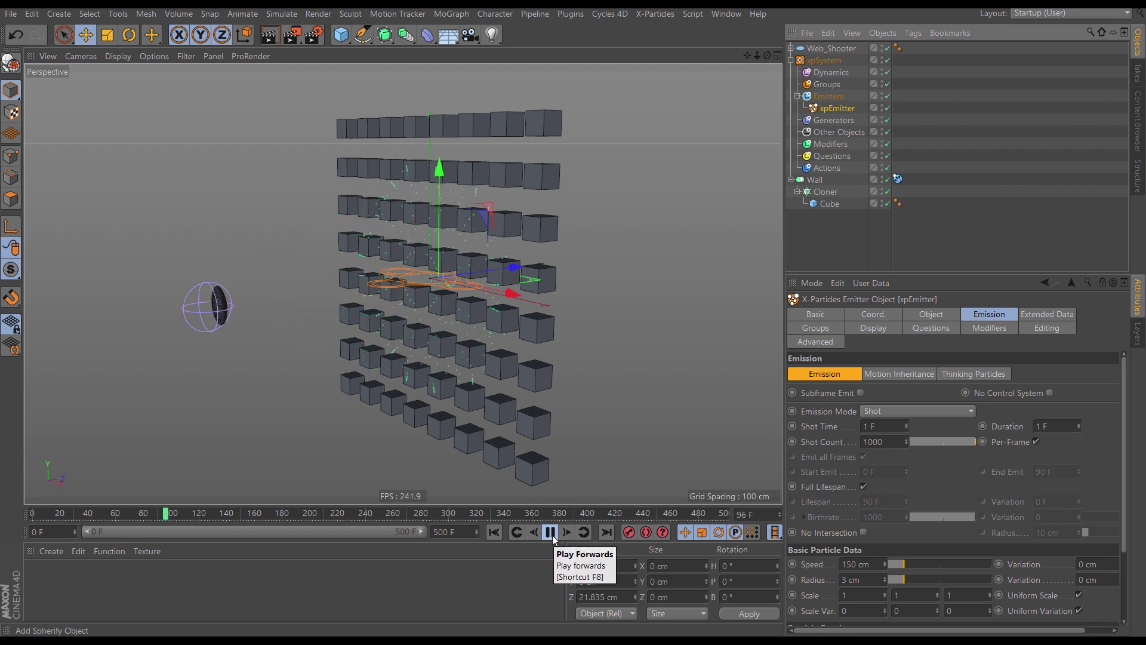
{"action": "left_click", "coordinate": [550, 533]}
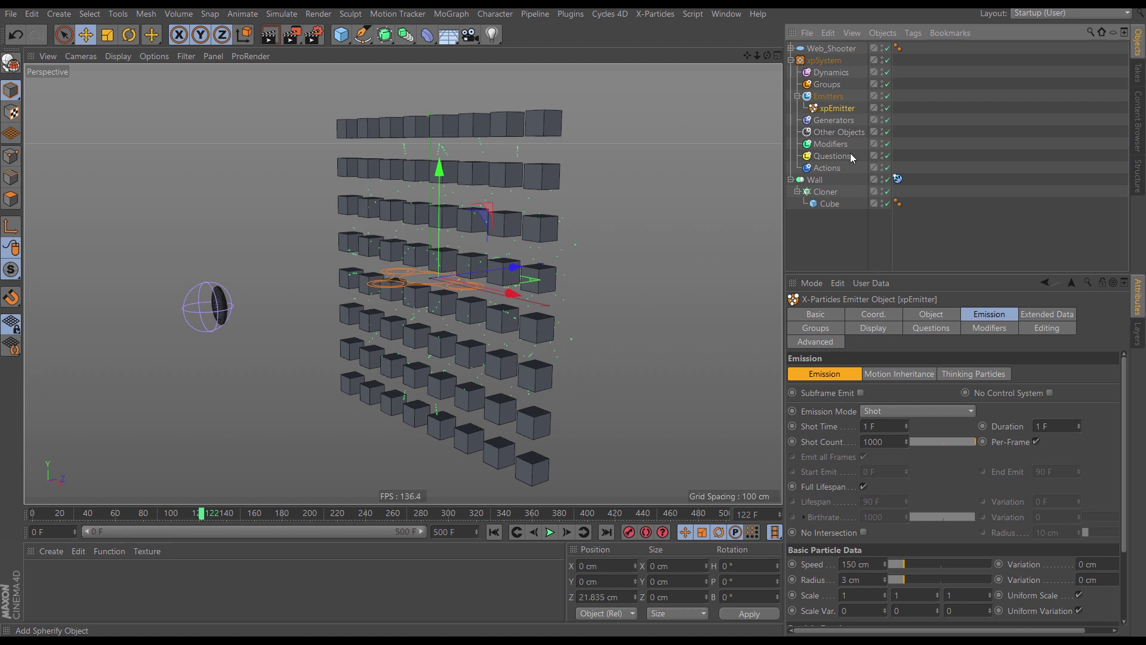
Add an xpGravity motion modifier to the particle system and replay the shot from the first frame
{"action": "left_click", "coordinate": [829, 145]}
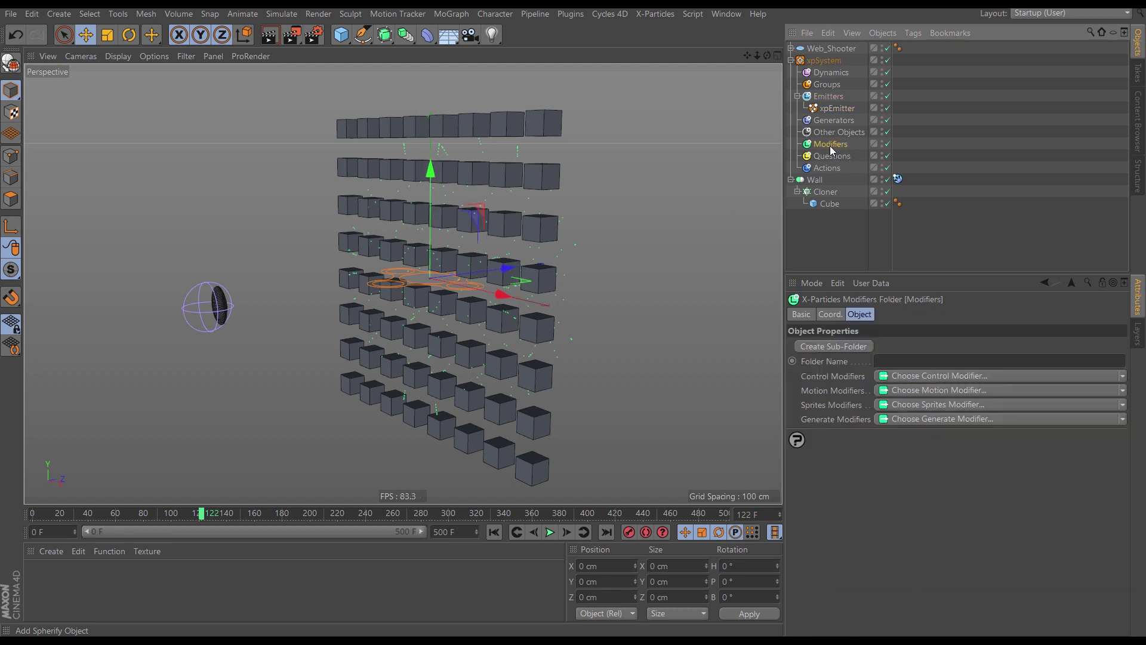
{"action": "left_click", "coordinate": [1123, 392]}
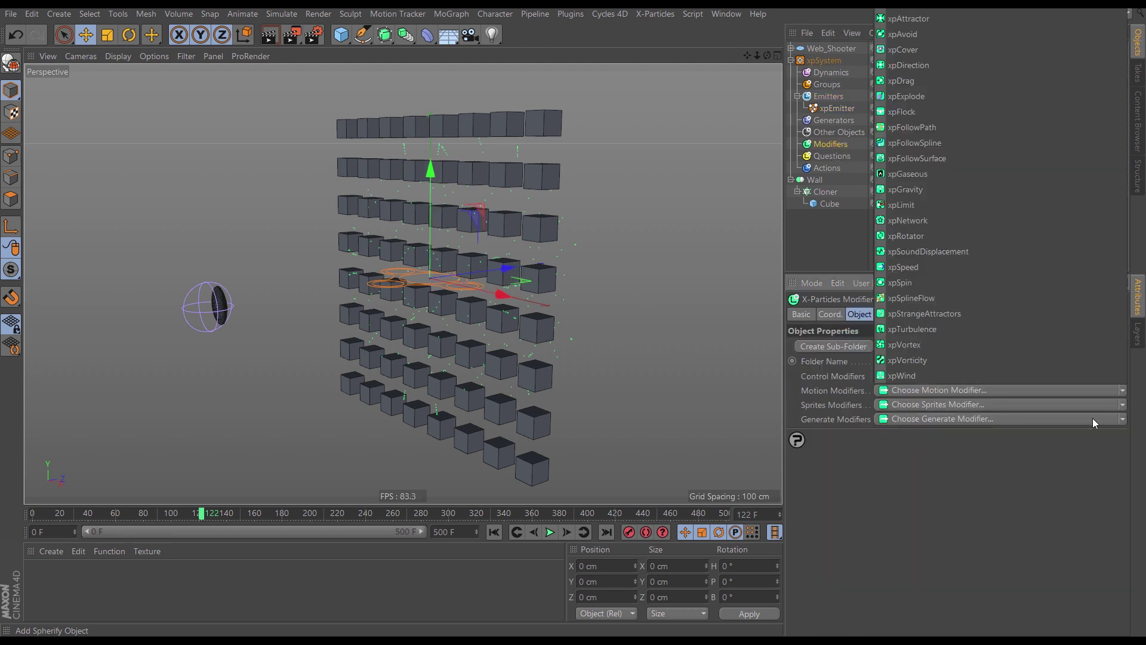
{"action": "left_click", "coordinate": [907, 190]}
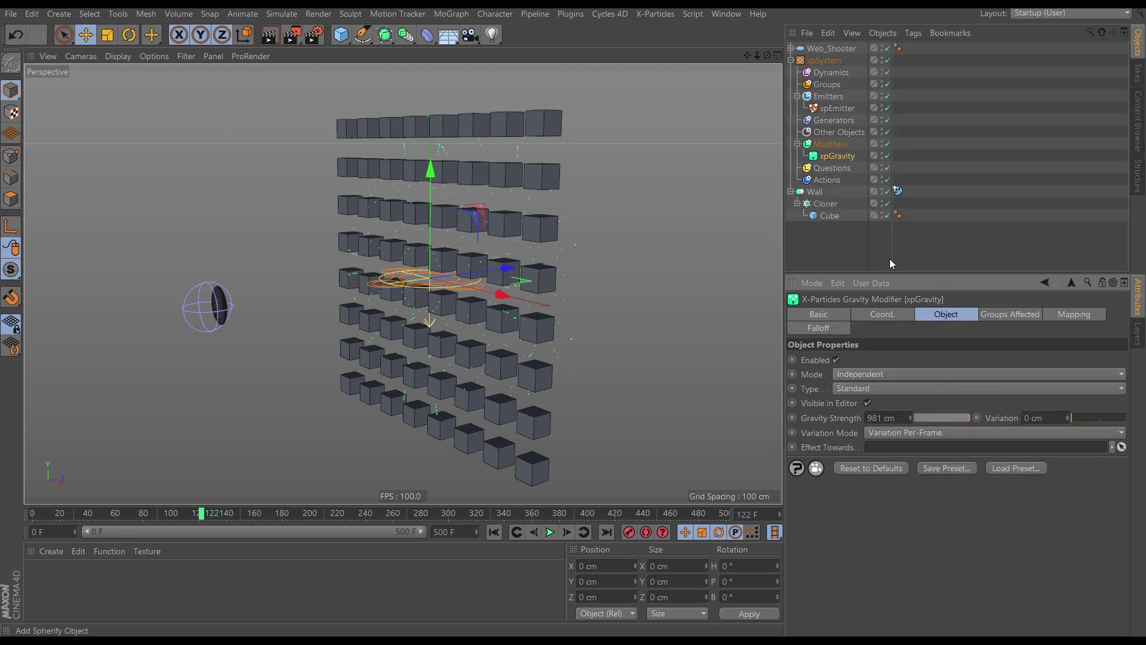
{"action": "left_click", "coordinate": [499, 530]}
{"action": "left_click", "coordinate": [550, 532]}
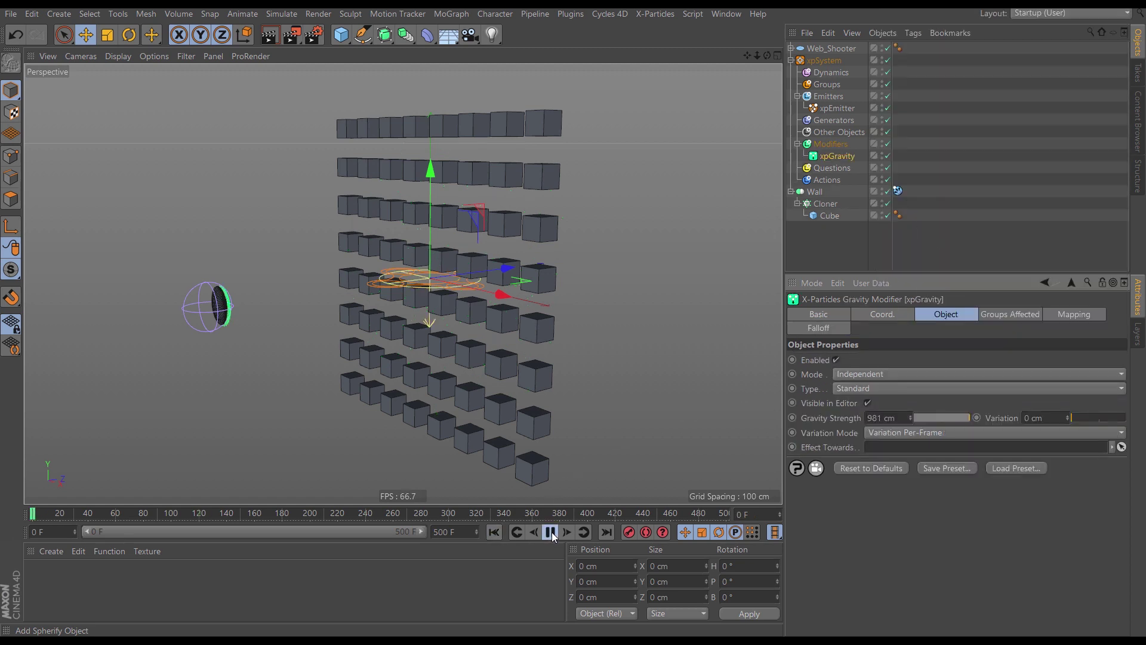
Lower the xpGravity strength to about 463 cm and restart the simulation
{"action": "left_click", "coordinate": [499, 530]}
{"action": "left_click", "coordinate": [498, 529]}
{"action": "left_click_drag", "start_coordinate": [966, 417], "coordinate": [956, 418]}
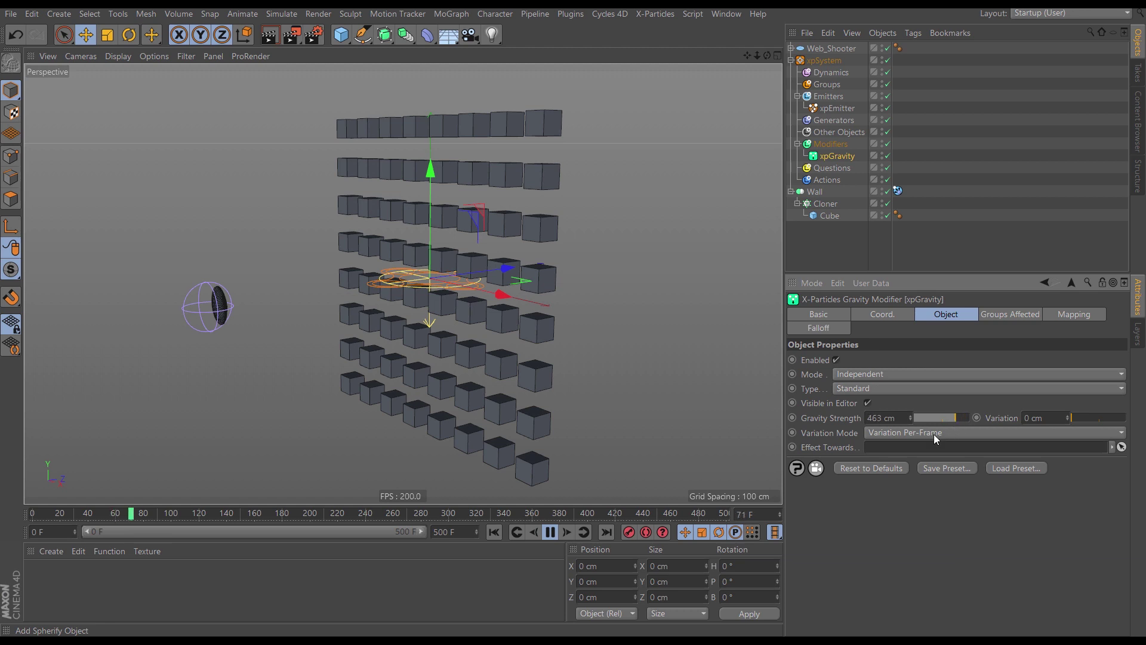
{"action": "left_click", "coordinate": [492, 532]}
Set the xpEmitter particle speed to 1000 cm and replay the shot from the first frame
{"action": "left_click", "coordinate": [834, 108]}
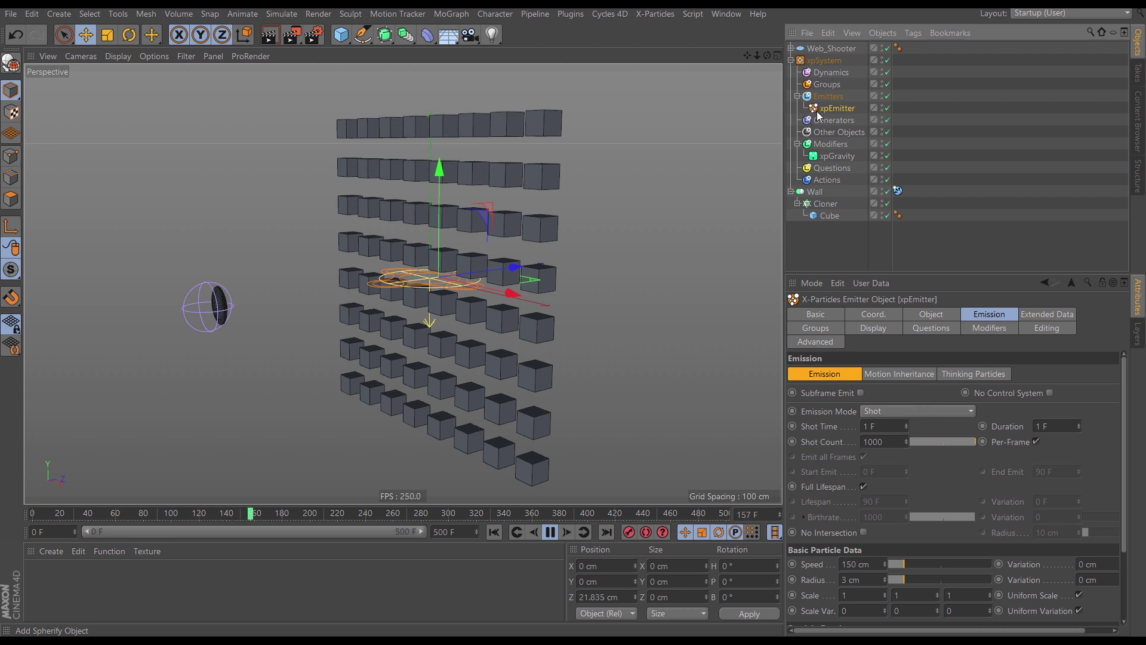
{"action": "double_click", "coordinate": [860, 564]}
{"action": "type", "text": "1000"}
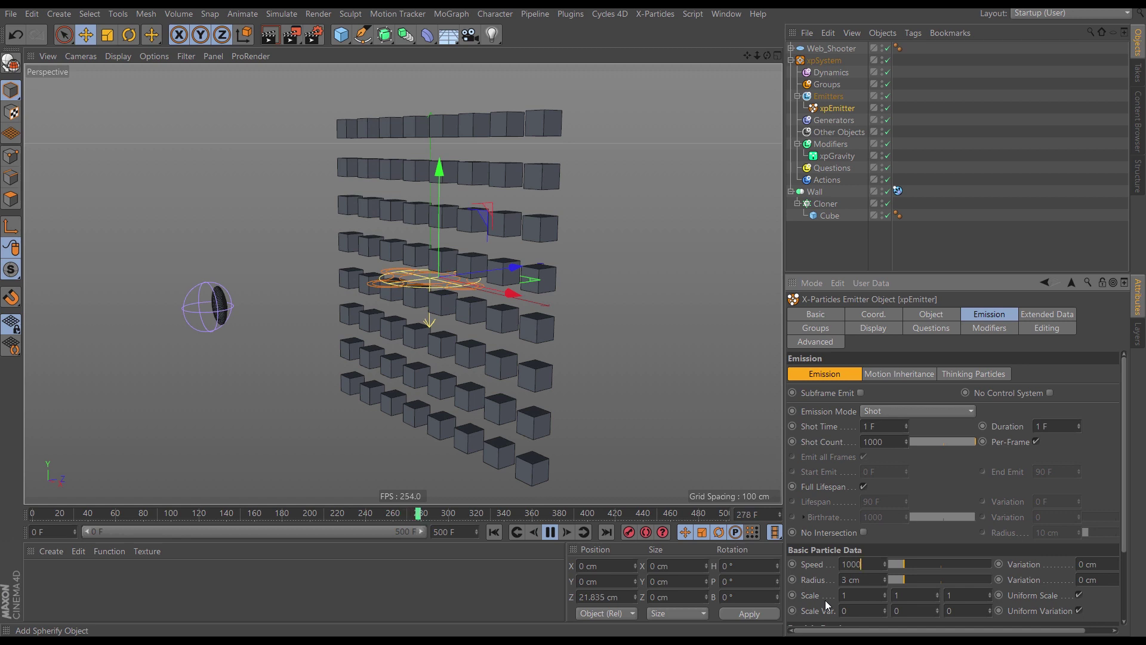
{"action": "key", "text": "Return"}
{"action": "left_click", "coordinate": [494, 533]}
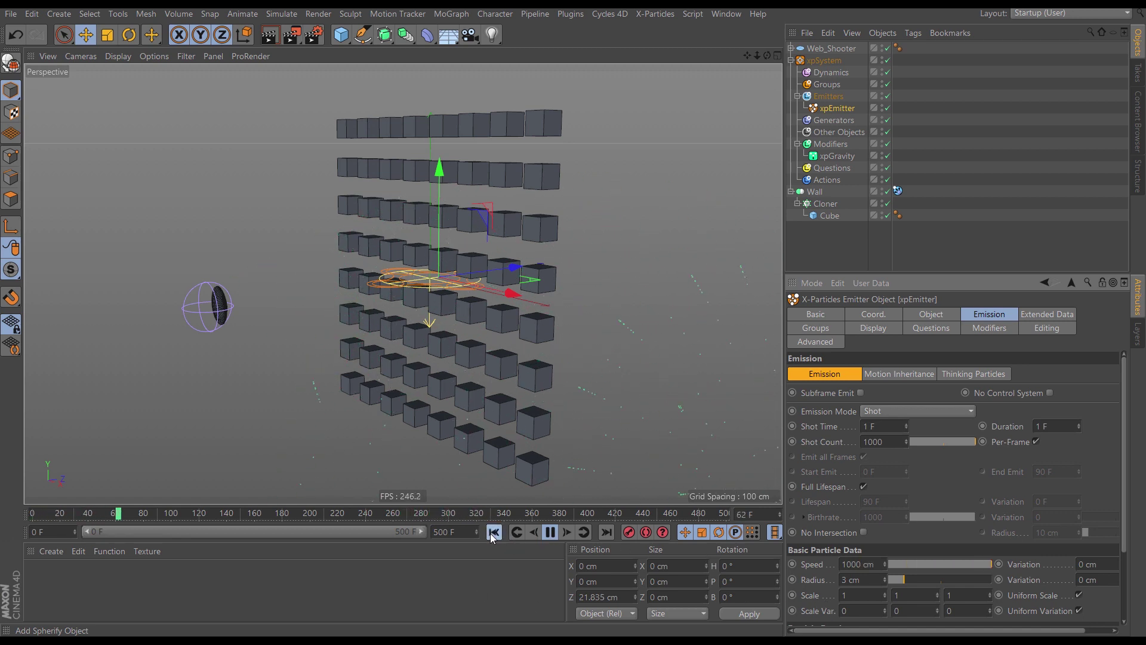
{"action": "left_click", "coordinate": [493, 533]}
Give the xpEmitter speed a variation of 200 cm, replay the shot several times and return to the first frame
{"action": "left_click", "coordinate": [1088, 564]}
{"action": "type", "text": "200"}
{"action": "key", "text": "Return"}
{"action": "left_click", "coordinate": [495, 533]}
{"action": "left_click", "coordinate": [497, 532]}
{"action": "left_click", "coordinate": [495, 532]}
{"action": "left_click", "coordinate": [496, 532]}
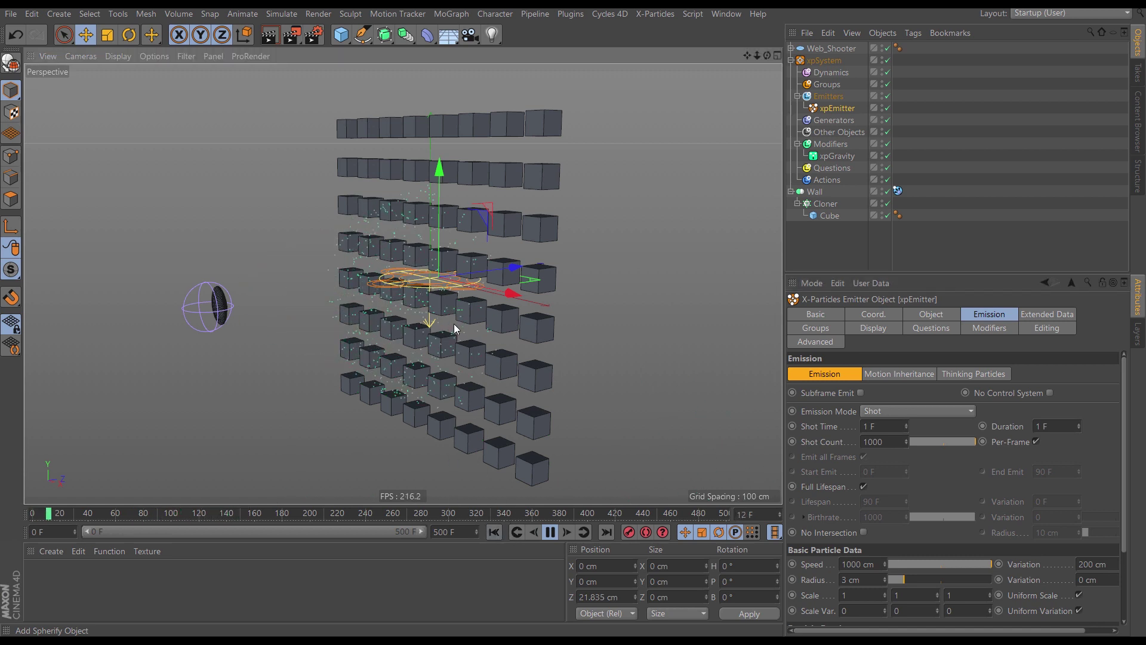
{"action": "right_click_drag", "start_coordinate": [454, 323], "coordinate": [431, 352], "text": "alt"}
{"action": "mouse_move", "coordinate": [432, 352]}
{"action": "left_mouse_down", "text": "alt"}
{"action": "mouse_move", "coordinate": [370, 335]}
{"action": "mouse_move", "coordinate": [435, 348]}
{"action": "mouse_move", "coordinate": [507, 338]}
{"action": "mouse_move", "coordinate": [443, 340]}
{"action": "left_mouse_up", "text": "alt"}
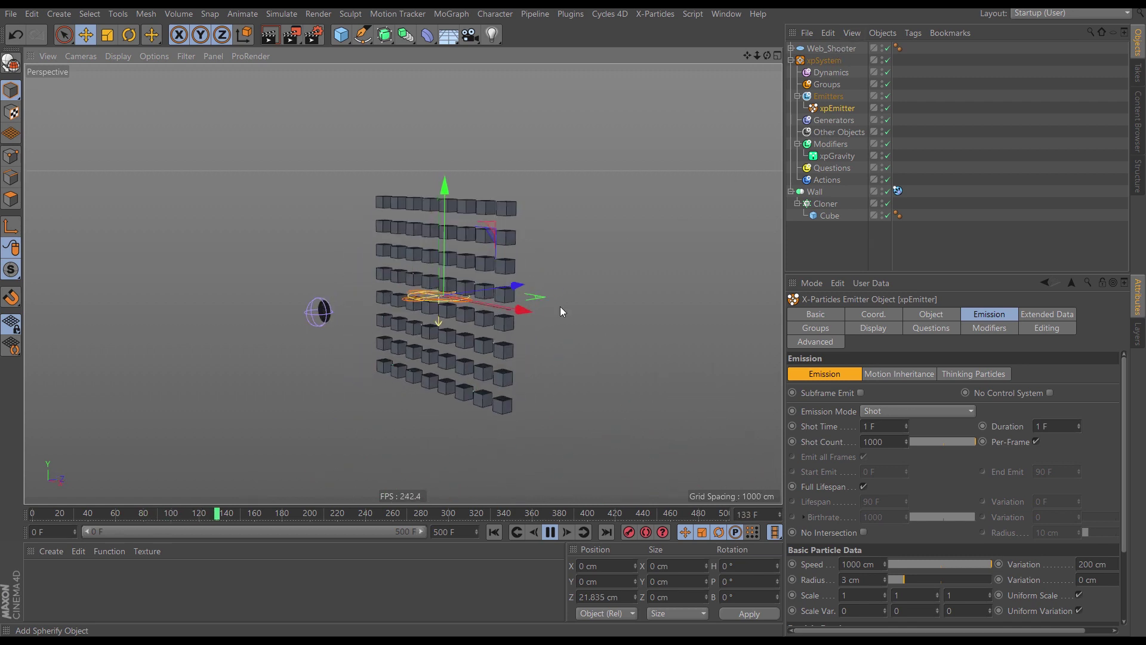
{"action": "left_click", "coordinate": [550, 532]}
{"action": "left_click", "coordinate": [494, 530]}
Rotate the Web_Shooter disc to a pitch of about 21.6° so it aims upward, and play the shot
{"action": "right_click_drag", "start_coordinate": [348, 310], "coordinate": [442, 312], "text": "alt"}
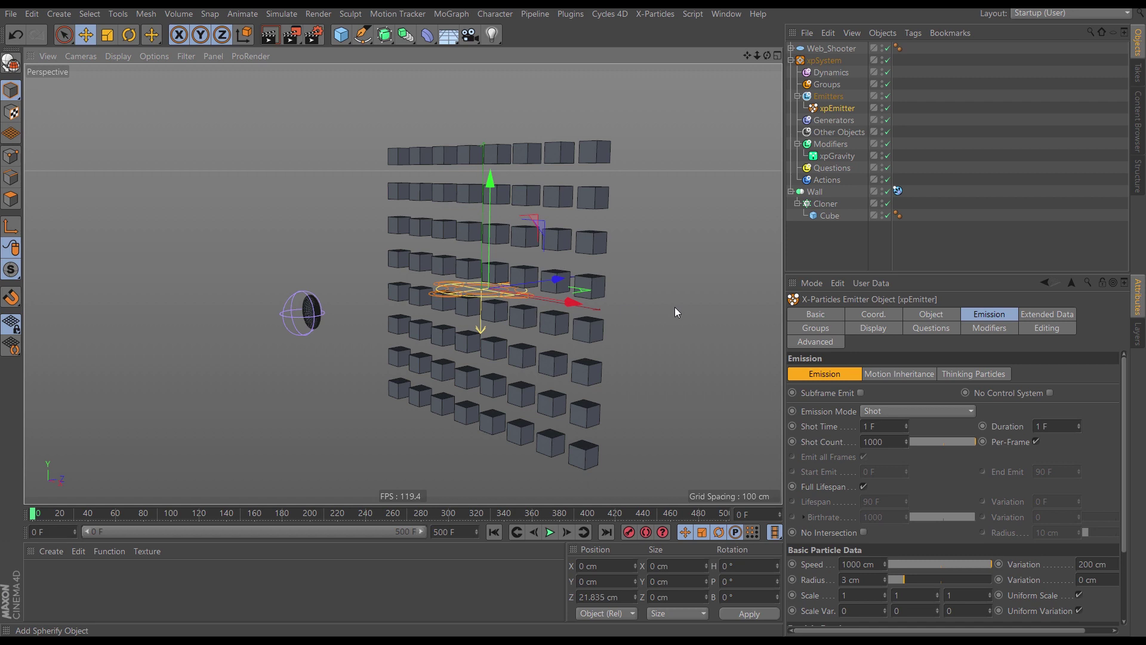
{"action": "left_click", "coordinate": [840, 49]}
{"action": "key", "text": "r"}
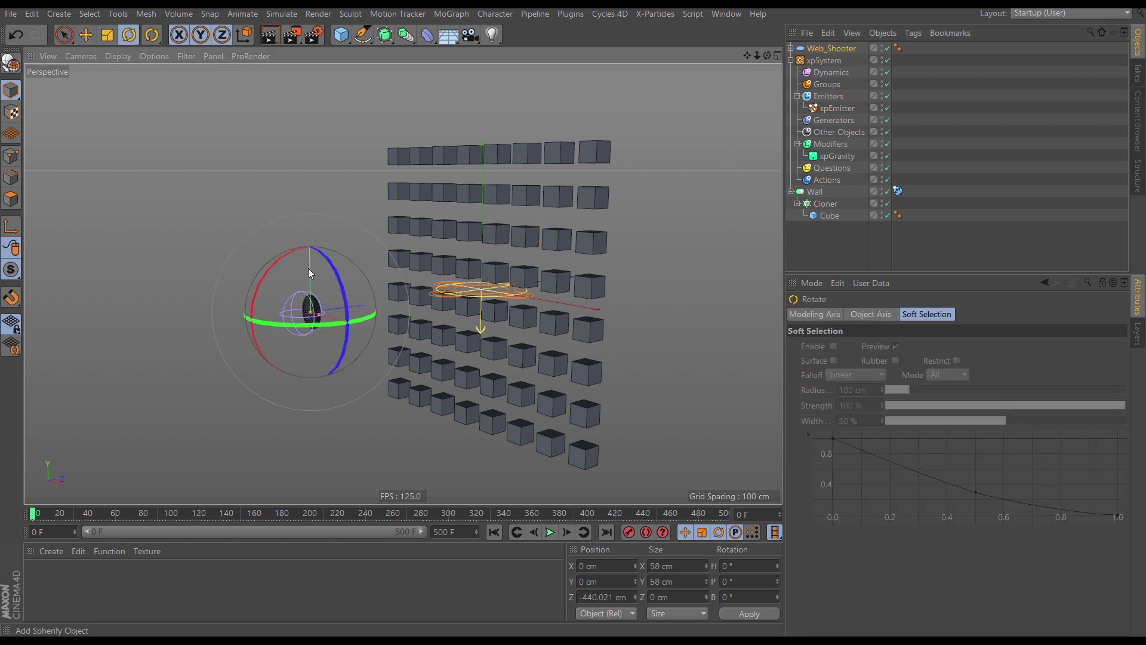
{"action": "left_click_drag", "start_coordinate": [269, 269], "coordinate": [256, 289]}
{"action": "left_click", "coordinate": [550, 533]}
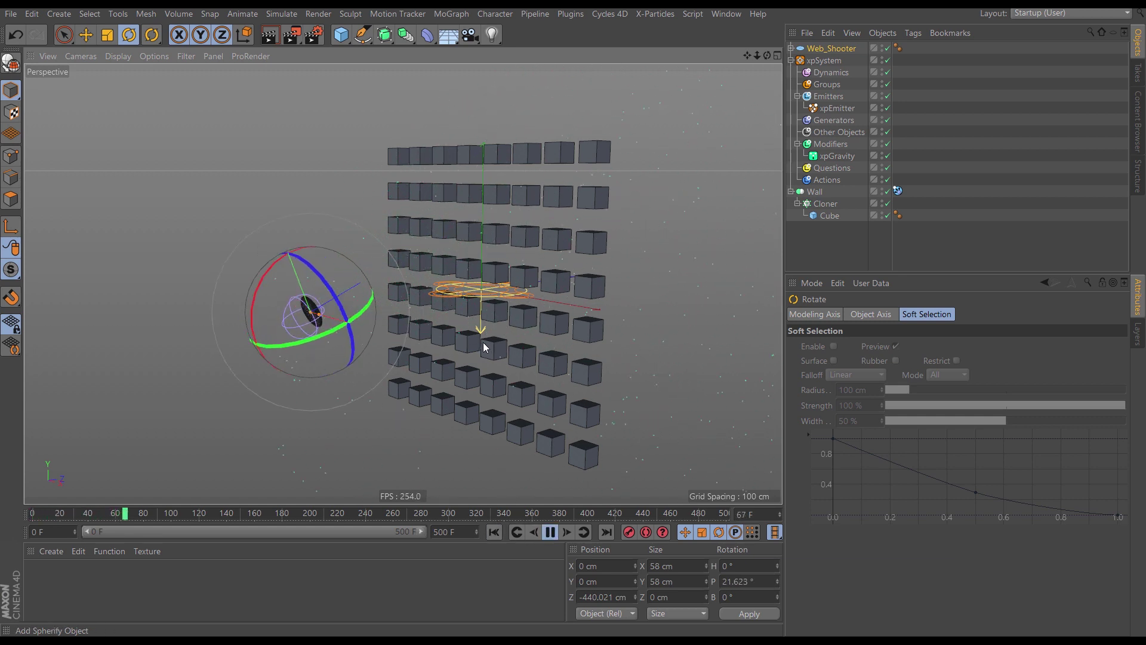
{"action": "left_click_drag", "start_coordinate": [450, 307], "coordinate": [435, 401], "text": "alt"}
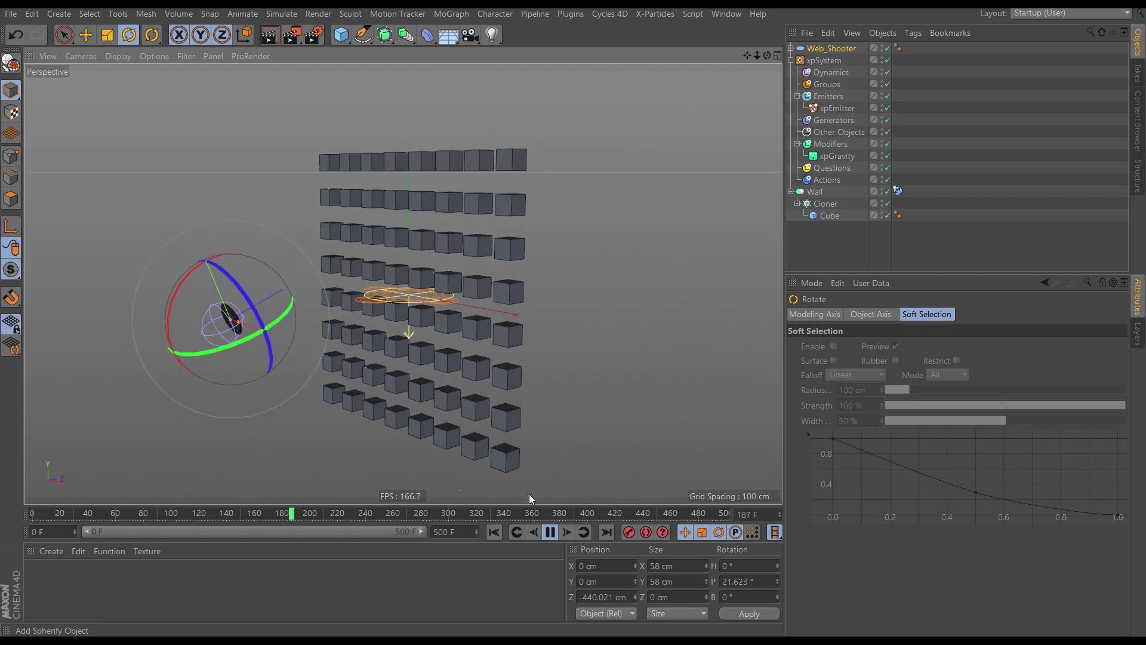
Rewind and advance to frame 1, and examine up close the particles leaving the tilted disc
{"action": "left_click", "coordinate": [550, 532]}
{"action": "left_click", "coordinate": [493, 532]}
{"action": "left_click", "coordinate": [568, 535]}
{"action": "right_click_drag", "start_coordinate": [243, 307], "coordinate": [282, 307], "text": "alt"}
{"action": "left_click_drag", "start_coordinate": [281, 306], "coordinate": [290, 330], "text": "alt"}
{"action": "left_click_drag", "start_coordinate": [381, 327], "coordinate": [349, 345], "text": "alt"}
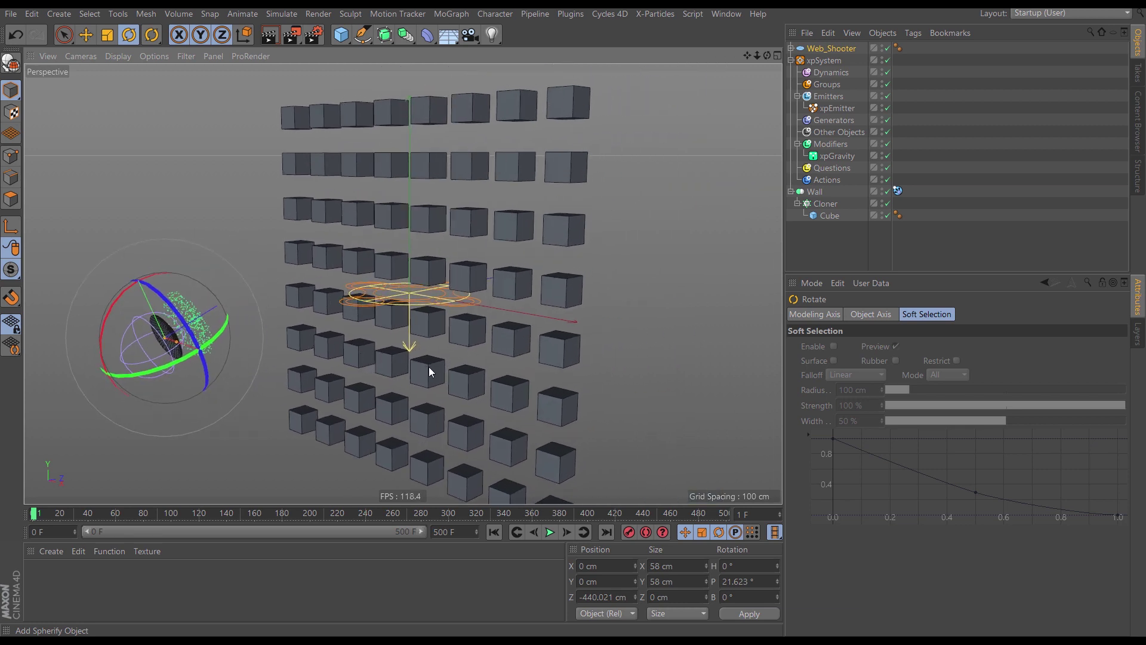
Add an xpConstraints dynamics object to the particle system and enable Connect at Birth in its connections
{"action": "left_click", "coordinate": [830, 73]}
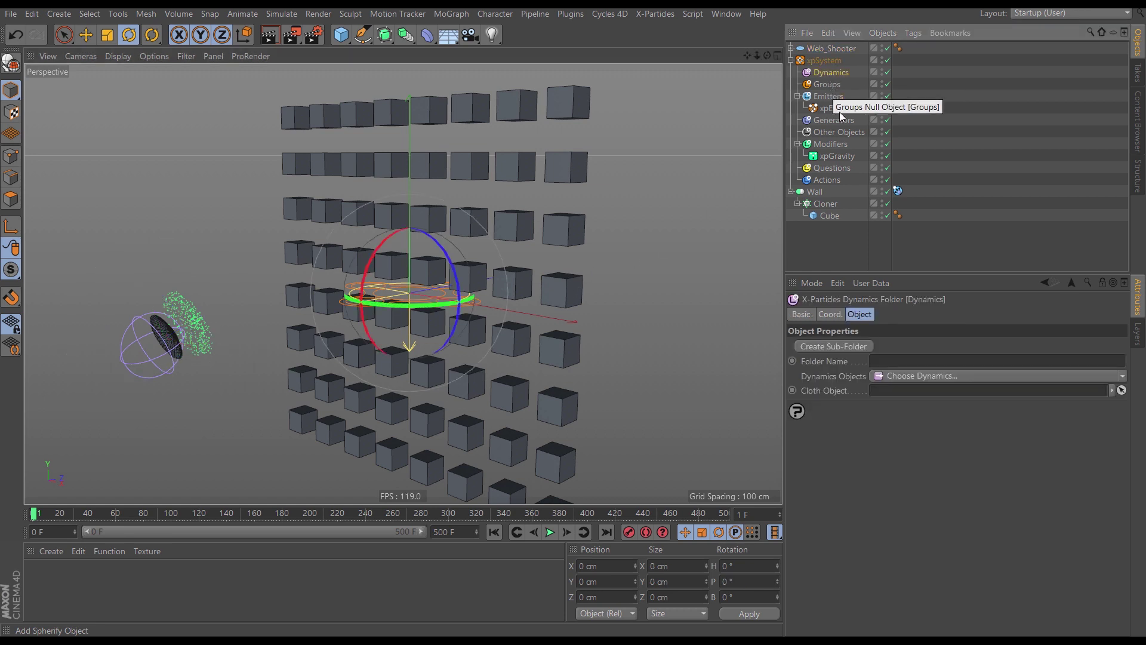
{"action": "left_click", "coordinate": [1122, 376]}
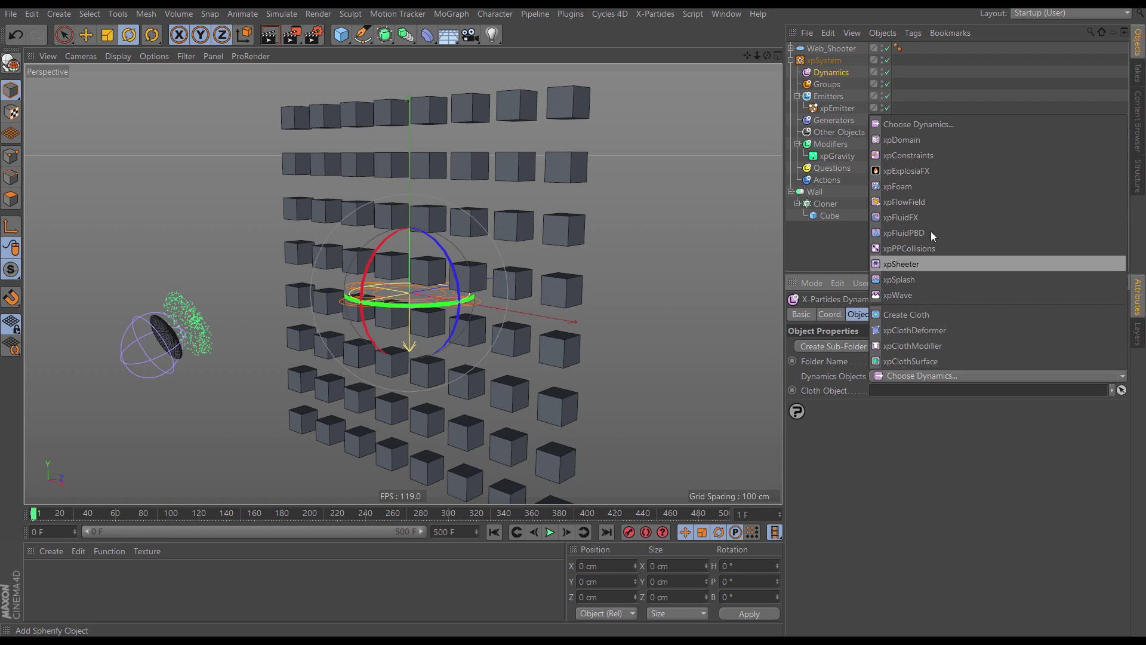
{"action": "left_click", "coordinate": [906, 154]}
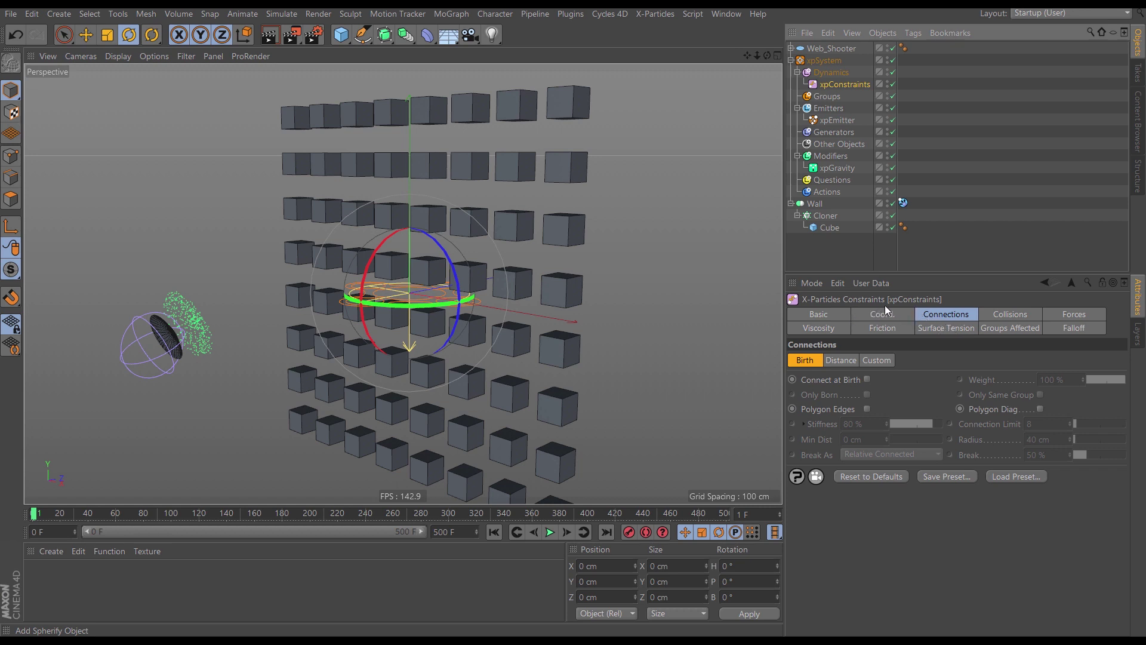
{"action": "left_click", "coordinate": [943, 315]}
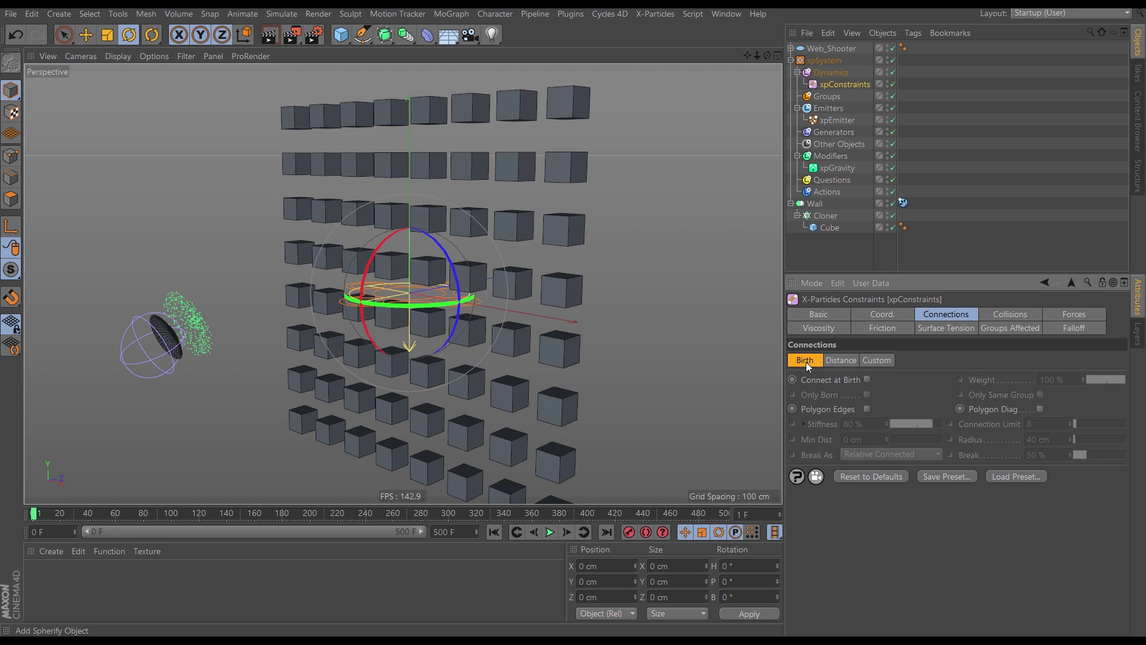
{"action": "left_click", "coordinate": [867, 379]}
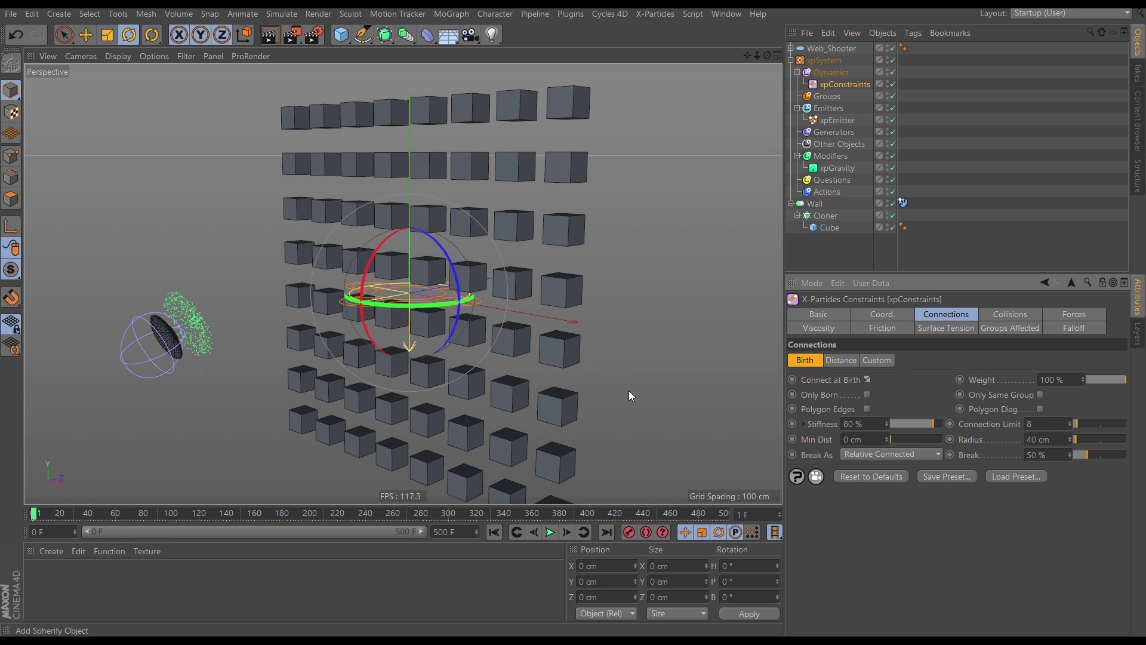
Replay the constrained shot from the first frame, examine how the particles behave at the wall, and rewind
{"action": "left_click", "coordinate": [494, 532]}
{"action": "left_click", "coordinate": [550, 532]}
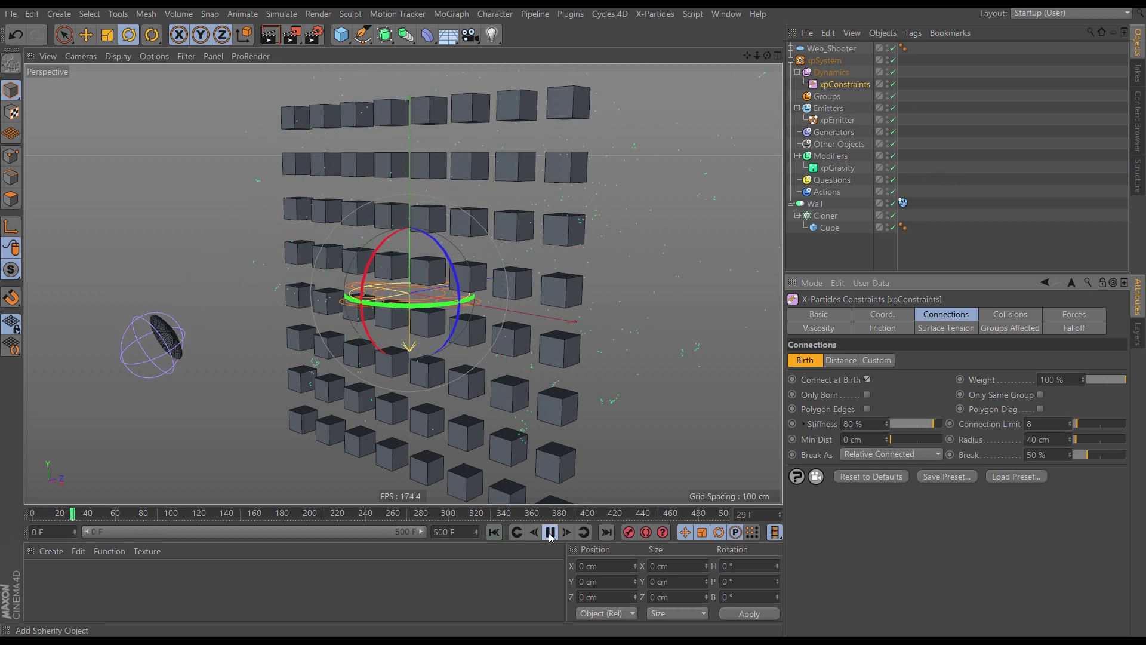
{"action": "left_click", "coordinate": [497, 531]}
{"action": "left_click", "coordinate": [550, 531]}
{"action": "left_click", "coordinate": [494, 531]}
Set the xpEmitter's editor display to Squares and enable Display Constraints
{"action": "left_click", "coordinate": [834, 120]}
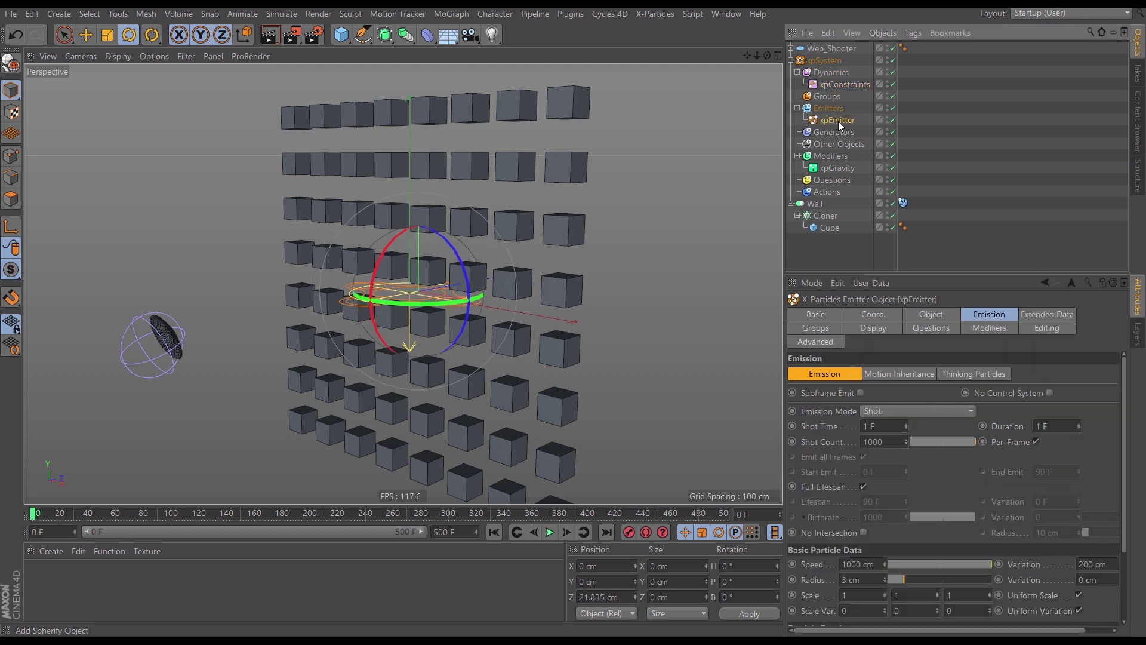
{"action": "left_click", "coordinate": [883, 328]}
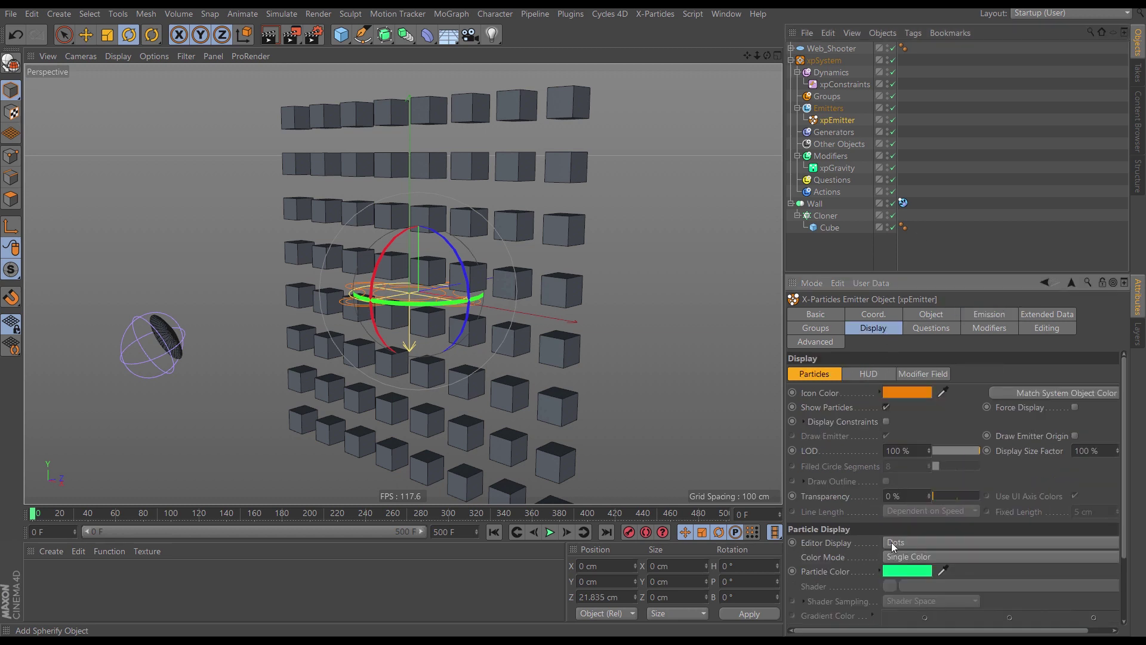
{"action": "left_click", "coordinate": [892, 542]}
{"action": "left_click", "coordinate": [909, 324]}
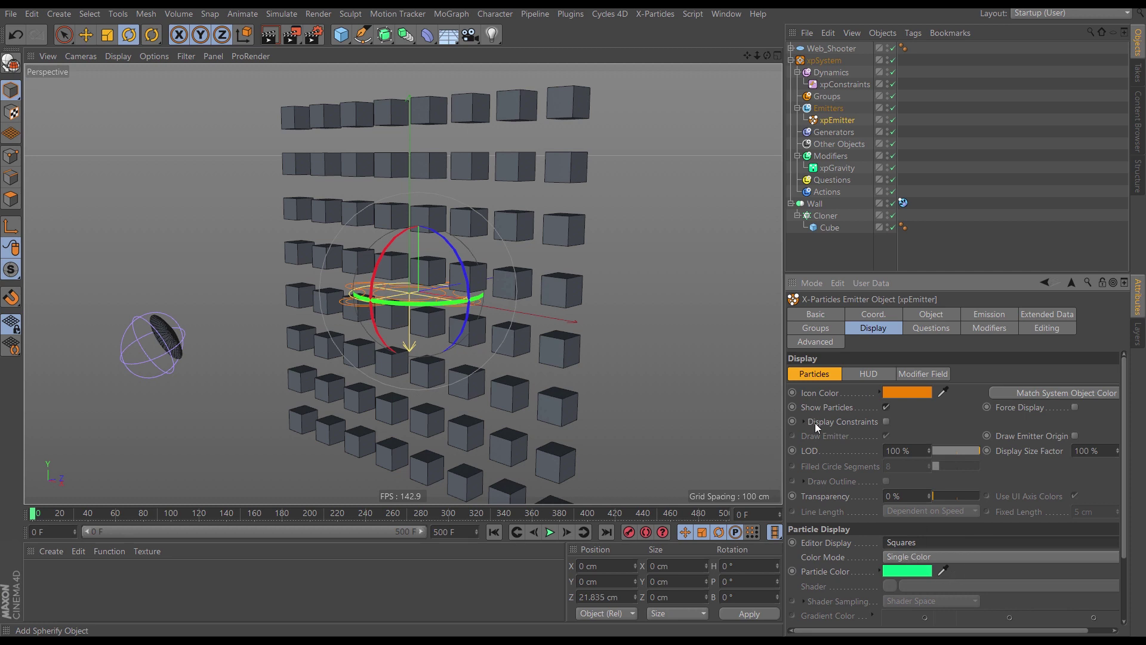
{"action": "left_click", "coordinate": [887, 421]}
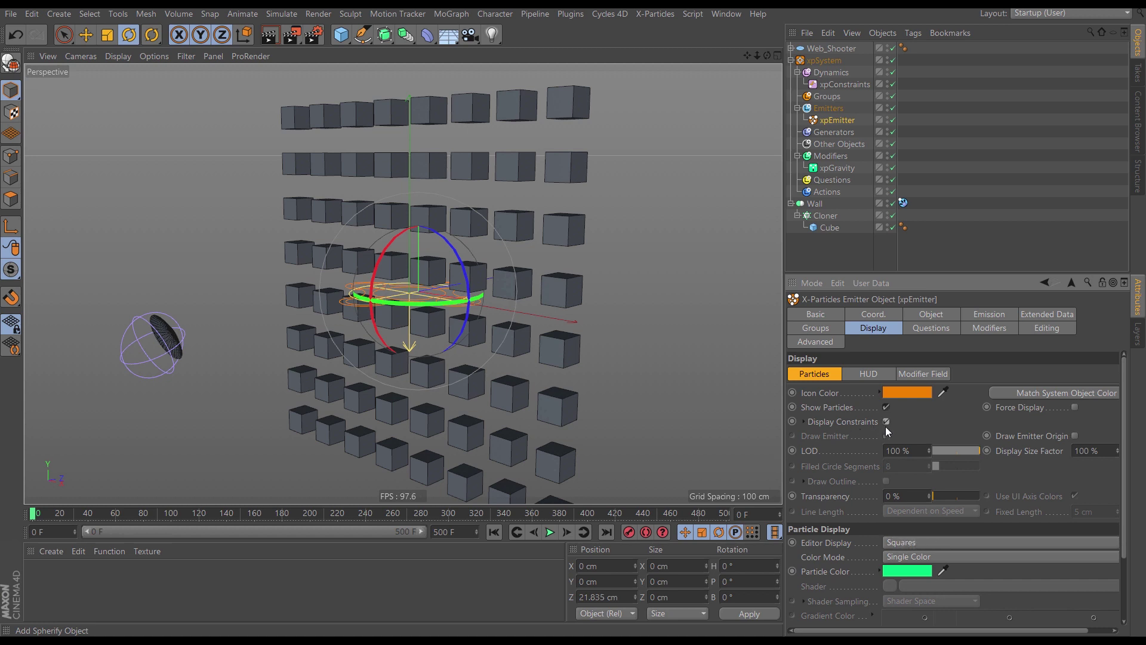
Play the shot in short stretches up to frame 26 and examine the constraint lines between the particles up close
{"action": "left_click", "coordinate": [550, 532]}
{"action": "left_click", "coordinate": [550, 532]}
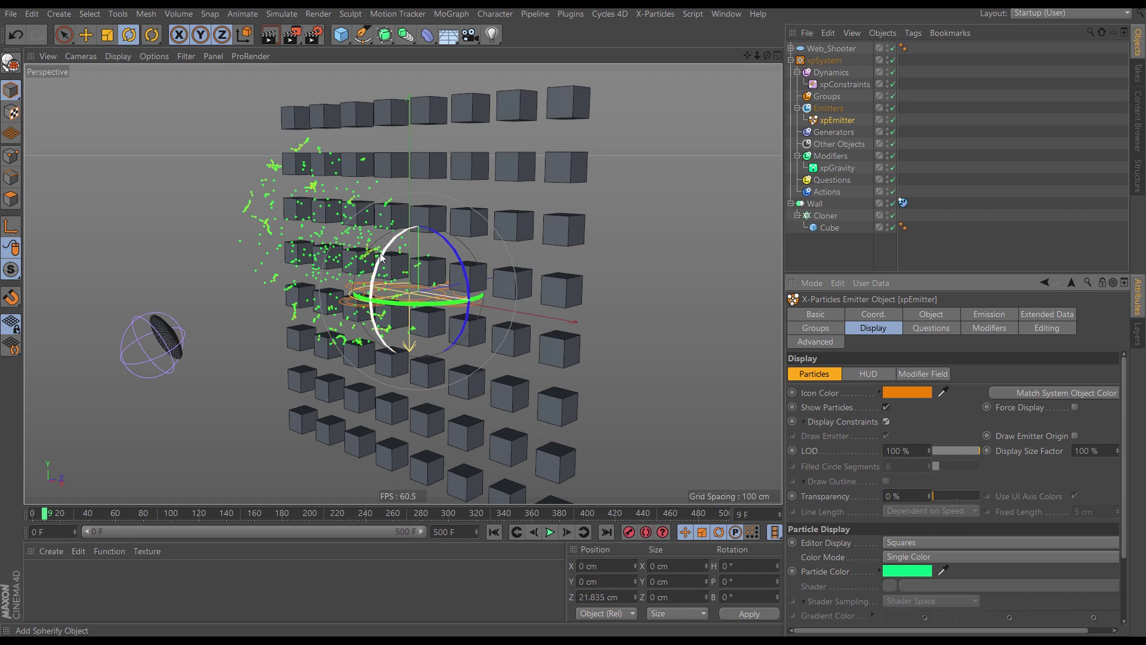
{"action": "right_click_drag", "start_coordinate": [365, 257], "coordinate": [518, 251], "text": "alt"}
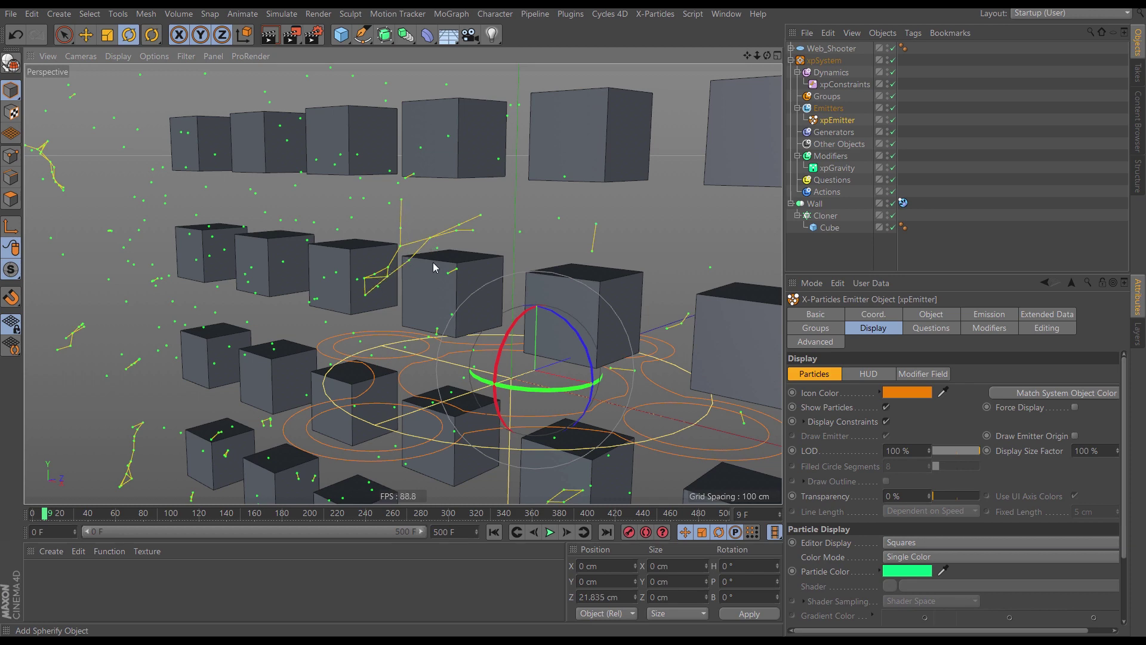
{"action": "right_click_drag", "start_coordinate": [446, 250], "coordinate": [332, 266], "text": "alt"}
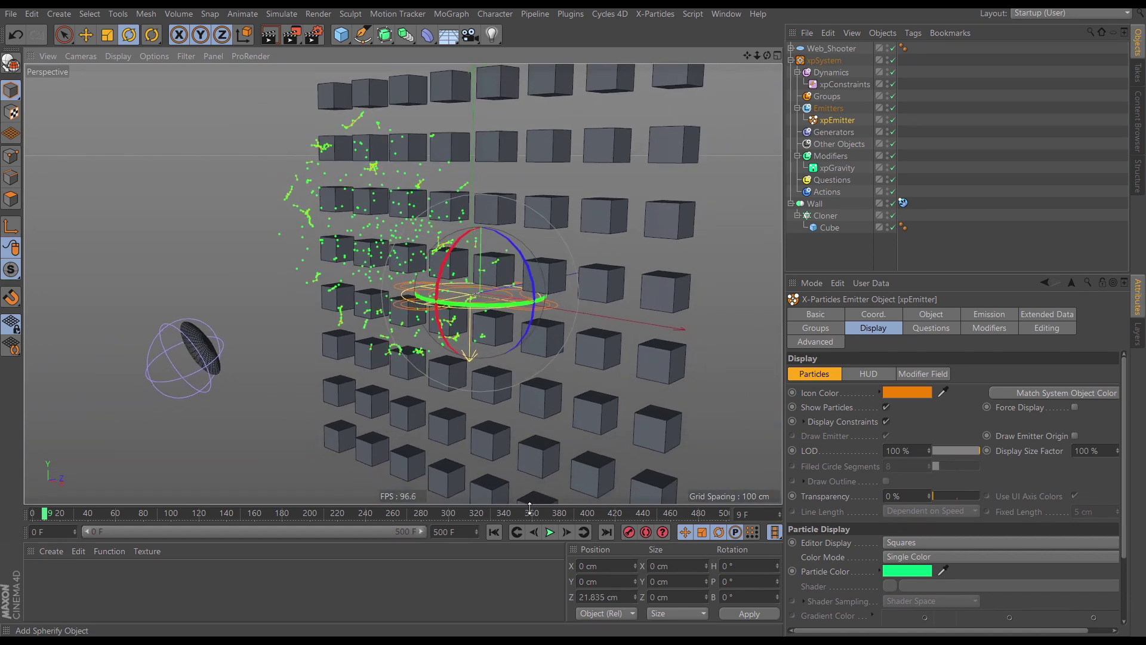
{"action": "left_click", "coordinate": [552, 531]}
{"action": "left_click", "coordinate": [552, 532]}
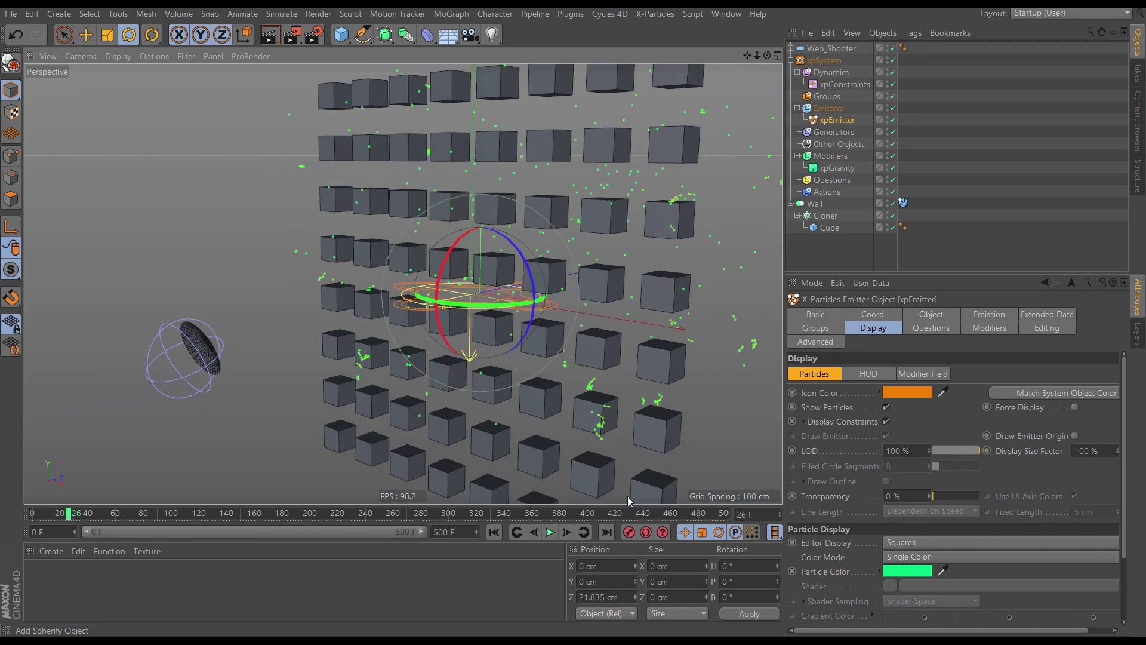
Set Break As to None in the xpConstraints' birth connections
{"action": "left_click", "coordinate": [851, 84]}
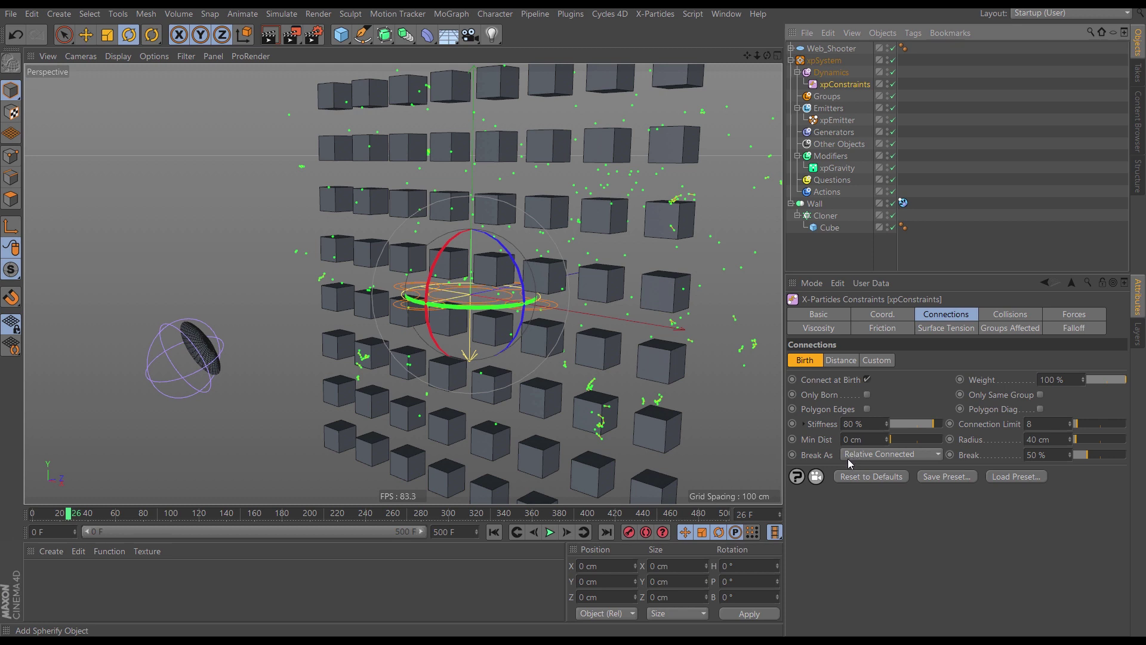
{"action": "left_click", "coordinate": [871, 457]}
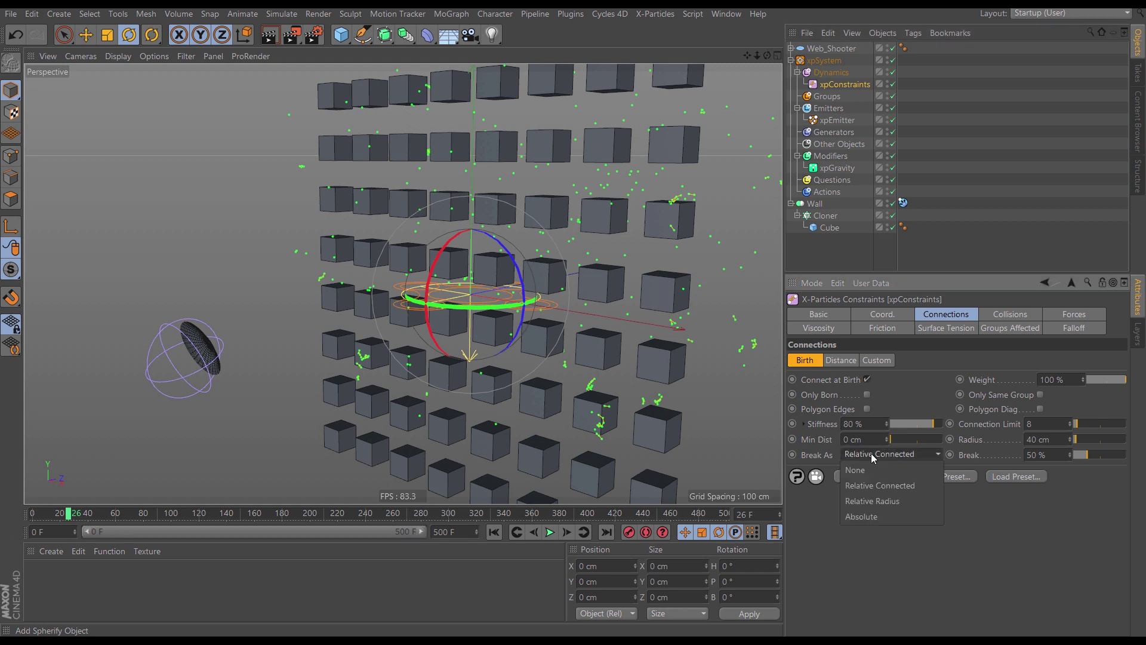
{"action": "left_click", "coordinate": [867, 472]}
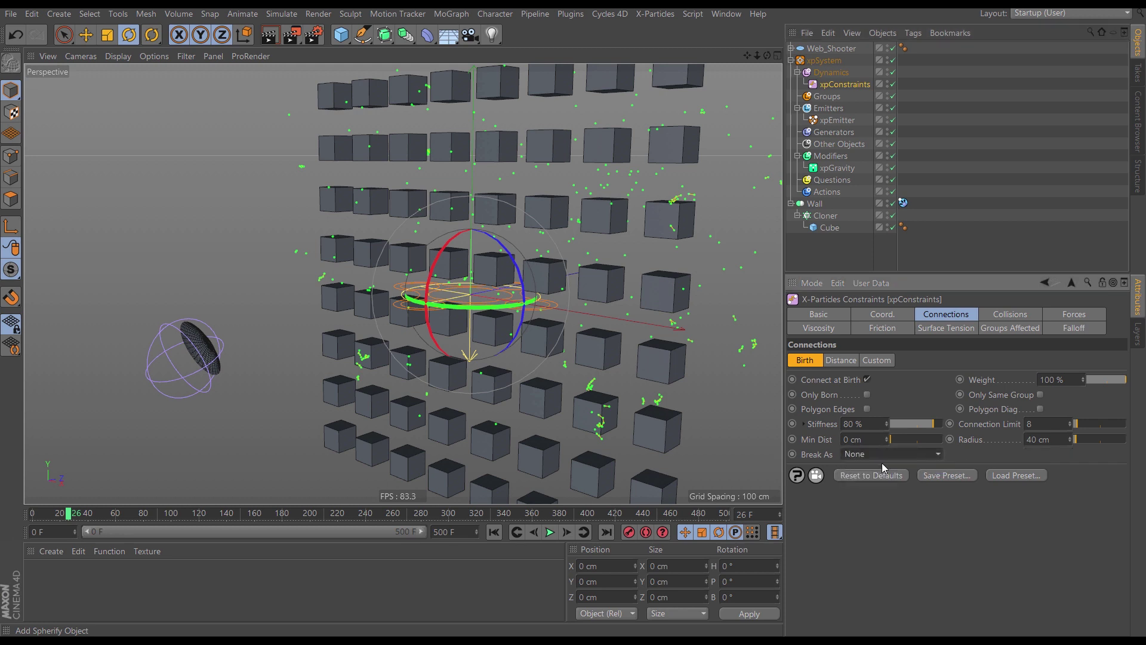
Replay the shot from the first frame to frame 9 and examine the connected disc of particles up close
{"action": "left_click", "coordinate": [495, 532]}
{"action": "left_click", "coordinate": [550, 532]}
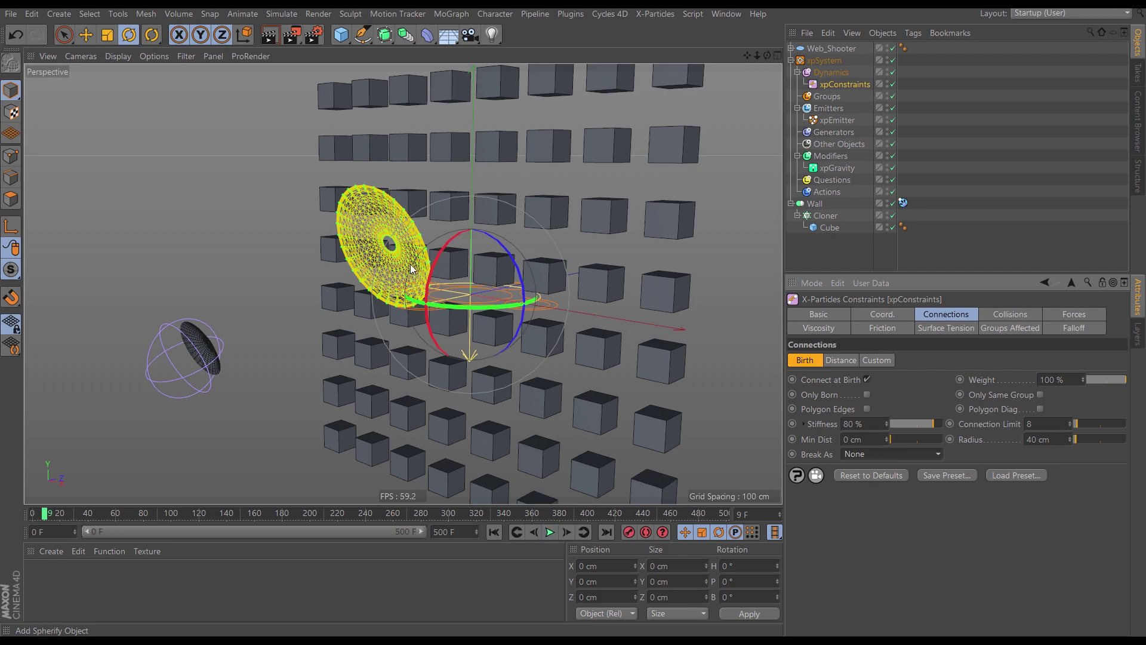
{"action": "right_click_drag", "start_coordinate": [397, 260], "coordinate": [489, 250], "text": "alt"}
{"action": "left_click_drag", "start_coordinate": [489, 251], "coordinate": [547, 235], "text": "alt"}
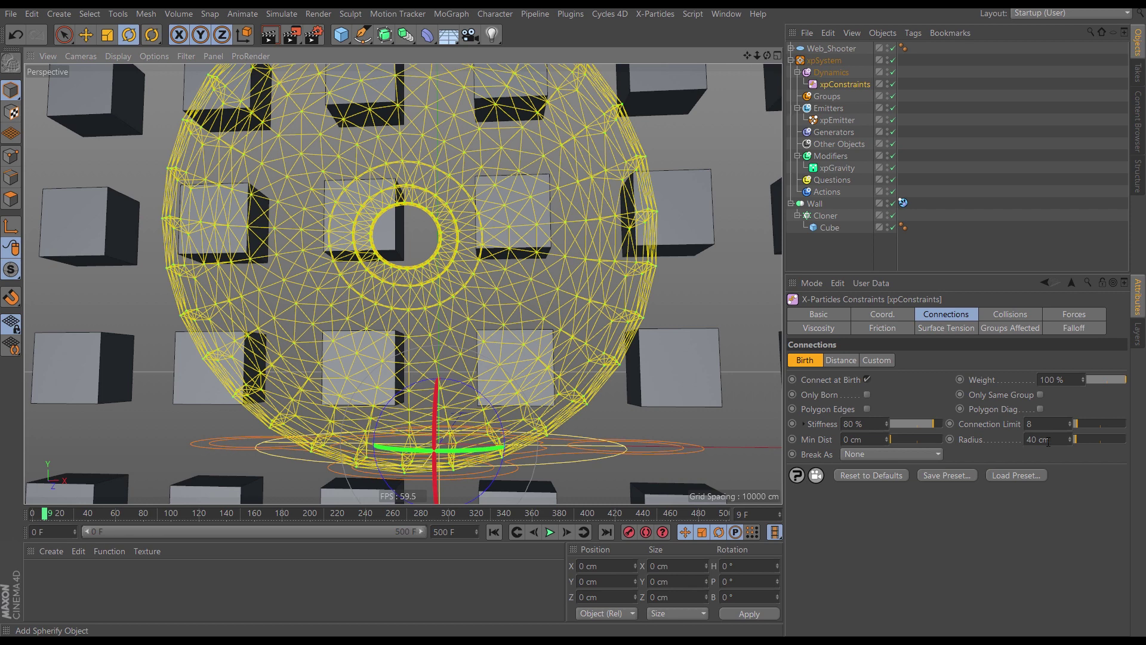
Set the xpConstraints' connection Radius to 20 cm and its Connection Limit to 15
{"action": "left_click_drag", "start_coordinate": [1048, 442], "coordinate": [1007, 449]}
{"action": "type", "text": "20"}
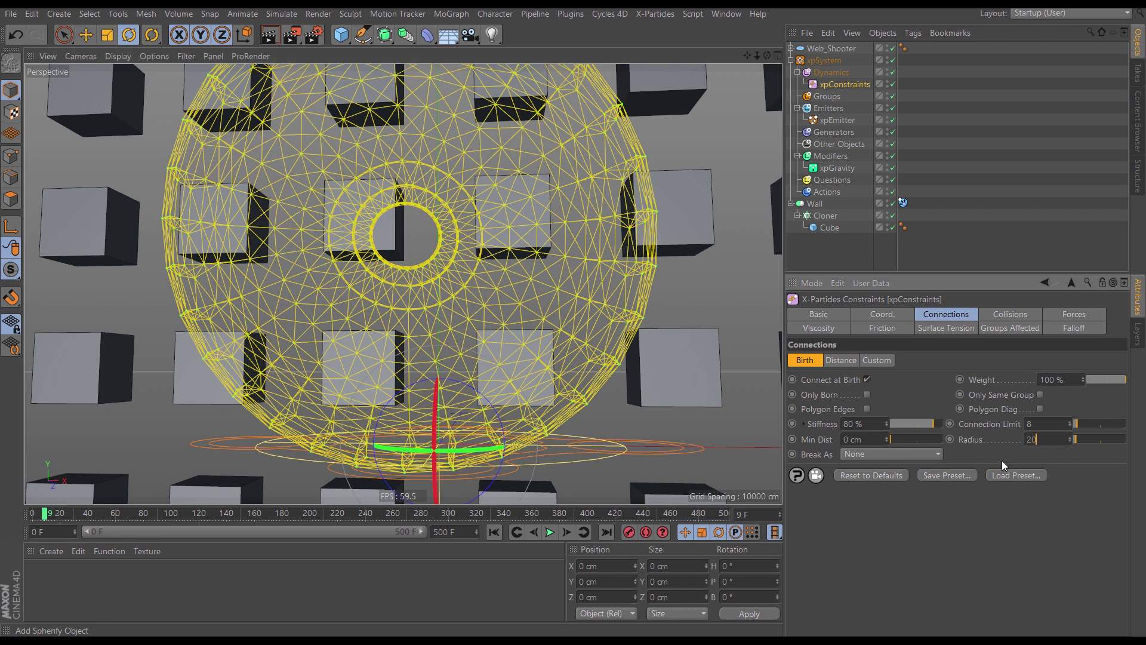
{"action": "key", "text": "Return"}
{"action": "left_click_drag", "start_coordinate": [1032, 420], "coordinate": [1010, 424]}
{"action": "type", "text": "15"}
{"action": "key", "text": "Return"}
Frame the shooter and the wall together, then replay the shot to frame 30 and examine how the web hits the wall
{"action": "right_click_drag", "start_coordinate": [512, 271], "coordinate": [403, 314], "text": "alt"}
{"action": "left_click_drag", "start_coordinate": [551, 312], "coordinate": [449, 349], "text": "alt"}
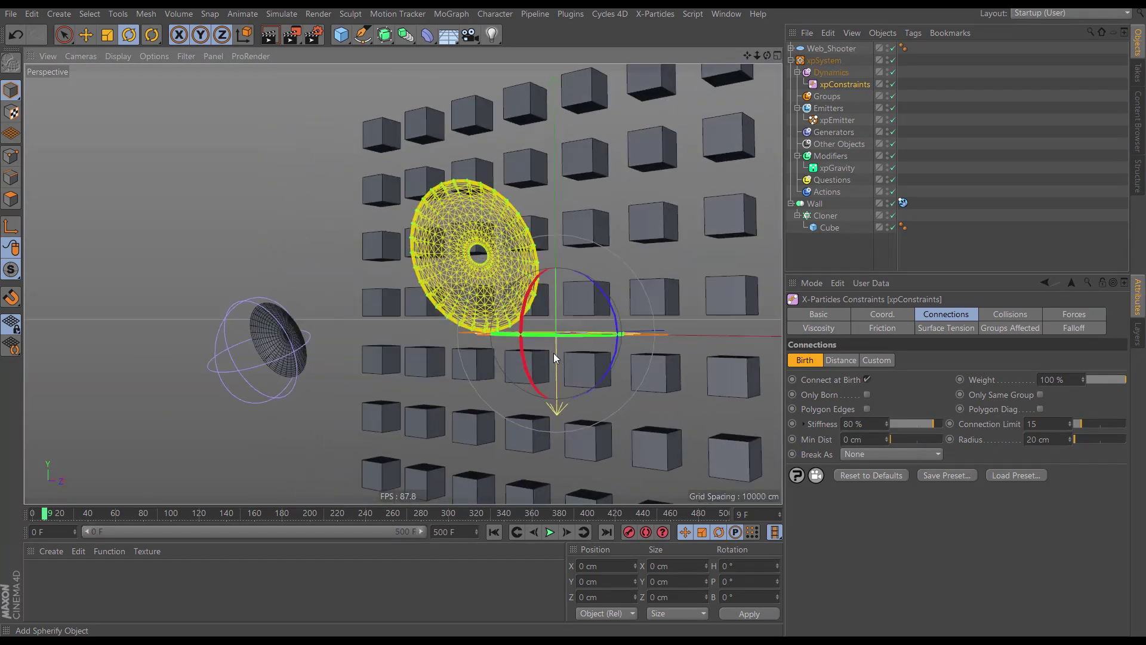
{"action": "middle_click_drag", "start_coordinate": [554, 353], "coordinate": [482, 325], "text": "alt"}
{"action": "right_click_drag", "start_coordinate": [482, 325], "coordinate": [443, 336], "text": "alt"}
{"action": "left_click", "coordinate": [494, 531]}
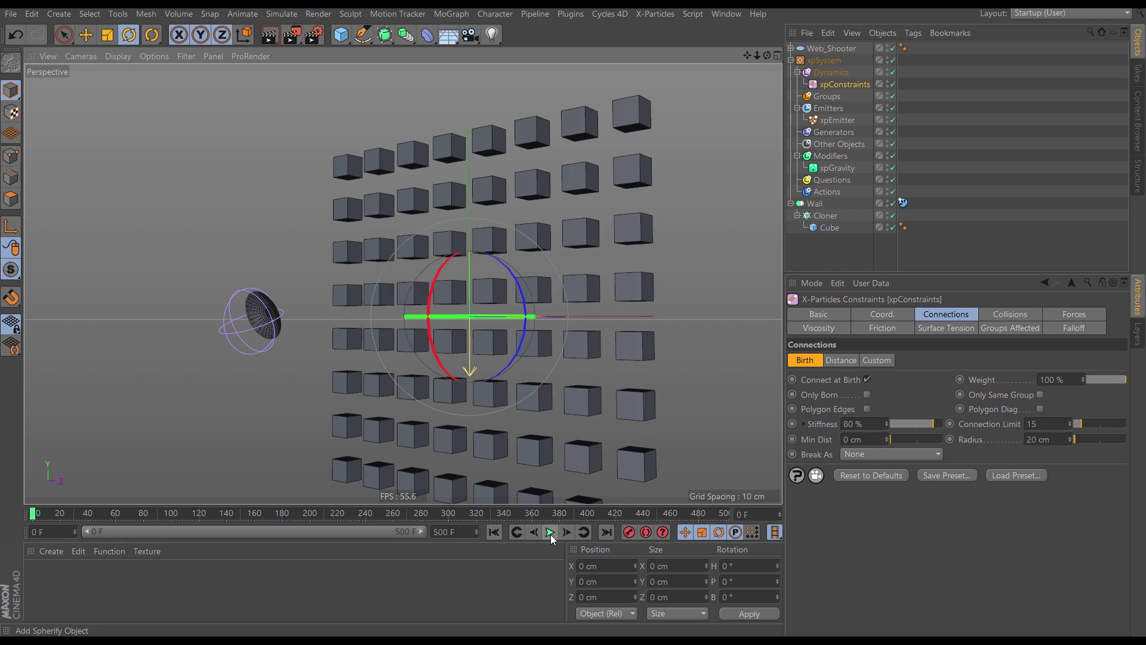
{"action": "left_click", "coordinate": [550, 532]}
{"action": "left_click", "coordinate": [495, 535]}
{"action": "left_click", "coordinate": [495, 532]}
{"action": "left_click", "coordinate": [554, 532]}
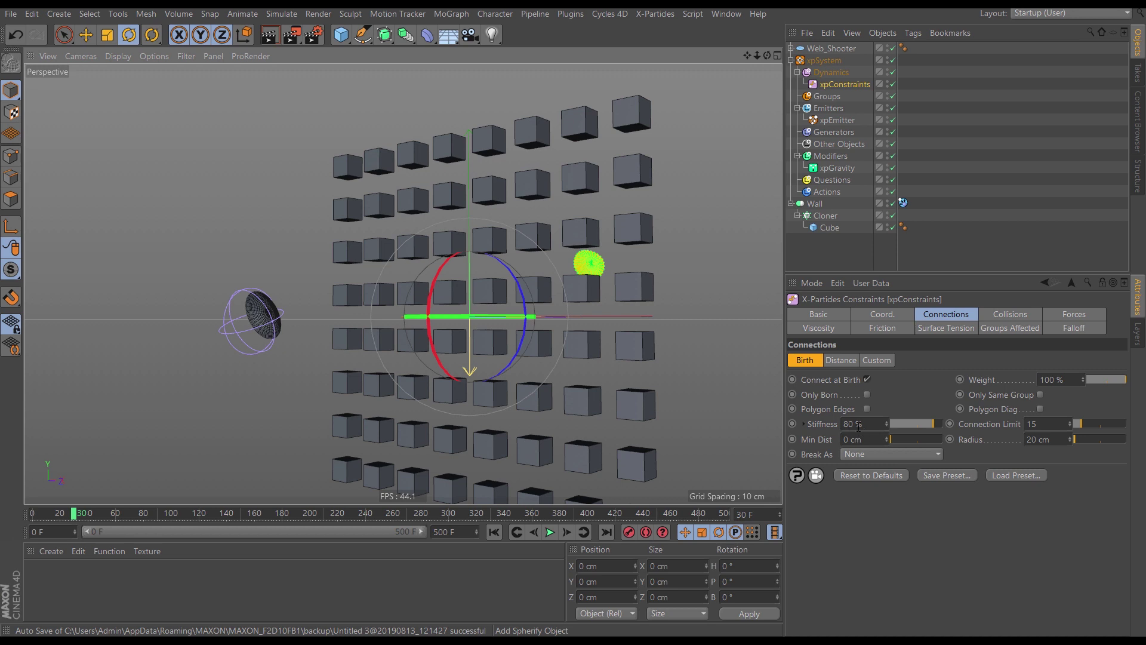
Set the Stiffness of the xpConstraints' birth connections to 8%
{"action": "left_click_drag", "start_coordinate": [927, 425], "coordinate": [897, 427]}
{"action": "type", "text": "8"}
{"action": "key", "text": "Return"}
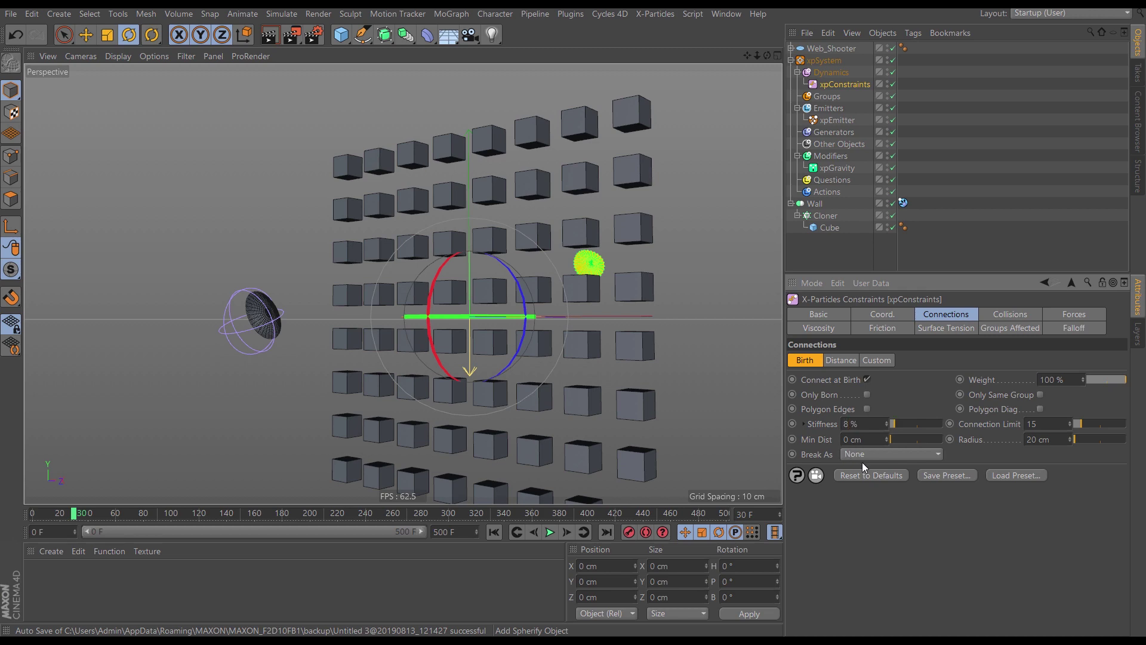
Replay the shot several times from the first frame, examine how the softer web wraps around the cubes, and rewind
{"action": "left_click", "coordinate": [495, 532]}
{"action": "left_click", "coordinate": [549, 532]}
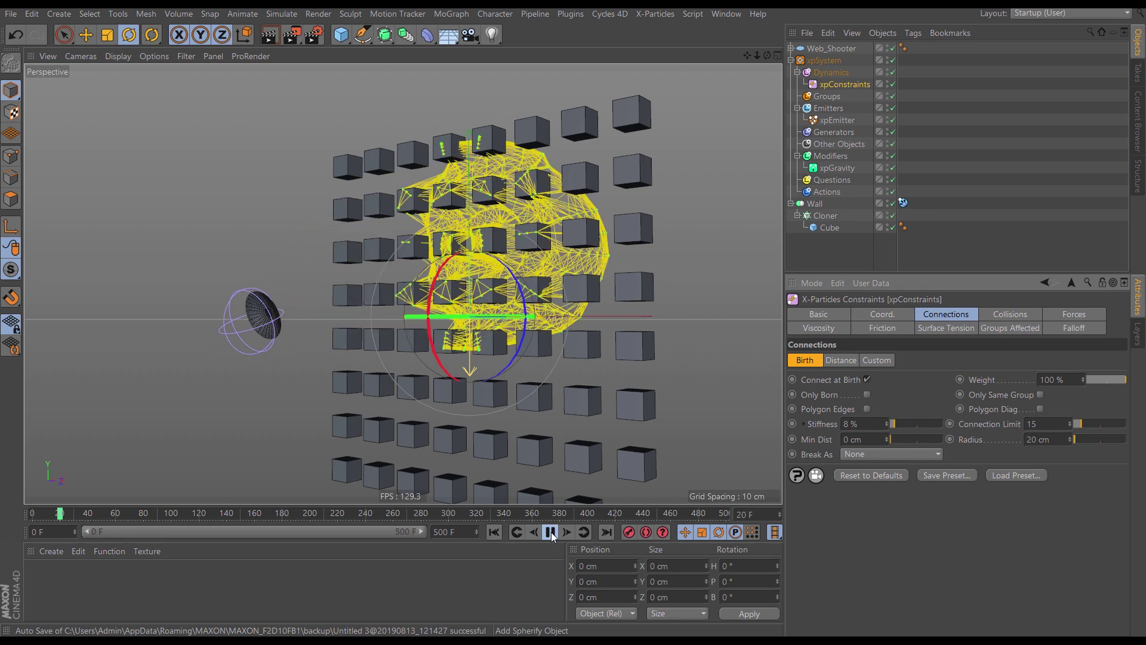
{"action": "left_click", "coordinate": [493, 531]}
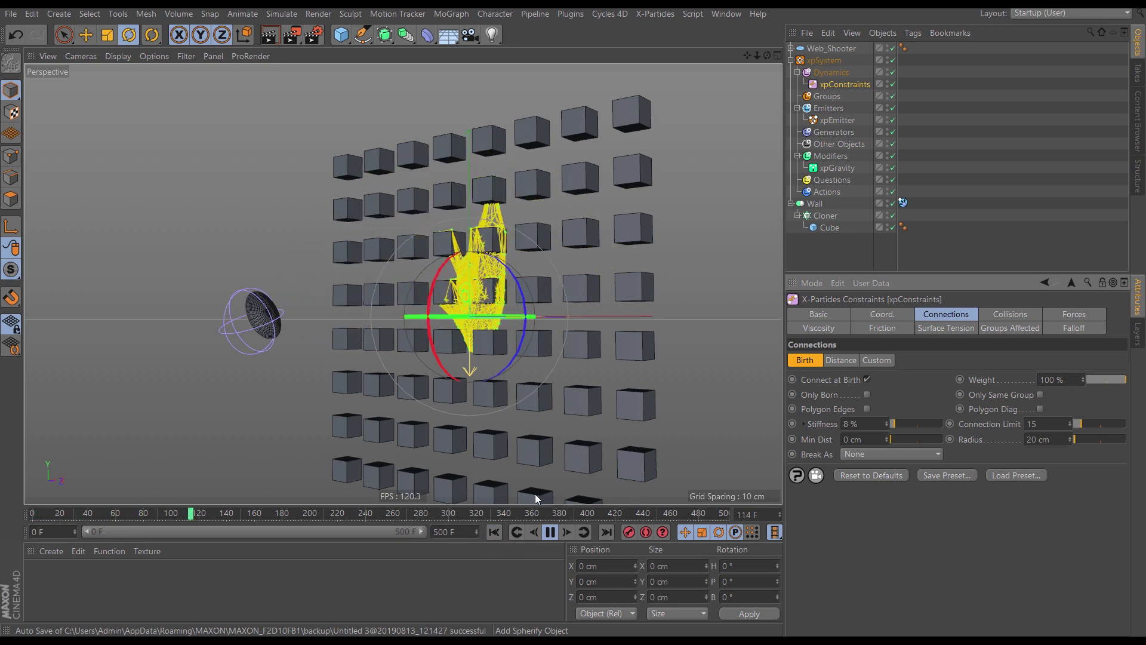
{"action": "left_click", "coordinate": [494, 532]}
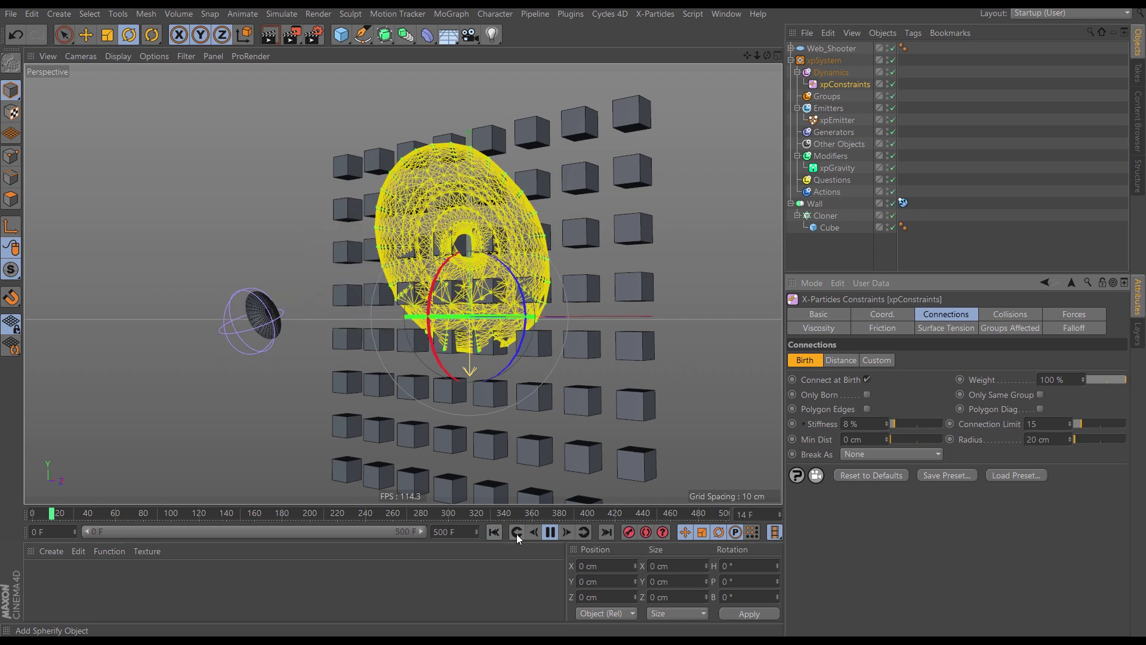
{"action": "mouse_move", "coordinate": [500, 269]}
{"action": "left_mouse_down", "text": "alt"}
{"action": "mouse_move", "coordinate": [533, 292]}
{"action": "mouse_move", "coordinate": [508, 277]}
{"action": "left_mouse_up", "text": "alt"}
{"action": "scroll", "coordinate": [510, 279], "scroll_direction": "up", "scroll_amount": 3}
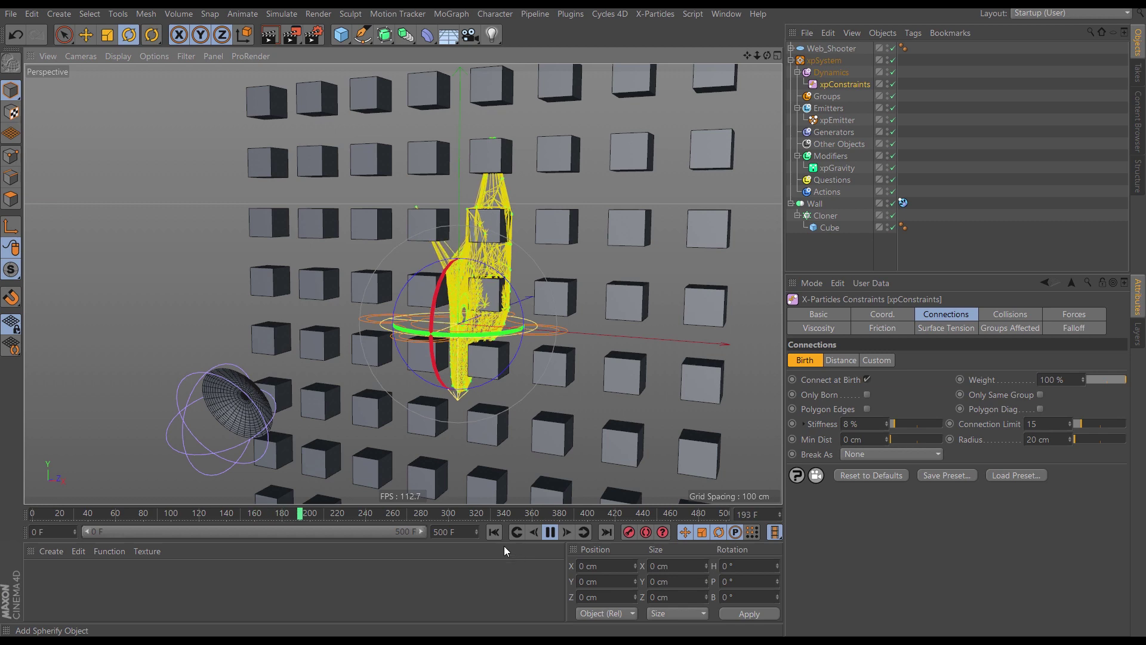
{"action": "left_click", "coordinate": [494, 531]}
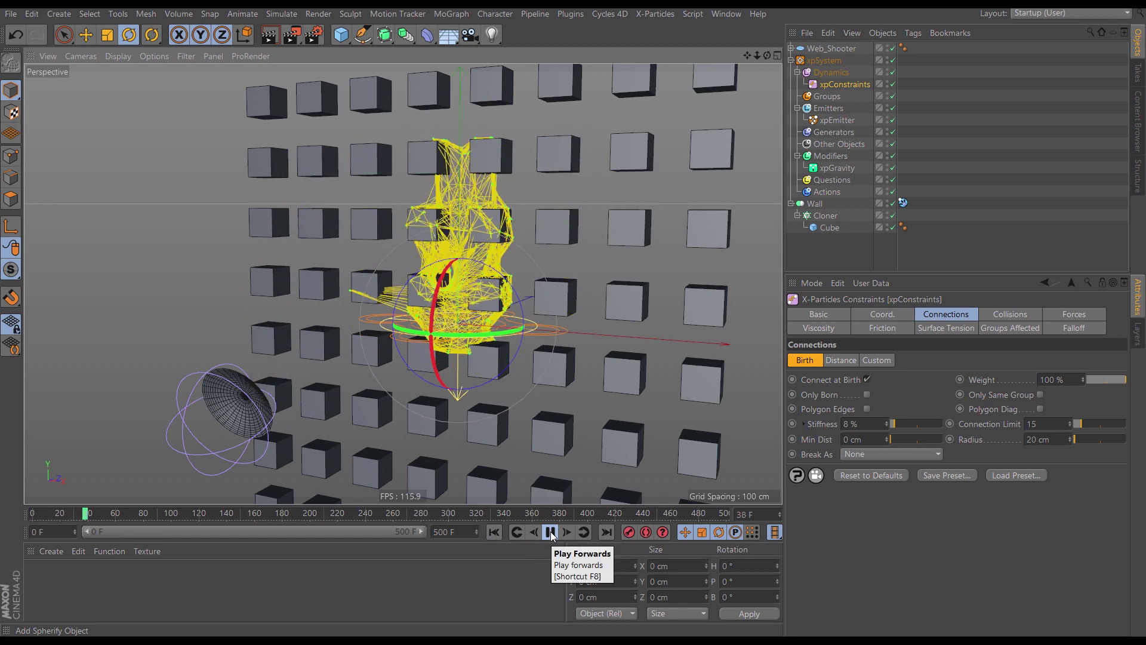
{"action": "left_click", "coordinate": [550, 533]}
{"action": "left_click", "coordinate": [494, 532]}
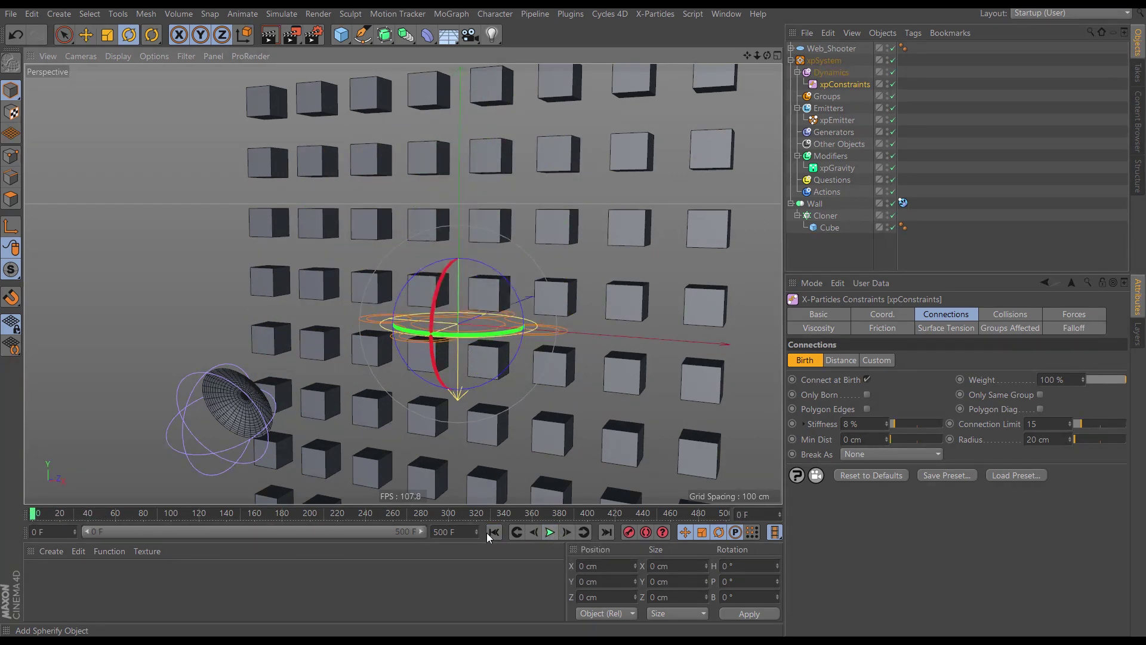
Play the shot to frame 17, then advance frame by frame to frame 33 to examine how the web slides off the cubes
{"action": "left_click", "coordinate": [551, 534]}
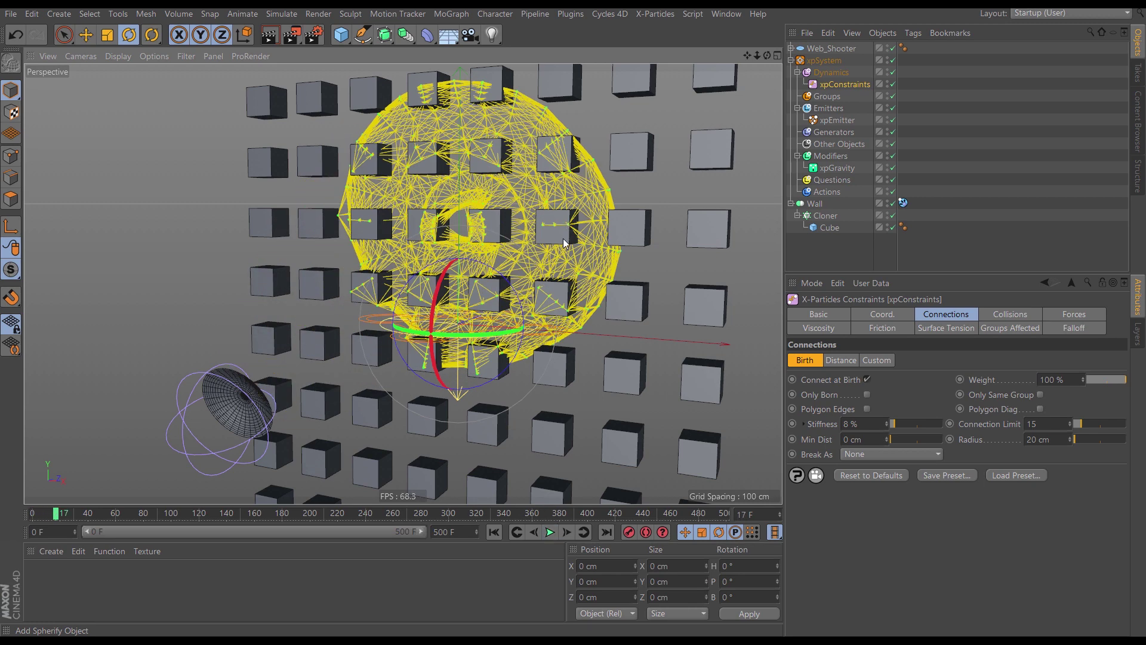
{"action": "left_click", "coordinate": [570, 532]}
{"action": "left_click", "coordinate": [570, 532]}
{"action": "left_click", "coordinate": [570, 532]}
{"action": "left_click", "coordinate": [570, 532]}
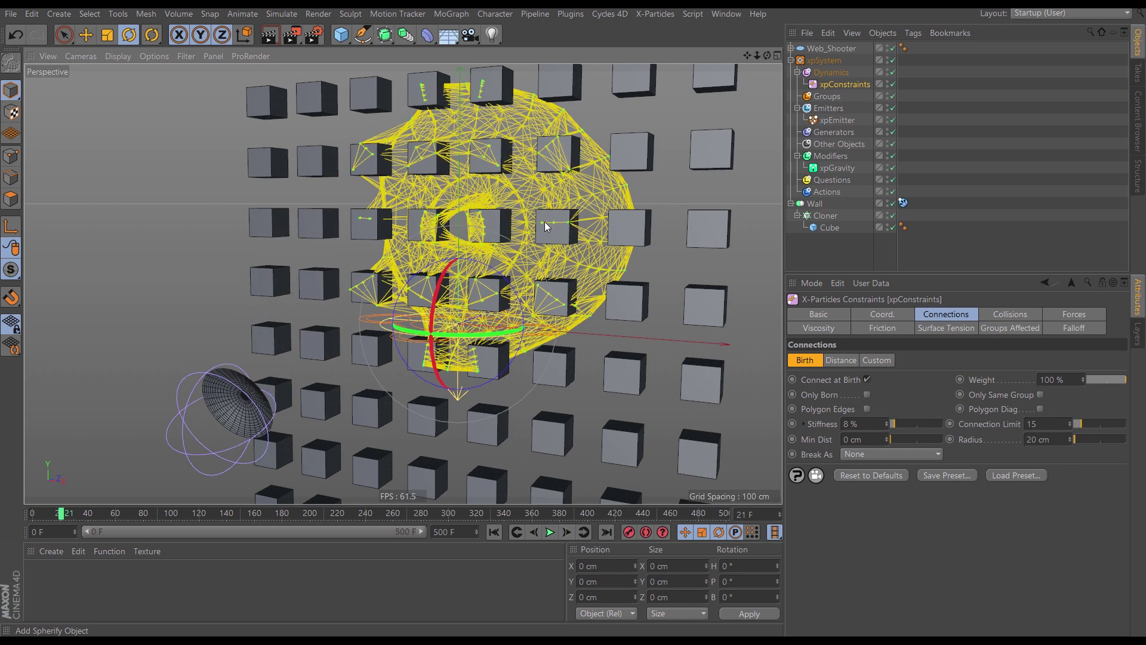
{"action": "left_click", "coordinate": [568, 532]}
{"action": "left_click", "coordinate": [568, 532]}
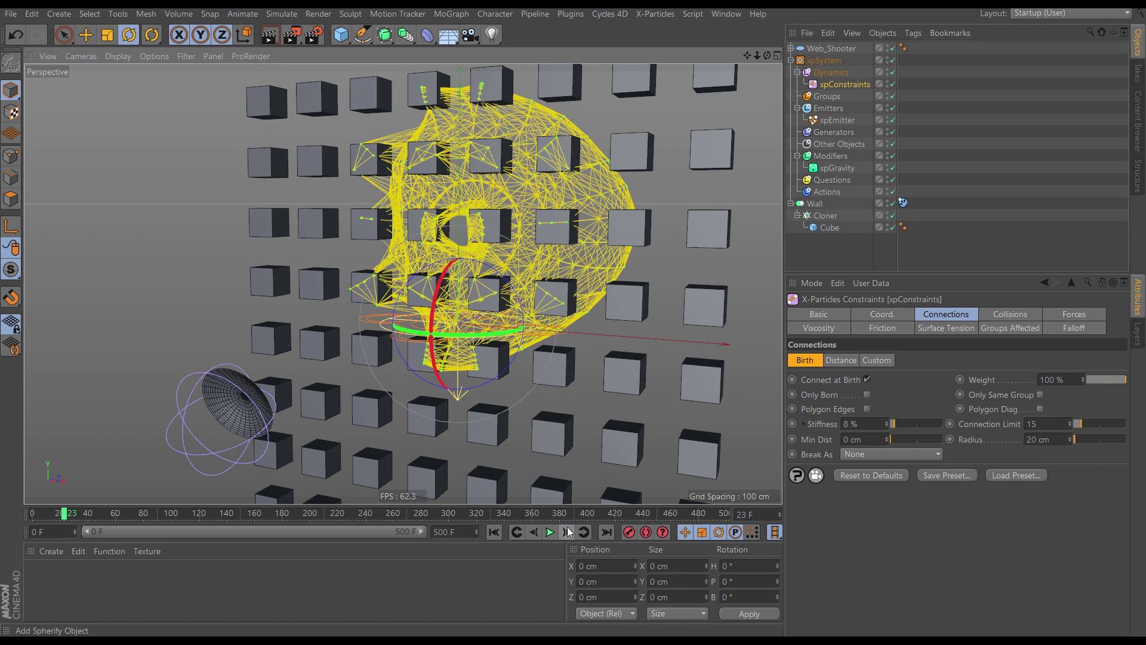
{"action": "left_click", "coordinate": [568, 532]}
{"action": "left_click", "coordinate": [568, 531]}
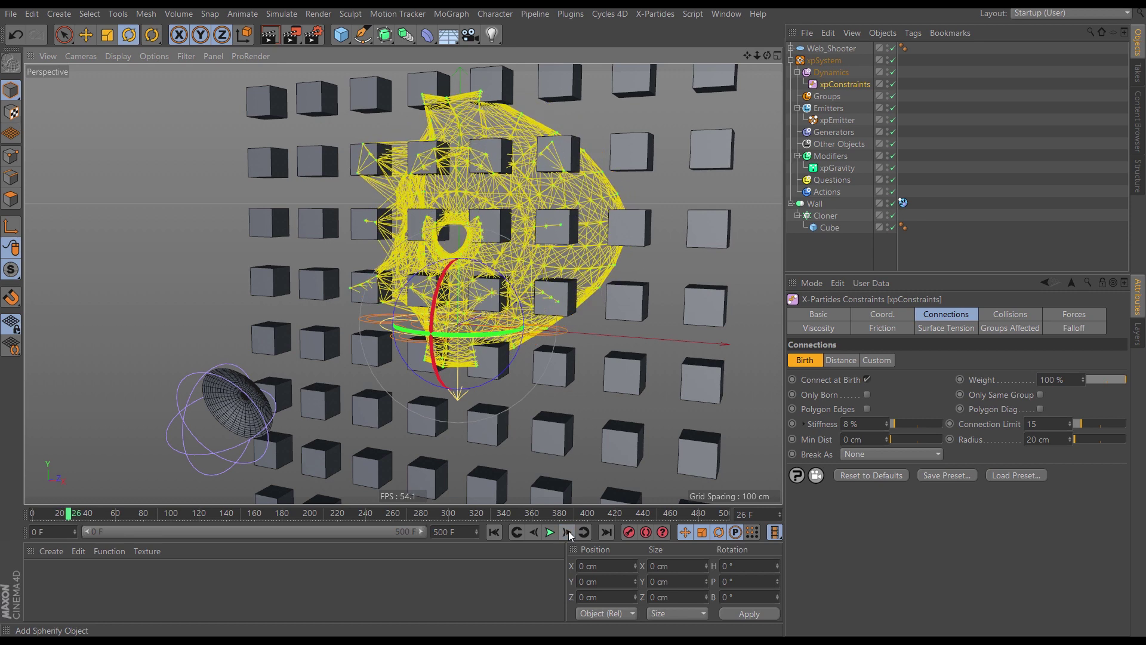
{"action": "left_click", "coordinate": [568, 531]}
{"action": "left_click", "coordinate": [568, 532]}
{"action": "left_click", "coordinate": [568, 532]}
{"action": "left_click", "coordinate": [569, 532]}
{"action": "left_click", "coordinate": [568, 532]}
{"action": "left_click", "coordinate": [569, 532]}
{"action": "left_click", "coordinate": [568, 532]}
{"action": "left_click", "coordinate": [569, 532]}
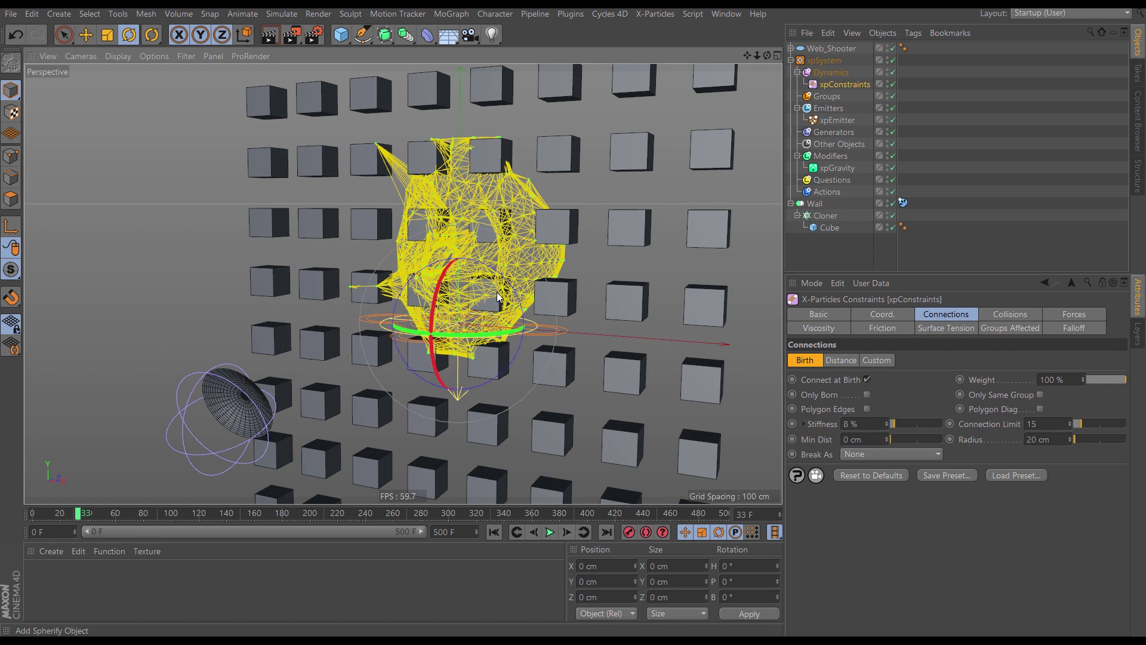
Check the friction in the wall's collider tag and set the xpEmitter's Friction to 100% in its physical data
{"action": "left_click", "coordinate": [902, 202]}
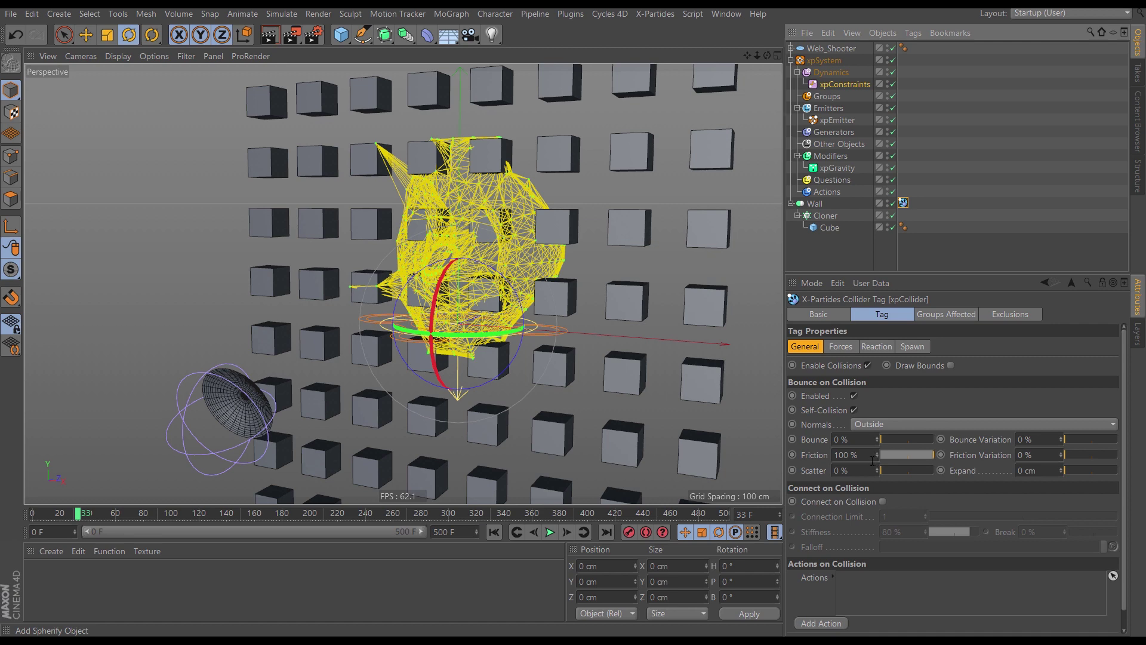
{"action": "left_click", "coordinate": [840, 121]}
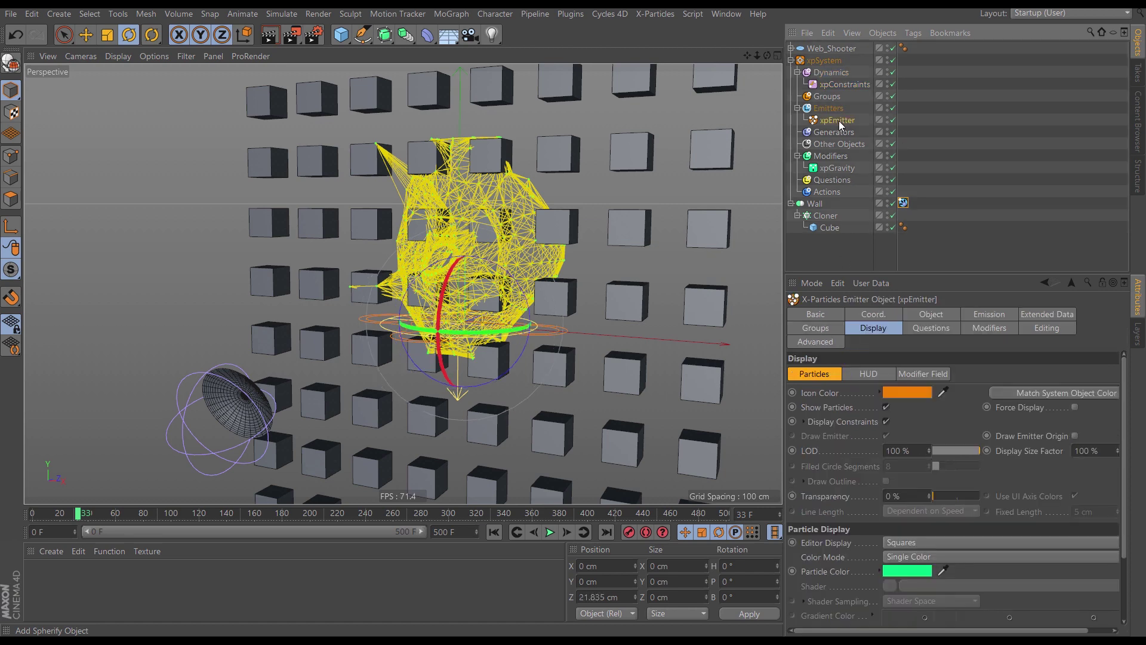
{"action": "left_click", "coordinate": [1054, 315]}
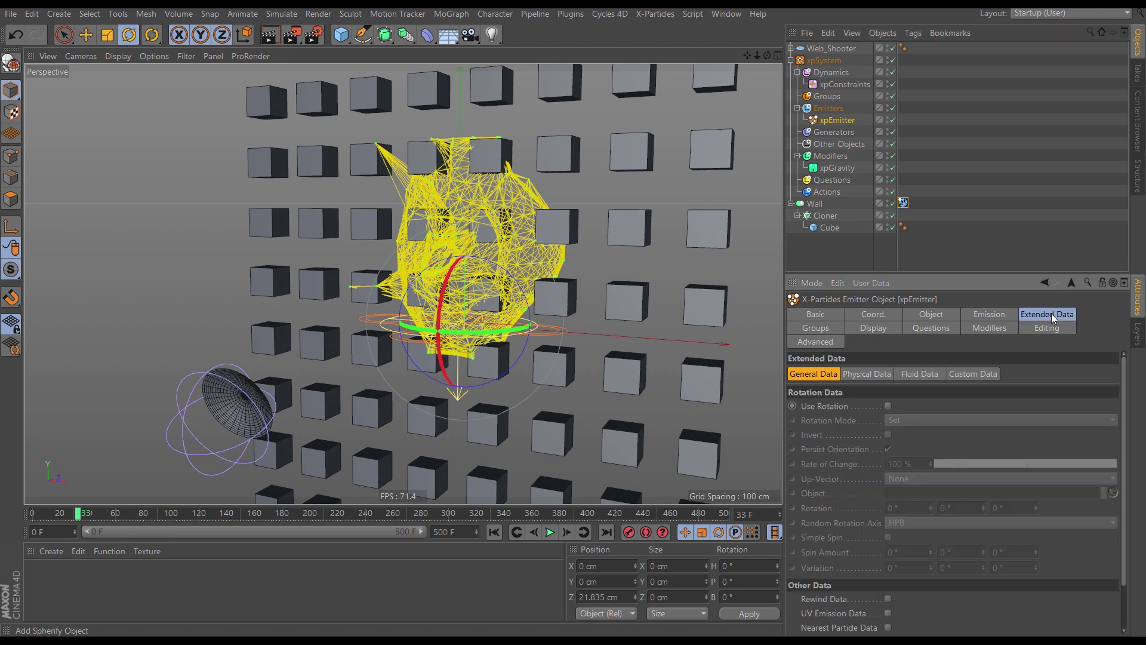
{"action": "left_click", "coordinate": [868, 373]}
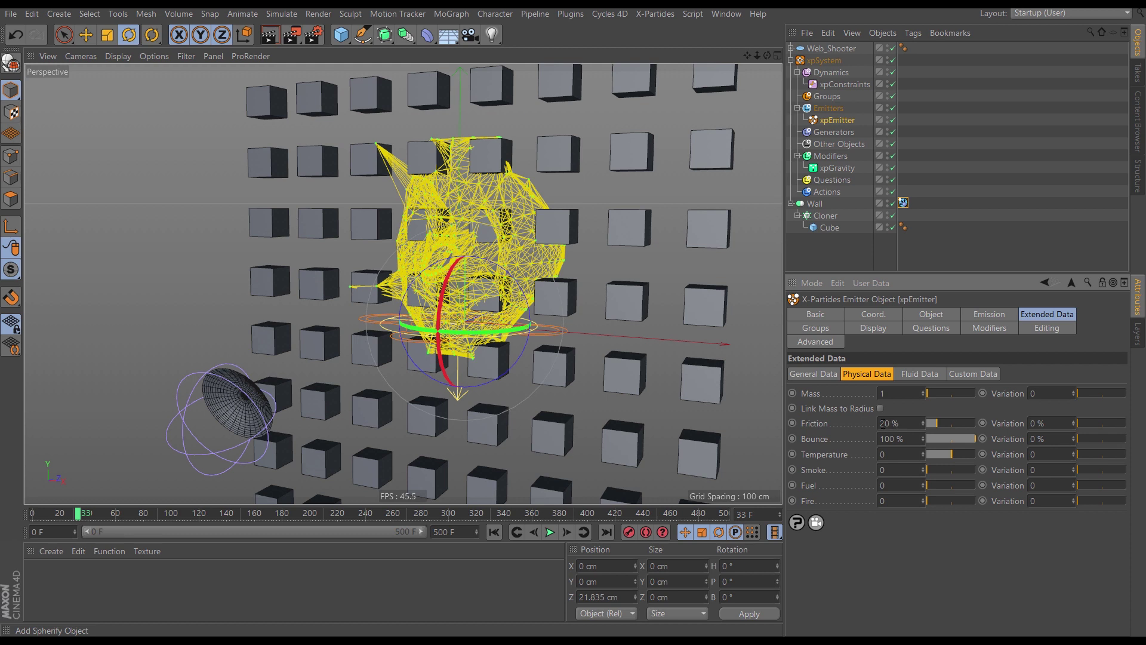
{"action": "left_click", "coordinate": [903, 203]}
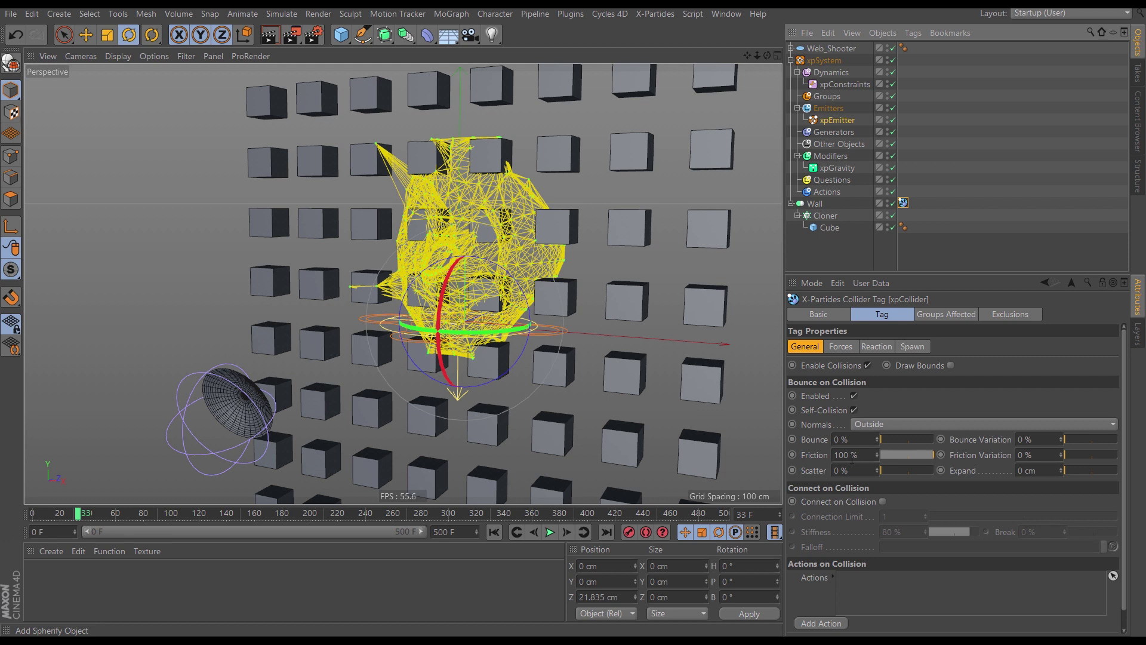
{"action": "left_click", "coordinate": [839, 120]}
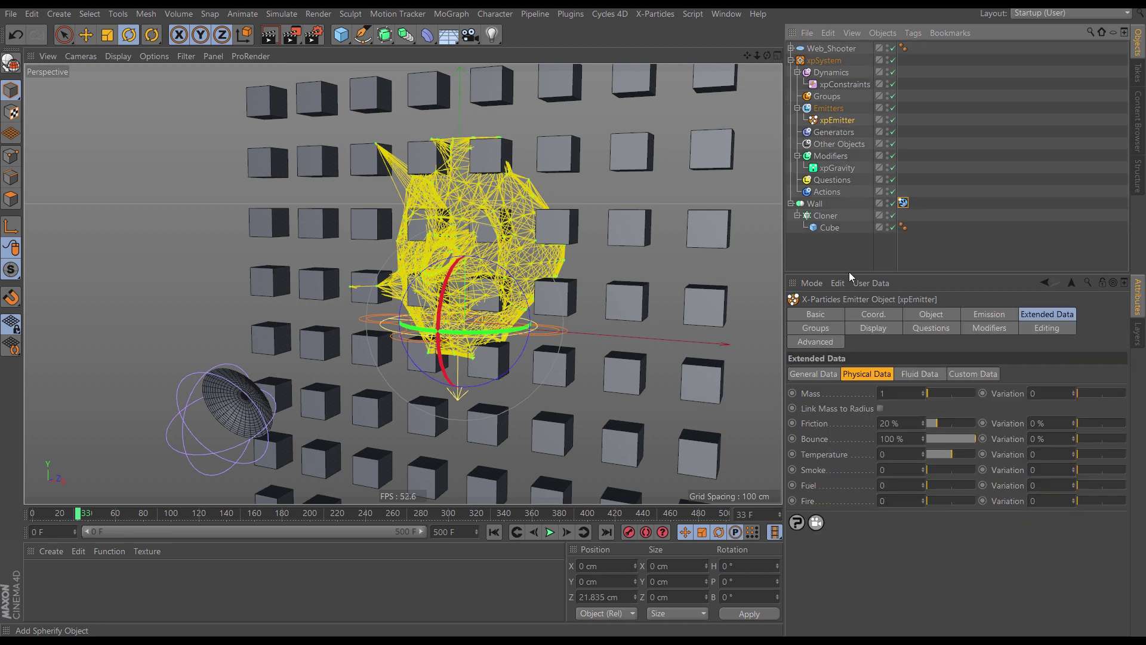
{"action": "left_click_drag", "start_coordinate": [941, 422], "coordinate": [979, 422]}
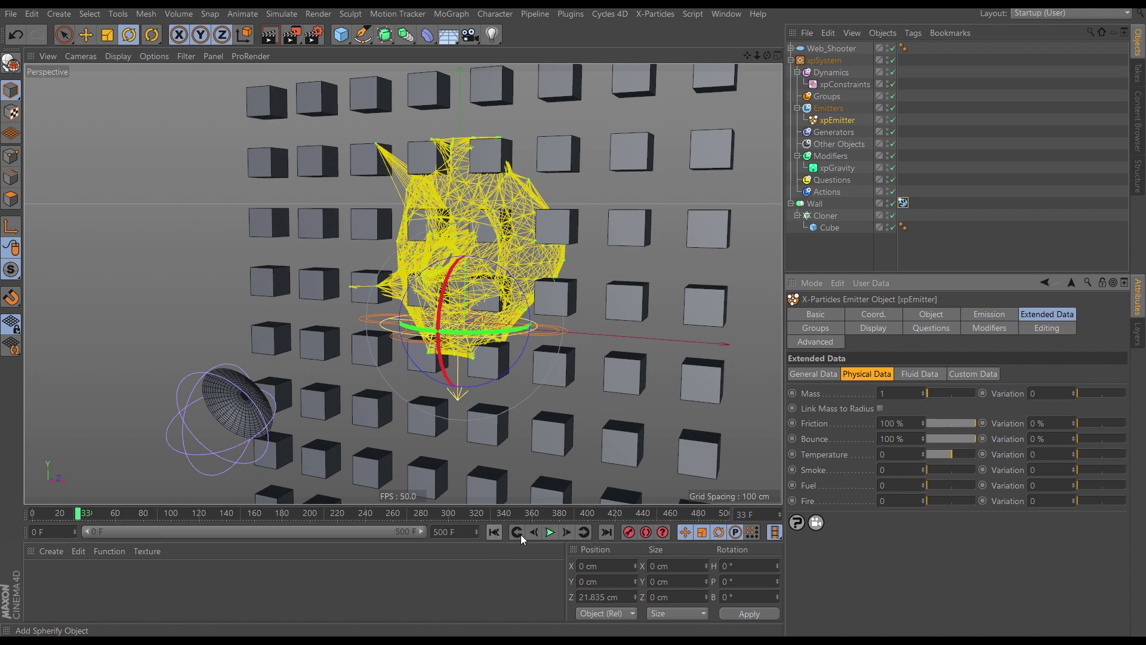
Replay the shot repeatedly from the first frame and examine from several angles how the web clings to the wall
{"action": "left_click", "coordinate": [494, 532]}
{"action": "left_click", "coordinate": [550, 532]}
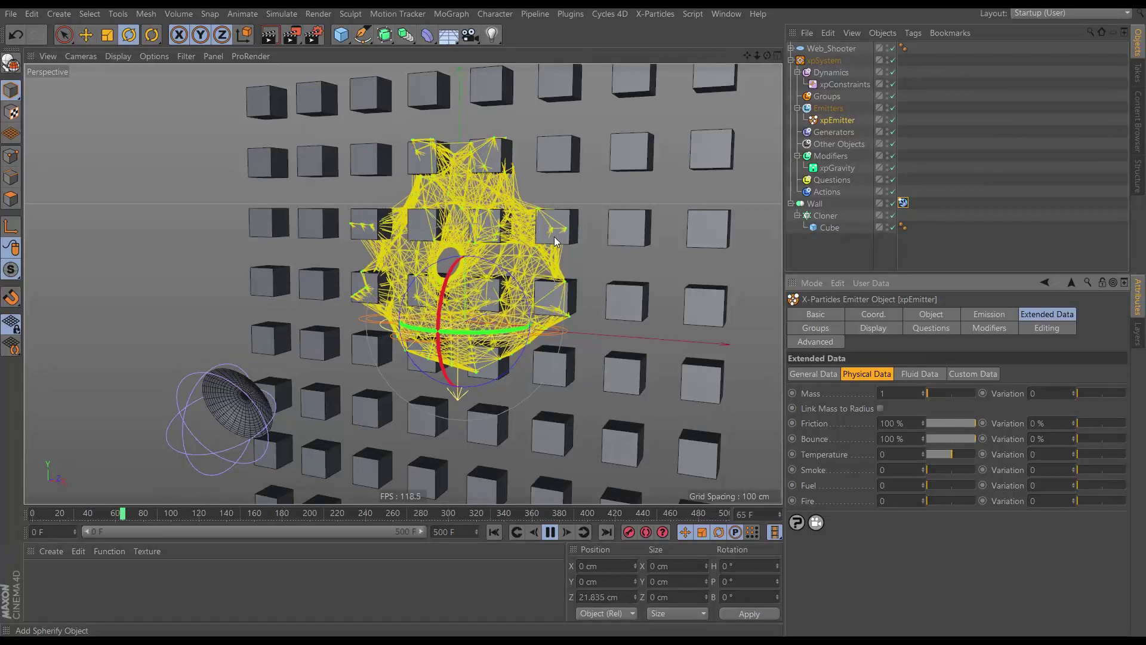
{"action": "left_click", "coordinate": [494, 531]}
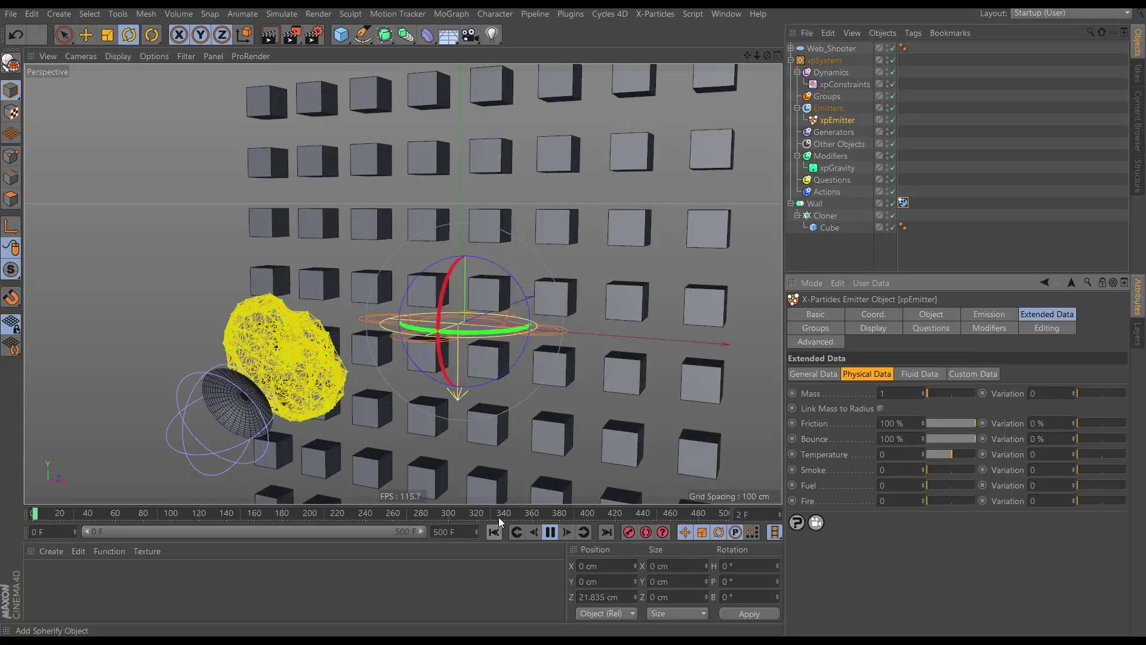
{"action": "scroll", "coordinate": [532, 299], "scroll_direction": "down", "scroll_amount": 5}
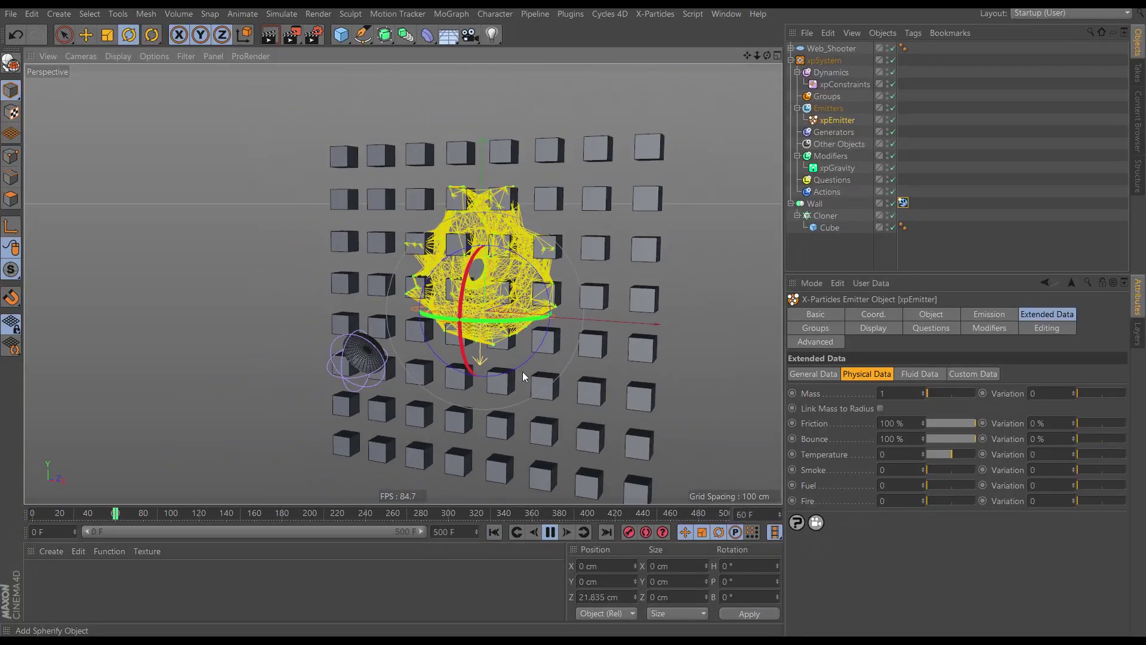
{"action": "left_click", "coordinate": [495, 532]}
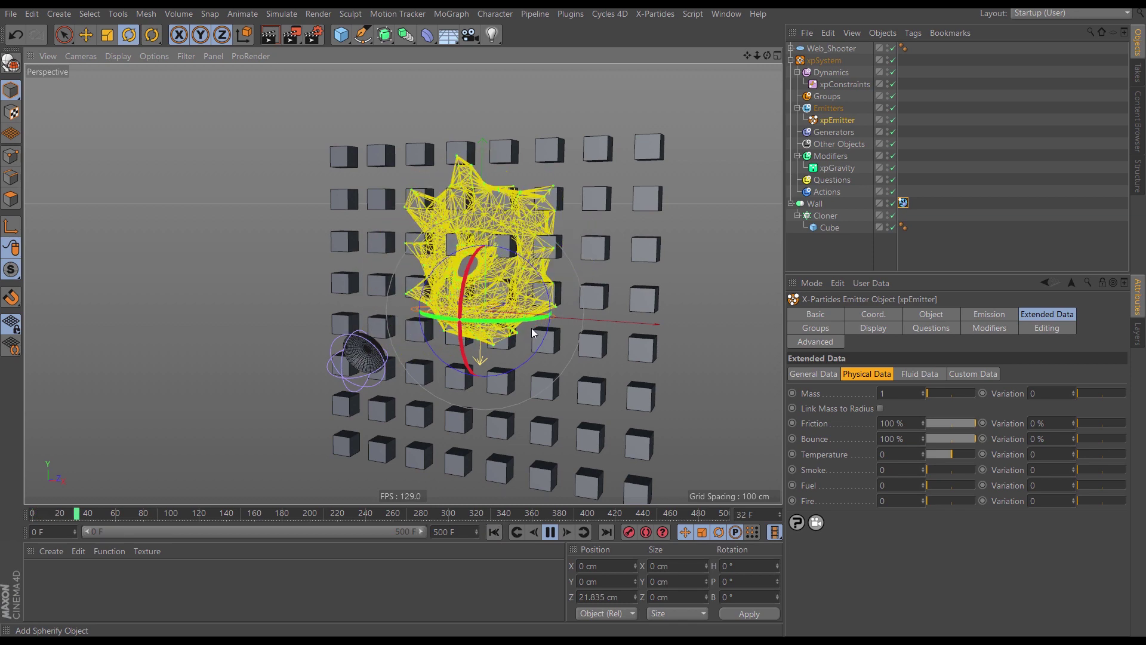
{"action": "left_click_drag", "start_coordinate": [529, 329], "coordinate": [461, 305], "text": "alt"}
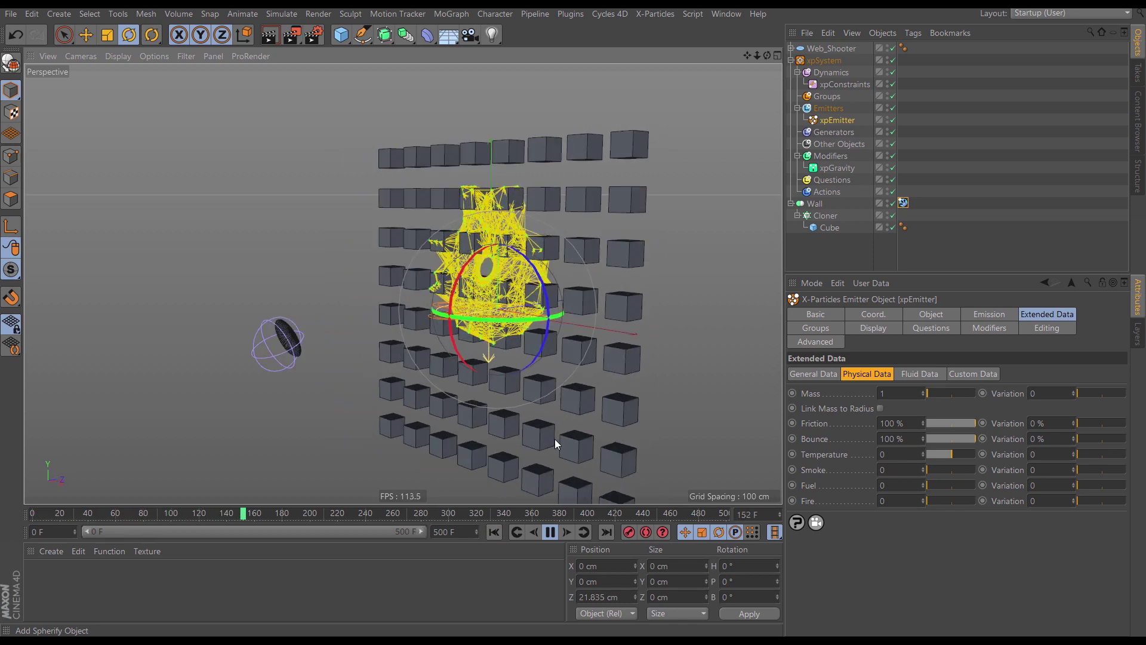
{"action": "left_click", "coordinate": [495, 532]}
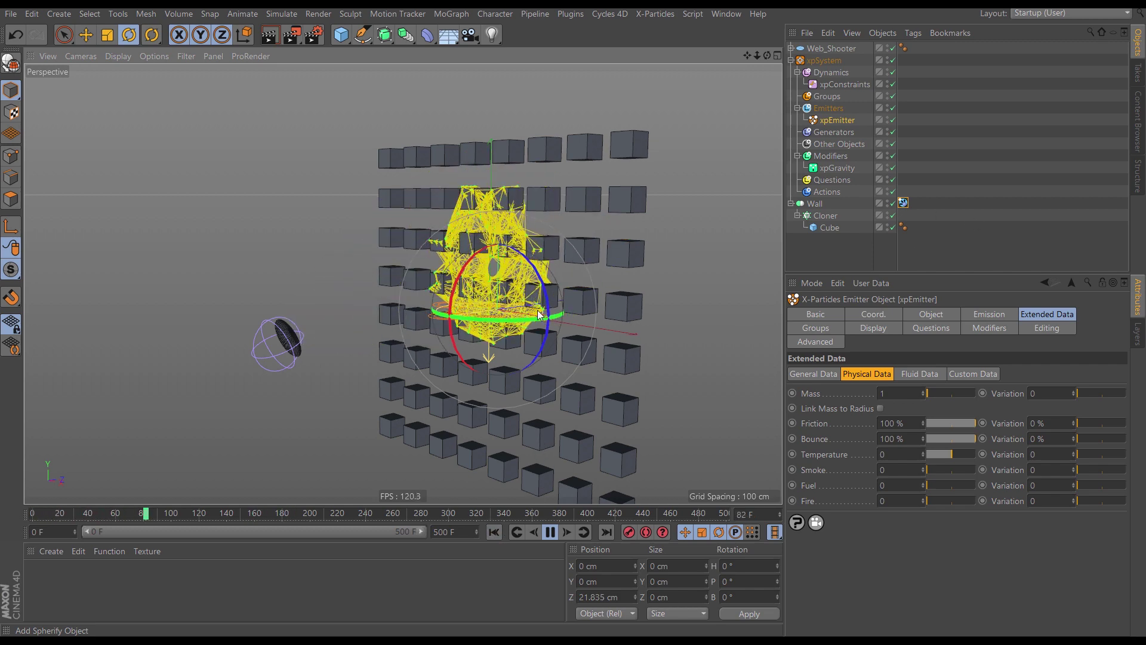
{"action": "left_click_drag", "start_coordinate": [523, 296], "coordinate": [553, 314], "text": "alt"}
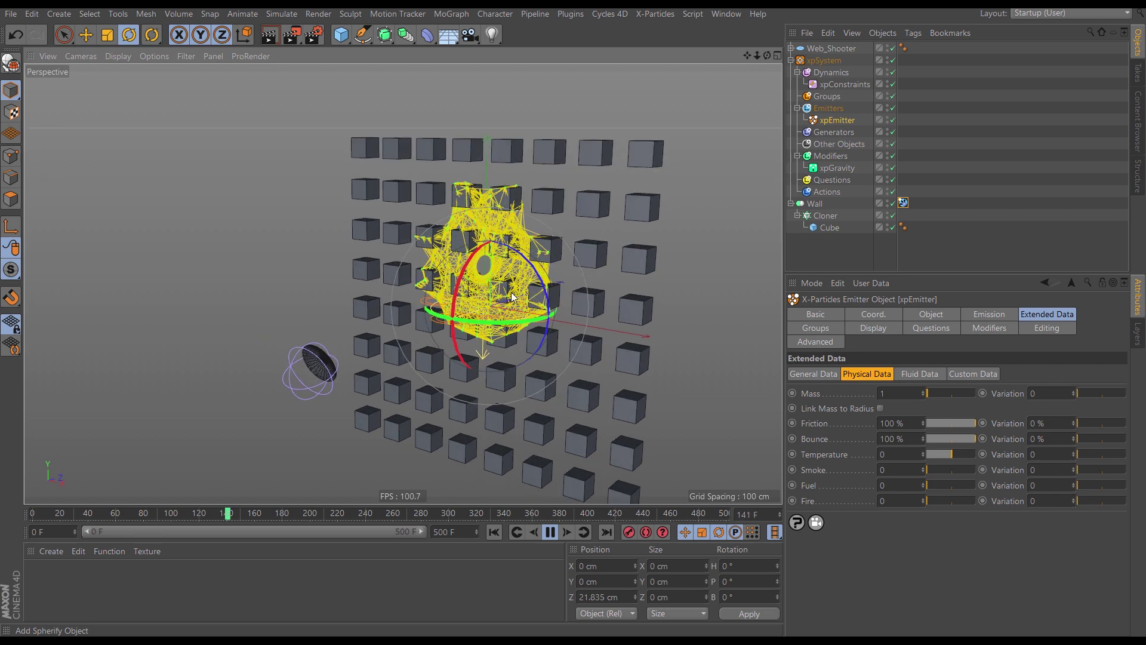
Set Break As to Relative Connected for the xpConstraints birth connections
{"action": "left_click", "coordinate": [495, 531]}
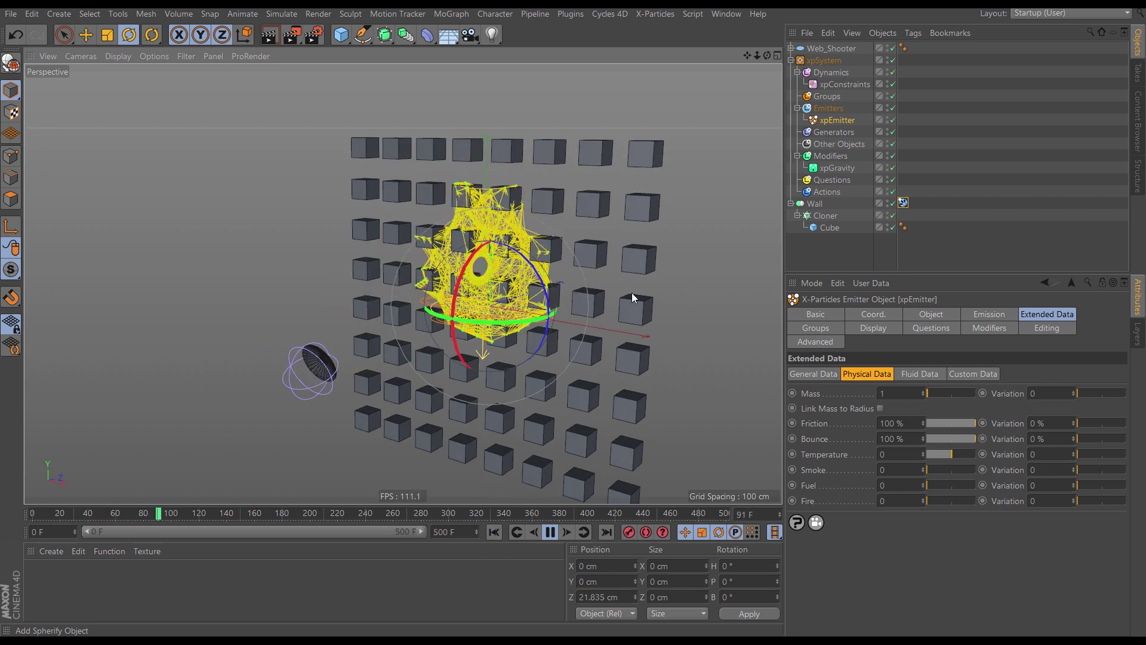
{"action": "left_click", "coordinate": [837, 84]}
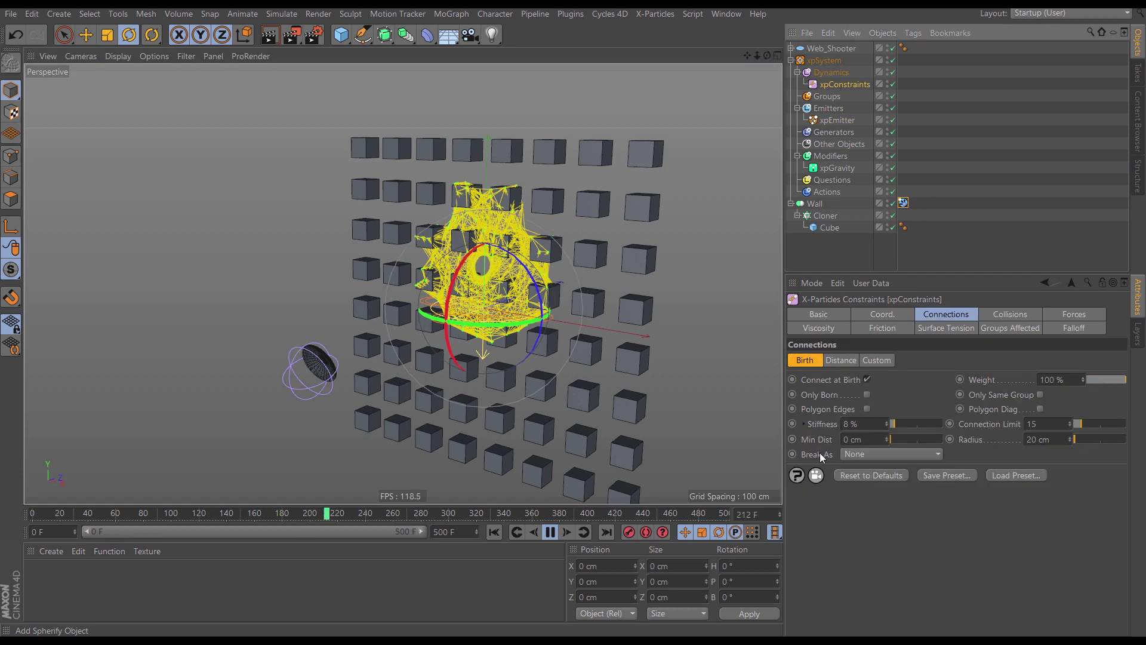
{"action": "left_click", "coordinate": [856, 453]}
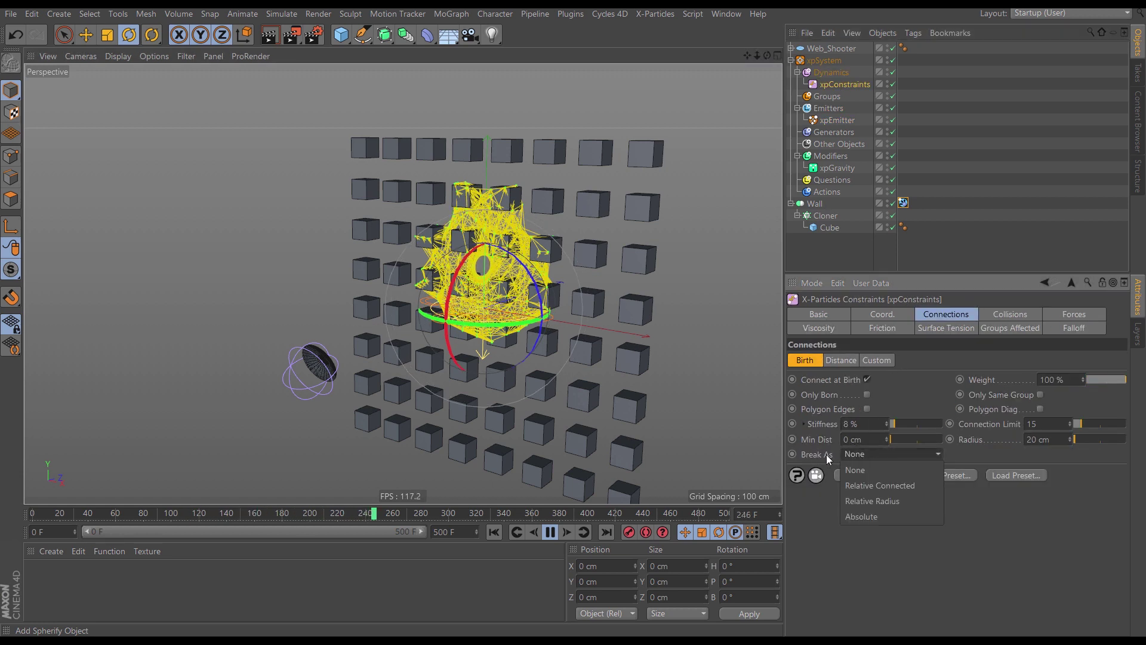
{"action": "left_click", "coordinate": [868, 485]}
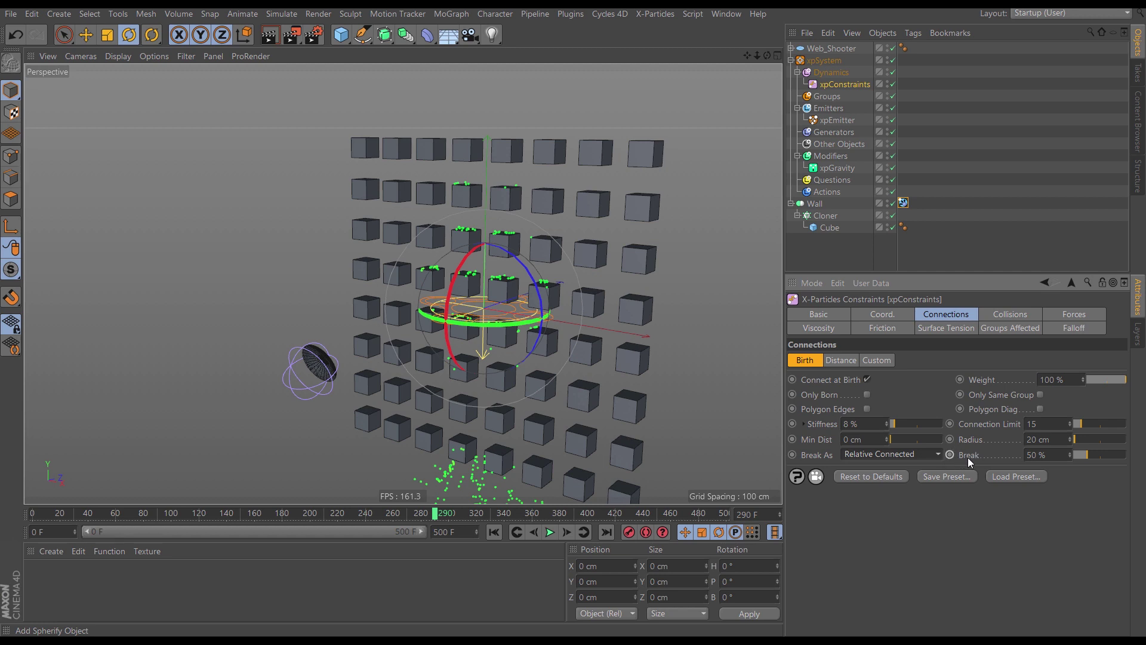
Rewind the shot and advance frame by frame to frame 4 to examine how the connections behave with breaking enabled
{"action": "left_click", "coordinate": [493, 532]}
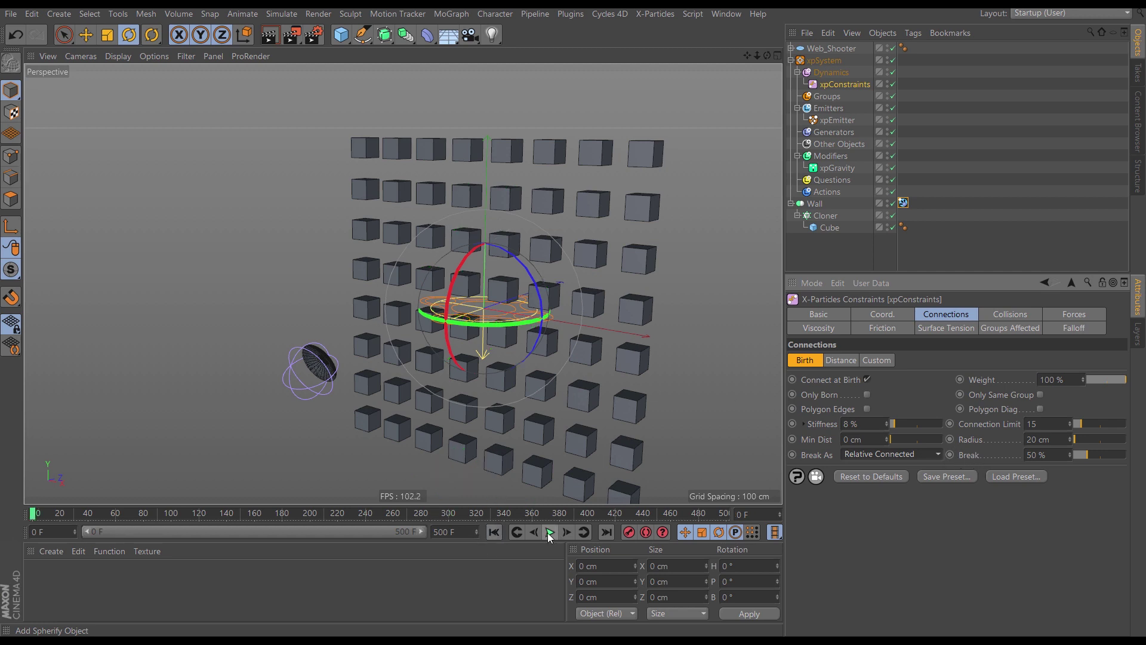
{"action": "left_click", "coordinate": [567, 532]}
{"action": "left_click", "coordinate": [567, 532]}
{"action": "left_click", "coordinate": [568, 532]}
{"action": "left_click", "coordinate": [567, 532]}
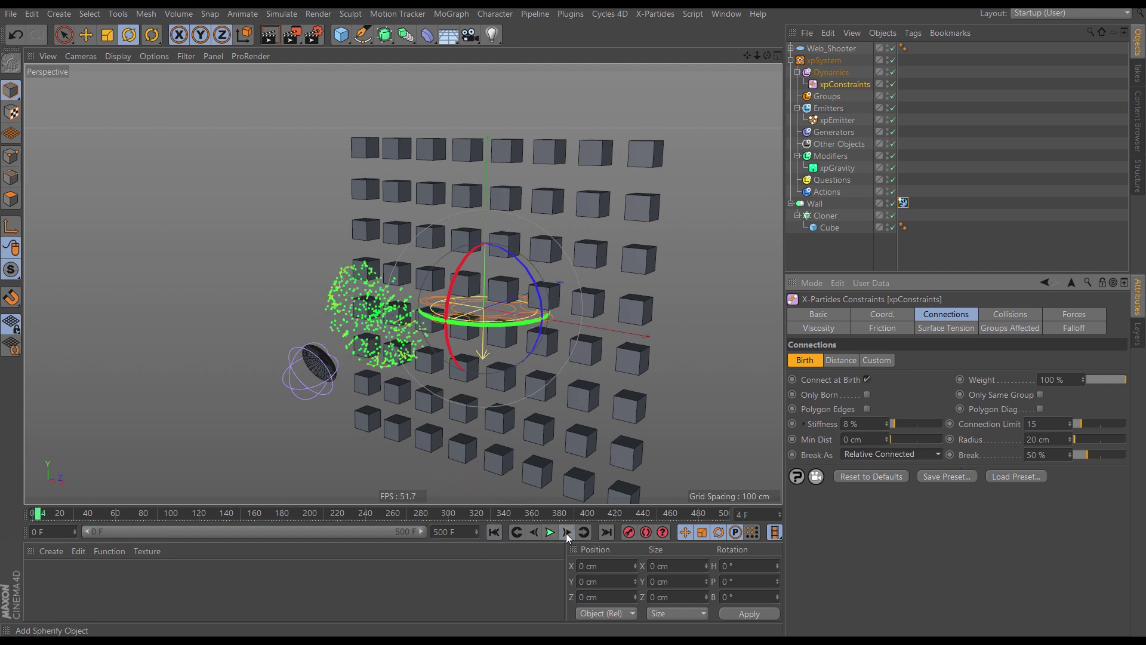
Set the connections' Break value to 500%, rewind and advance frame by frame to frame 5
{"action": "left_click", "coordinate": [1028, 456]}
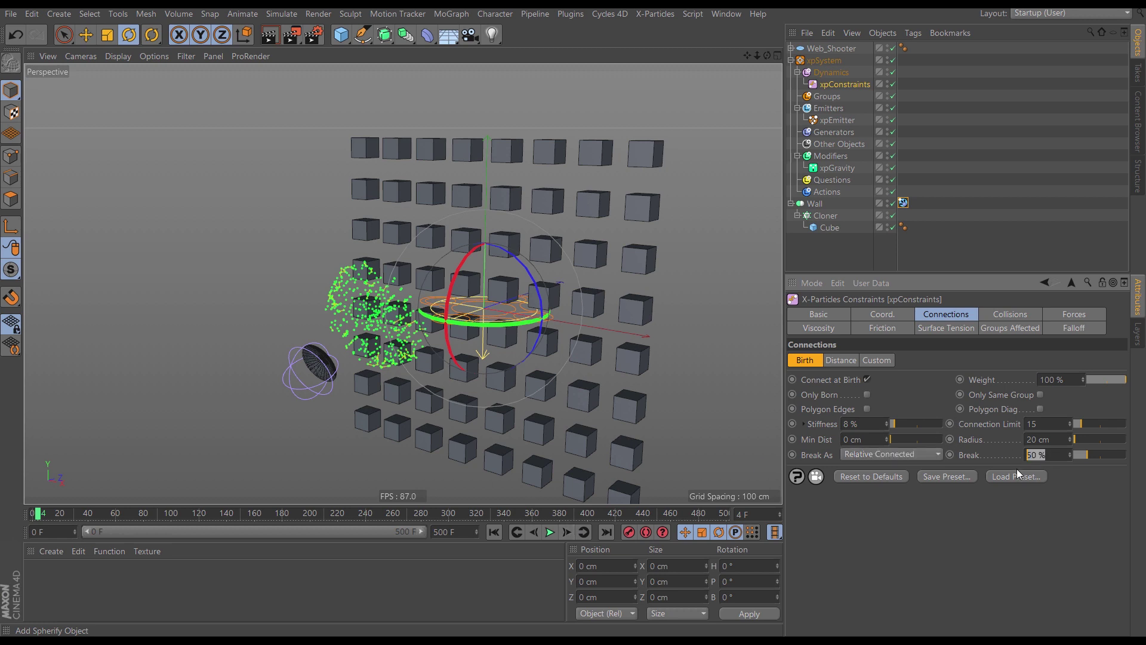
{"action": "type", "text": "500"}
{"action": "key", "text": "Return"}
{"action": "left_click", "coordinate": [495, 533]}
{"action": "left_click", "coordinate": [568, 531]}
{"action": "left_click", "coordinate": [566, 531]}
{"action": "left_click", "coordinate": [565, 530]}
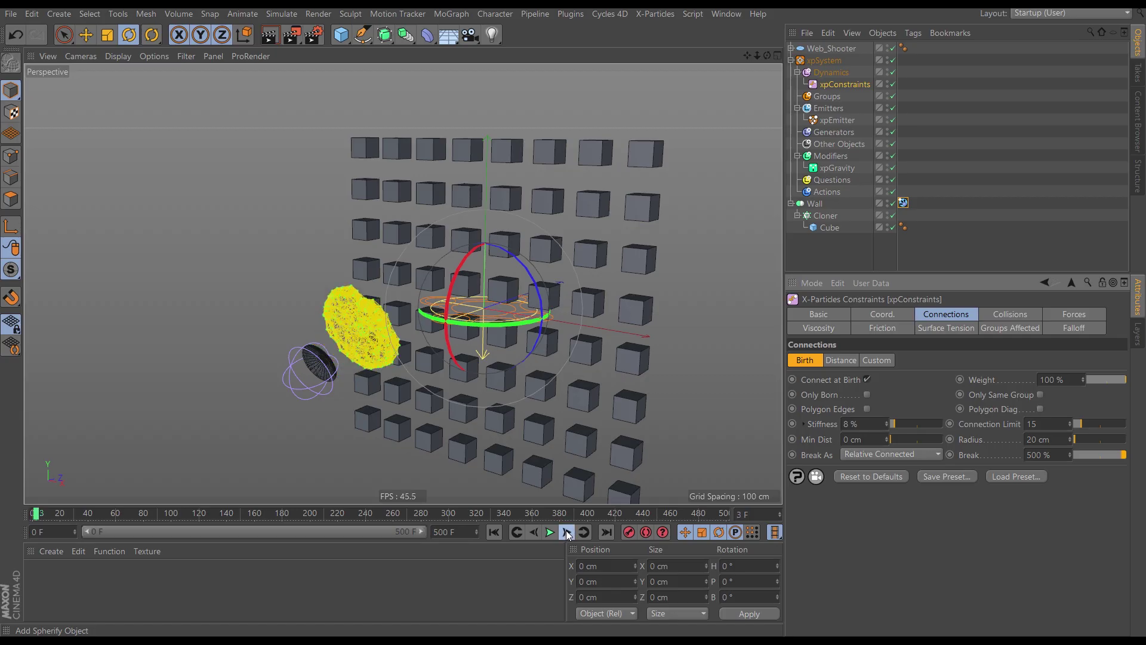
{"action": "left_click", "coordinate": [566, 530]}
{"action": "left_click", "coordinate": [566, 530]}
Examine the particle connections up close at frame 5, and again at frame 1 after rewinding
{"action": "right_click_drag", "start_coordinate": [370, 308], "coordinate": [428, 303], "text": "alt"}
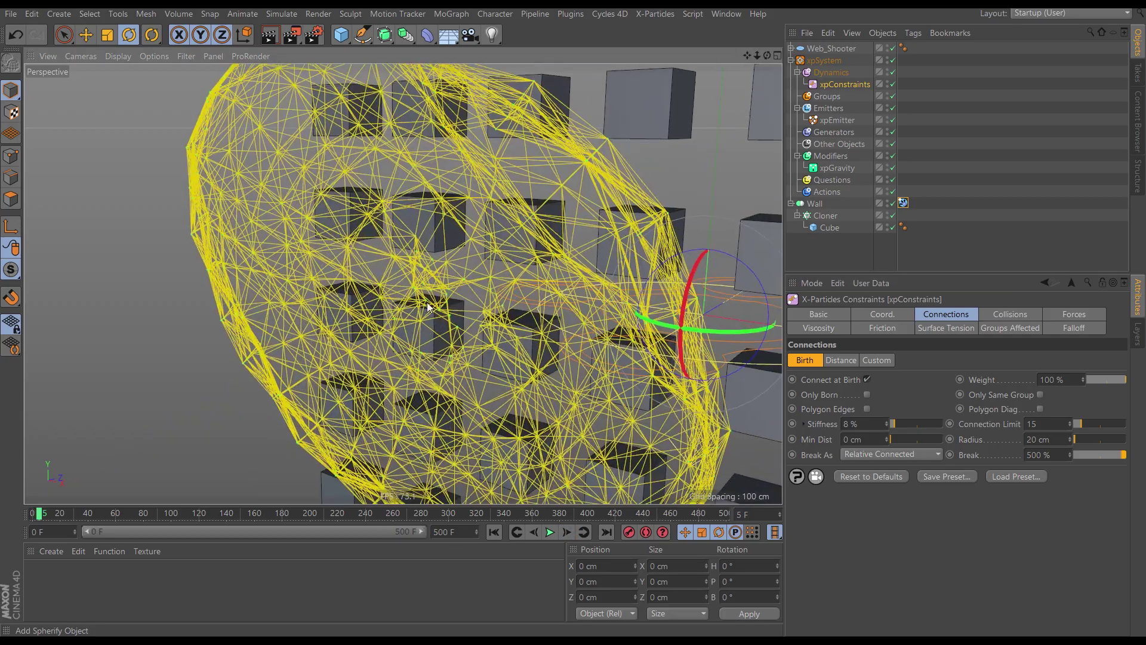
{"action": "left_click_drag", "start_coordinate": [427, 302], "coordinate": [456, 268], "text": "alt"}
{"action": "right_click_drag", "start_coordinate": [456, 267], "coordinate": [492, 261], "text": "alt"}
{"action": "left_click_drag", "start_coordinate": [492, 260], "coordinate": [484, 276], "text": "alt"}
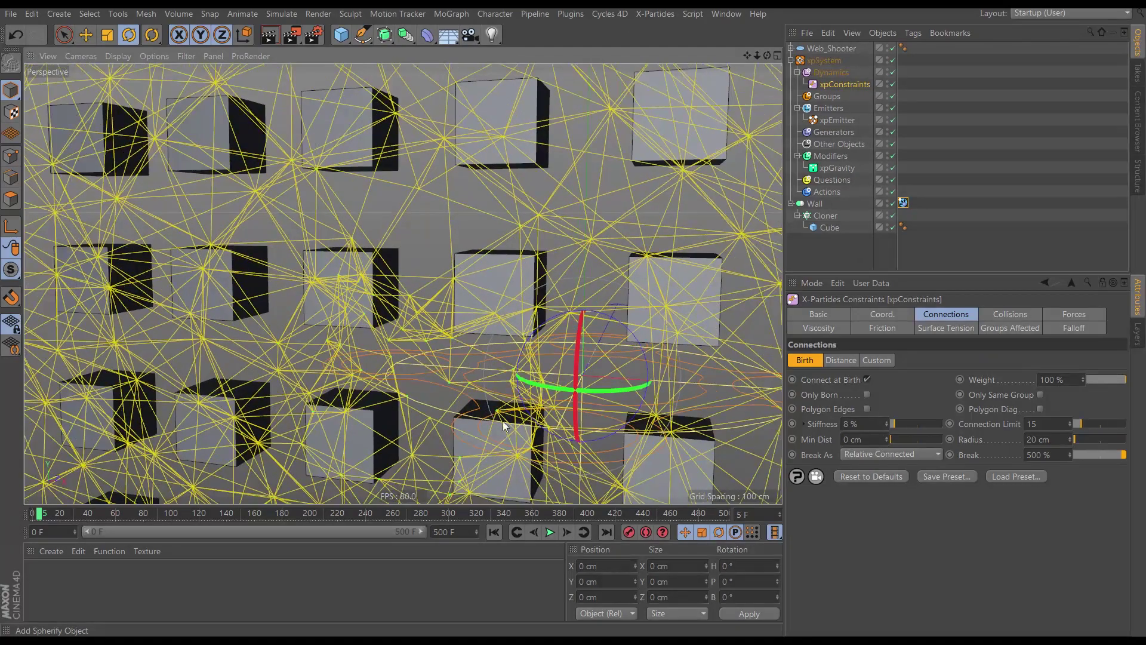
{"action": "left_click", "coordinate": [494, 531]}
{"action": "left_click", "coordinate": [565, 532]}
{"action": "left_click_drag", "start_coordinate": [451, 382], "coordinate": [423, 306], "text": "alt"}
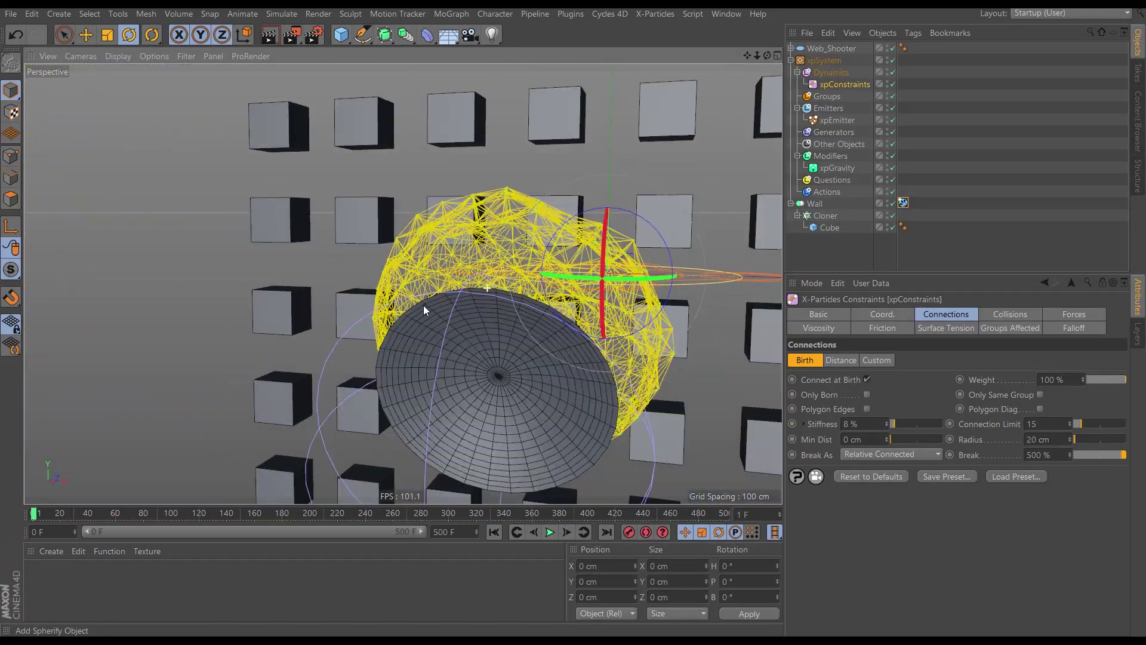
{"action": "right_click_drag", "start_coordinate": [424, 306], "coordinate": [421, 305], "text": "alt"}
{"action": "left_click_drag", "start_coordinate": [548, 295], "coordinate": [486, 261], "text": "alt"}
{"action": "right_click_drag", "start_coordinate": [532, 260], "coordinate": [657, 236], "text": "alt"}
{"action": "mouse_move", "coordinate": [559, 276]}
{"action": "left_mouse_down", "text": "alt"}
{"action": "mouse_move", "coordinate": [593, 264]}
{"action": "mouse_move", "coordinate": [568, 277]}
{"action": "left_mouse_up", "text": "alt"}
{"action": "right_click_drag", "start_coordinate": [568, 277], "coordinate": [604, 274], "text": "alt"}
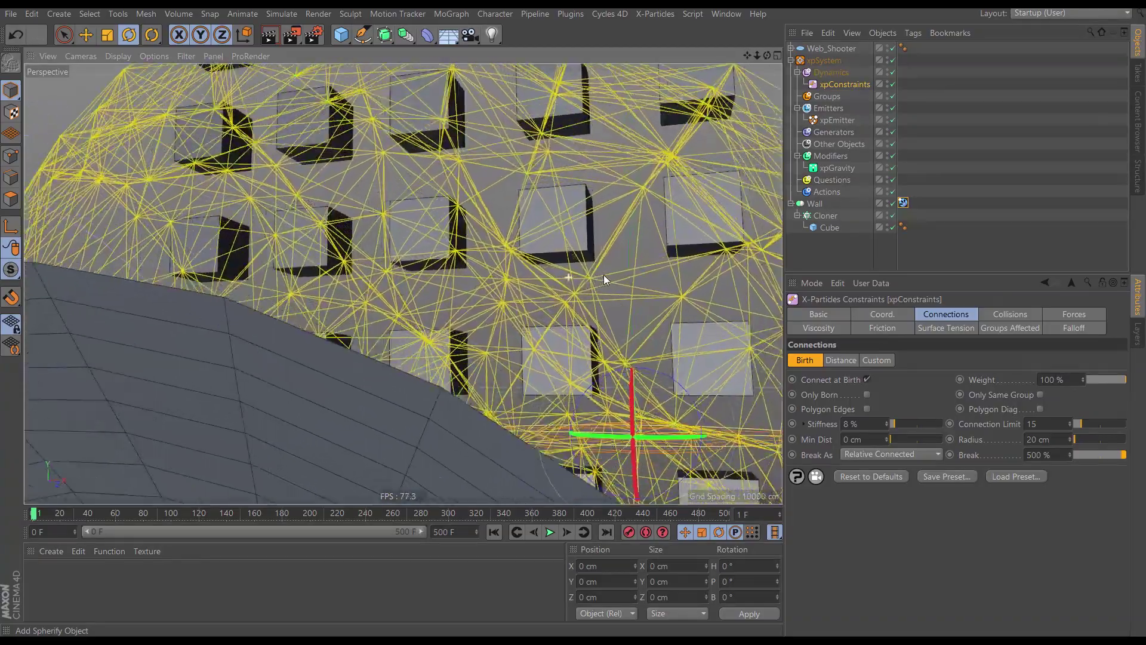
{"action": "left_click_drag", "start_coordinate": [604, 274], "coordinate": [581, 303], "text": "alt"}
{"action": "right_click_drag", "start_coordinate": [580, 303], "coordinate": [617, 313], "text": "alt"}
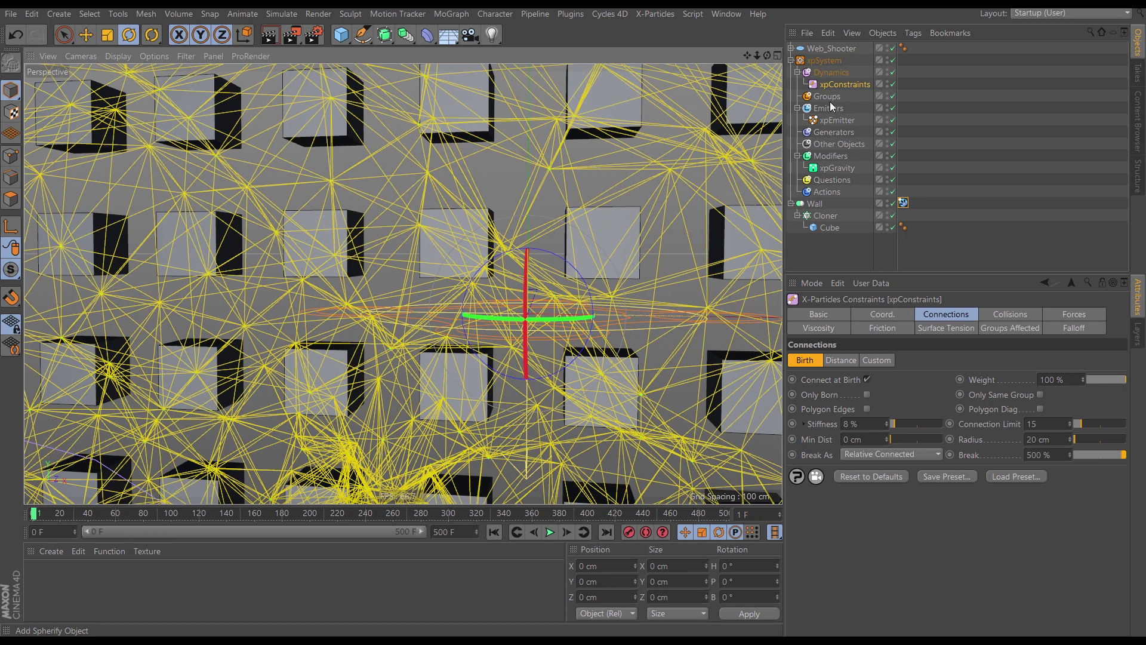
Display the xpEmitter's particles as Circle (Filled) in magenta with hue 304°, and rerun the shot to frame 1
{"action": "left_click", "coordinate": [838, 120]}
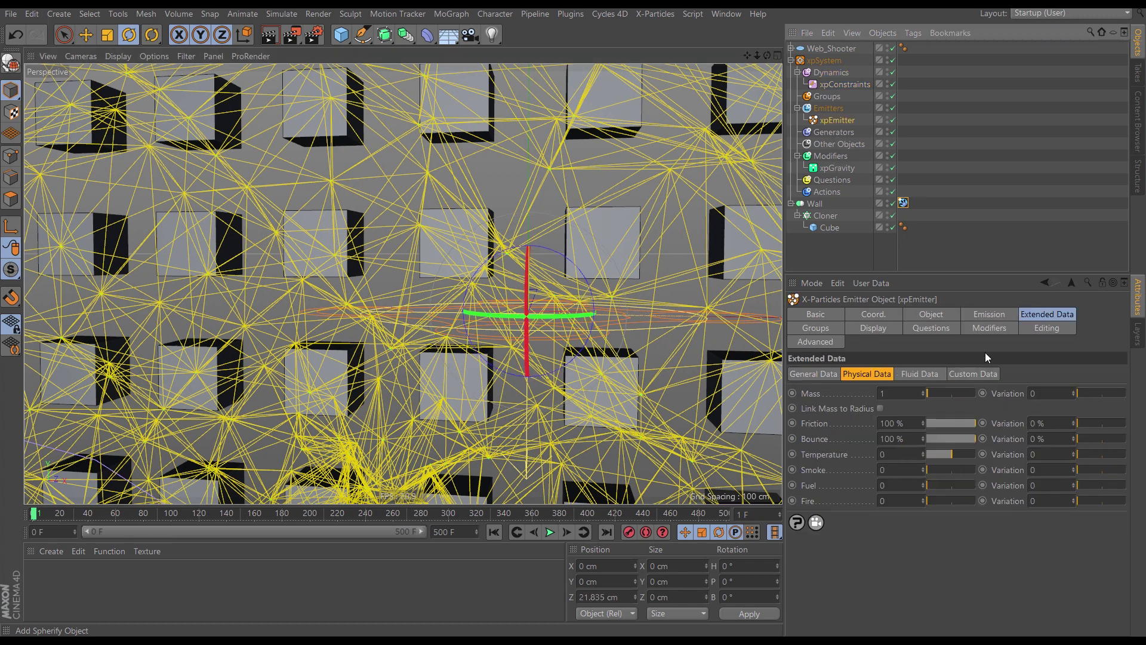
{"action": "left_click", "coordinate": [852, 330]}
{"action": "left_click", "coordinate": [900, 542]}
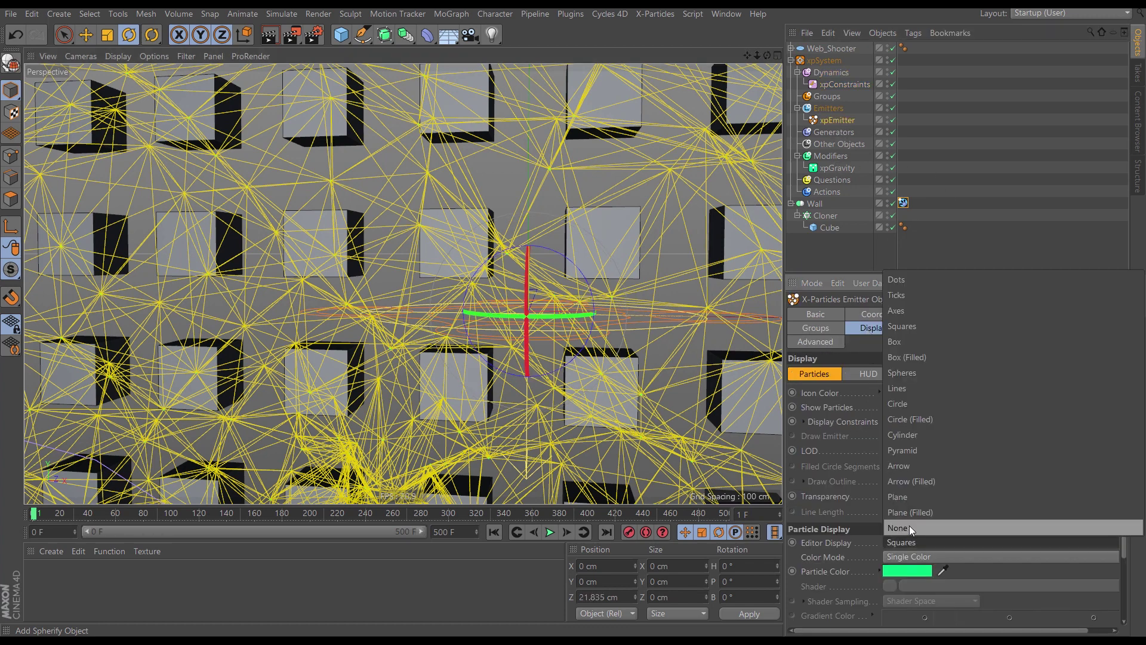
{"action": "left_click", "coordinate": [920, 421]}
{"action": "left_click", "coordinate": [894, 570]}
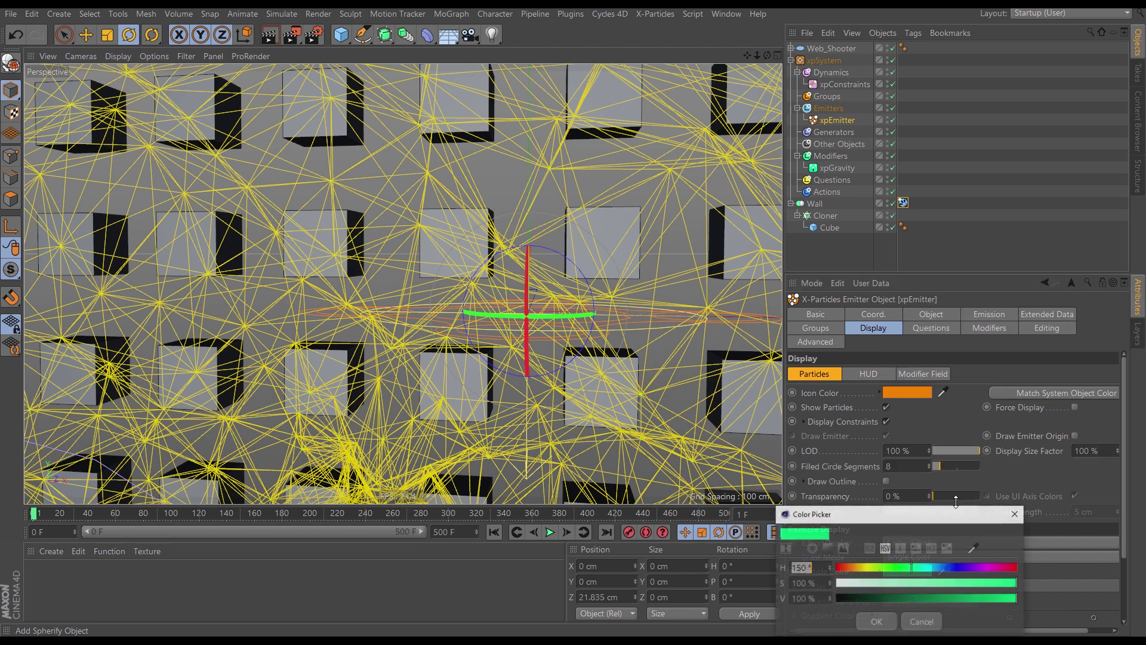
{"action": "left_click_drag", "start_coordinate": [983, 567], "coordinate": [990, 567]}
{"action": "left_click", "coordinate": [875, 622]}
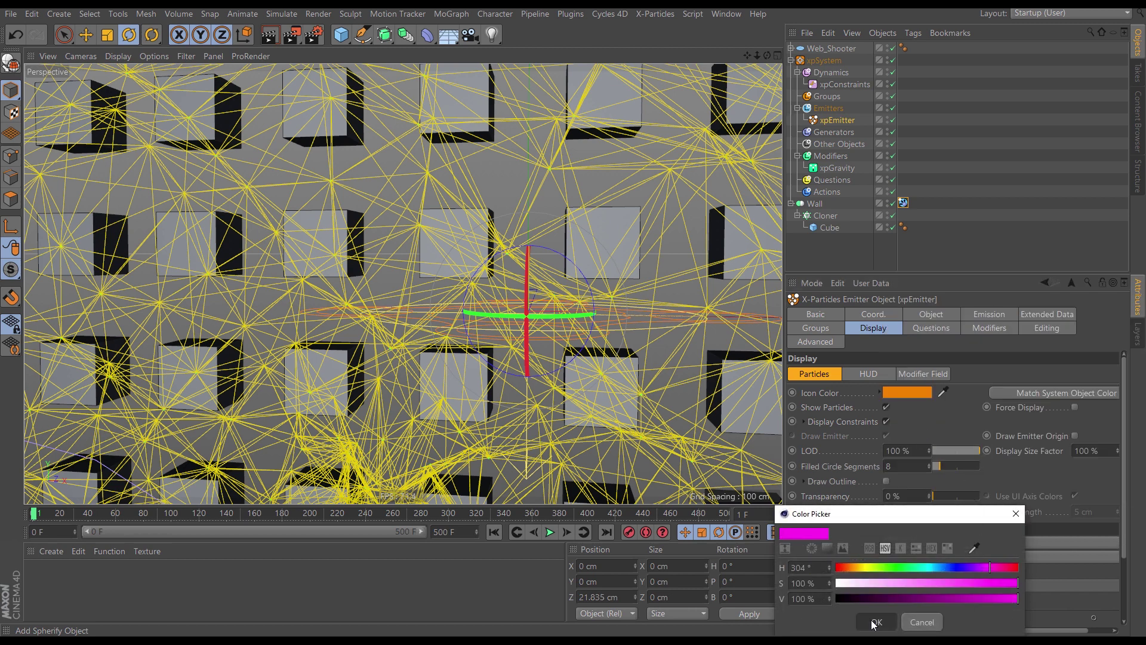
{"action": "left_click", "coordinate": [493, 533]}
{"action": "left_click", "coordinate": [563, 533]}
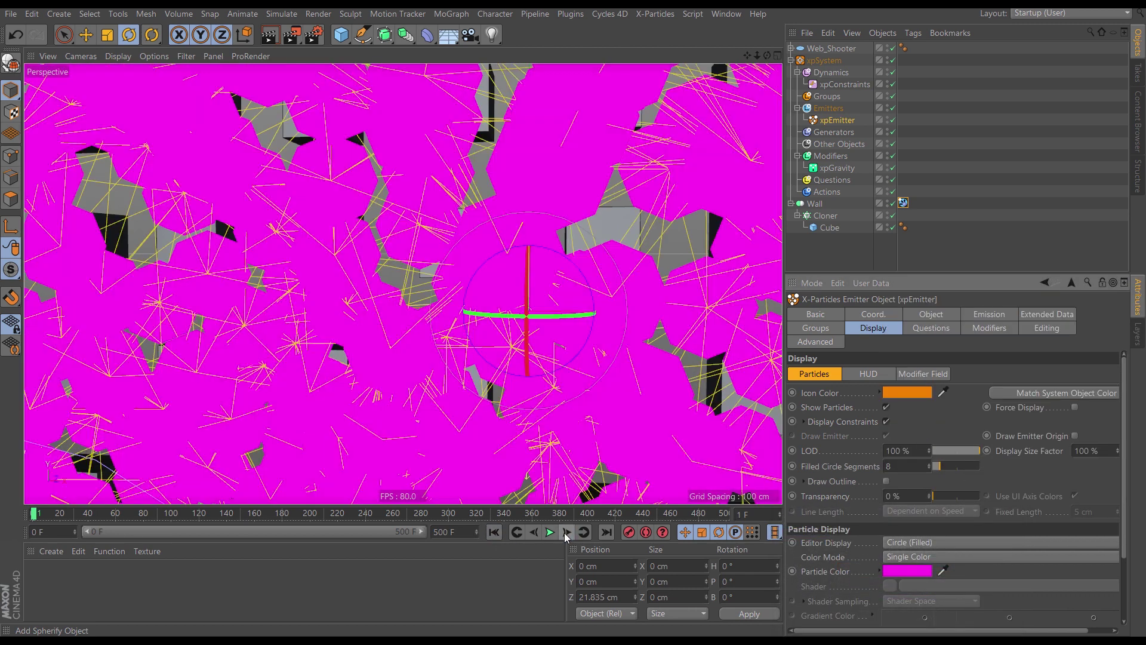
Set the xpEmitter's particle radius to 1 cm, adjust the viewport display mode, and rerun the shot to frame 1
{"action": "right_click_drag", "start_coordinate": [600, 320], "coordinate": [561, 346], "text": "alt"}
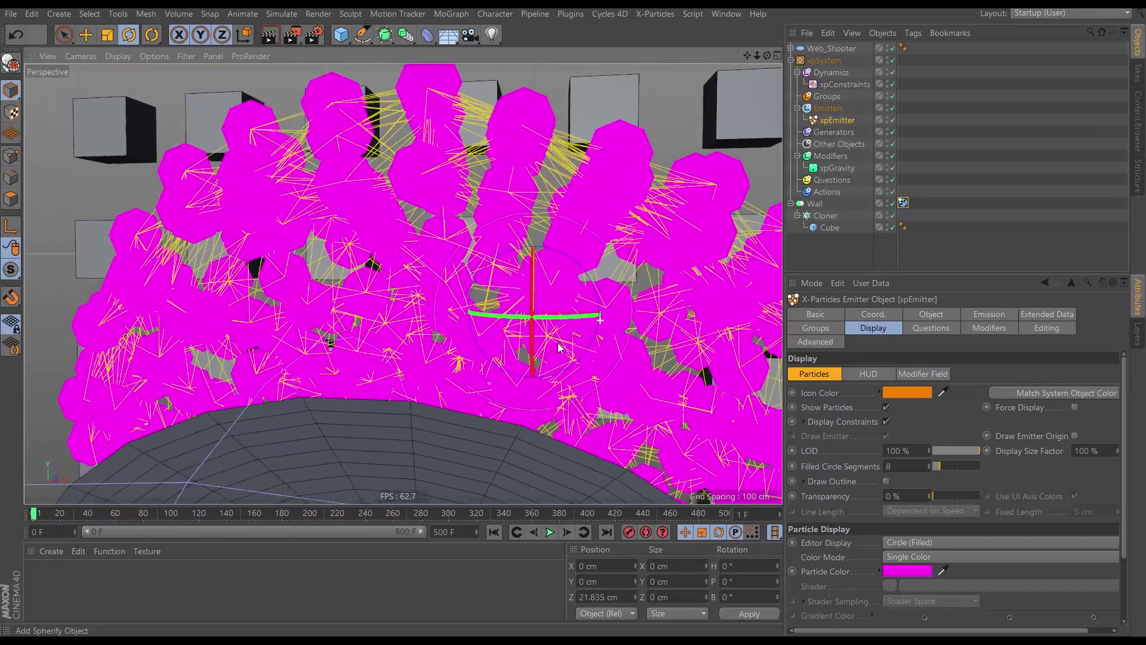
{"action": "left_click", "coordinate": [927, 313]}
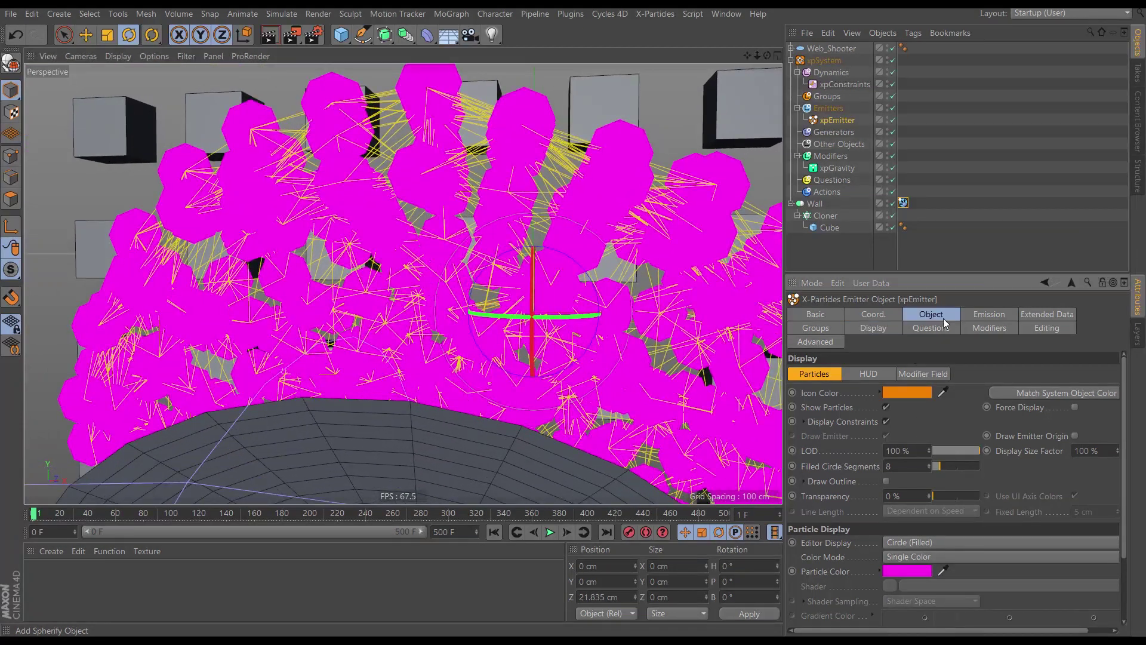
{"action": "left_click", "coordinate": [975, 315]}
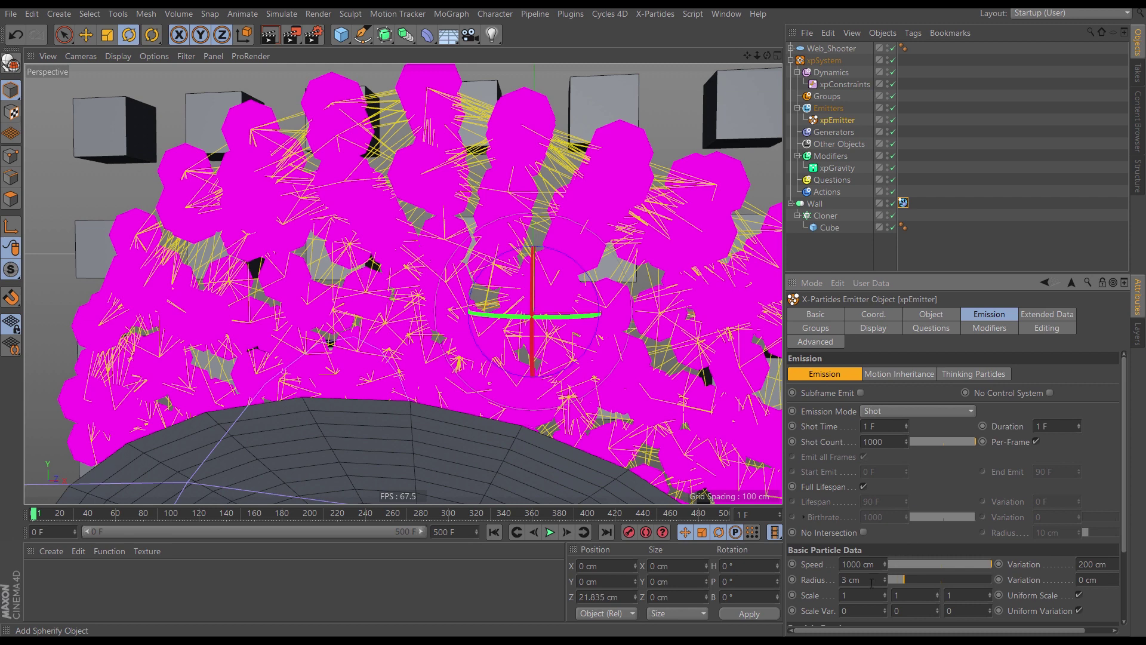
{"action": "type", "text": "1"}
{"action": "key", "text": "Return"}
{"action": "left_click", "coordinate": [153, 56]}
{"action": "left_click", "coordinate": [172, 219]}
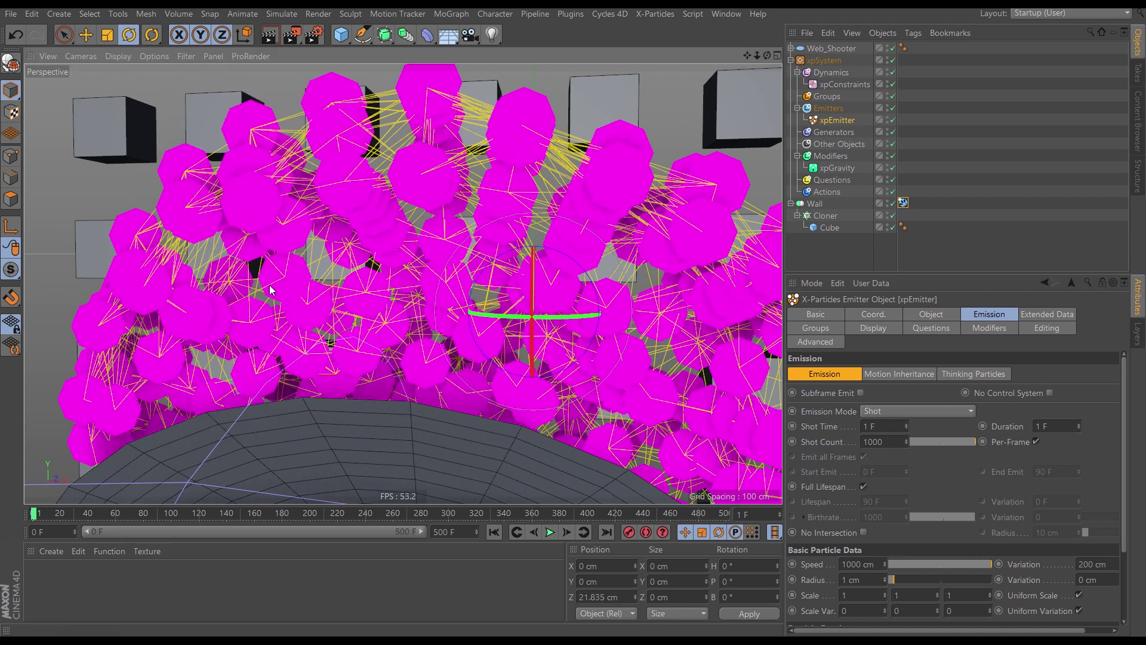
{"action": "left_click", "coordinate": [495, 531]}
{"action": "left_click", "coordinate": [568, 532]}
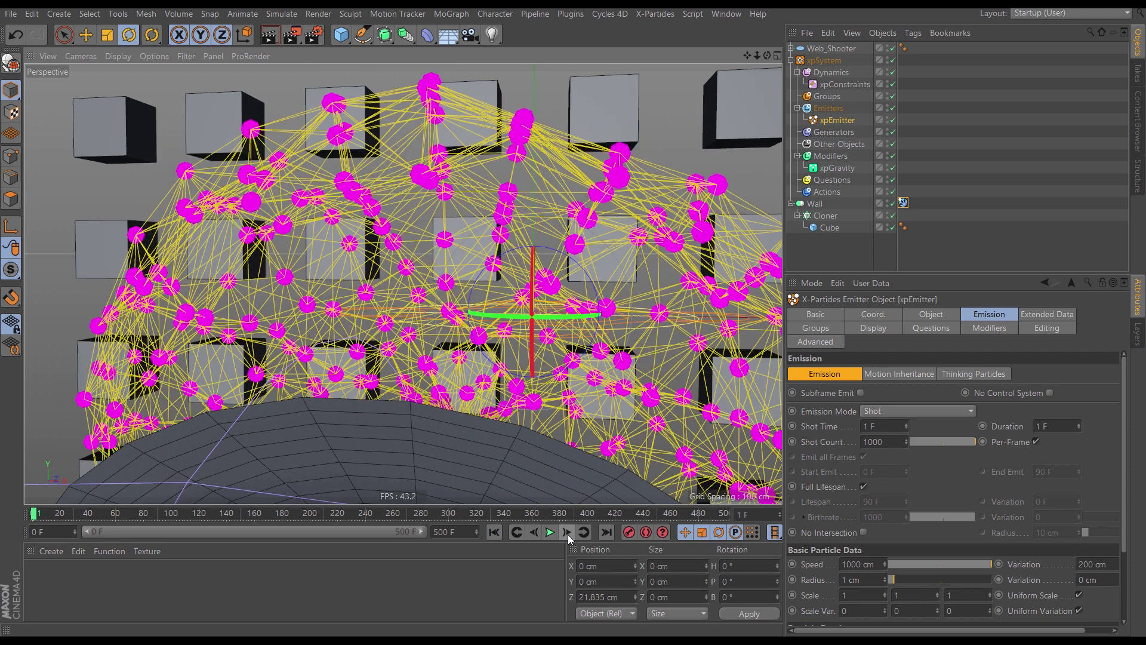
Examine how the connections link neighbouring particles up close, and replay the shot against the whole wall with the xpConstraints selected
{"action": "left_click_drag", "start_coordinate": [599, 351], "coordinate": [539, 296], "text": "alt"}
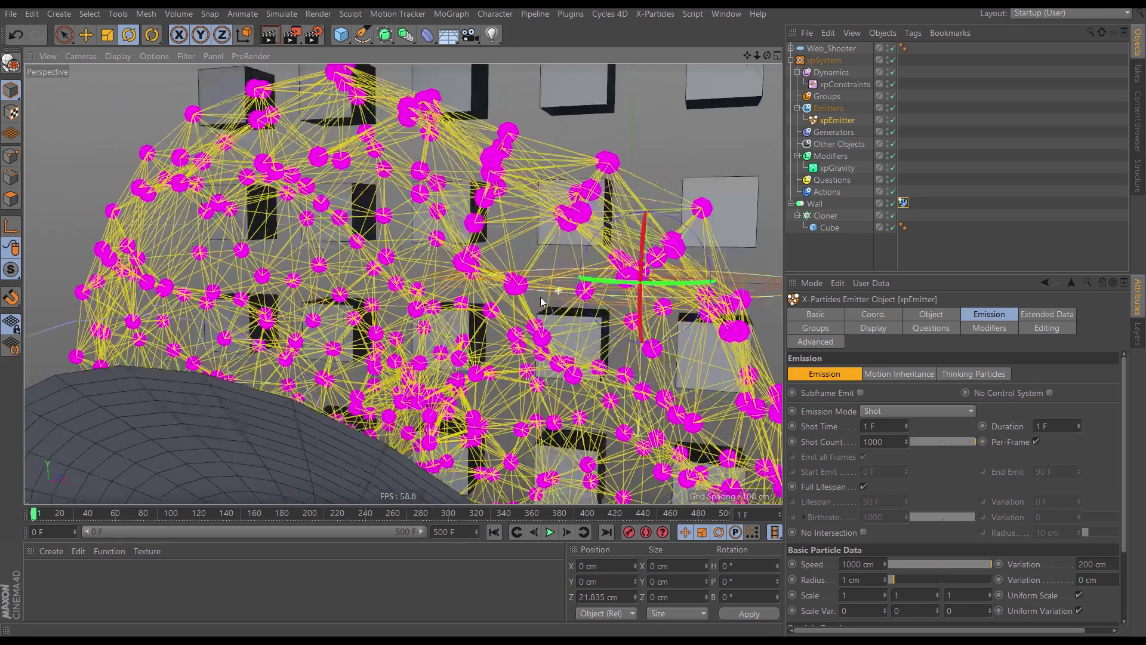
{"action": "left_click", "coordinate": [850, 86]}
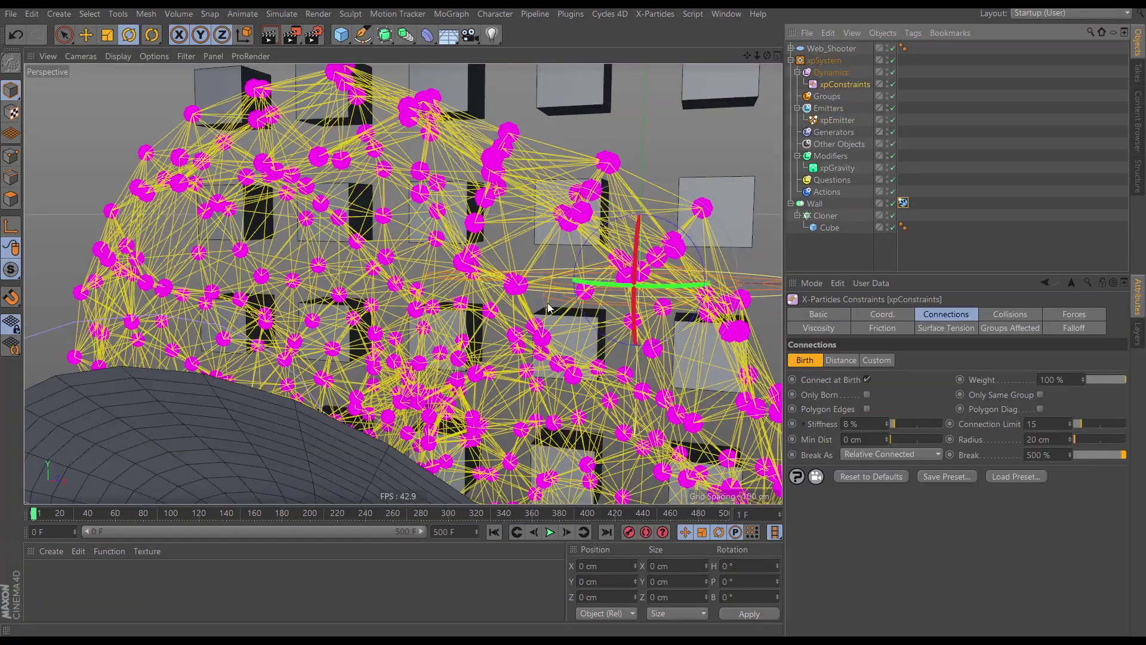
{"action": "right_click_drag", "start_coordinate": [558, 244], "coordinate": [596, 302], "text": "alt"}
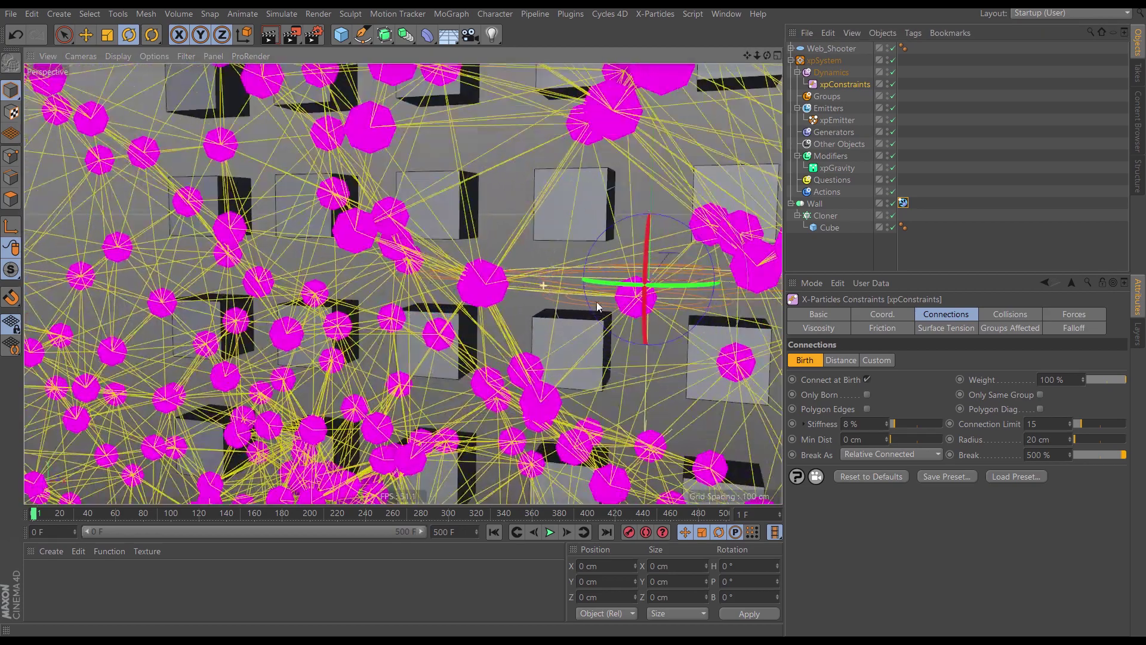
{"action": "left_click_drag", "start_coordinate": [572, 302], "coordinate": [574, 306], "text": "alt"}
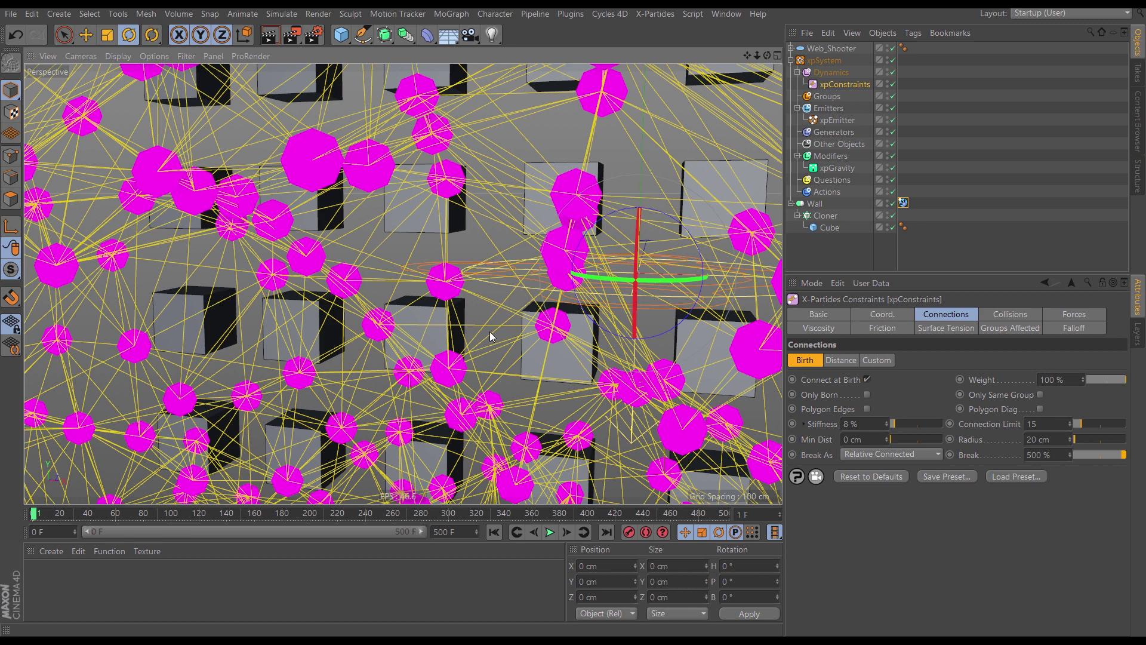
{"action": "right_click_drag", "start_coordinate": [529, 335], "coordinate": [521, 380], "text": "alt"}
{"action": "mouse_move", "coordinate": [482, 332]}
{"action": "left_mouse_down", "text": "alt"}
{"action": "mouse_move", "coordinate": [438, 333]}
{"action": "mouse_move", "coordinate": [373, 311]}
{"action": "mouse_move", "coordinate": [475, 324]}
{"action": "mouse_move", "coordinate": [364, 303]}
{"action": "left_mouse_up", "text": "alt"}
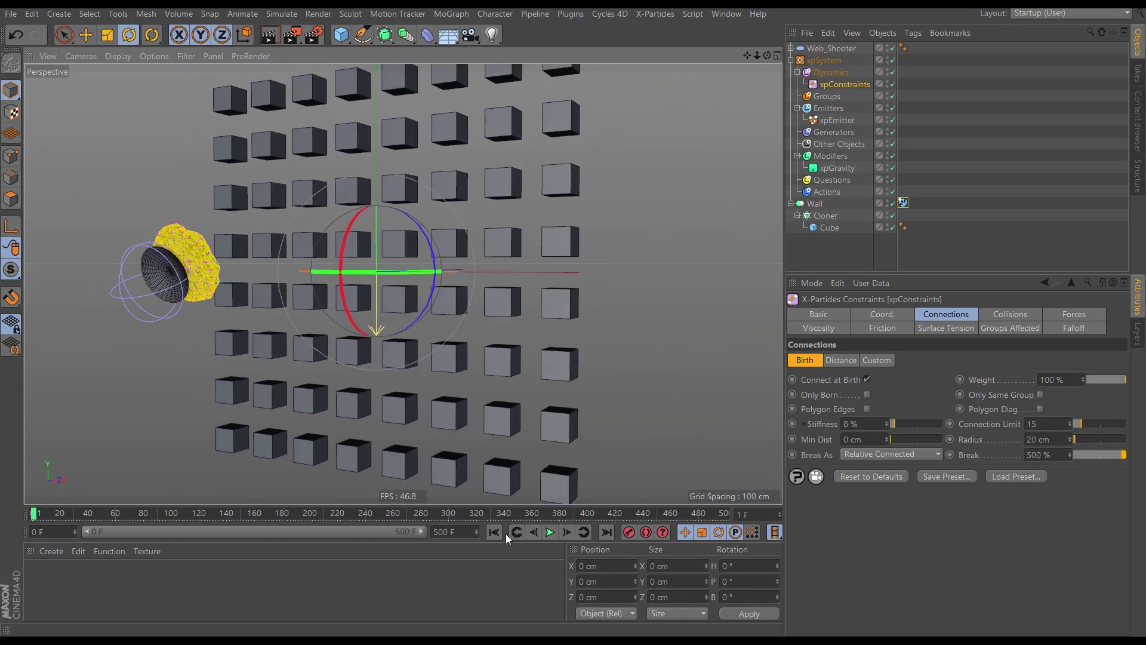
{"action": "left_click", "coordinate": [550, 533]}
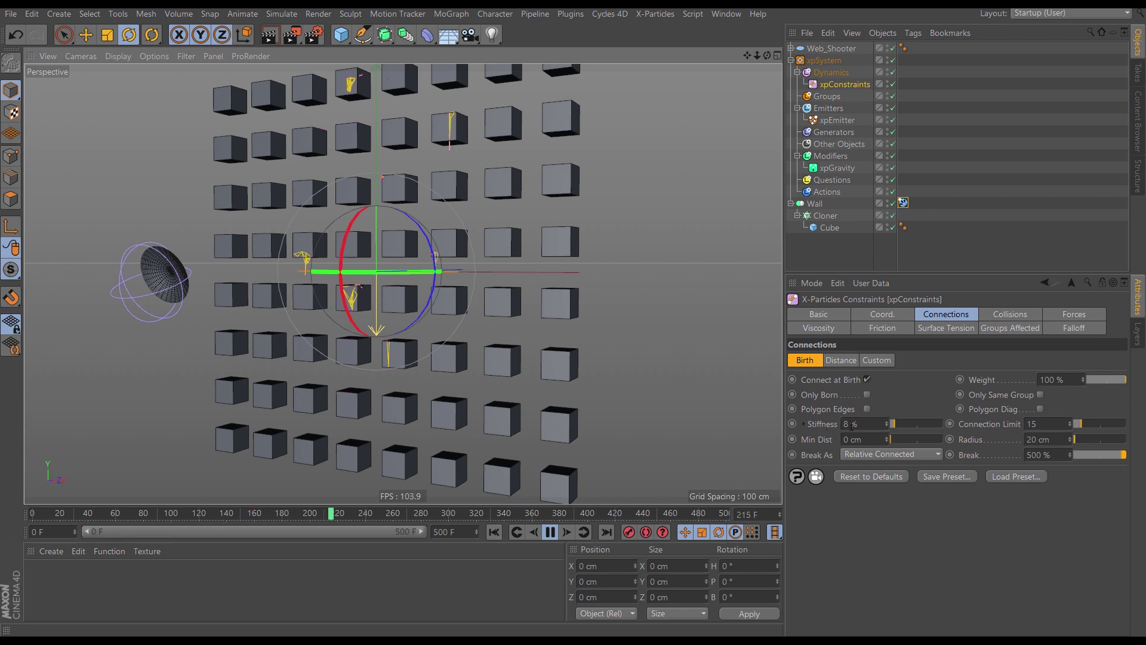
{"action": "left_click", "coordinate": [495, 532]}
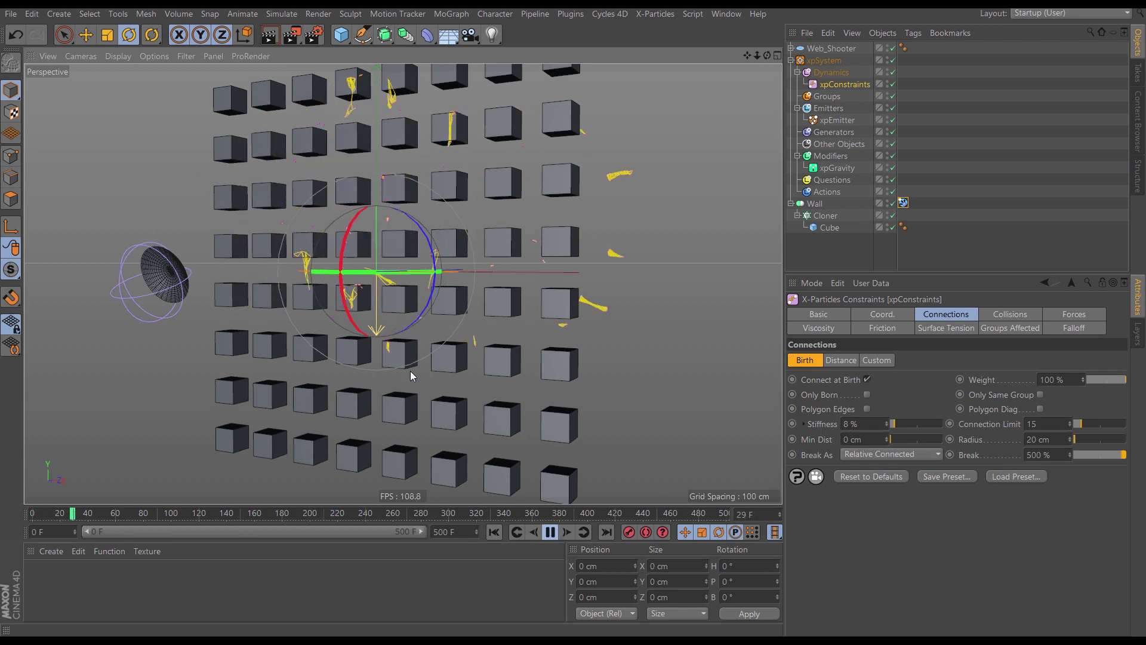
Try Break values of 1000% and 2000% for the connections, replaying the shot from the first frame after each
{"action": "left_click", "coordinate": [1031, 455]}
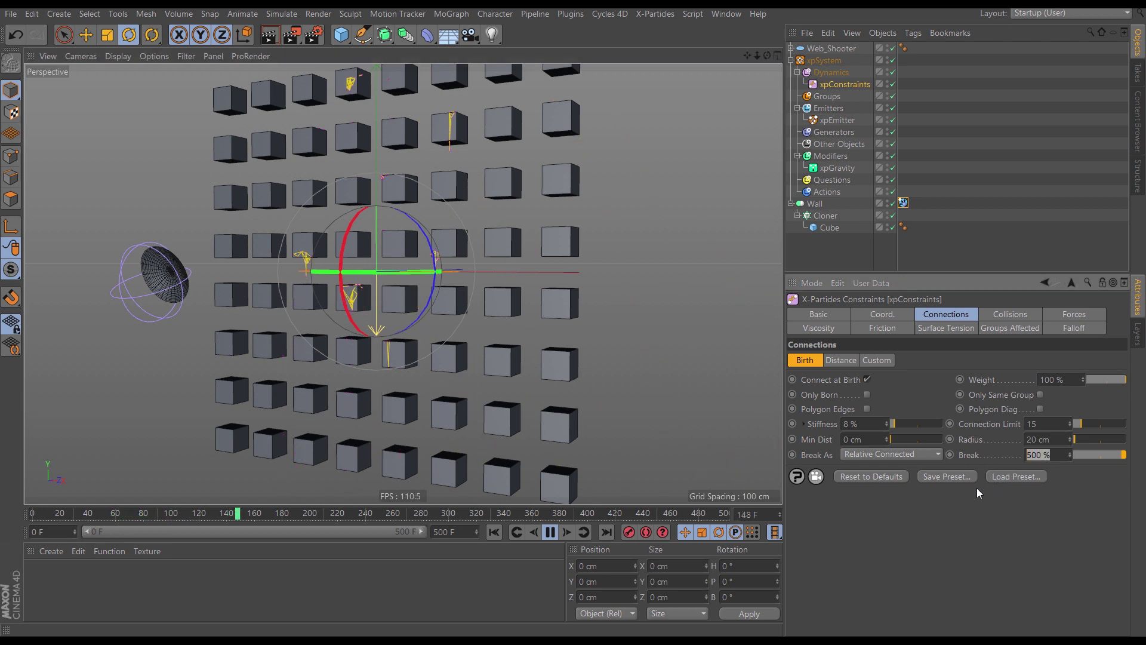
{"action": "type", "text": "1000"}
{"action": "key", "text": "Return"}
{"action": "left_click", "coordinate": [493, 531]}
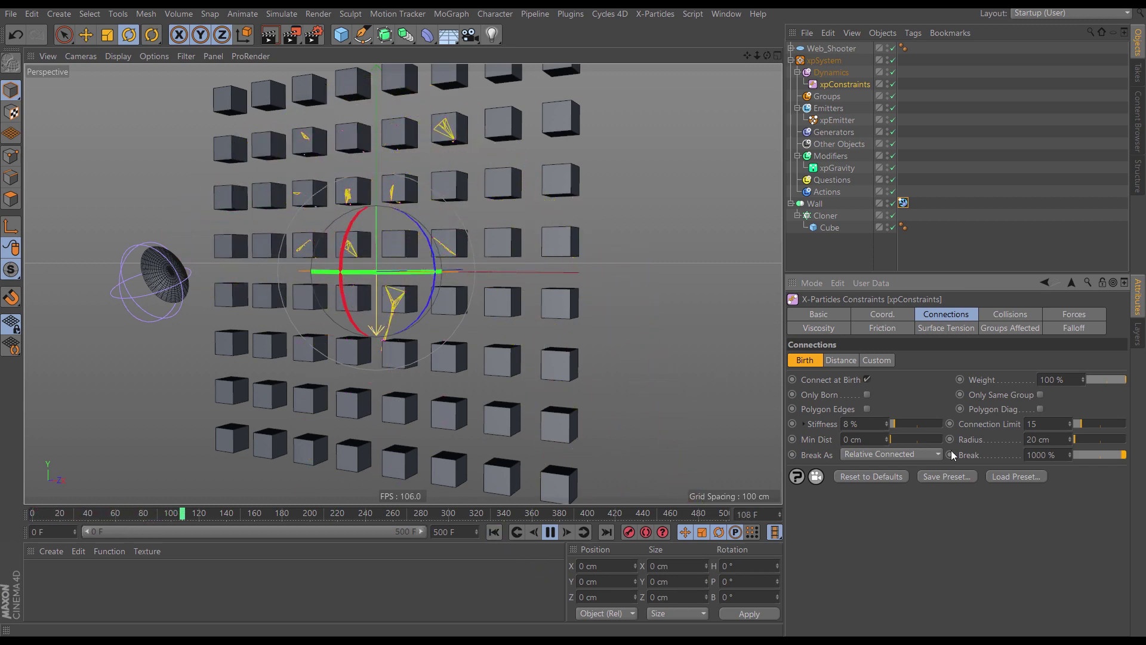
{"action": "left_click_drag", "start_coordinate": [1057, 456], "coordinate": [1009, 476]}
{"action": "type", "text": "2000"}
{"action": "key", "text": "Return"}
{"action": "left_click", "coordinate": [493, 532]}
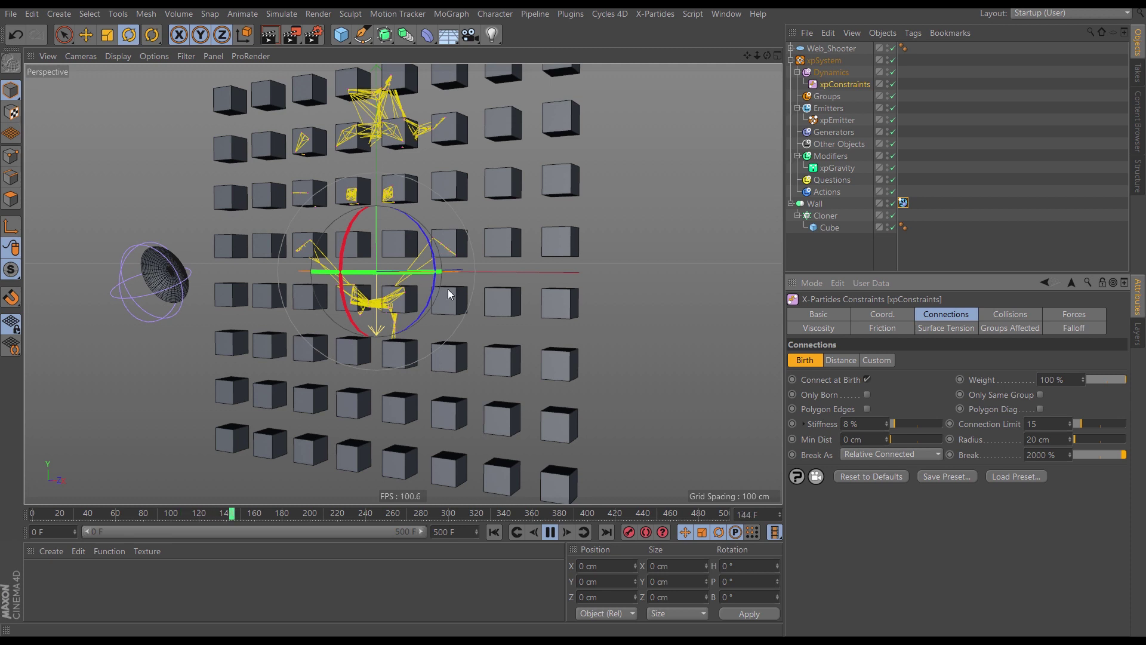
Try a Break value of 4000% for the connections and replay the shot from the first frame
{"action": "left_click", "coordinate": [1040, 455]}
{"action": "type", "text": "4000"}
{"action": "key", "text": "Return"}
{"action": "left_click", "coordinate": [493, 532]}
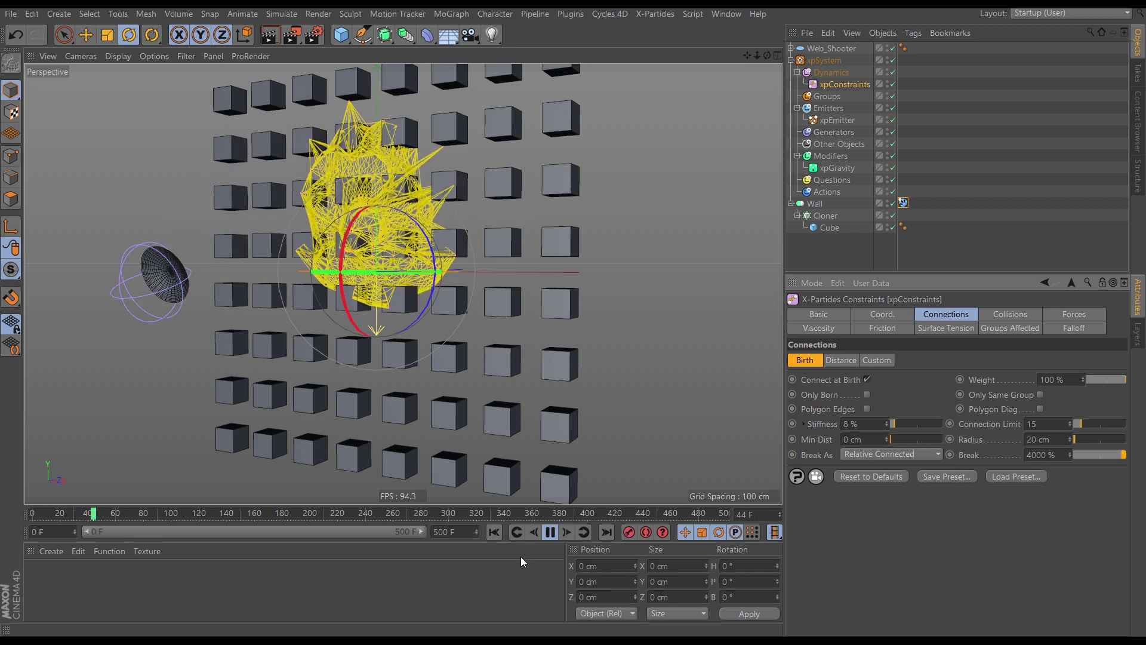
Set the connections' Break value to 3000%
{"action": "double_click", "coordinate": [1061, 454]}
{"action": "type", "text": "3000"}
{"action": "key", "text": "Return"}
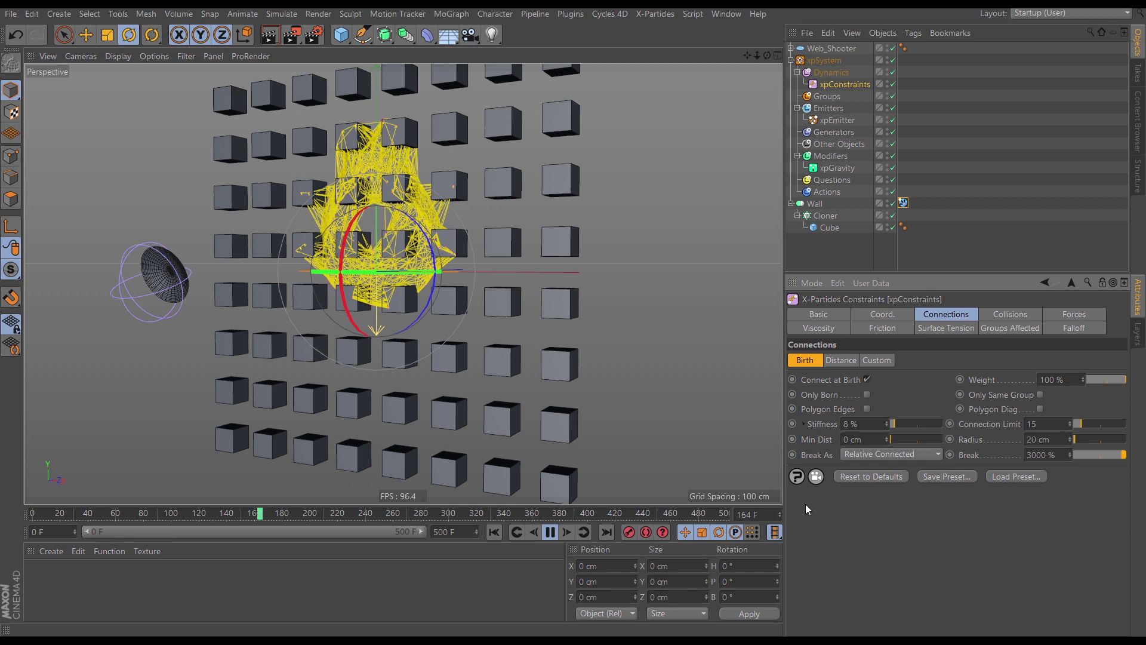
Replay the shot from the first frame, set the connections' Stiffness to 7%, and replay it
{"action": "left_click", "coordinate": [493, 531]}
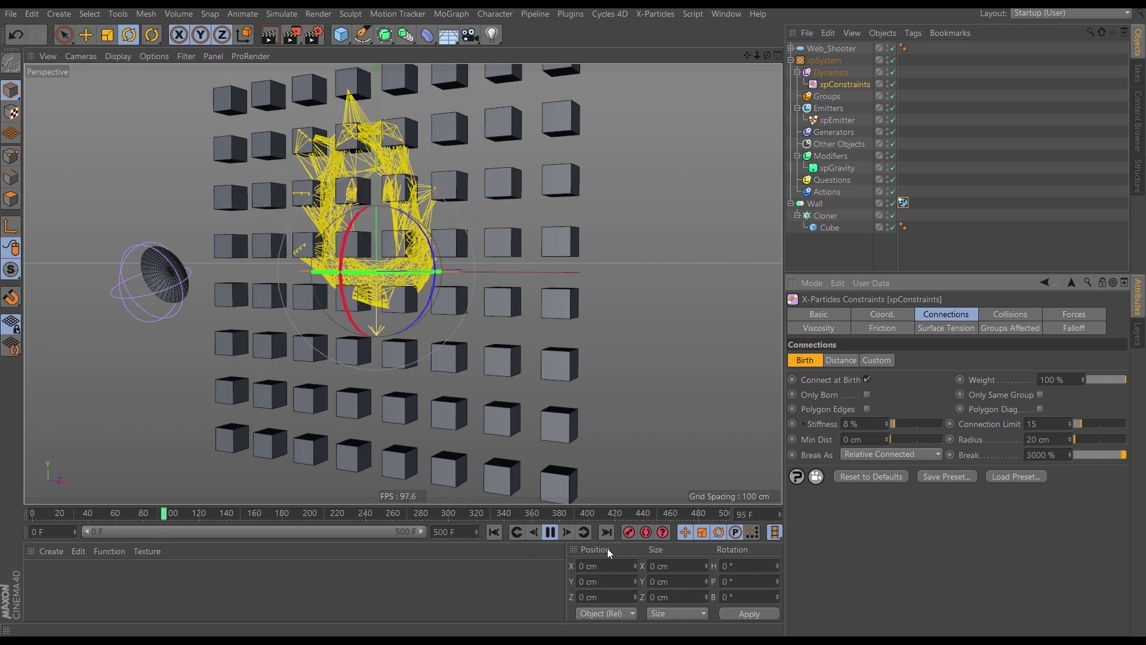
{"action": "left_click", "coordinate": [887, 426]}
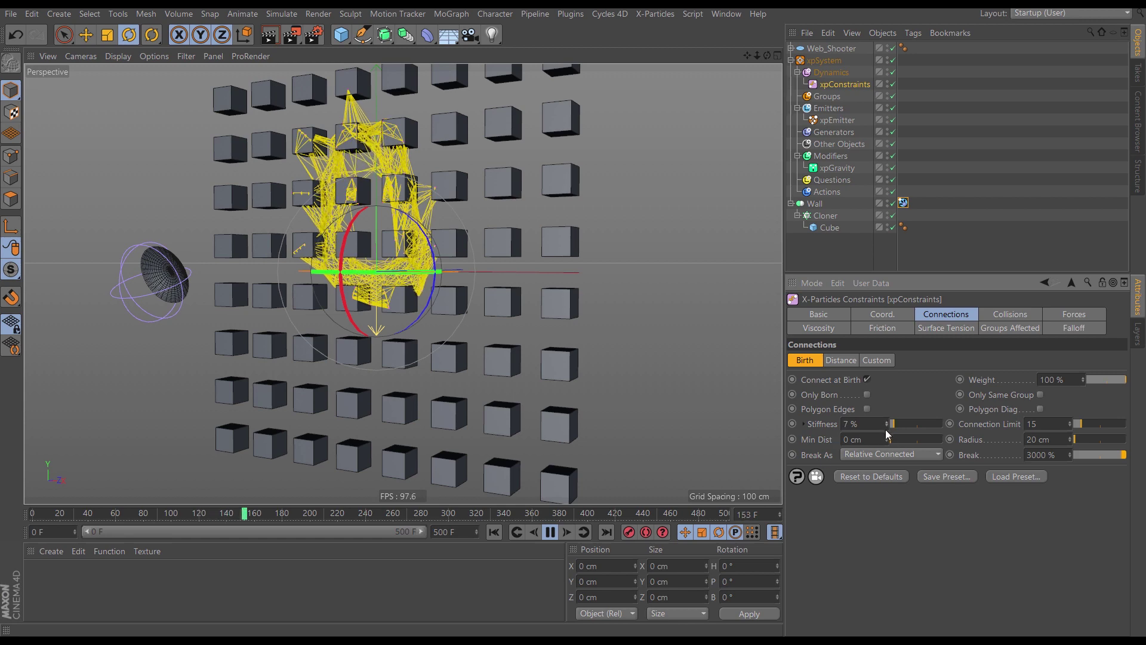
{"action": "left_click", "coordinate": [494, 532]}
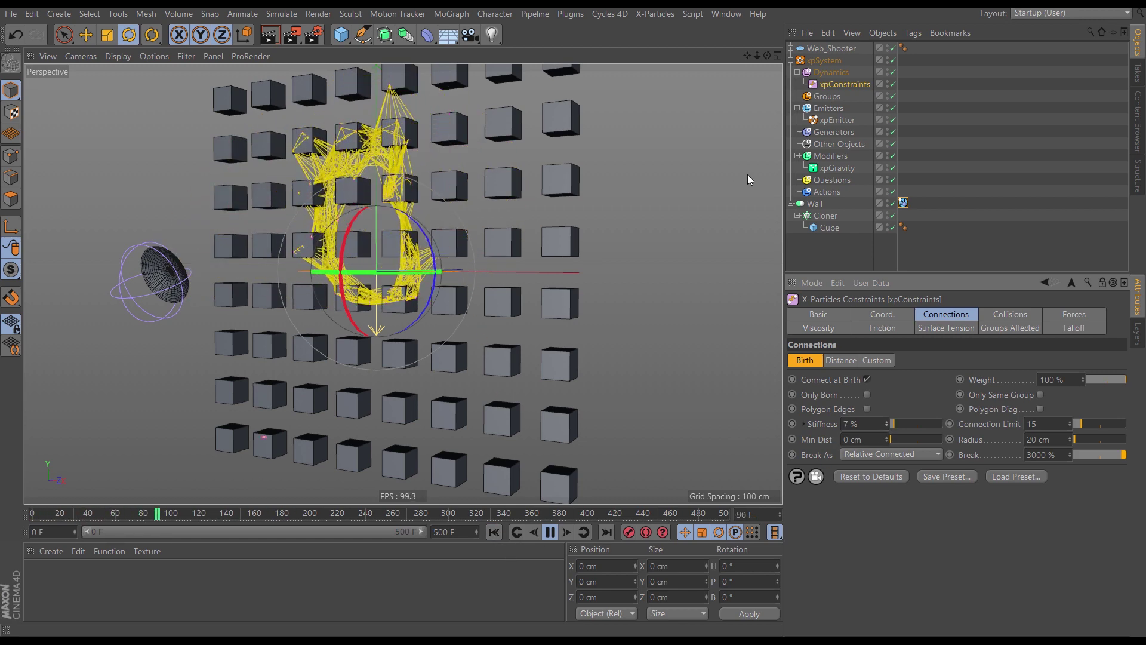
Set the xpGravity modifier's Gravity Strength to 950 cm and replay the shot from the first frame
{"action": "left_click", "coordinate": [829, 170]}
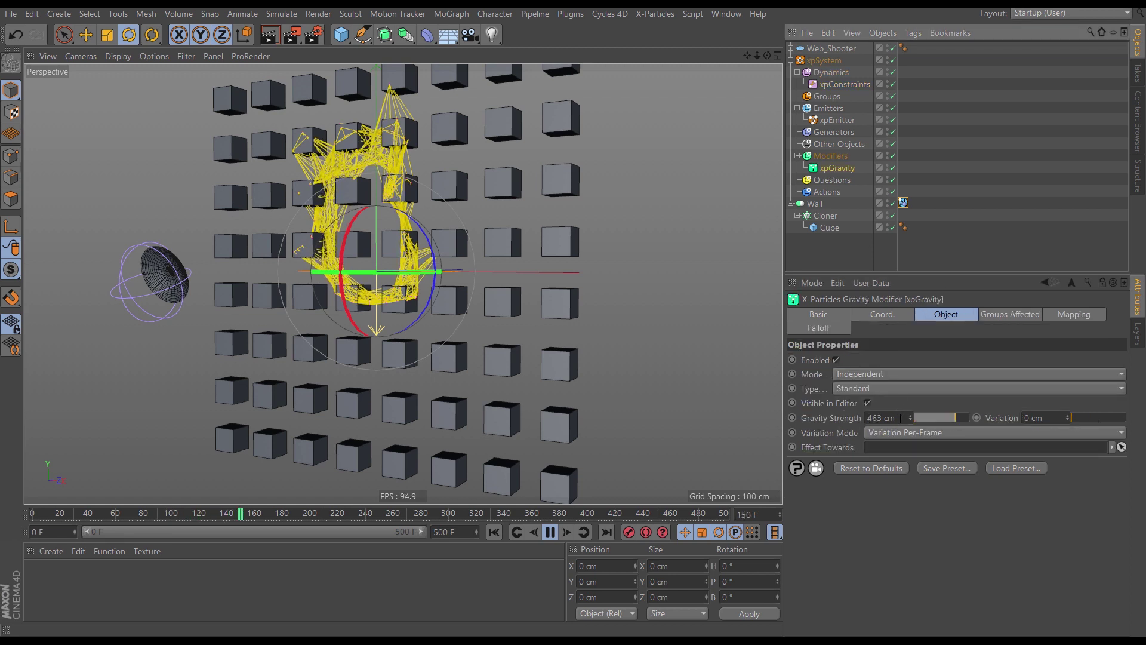
{"action": "left_click", "coordinate": [862, 472]}
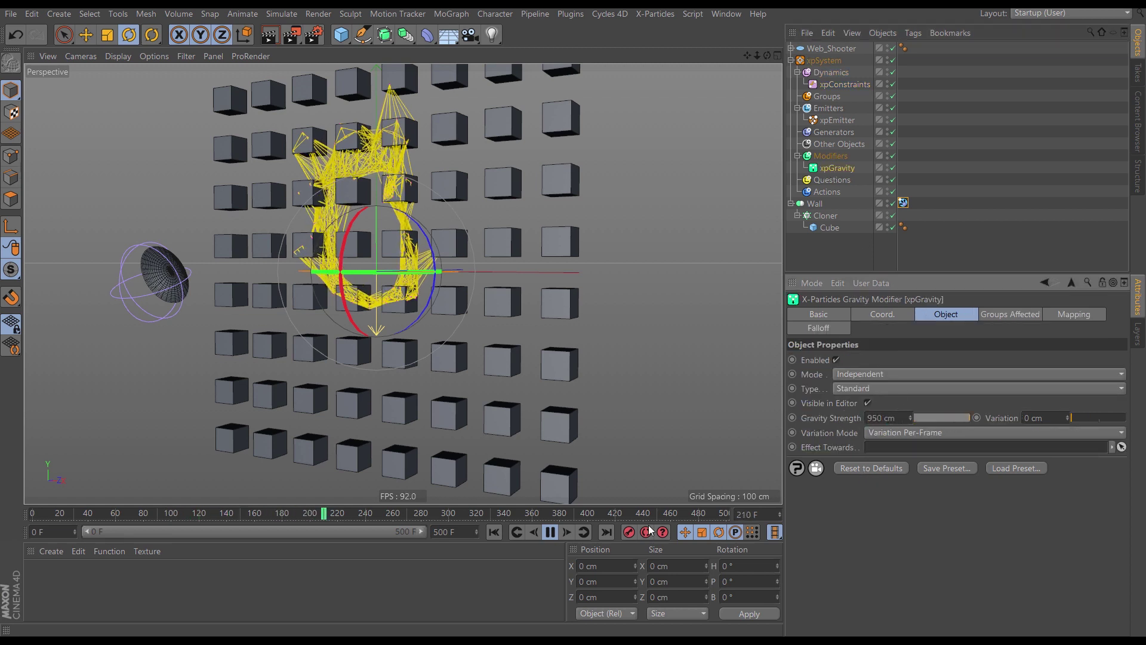
{"action": "left_click", "coordinate": [493, 532]}
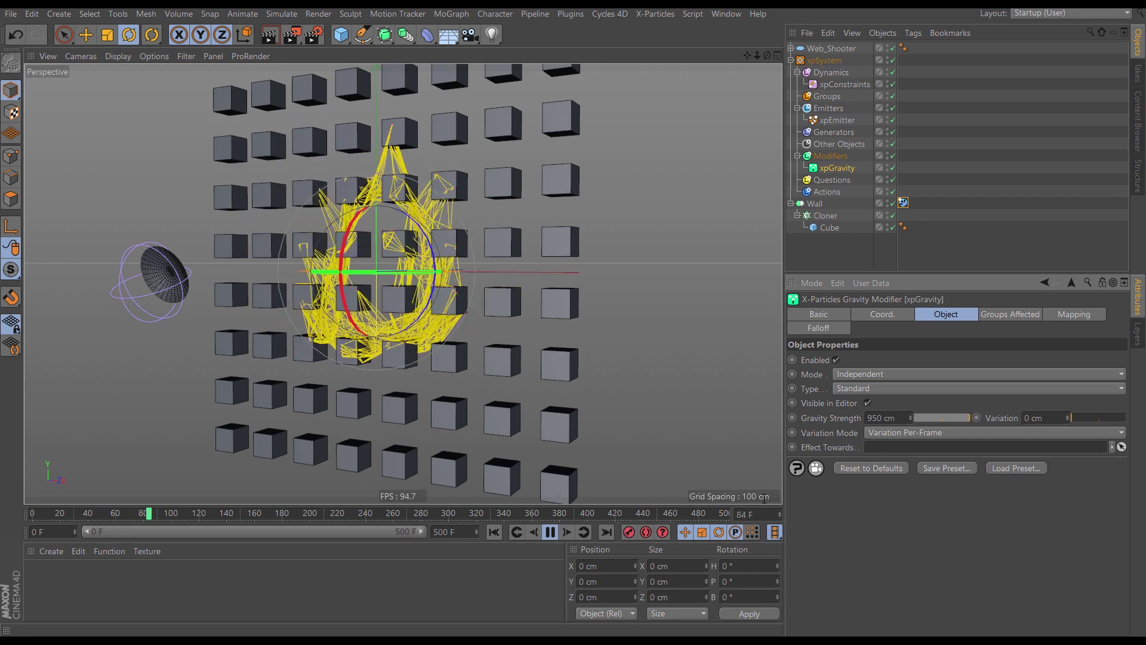
Set the xpConstraints connections' Break value to 2700% and replay the shot against the whole wall with nothing selected
{"action": "left_click", "coordinate": [844, 84]}
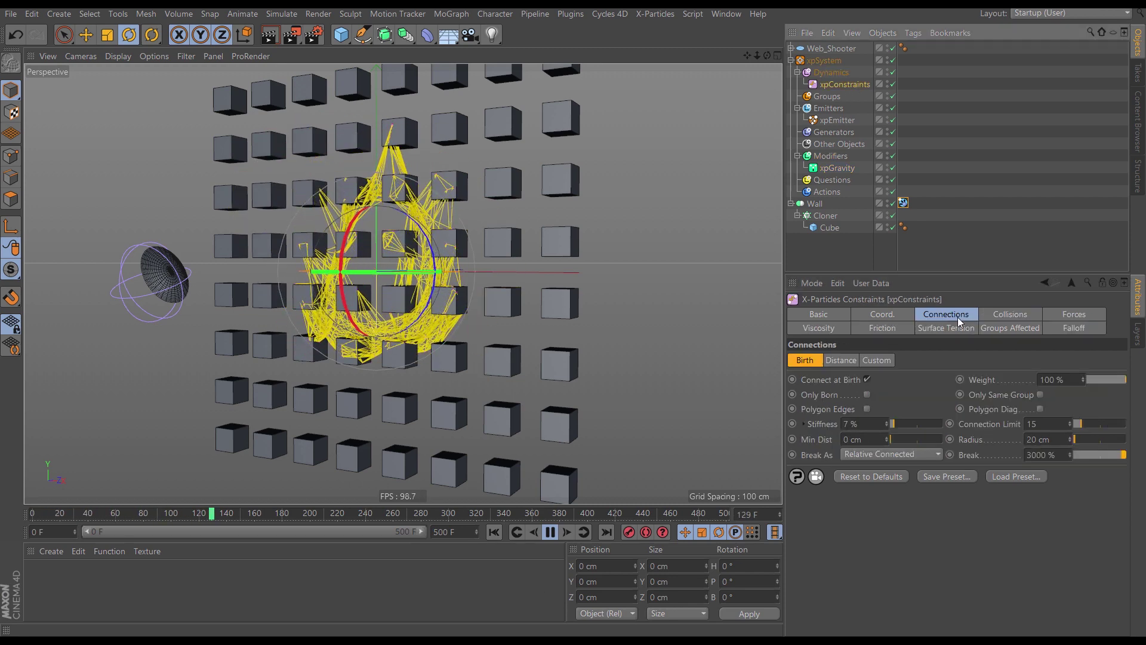
{"action": "left_click", "coordinate": [1052, 454]}
{"action": "type", "text": "270"}
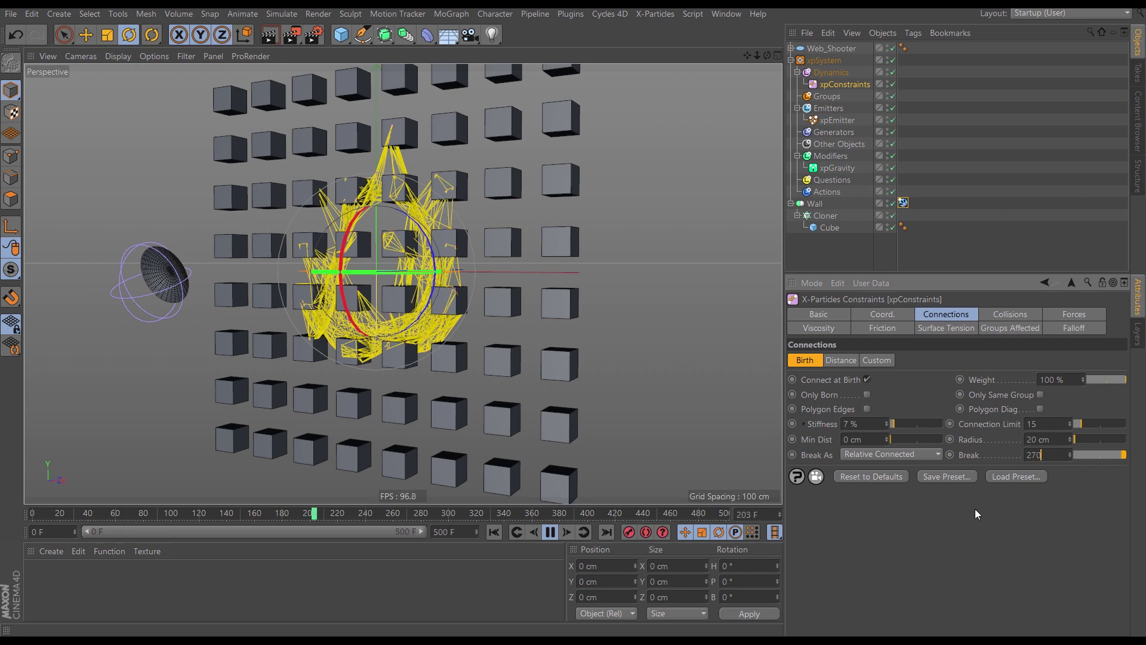
{"action": "type", "text": "0"}
{"action": "key", "text": "Return"}
{"action": "left_click", "coordinate": [495, 536]}
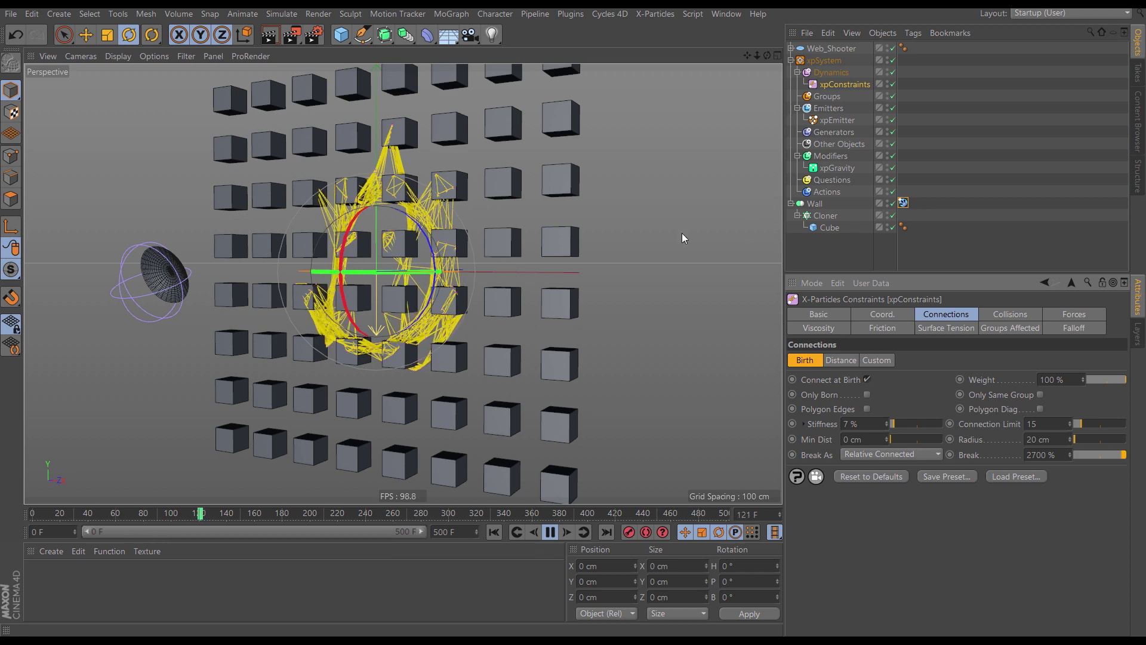
{"action": "left_click", "coordinate": [841, 242]}
{"action": "left_click_drag", "start_coordinate": [420, 352], "coordinate": [388, 353], "text": "alt"}
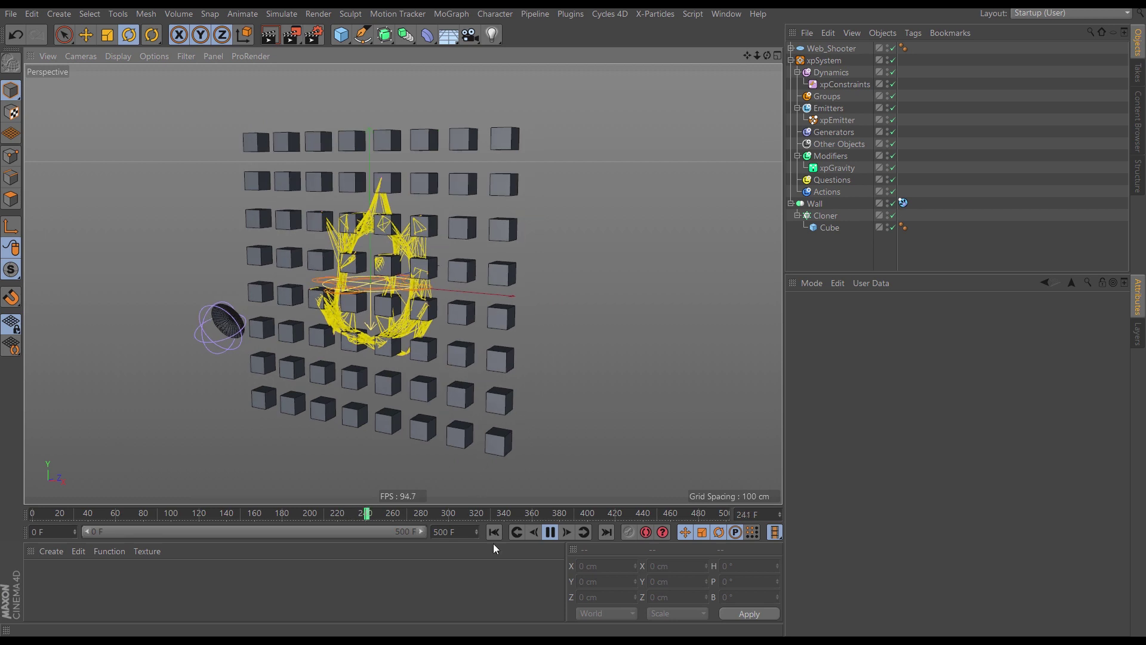
{"action": "left_click", "coordinate": [494, 533]}
{"action": "left_click", "coordinate": [495, 532]}
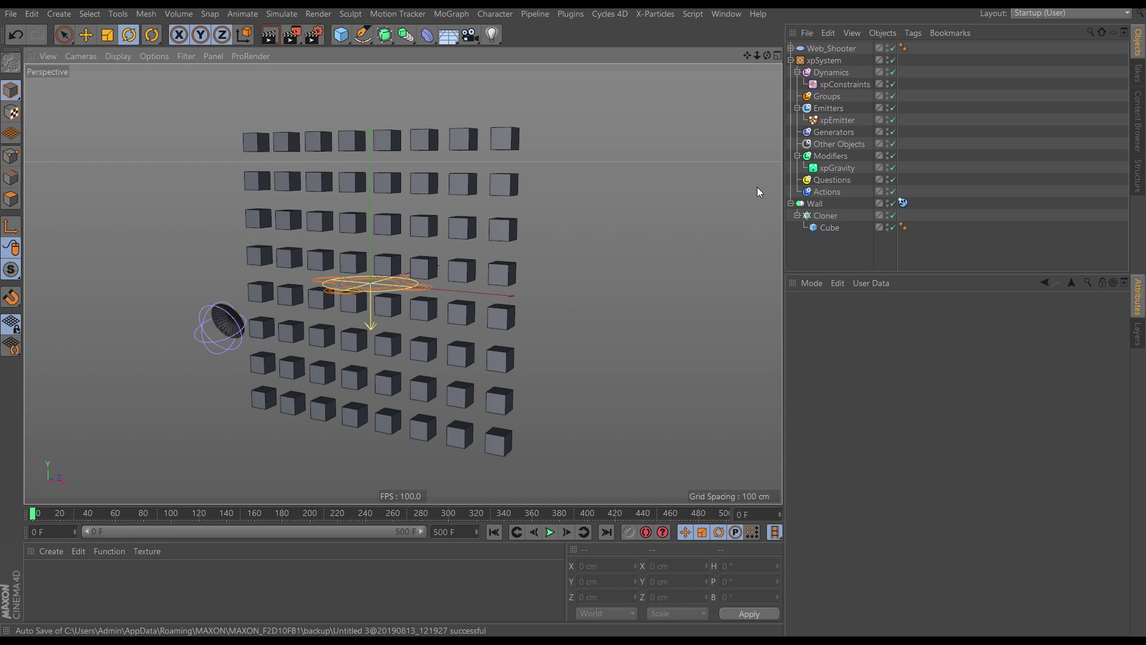
Switch the xpEmitter's Emission Mode from Shot to Pulse and play the repeated web shots
{"action": "left_click", "coordinate": [842, 122]}
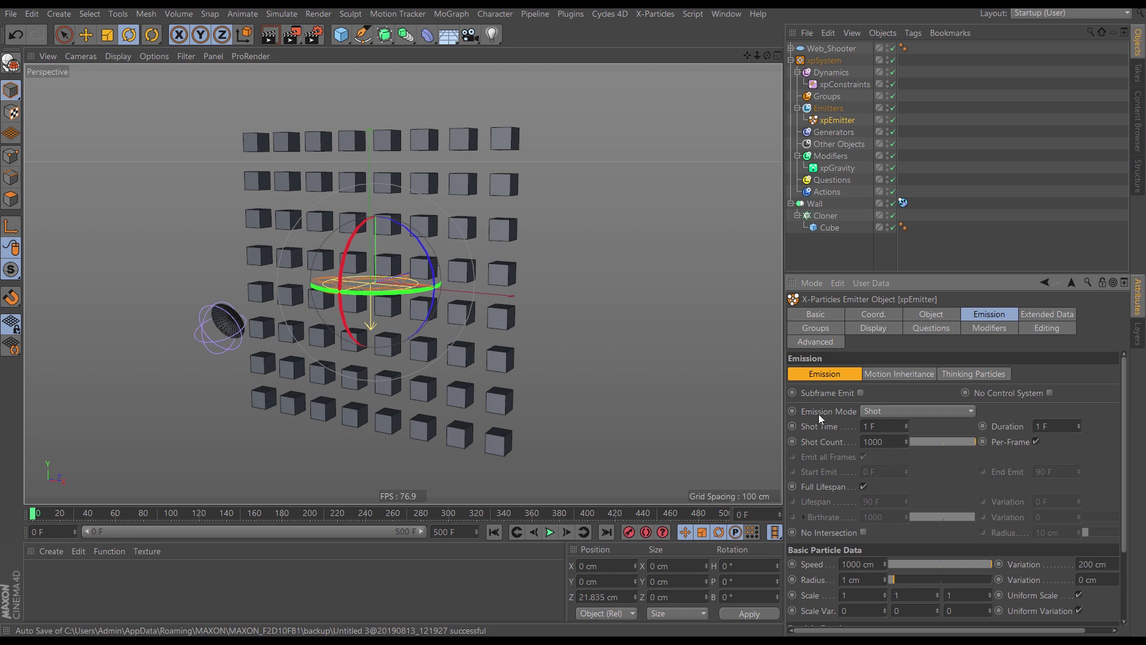
{"action": "left_click", "coordinate": [882, 412]}
{"action": "left_click", "coordinate": [876, 445]}
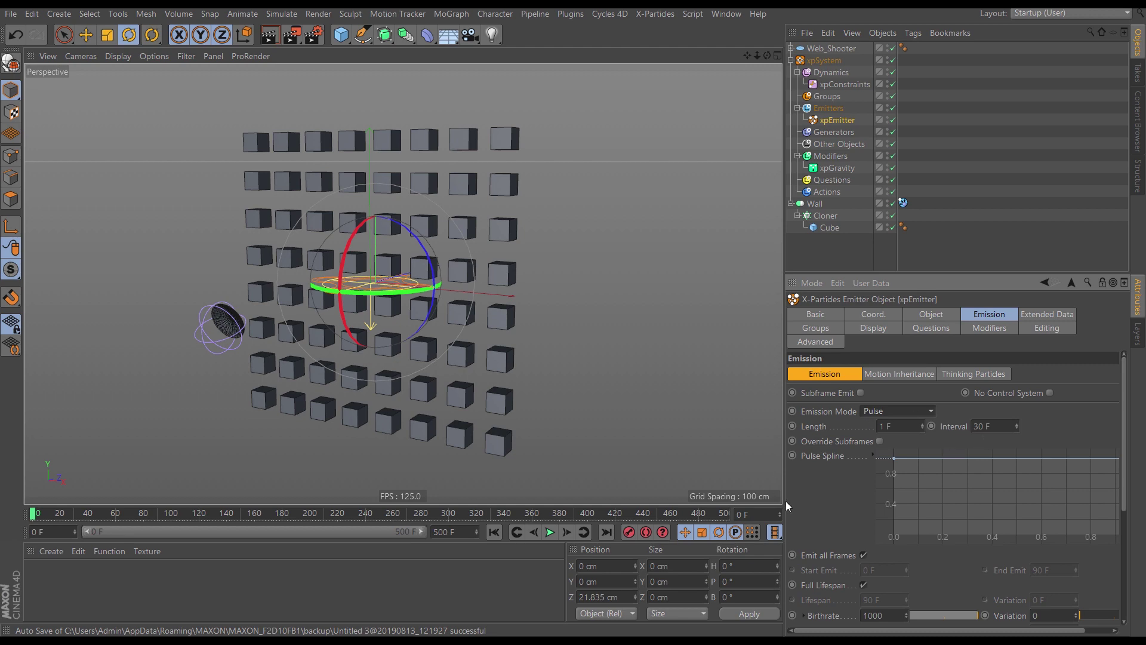
{"action": "left_click", "coordinate": [551, 532]}
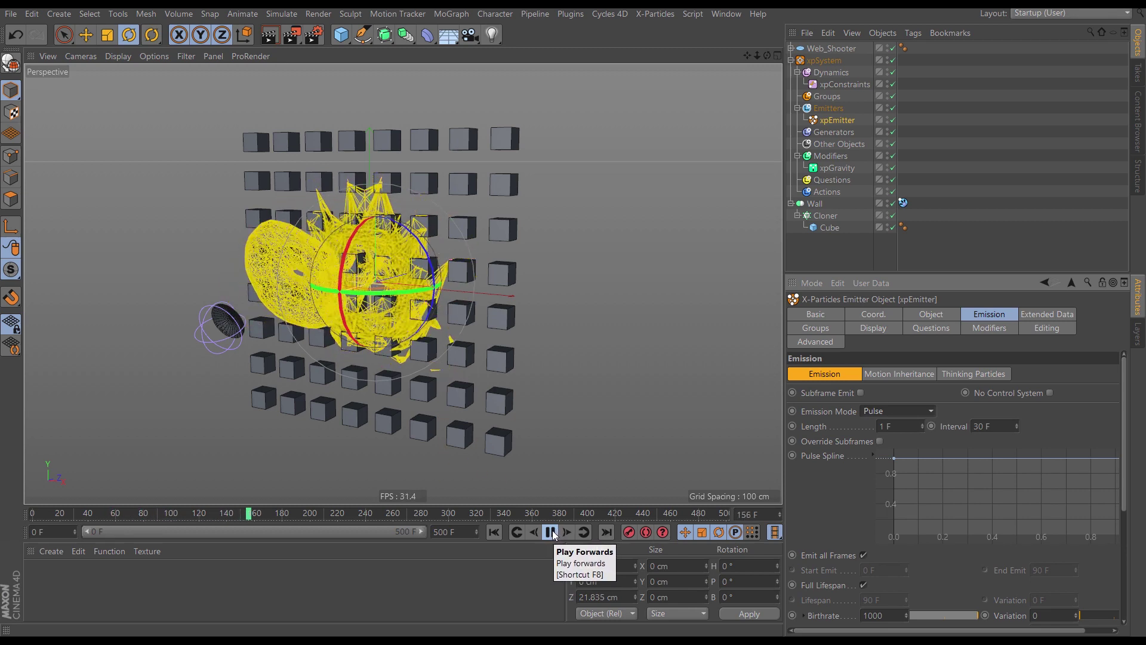
{"action": "left_click", "coordinate": [550, 532]}
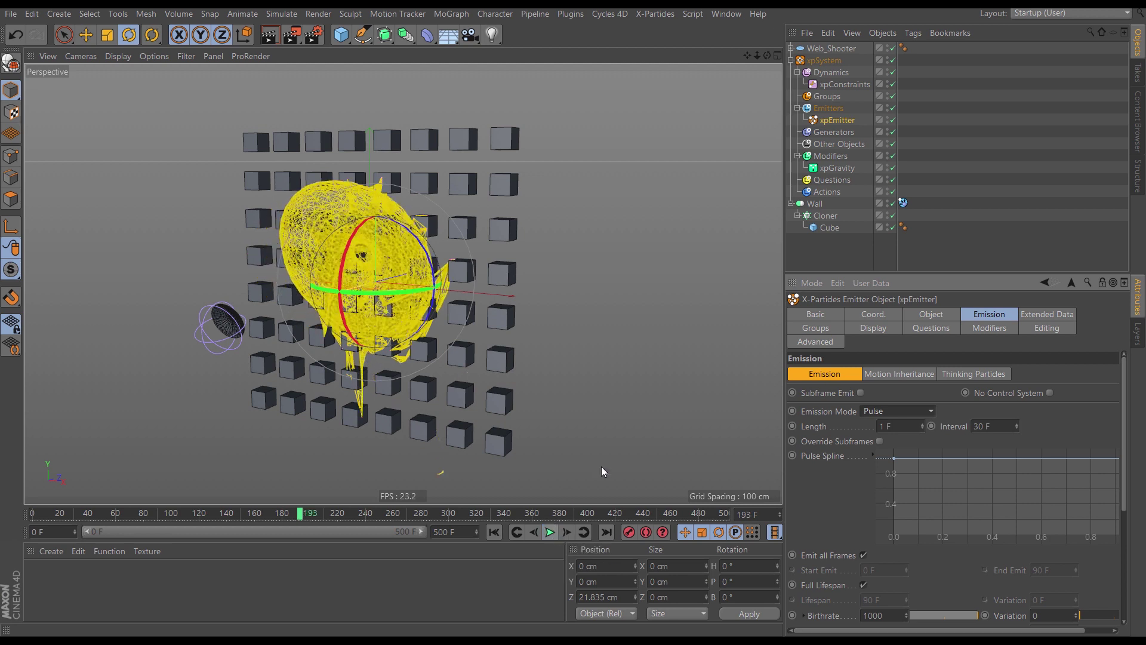
Set the emitter's pulse Interval to 50 F, play the simulation, and return to the first frame
{"action": "left_click", "coordinate": [985, 426]}
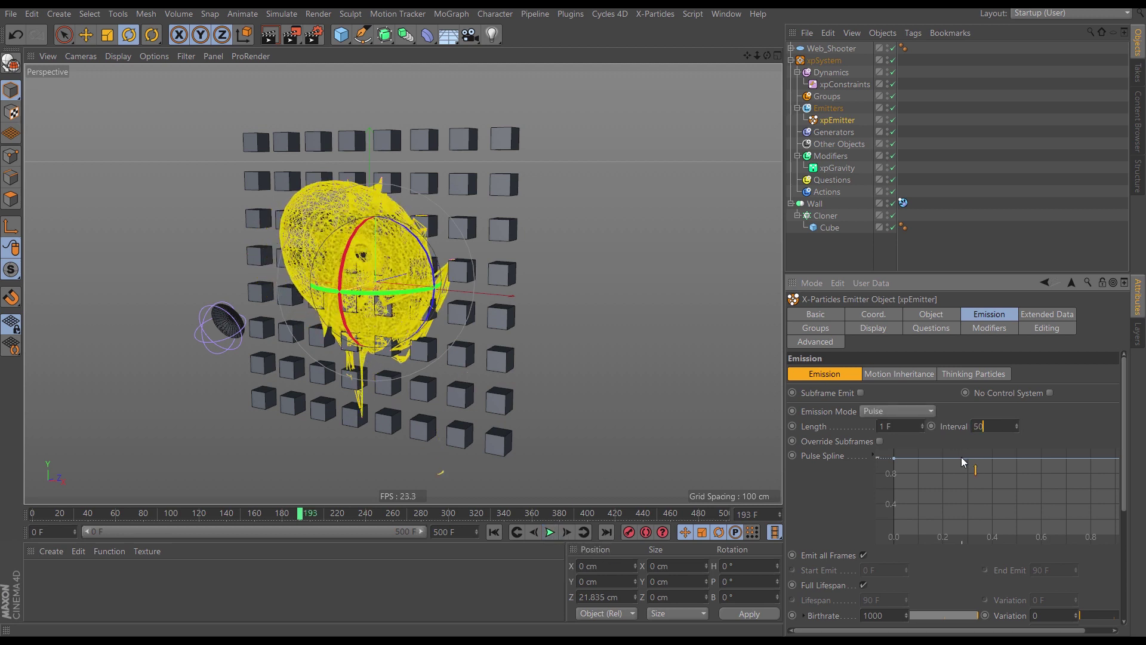
{"action": "left_click", "coordinate": [494, 532]}
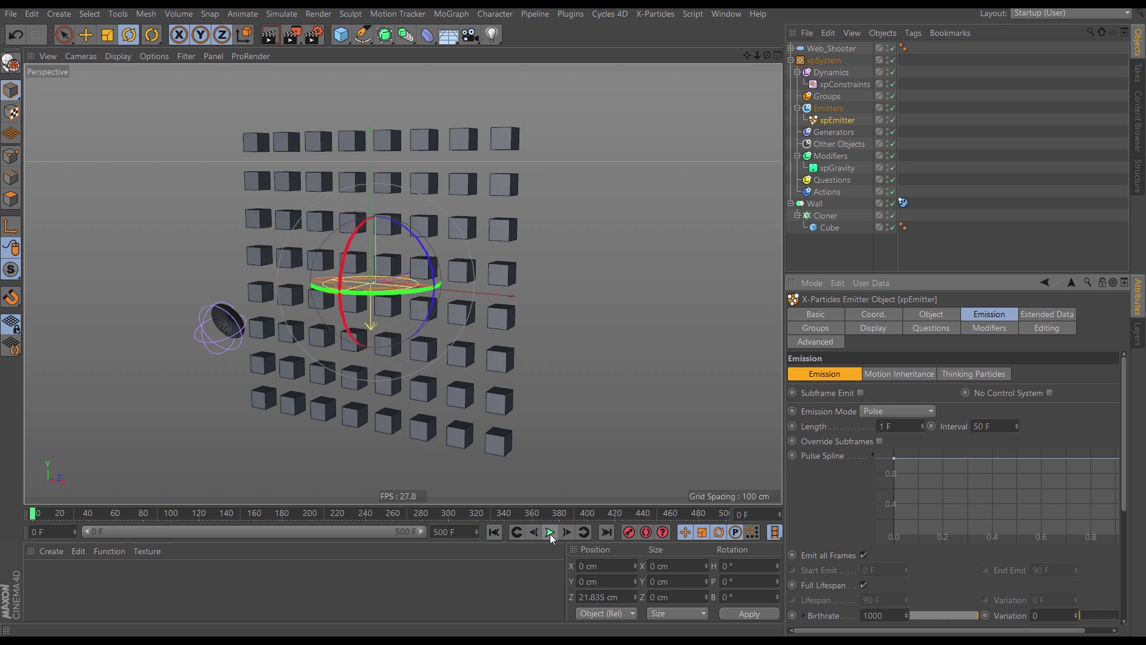
{"action": "left_click", "coordinate": [550, 533]}
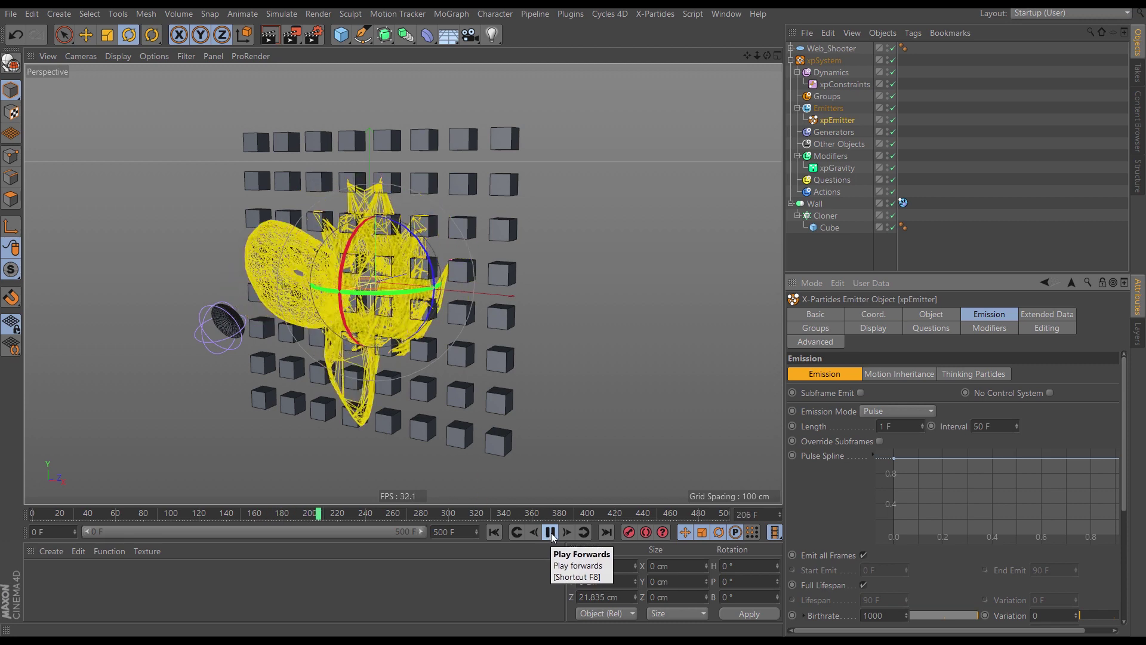
{"action": "left_click", "coordinate": [551, 533]}
{"action": "left_click", "coordinate": [493, 532]}
Add a Vibrate tag to the Web_Shooter disc
{"action": "left_click_drag", "start_coordinate": [392, 339], "coordinate": [337, 357], "text": "alt"}
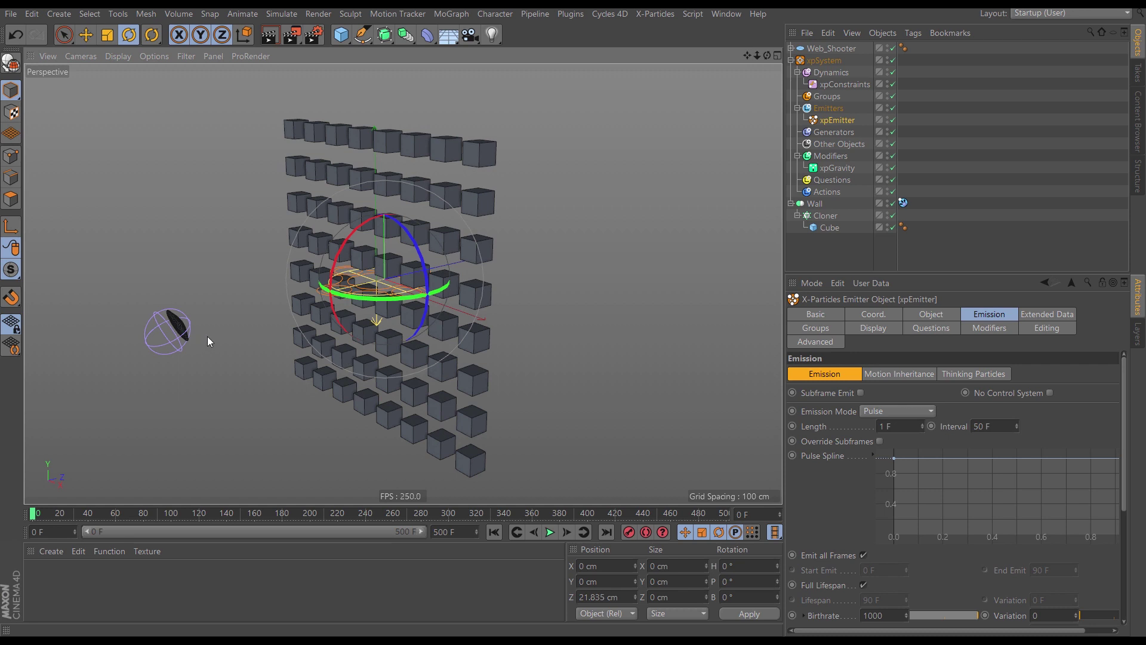
{"action": "left_click_drag", "start_coordinate": [206, 336], "coordinate": [430, 319], "text": "alt"}
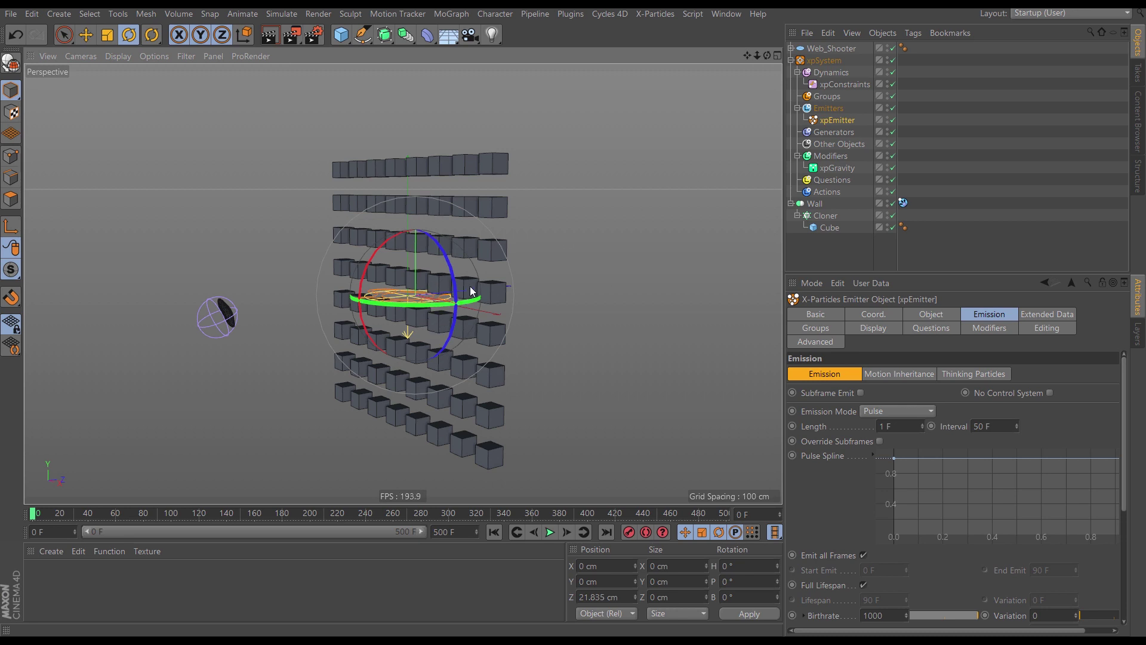
{"action": "left_click", "coordinate": [832, 49]}
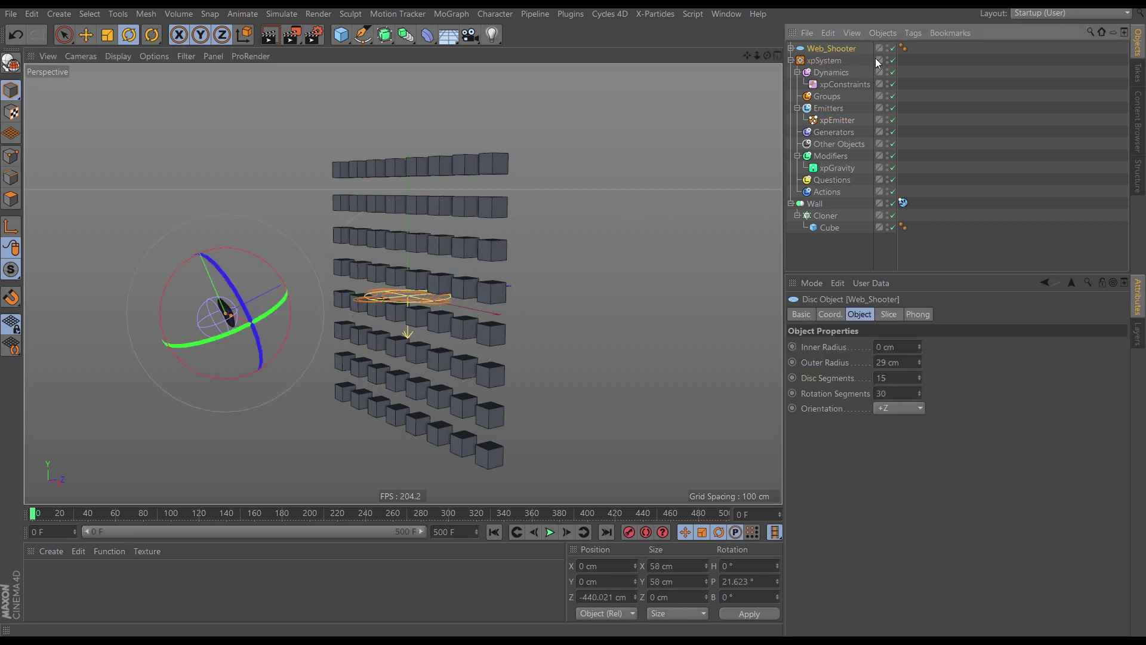
{"action": "left_click", "coordinate": [914, 34]}
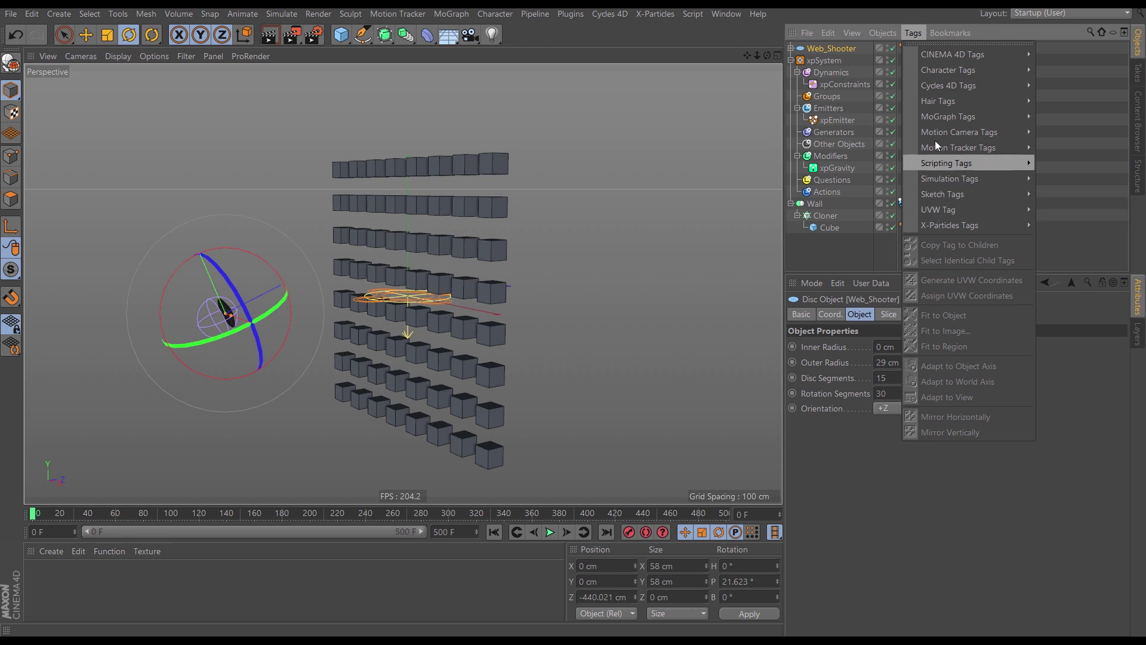
{"action": "mouse_move", "coordinate": [938, 54]}
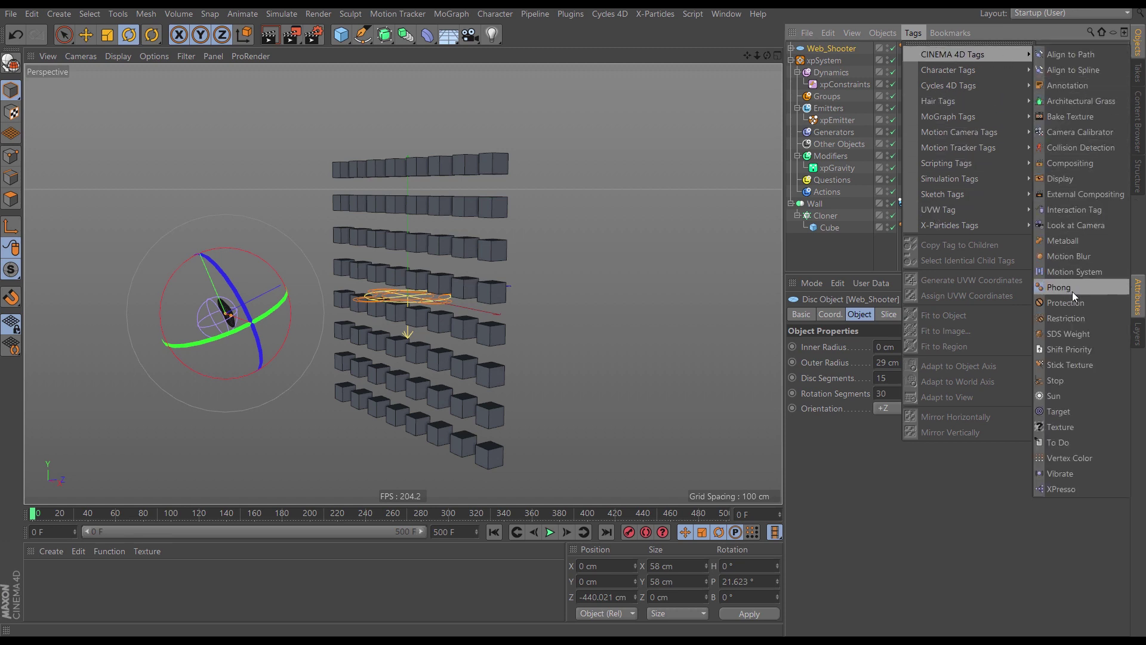
{"action": "left_click", "coordinate": [1056, 473]}
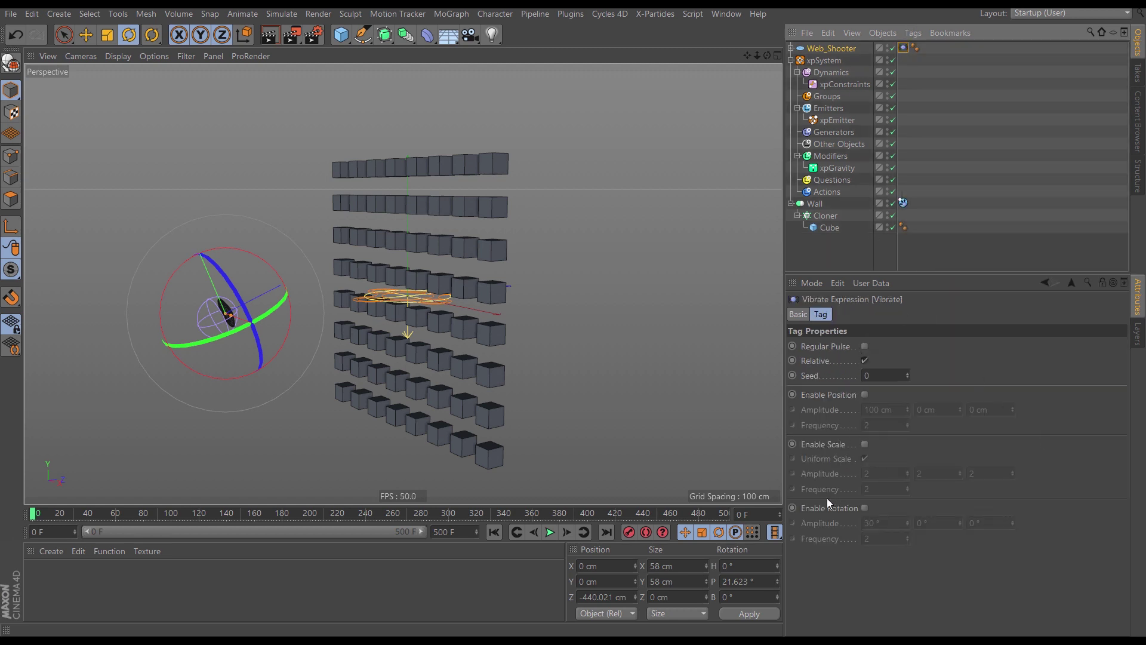
Enable rotation in the Vibrate tag with amplitudes of 50° on the first two axes and Frequency 1, and start playback
{"action": "left_click", "coordinate": [864, 508]}
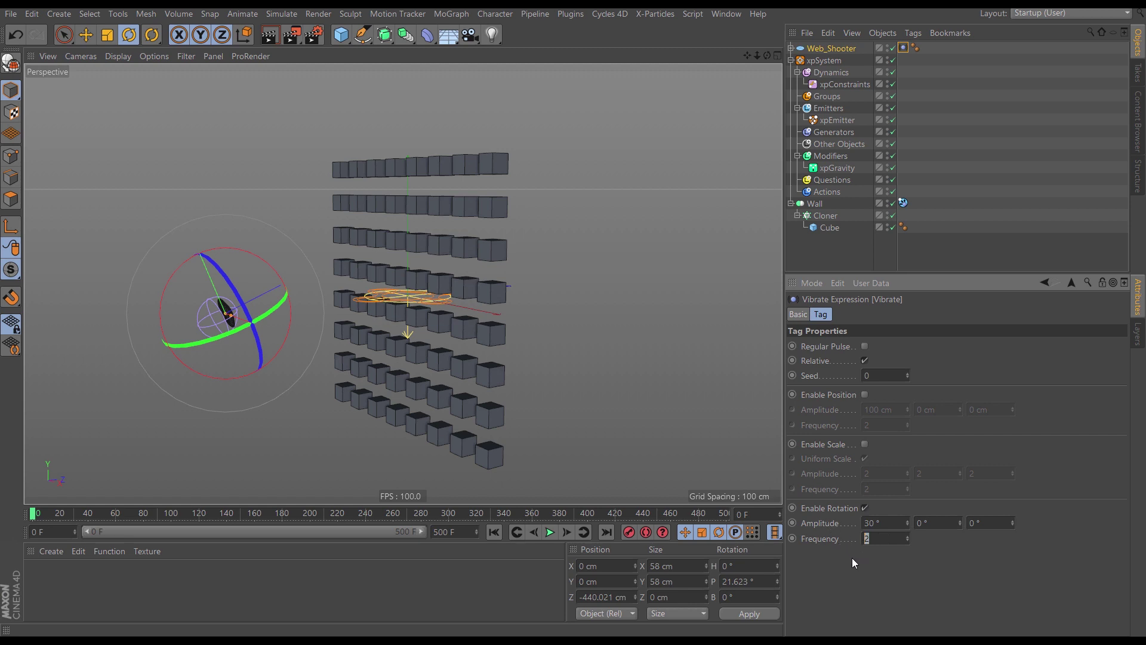
{"action": "type", "text": "1"}
{"action": "key", "text": "shift+Tab"}
{"action": "type", "text": "50"}
{"action": "key", "text": "Tab"}
{"action": "type", "text": "50"}
{"action": "key", "text": "F8"}
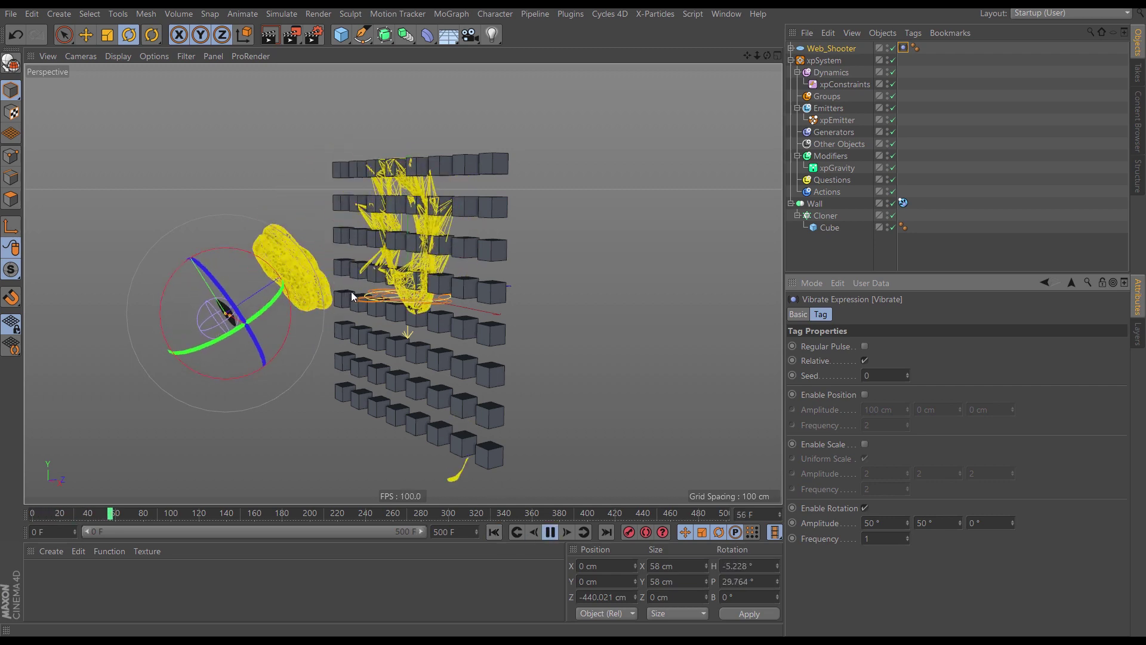
Examine the vibrating shooter's web shots from the front and side, and inspect the freshly emitted web up close at frame 8
{"action": "left_click_drag", "start_coordinate": [364, 318], "coordinate": [493, 324], "text": "alt"}
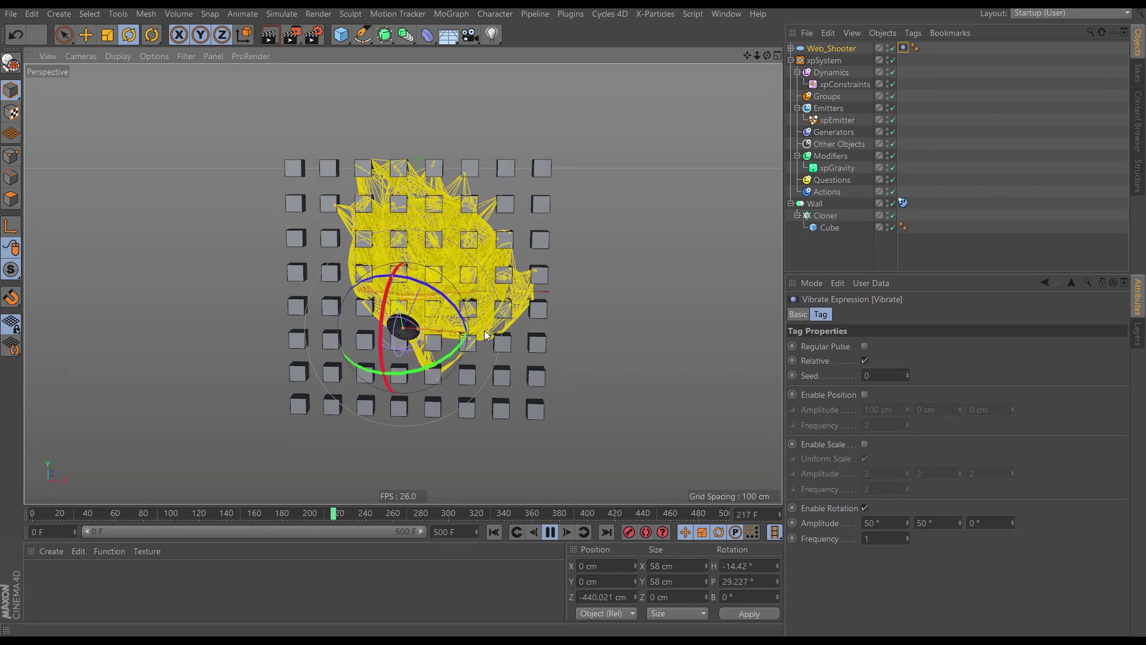
{"action": "left_click", "coordinate": [553, 532]}
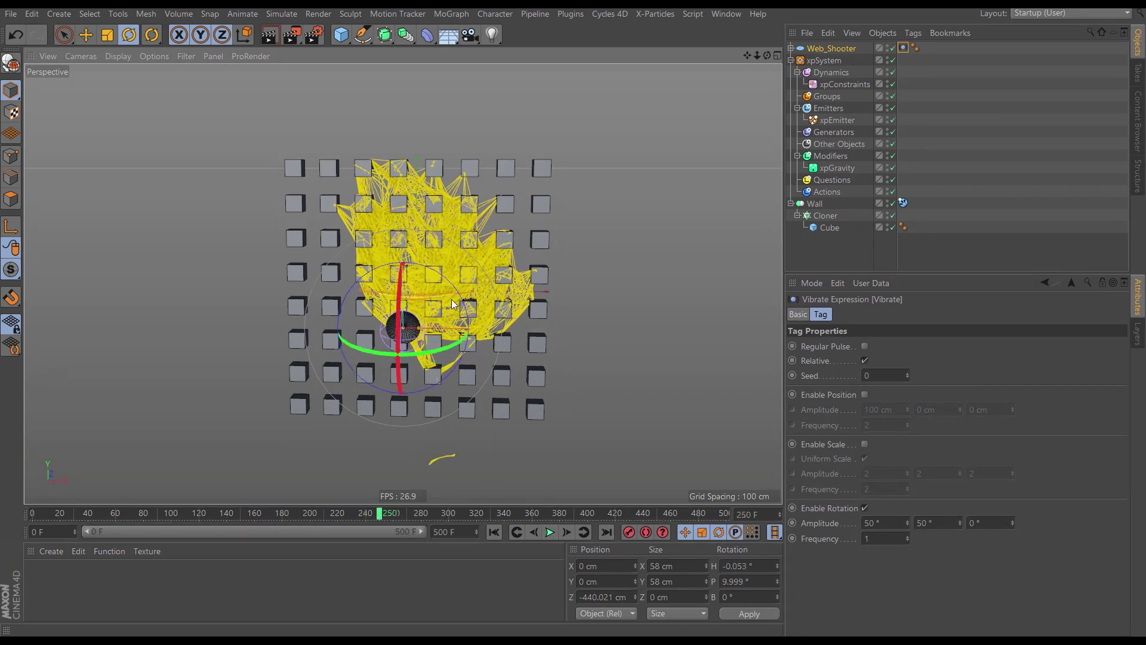
{"action": "left_click_drag", "start_coordinate": [453, 301], "coordinate": [391, 306], "text": "alt"}
{"action": "left_click", "coordinate": [493, 532]}
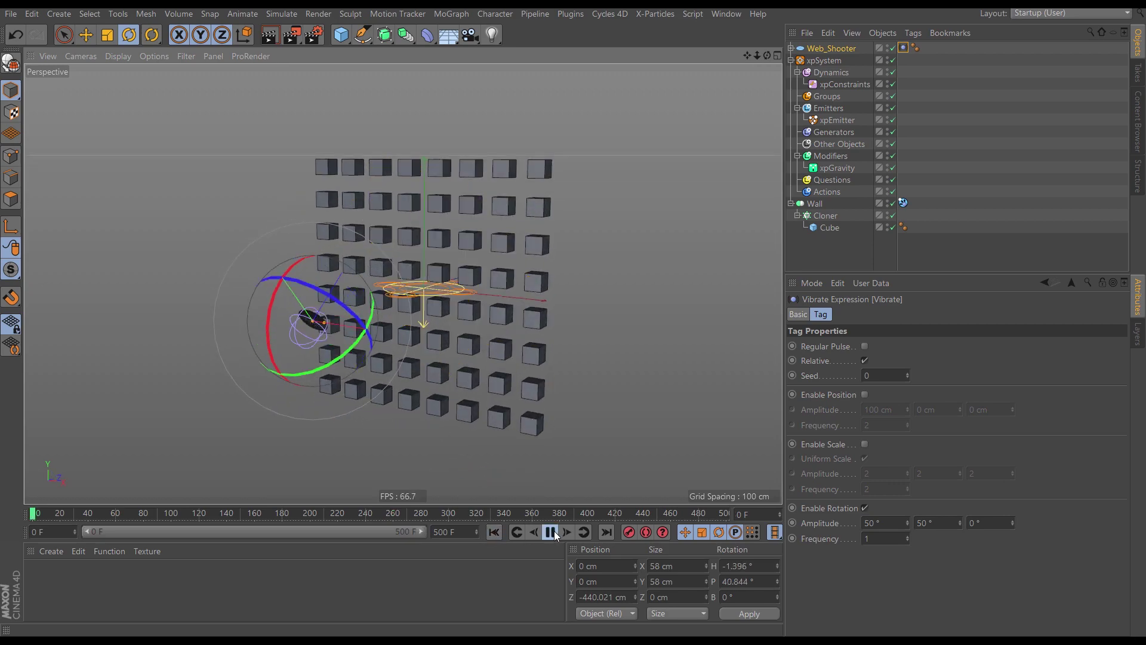
{"action": "left_click", "coordinate": [552, 531]}
{"action": "left_click_drag", "start_coordinate": [399, 224], "coordinate": [410, 226], "text": "alt"}
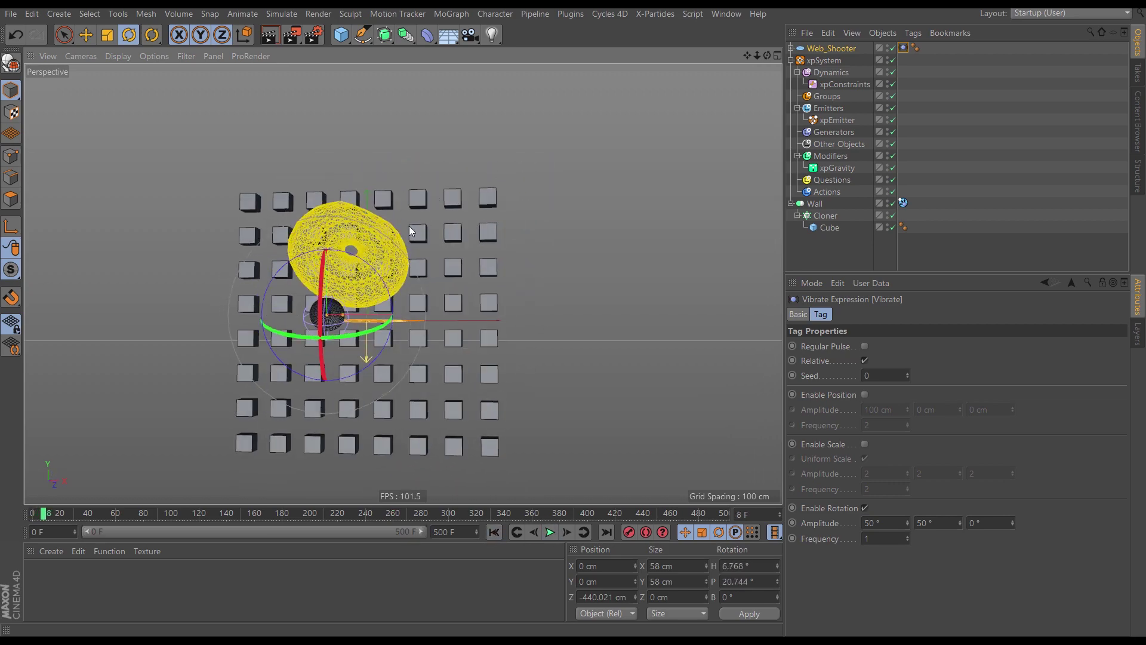
{"action": "right_click_drag", "start_coordinate": [409, 226], "coordinate": [442, 250], "text": "alt"}
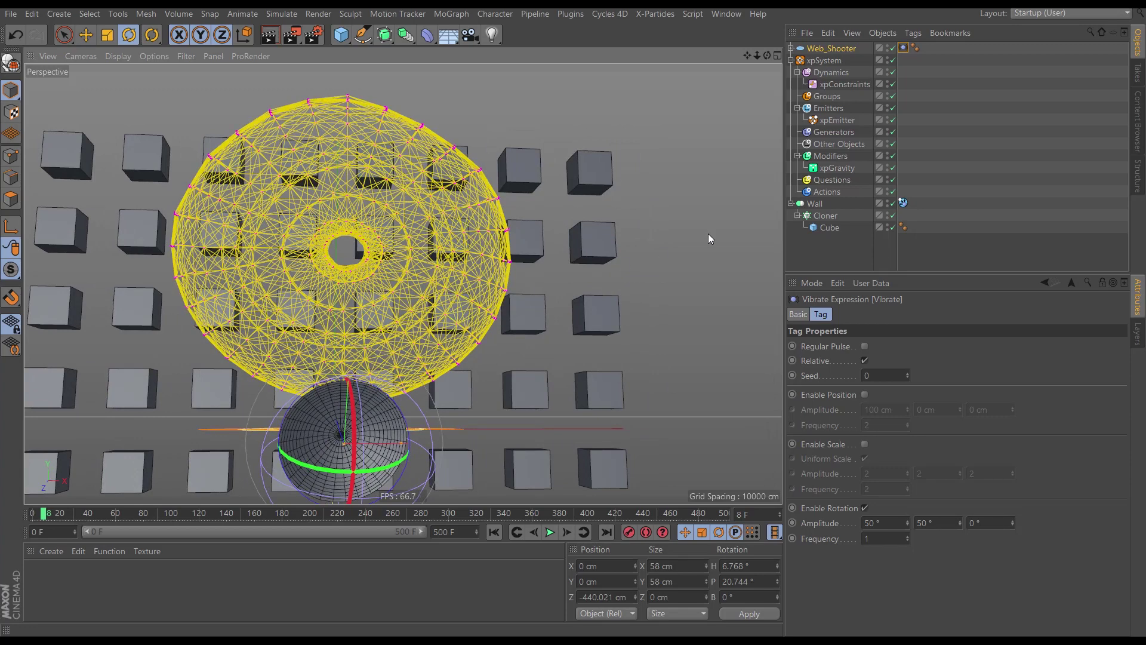
Set the Web_Shooter disc's Rotation Segments to 20 and replay the simulation from the first frame
{"action": "left_click", "coordinate": [829, 49]}
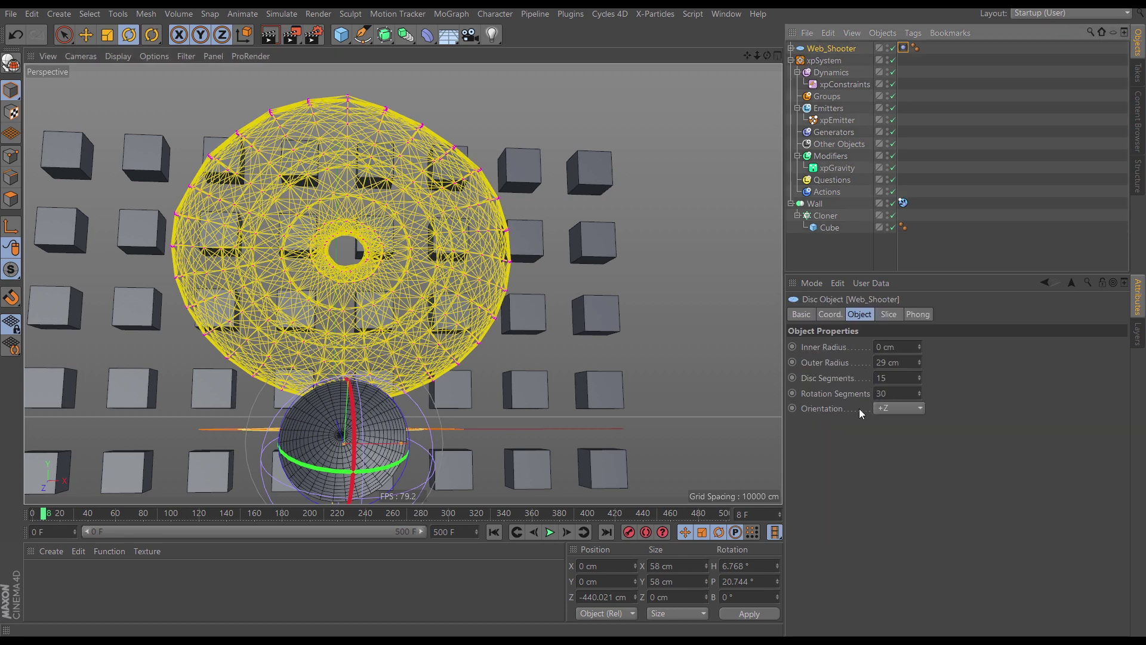
{"action": "left_click", "coordinate": [898, 393]}
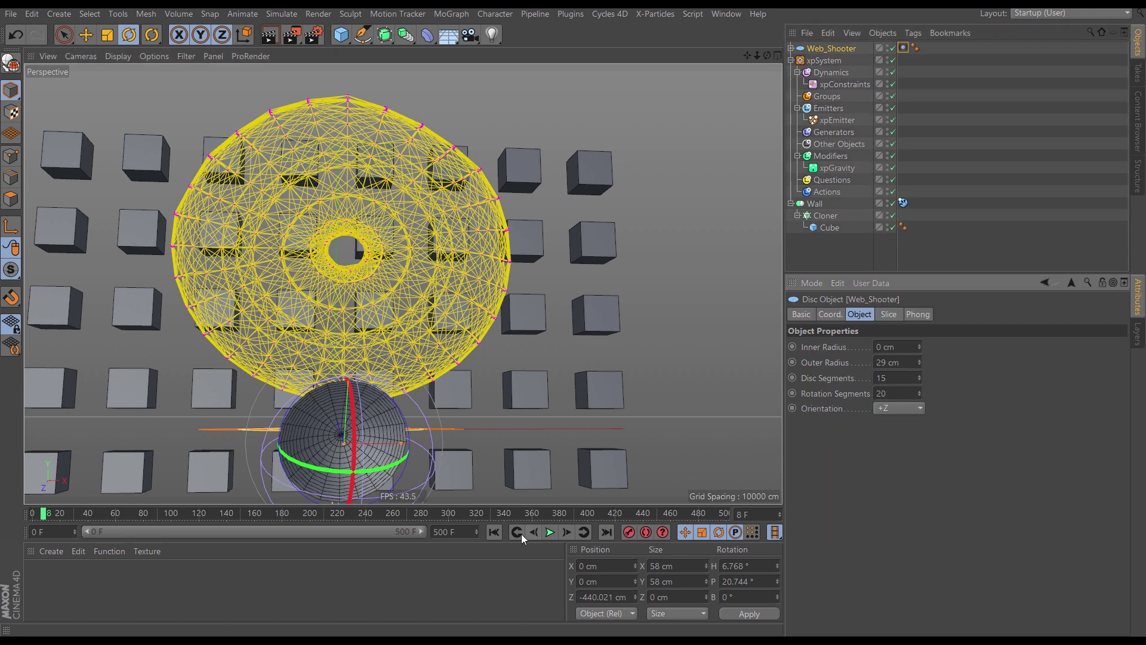
{"action": "left_click", "coordinate": [495, 532]}
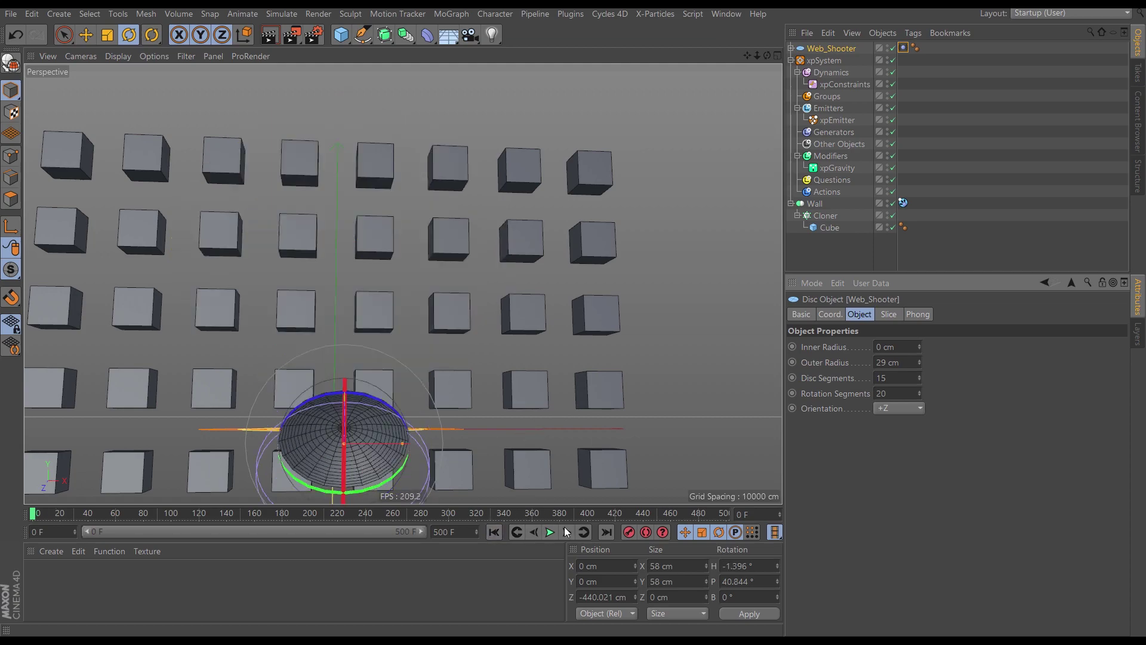
{"action": "left_click", "coordinate": [550, 532]}
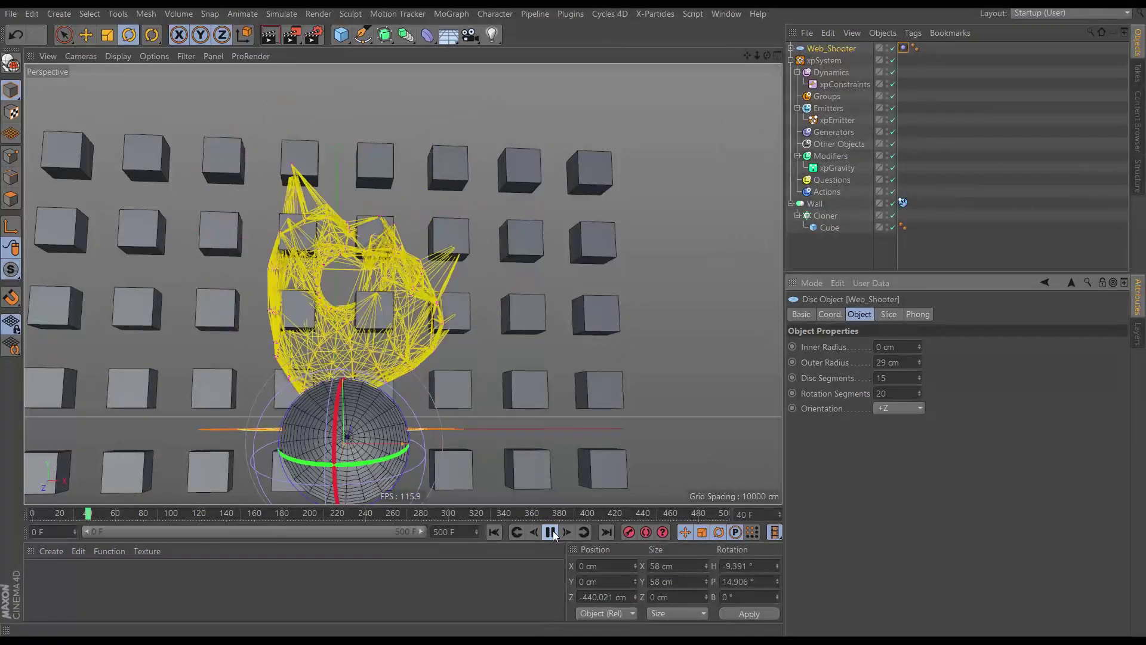
Set the Web_Shooter disc's Disc Segments to 10 and replay the simulation from the first frame
{"action": "left_click", "coordinate": [494, 532]}
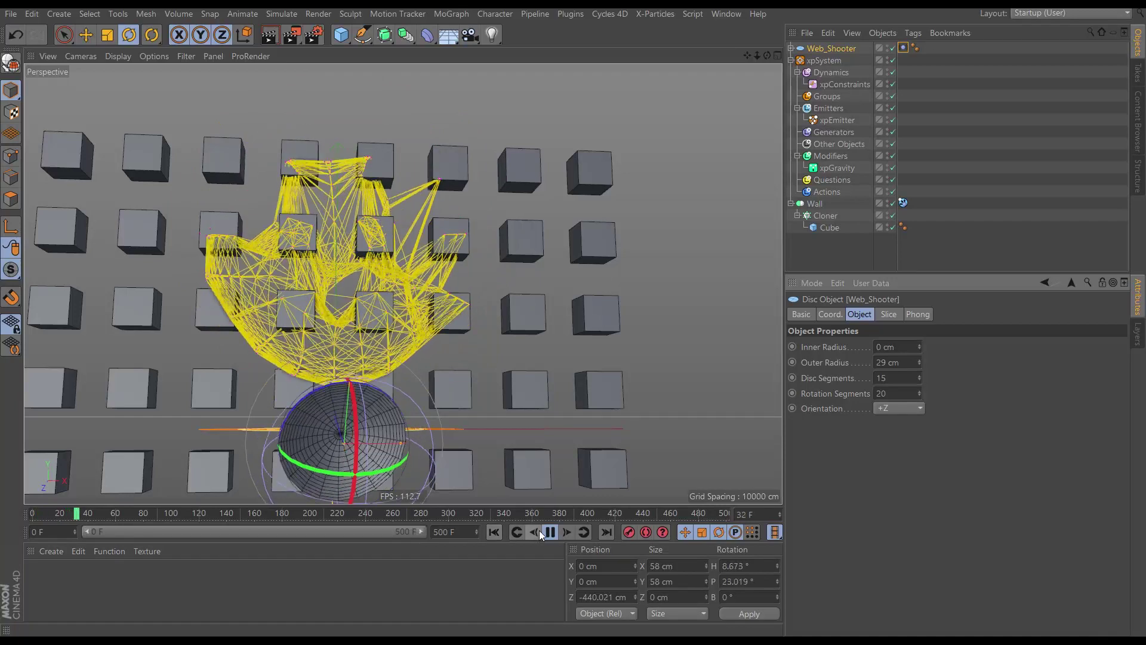
{"action": "left_click", "coordinate": [546, 532]}
{"action": "left_click", "coordinate": [887, 378]}
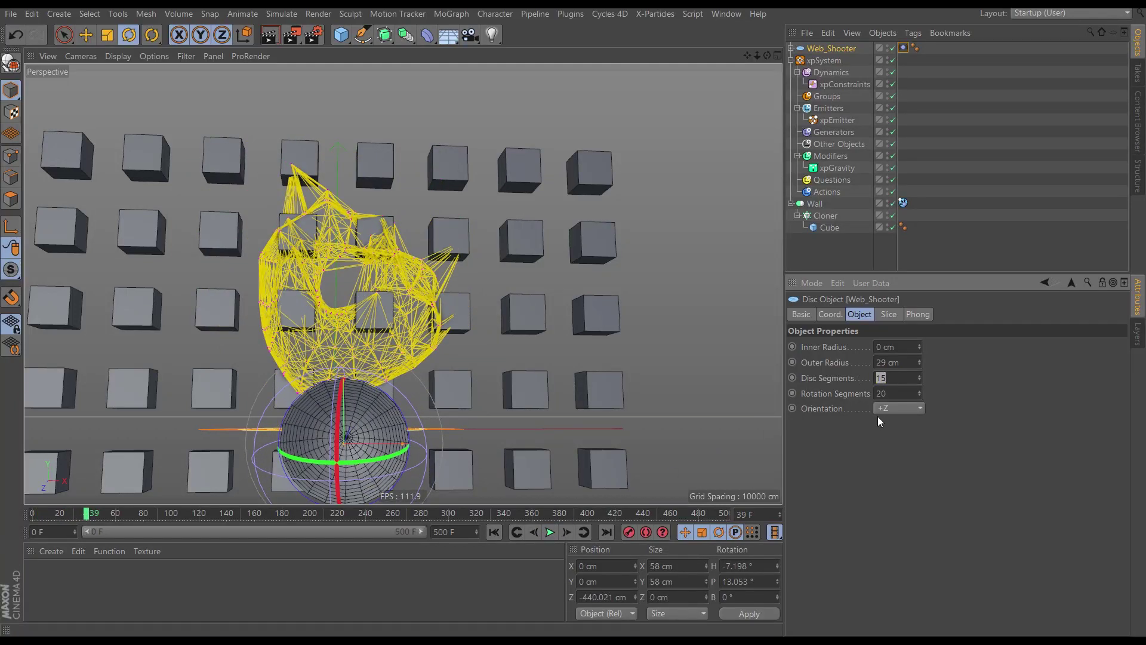
{"action": "type", "text": "10"}
{"action": "key", "text": "Return"}
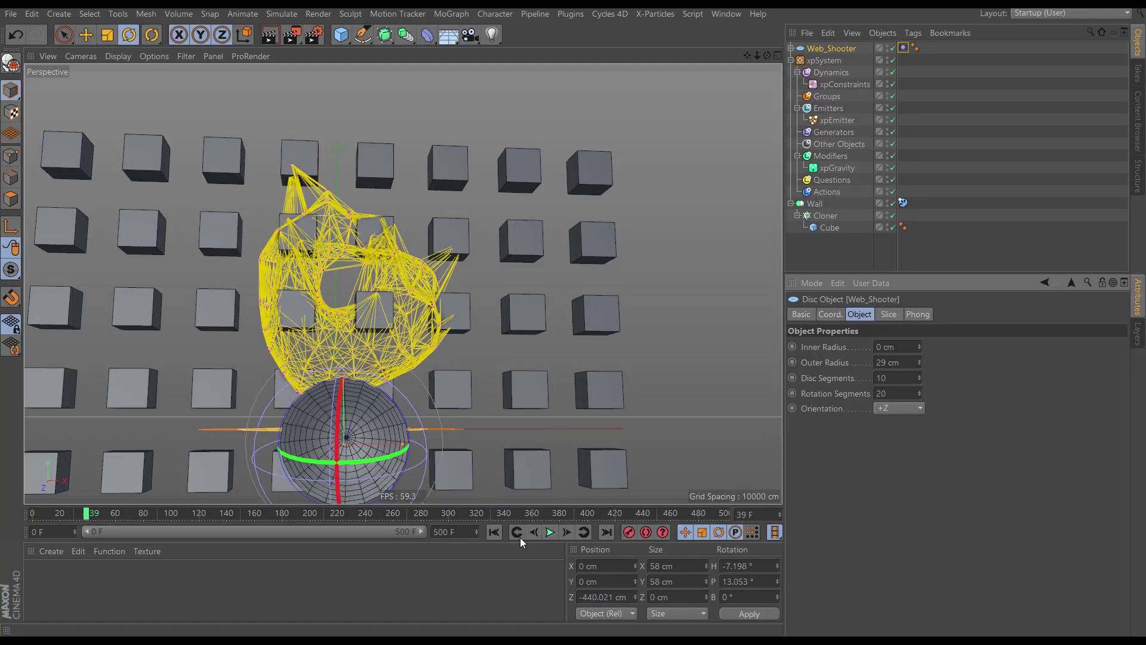
{"action": "left_click", "coordinate": [494, 532]}
{"action": "left_click", "coordinate": [549, 532]}
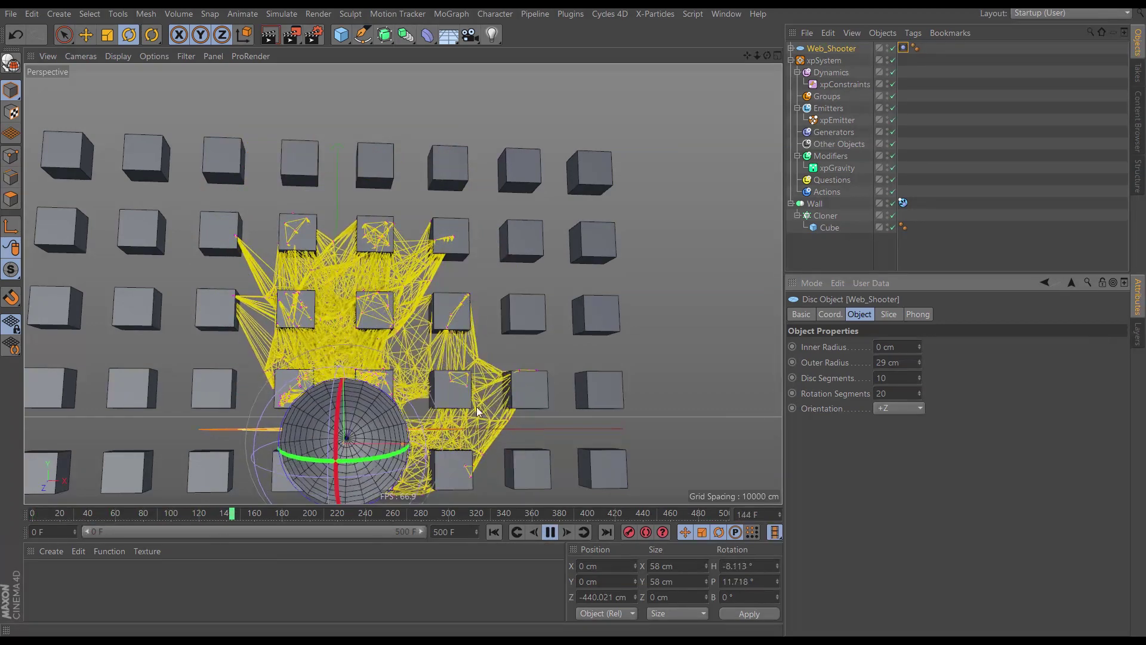
Set the Connection Limit of xpConstraints to 10 and replay the simulation from the first frame
{"action": "left_click", "coordinate": [845, 84]}
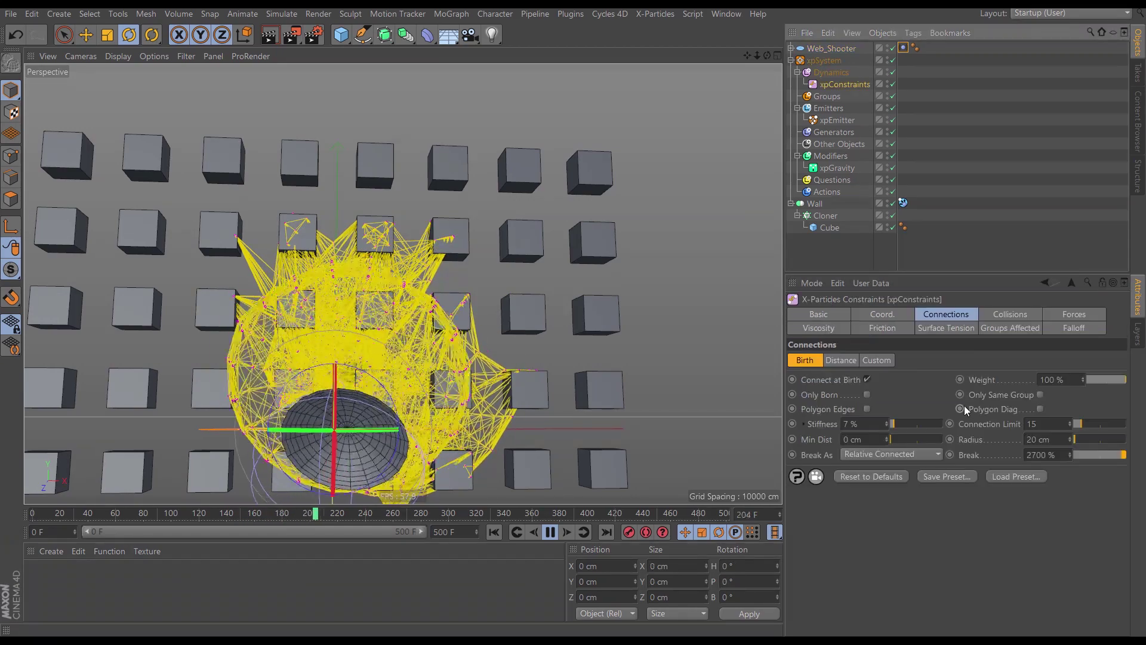
{"action": "double_click", "coordinate": [1035, 424]}
{"action": "type", "text": "10"}
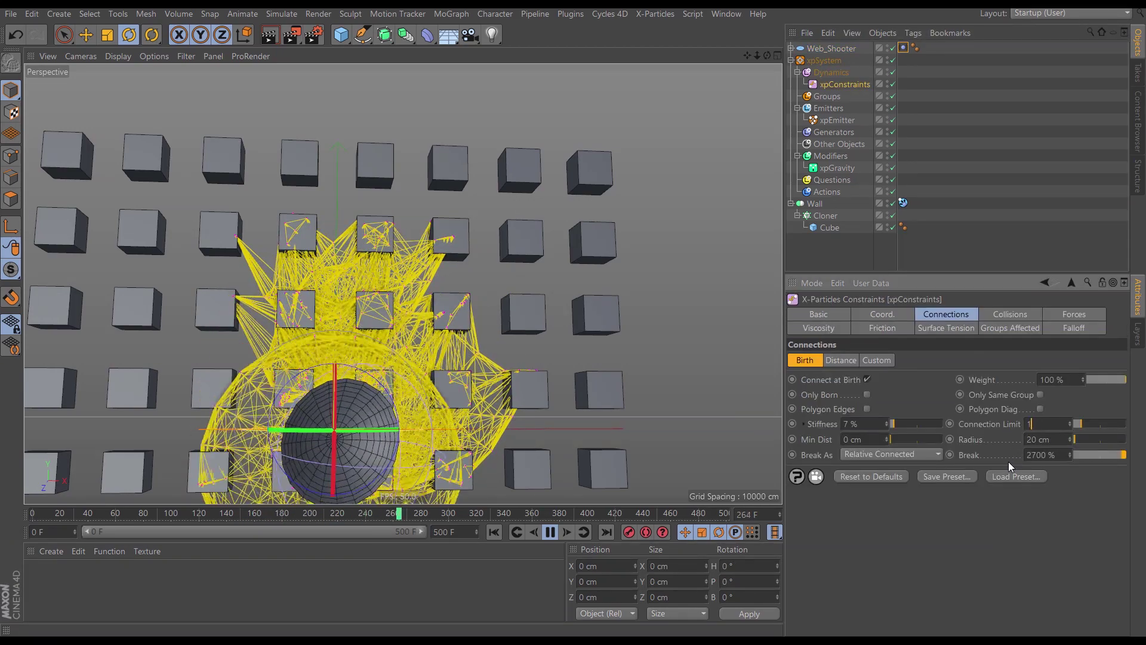
{"action": "key", "text": "Return"}
{"action": "left_click", "coordinate": [495, 532]}
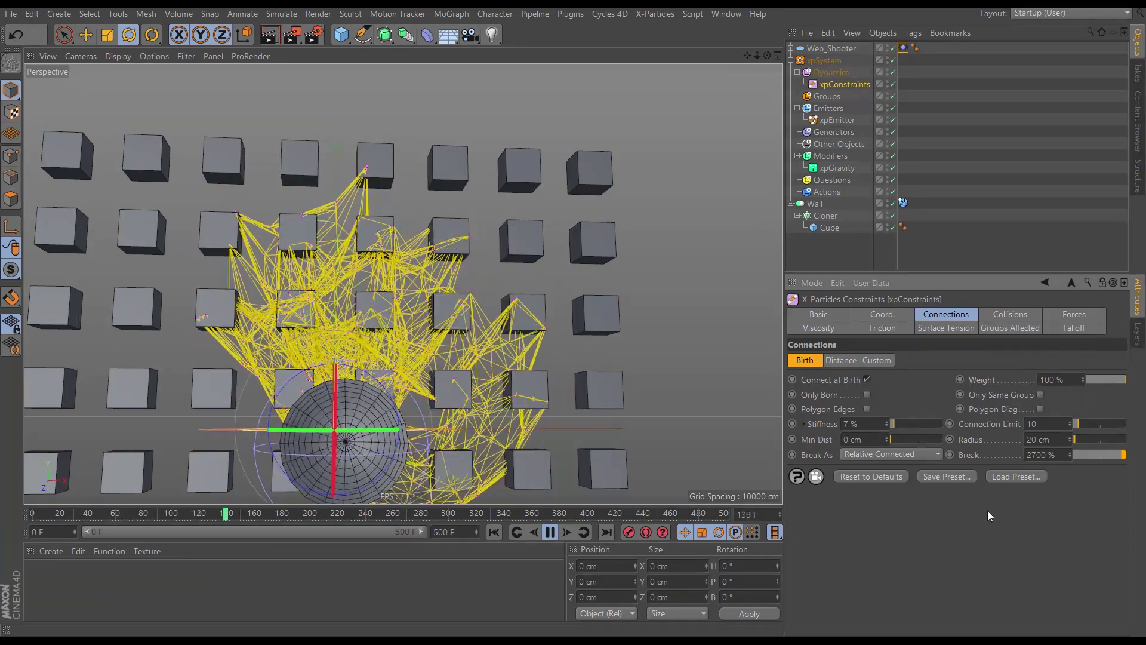
Set the Connection Limit of xpConstraints to 12 and replay the simulation with the whole cube wall in view
{"action": "left_click_drag", "start_coordinate": [1060, 422], "coordinate": [1026, 424]}
{"action": "type", "text": "12"}
{"action": "key", "text": "Return"}
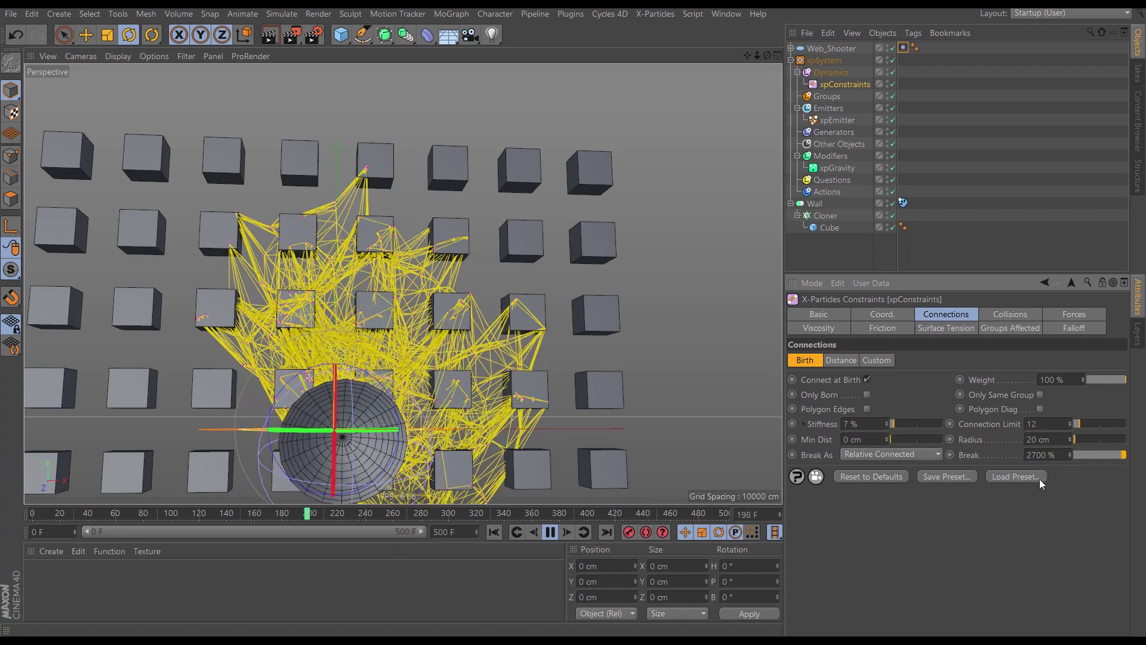
{"action": "left_click", "coordinate": [494, 531]}
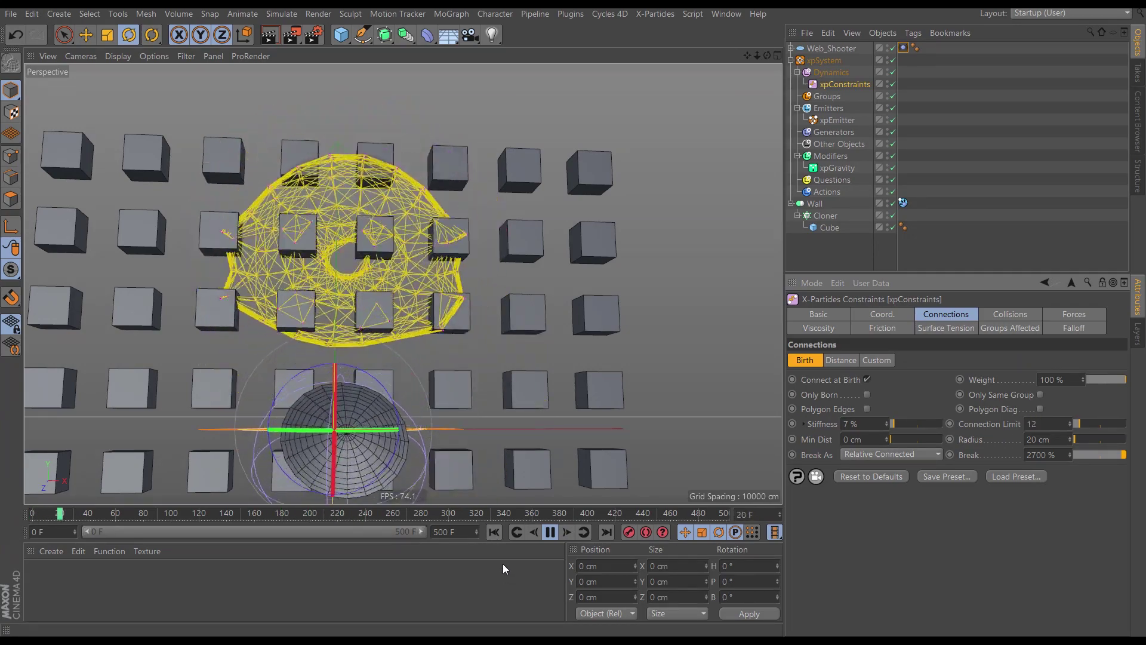
{"action": "left_click_drag", "start_coordinate": [421, 329], "coordinate": [404, 375], "text": "alt"}
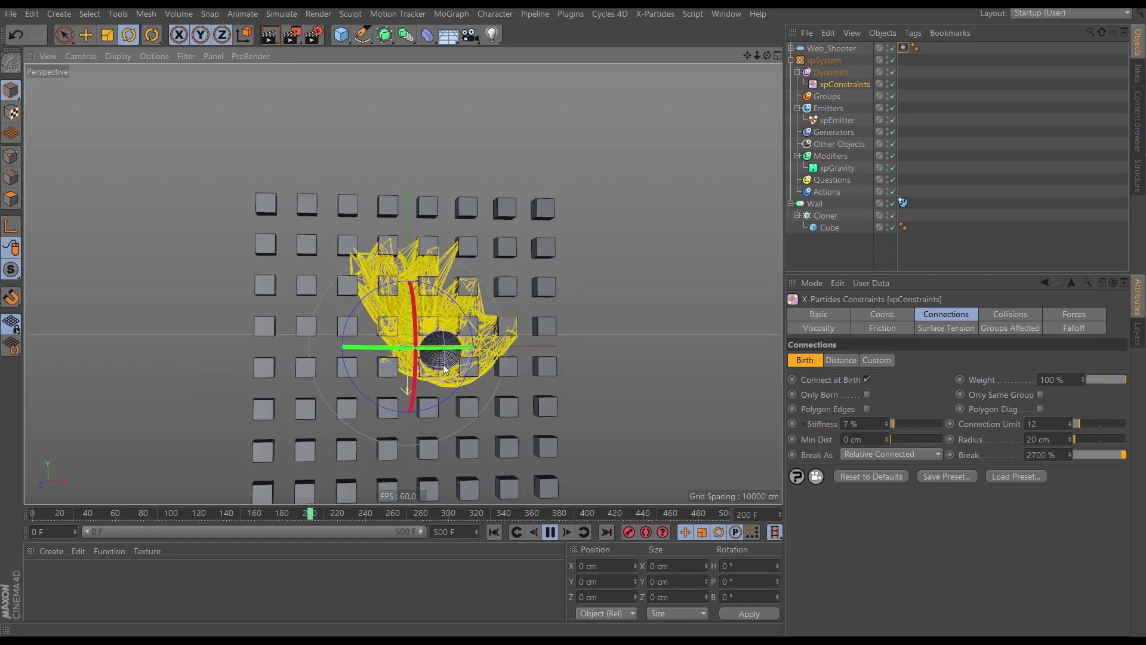
Set the first two rotation amplitudes of the Web_Shooter's Vibrate tag to 100° and replay the simulation
{"action": "left_click", "coordinate": [903, 47]}
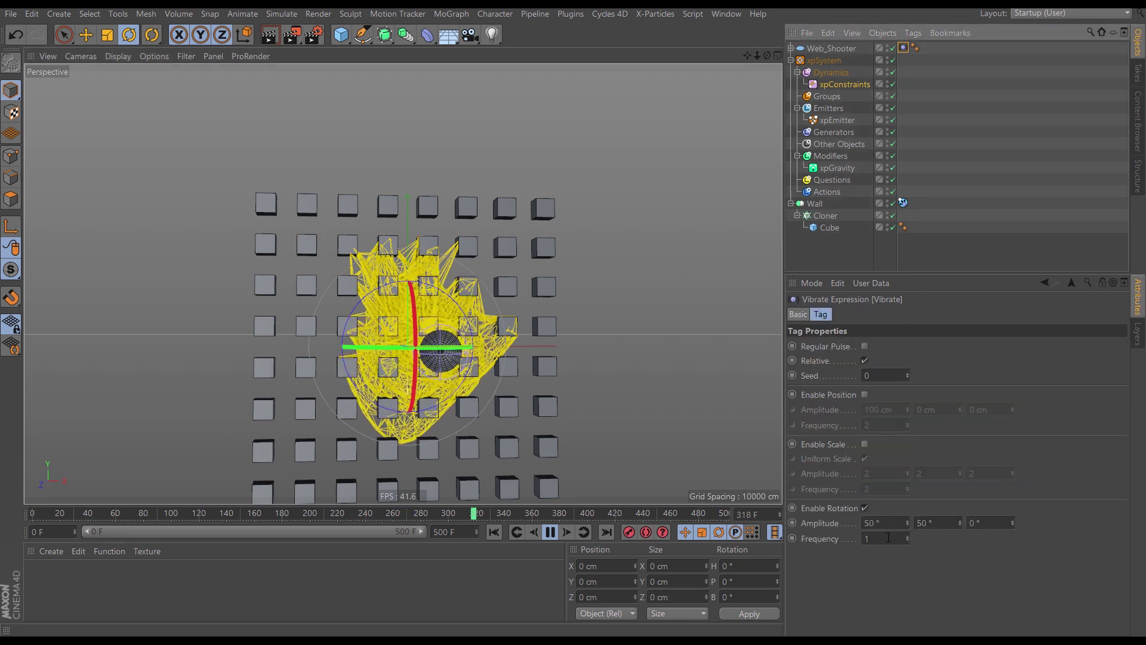
{"action": "left_click_drag", "start_coordinate": [864, 522], "coordinate": [899, 542]}
{"action": "type", "text": "100"}
{"action": "key", "text": "Tab"}
{"action": "type", "text": "100"}
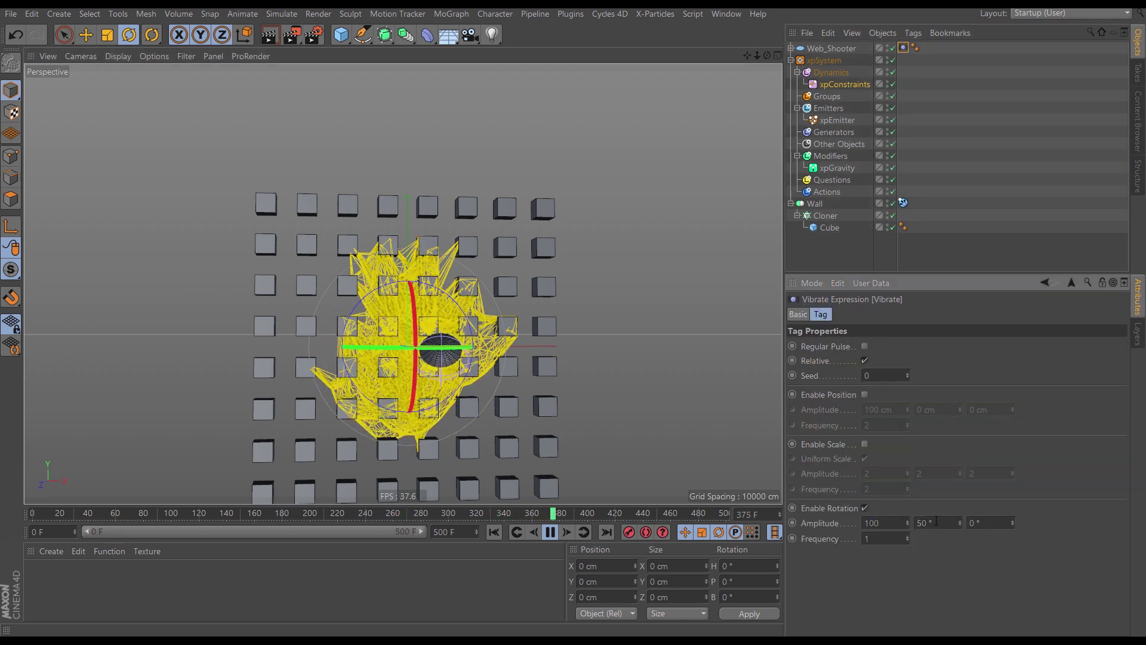
{"action": "key", "text": "Return"}
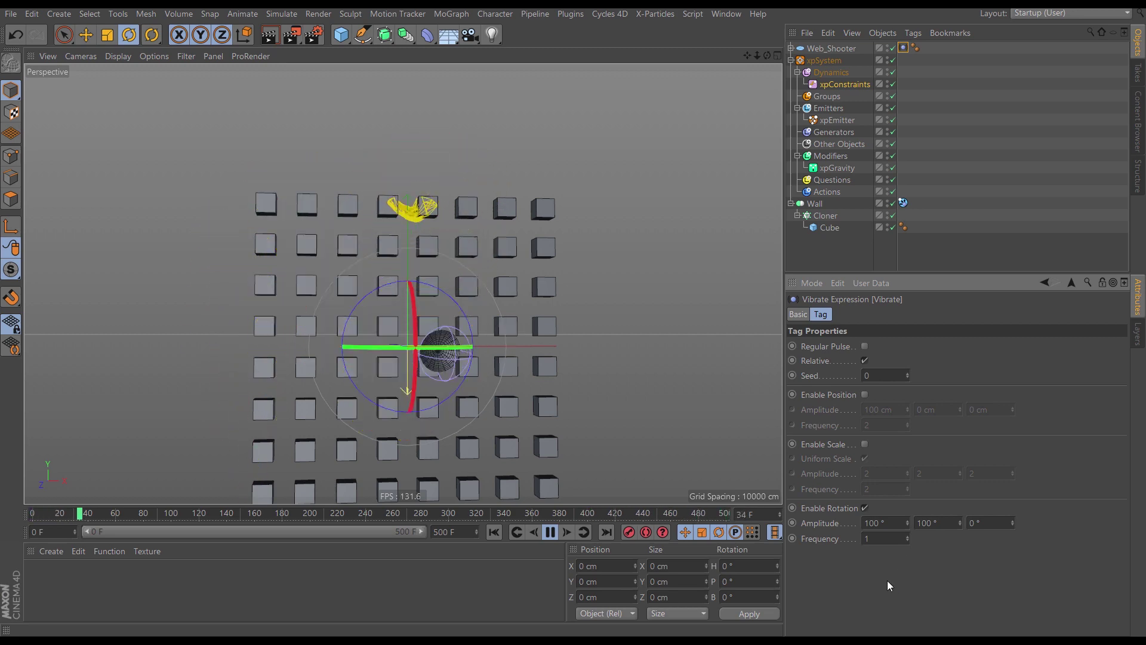
{"action": "left_click_drag", "start_coordinate": [479, 399], "coordinate": [518, 418], "text": "alt"}
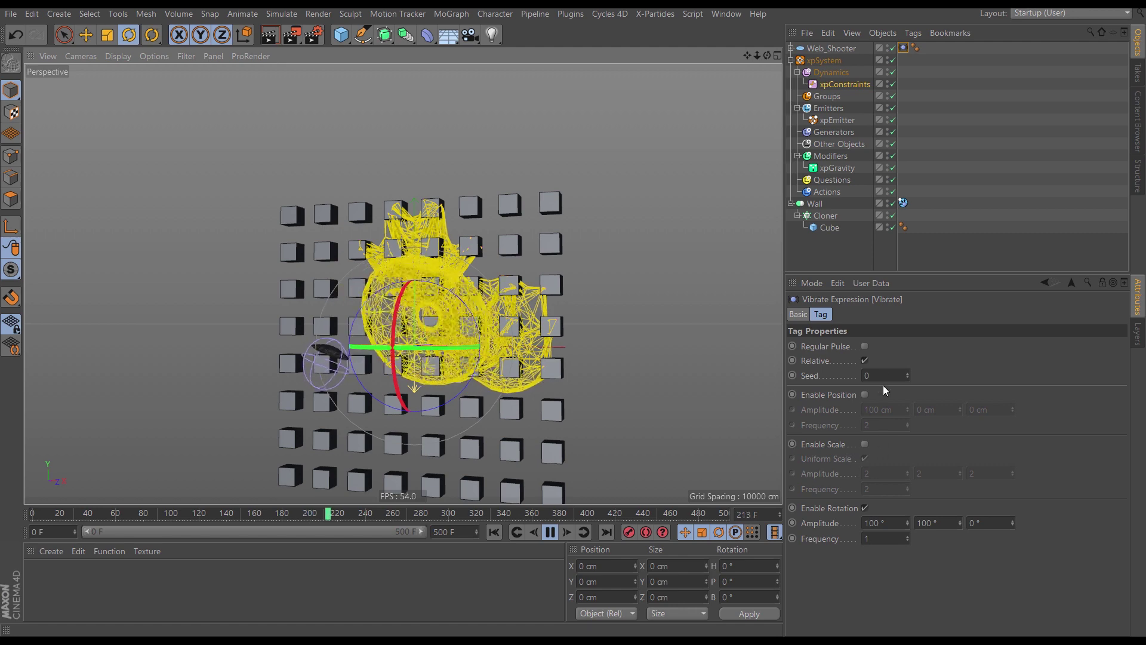
Set the Vibrate tag's Seed to 1 and its first two rotation amplitudes to 70°, replaying the simulation from the first frame
{"action": "left_click", "coordinate": [907, 373]}
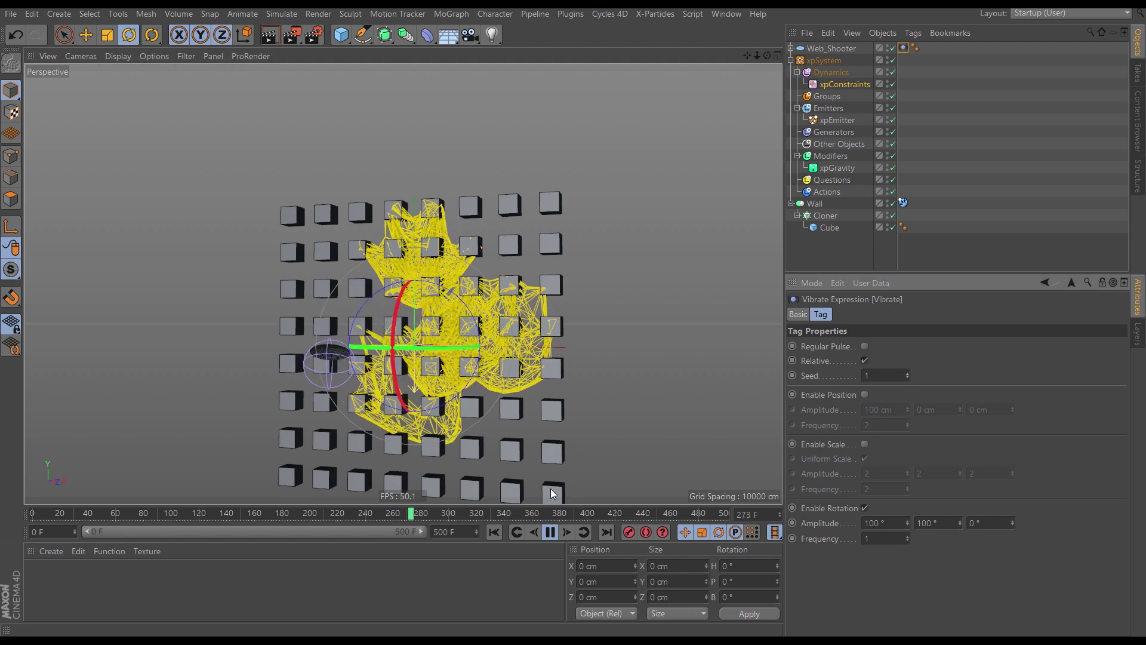
{"action": "left_click", "coordinate": [495, 532]}
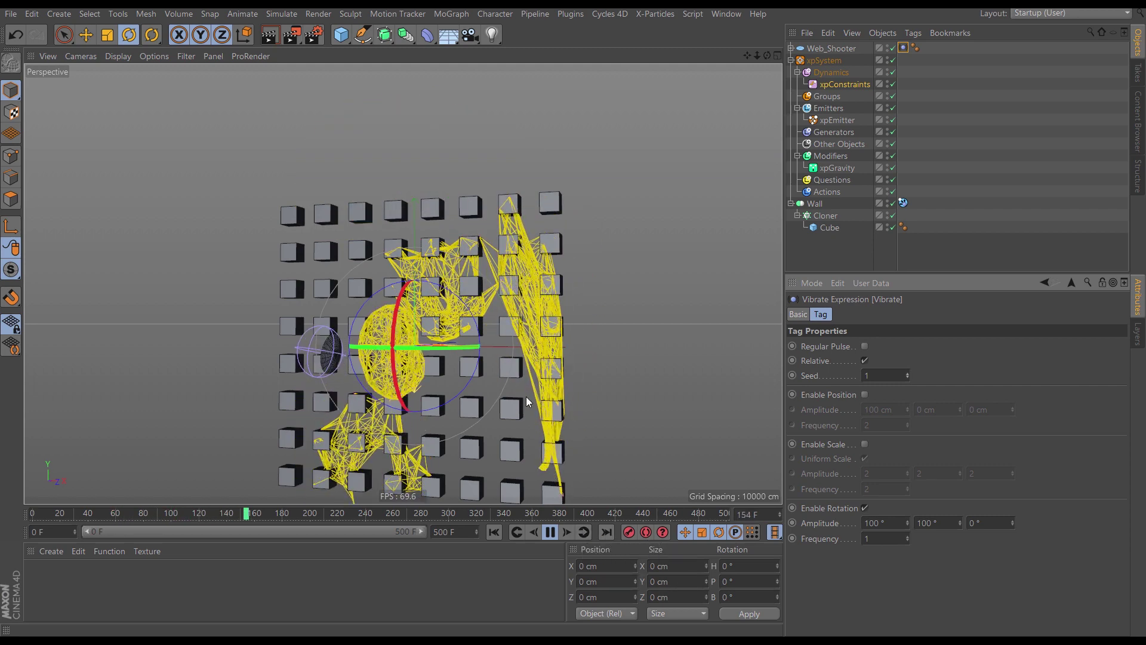
{"action": "left_click_drag", "start_coordinate": [887, 524], "coordinate": [852, 526]}
{"action": "type", "text": "70"}
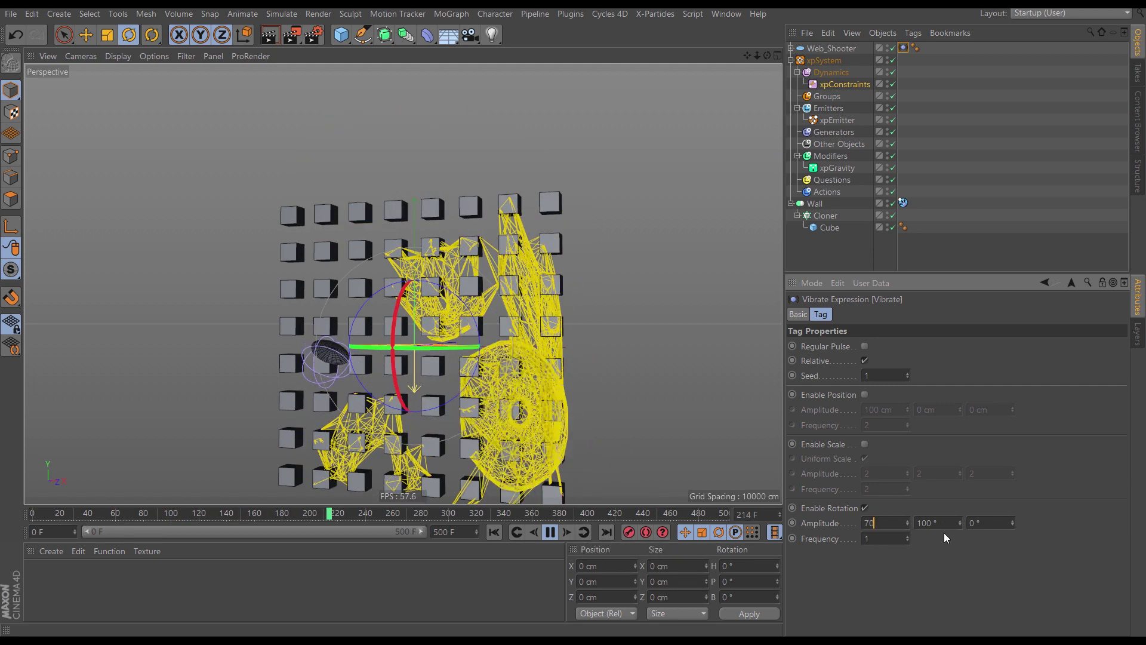
{"action": "left_click_drag", "start_coordinate": [941, 525], "coordinate": [892, 529]}
{"action": "type", "text": "70"}
{"action": "left_click", "coordinate": [492, 532]}
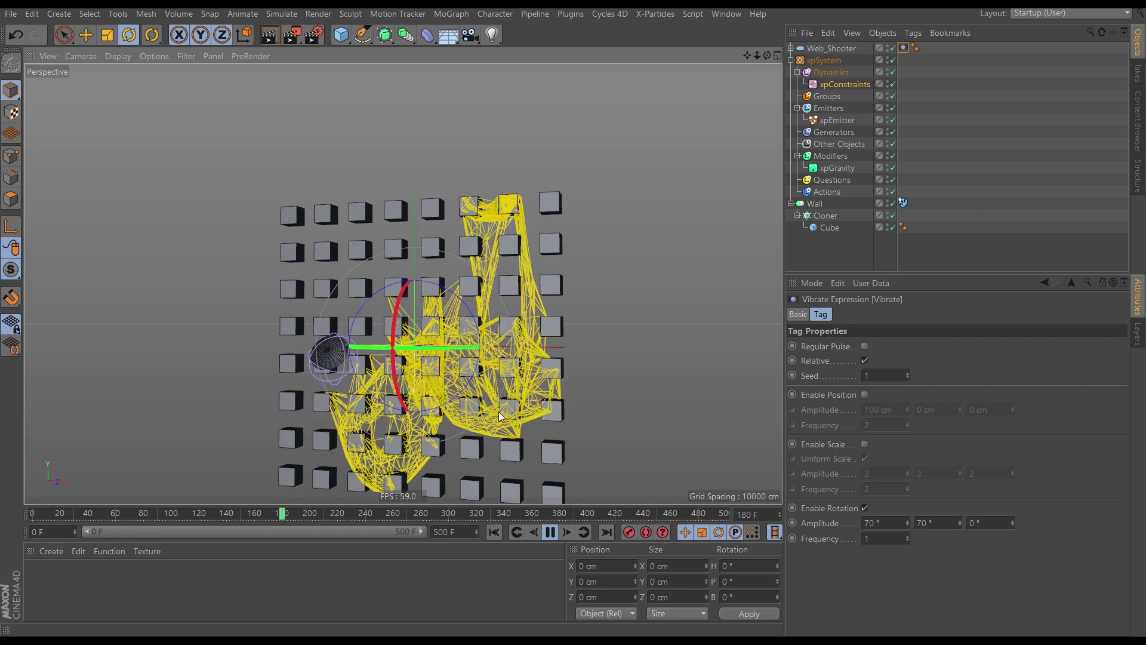
Examine the web shots across the whole cube wall from an angle, and replay from the first frame to frame 18
{"action": "middle_click_drag", "start_coordinate": [499, 411], "coordinate": [476, 348], "text": "alt"}
{"action": "right_click_drag", "start_coordinate": [476, 347], "coordinate": [466, 349], "text": "alt"}
{"action": "left_click_drag", "start_coordinate": [465, 348], "coordinate": [457, 361], "text": "alt"}
{"action": "middle_click_drag", "start_coordinate": [458, 361], "coordinate": [458, 340], "text": "alt"}
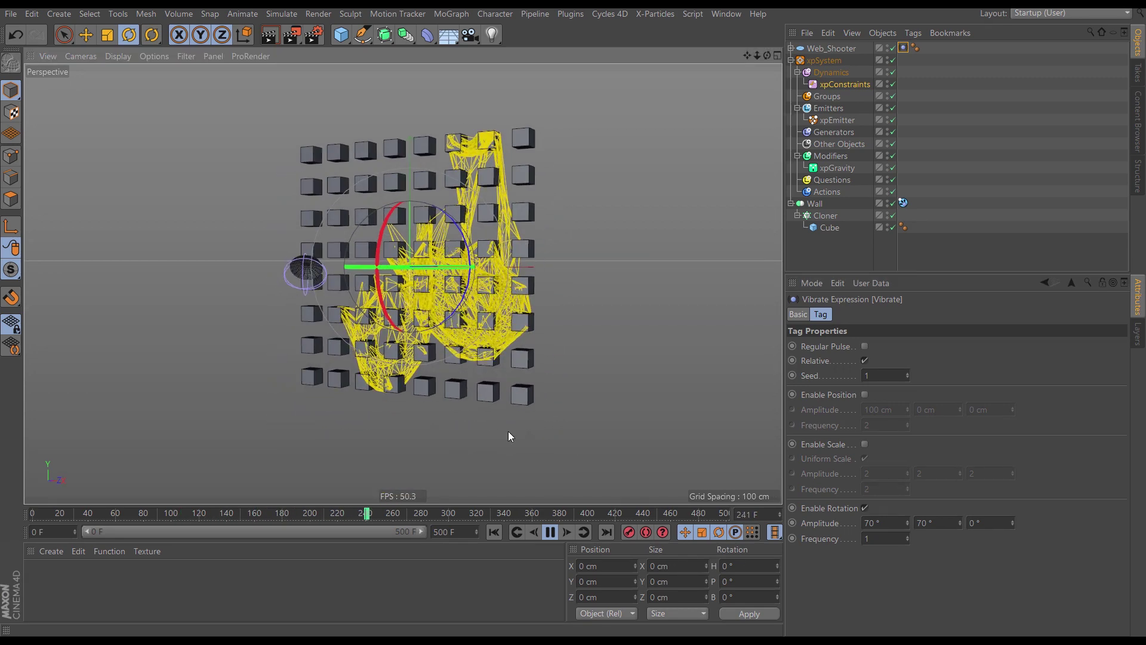
{"action": "left_click", "coordinate": [549, 532]}
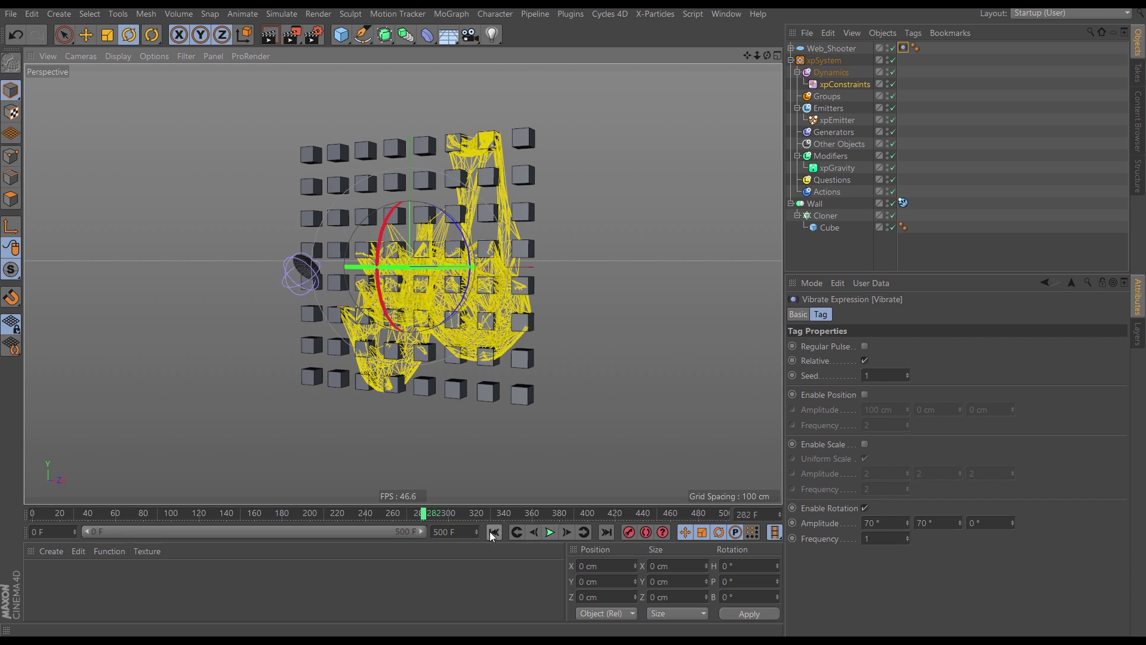
{"action": "left_click", "coordinate": [494, 532]}
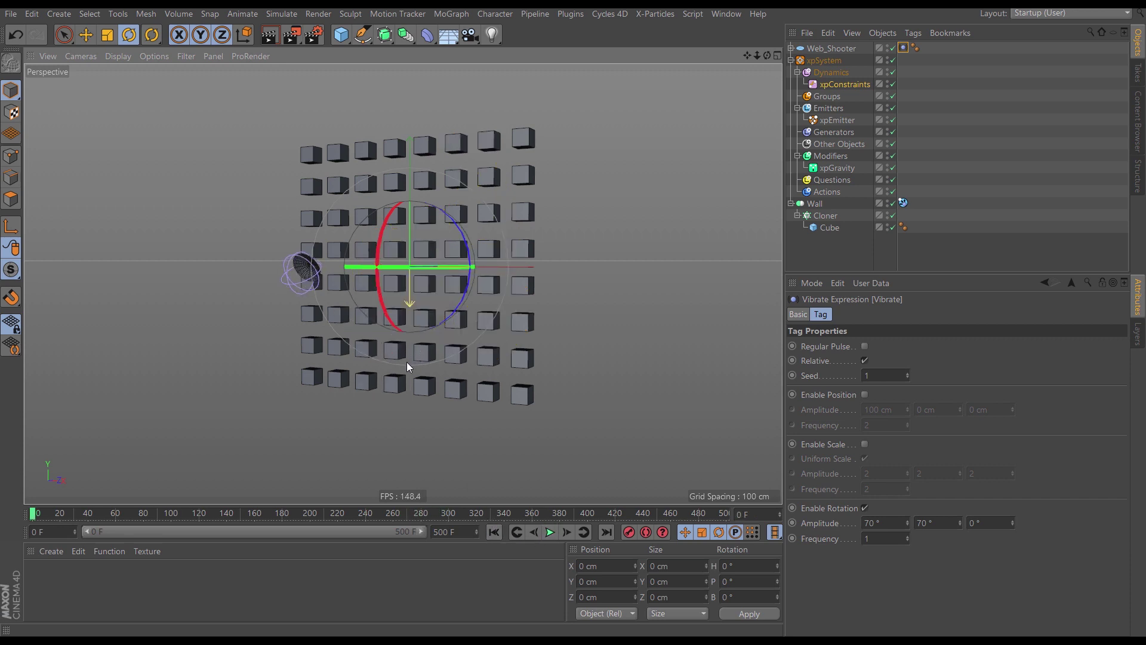
{"action": "middle_click_drag", "start_coordinate": [455, 327], "coordinate": [437, 346], "text": "alt"}
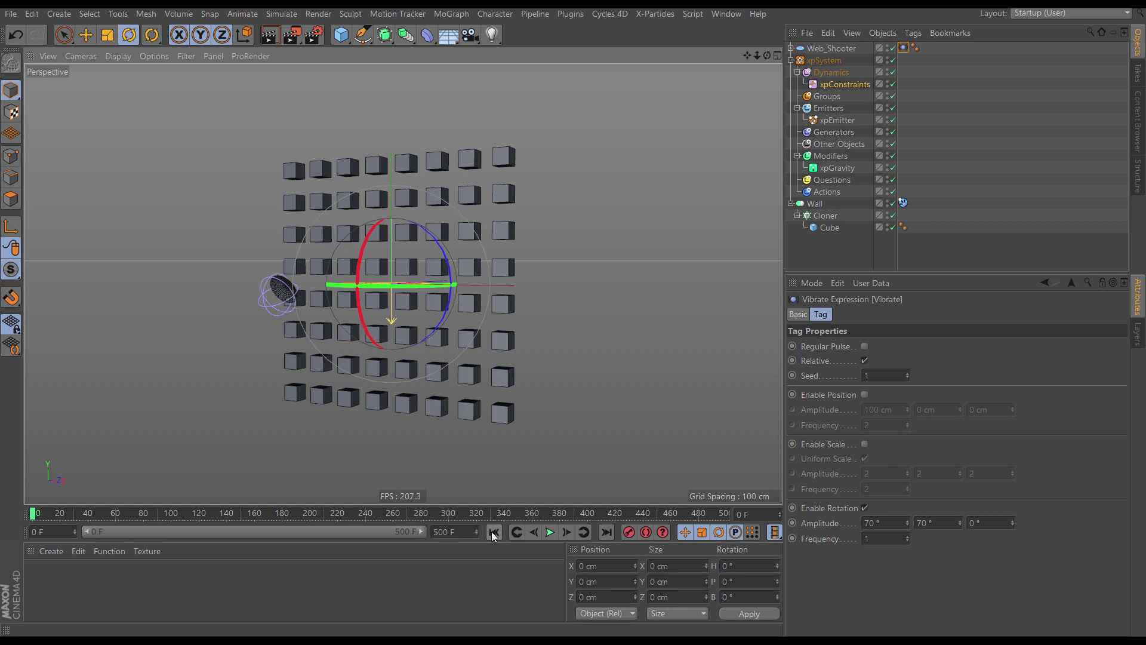
{"action": "left_click", "coordinate": [548, 532]}
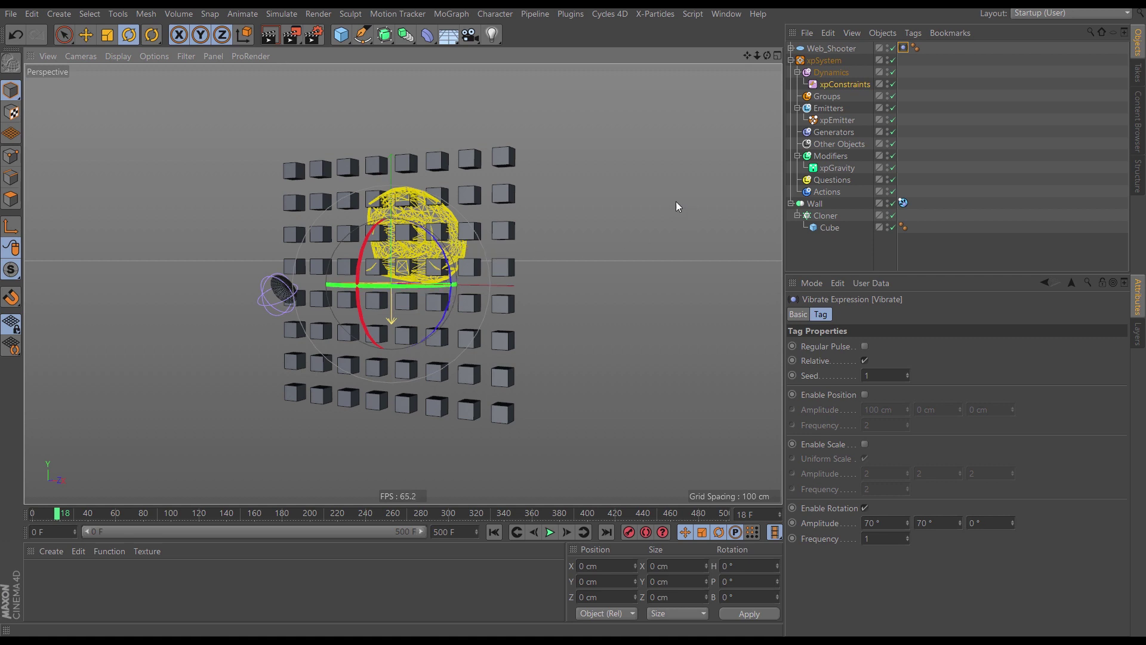
Add an xpTrail generator with xpEmitter as its emitter, and replay the simulation from the first frame to frame 19
{"action": "left_click", "coordinate": [839, 134]}
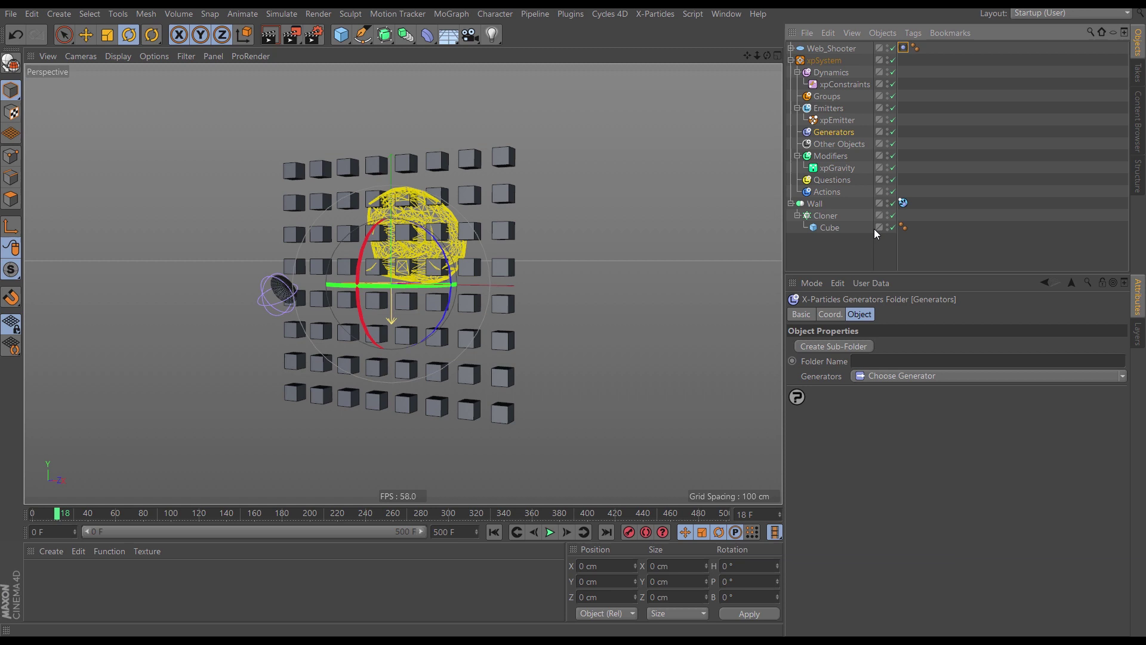
{"action": "left_click", "coordinate": [1082, 378]}
{"action": "left_click", "coordinate": [885, 589]}
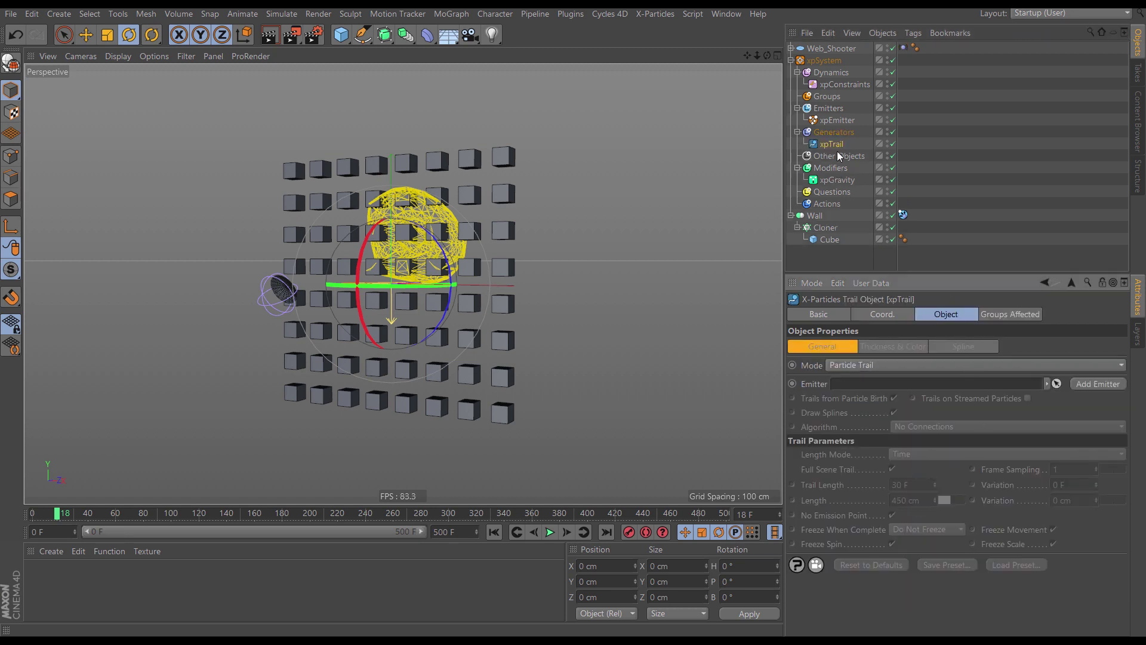
{"action": "left_click_drag", "start_coordinate": [838, 120], "coordinate": [862, 389]}
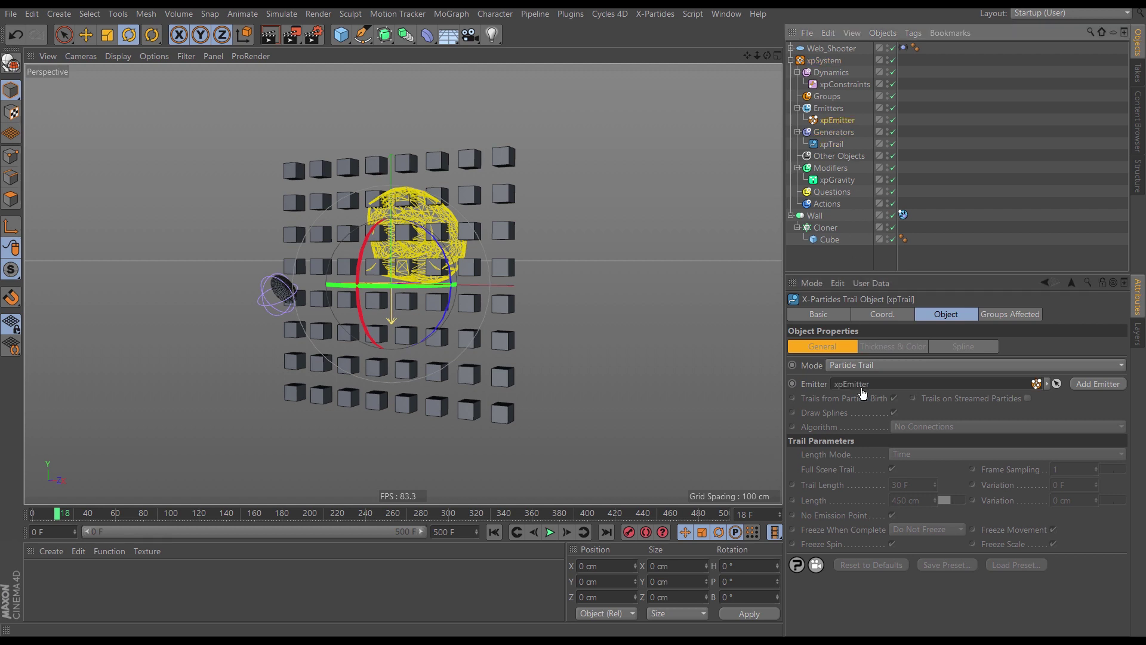
{"action": "left_click", "coordinate": [493, 532]}
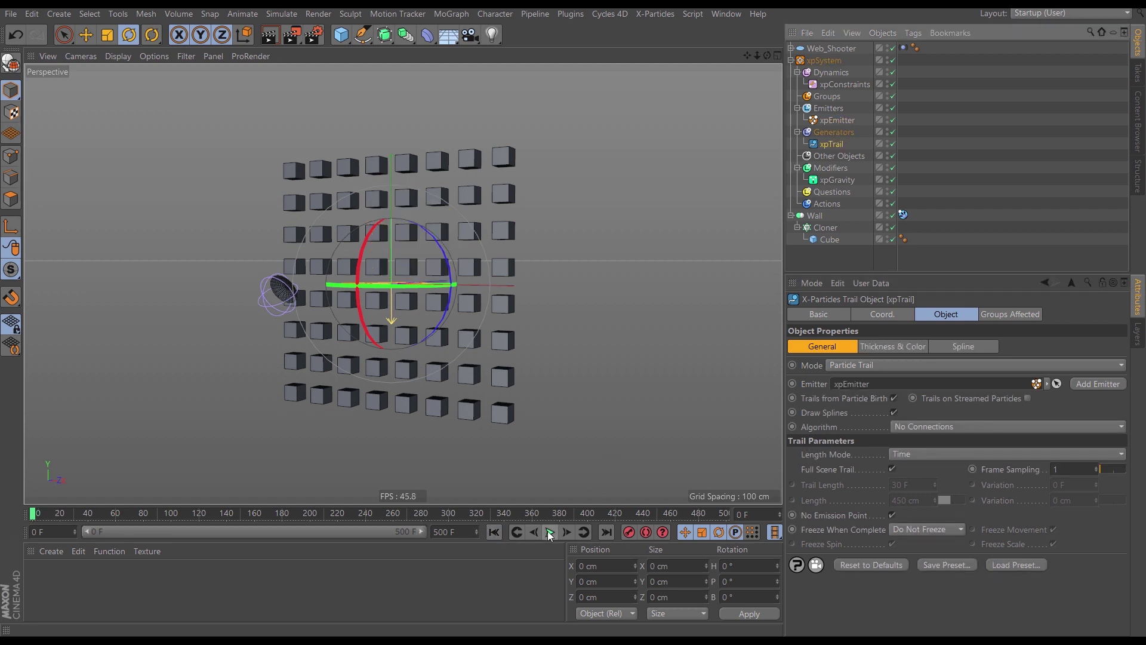
{"action": "left_click", "coordinate": [550, 532]}
{"action": "left_click", "coordinate": [550, 532]}
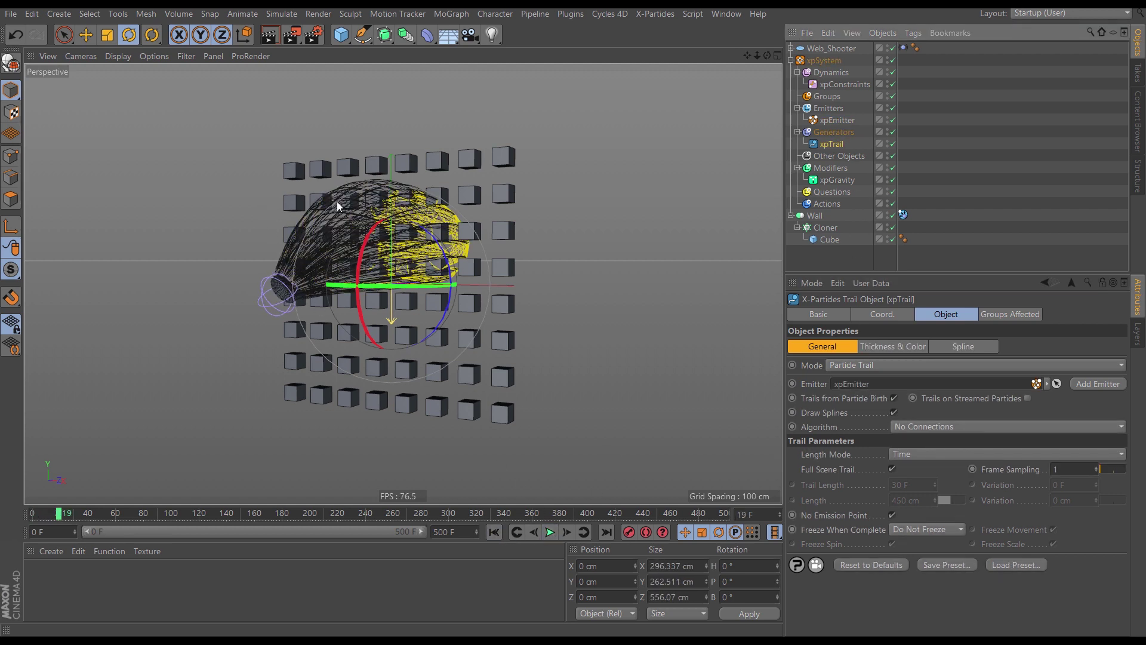
Continue the simulation to frame 160 and set the xpTrail Algorithm to Constraints
{"action": "left_click", "coordinate": [550, 532]}
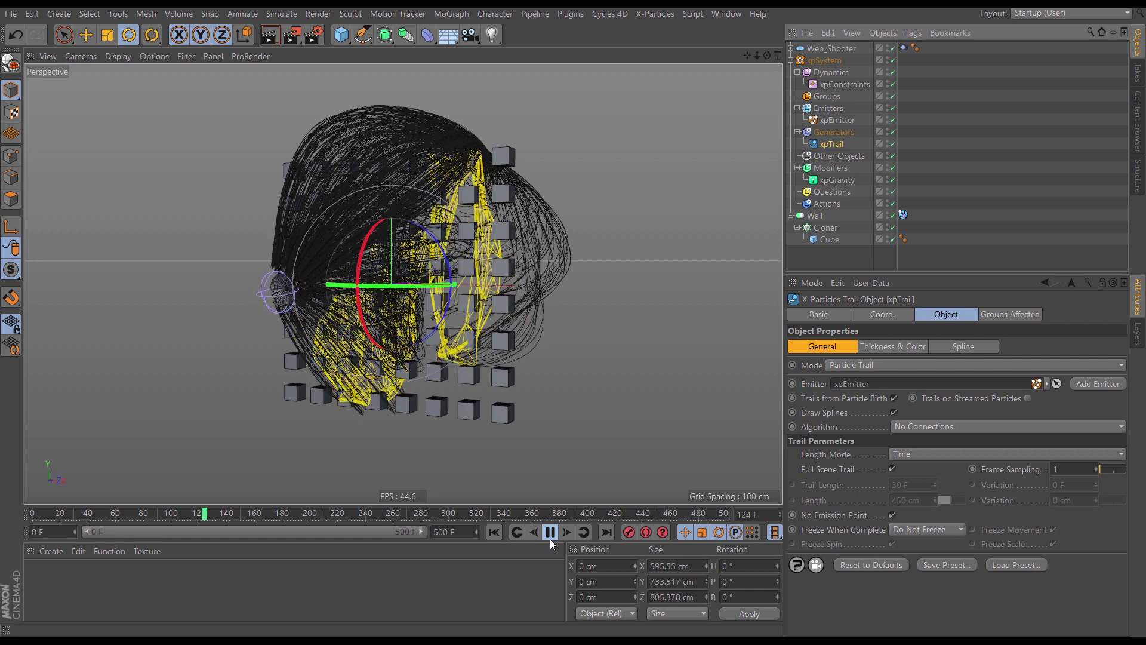
{"action": "left_click", "coordinate": [551, 532]}
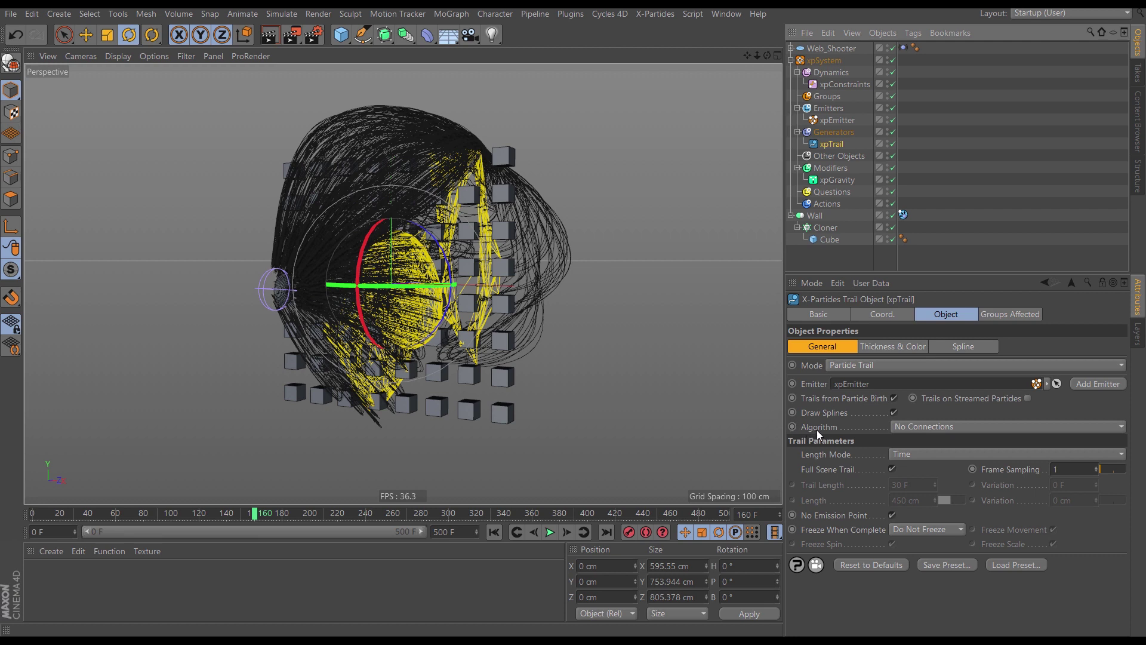
{"action": "left_click", "coordinate": [899, 427]}
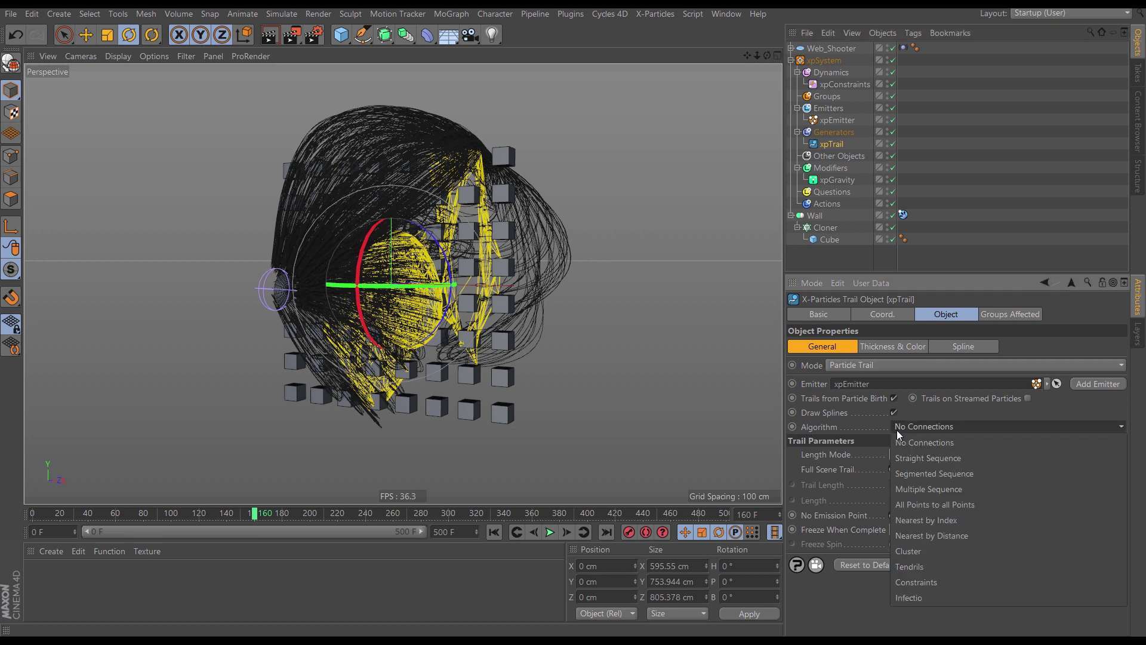
{"action": "left_click", "coordinate": [912, 582]}
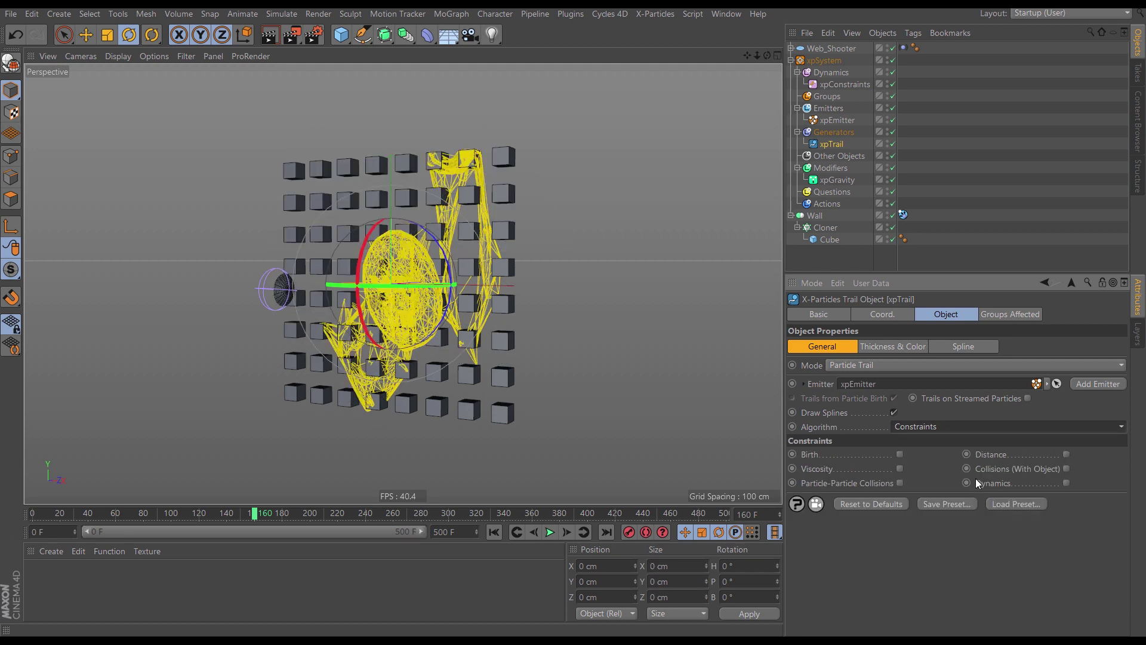
Turn off Display Constraints for xpEmitter and replay the simulation from the first frame to frame 91
{"action": "left_click", "coordinate": [836, 121]}
{"action": "left_click", "coordinate": [871, 327]}
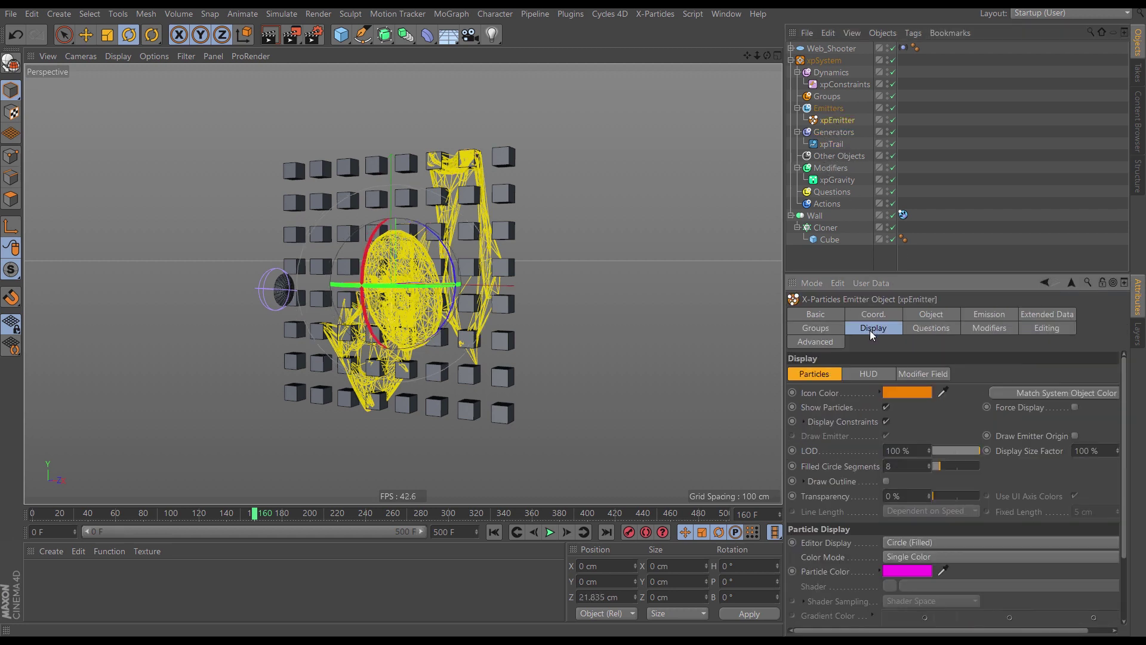
{"action": "left_click", "coordinate": [886, 422]}
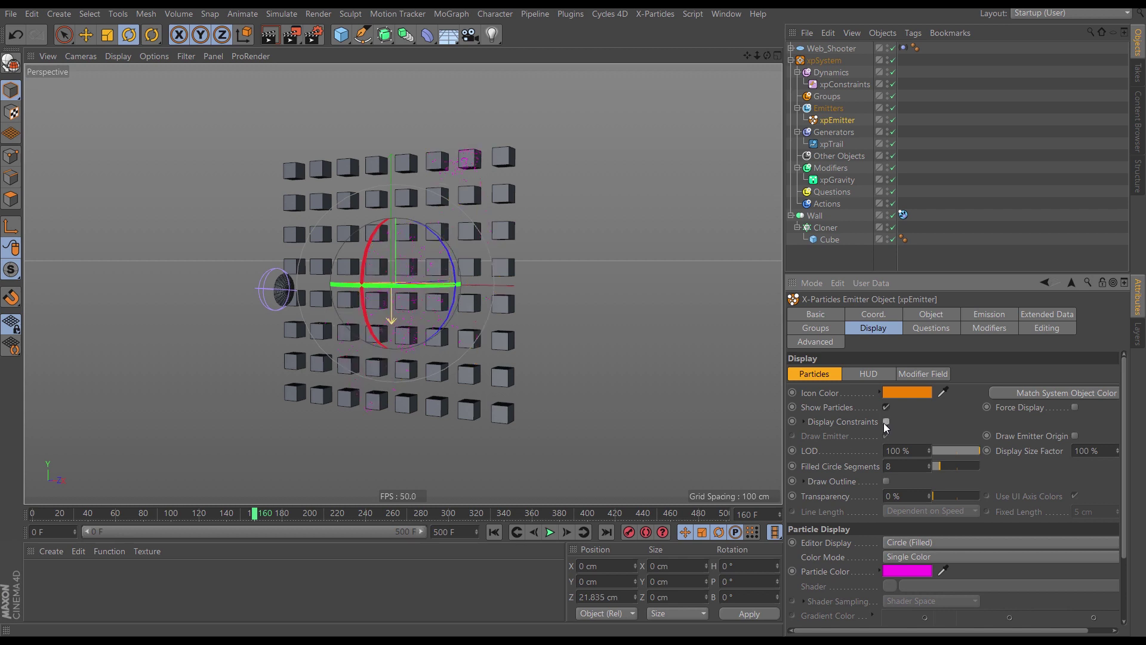
{"action": "left_click", "coordinate": [493, 535]}
{"action": "left_click", "coordinate": [554, 530]}
{"action": "left_click", "coordinate": [554, 532]}
{"action": "left_click", "coordinate": [837, 120]}
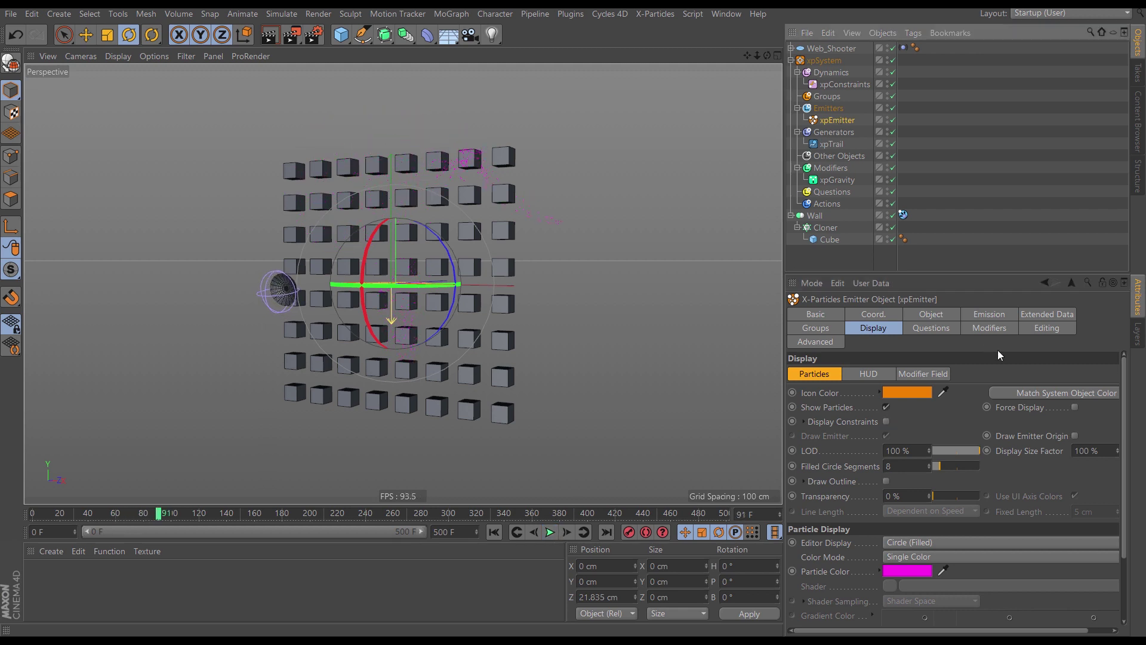
Set the xpEmitter Display Size Factor to 388% and replay the simulation from the first frame to frame 150
{"action": "left_click", "coordinate": [882, 327]}
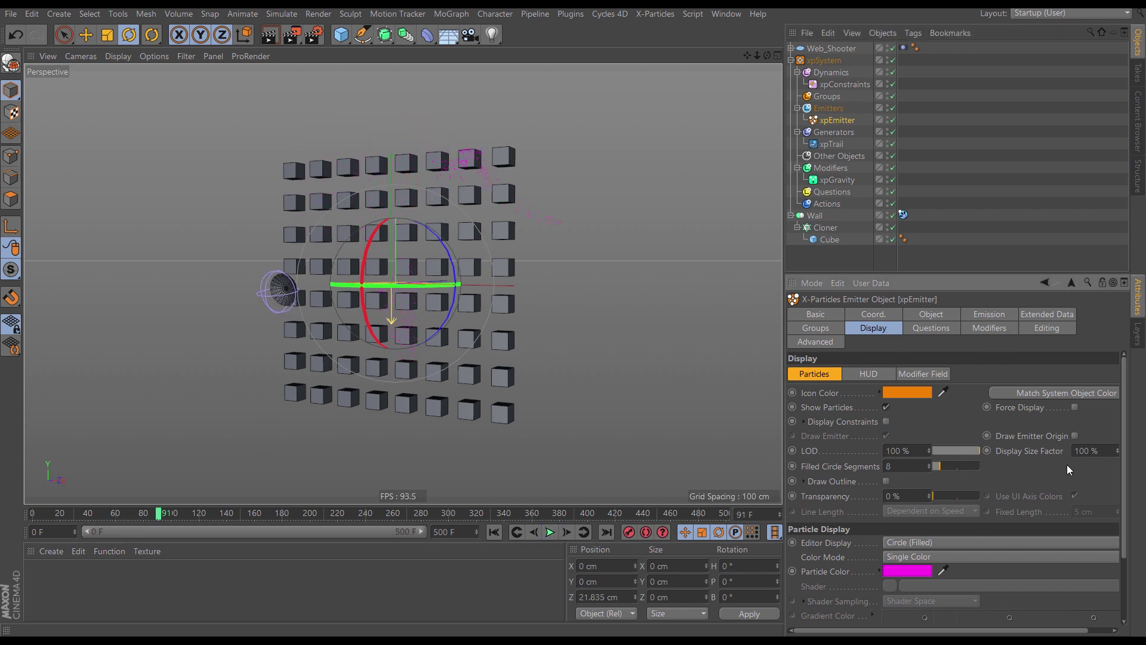
{"action": "left_click_drag", "start_coordinate": [1118, 451], "coordinate": [1111, 309]}
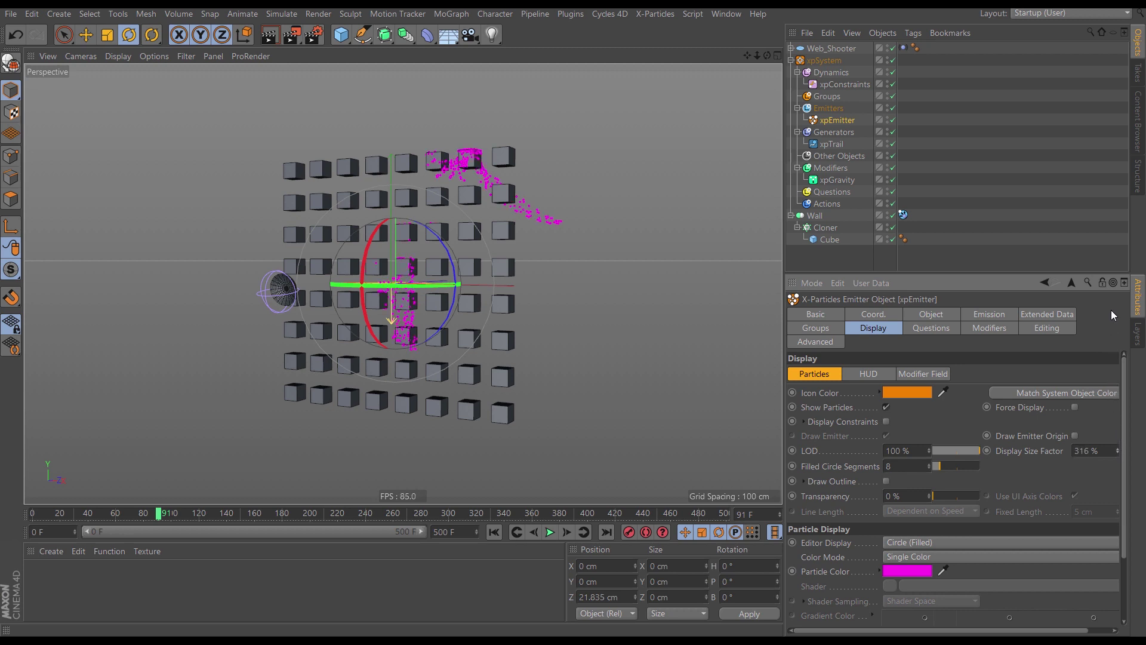
{"action": "left_click", "coordinate": [493, 532]}
{"action": "left_click", "coordinate": [549, 532]}
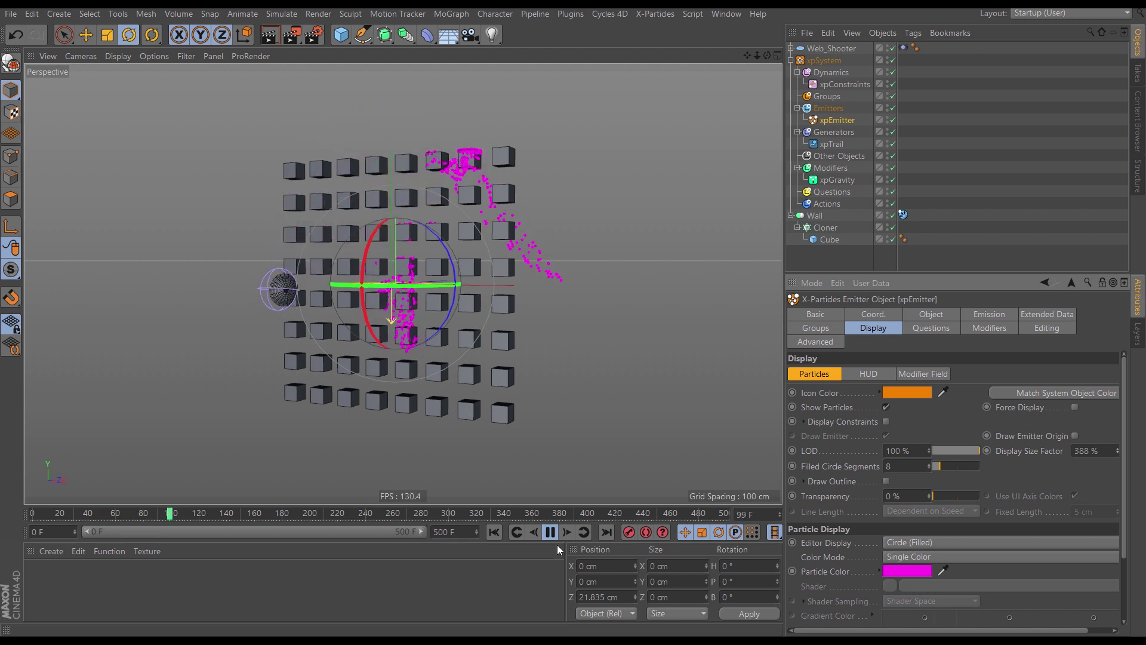
{"action": "left_click", "coordinate": [550, 532]}
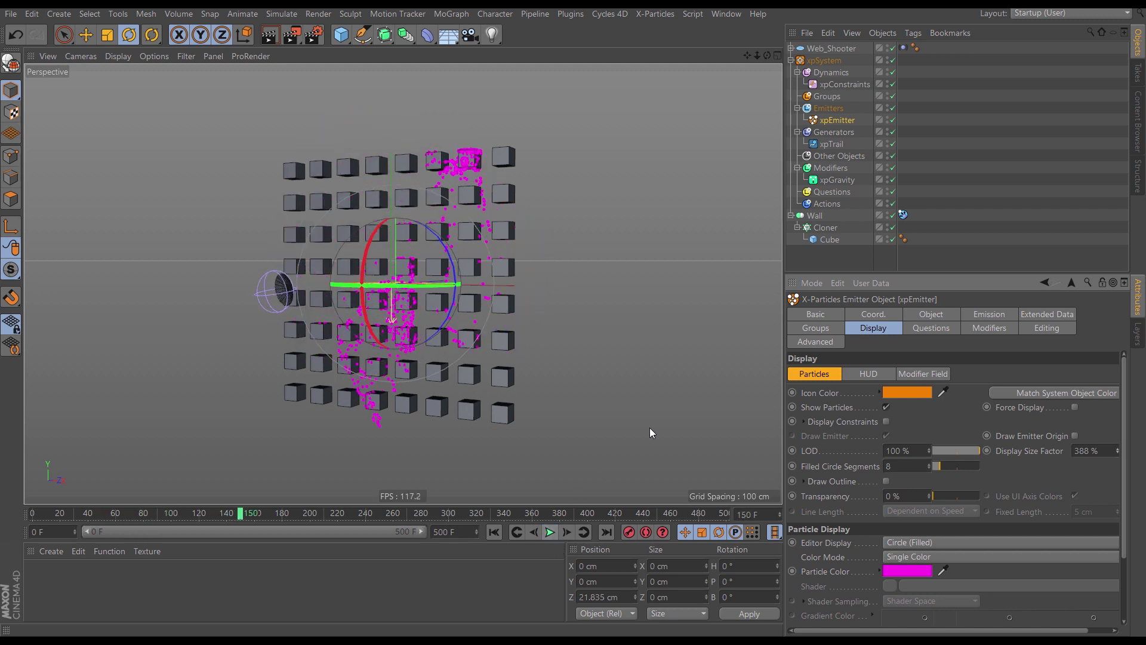
Enable Birth under the xpTrail constraints and replay the simulation from the first frame to frame 268
{"action": "left_click", "coordinate": [831, 145]}
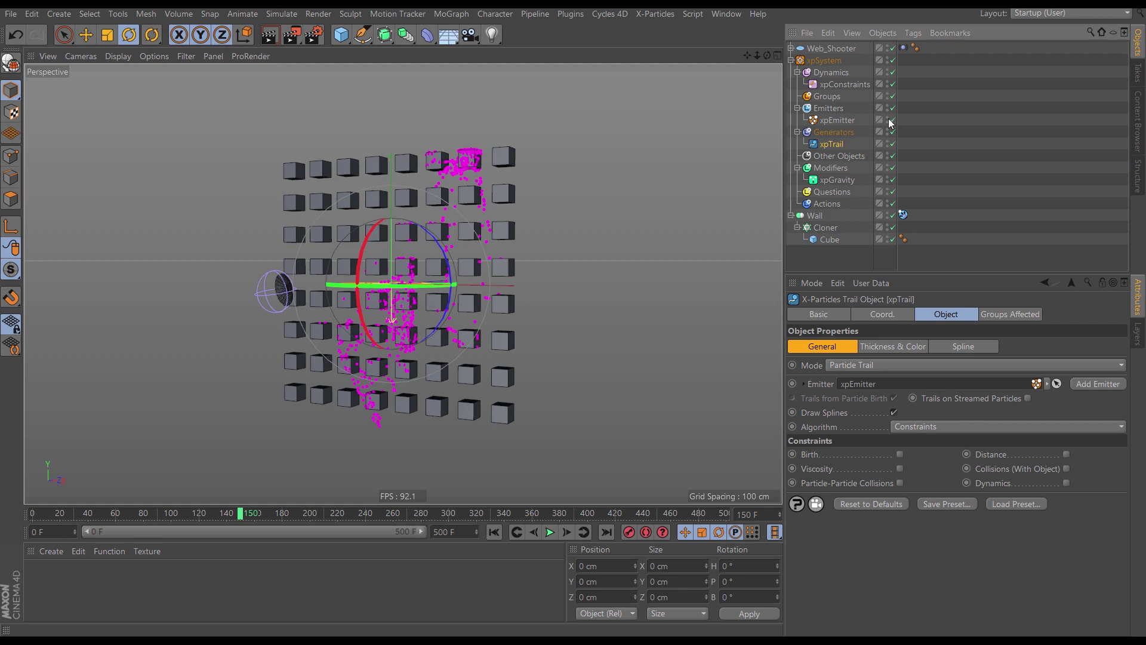
{"action": "left_click", "coordinate": [855, 84]}
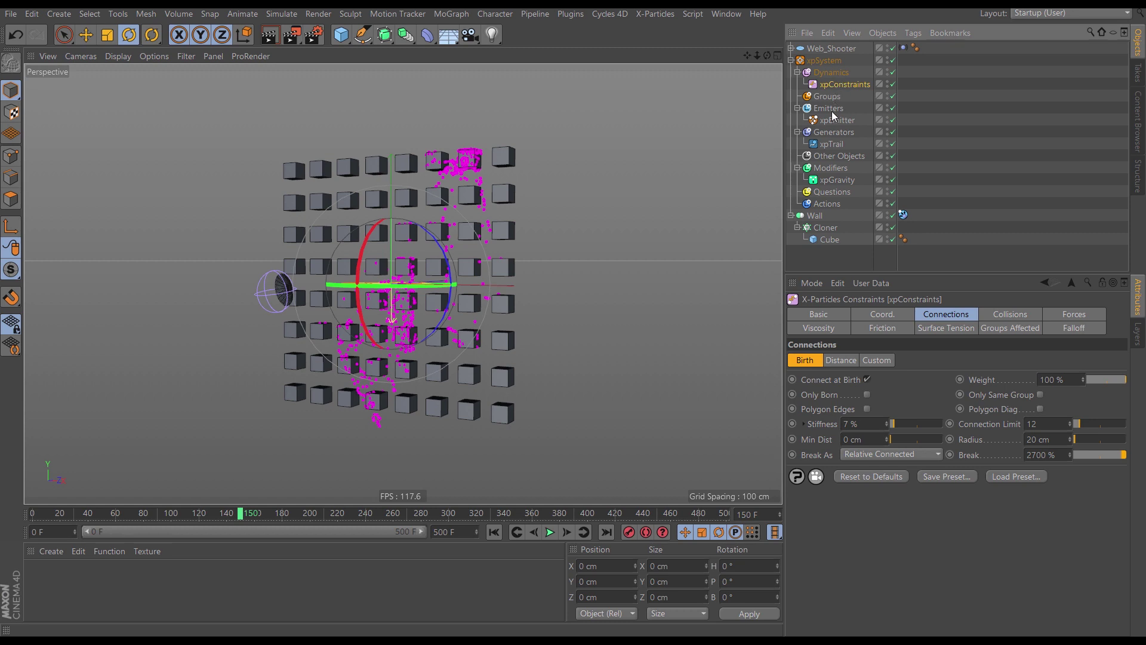
{"action": "left_click", "coordinate": [830, 143]}
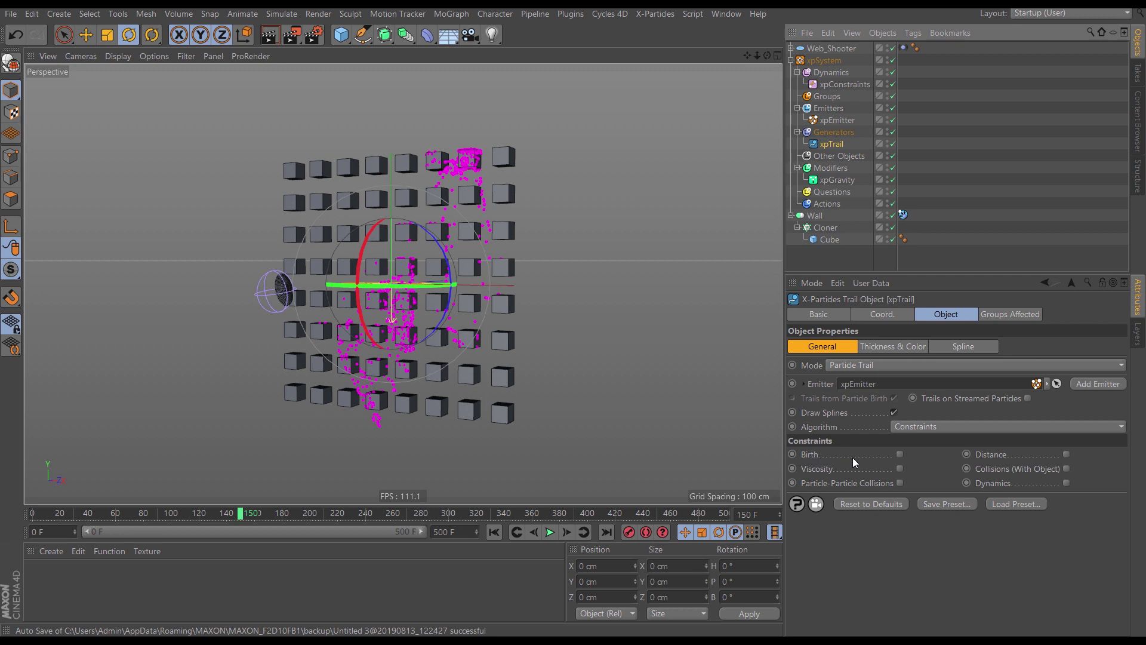
{"action": "left_click", "coordinate": [899, 454]}
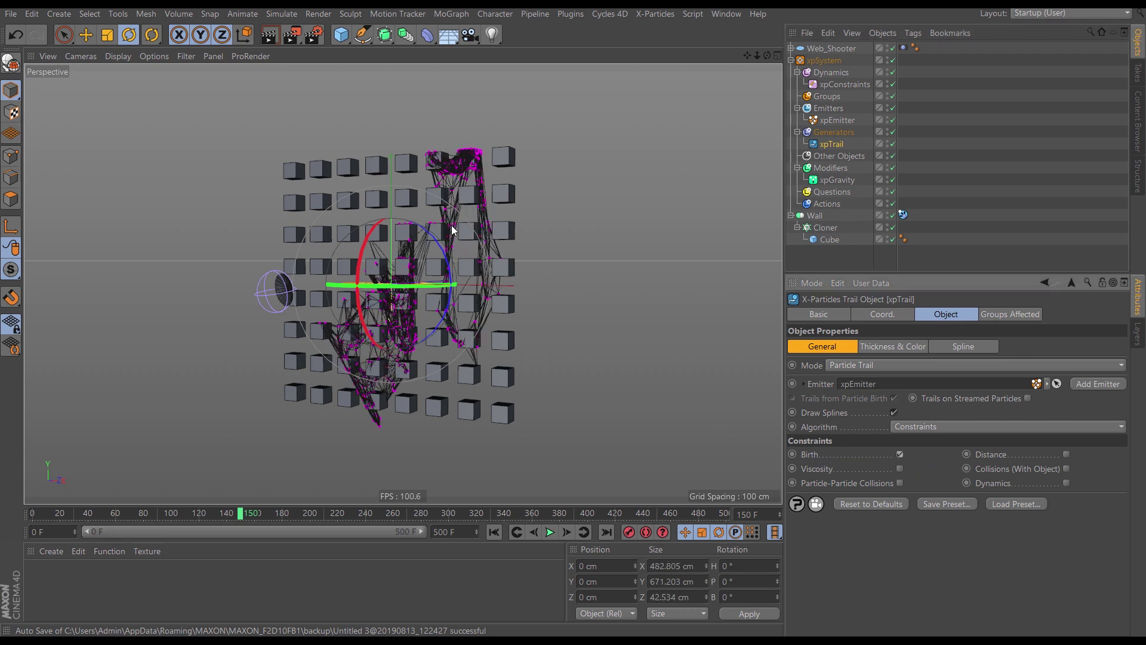
{"action": "left_click", "coordinate": [493, 532]}
{"action": "left_click", "coordinate": [550, 532]}
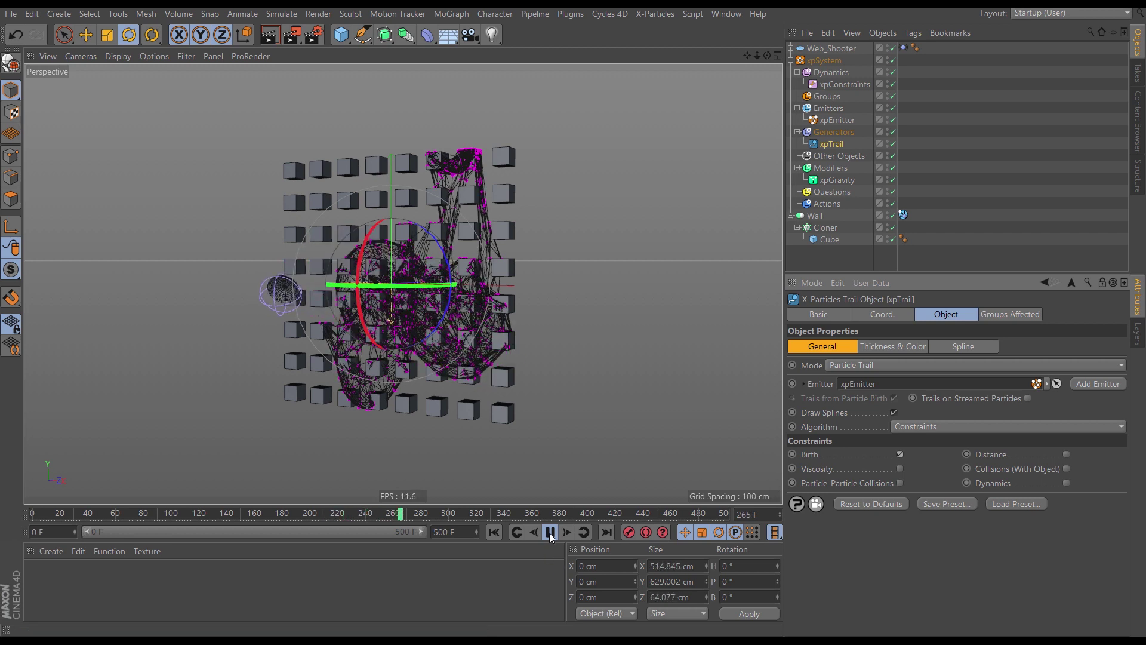
{"action": "left_click", "coordinate": [550, 532]}
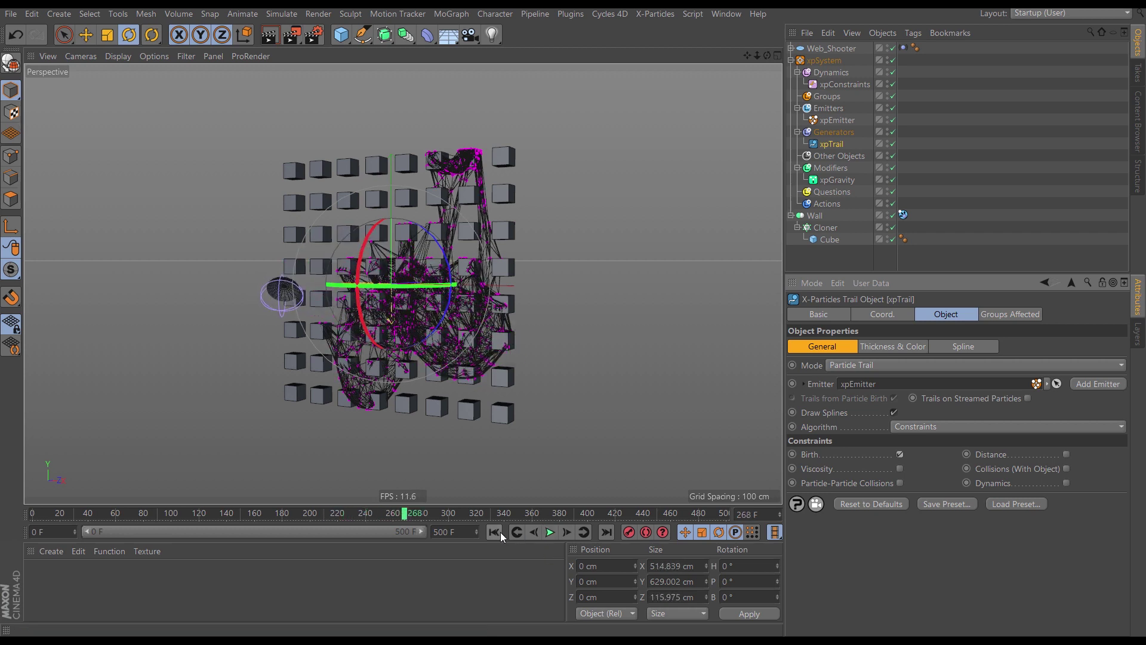
Add an xpCache object with the timeline returned to the first frame, and open its Cache Type choices
{"action": "left_click", "coordinate": [494, 532]}
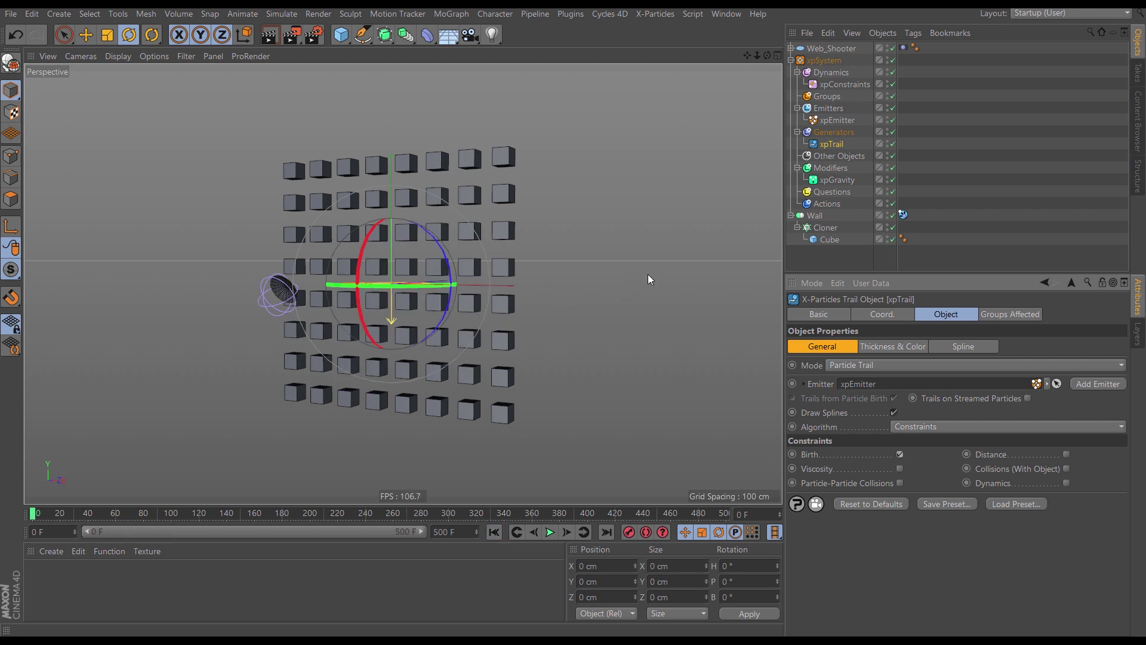
{"action": "left_click", "coordinate": [836, 156]}
{"action": "left_click", "coordinate": [1109, 376]}
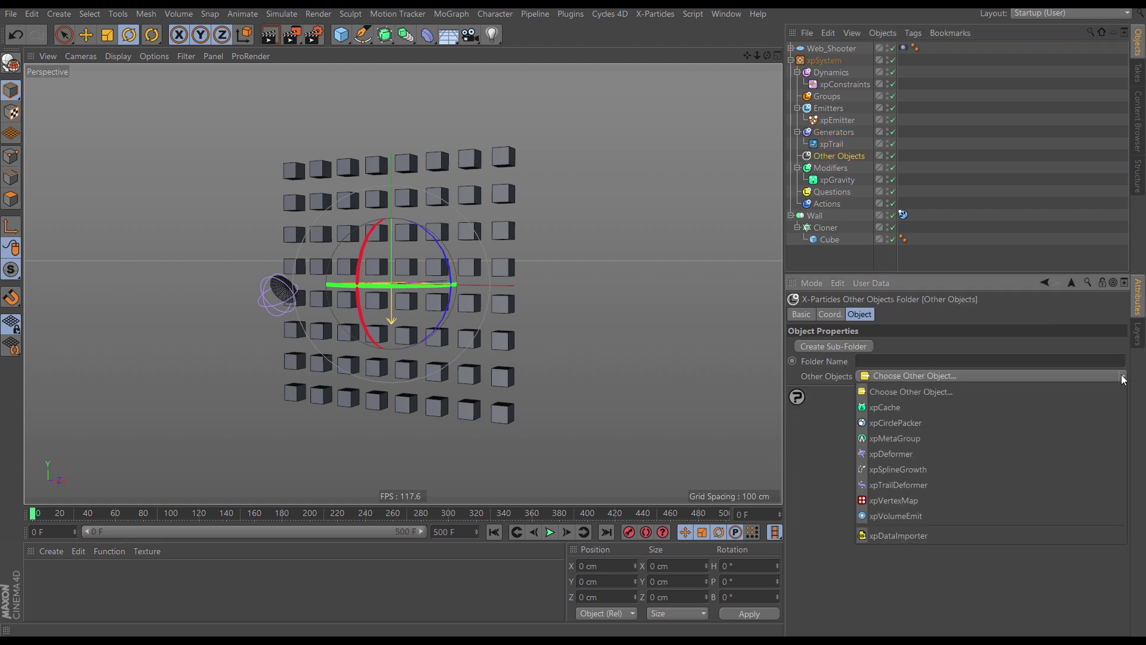
{"action": "left_click", "coordinate": [1073, 406]}
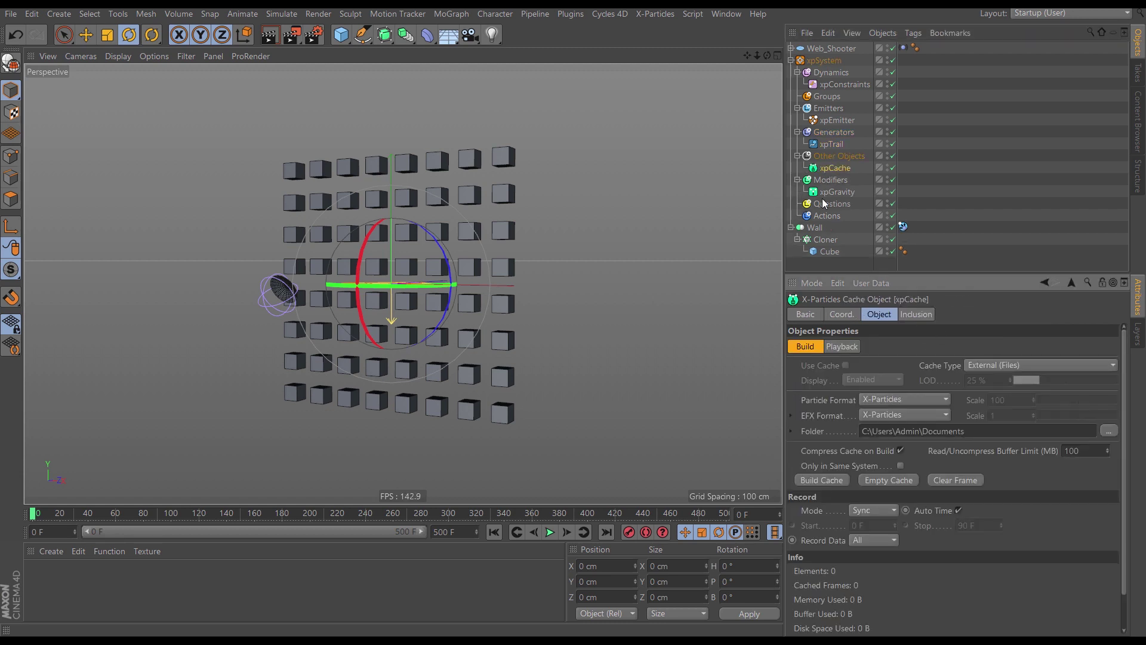
{"action": "left_click", "coordinate": [836, 169]}
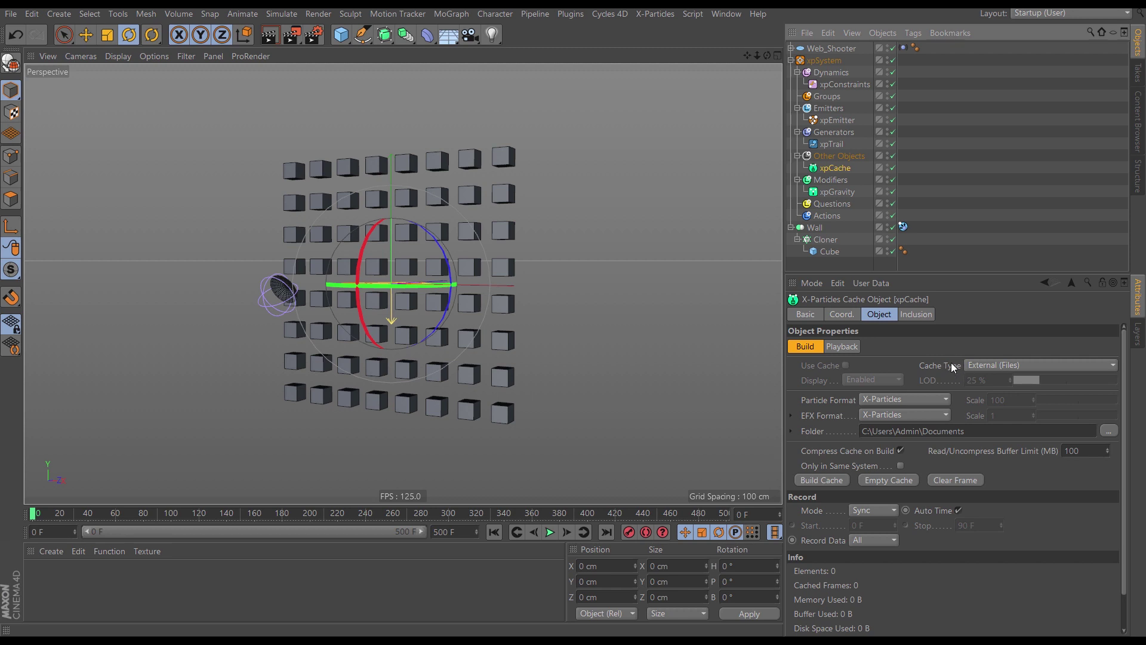
{"action": "left_click", "coordinate": [977, 365]}
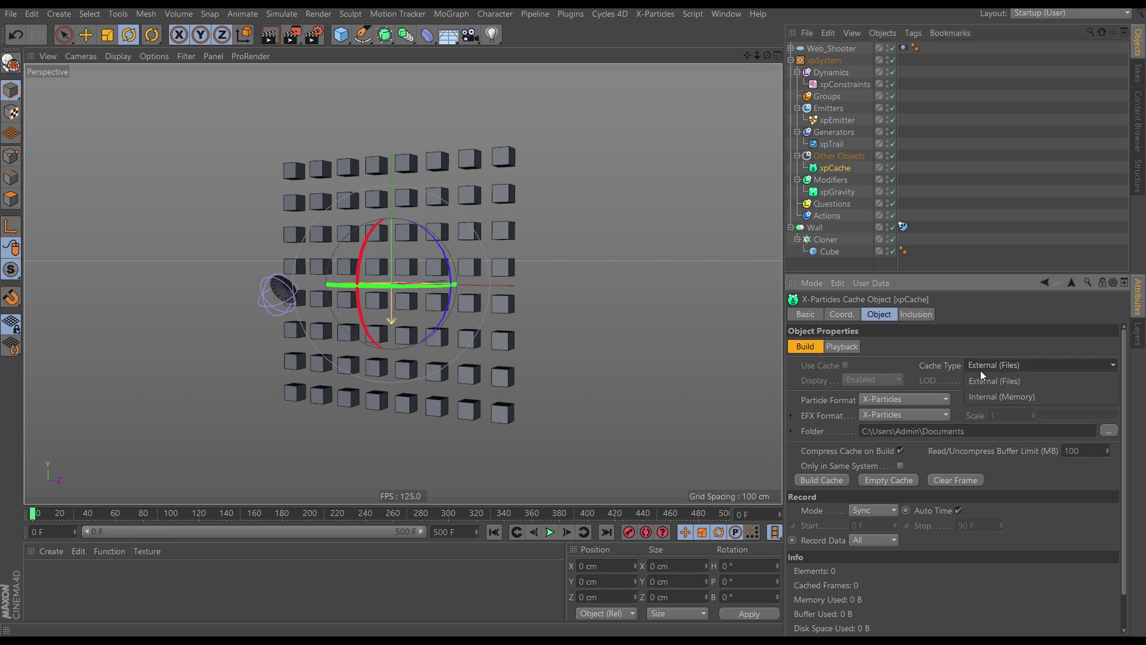
Set the xpCache type to Internal (Memory) and add xpEmitter to its list of excluded objects
{"action": "left_click", "coordinate": [982, 397]}
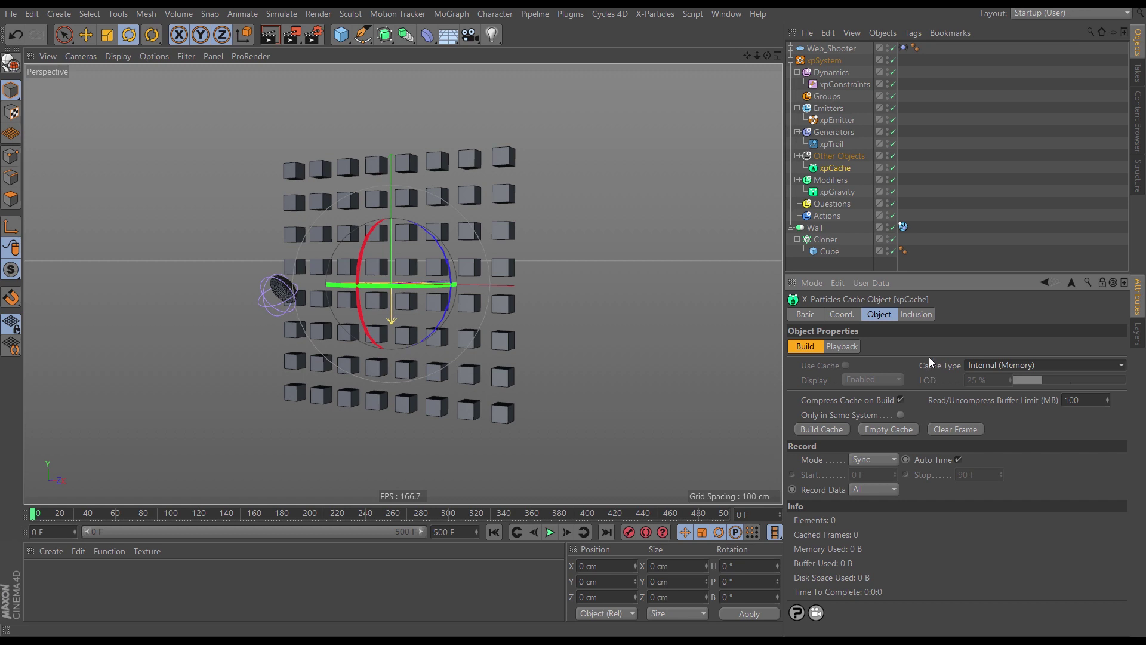
{"action": "left_click", "coordinate": [913, 316]}
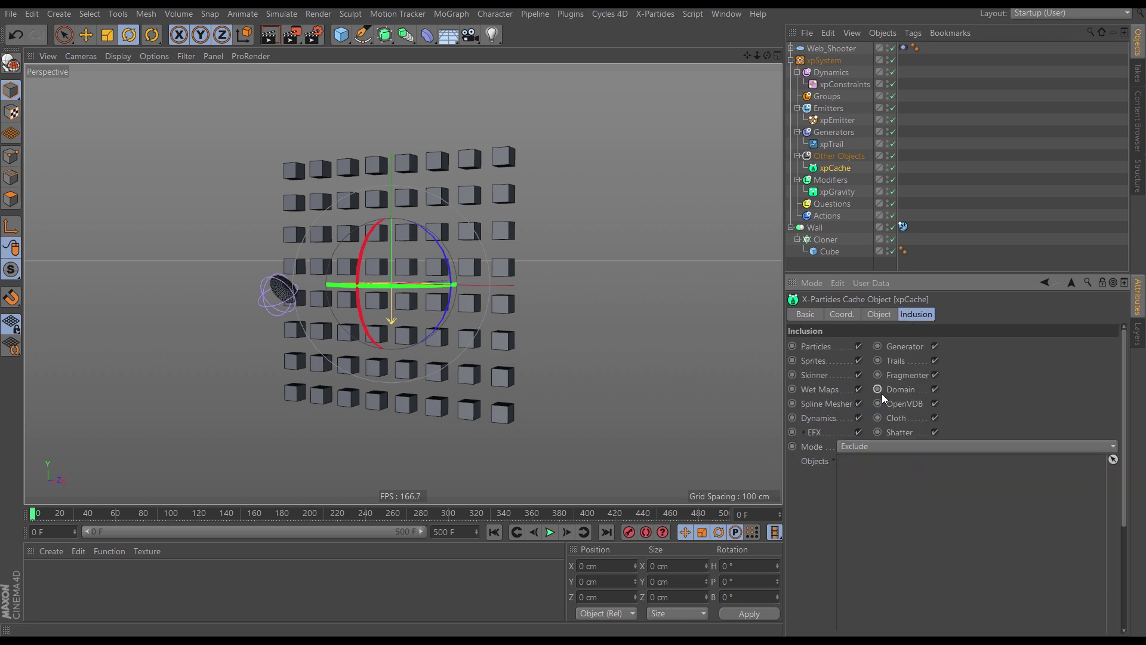
{"action": "left_click_drag", "start_coordinate": [833, 119], "coordinate": [925, 450]}
{"action": "left_click_drag", "start_coordinate": [886, 486], "coordinate": [886, 486]}
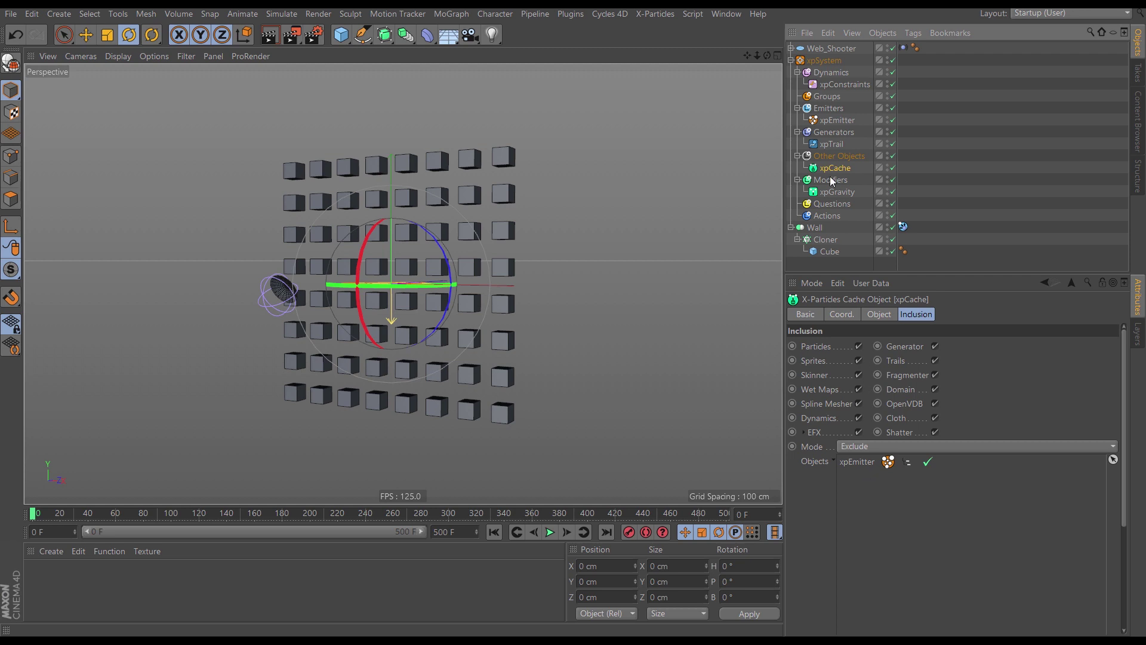
Build the particle cache, and disable the xpEmitter and xpConstraints objects
{"action": "left_click", "coordinate": [875, 317]}
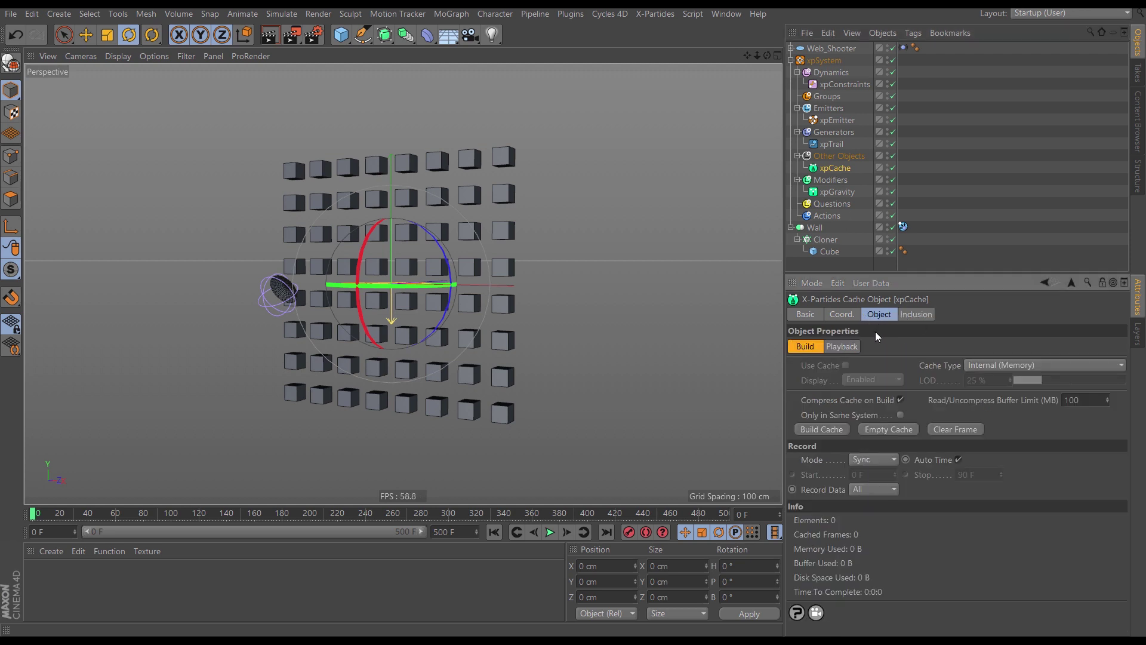
{"action": "left_click", "coordinate": [818, 429]}
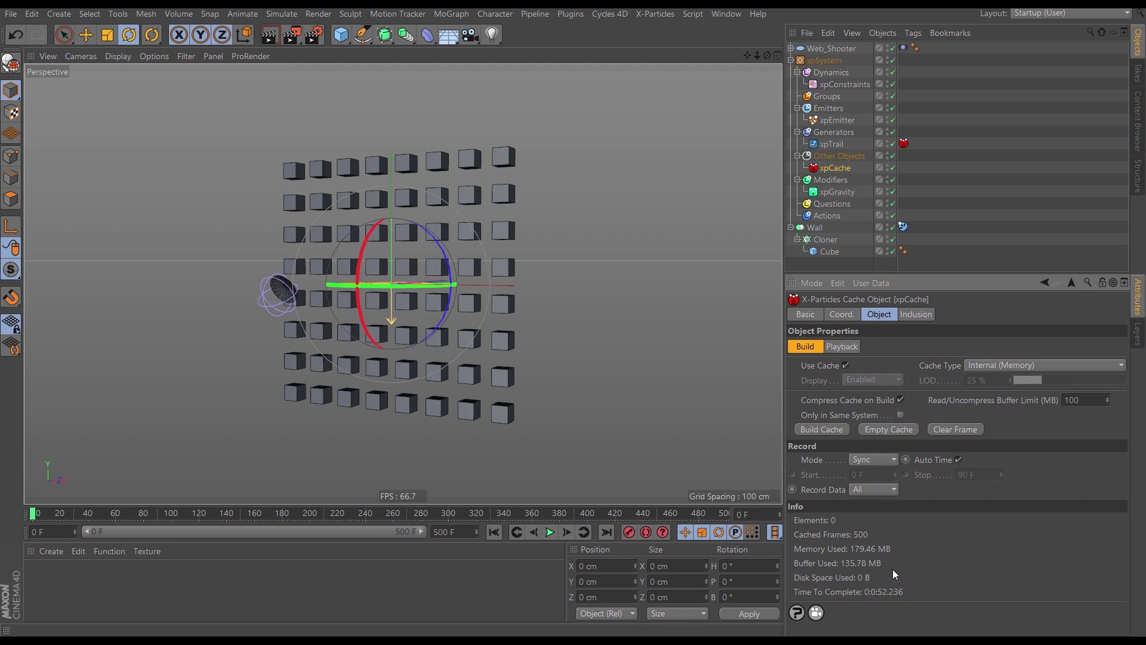
{"action": "left_click", "coordinate": [893, 120]}
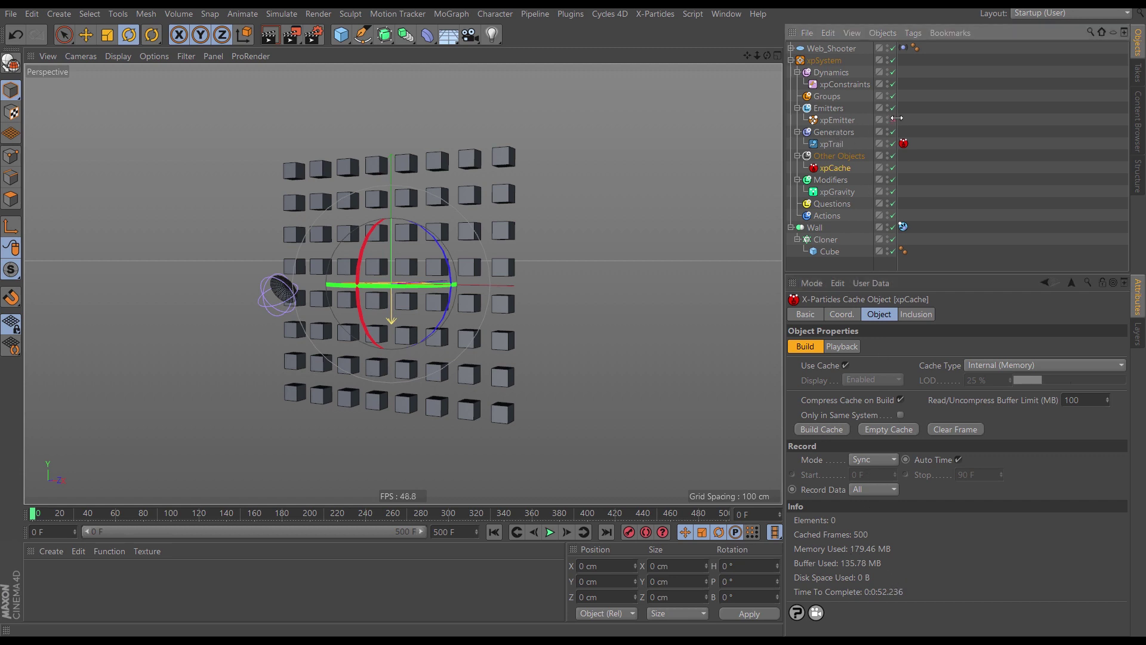
{"action": "left_click", "coordinate": [893, 84]}
Scrub and play the timeline to check the cached web trails against the cube wall
{"action": "mouse_move", "coordinate": [41, 516]}
{"action": "left_mouse_down"}
{"action": "mouse_move", "coordinate": [461, 514]}
{"action": "mouse_move", "coordinate": [64, 514]}
{"action": "left_mouse_up"}
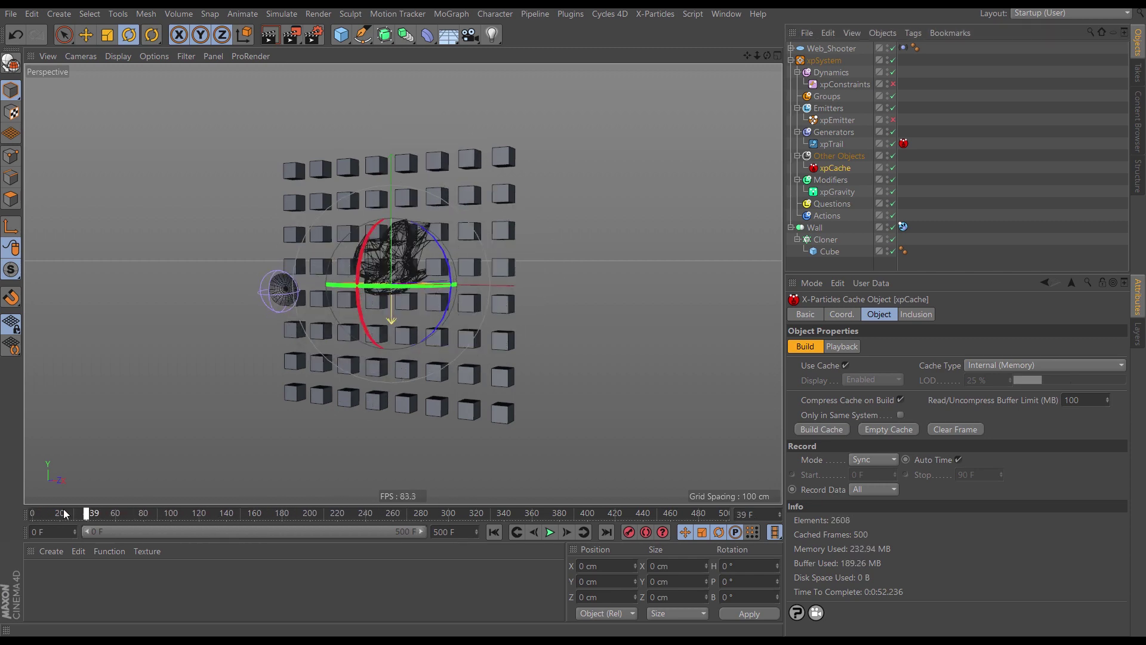
{"action": "left_click", "coordinate": [550, 532]}
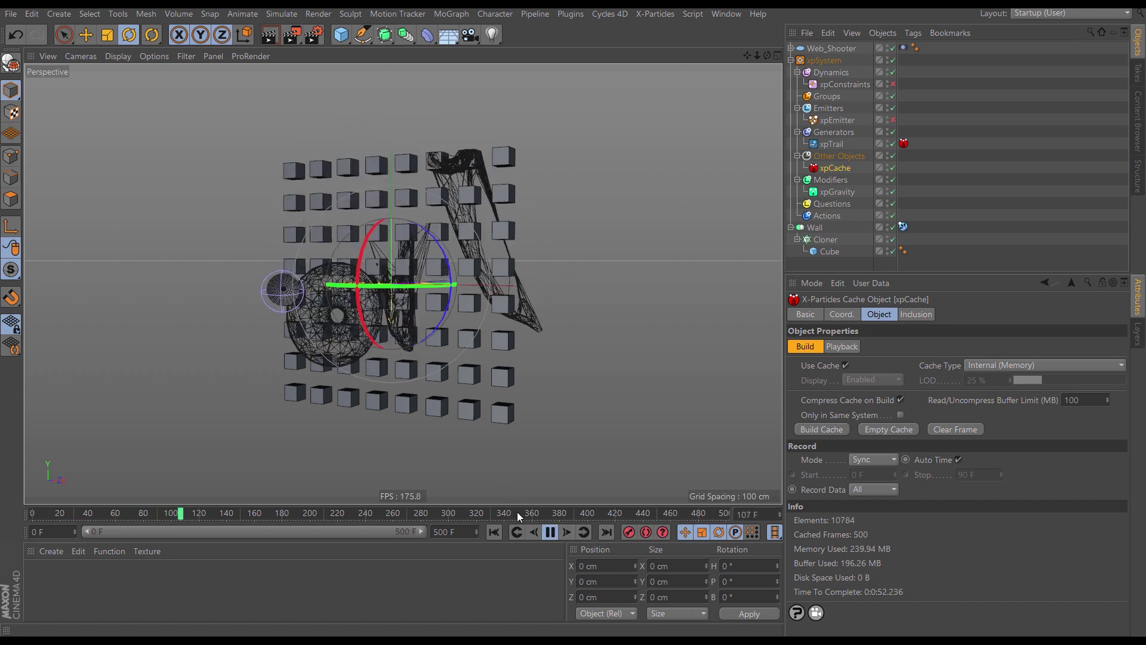
{"action": "left_click", "coordinate": [550, 532]}
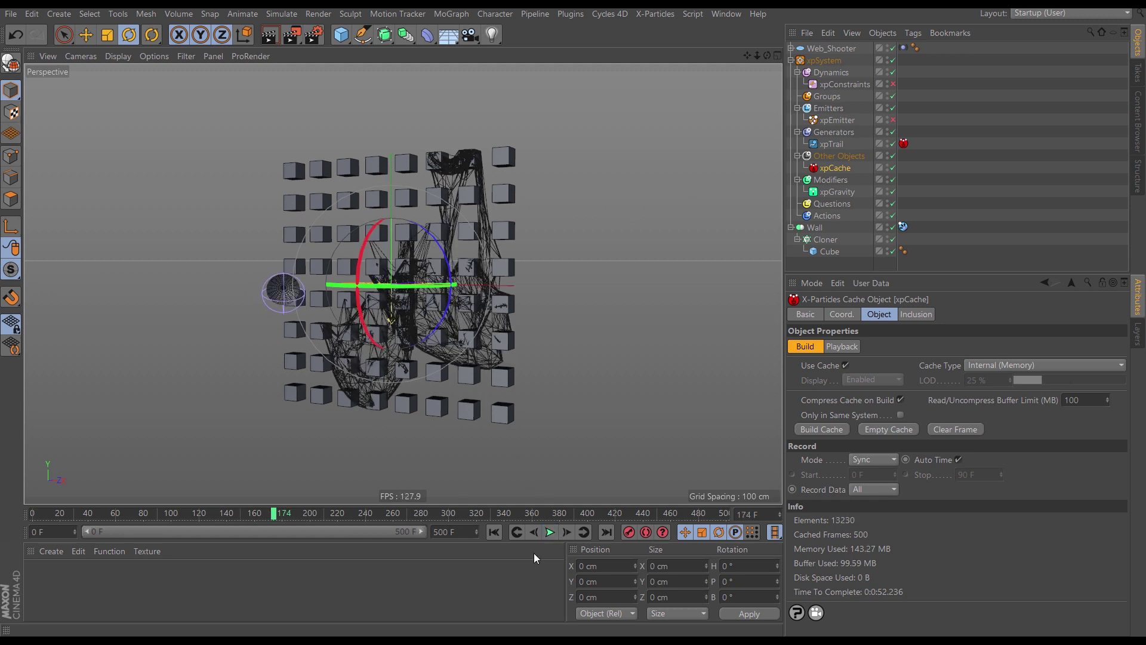
{"action": "left_click", "coordinate": [549, 531]}
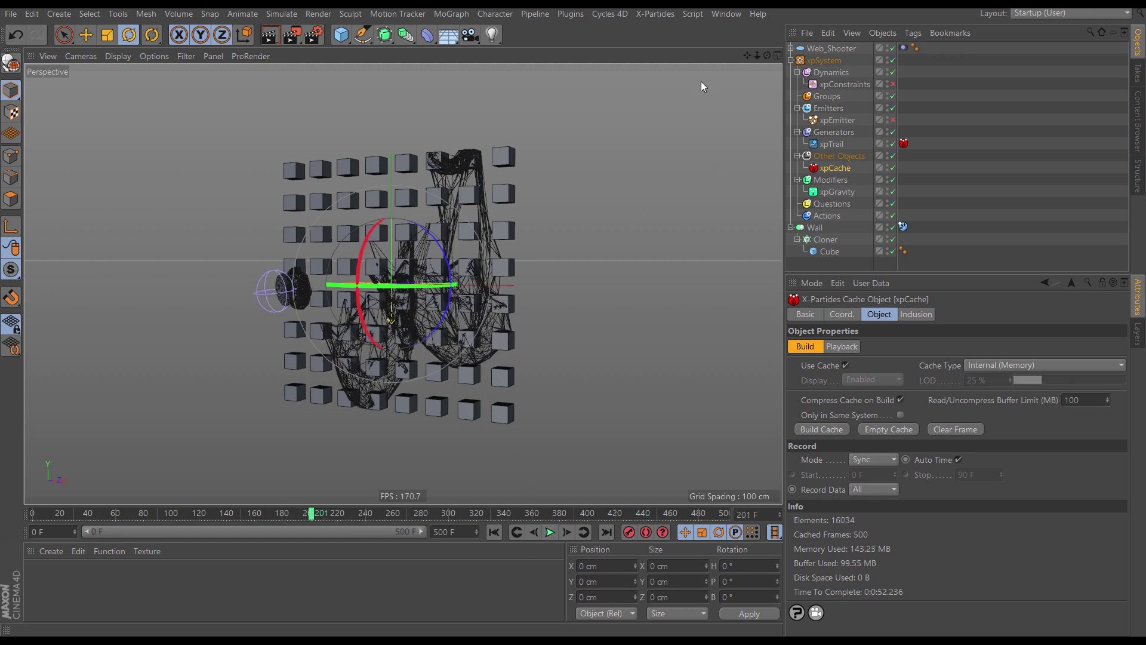
Disable the Web_Shooter object and turn off its Vibrate tag
{"action": "left_click", "coordinate": [893, 48]}
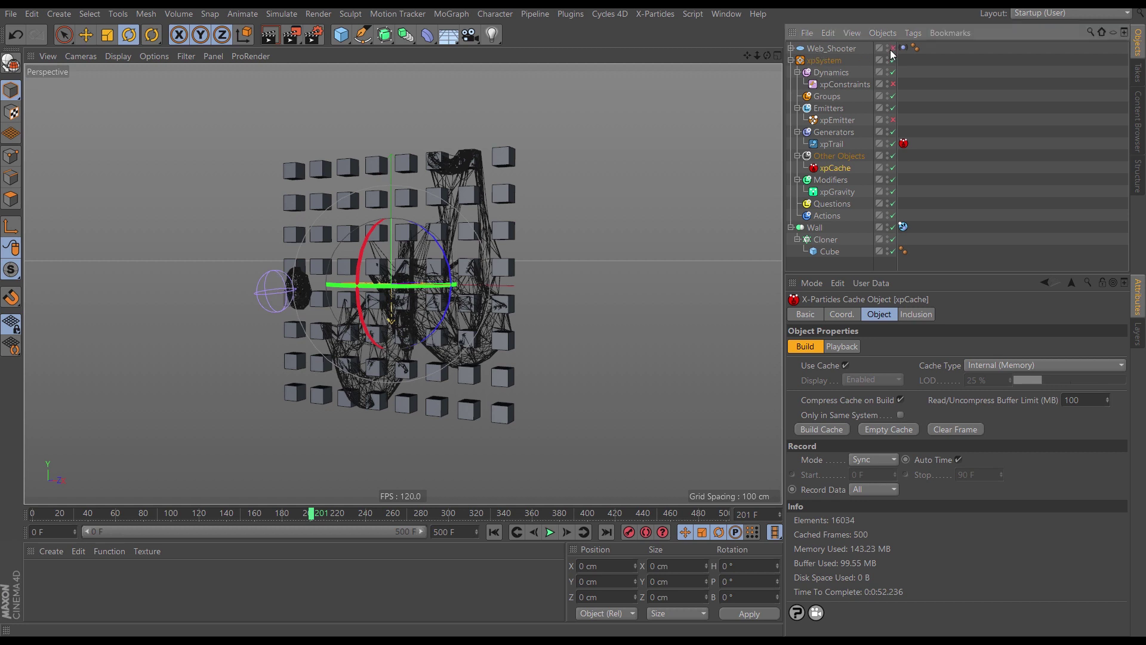
{"action": "left_click", "coordinate": [792, 48]}
{"action": "left_click", "coordinate": [791, 48]}
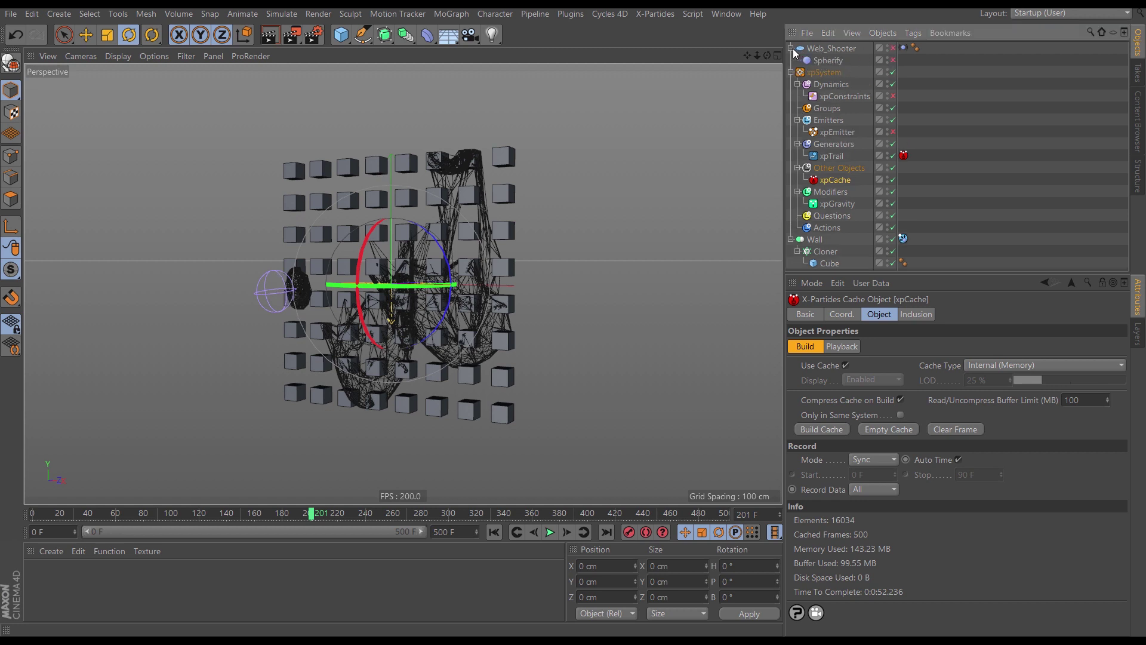
{"action": "left_click", "coordinate": [904, 48]}
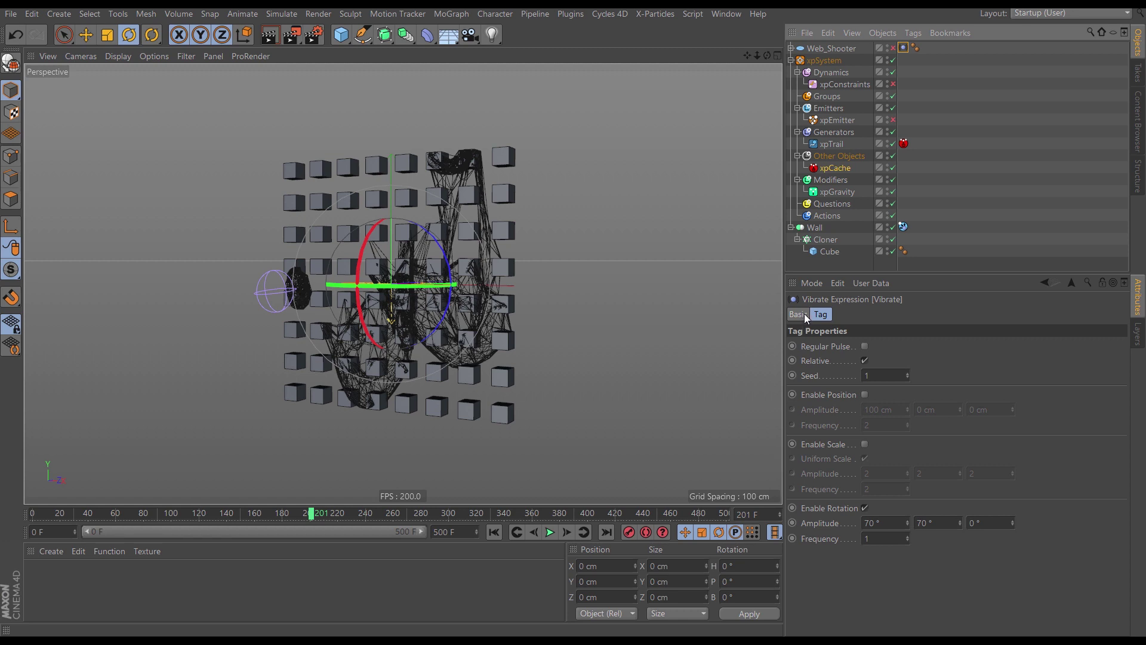
Play the cached animation with the web shooter disabled and rewind to frame 0
{"action": "left_click", "coordinate": [494, 532]}
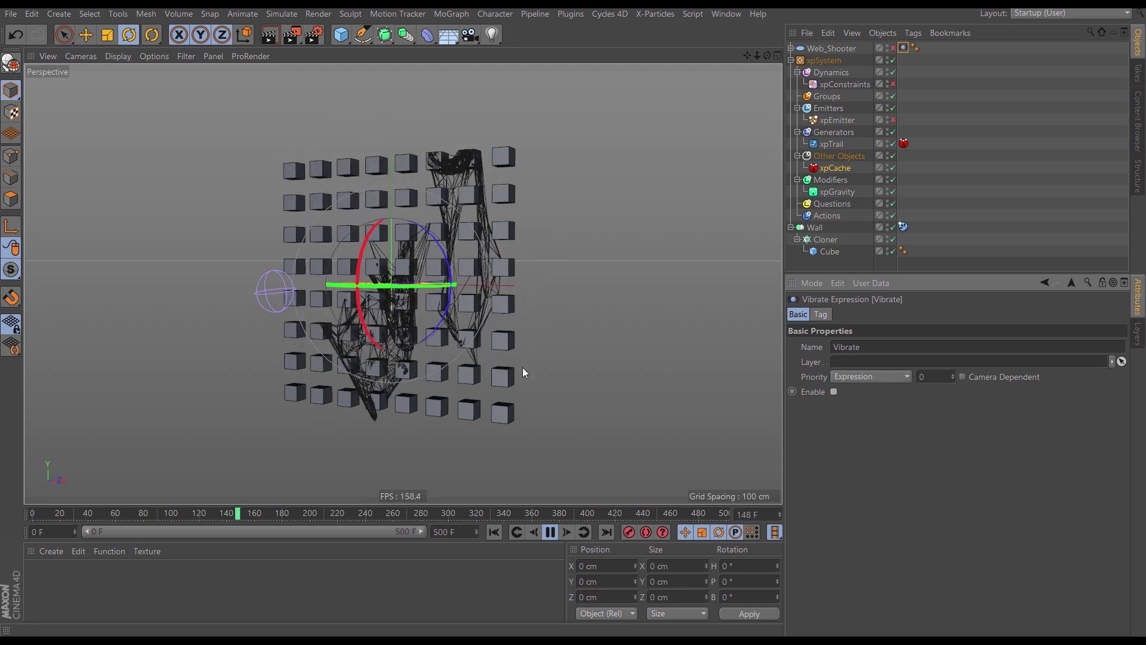
{"action": "left_click", "coordinate": [550, 533]}
{"action": "left_click", "coordinate": [494, 532]}
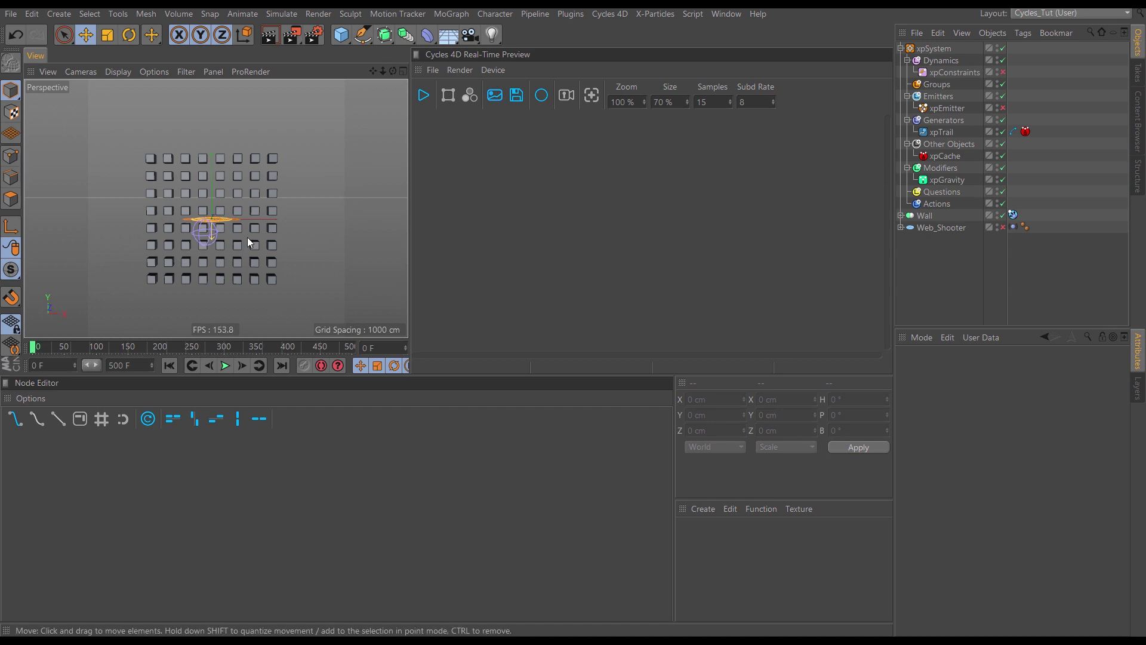
Widen the viewport and review the cached web animation from several angles, ending back at frame 0
{"action": "mouse_move", "coordinate": [260, 234]}
{"action": "left_mouse_down", "text": "alt"}
{"action": "mouse_move", "coordinate": [272, 261]}
{"action": "mouse_move", "coordinate": [231, 209]}
{"action": "mouse_move", "coordinate": [225, 254]}
{"action": "mouse_move", "coordinate": [246, 225]}
{"action": "left_mouse_up", "text": "alt"}
{"action": "mouse_move", "coordinate": [246, 224]}
{"action": "right_mouse_down", "text": "alt"}
{"action": "mouse_move", "coordinate": [221, 234]}
{"action": "mouse_move", "coordinate": [250, 237]}
{"action": "right_mouse_up", "text": "alt"}
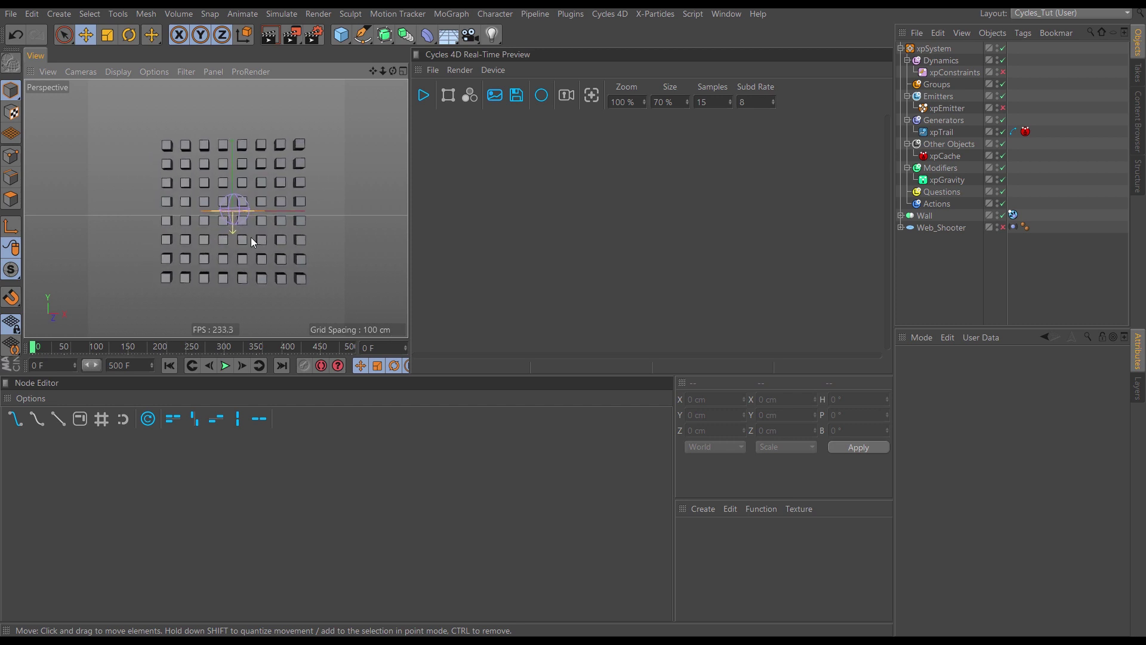
{"action": "middle_click_drag", "start_coordinate": [250, 238], "coordinate": [225, 239], "text": "alt"}
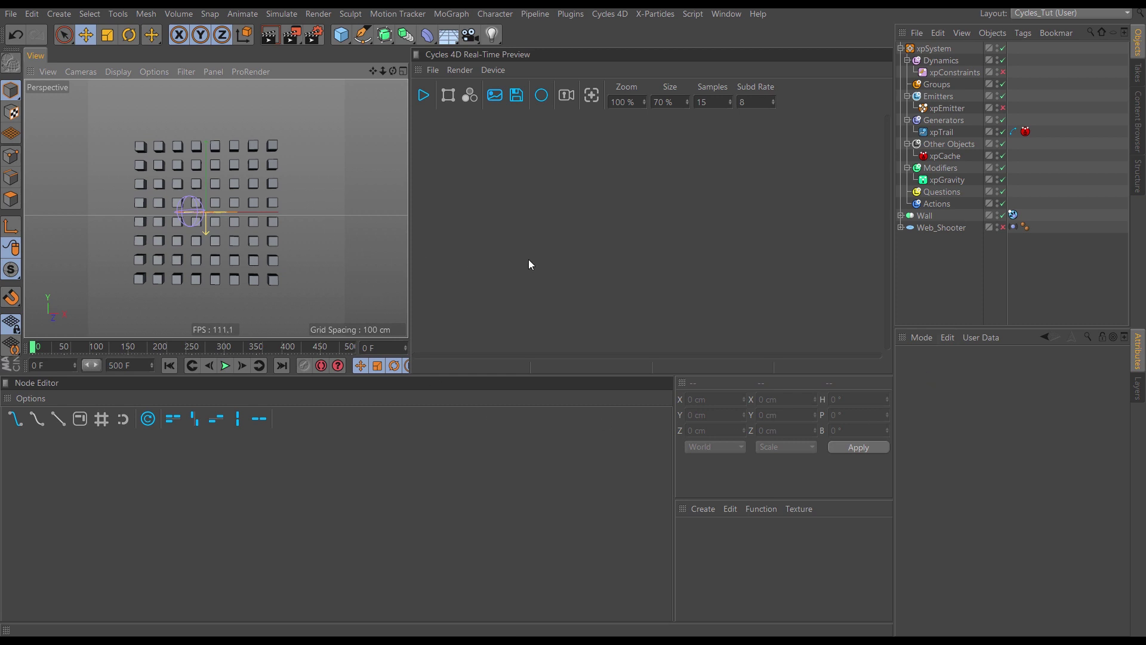
{"action": "left_click_drag", "start_coordinate": [408, 261], "coordinate": [421, 261]}
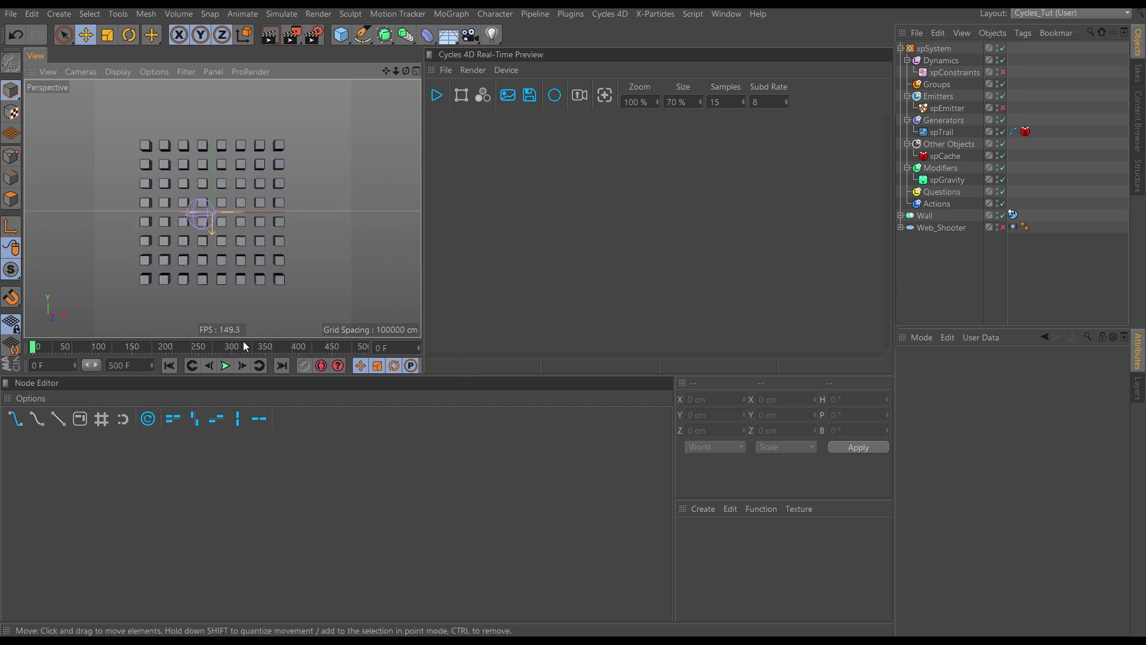
{"action": "left_click", "coordinate": [225, 365]}
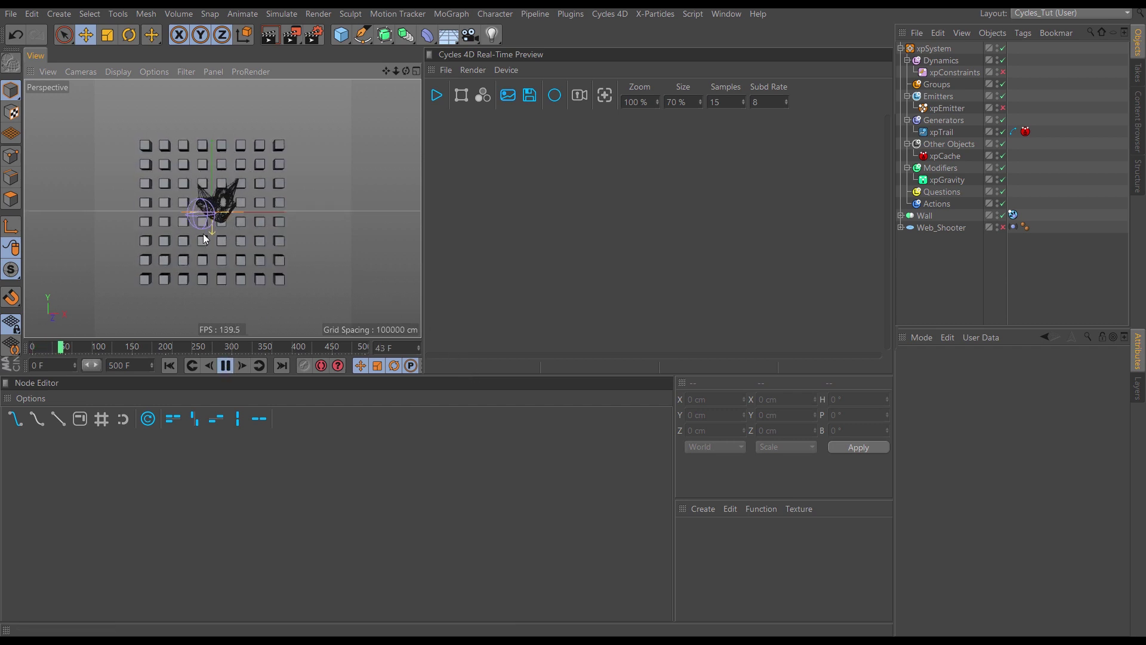
{"action": "left_click_drag", "start_coordinate": [205, 235], "coordinate": [146, 240], "text": "alt"}
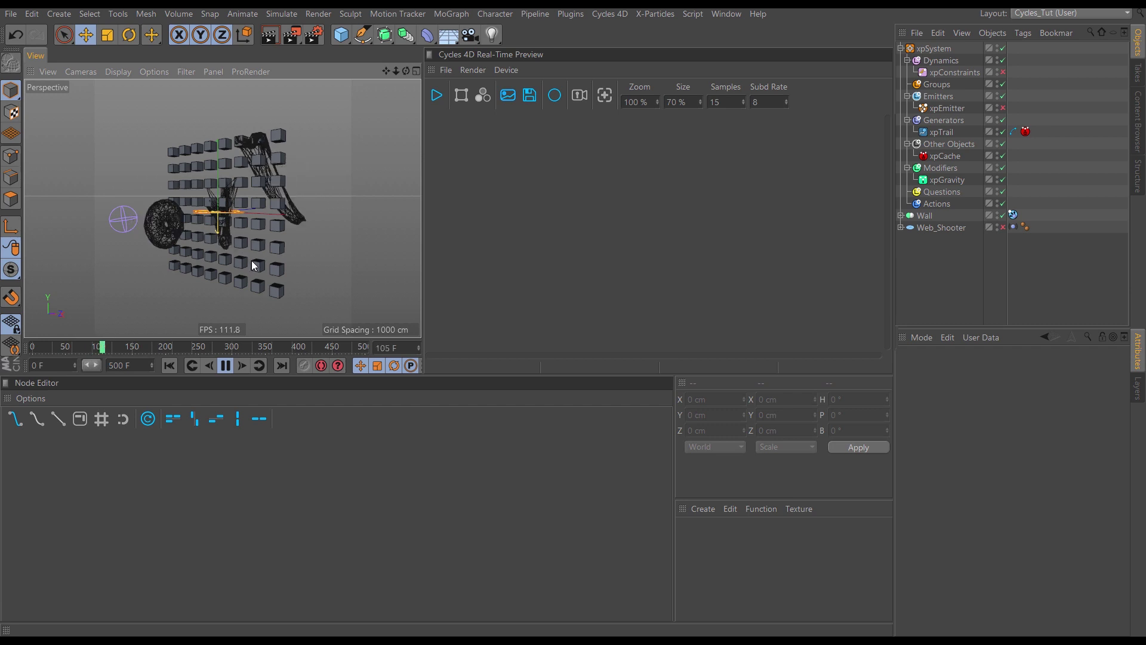
{"action": "left_click_drag", "start_coordinate": [242, 256], "coordinate": [258, 256], "text": "alt"}
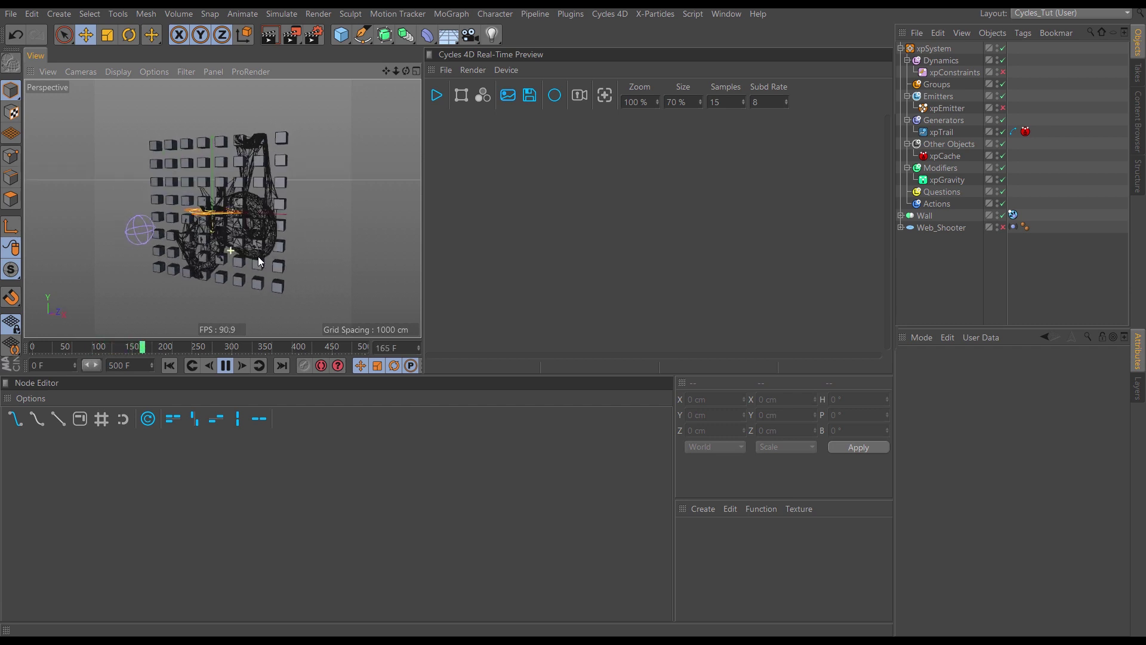
{"action": "left_click", "coordinate": [225, 366]}
{"action": "left_click", "coordinate": [170, 365]}
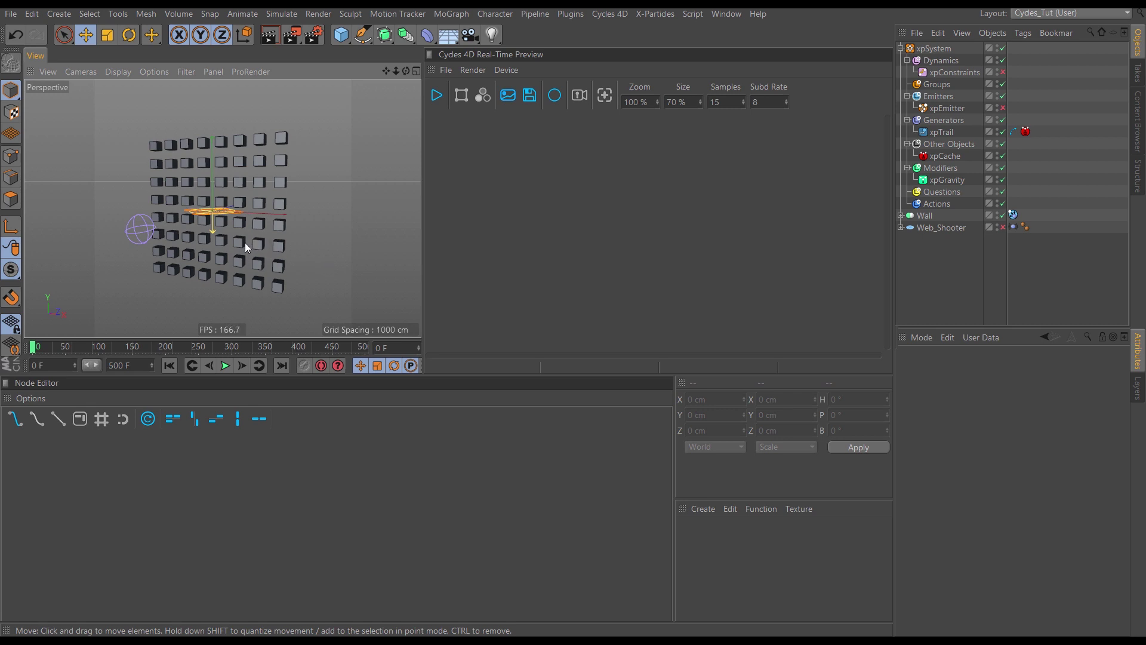
Start the Cycles 4D real-time preview and check which render devices are enabled
{"action": "left_click", "coordinate": [436, 95]}
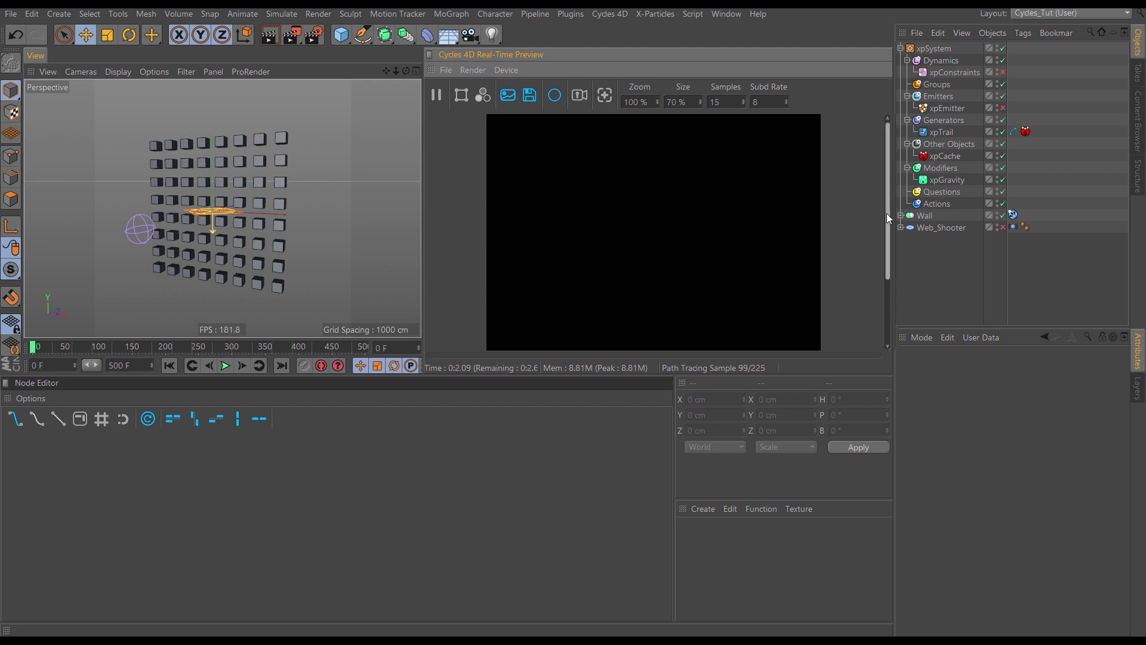
{"action": "left_click_drag", "start_coordinate": [887, 214], "coordinate": [868, 241]}
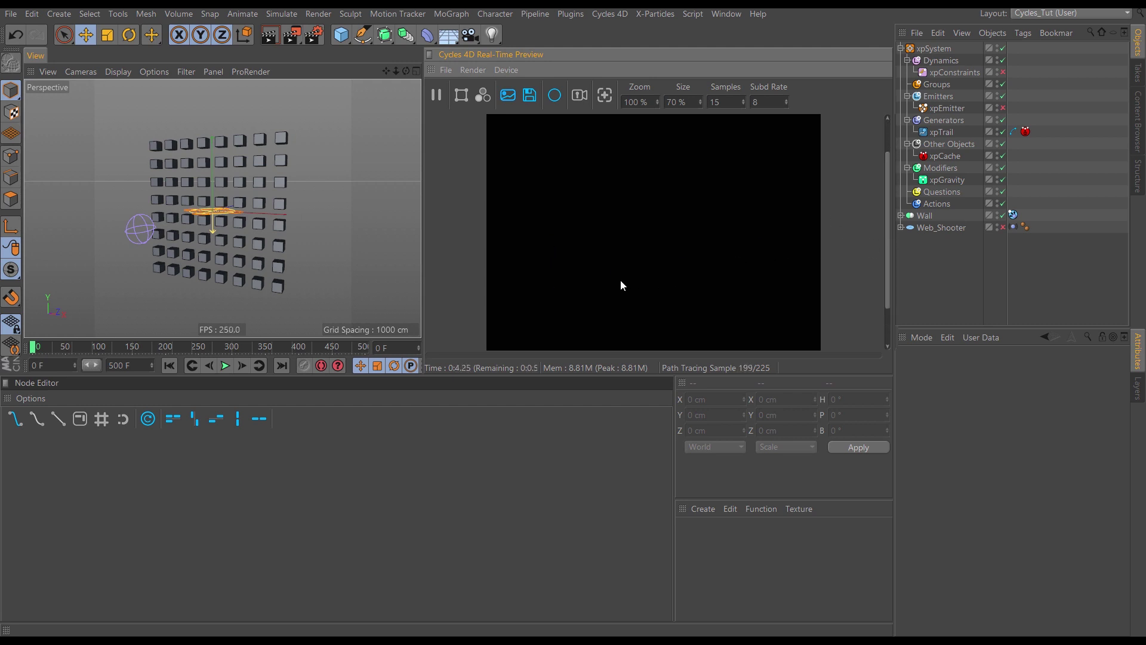
{"action": "left_click", "coordinate": [513, 70]}
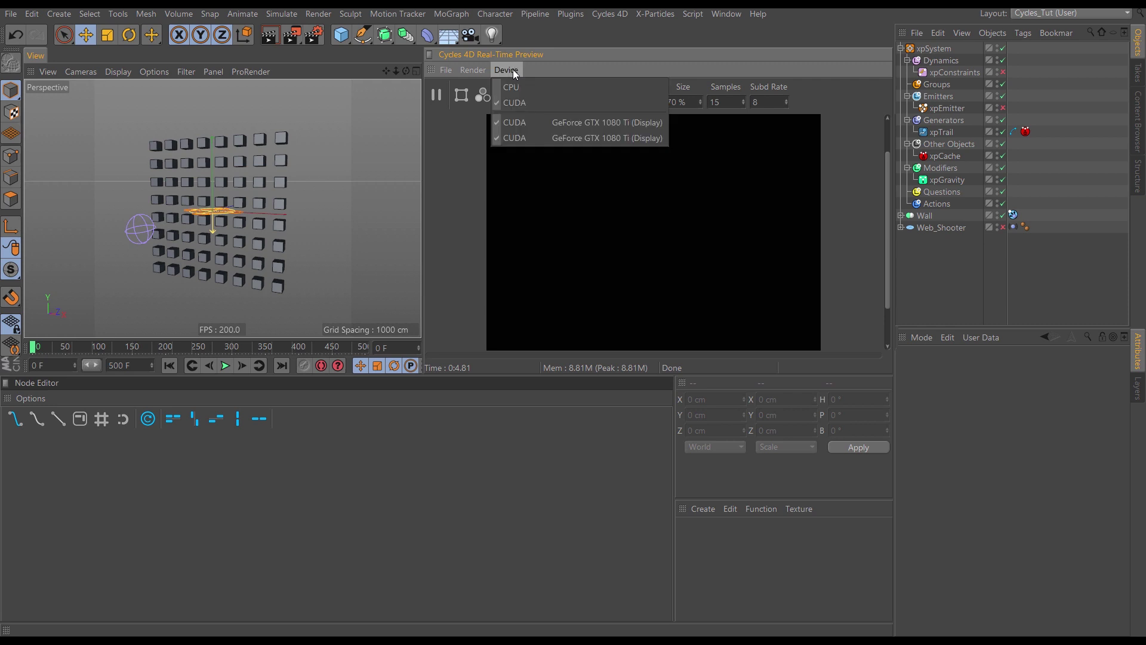
{"action": "left_click", "coordinate": [519, 230]}
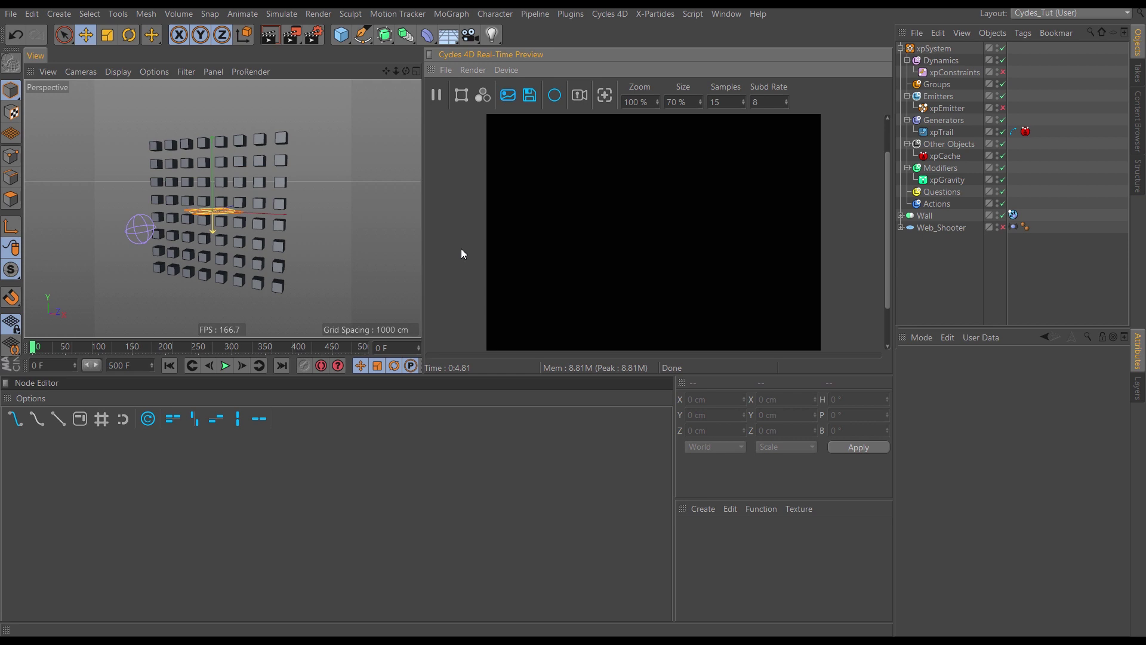
Collapse the xpSystem hierarchy, then add a Cycles 4D light and move it in front of the cube wall to about Z -469 cm
{"action": "left_click", "coordinate": [901, 48]}
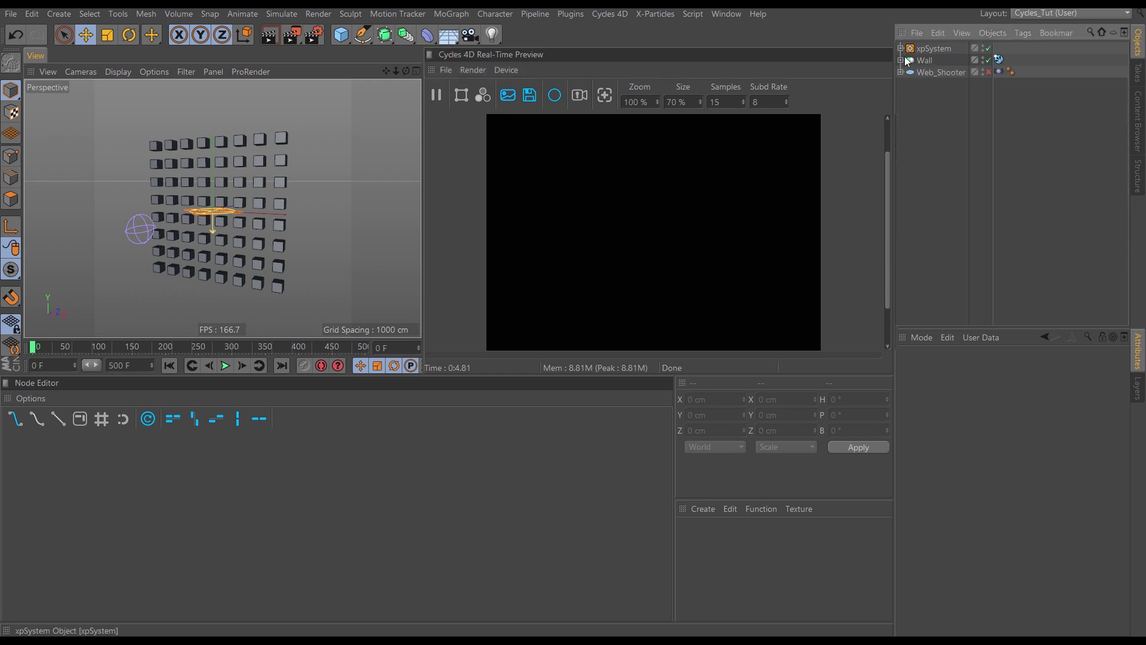
{"action": "left_click", "coordinate": [609, 13]}
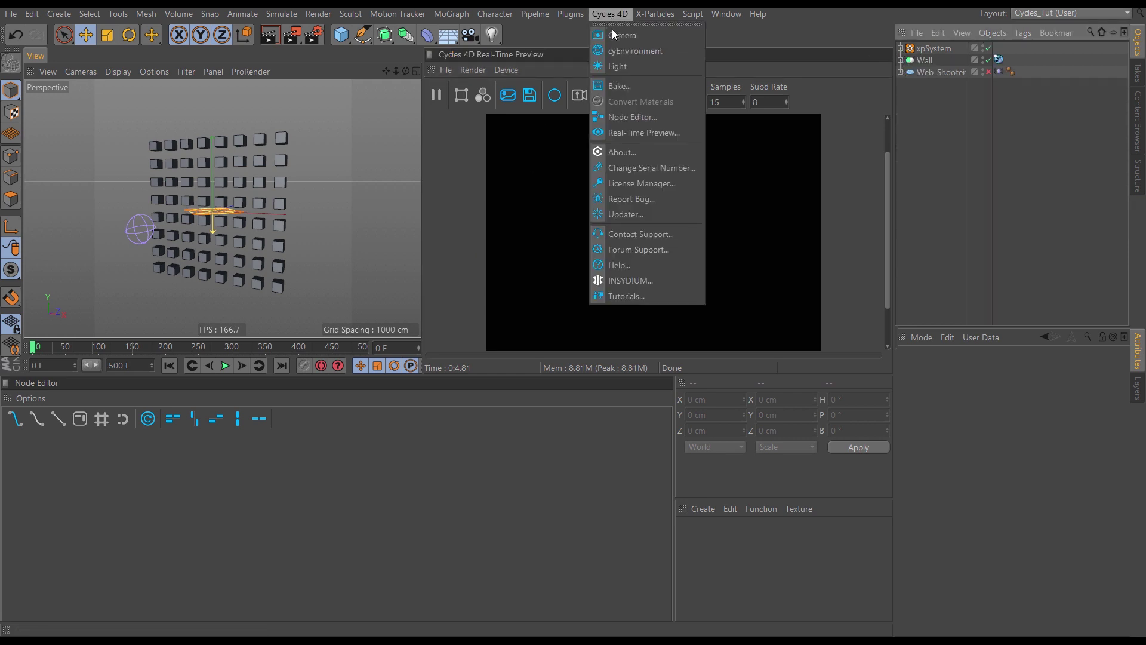
{"action": "left_click", "coordinate": [614, 66]}
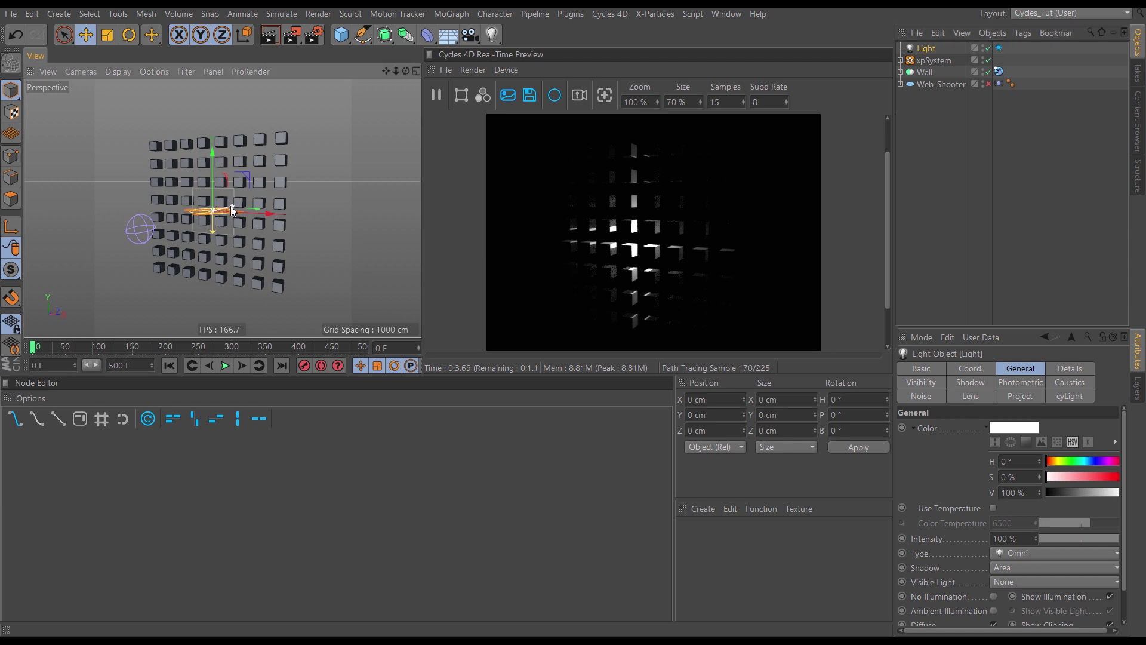
{"action": "left_click_drag", "start_coordinate": [230, 206], "coordinate": [172, 228]}
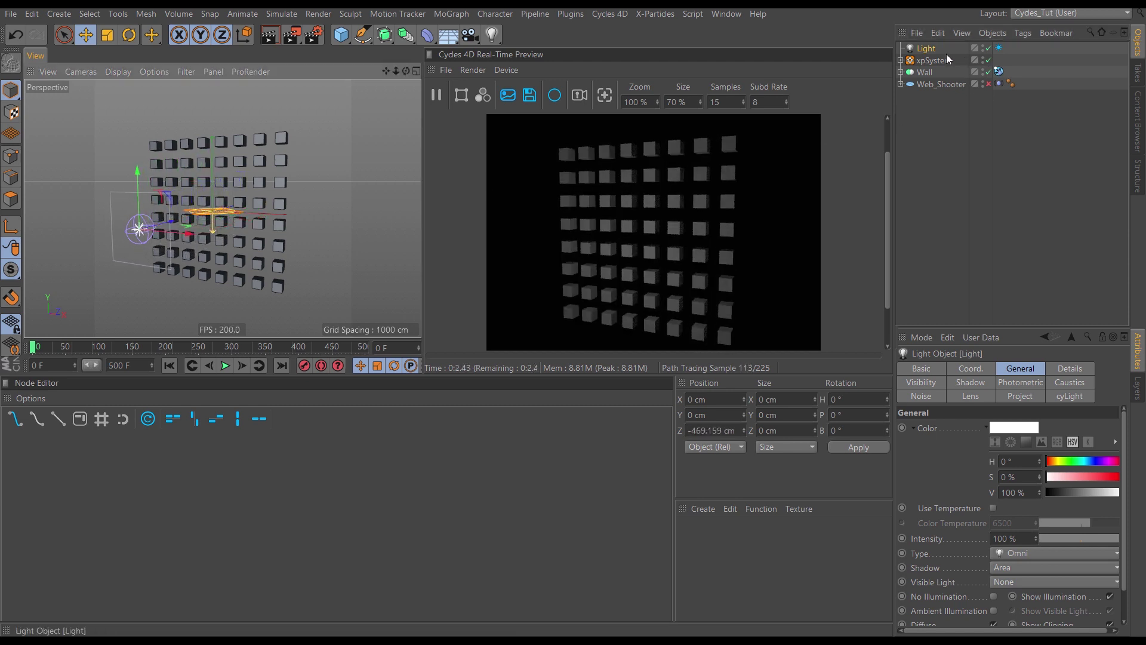
Widen the object and attribute managers and change the cyLight tag's light type to Area Light
{"action": "left_click_drag", "start_coordinate": [892, 98], "coordinate": [833, 97]}
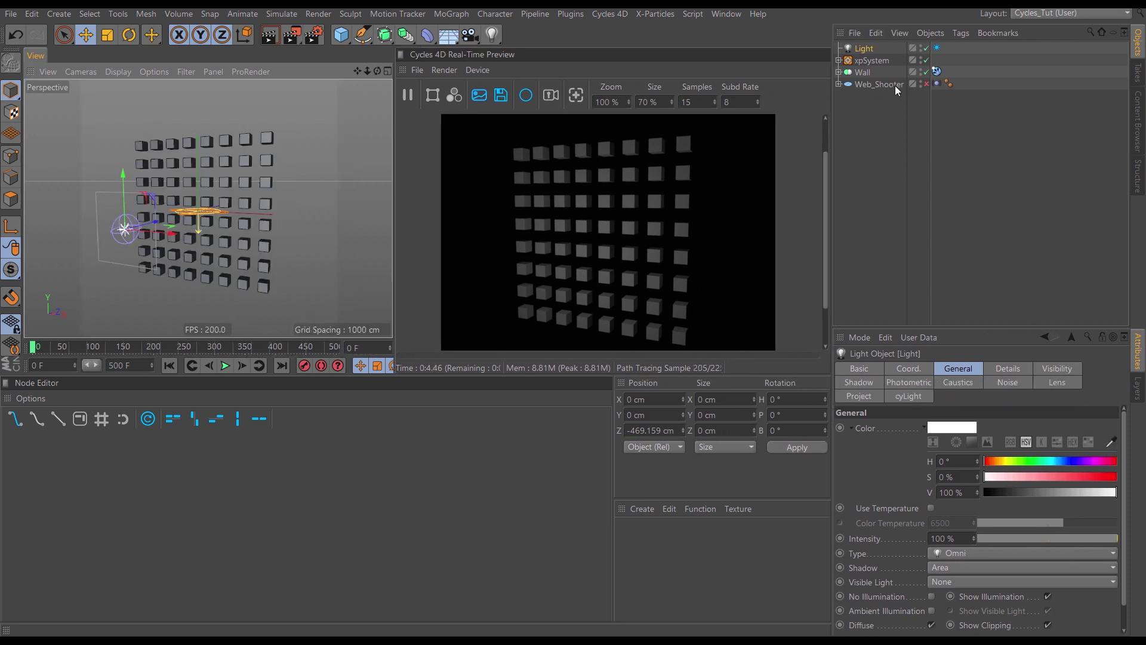
{"action": "left_click", "coordinate": [937, 48]}
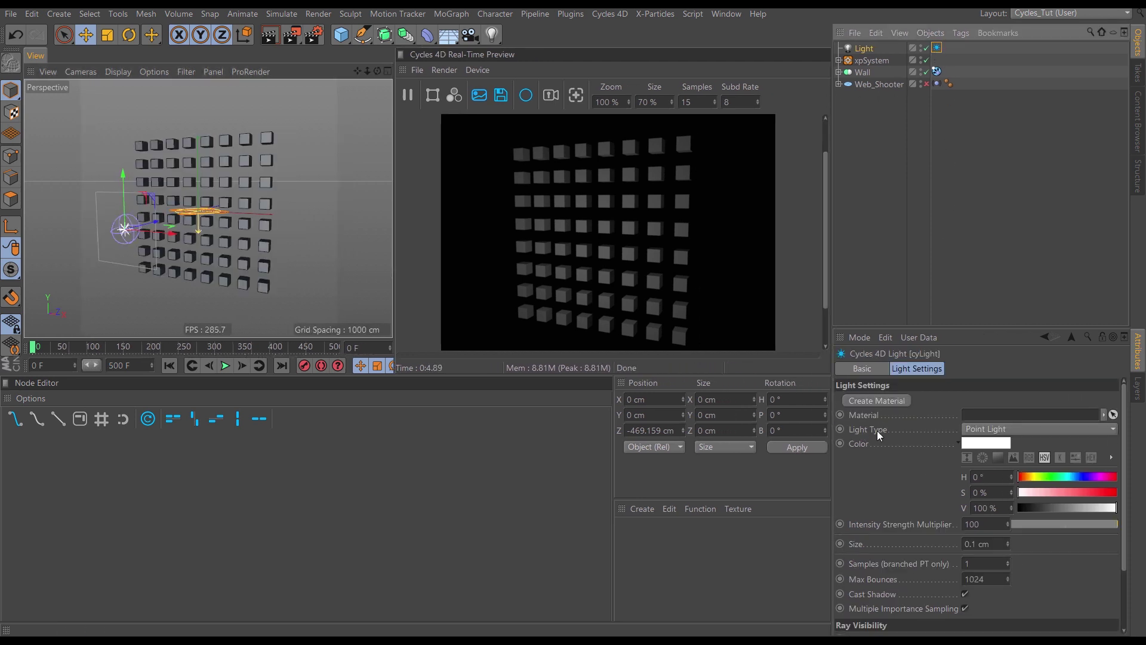
{"action": "left_click", "coordinate": [993, 429]}
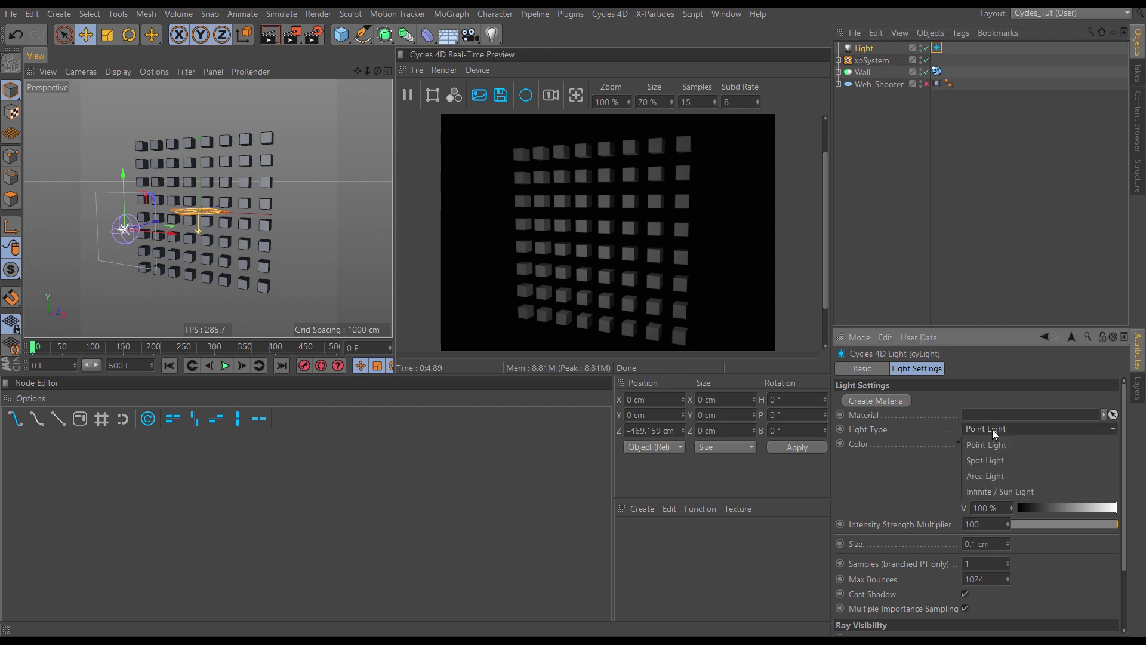
{"action": "left_click", "coordinate": [986, 476]}
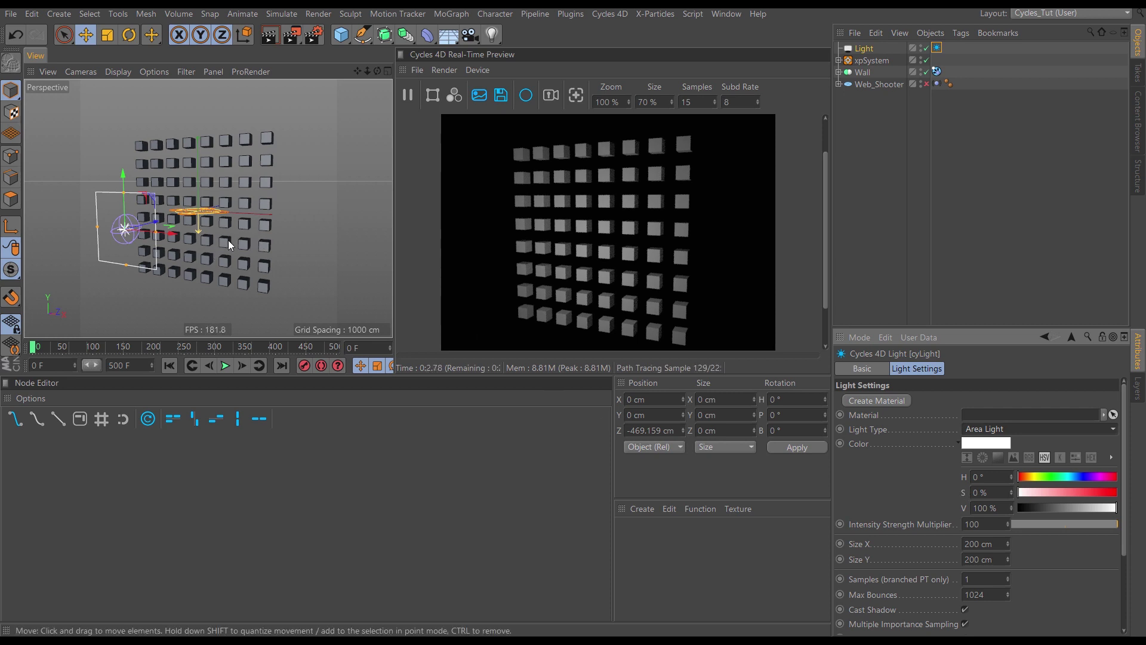
{"action": "left_click_drag", "start_coordinate": [246, 236], "coordinate": [263, 252], "text": "alt"}
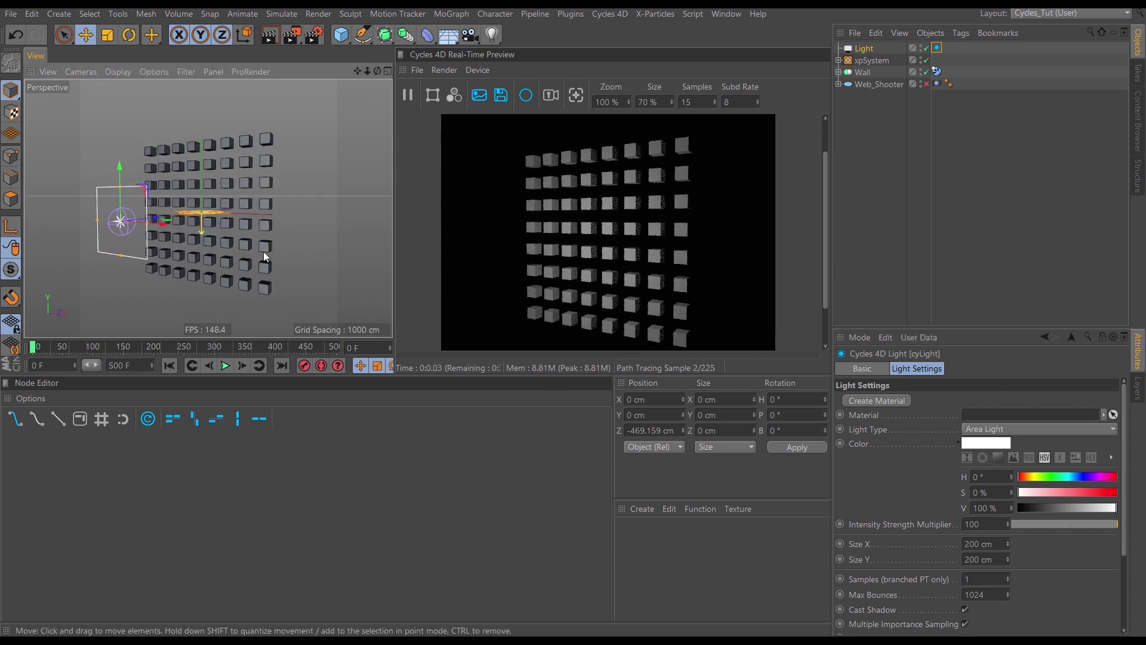
Move the timeline to frame 270, expand the xpSystem hierarchy and select the xpTrail object
{"action": "left_click_drag", "start_coordinate": [84, 349], "coordinate": [198, 348]}
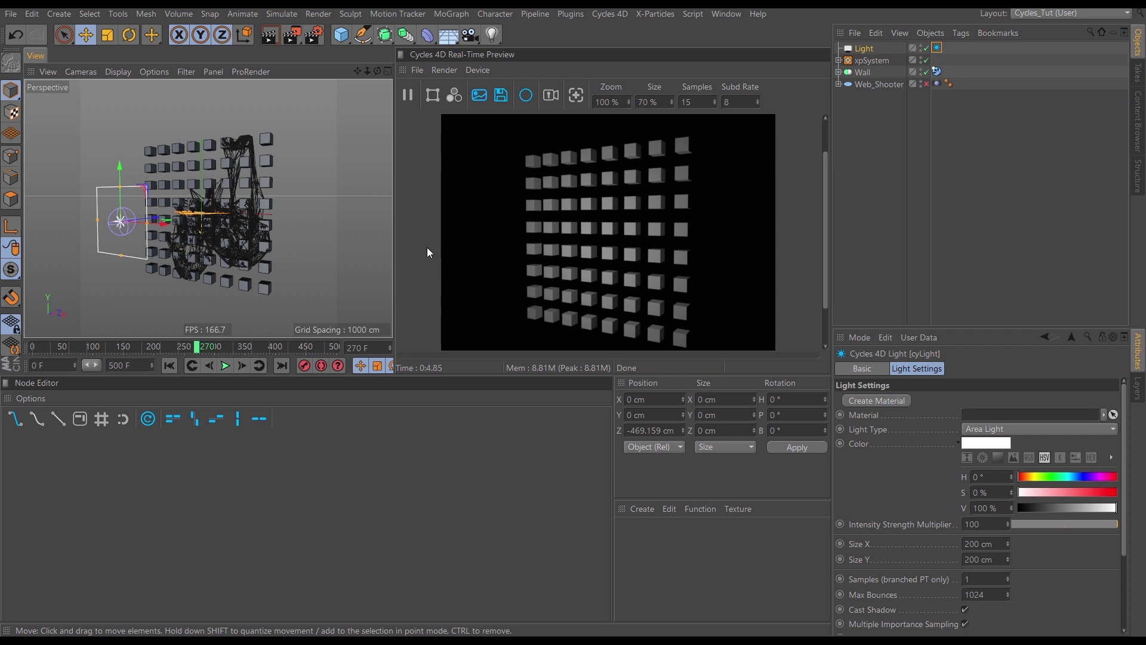
{"action": "left_click", "coordinate": [838, 60]}
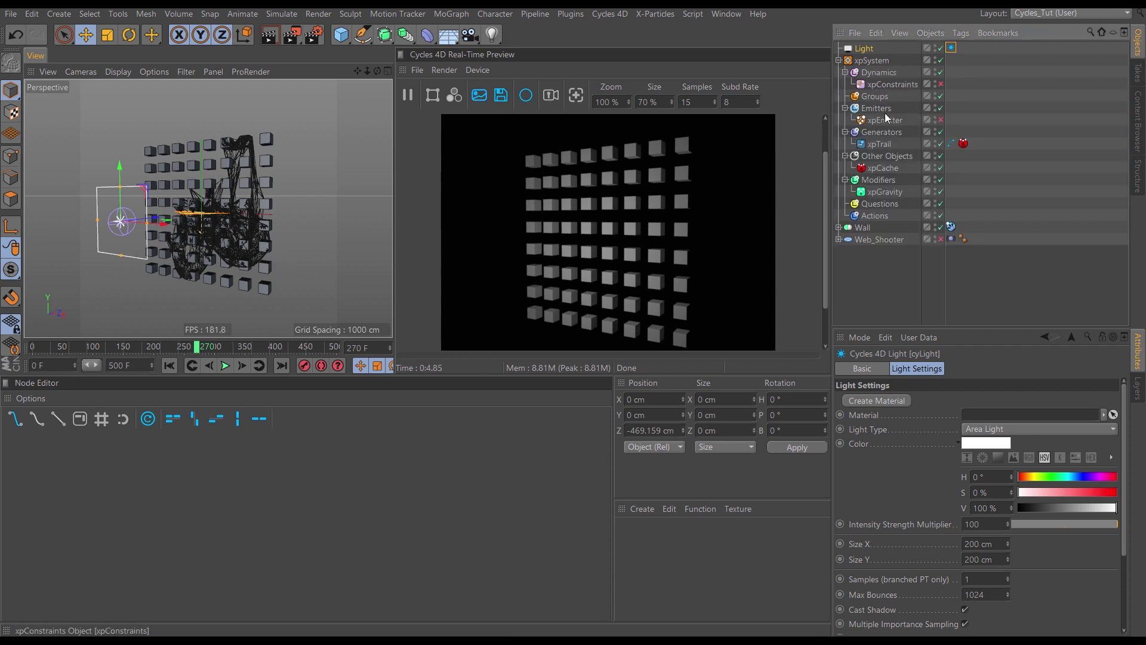
{"action": "left_click", "coordinate": [876, 144]}
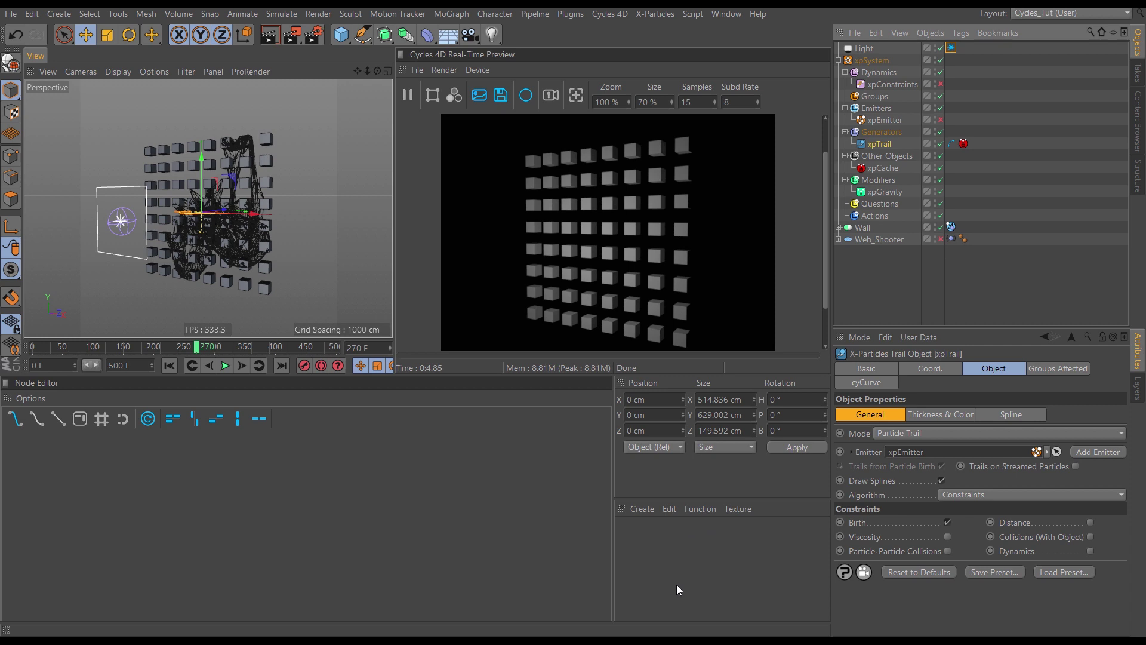
Create a Cycles 4D Diffuse BSDF surface material and assign it to the xpTrail object
{"action": "left_click", "coordinate": [661, 552]}
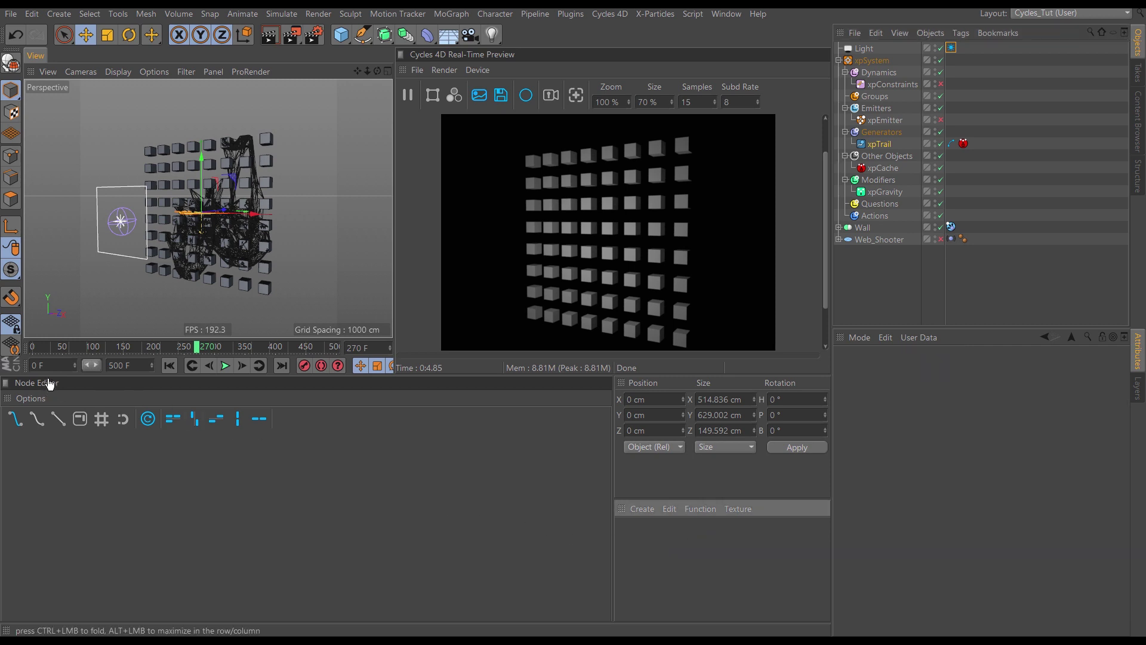
{"action": "left_click", "coordinate": [645, 508]}
{"action": "mouse_move", "coordinate": [670, 351]}
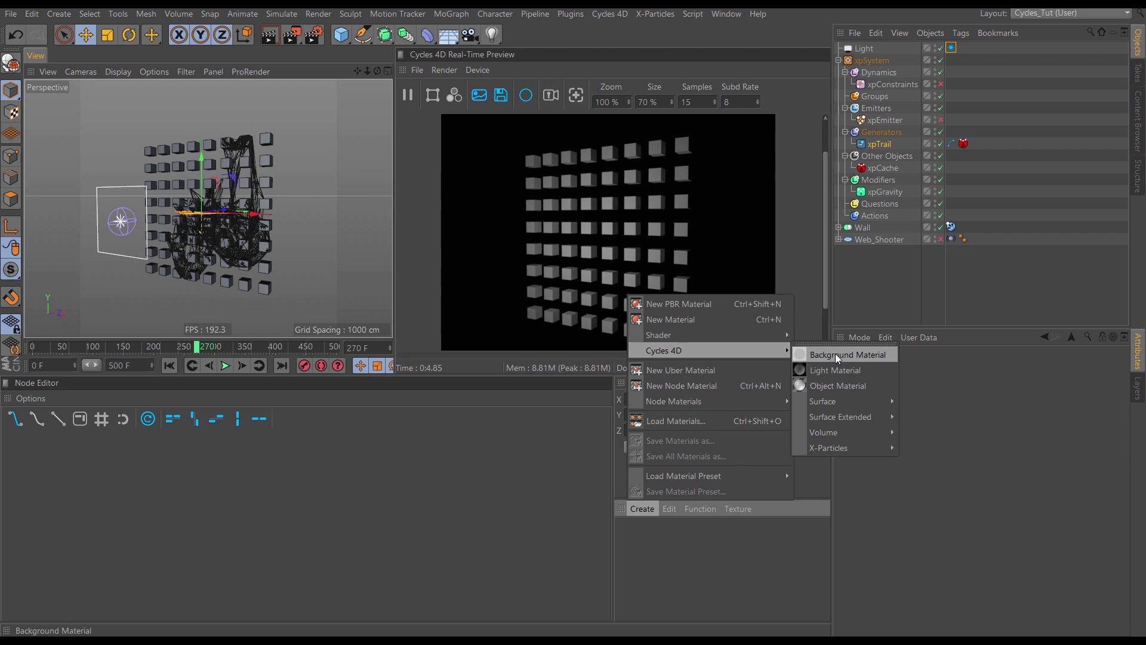
{"action": "mouse_move", "coordinate": [857, 404]}
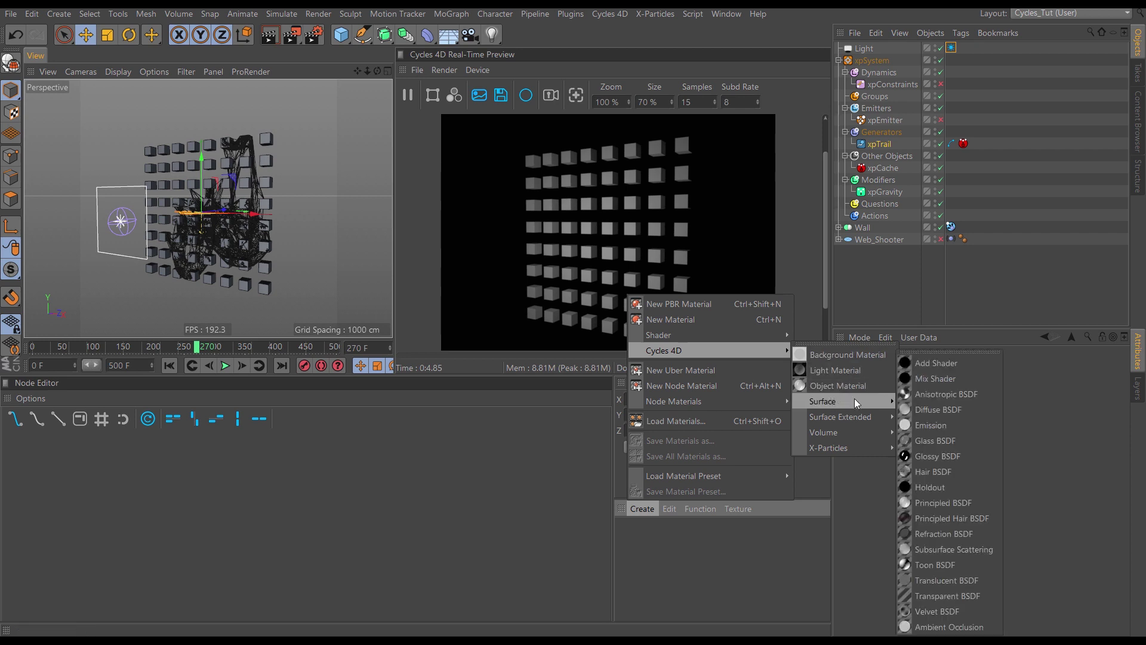
{"action": "left_click", "coordinate": [929, 409]}
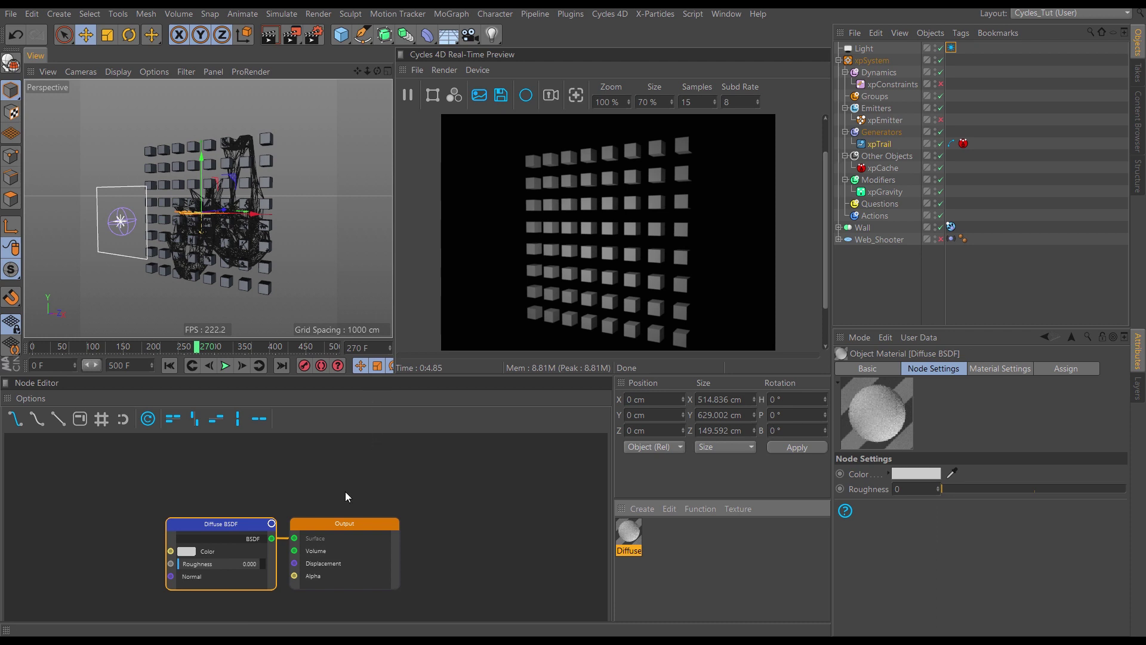
{"action": "left_click_drag", "start_coordinate": [241, 492], "coordinate": [495, 474]}
{"action": "left_click", "coordinate": [252, 499]}
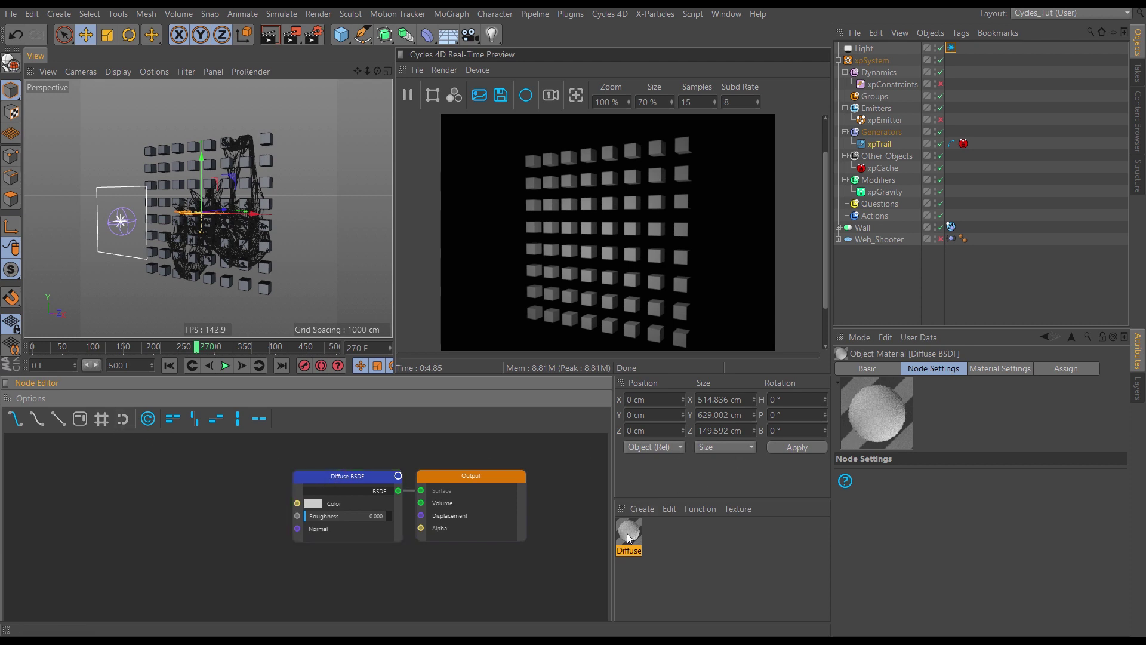
{"action": "left_click_drag", "start_coordinate": [625, 531], "coordinate": [879, 145]}
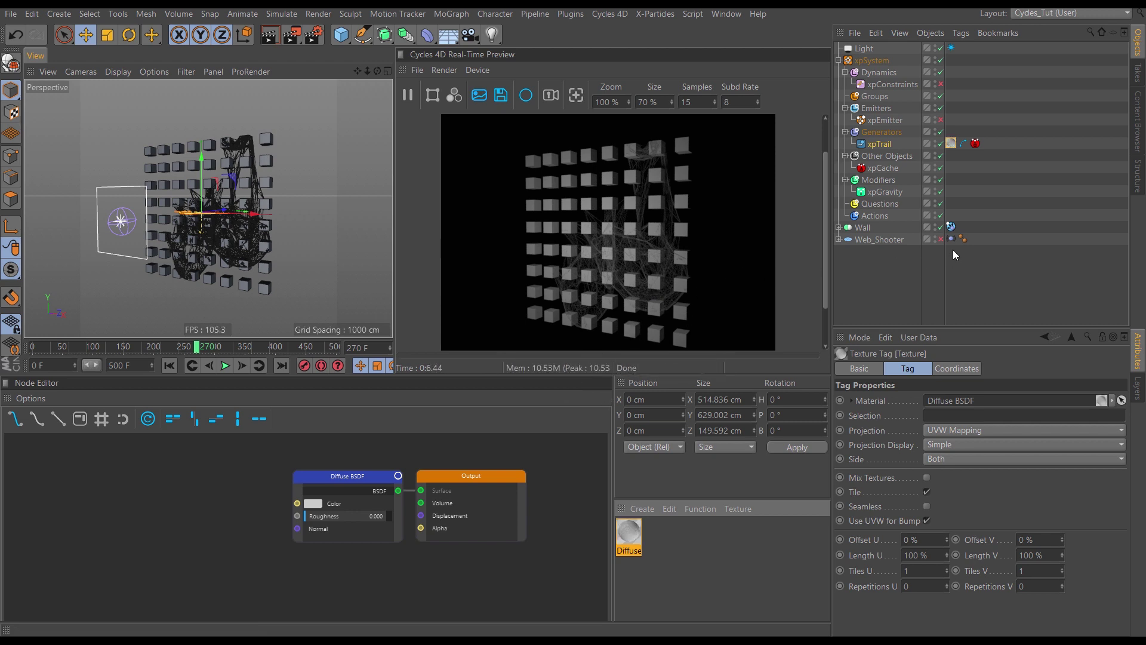
Remove the cyCurve tag from the xpTrail object and inspect the rendered web strands up close
{"action": "left_click", "coordinate": [888, 143]}
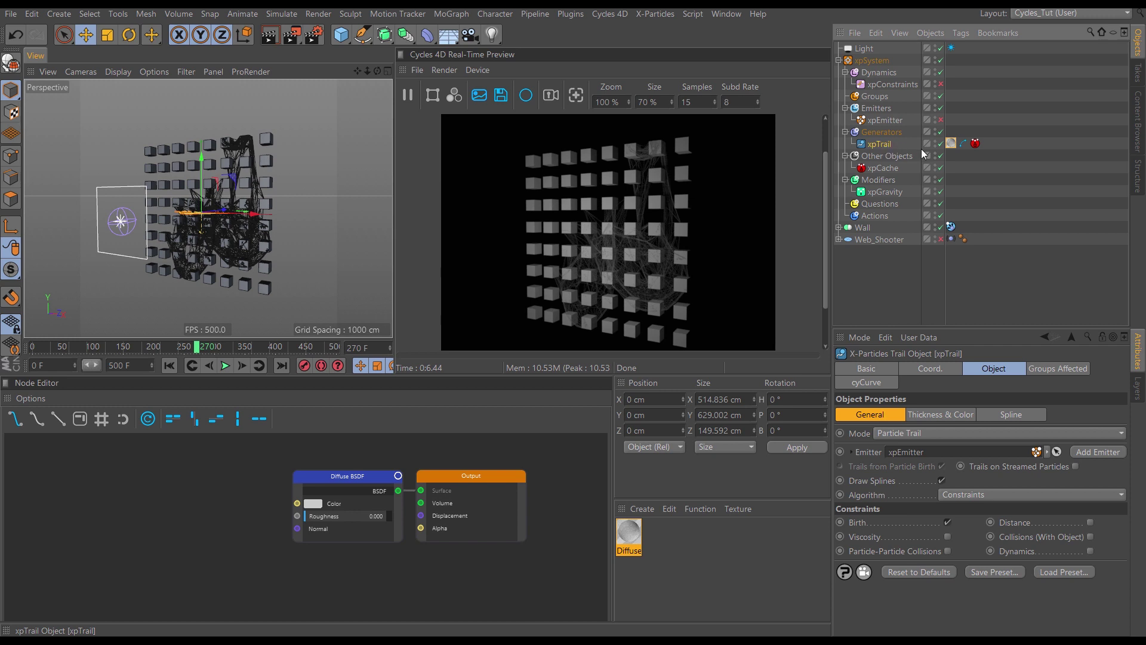
{"action": "left_click", "coordinate": [963, 144]}
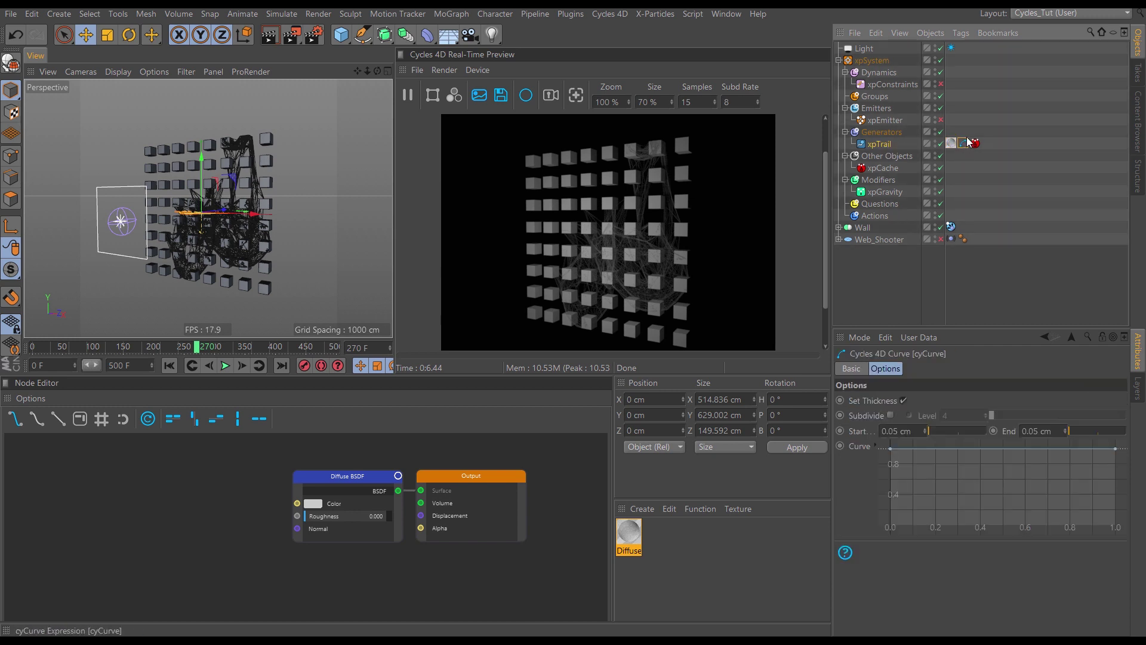
{"action": "key", "text": "Delete"}
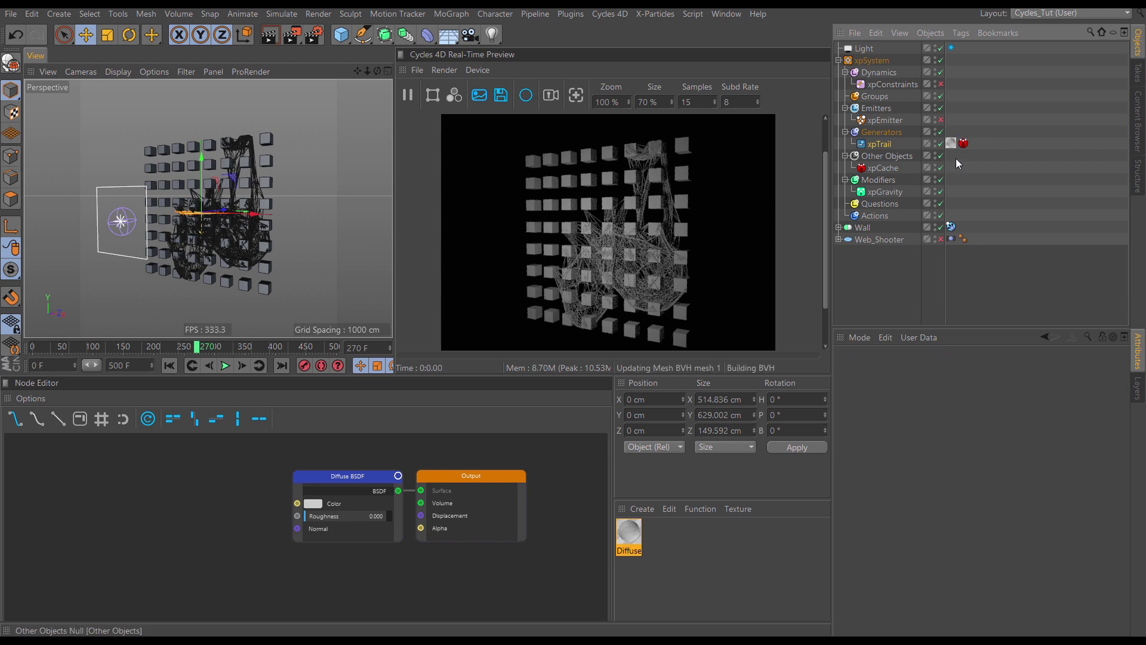
{"action": "left_click", "coordinate": [881, 145]}
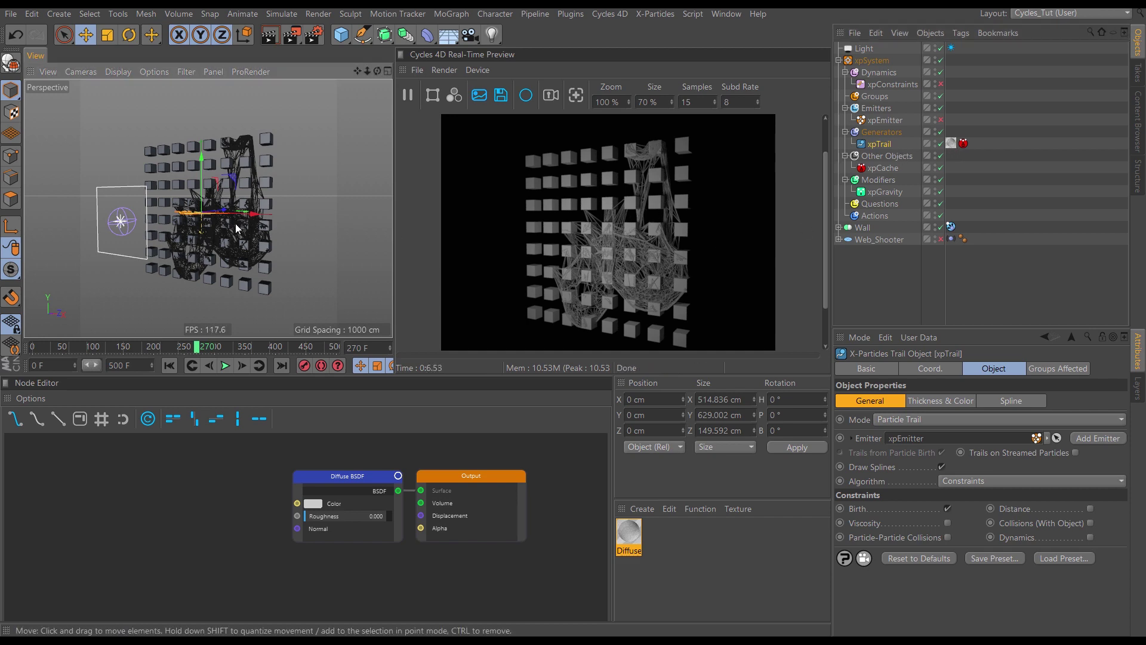
{"action": "scroll", "coordinate": [284, 224], "scroll_direction": "up", "scroll_amount": 10}
{"action": "left_click_drag", "start_coordinate": [247, 227], "coordinate": [299, 227], "text": "alt"}
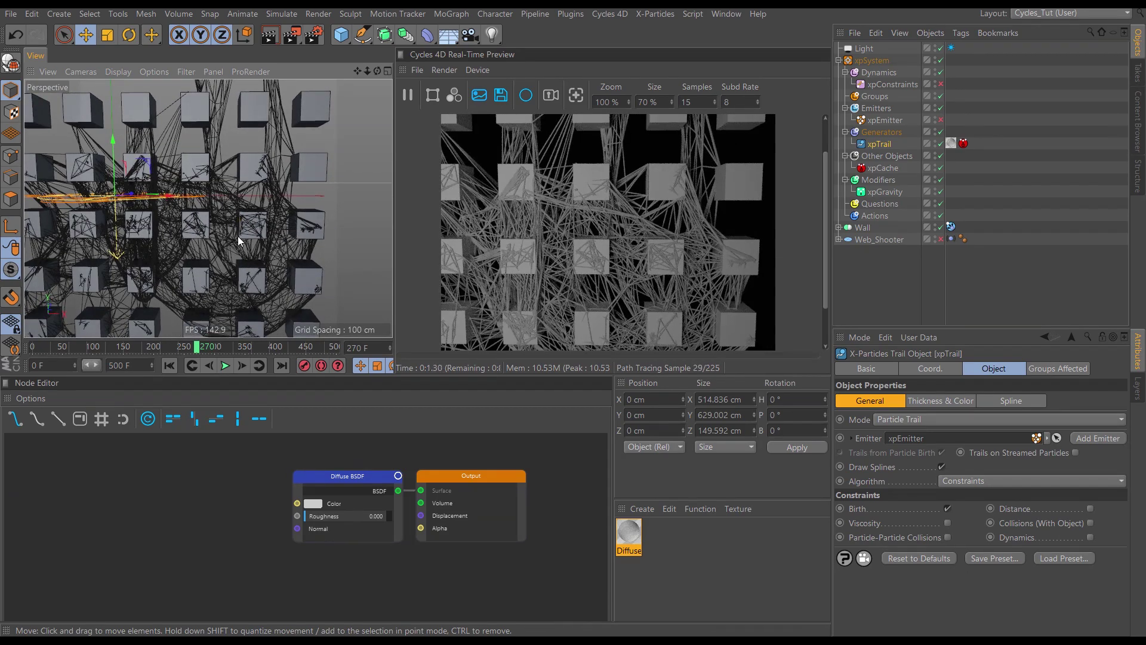
{"action": "scroll", "coordinate": [258, 223], "scroll_direction": "down", "scroll_amount": 3}
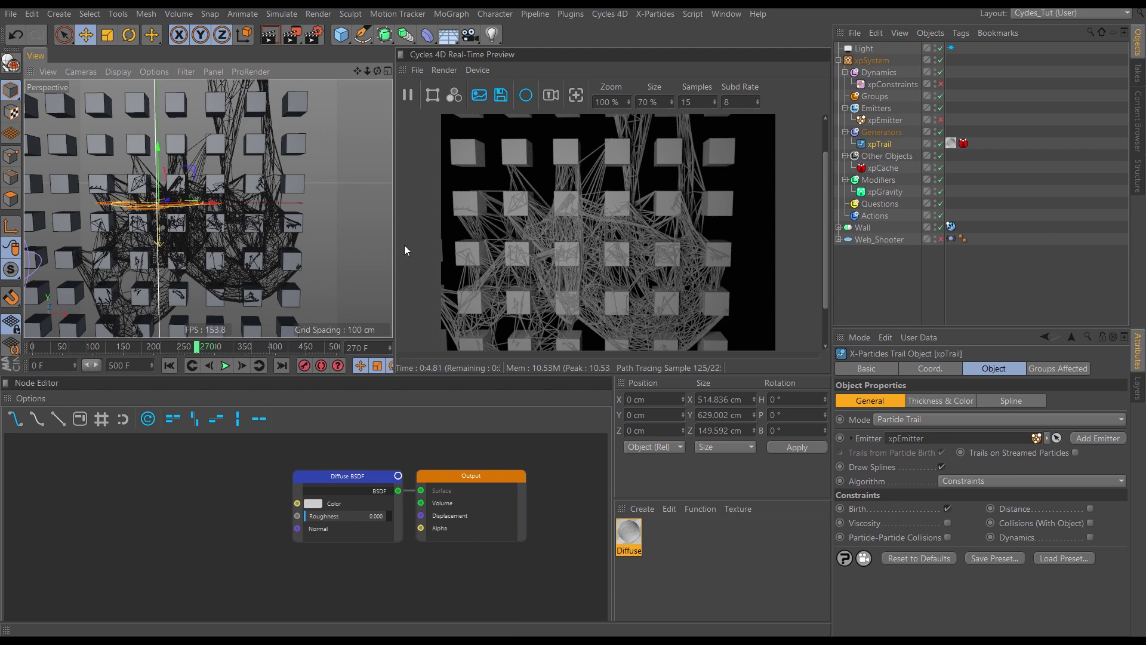
{"action": "scroll", "coordinate": [227, 227], "scroll_direction": "down", "scroll_amount": 5}
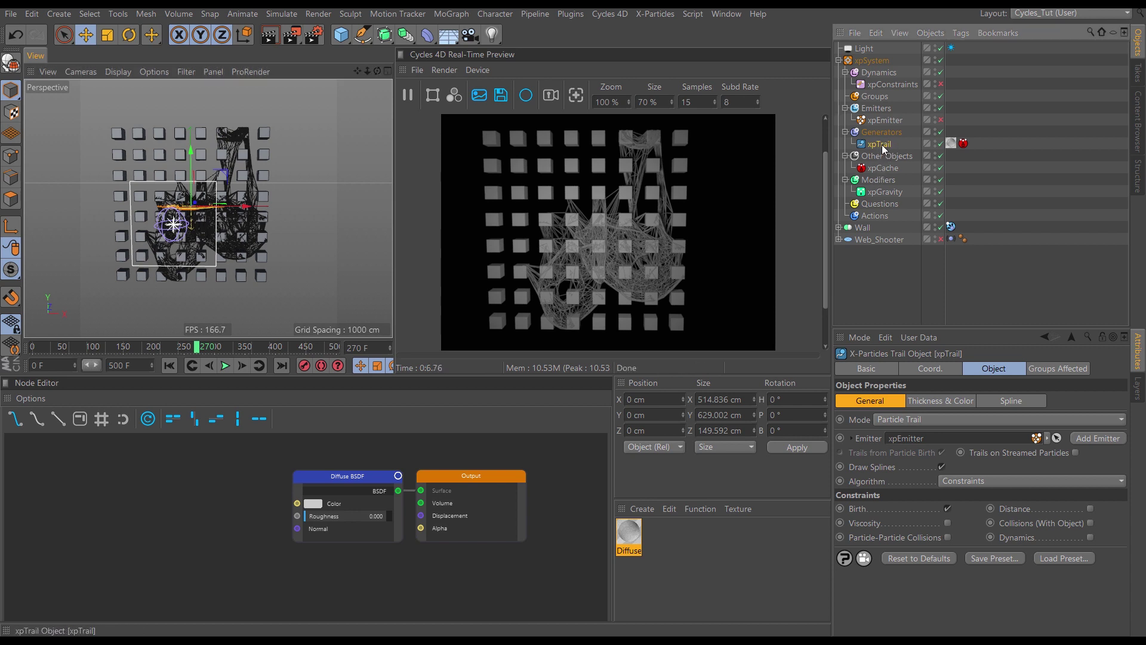
Add a new Cycles 4D cyCurve tag to xpTrail and refresh the real-time preview
{"action": "left_click", "coordinate": [961, 34]}
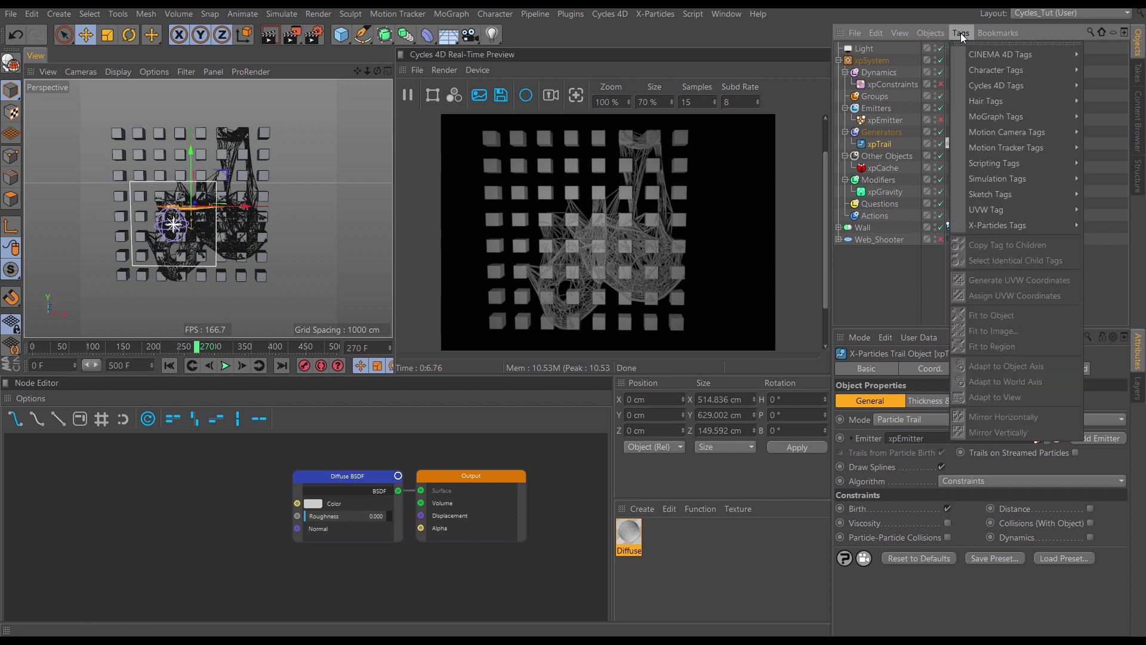
{"action": "mouse_move", "coordinate": [985, 85]}
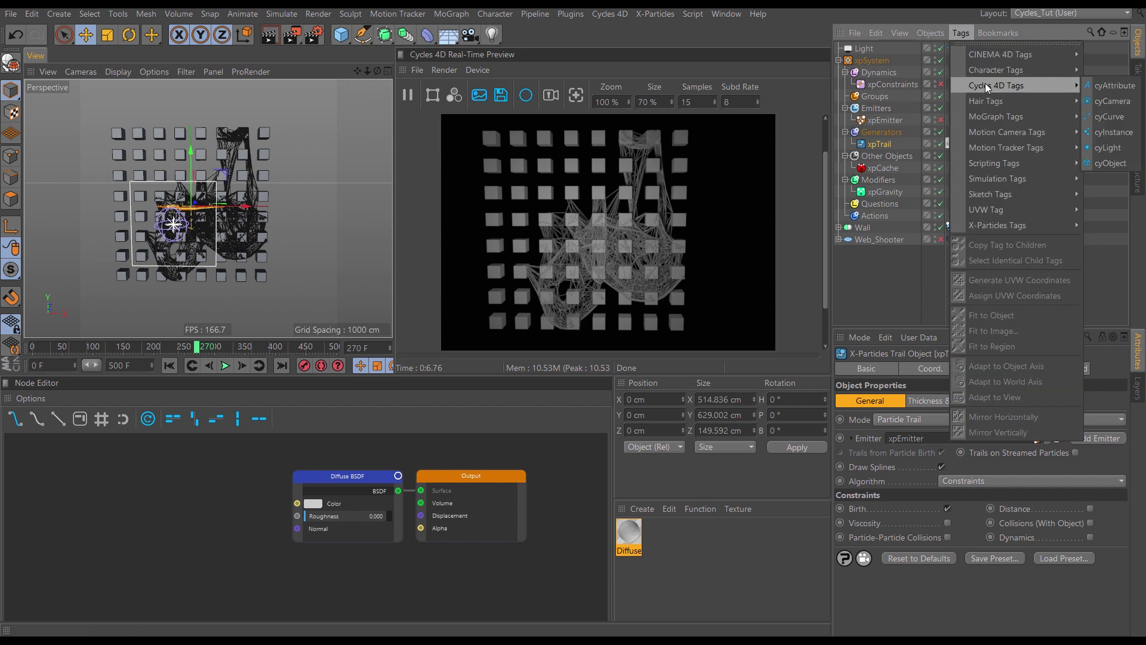
{"action": "left_click", "coordinate": [1102, 116]}
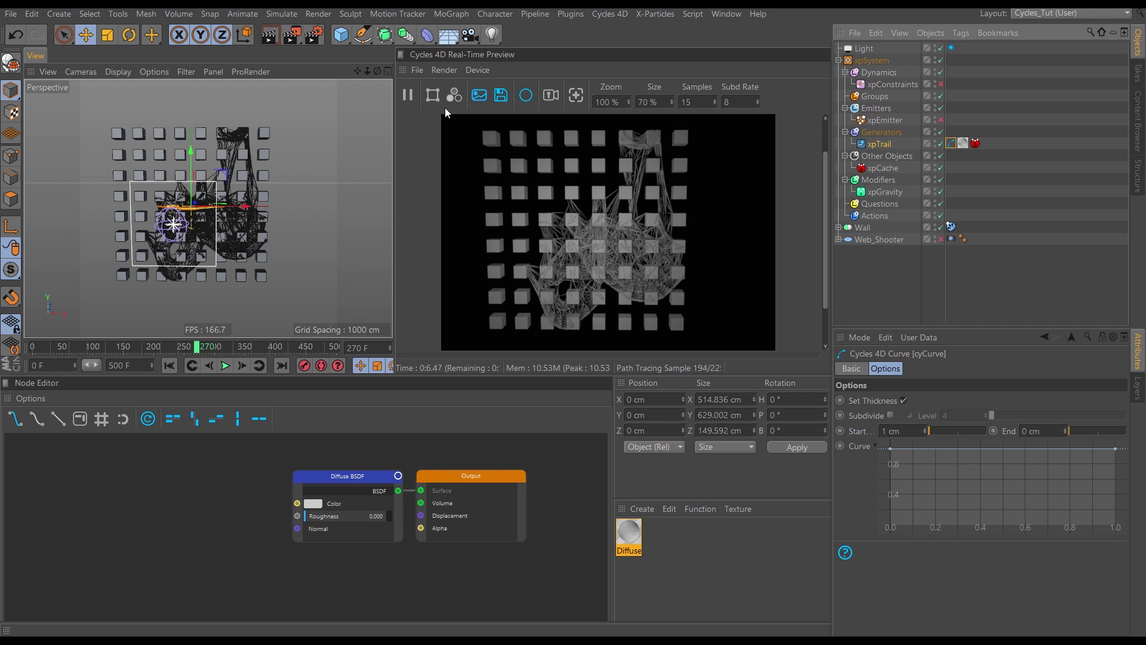
{"action": "left_click", "coordinate": [408, 100]}
{"action": "left_click", "coordinate": [409, 99]}
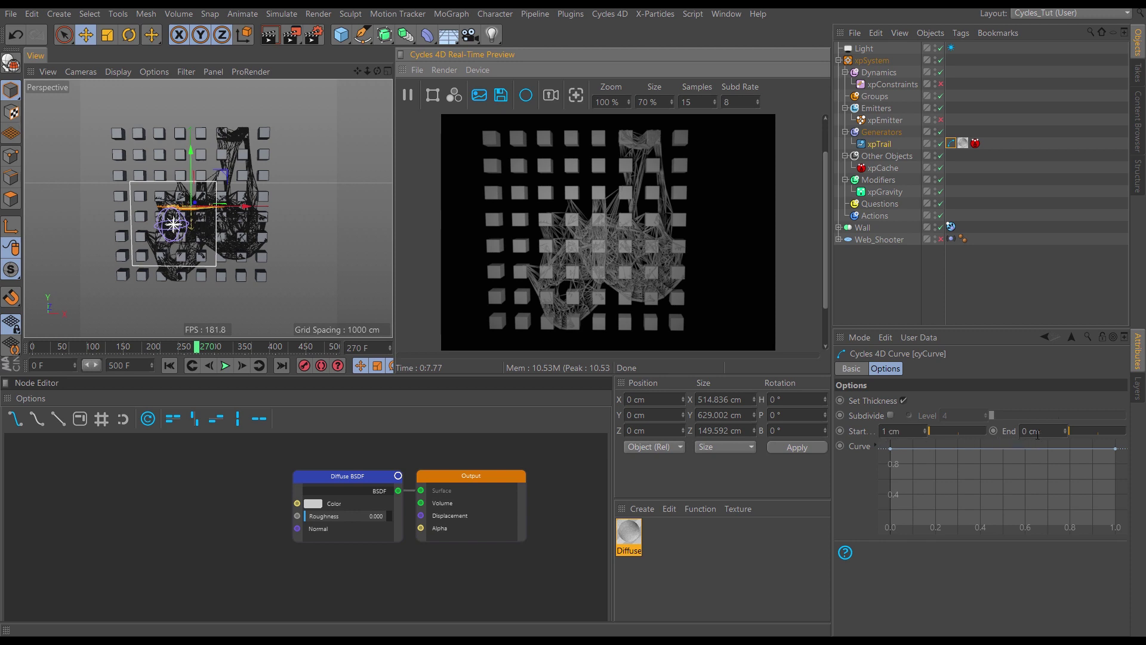
Set the start and end thickness of xpTrail's cyCurve tag to 0.1 cm each
{"action": "scroll", "coordinate": [234, 178], "scroll_direction": "up", "scroll_amount": 4}
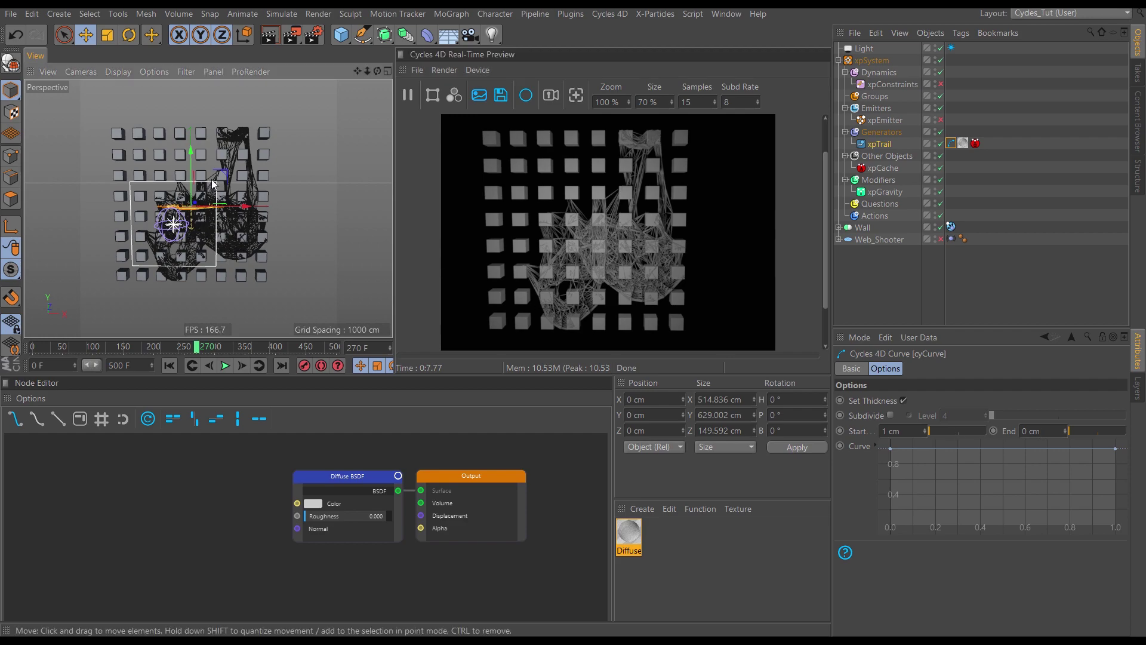
{"action": "scroll", "coordinate": [245, 177], "scroll_direction": "up", "scroll_amount": 4}
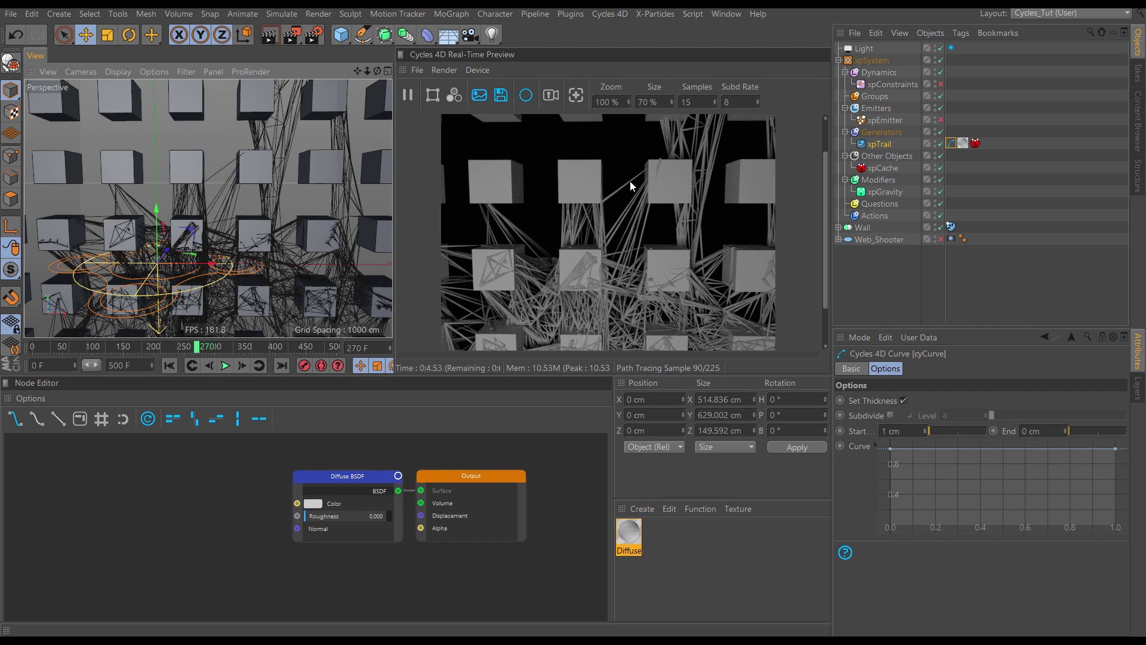
{"action": "scroll", "coordinate": [216, 261], "scroll_direction": "down", "scroll_amount": 10}
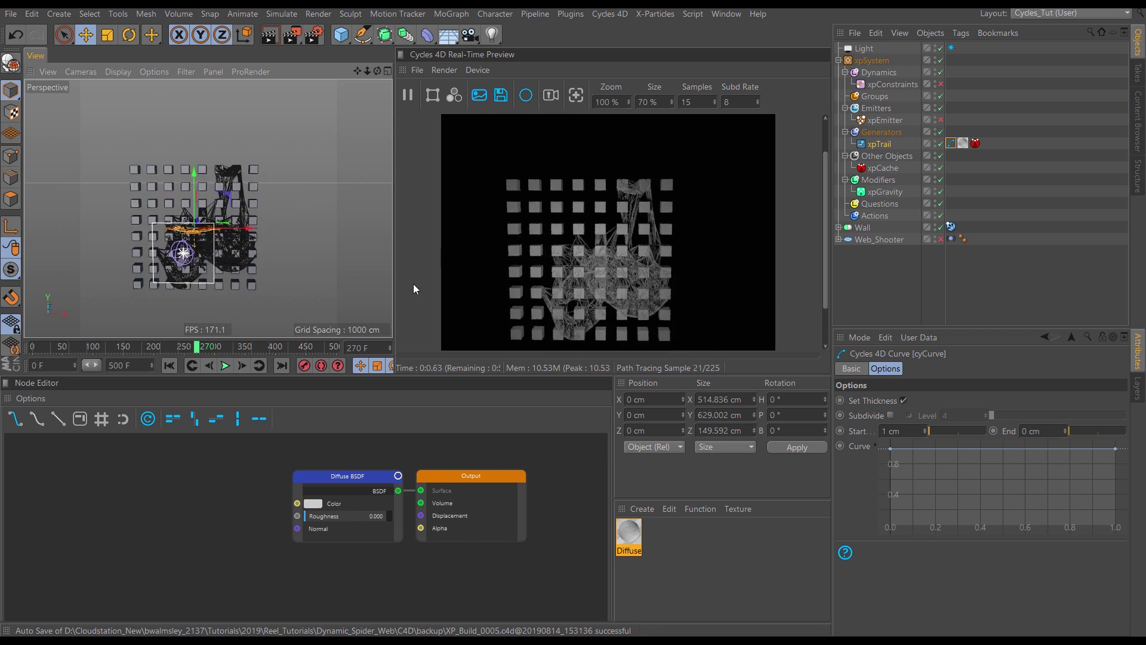
{"action": "middle_click_drag", "start_coordinate": [276, 301], "coordinate": [292, 277], "text": "alt"}
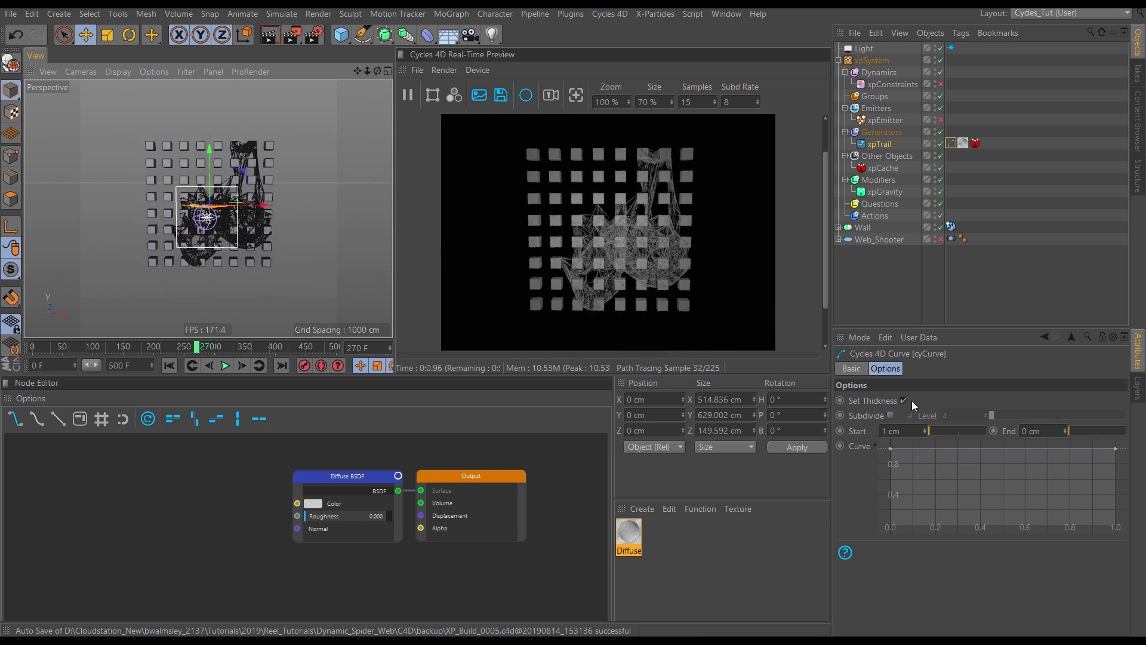
{"action": "left_click", "coordinate": [911, 431]}
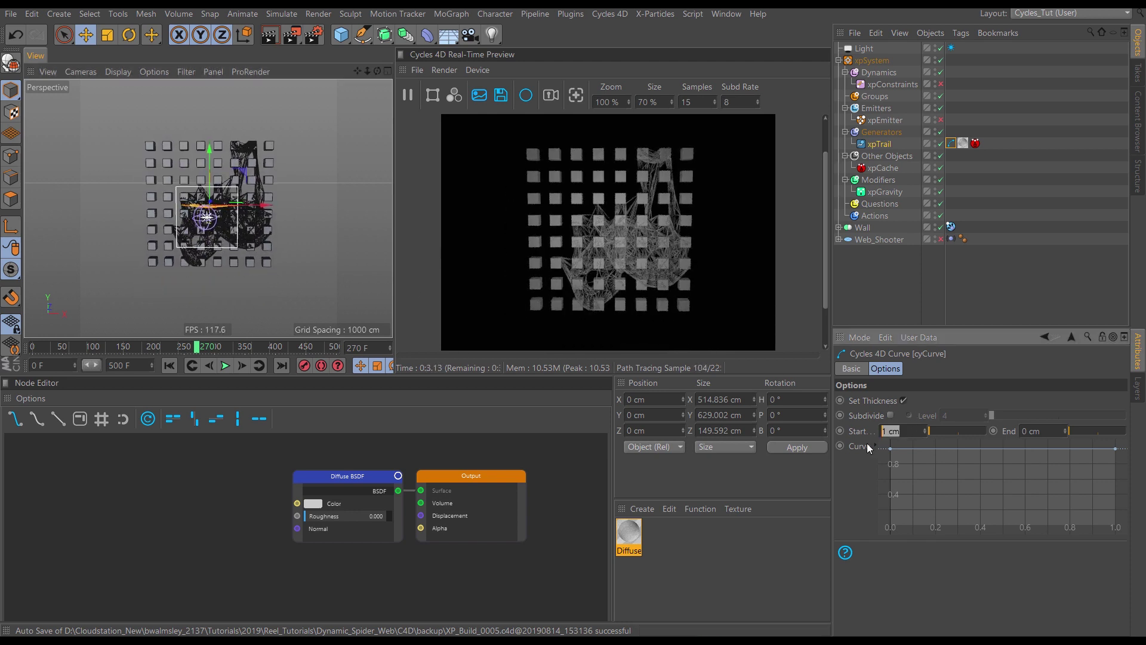
{"action": "type", "text": "0.1"}
{"action": "key", "text": "Tab"}
{"action": "type", "text": ".1"}
{"action": "key", "text": "Return"}
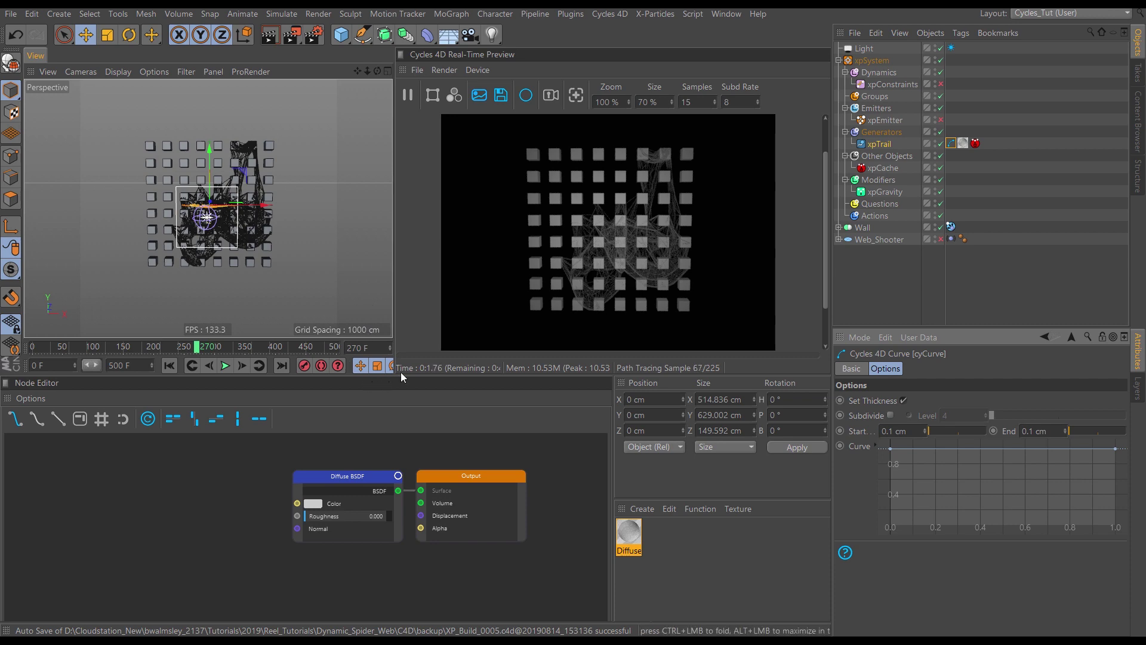
Make the viewport and real-time preview area taller and view the web and cube wall closer from an angle
{"action": "left_click_drag", "start_coordinate": [379, 376], "coordinate": [379, 455]}
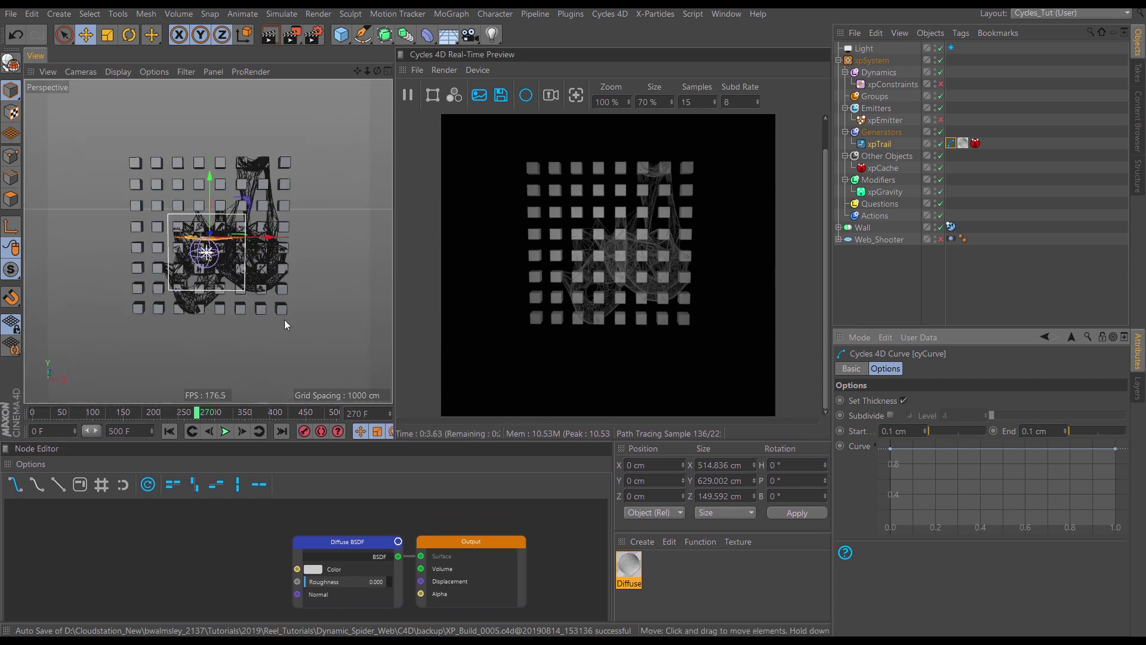
{"action": "mouse_move", "coordinate": [235, 274]}
{"action": "left_mouse_down", "text": "alt"}
{"action": "mouse_move", "coordinate": [193, 267]}
{"action": "mouse_move", "coordinate": [235, 263]}
{"action": "left_mouse_up", "text": "alt"}
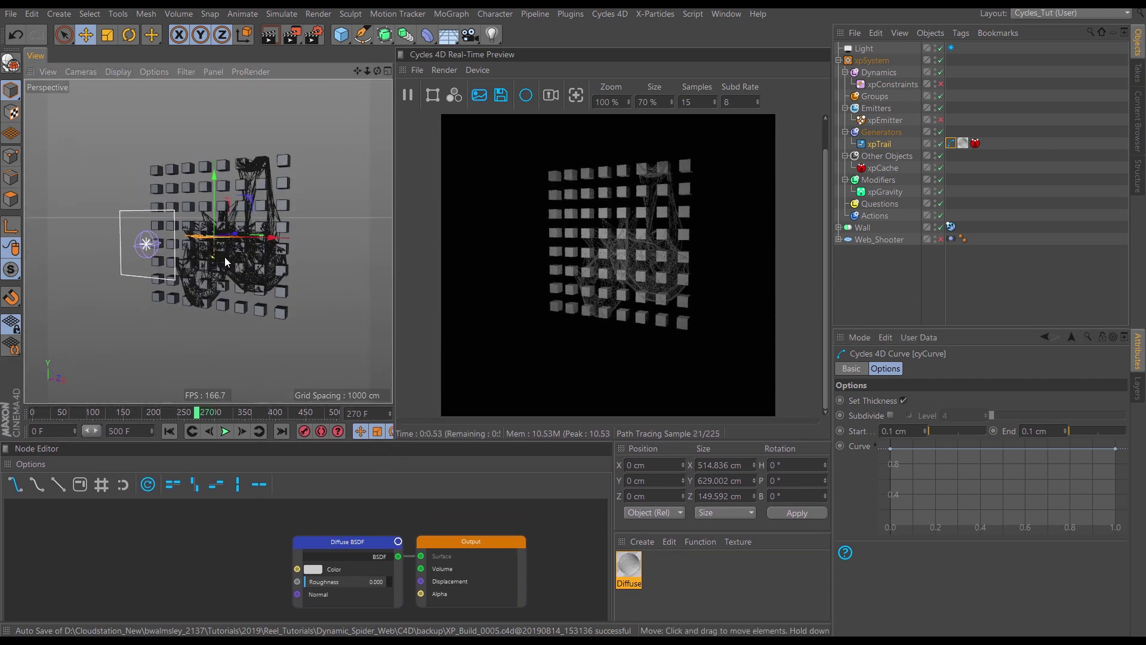
{"action": "scroll", "coordinate": [224, 257], "scroll_direction": "up", "scroll_amount": 5}
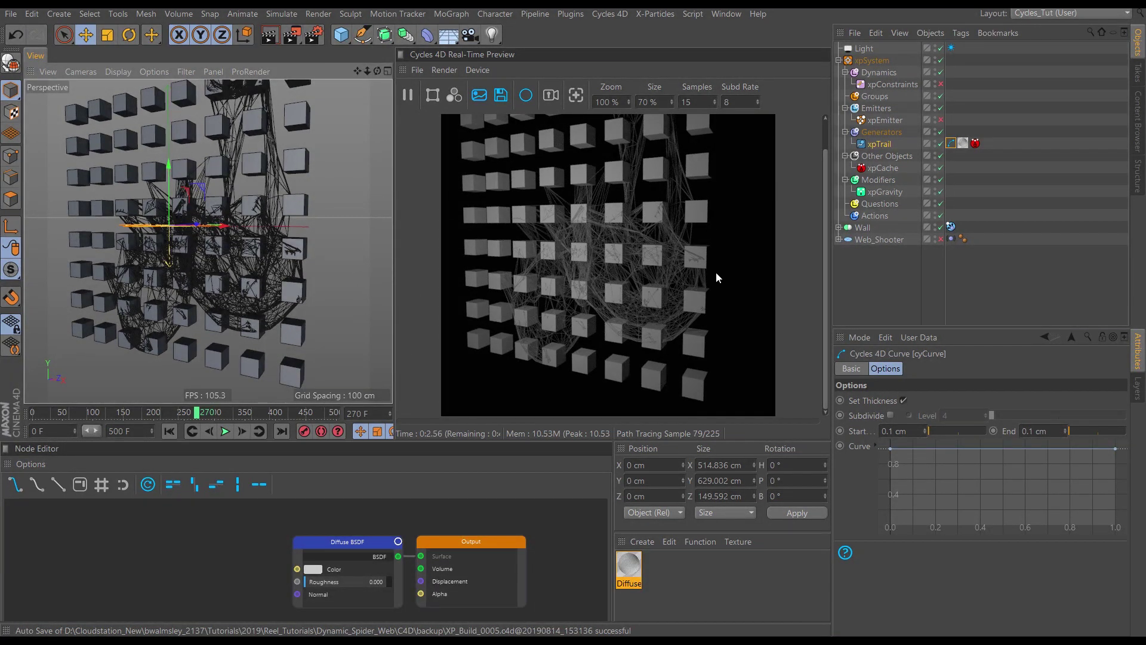
Set the intensity strength multiplier of the area light's cyLight tag to 500
{"action": "left_click", "coordinate": [951, 48]}
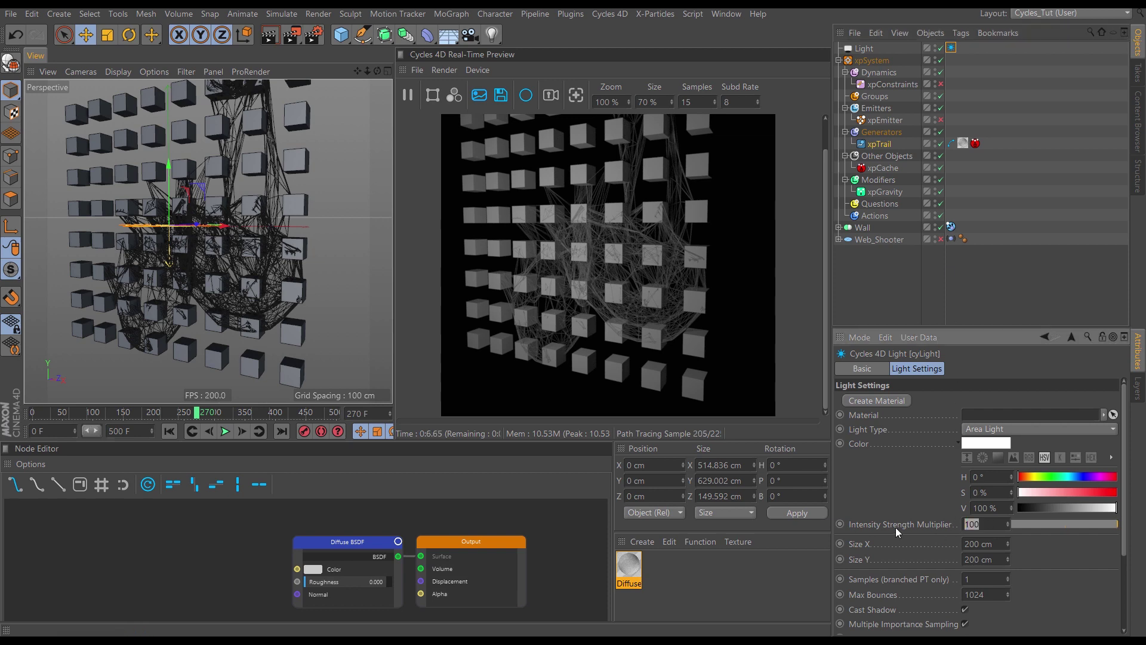
{"action": "type", "text": "50"}
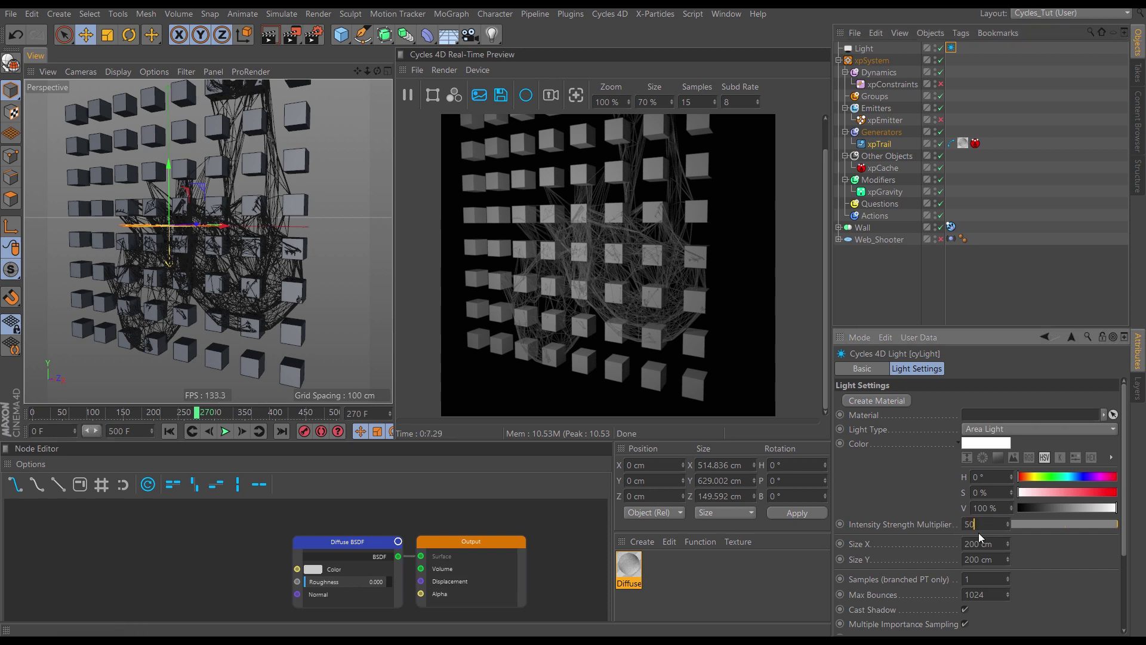
{"action": "type", "text": "0"}
{"action": "key", "text": "Return"}
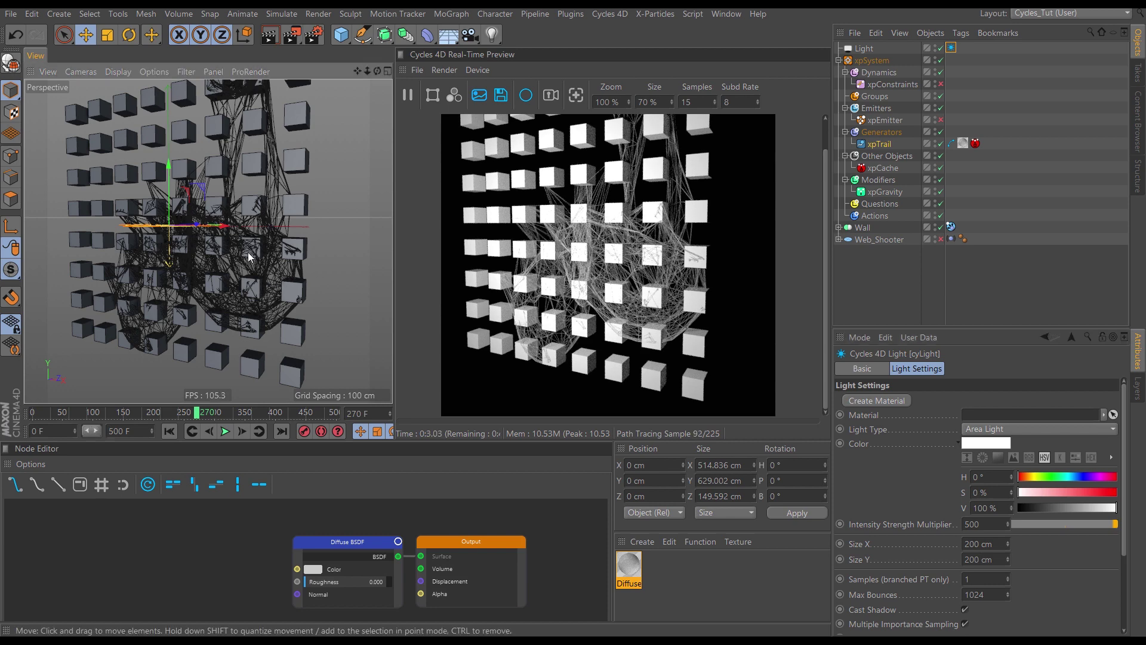
Frame the whole cube wall and play the web animation from frame 0 with the real-time preview running
{"action": "scroll", "coordinate": [248, 252], "scroll_direction": "down", "scroll_amount": 5}
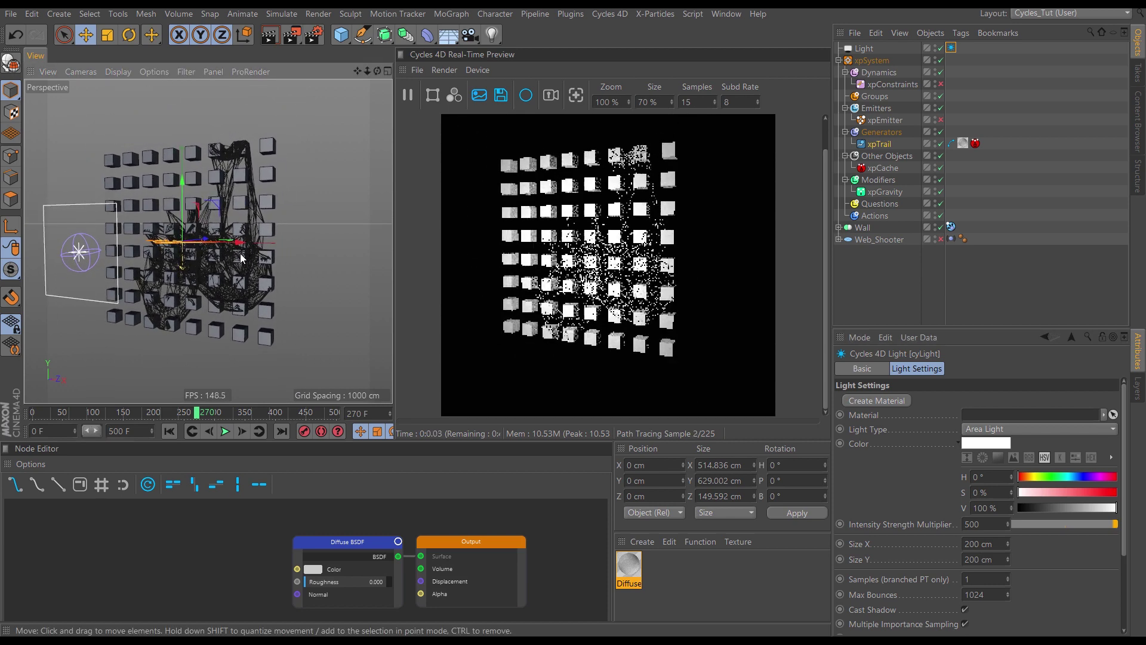
{"action": "scroll", "coordinate": [245, 256], "scroll_direction": "up", "scroll_amount": 2}
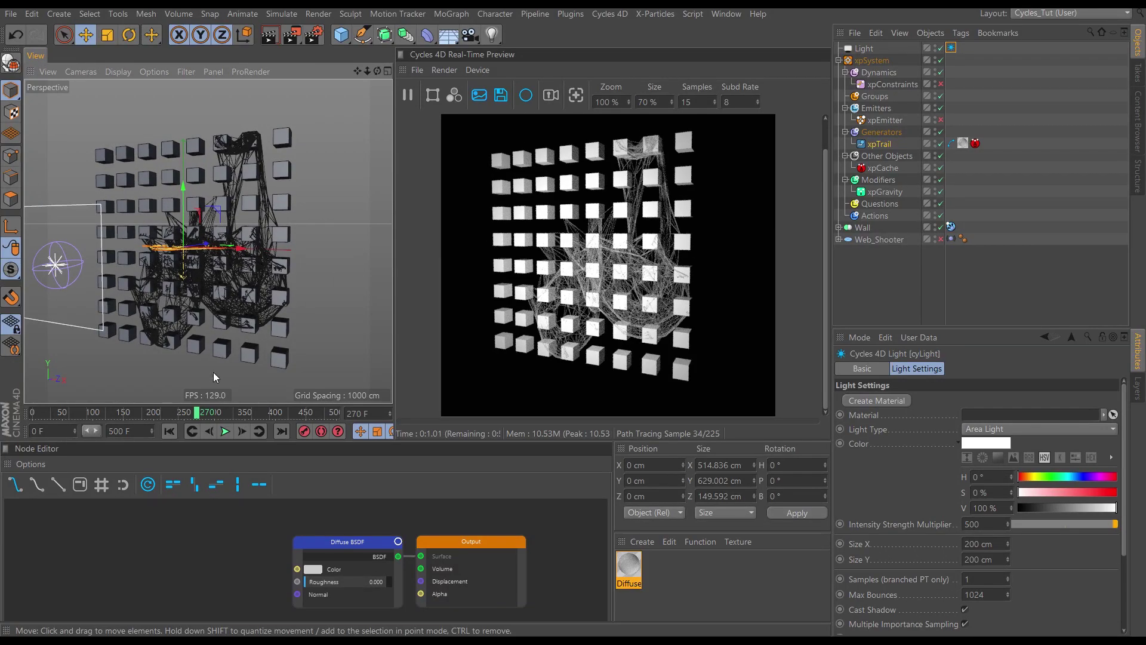
{"action": "left_click", "coordinate": [170, 431]}
{"action": "left_click", "coordinate": [226, 431]}
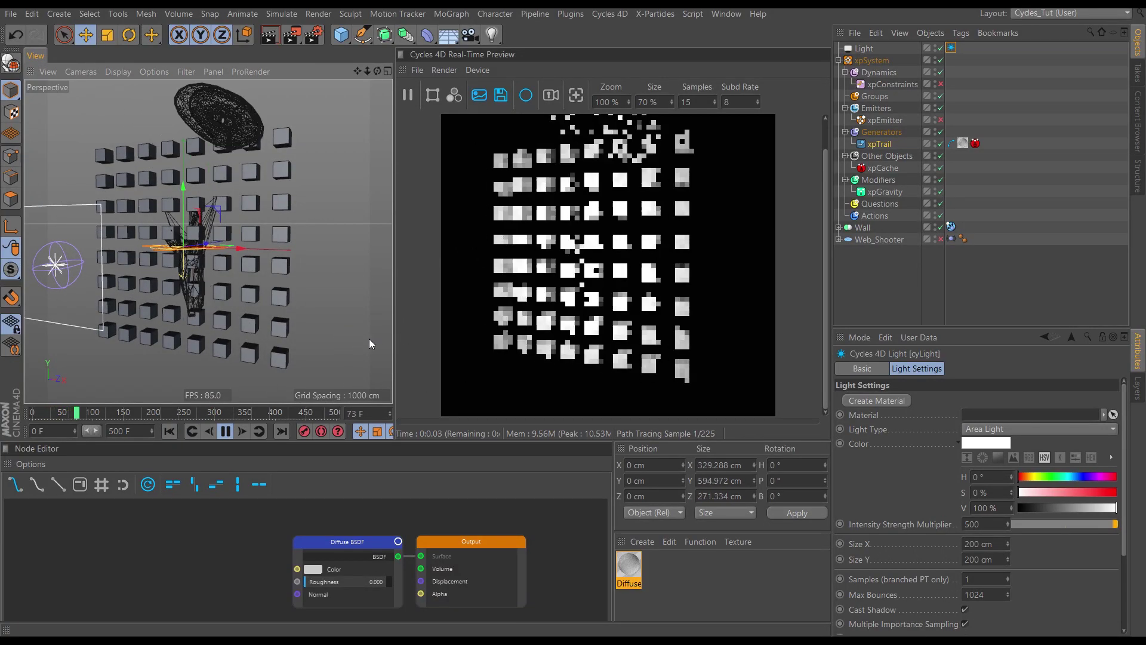
Pause the web animation at frame 181 to check the preview, then play on and stop at frame 281
{"action": "left_click", "coordinate": [226, 431]}
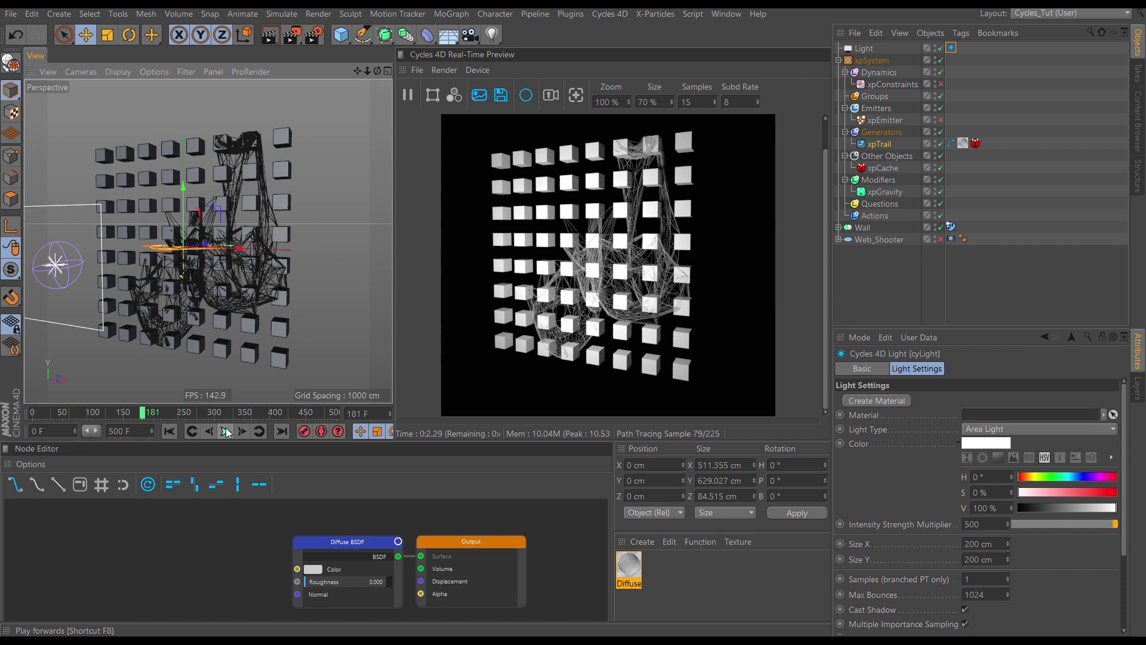
{"action": "left_click", "coordinate": [226, 431]}
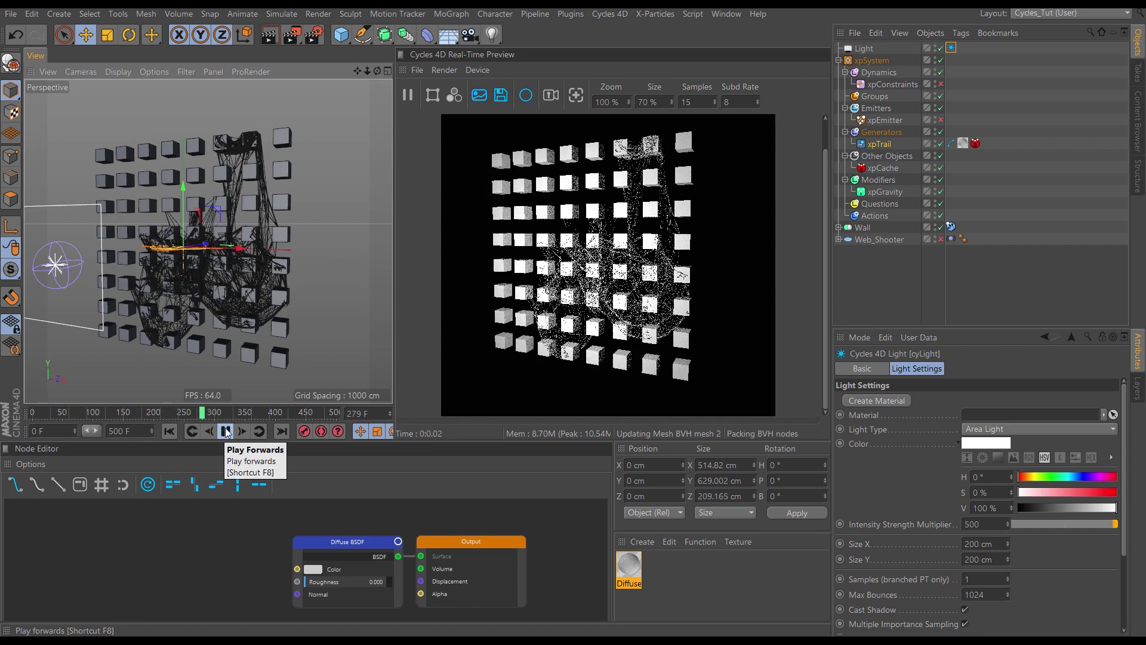
{"action": "left_click", "coordinate": [227, 431]}
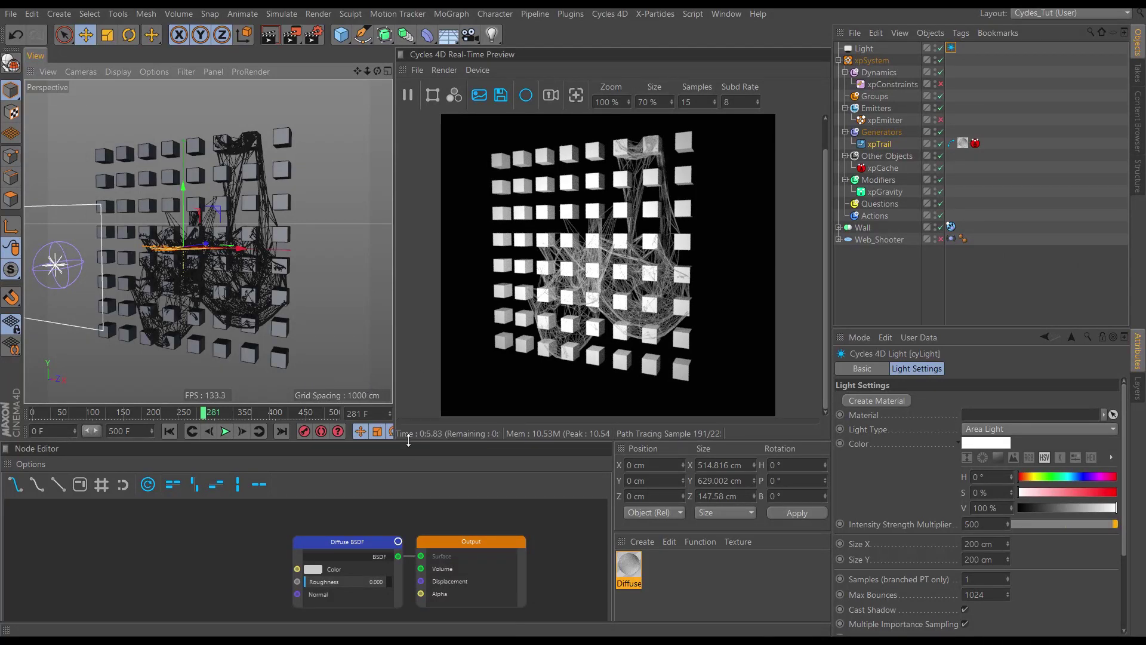
Make the Node Editor taller and spread the Diffuse BSDF and Output nodes apart to leave room between them
{"action": "left_click_drag", "start_coordinate": [408, 440], "coordinate": [425, 363]}
{"action": "left_click", "coordinate": [385, 463]}
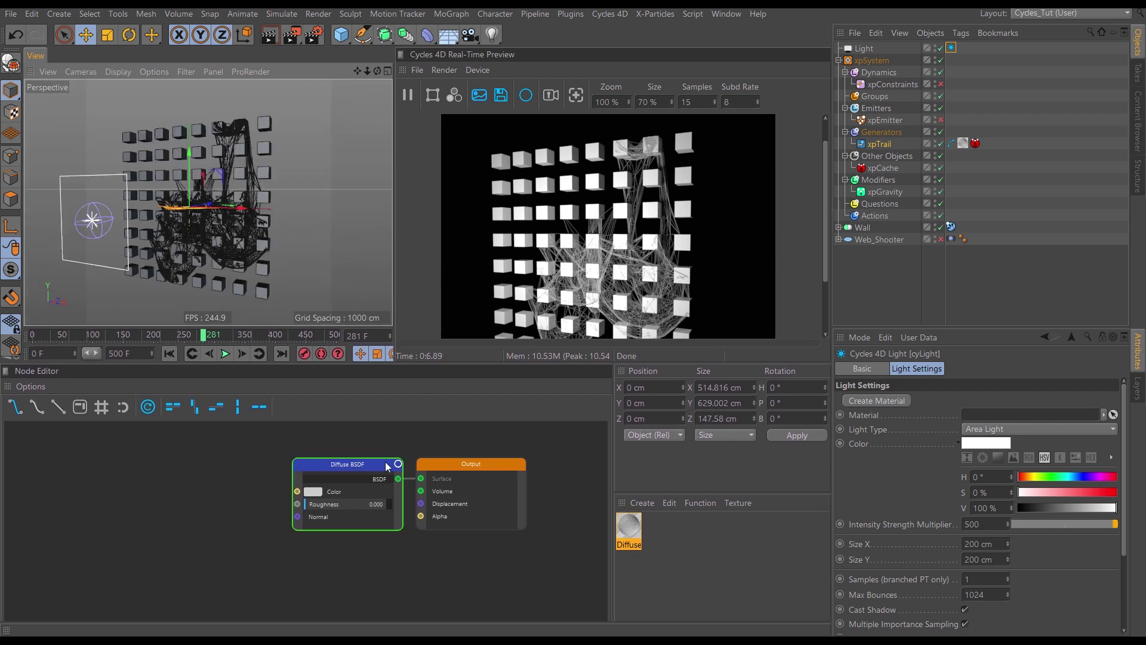
{"action": "left_click", "coordinate": [446, 448]}
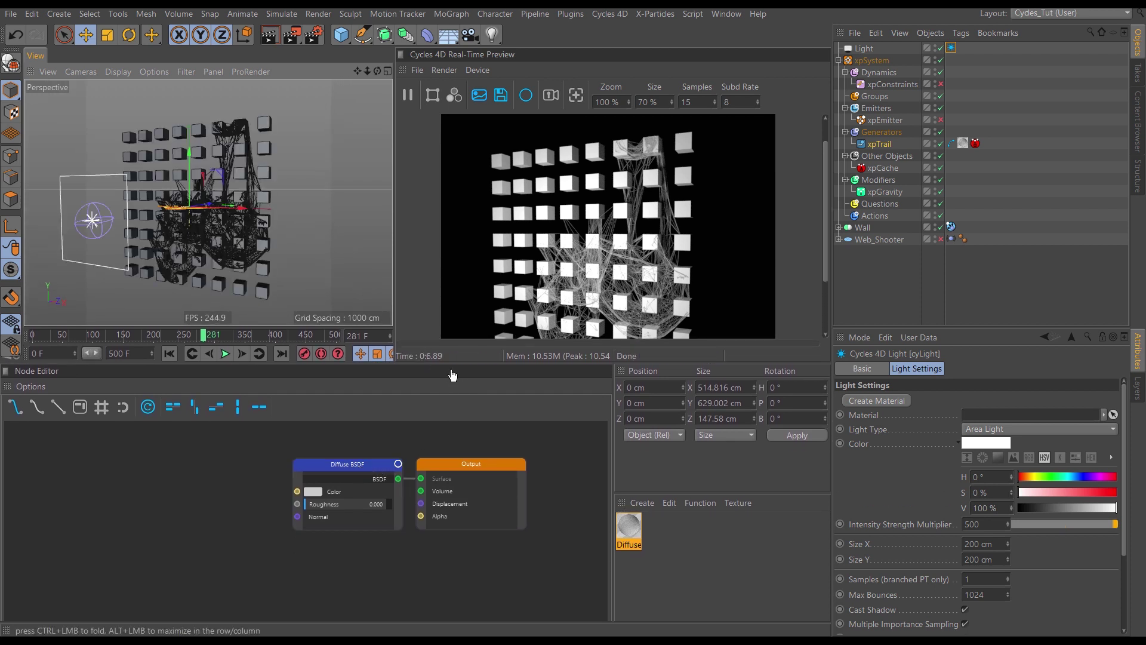
{"action": "left_click_drag", "start_coordinate": [451, 364], "coordinate": [450, 384]}
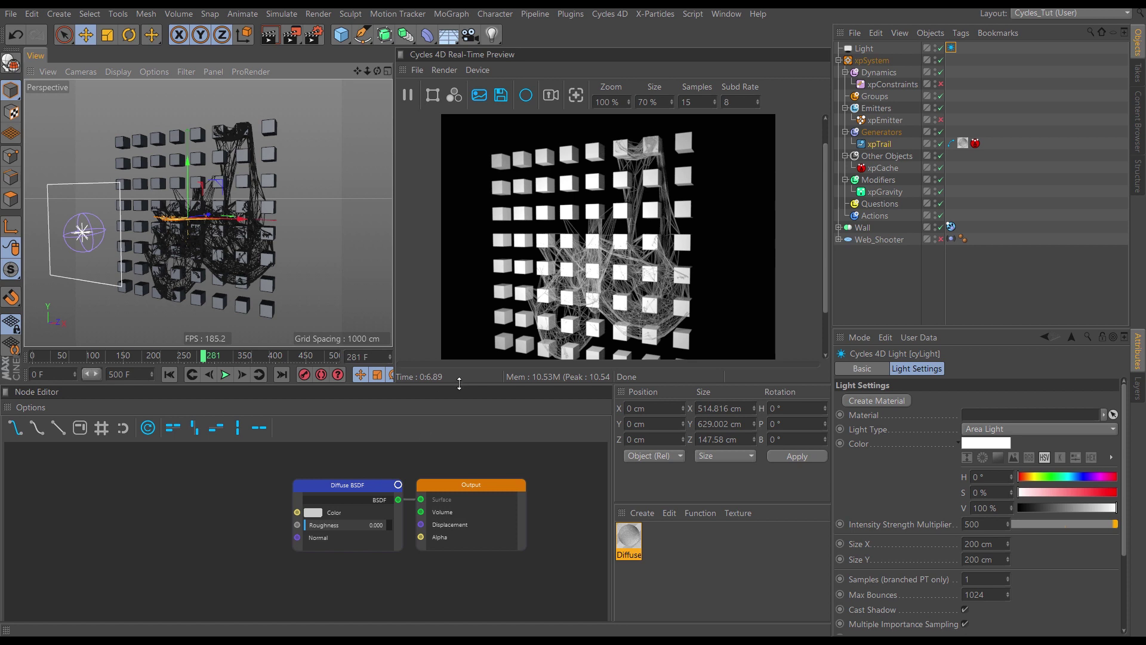
{"action": "left_click", "coordinate": [460, 390]}
{"action": "left_click_drag", "start_coordinate": [459, 383], "coordinate": [460, 330]}
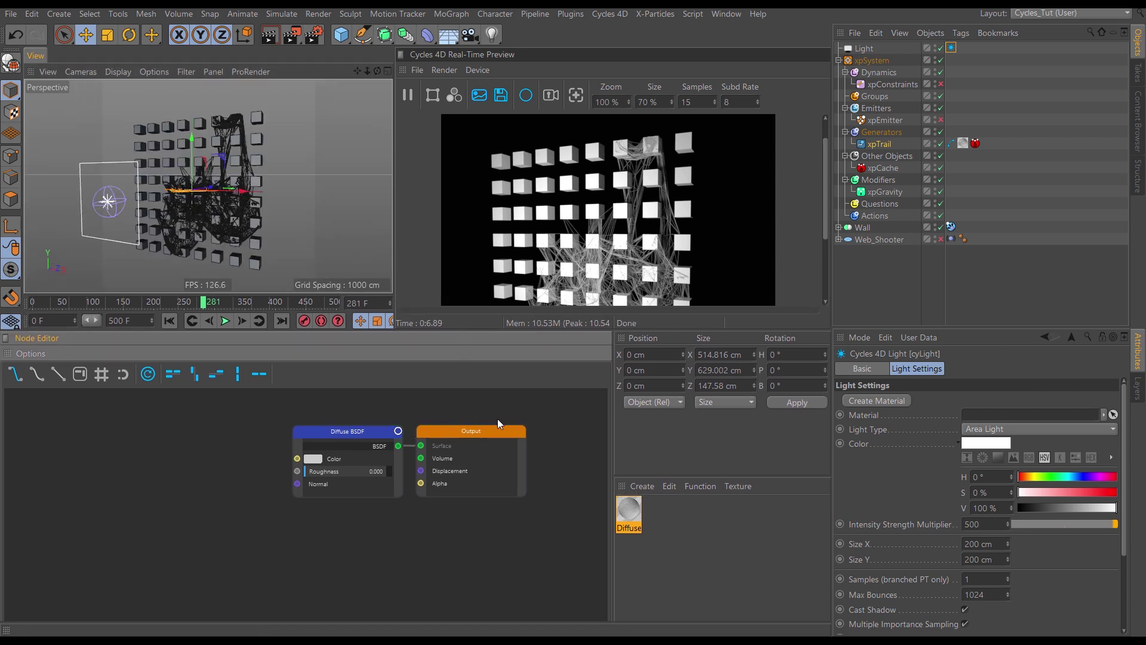
{"action": "left_click", "coordinate": [326, 431]}
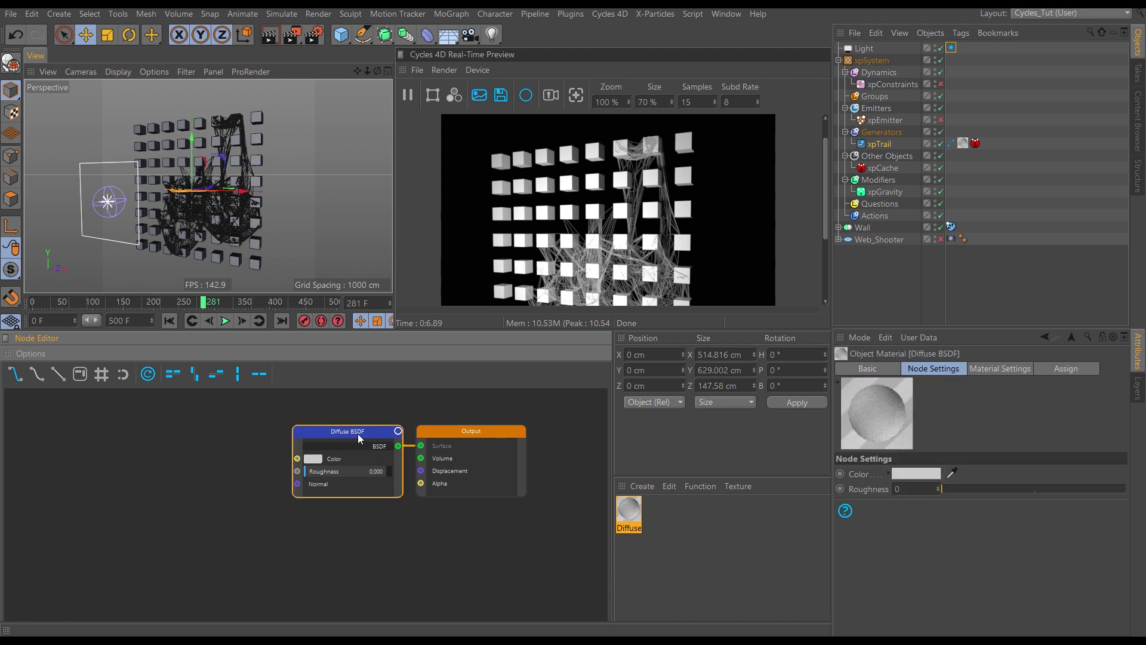
{"action": "left_click_drag", "start_coordinate": [357, 433], "coordinate": [159, 413]}
{"action": "left_click", "coordinate": [232, 508]}
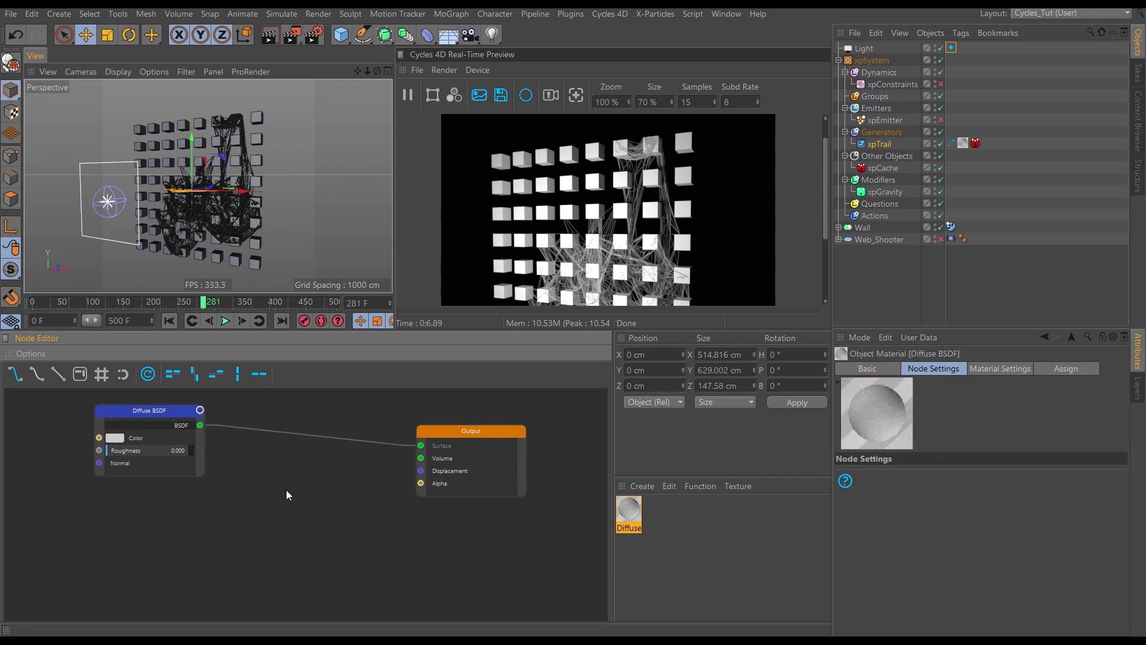
{"action": "left_click_drag", "start_coordinate": [455, 432], "coordinate": [489, 411]}
{"action": "left_click_drag", "start_coordinate": [153, 411], "coordinate": [192, 416]}
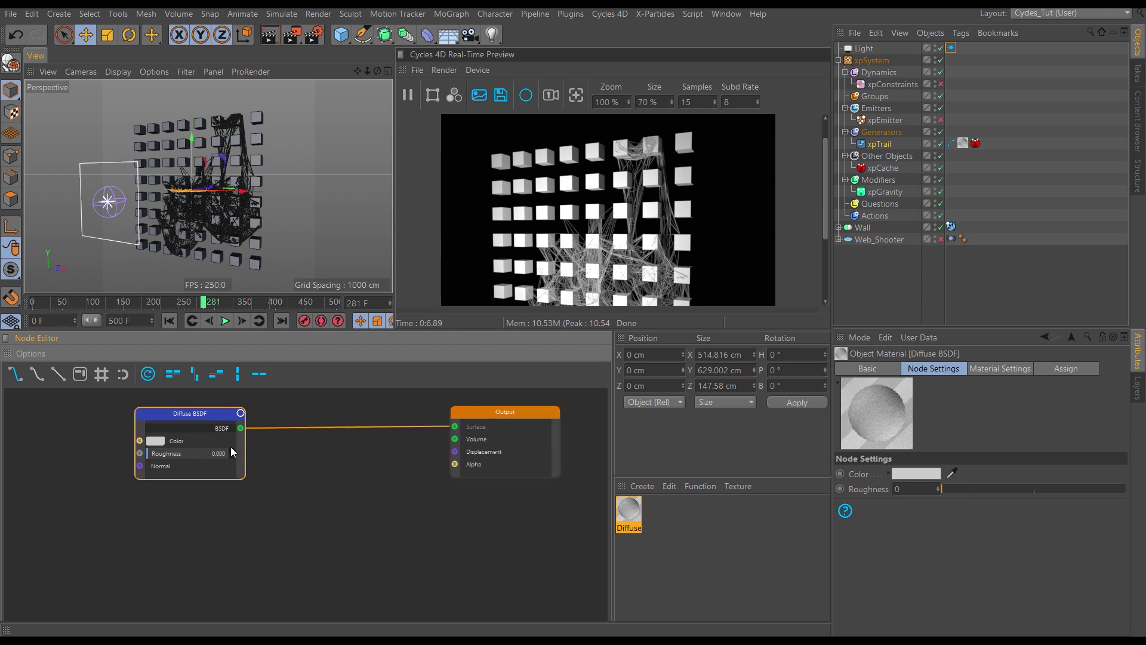
Add a Translucent BSDF node and place it below the Diffuse BSDF, giving the preview area slightly more height
{"action": "right_click", "coordinate": [249, 525]}
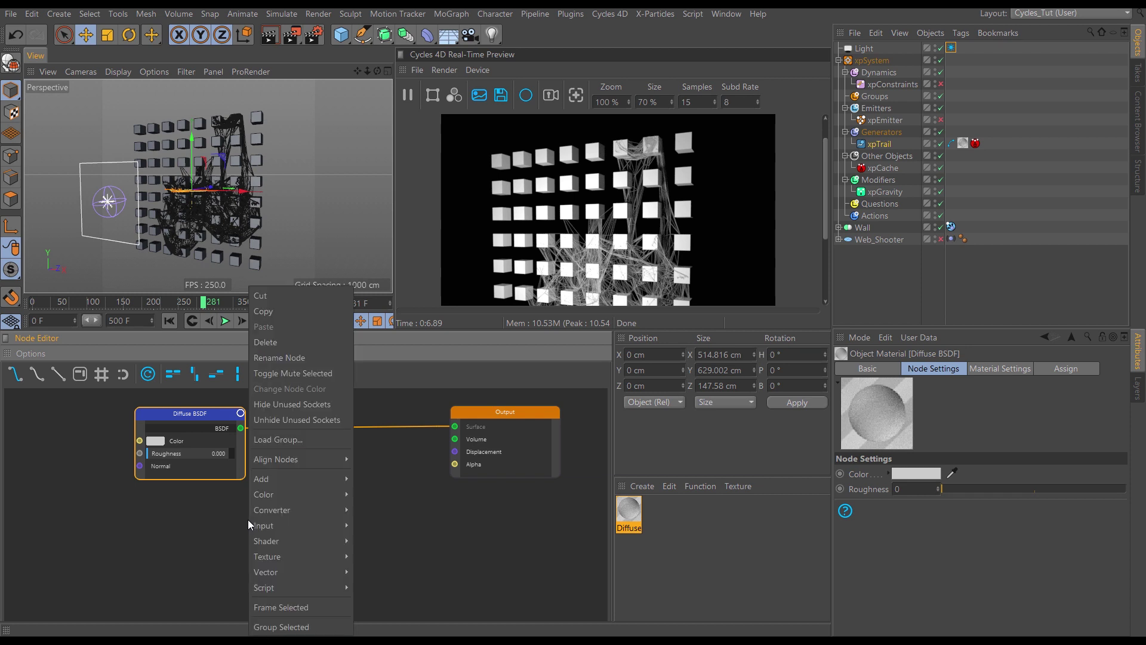
{"action": "mouse_move", "coordinate": [280, 541]}
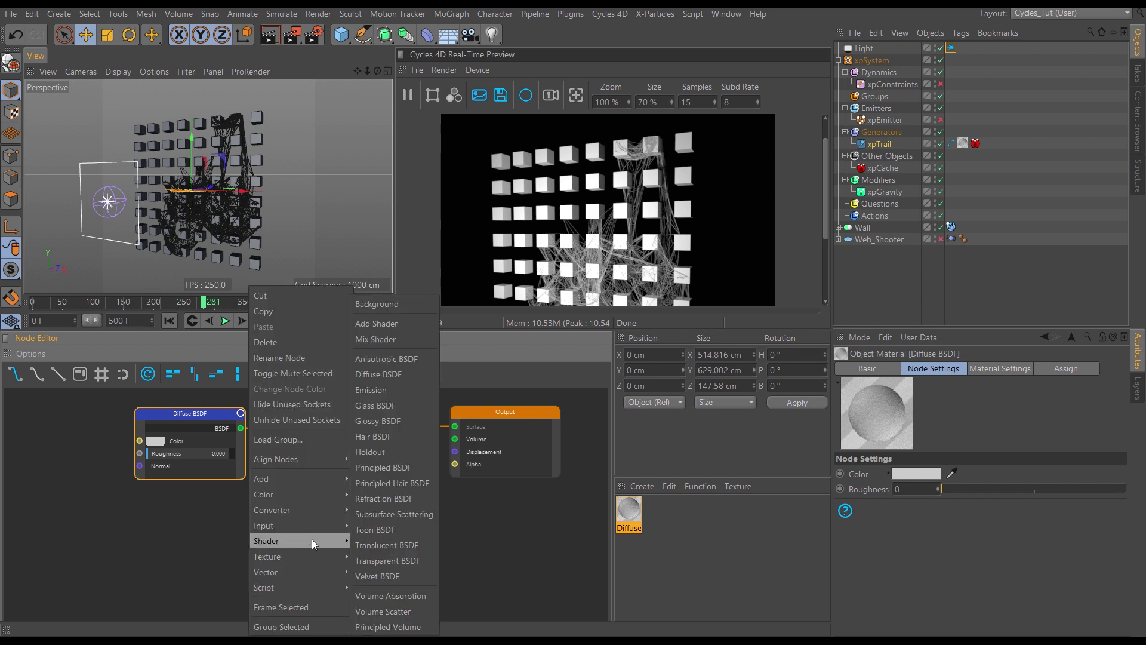
{"action": "left_click", "coordinate": [388, 545]}
{"action": "left_click_drag", "start_coordinate": [325, 526], "coordinate": [263, 519]}
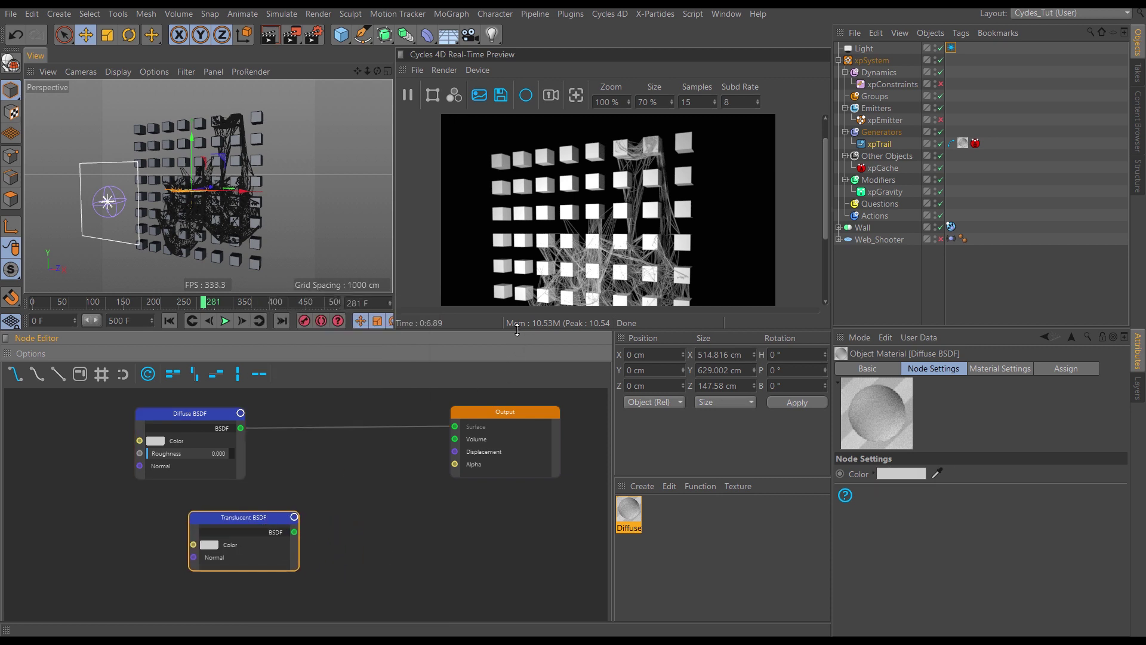
{"action": "left_click_drag", "start_coordinate": [517, 330], "coordinate": [517, 365]}
{"action": "left_click_drag", "start_coordinate": [267, 549], "coordinate": [263, 545]}
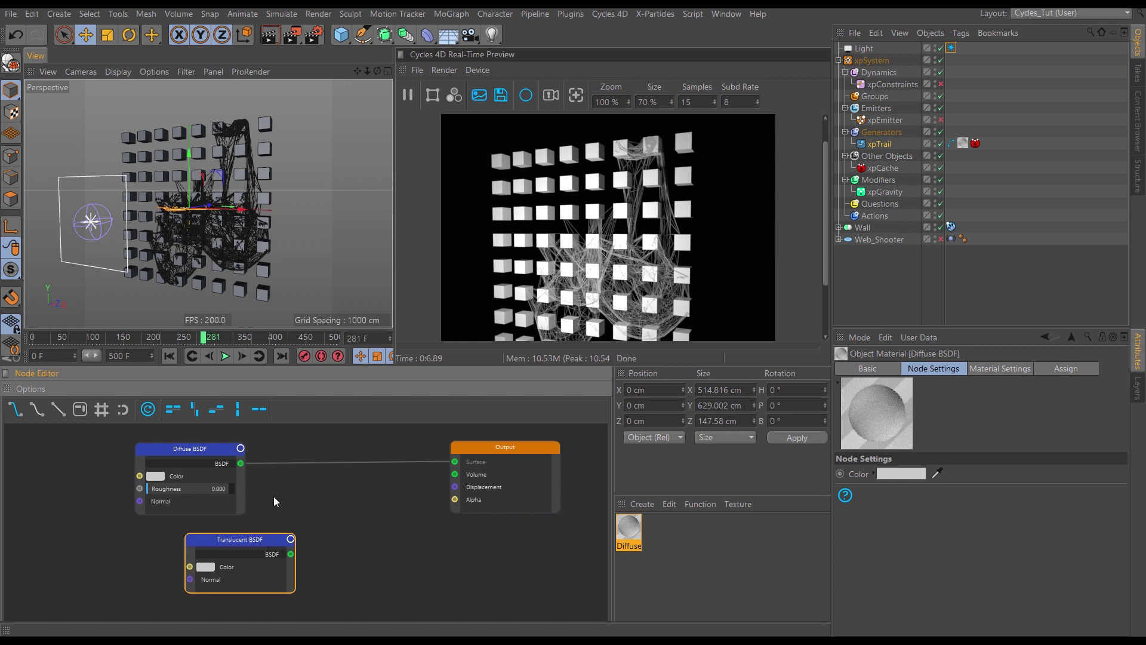
Preview the Translucent BSDF alone on the web and examine the strands up close and across the wall
{"action": "left_click", "coordinate": [272, 556]}
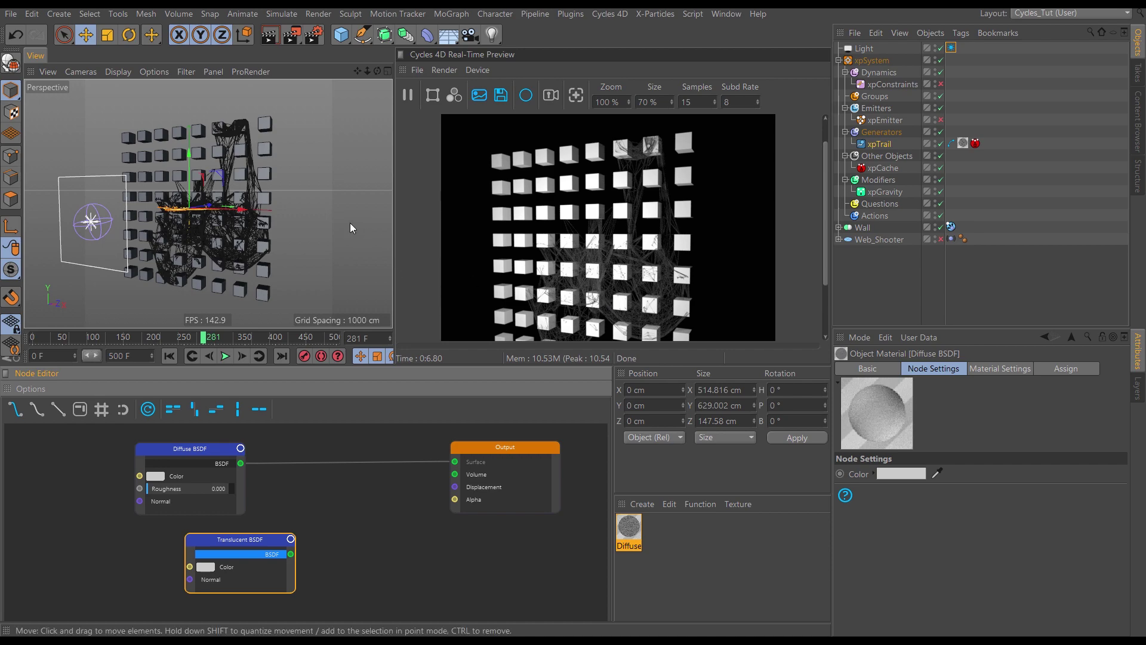
{"action": "scroll", "coordinate": [223, 223], "scroll_direction": "up", "scroll_amount": 6}
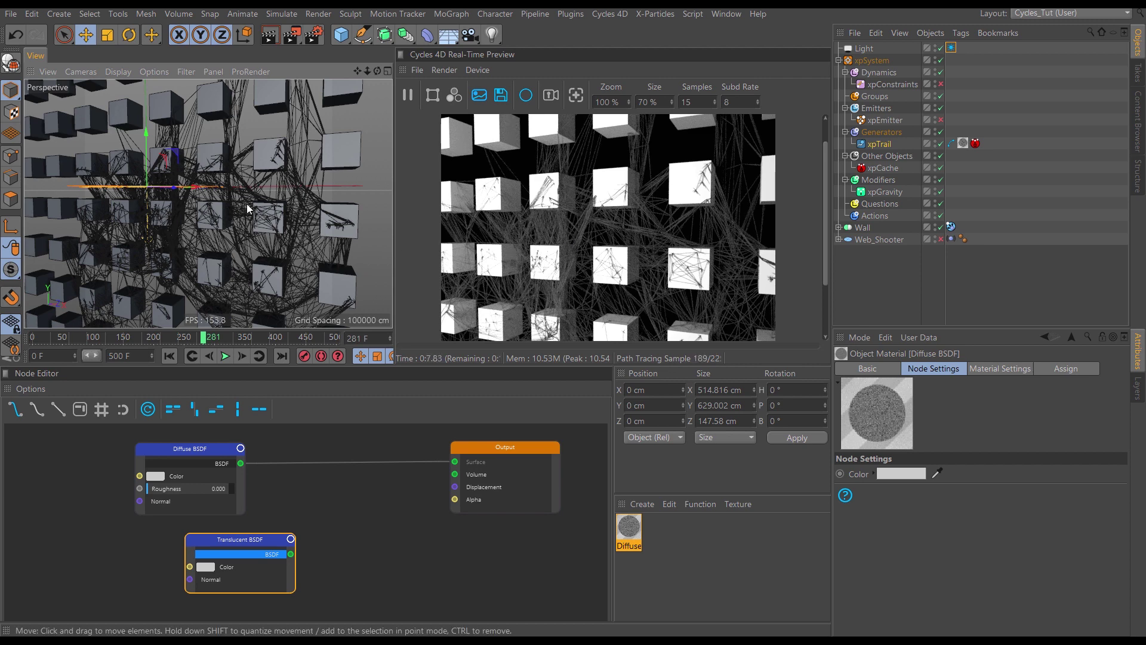
{"action": "scroll", "coordinate": [247, 206], "scroll_direction": "down", "scroll_amount": 5}
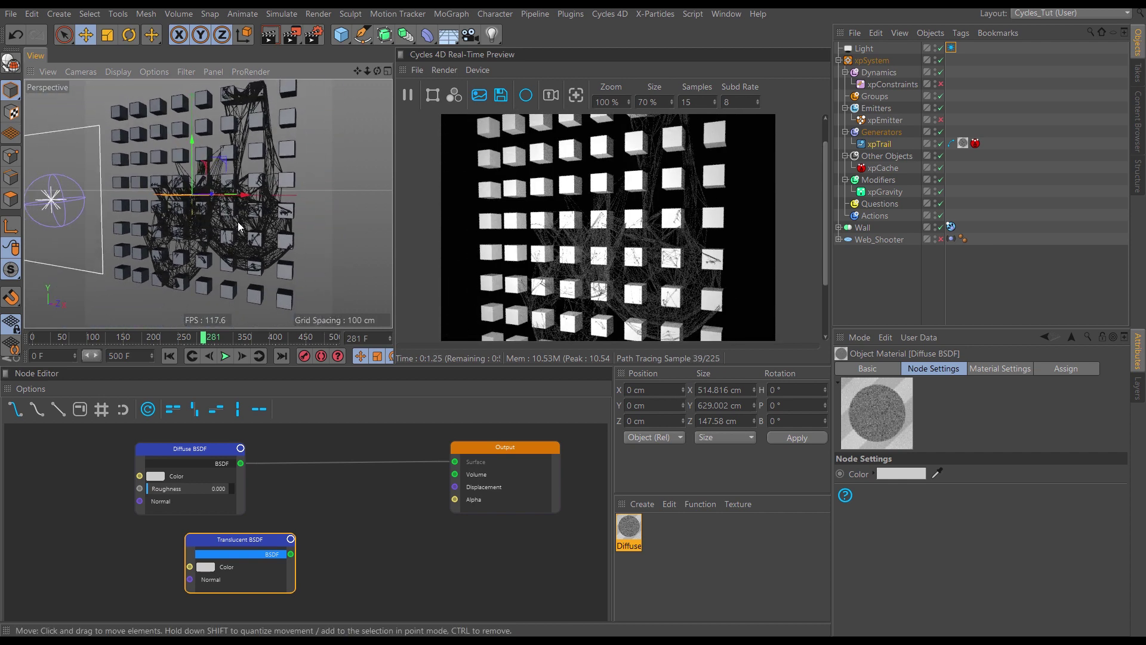
{"action": "middle_click_drag", "start_coordinate": [237, 236], "coordinate": [225, 244], "text": "alt"}
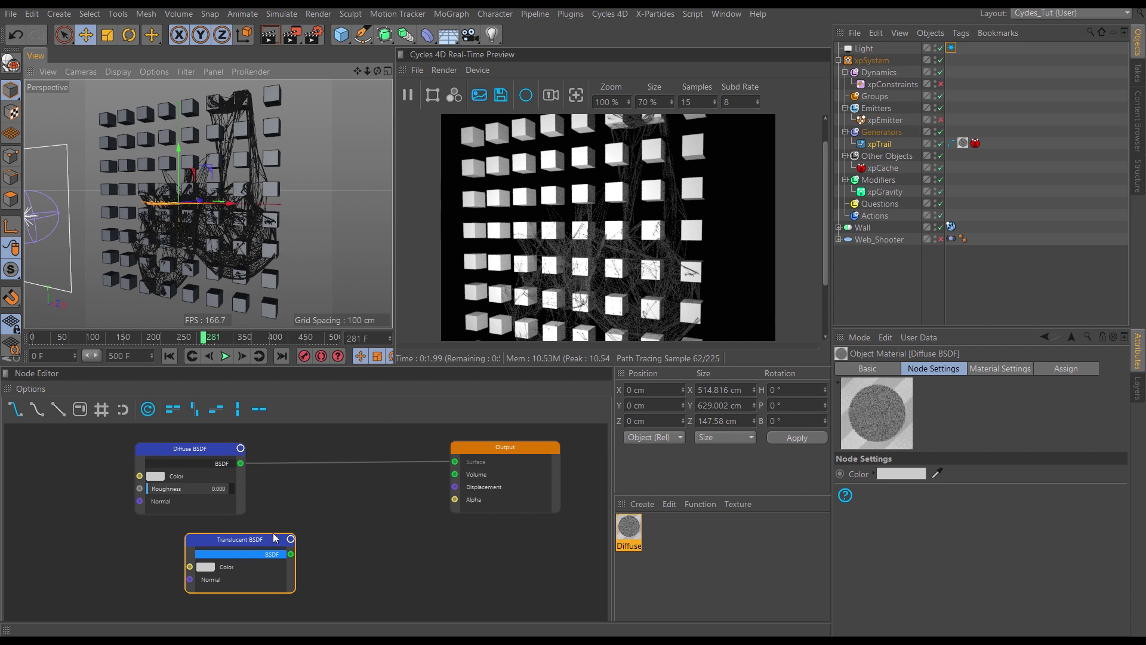
Set the Translucent BSDF's color to pale cyan with hue 192°, saturation 34% and value 95%
{"action": "left_click", "coordinate": [205, 567]}
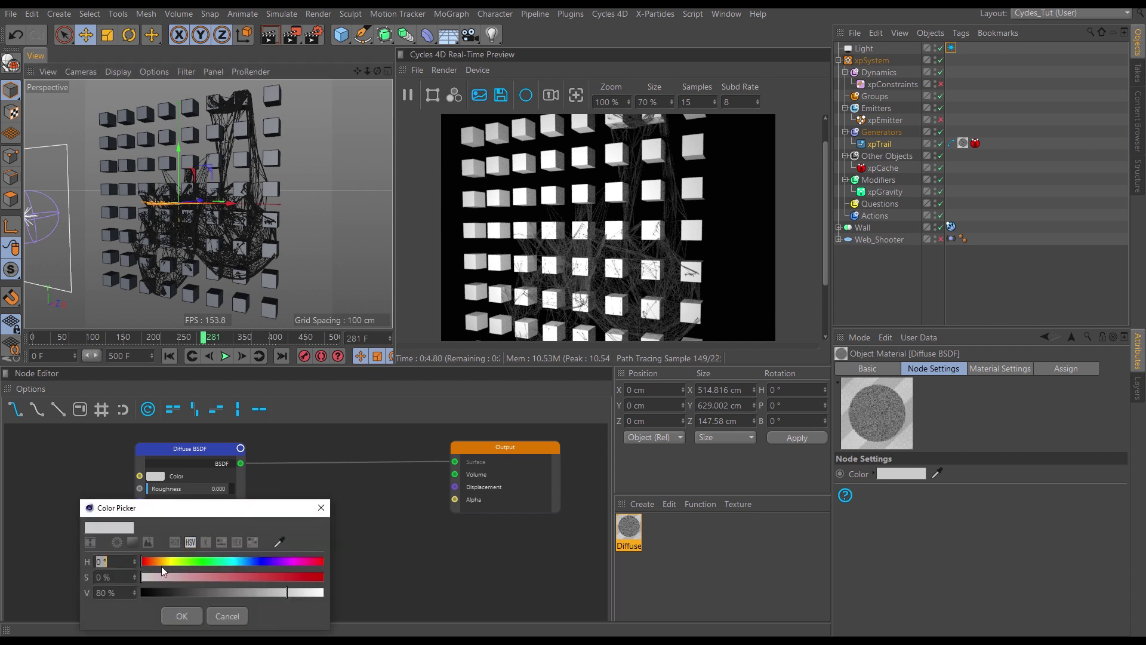
{"action": "left_click", "coordinate": [238, 562]}
{"action": "left_click_drag", "start_coordinate": [169, 578], "coordinate": [190, 578]}
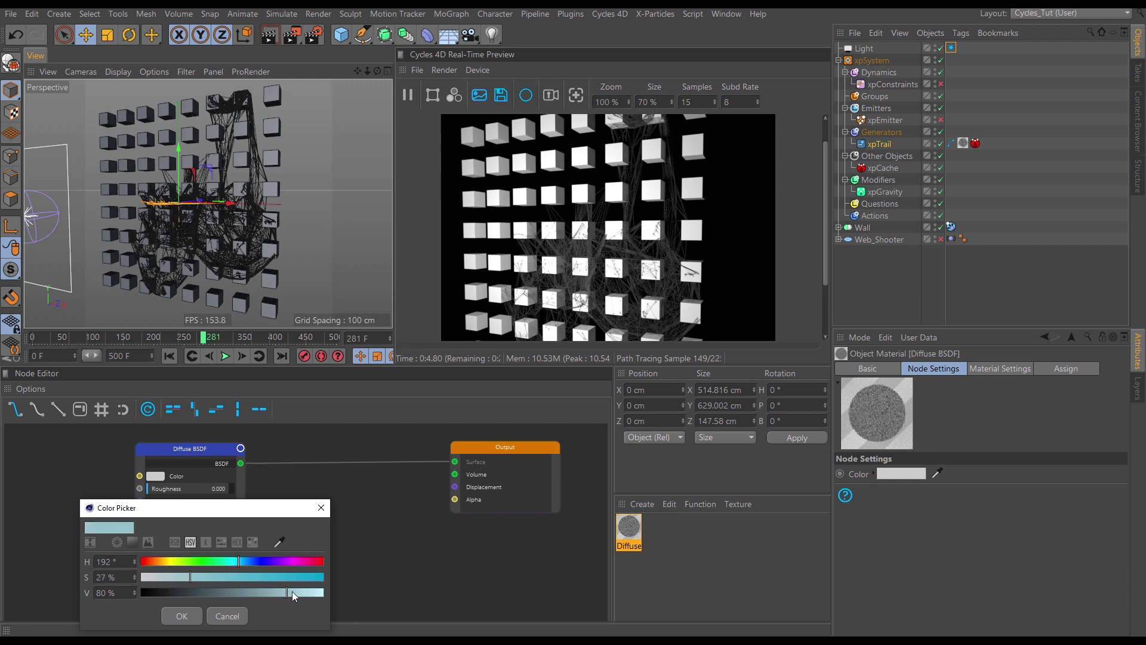
{"action": "left_click_drag", "start_coordinate": [292, 592], "coordinate": [317, 597]}
{"action": "left_click", "coordinate": [196, 615]}
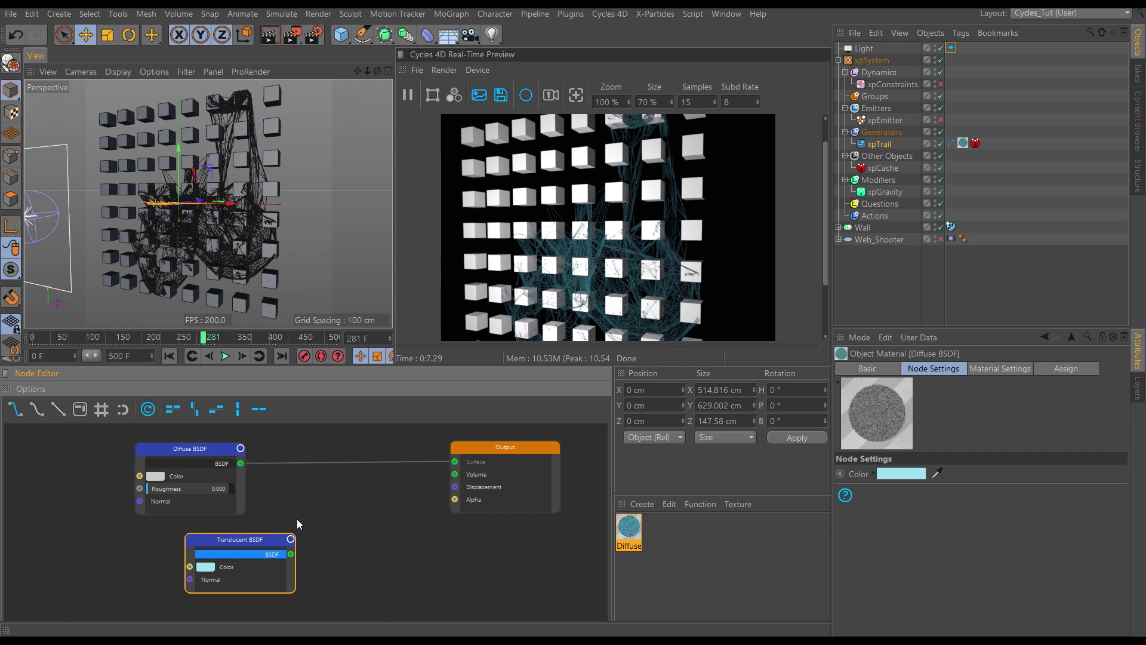
Insert a Mix Shader between the Diffuse BSDF and Output, and connect the Translucent BSDF to its Shader2 input
{"action": "left_click_drag", "start_coordinate": [246, 537], "coordinate": [198, 532]}
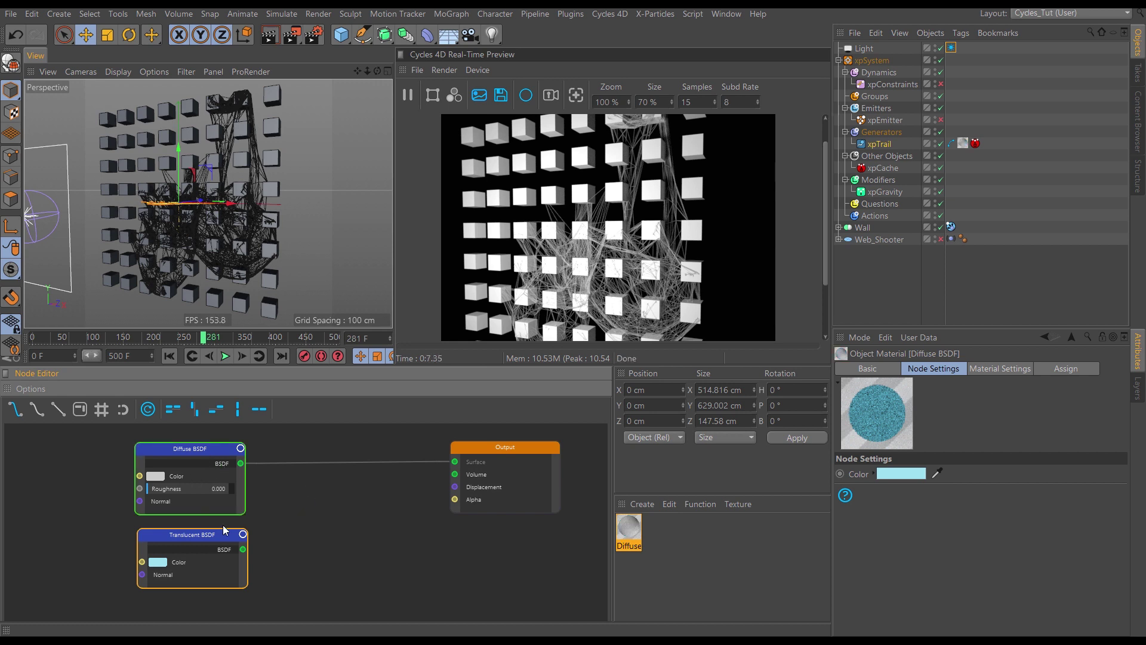
{"action": "right_click", "coordinate": [303, 500]}
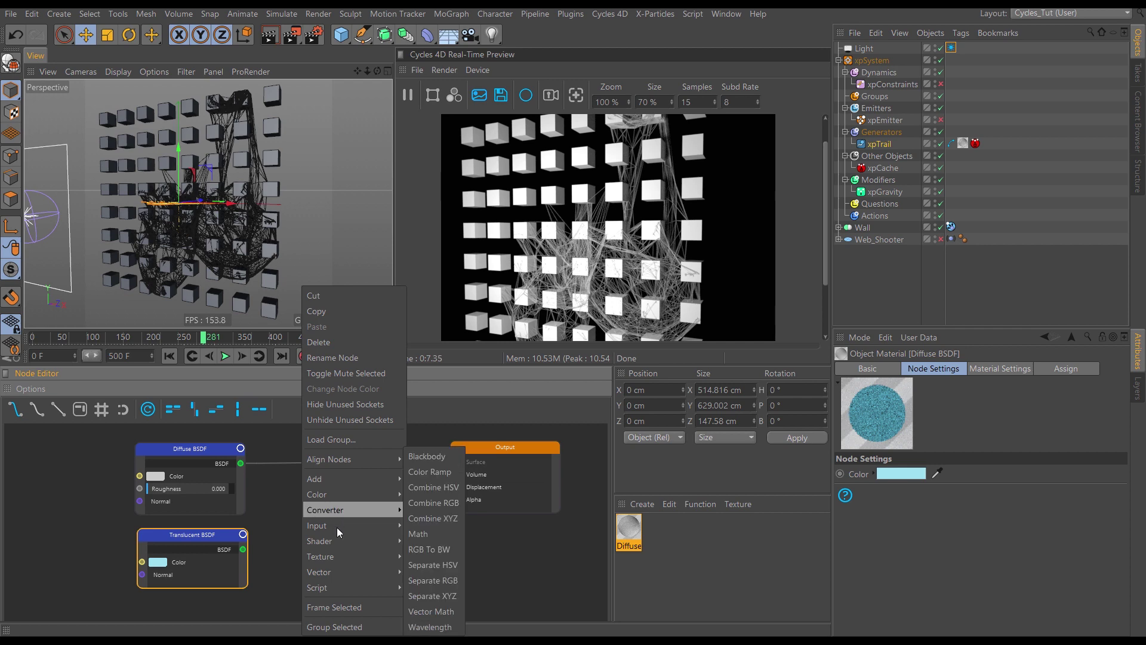
{"action": "mouse_move", "coordinate": [346, 540]}
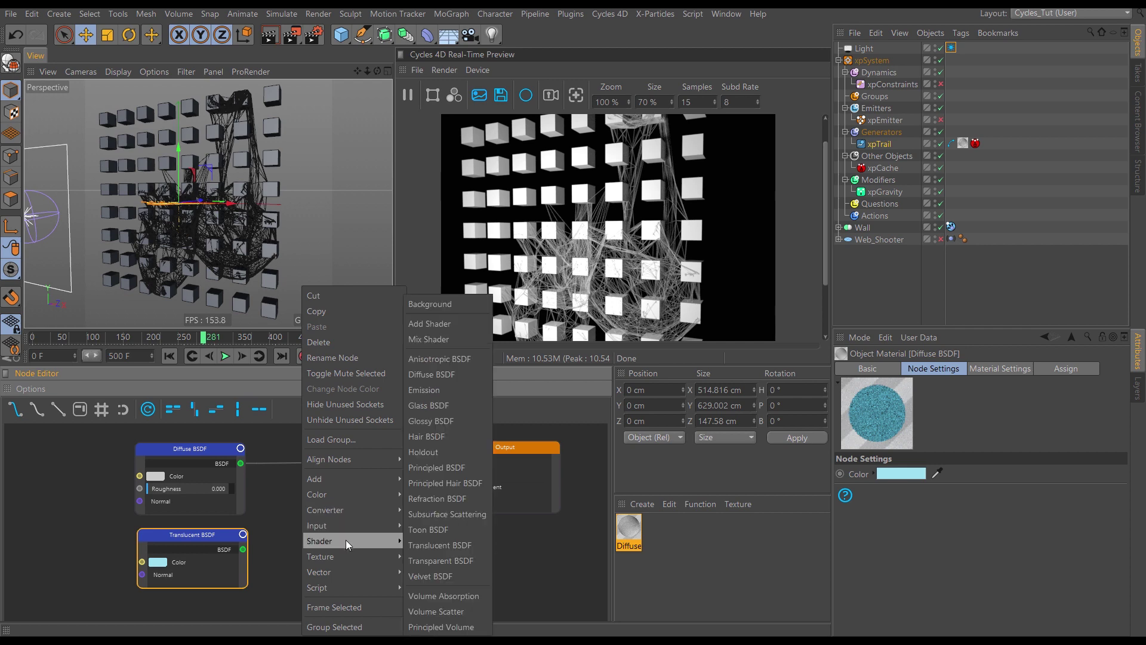
{"action": "left_click", "coordinate": [433, 339]}
{"action": "left_click_drag", "start_coordinate": [354, 508], "coordinate": [345, 463]}
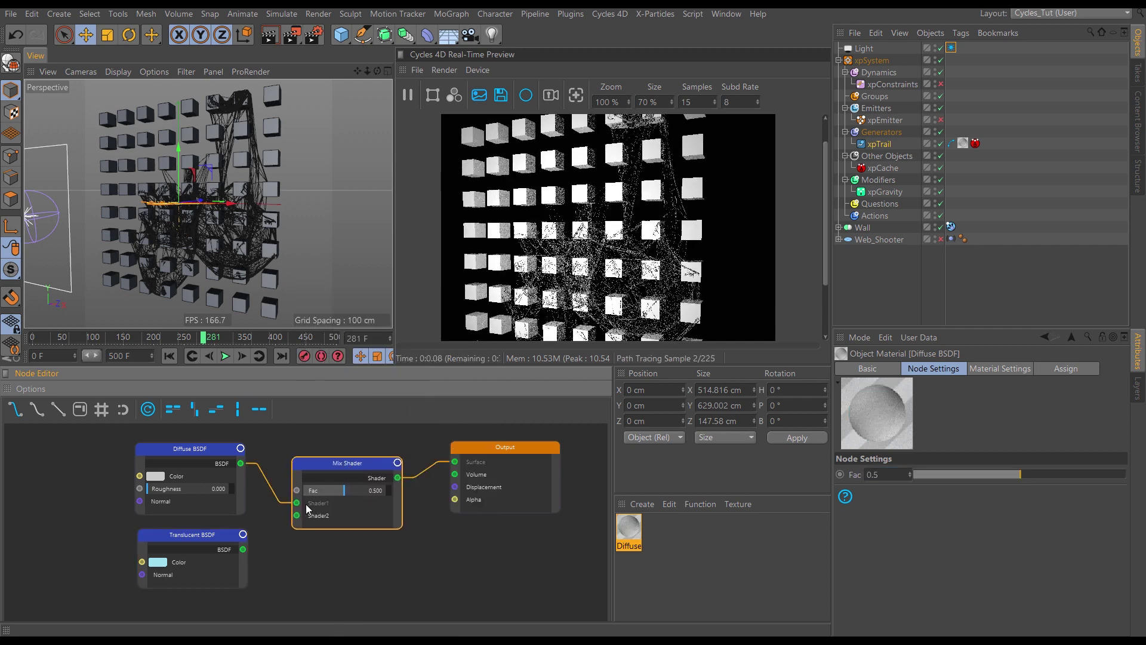
{"action": "left_click_drag", "start_coordinate": [247, 549], "coordinate": [297, 515]}
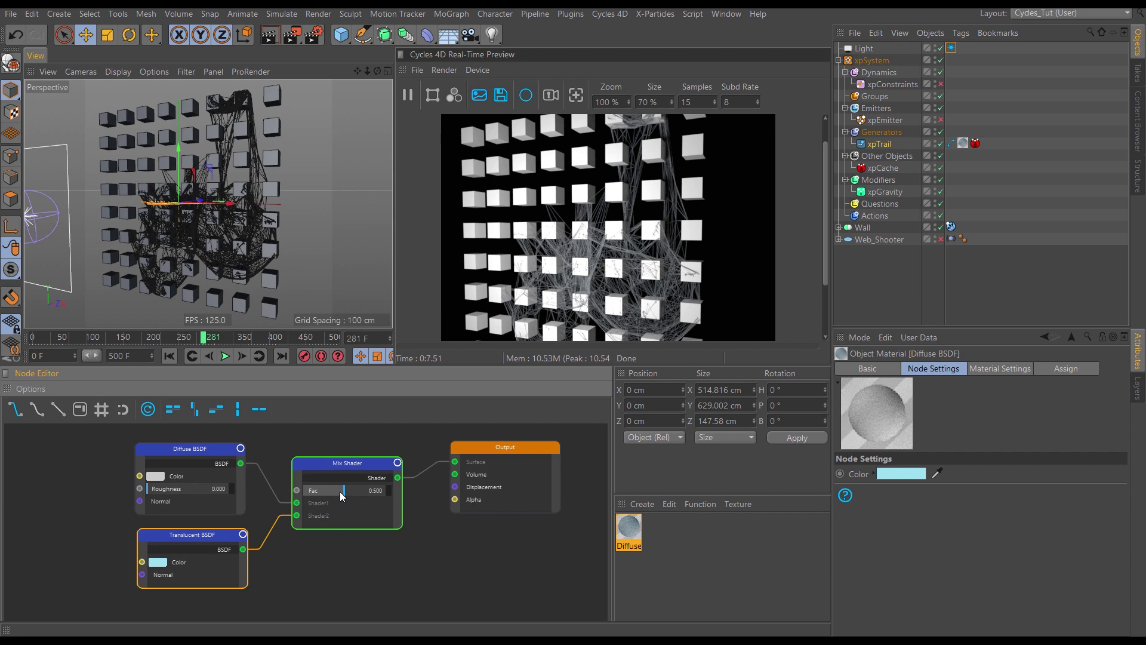
Try low and high mix factors on the Mix Shader and leave Fac at 0.841
{"action": "left_click_drag", "start_coordinate": [342, 497], "coordinate": [312, 496]}
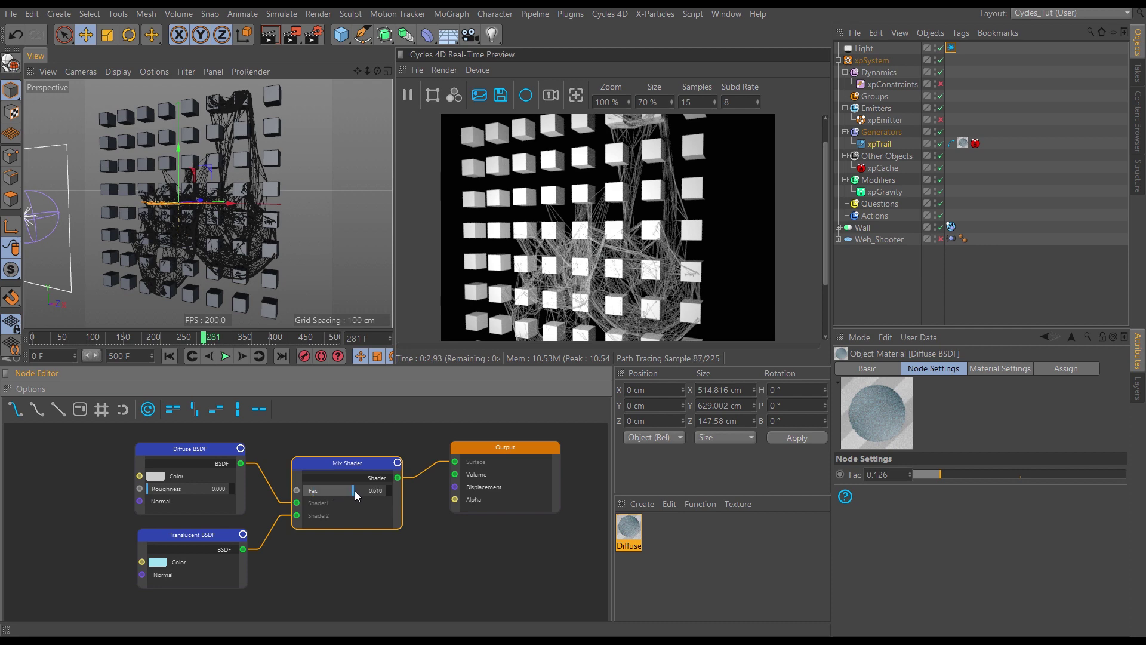
{"action": "left_click_drag", "start_coordinate": [373, 496], "coordinate": [374, 495]}
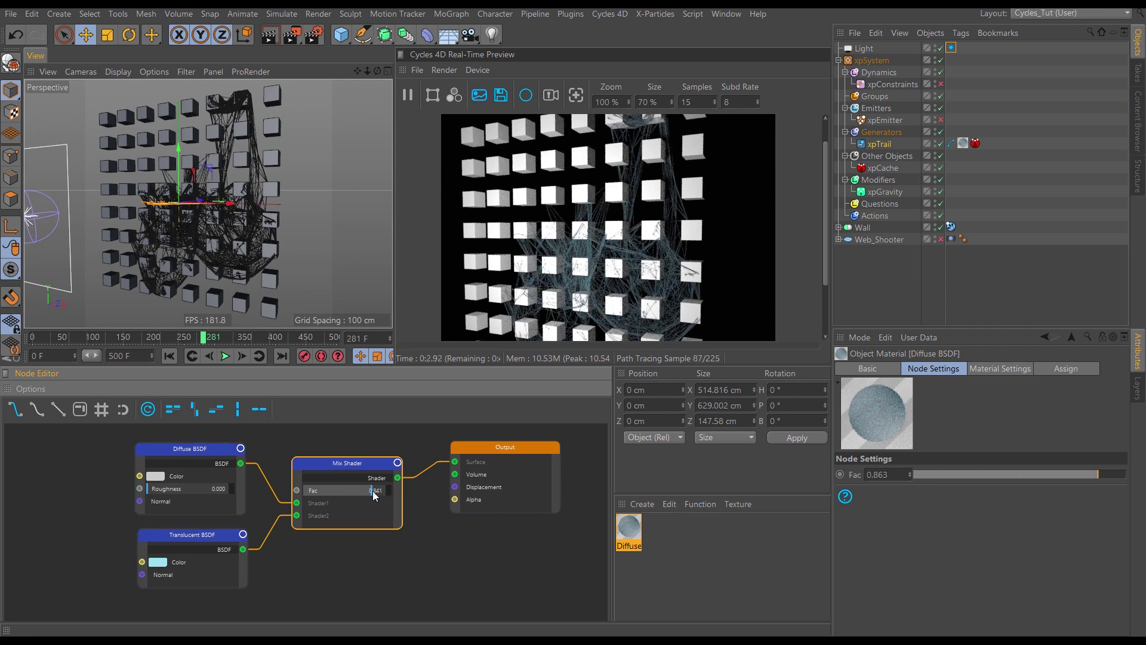
{"action": "left_click_drag", "start_coordinate": [376, 494], "coordinate": [378, 493]}
Remove the saturation from the Translucent BSDF's color to make it a bright neutral white
{"action": "left_click", "coordinate": [157, 562]}
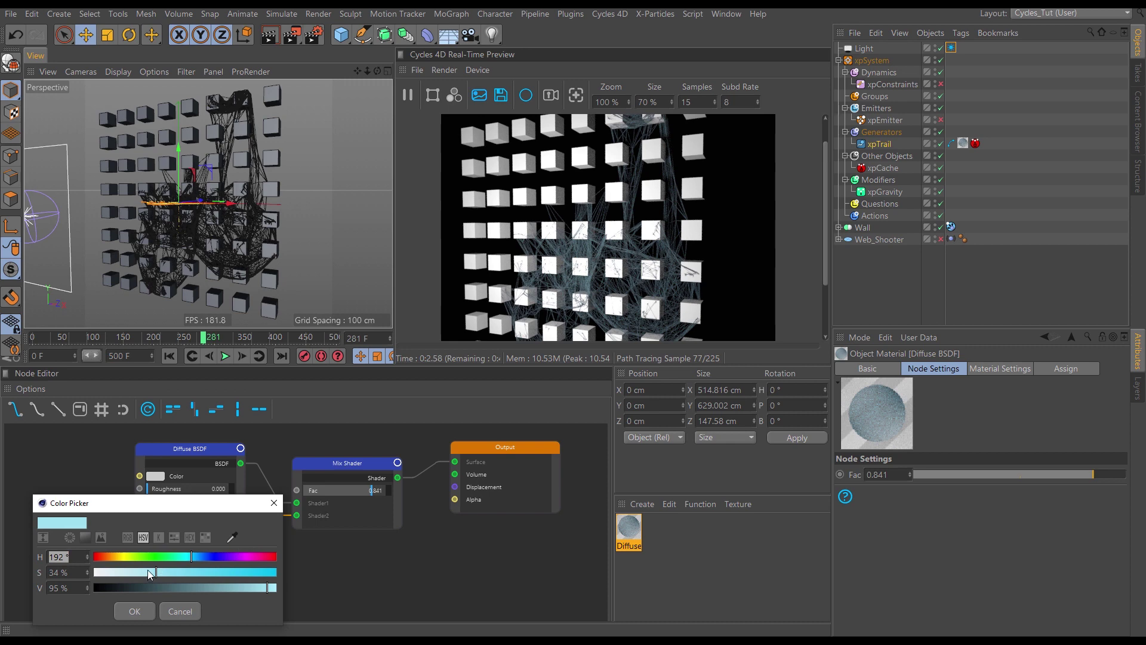
{"action": "left_click_drag", "start_coordinate": [148, 572], "coordinate": [94, 572]}
{"action": "left_click", "coordinate": [138, 613]}
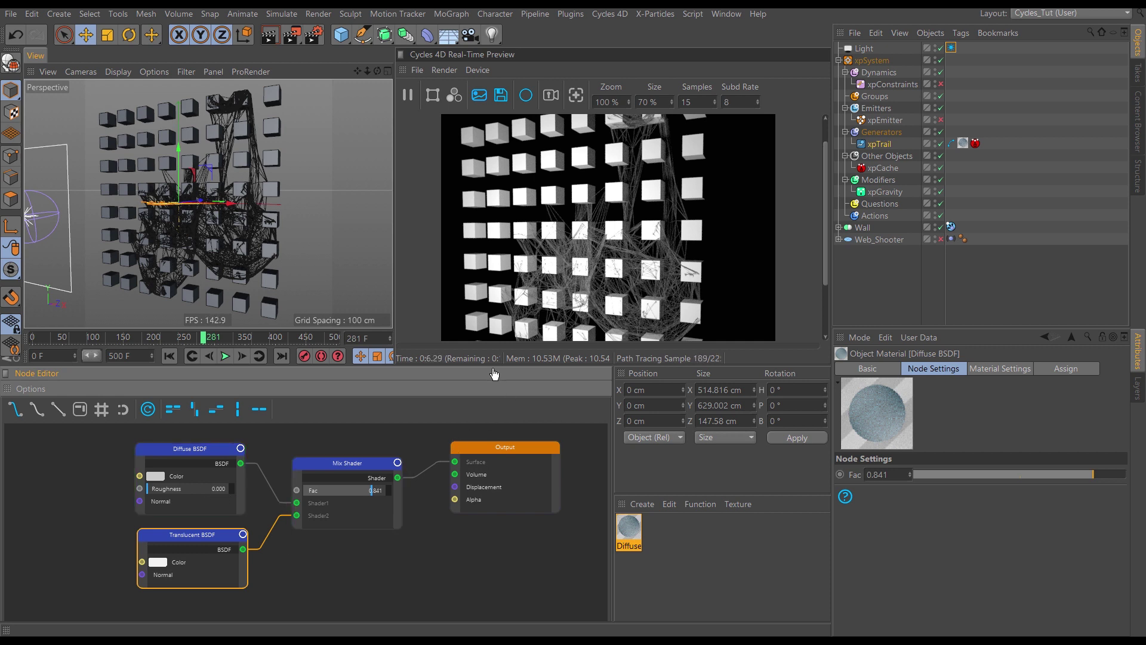
Enlarge the viewport area and add a Cycles 4D camera looking up at the web and cube wall from a low angle
{"action": "left_click_drag", "start_coordinate": [493, 365], "coordinate": [486, 434]}
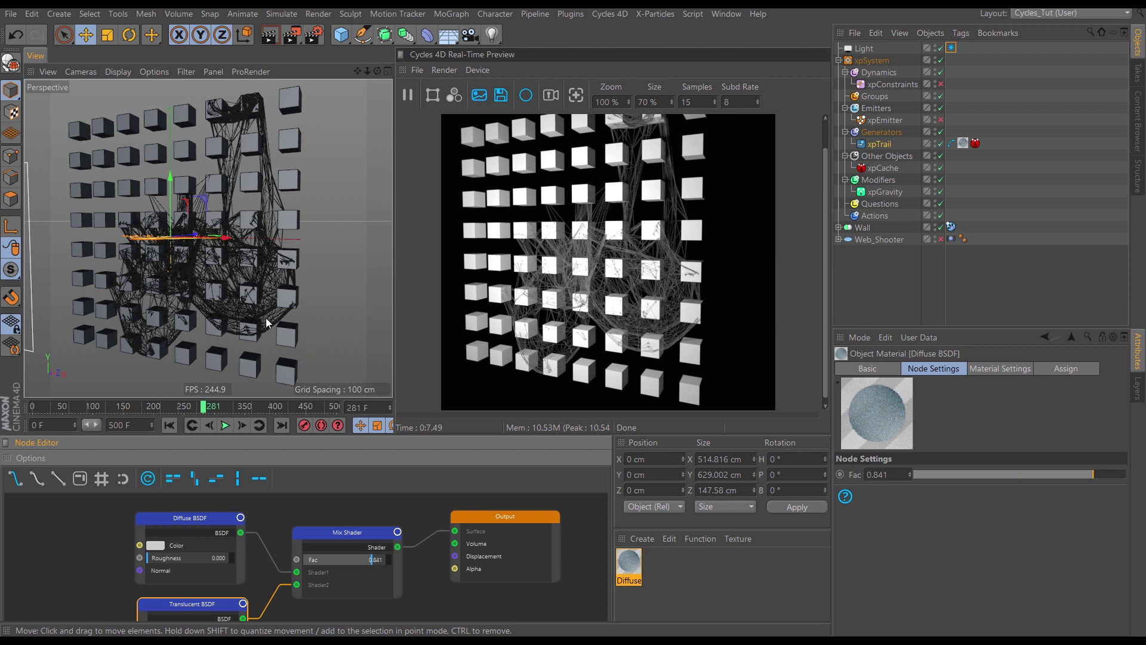
{"action": "mouse_move", "coordinate": [237, 322]}
{"action": "left_mouse_down", "text": "alt"}
{"action": "mouse_move", "coordinate": [273, 325]}
{"action": "mouse_move", "coordinate": [270, 312]}
{"action": "mouse_move", "coordinate": [231, 311]}
{"action": "mouse_move", "coordinate": [249, 315]}
{"action": "left_mouse_up", "text": "alt"}
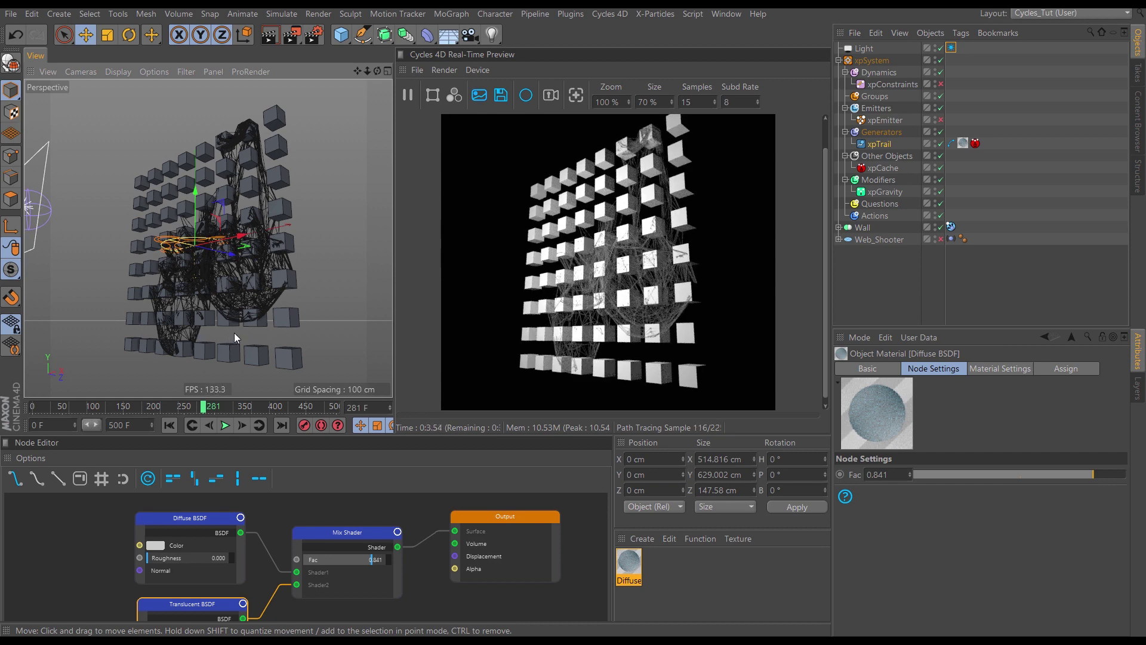
{"action": "left_click_drag", "start_coordinate": [261, 338], "coordinate": [245, 362], "text": "alt"}
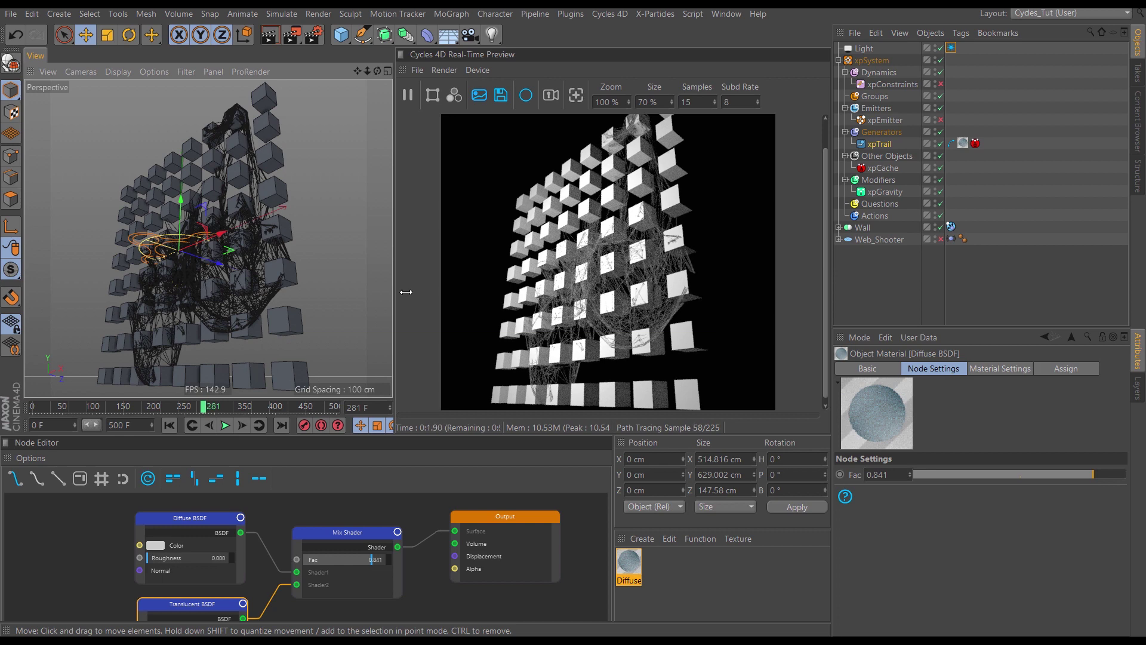
{"action": "left_click", "coordinate": [621, 14]}
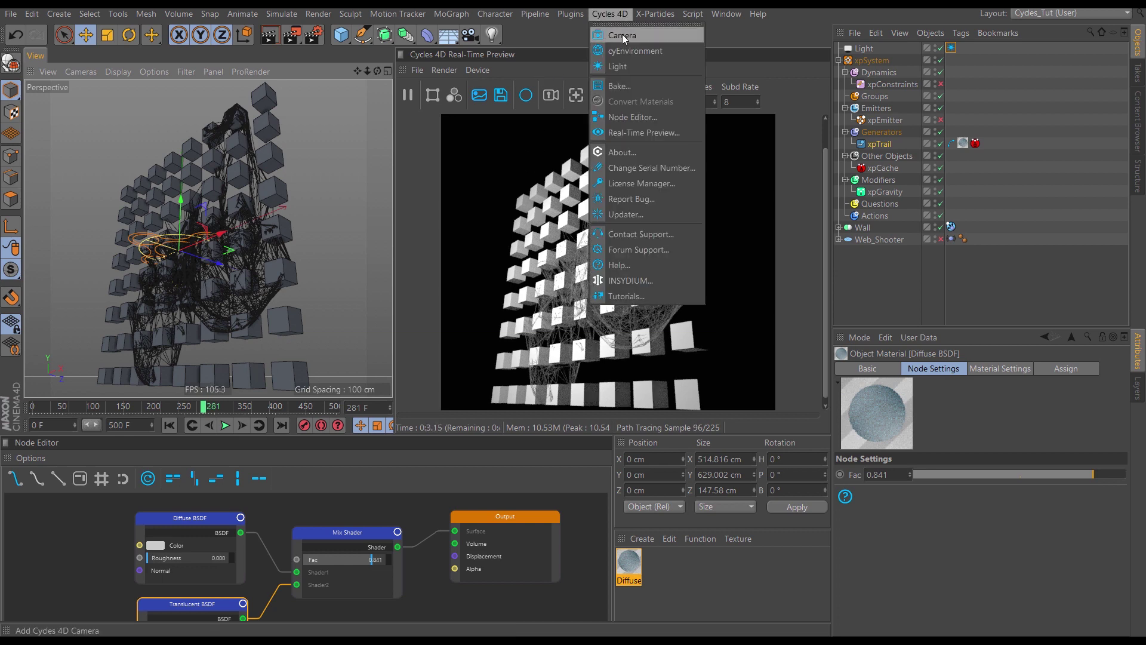
{"action": "left_click", "coordinate": [625, 34]}
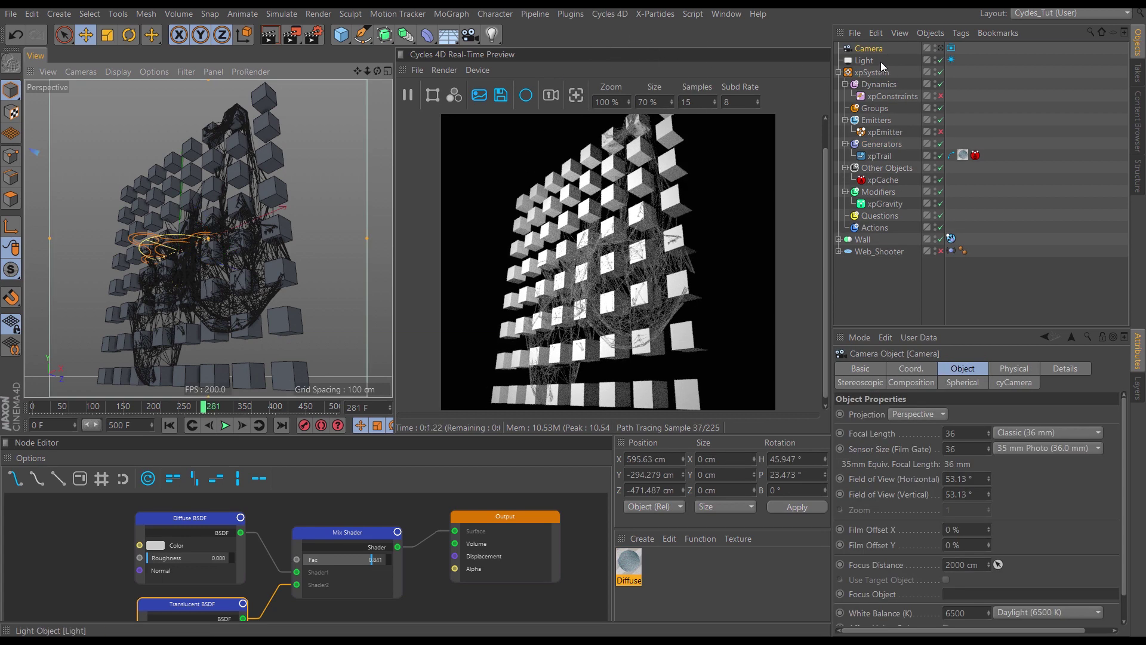
Add a Protection tag to the camera so its position, scale and rotation are locked
{"action": "left_click", "coordinate": [969, 32]}
{"action": "mouse_move", "coordinate": [977, 52]}
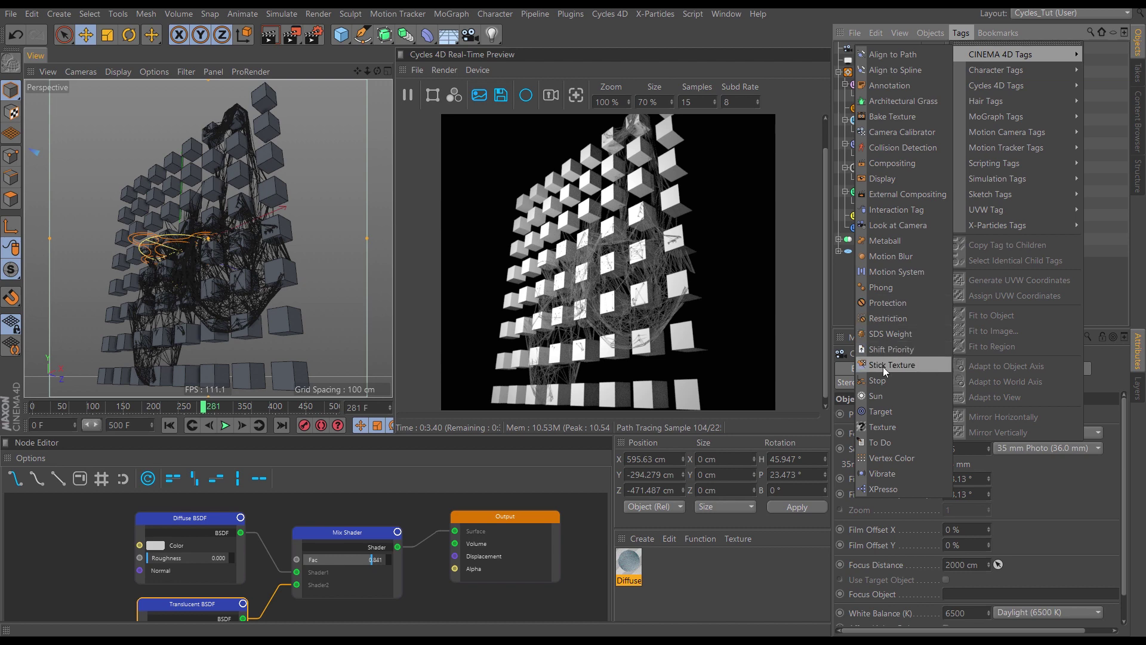
{"action": "left_click", "coordinate": [880, 302]}
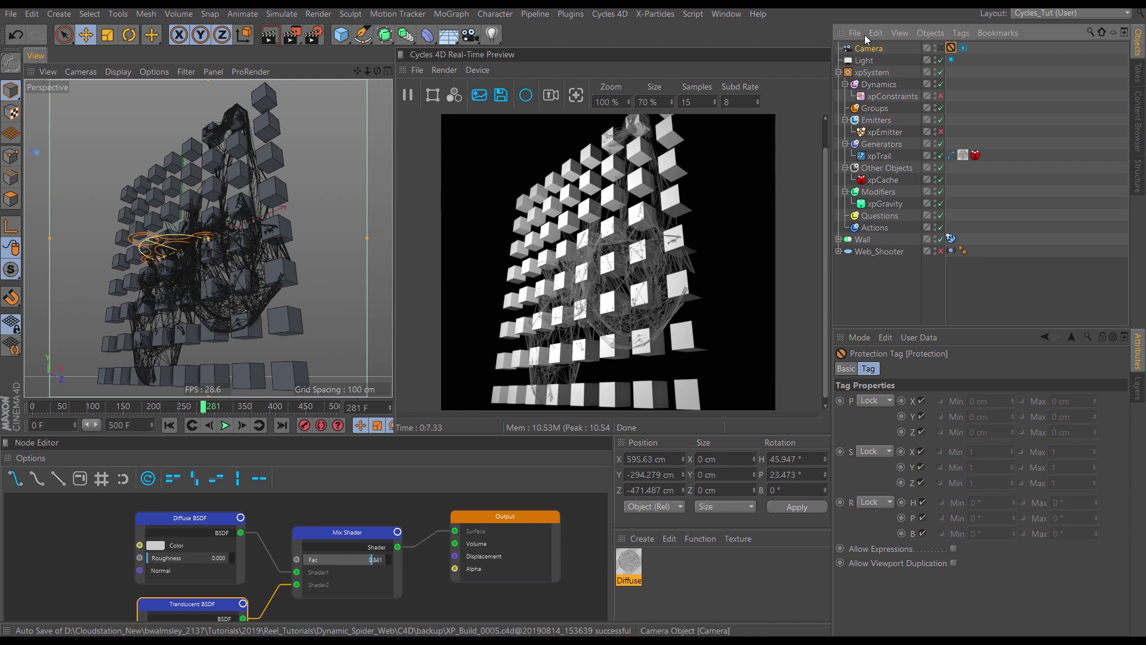
Switch back and forth between the protected camera's view and the free editor view, ending in the free view
{"action": "left_click_drag", "start_coordinate": [197, 213], "coordinate": [334, 239], "text": "alt"}
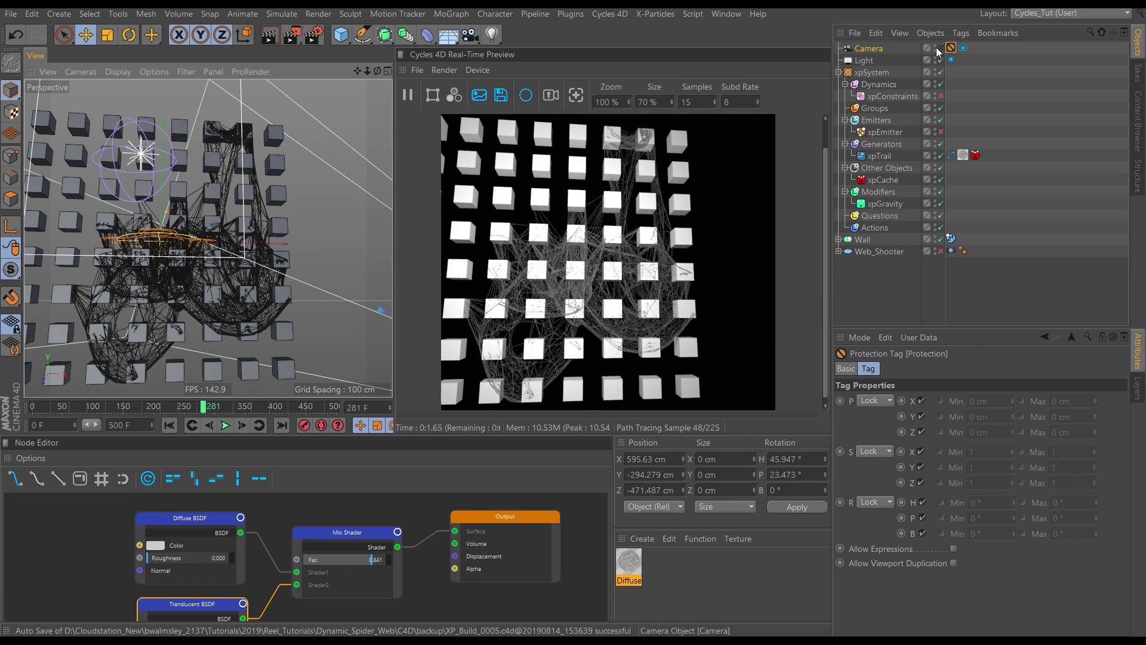
{"action": "left_click", "coordinate": [941, 49]}
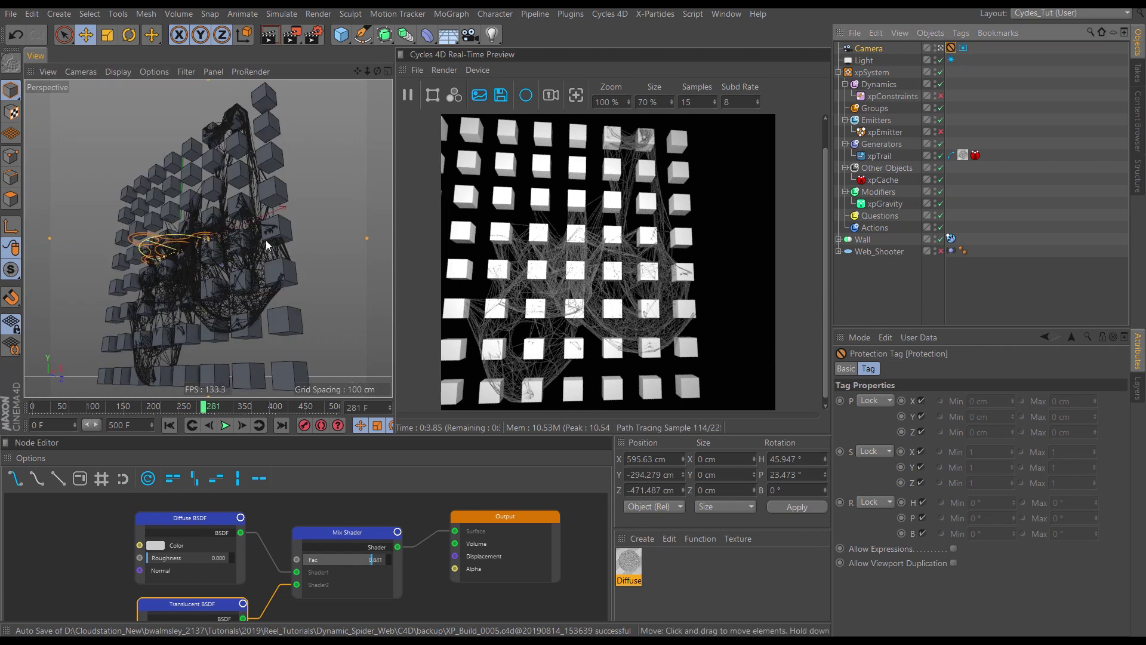
{"action": "left_click", "coordinate": [941, 49]}
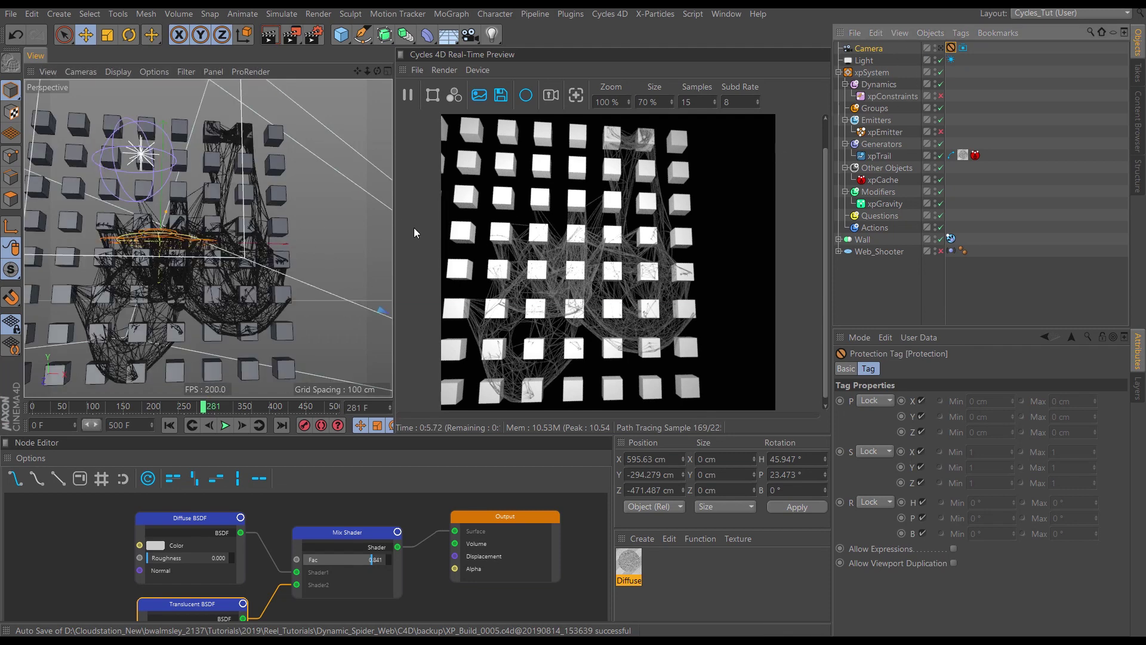
{"action": "left_click", "coordinate": [941, 49]}
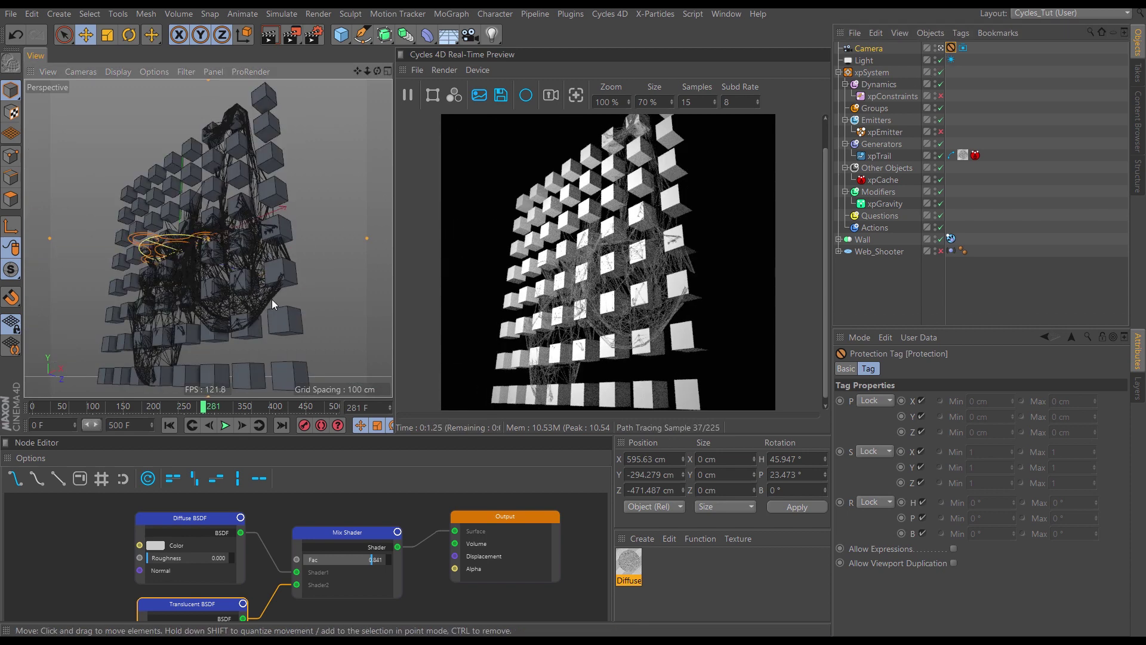
{"action": "left_click", "coordinate": [941, 49]}
Lock the Cycles 4D Real-Time Preview to the camera so it renders independently of the free editor view
{"action": "left_click", "coordinate": [872, 48]}
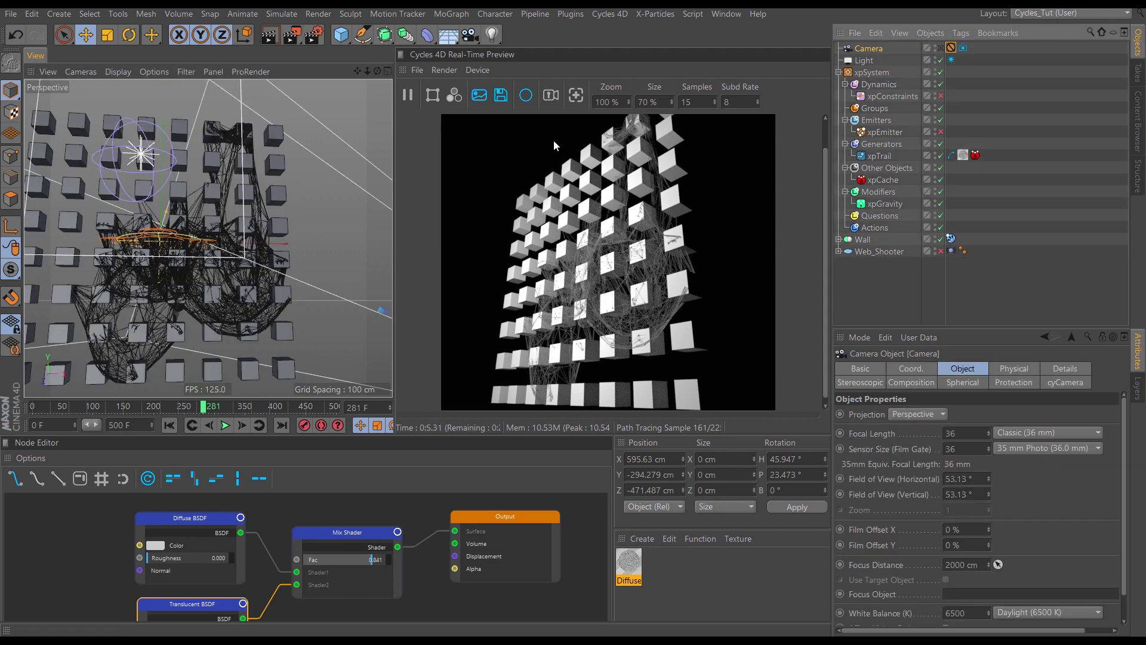
{"action": "left_click", "coordinate": [550, 99]}
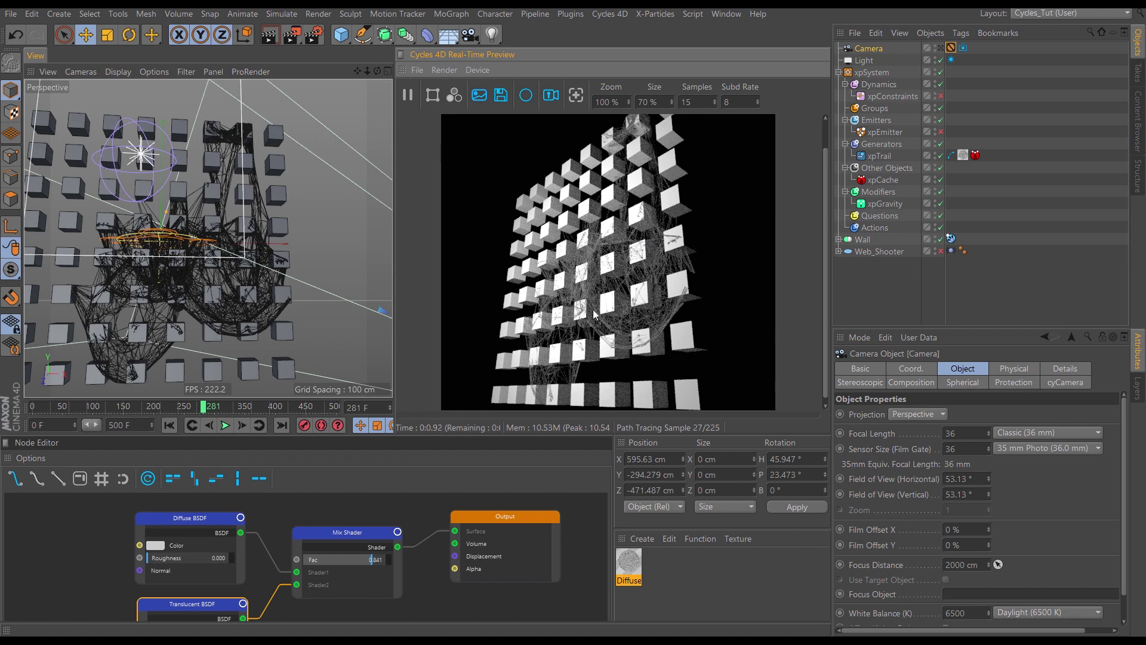
{"action": "mouse_move", "coordinate": [218, 272]}
{"action": "left_mouse_down", "text": "alt"}
{"action": "mouse_move", "coordinate": [174, 262]}
{"action": "mouse_move", "coordinate": [113, 285]}
{"action": "mouse_move", "coordinate": [184, 260]}
{"action": "mouse_move", "coordinate": [227, 276]}
{"action": "mouse_move", "coordinate": [221, 261]}
{"action": "left_mouse_up", "text": "alt"}
{"action": "scroll", "coordinate": [231, 257], "scroll_direction": "down", "scroll_amount": 5}
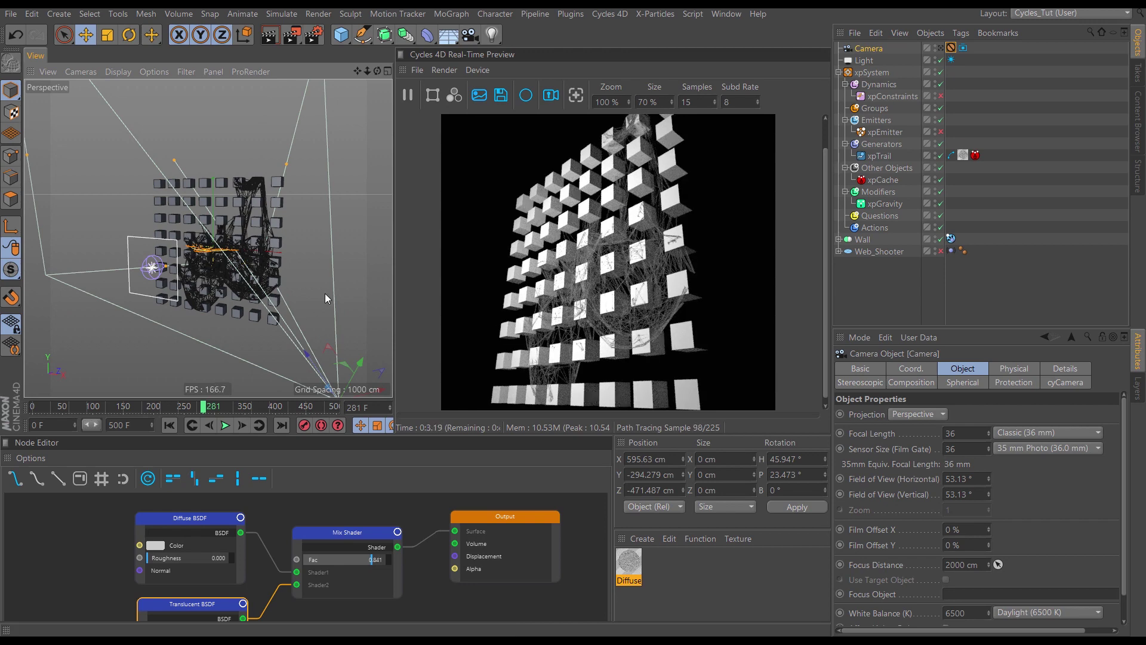
{"action": "middle_click_drag", "start_coordinate": [244, 267], "coordinate": [225, 276], "text": "alt"}
{"action": "left_click_drag", "start_coordinate": [226, 276], "coordinate": [232, 266], "text": "alt"}
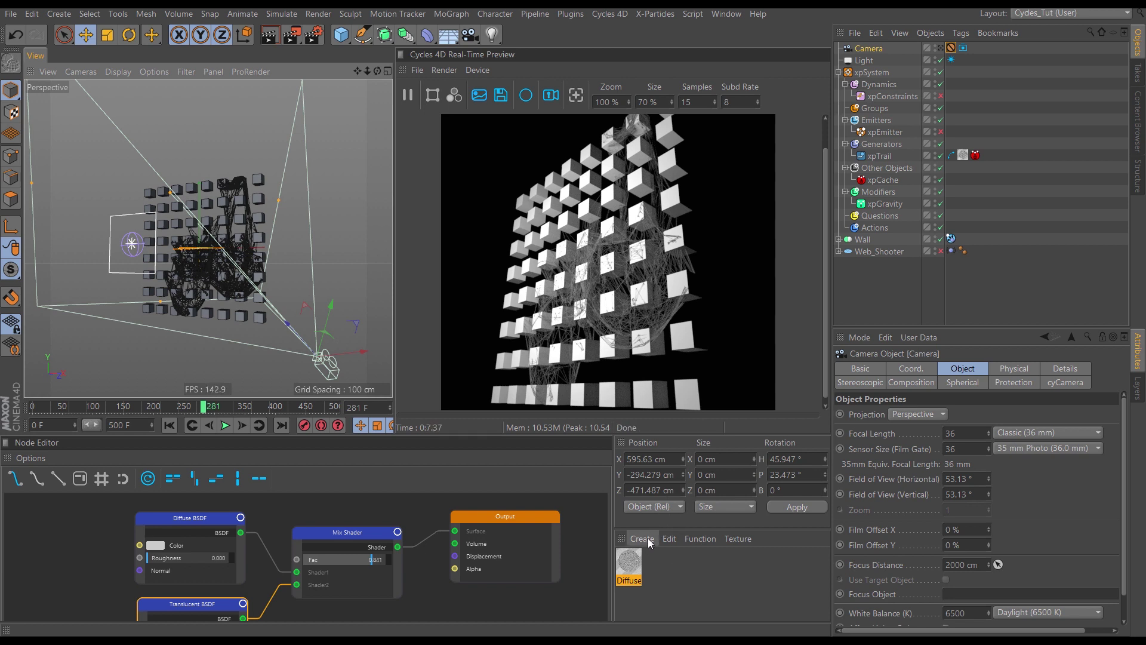
Create a Cycles 4D Glossy BSDF surface material, apply it to the Wall object, and enlarge the Node Editor
{"action": "left_click", "coordinate": [649, 539]}
{"action": "mouse_move", "coordinate": [707, 382]}
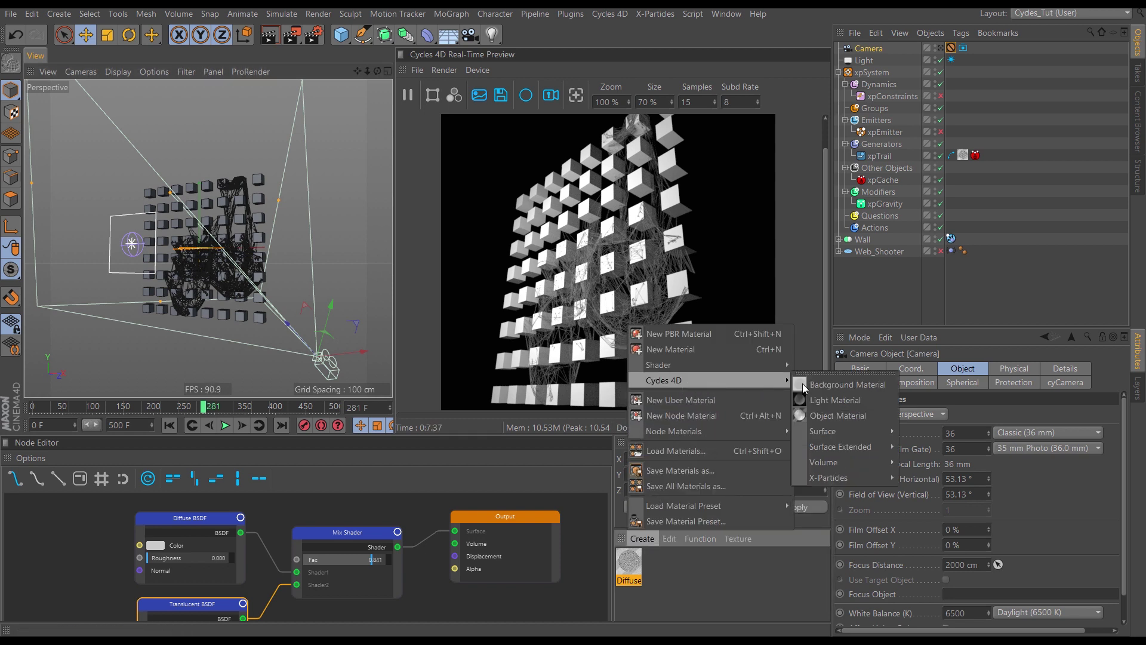
{"action": "mouse_move", "coordinate": [845, 432]}
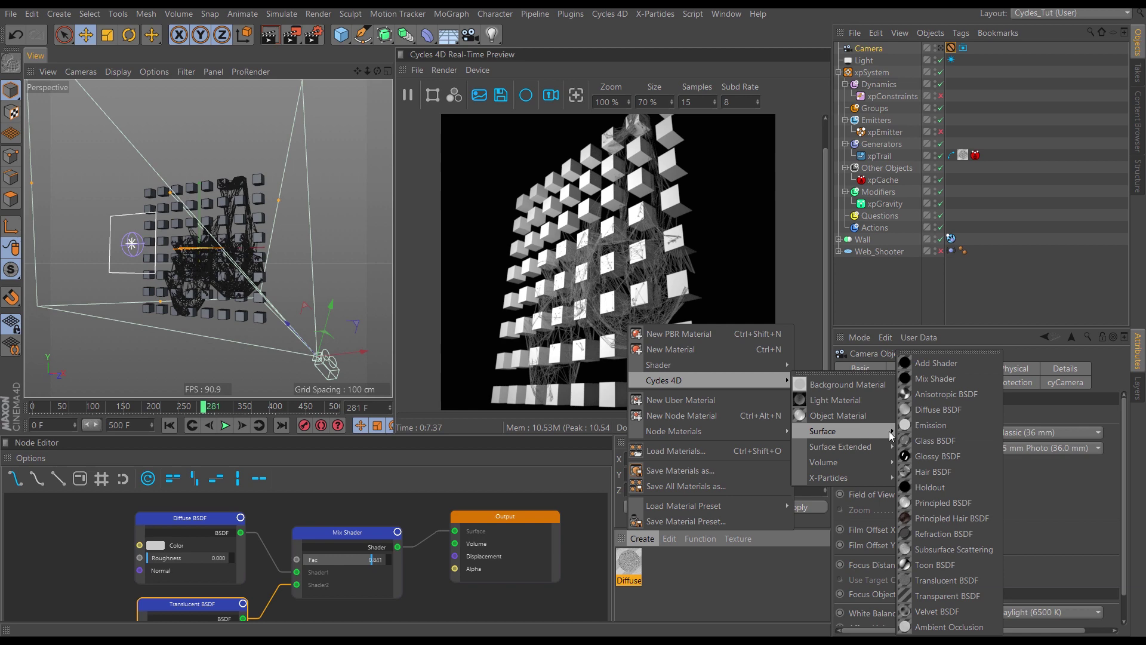
{"action": "left_click", "coordinate": [929, 456]}
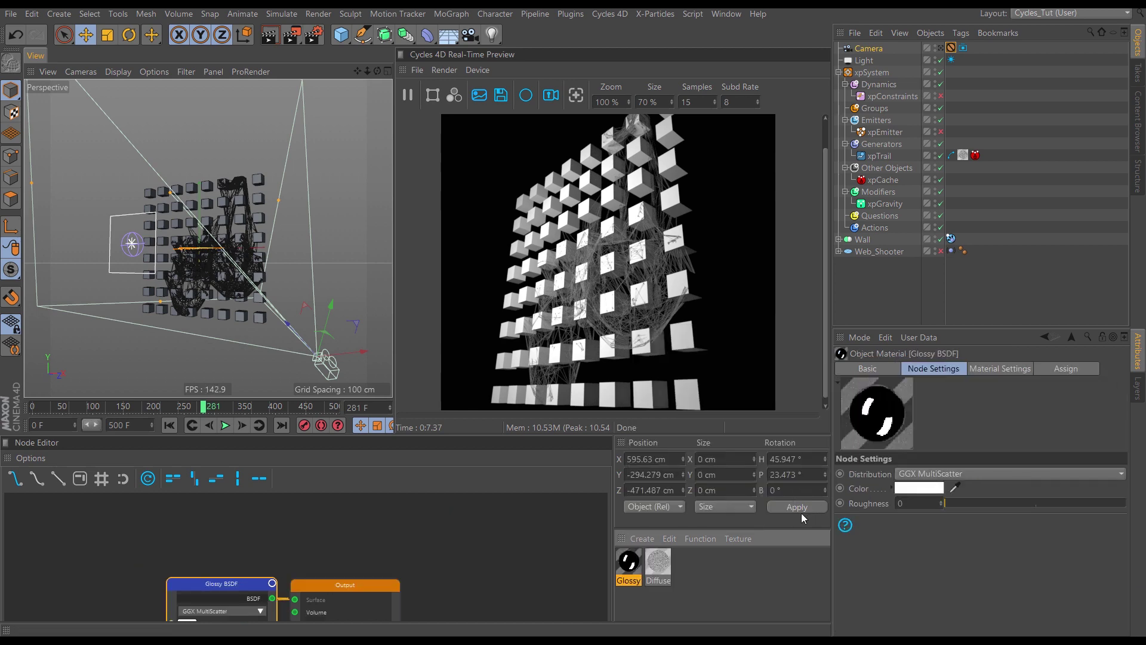
{"action": "middle_click_drag", "start_coordinate": [425, 579], "coordinate": [430, 523]}
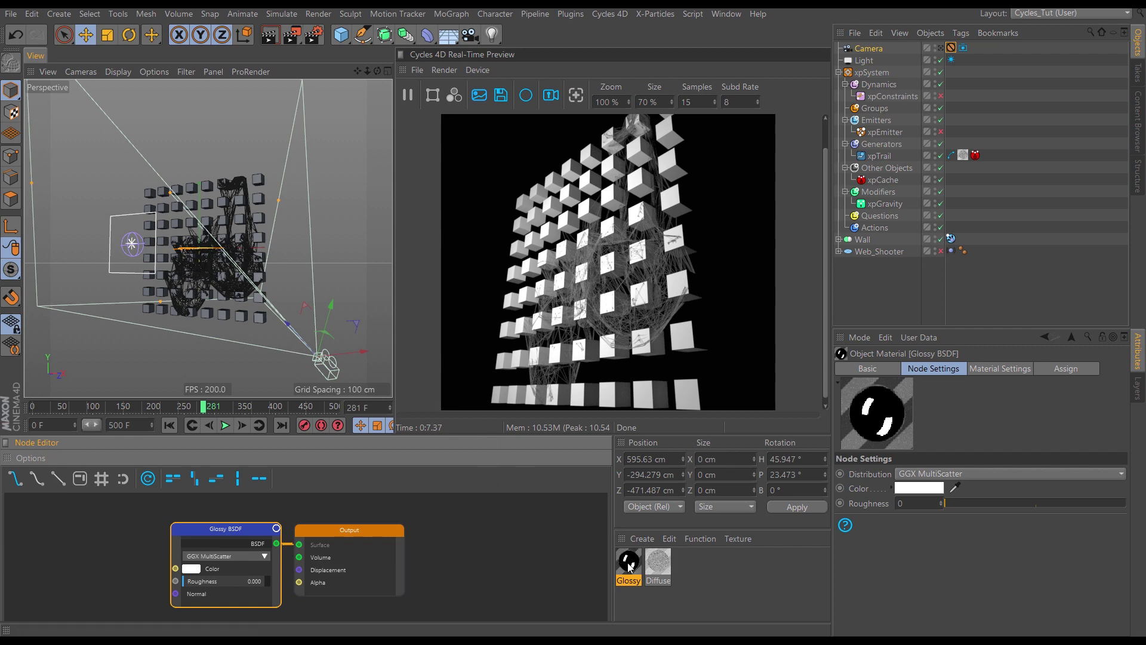
{"action": "left_click_drag", "start_coordinate": [629, 567], "coordinate": [867, 240]}
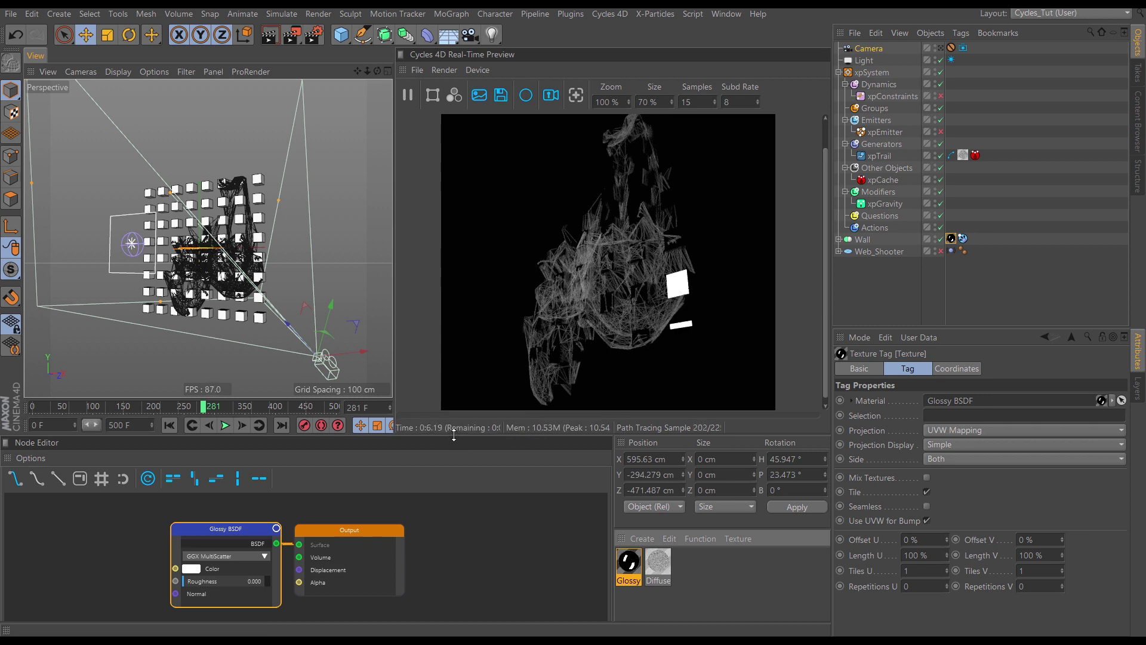
{"action": "left_click_drag", "start_coordinate": [454, 435], "coordinate": [453, 375]}
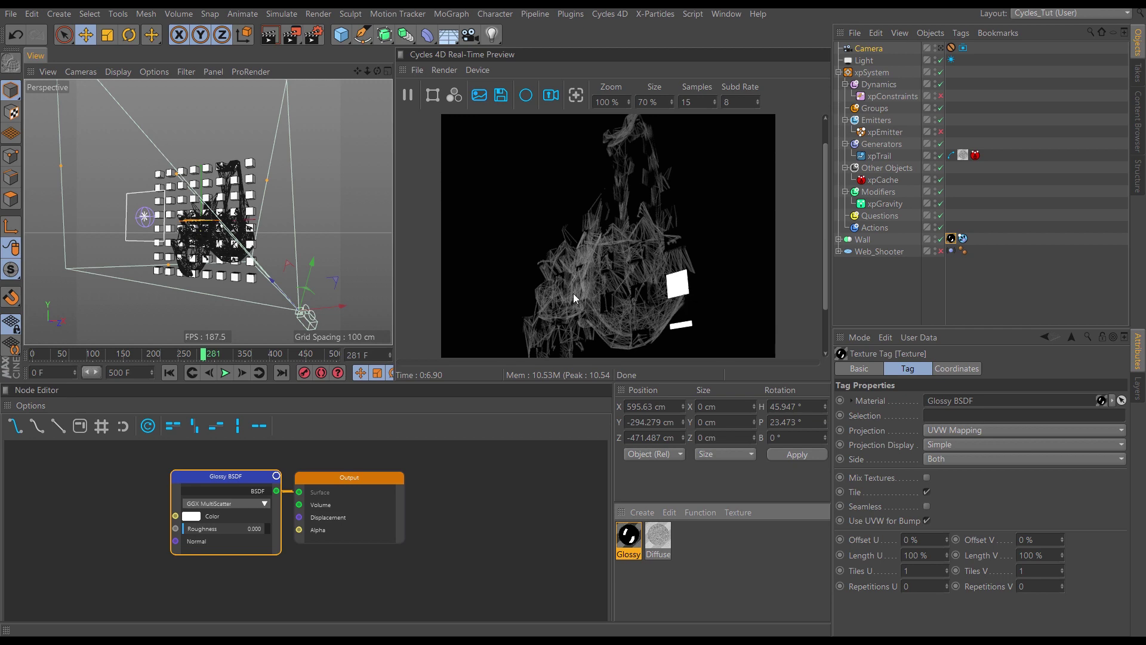
Move the area light sideways and up from the wall to about X -783 cm and Y 789 cm
{"action": "left_click", "coordinate": [864, 60]}
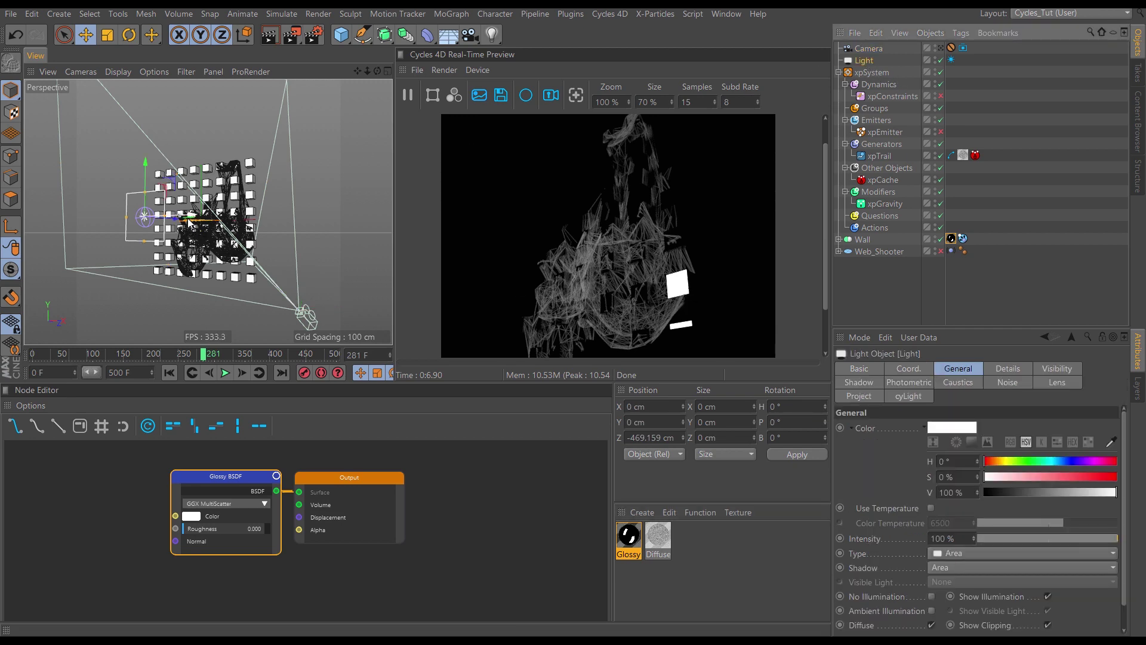
{"action": "left_click_drag", "start_coordinate": [188, 222], "coordinate": [142, 232]}
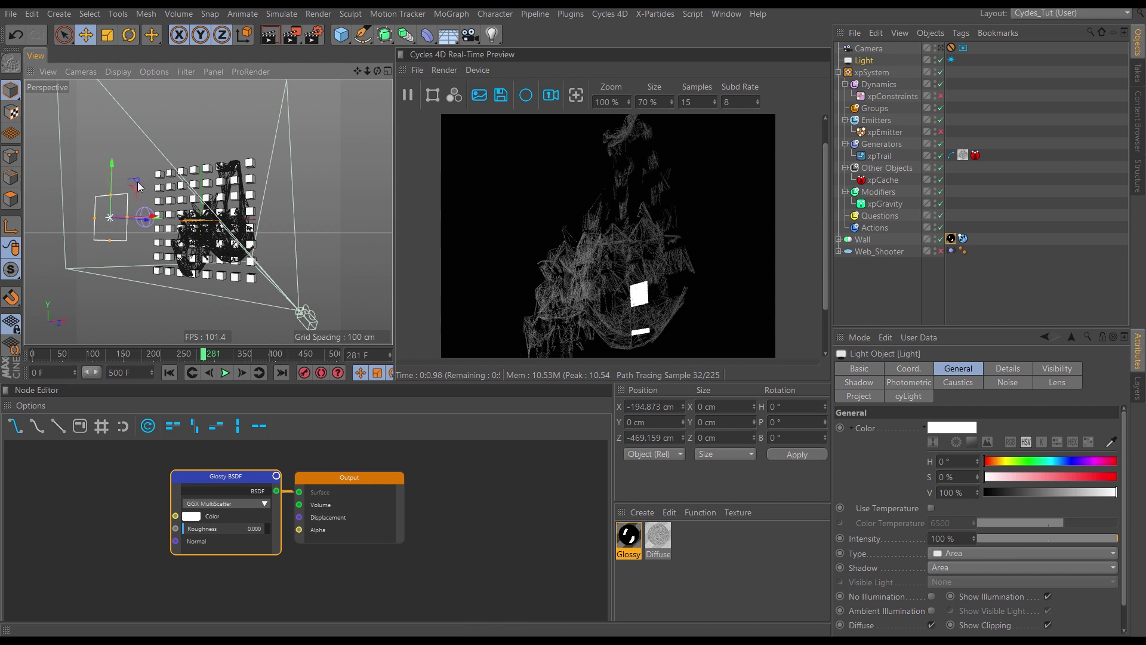
{"action": "left_click_drag", "start_coordinate": [138, 175], "coordinate": [61, 42]}
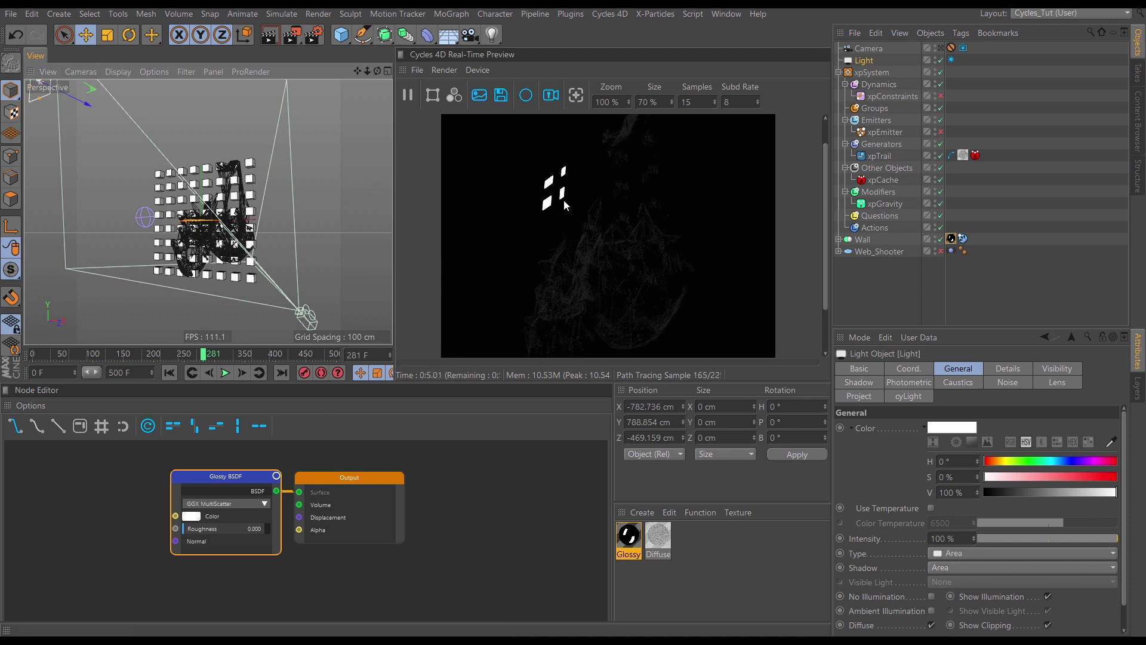
Raise the Glossy BSDF roughness to 0.097 and move the area light farther out to about X -1069 cm
{"action": "left_click", "coordinate": [183, 530]}
{"action": "left_click_drag", "start_coordinate": [184, 533], "coordinate": [192, 530]}
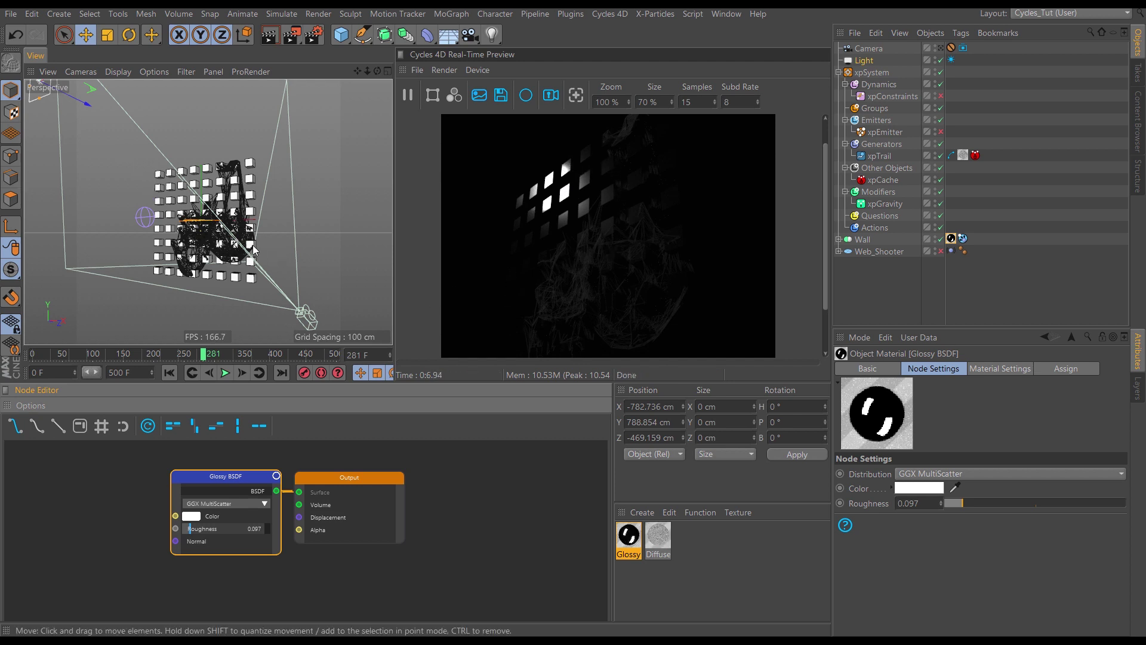
{"action": "scroll", "coordinate": [252, 245], "scroll_direction": "down", "scroll_amount": 3}
{"action": "left_click_drag", "start_coordinate": [155, 133], "coordinate": [102, 123]}
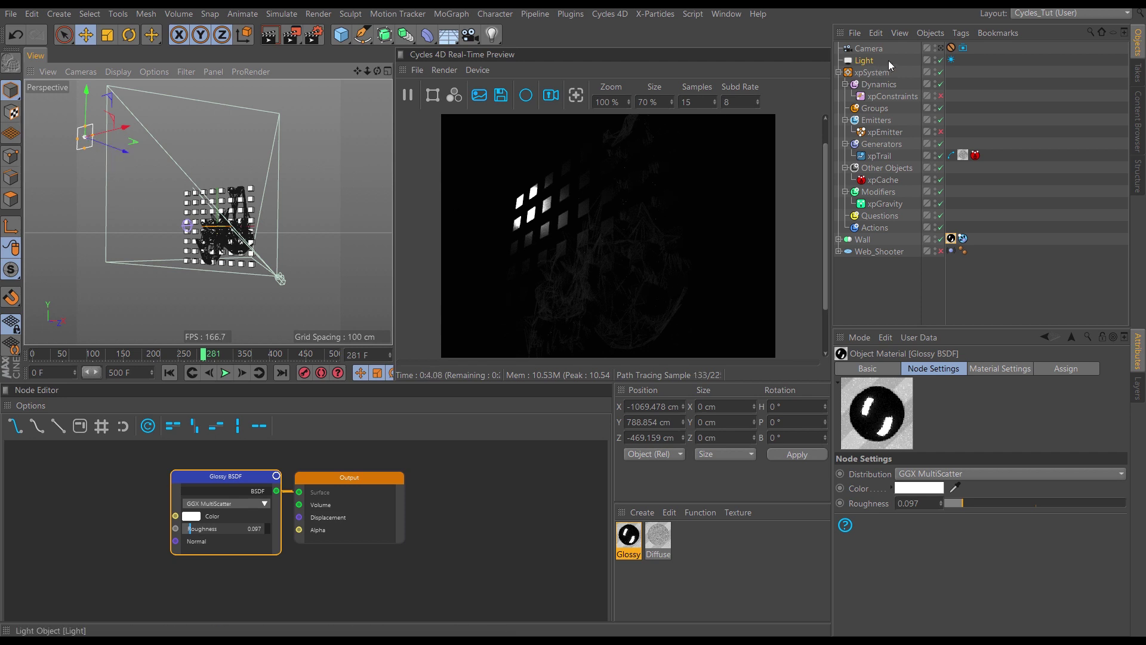
Tint the area light pale blue with hue 199°, saturation 30% and value 99%
{"action": "left_click", "coordinate": [865, 62]}
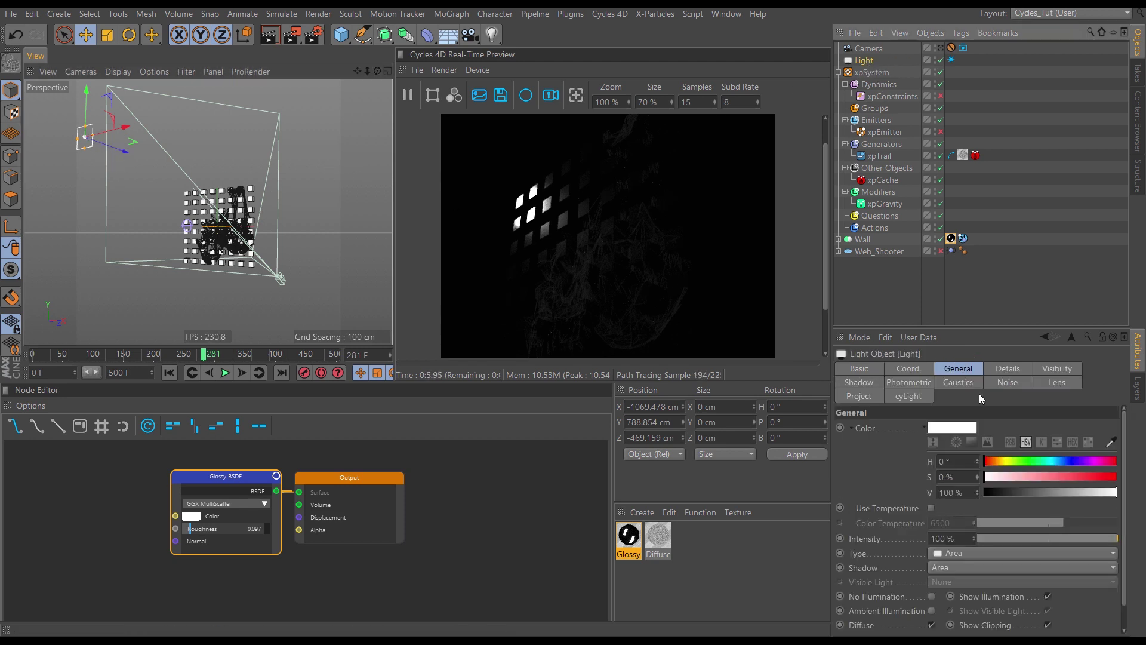
{"action": "left_click", "coordinate": [1058, 463]}
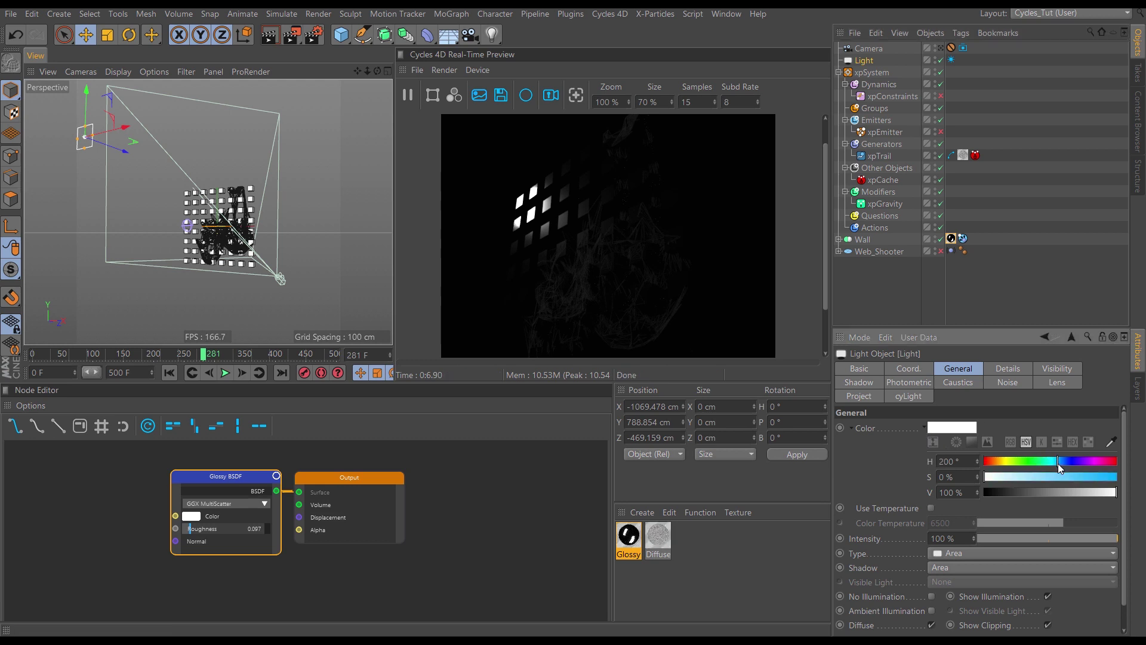
{"action": "left_click", "coordinate": [1024, 477]}
{"action": "left_click_drag", "start_coordinate": [1112, 495], "coordinate": [1116, 497]}
{"action": "left_click", "coordinate": [1115, 495]}
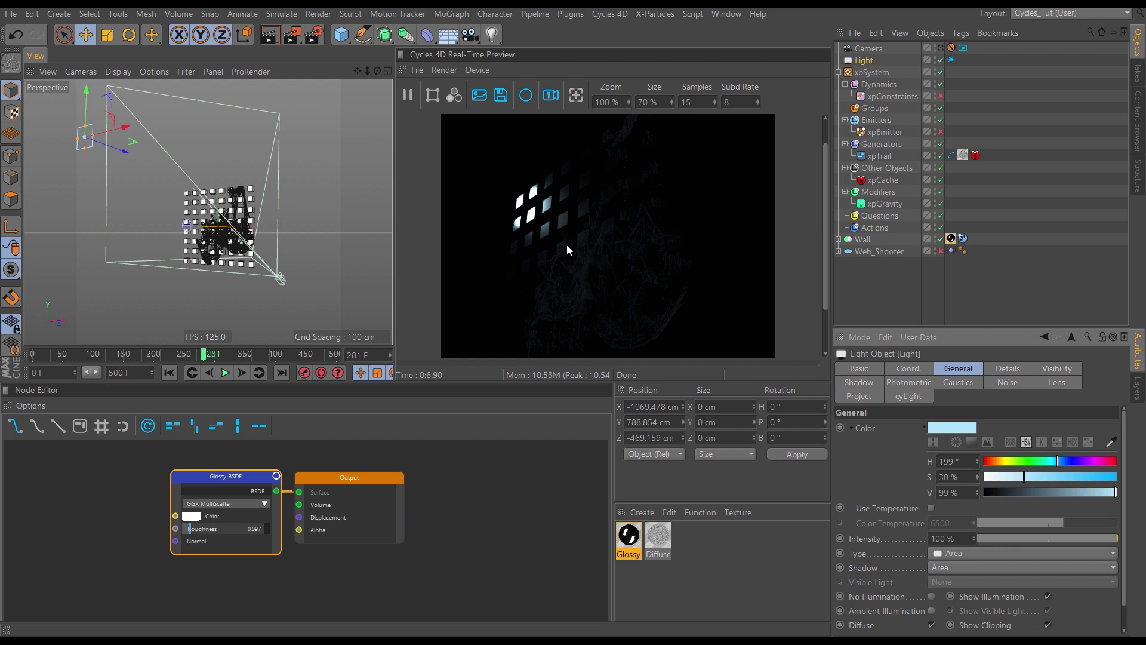
Try an Intensity Strength Multiplier of 1000 on the light's Cycles 4D tag and settle on 2000
{"action": "left_click", "coordinate": [951, 60]}
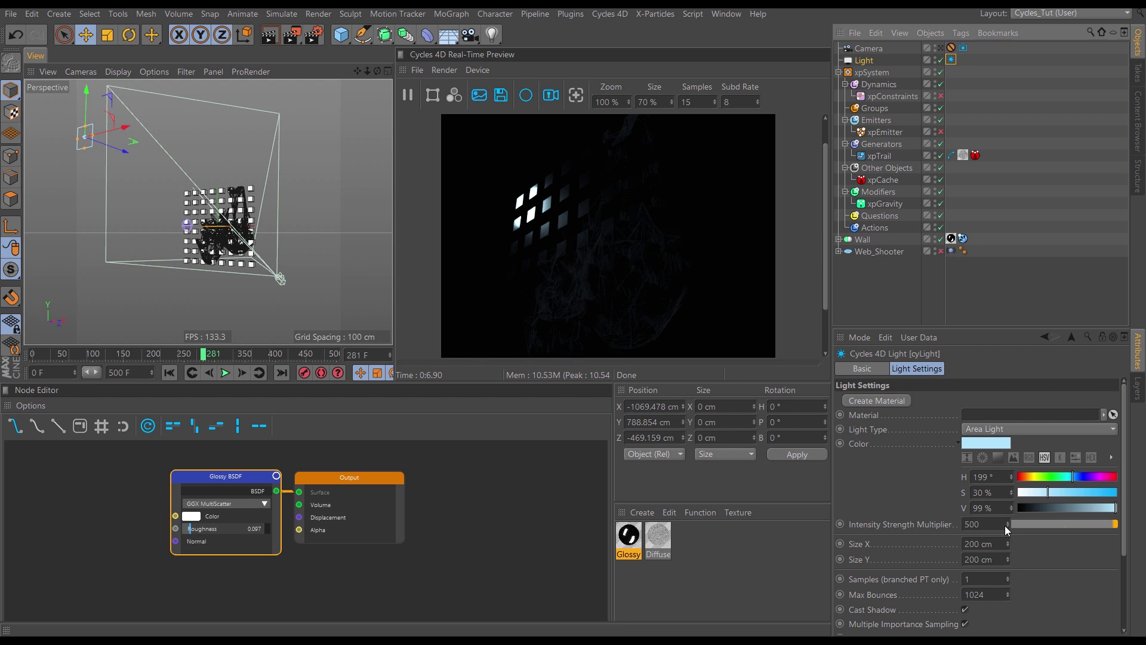
{"action": "left_click", "coordinate": [985, 525]}
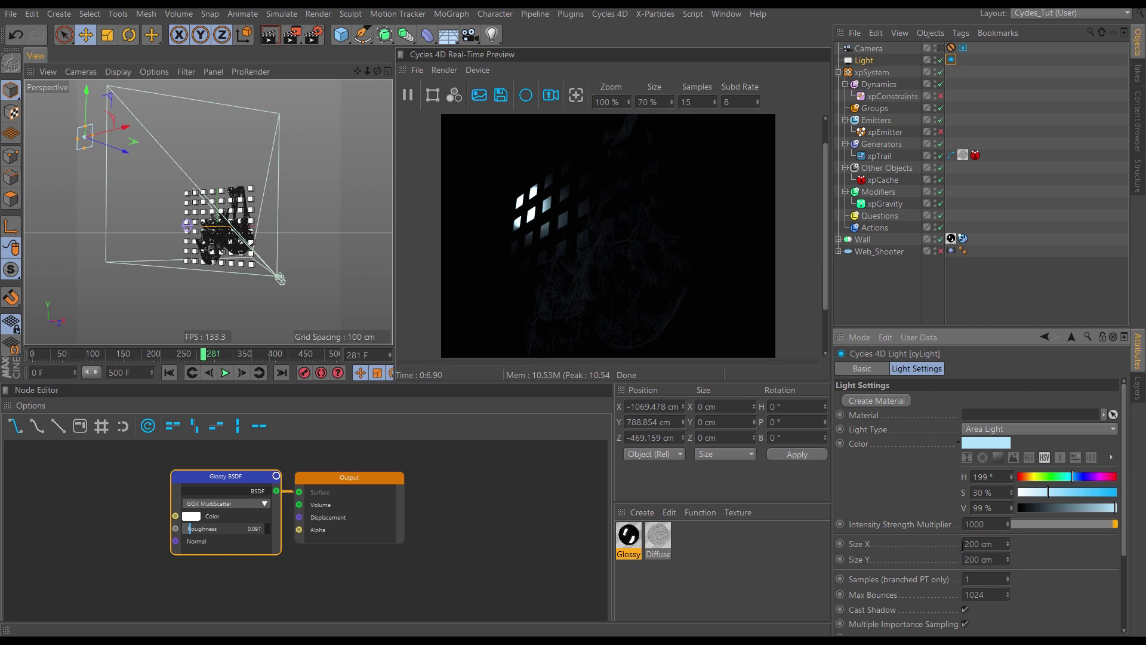
{"action": "type", "text": "1000"}
{"action": "key", "text": "Return"}
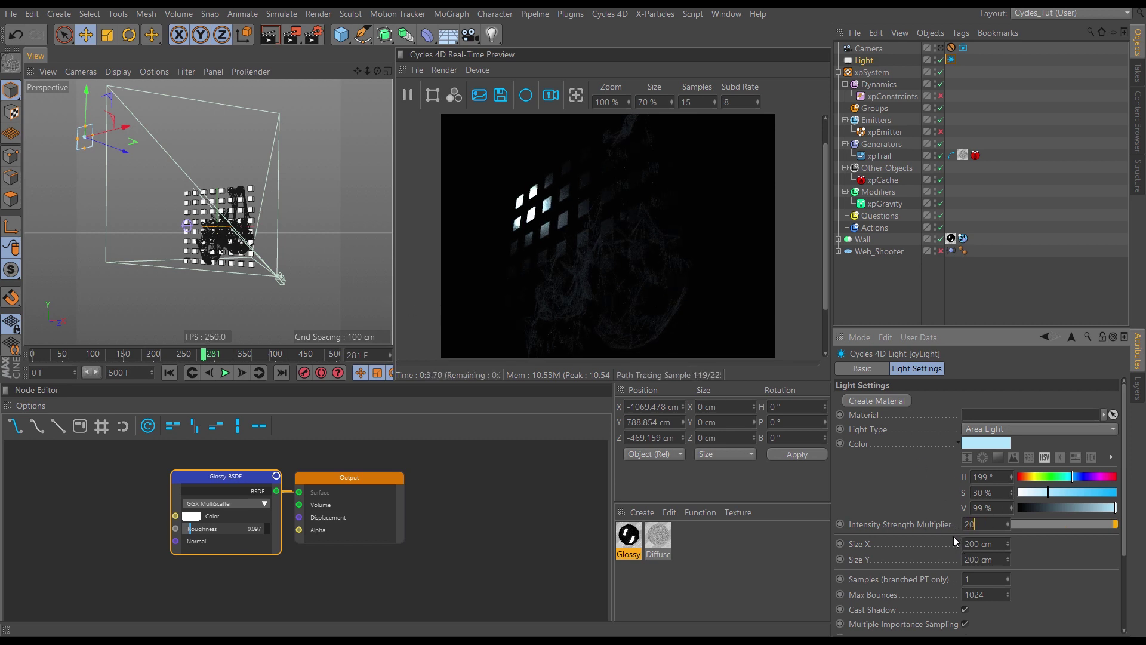
{"action": "key", "text": "Return"}
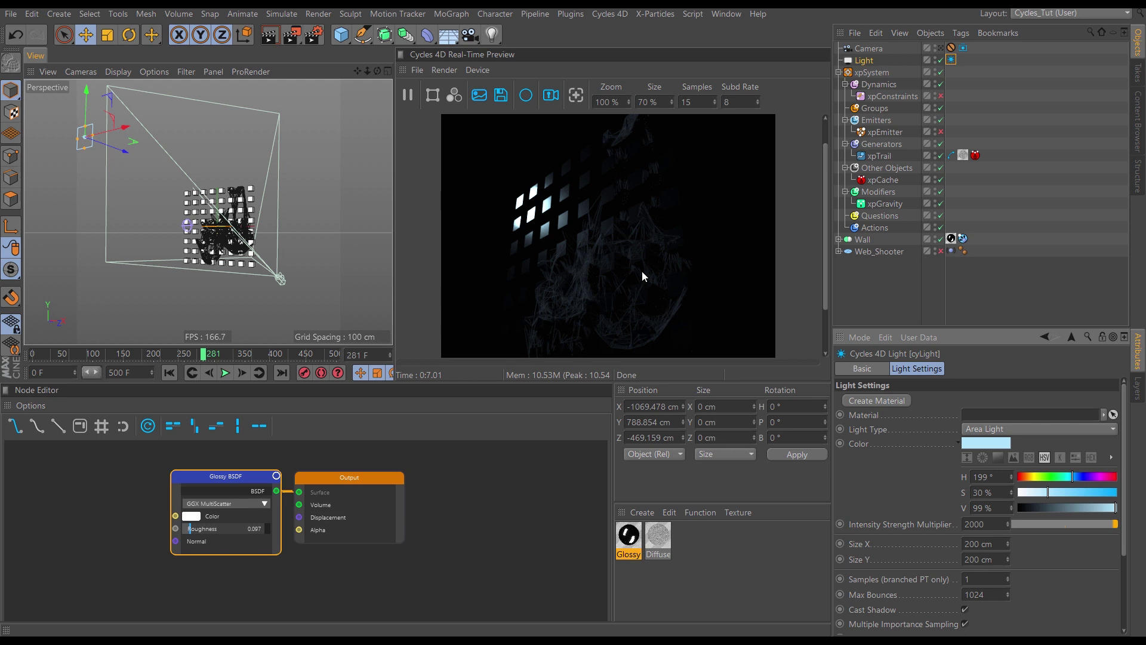
Reposition the area light farther from the wall at about X -1425 cm, Y 1062 cm, Z -772 cm
{"action": "left_click_drag", "start_coordinate": [214, 212], "coordinate": [236, 208], "text": "alt"}
{"action": "right_click_drag", "start_coordinate": [236, 207], "coordinate": [209, 215], "text": "alt"}
{"action": "left_click_drag", "start_coordinate": [210, 220], "coordinate": [351, 314], "text": "alt"}
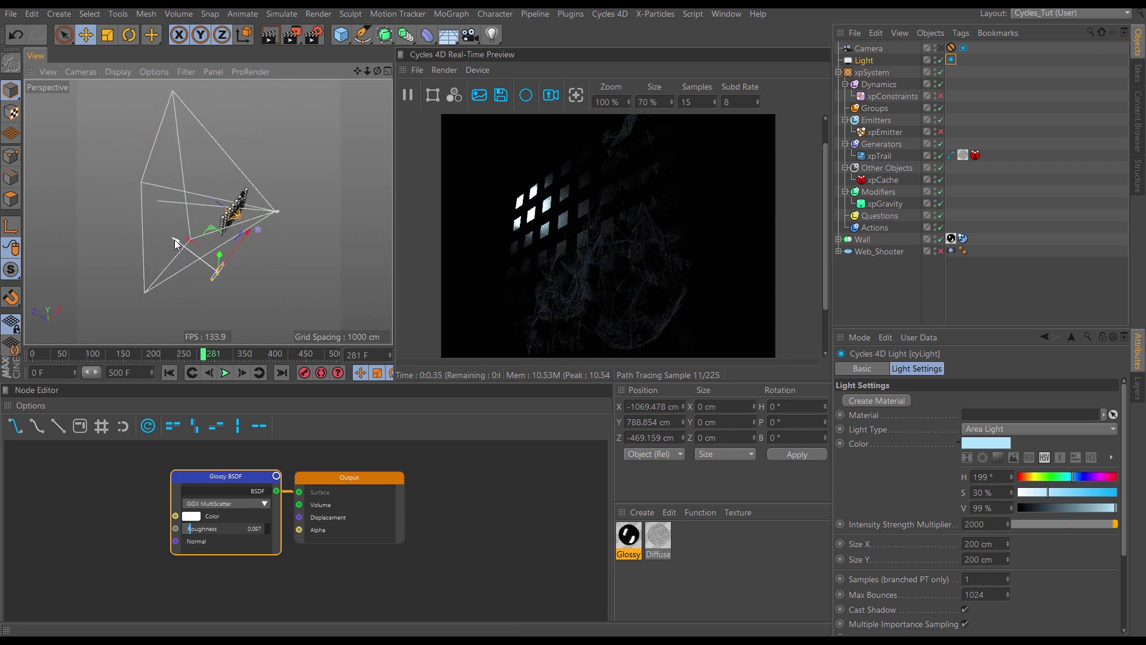
{"action": "left_click_drag", "start_coordinate": [180, 241], "coordinate": [107, 213]}
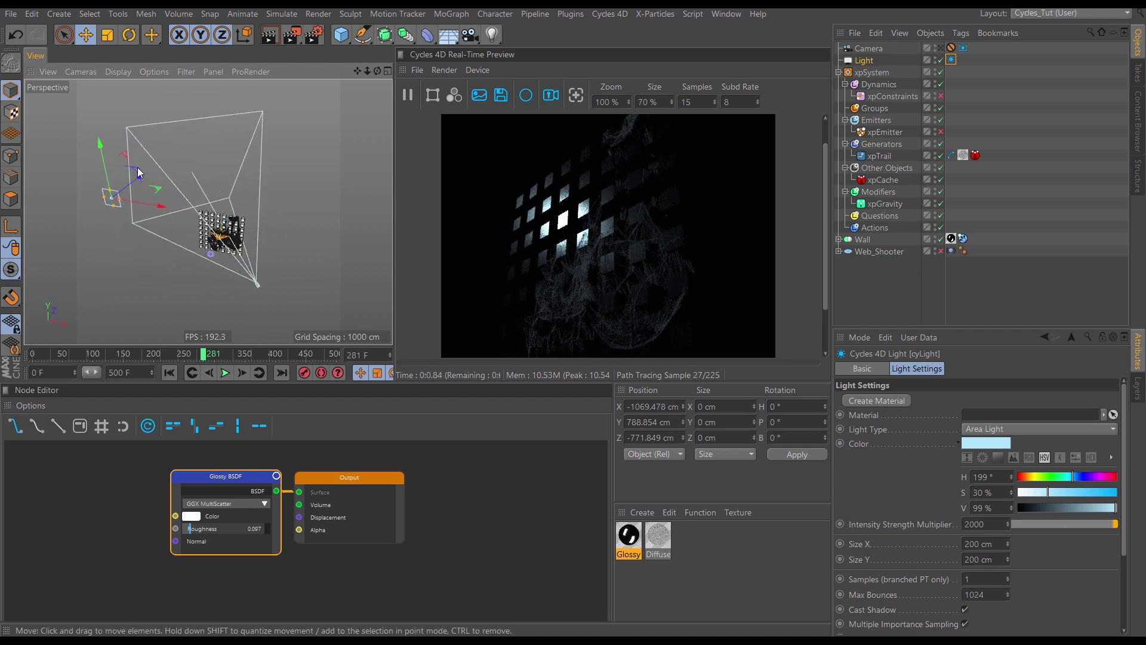
{"action": "left_click_drag", "start_coordinate": [141, 172], "coordinate": [101, 142]}
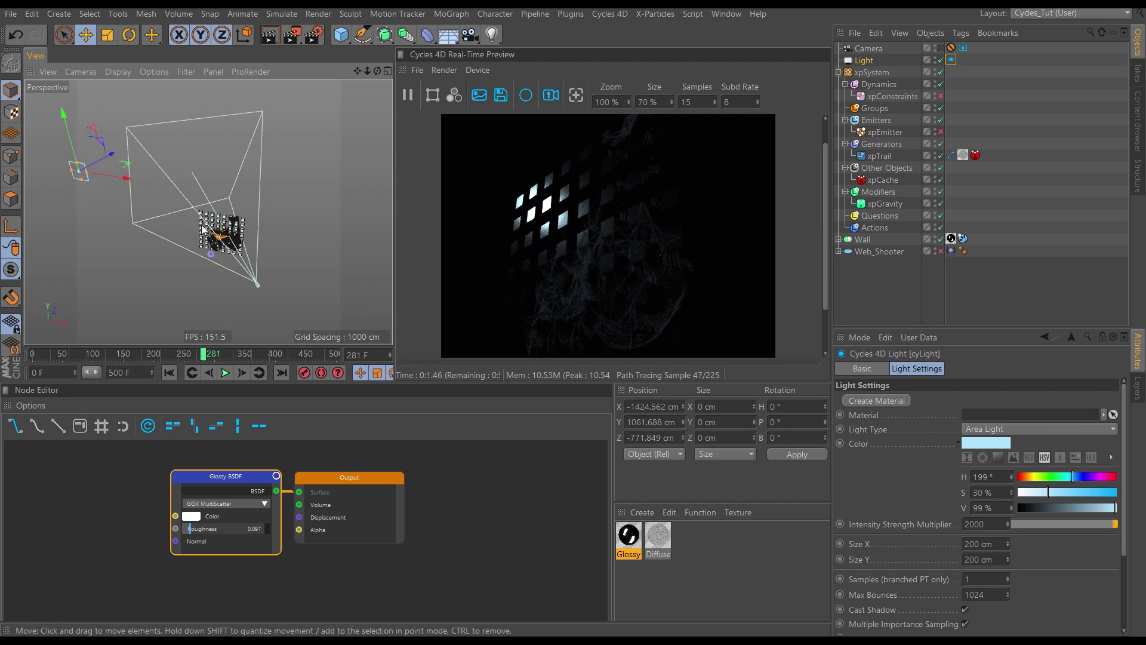
Duplicate the area light to about X 564 cm, Y -278 cm near the camera, and place the original light above the camera in the hierarchy
{"action": "scroll", "coordinate": [237, 233], "scroll_direction": "down", "scroll_amount": 2}
{"action": "left_click_drag", "start_coordinate": [236, 233], "coordinate": [267, 238], "text": "alt"}
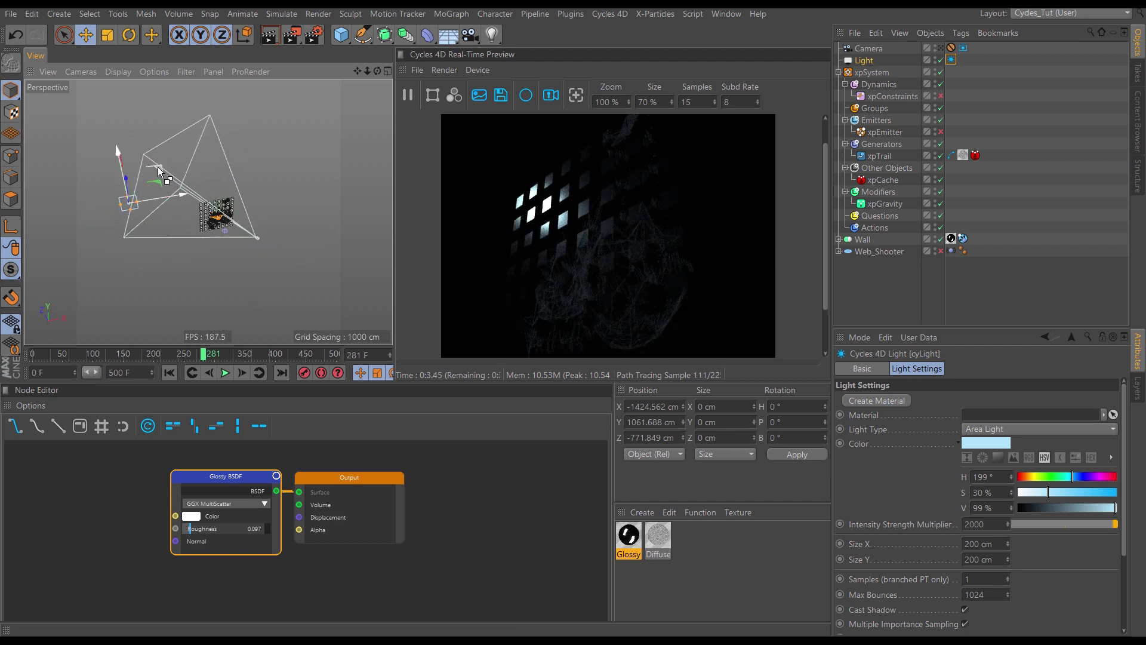
{"action": "left_click_drag", "start_coordinate": [161, 167], "coordinate": [301, 216]}
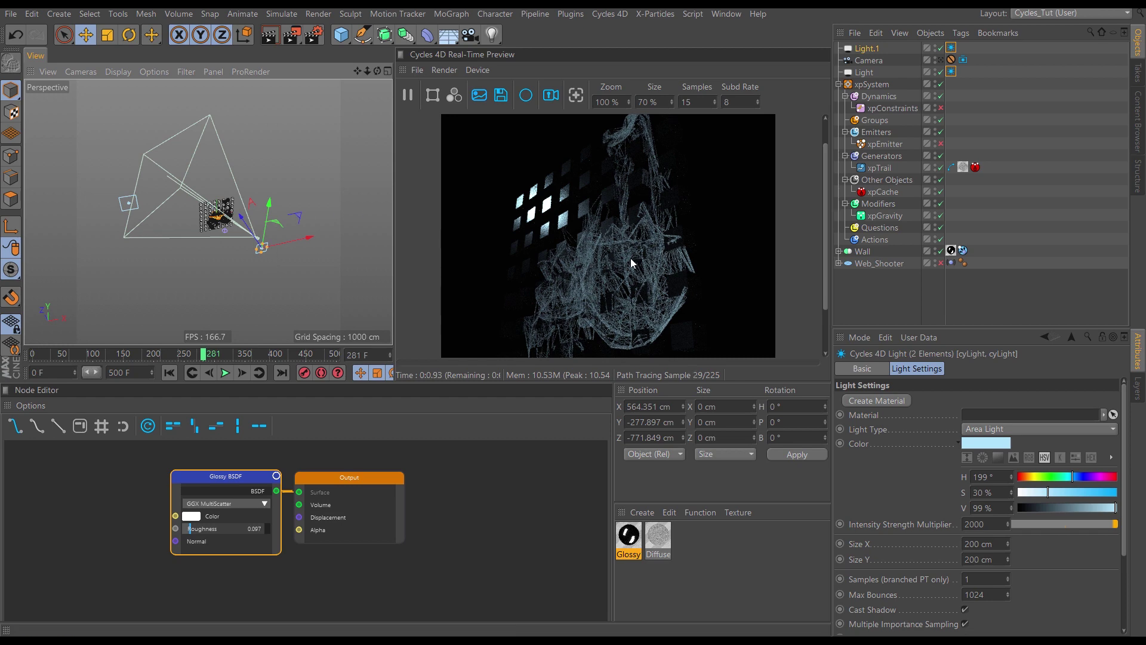
{"action": "left_click_drag", "start_coordinate": [248, 236], "coordinate": [176, 204], "text": "alt"}
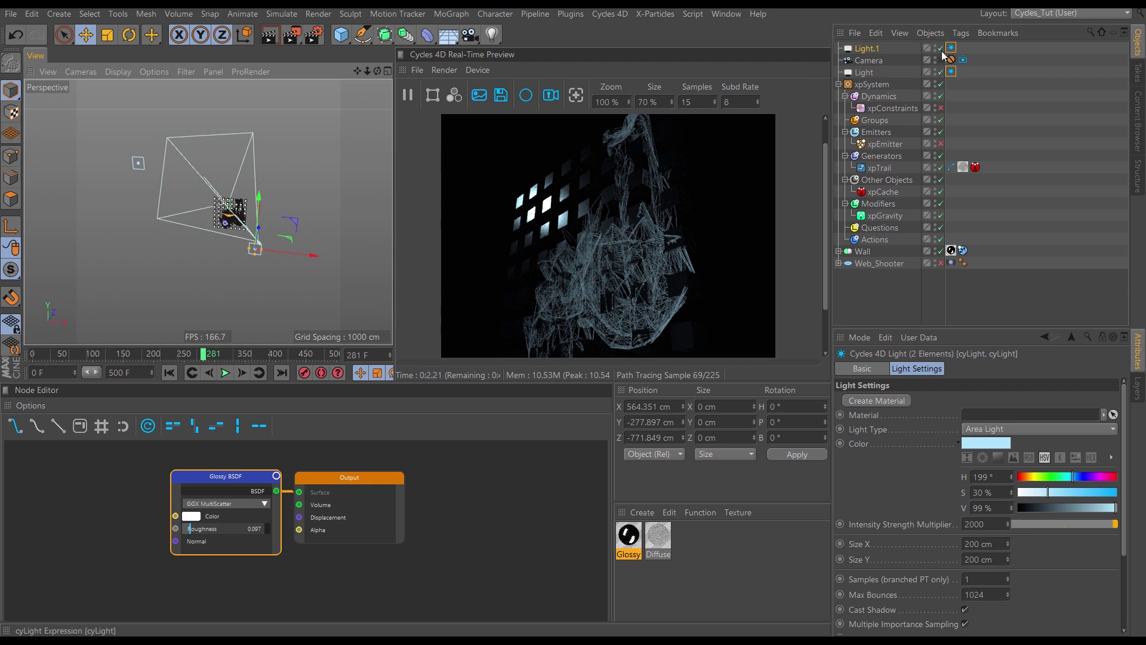
{"action": "left_click_drag", "start_coordinate": [871, 75], "coordinate": [875, 55]}
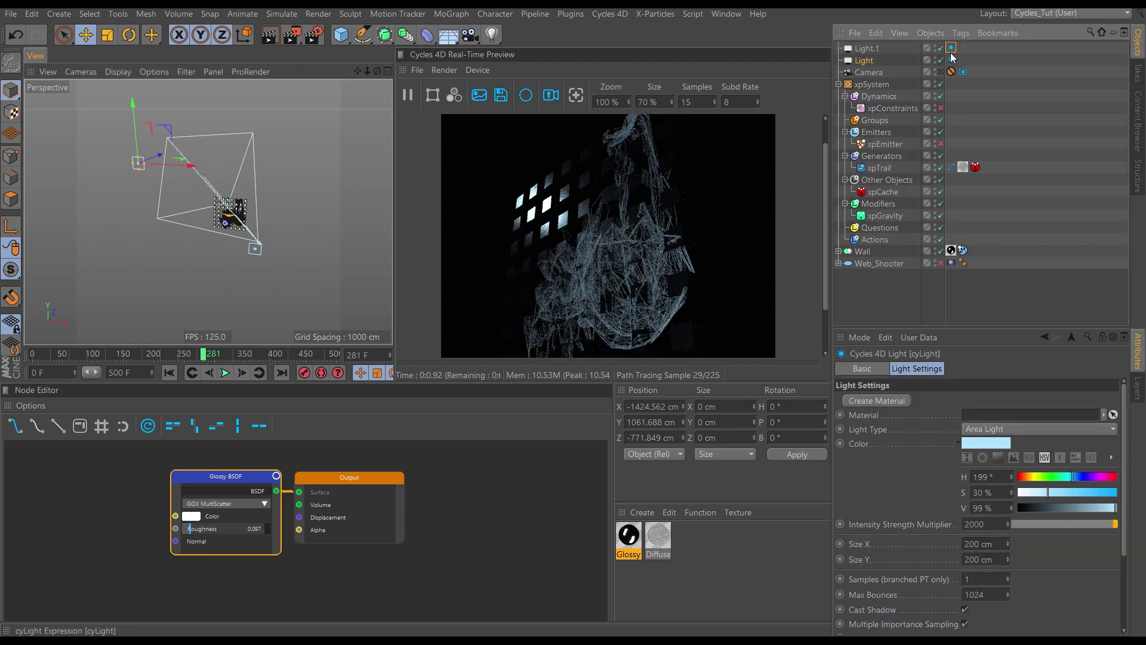
Tint the duplicated area light warm white with hue 47°, saturation 8% and value 99%
{"action": "left_click", "coordinate": [987, 443]}
{"action": "left_click", "coordinate": [947, 436]}
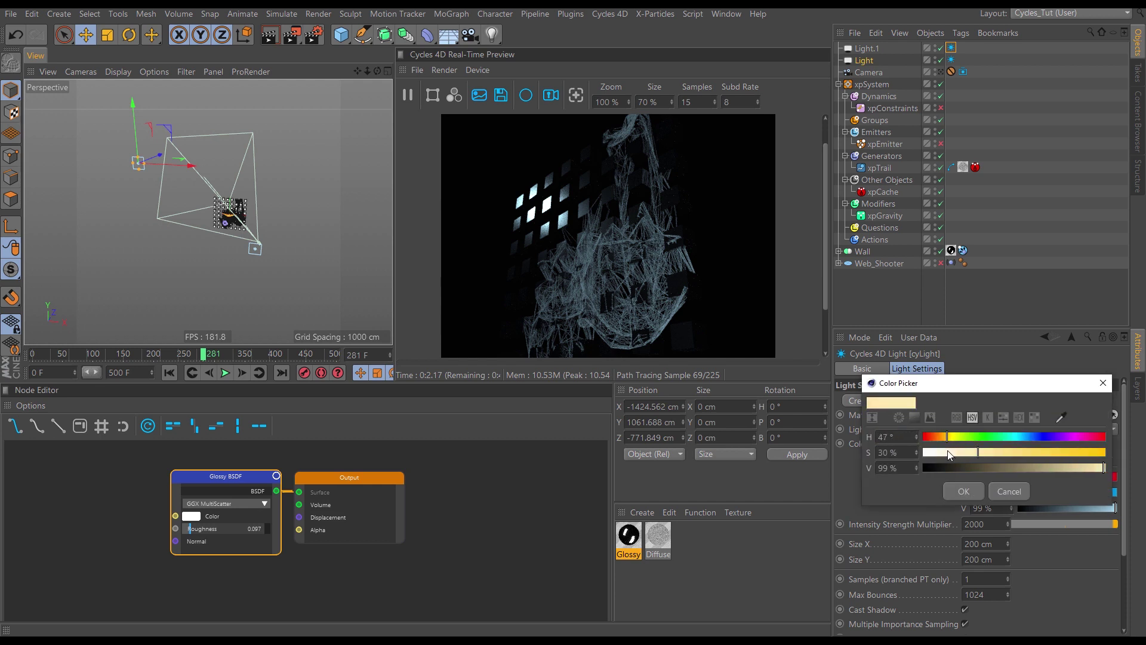
{"action": "left_click", "coordinate": [947, 452]}
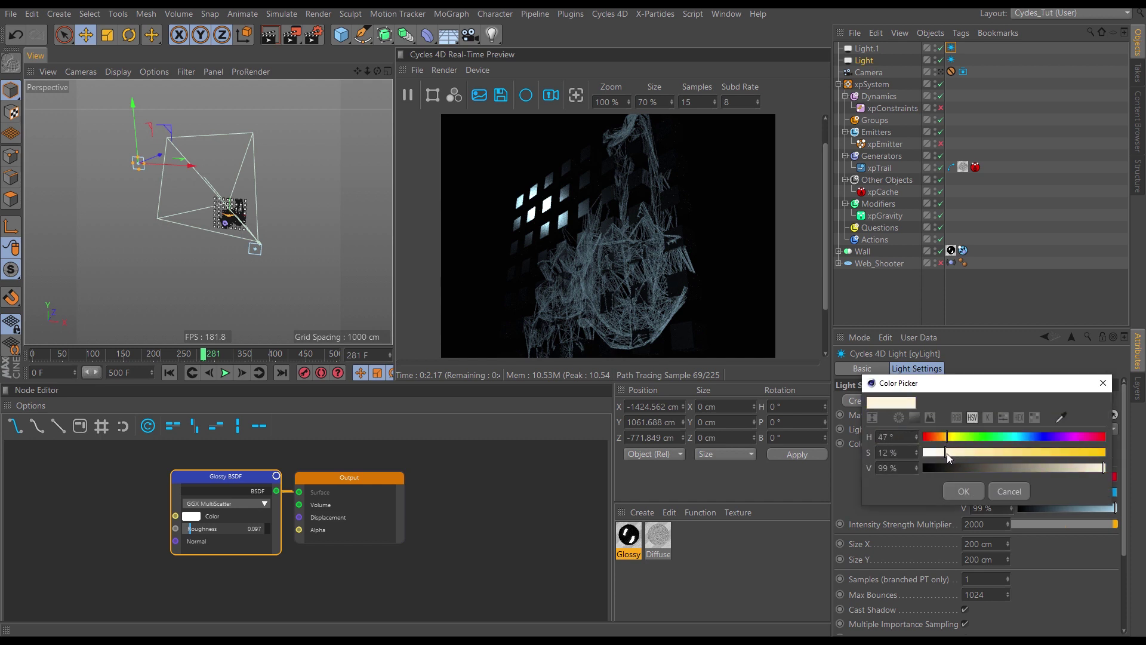
{"action": "left_click", "coordinate": [977, 493]}
{"action": "left_click", "coordinate": [1026, 492]}
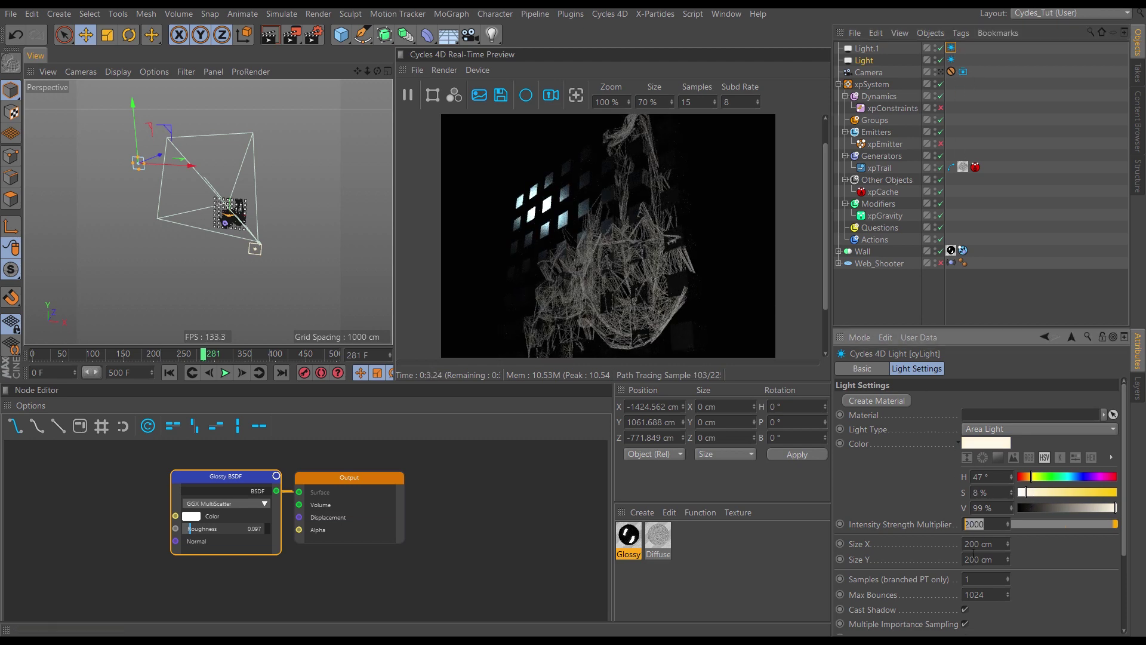
Try an Intensity Strength Multiplier of 1000 on the warm light's Cycles 4D tag and settle on 700
{"action": "double_click", "coordinate": [992, 524]}
{"action": "type", "text": "1000"}
{"action": "key", "text": "Return"}
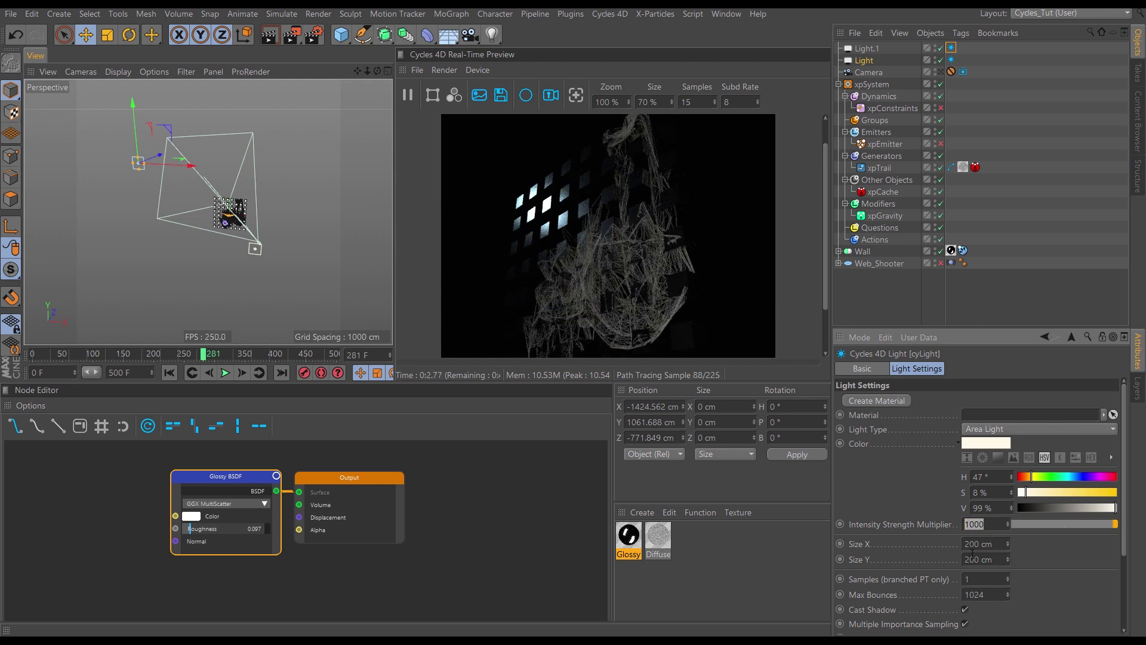
{"action": "type", "text": "700"}
{"action": "key", "text": "Return"}
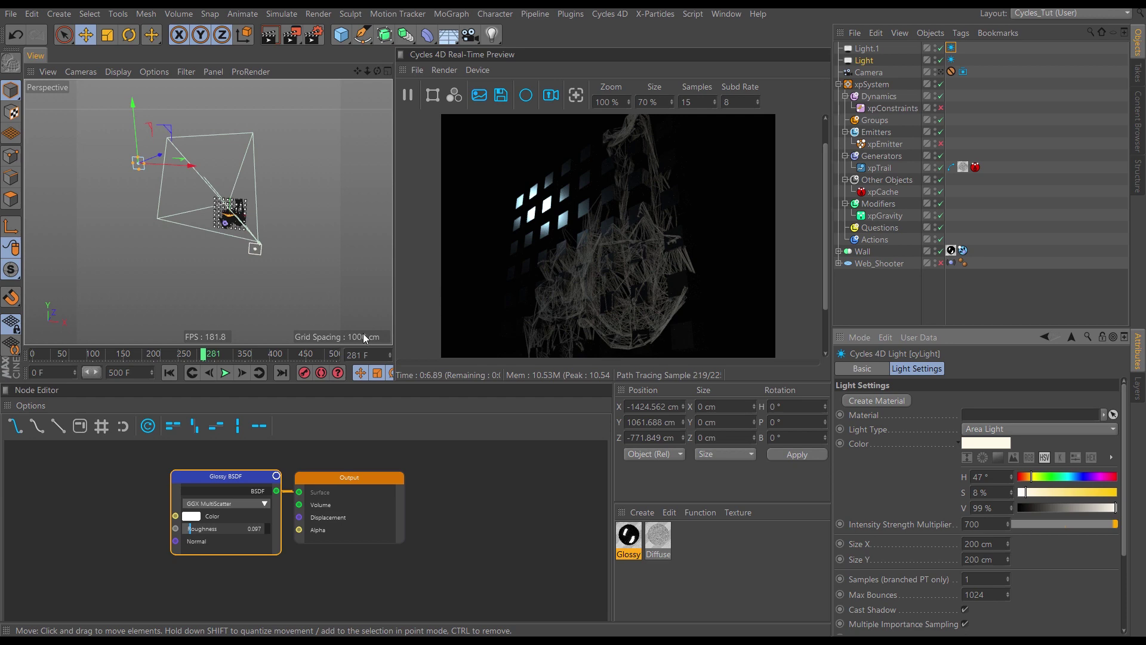
Play the animation from the start in short stretches, stopping at frame 173, to examine the lighting on the web
{"action": "left_click", "coordinate": [170, 373]}
{"action": "left_click", "coordinate": [226, 373]}
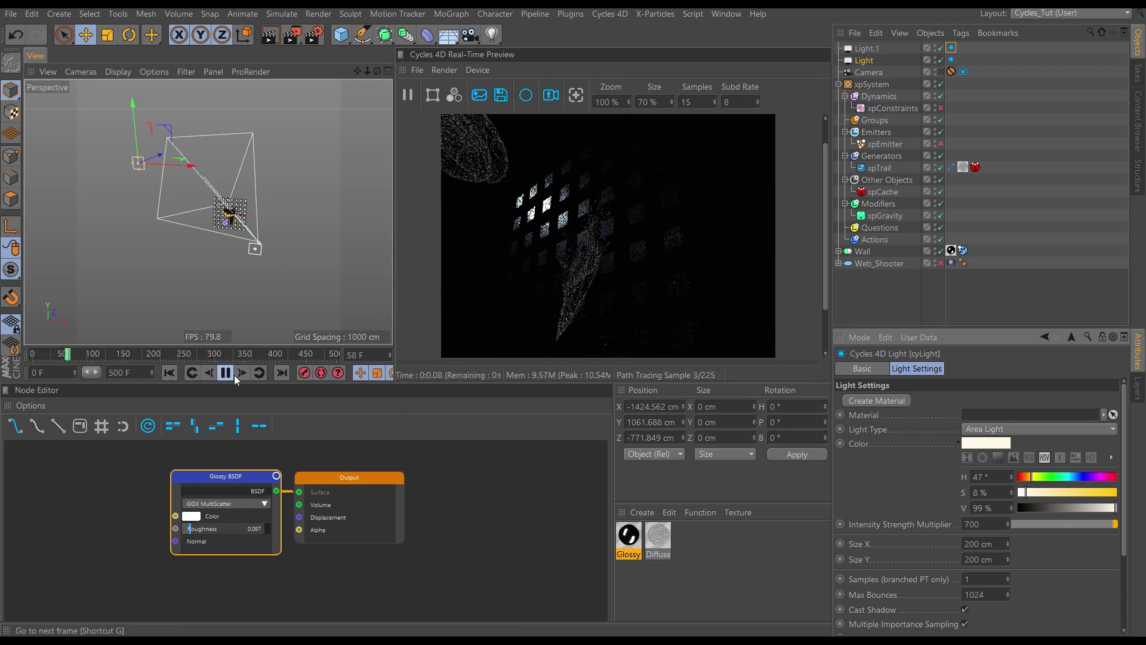
{"action": "left_click", "coordinate": [229, 371]}
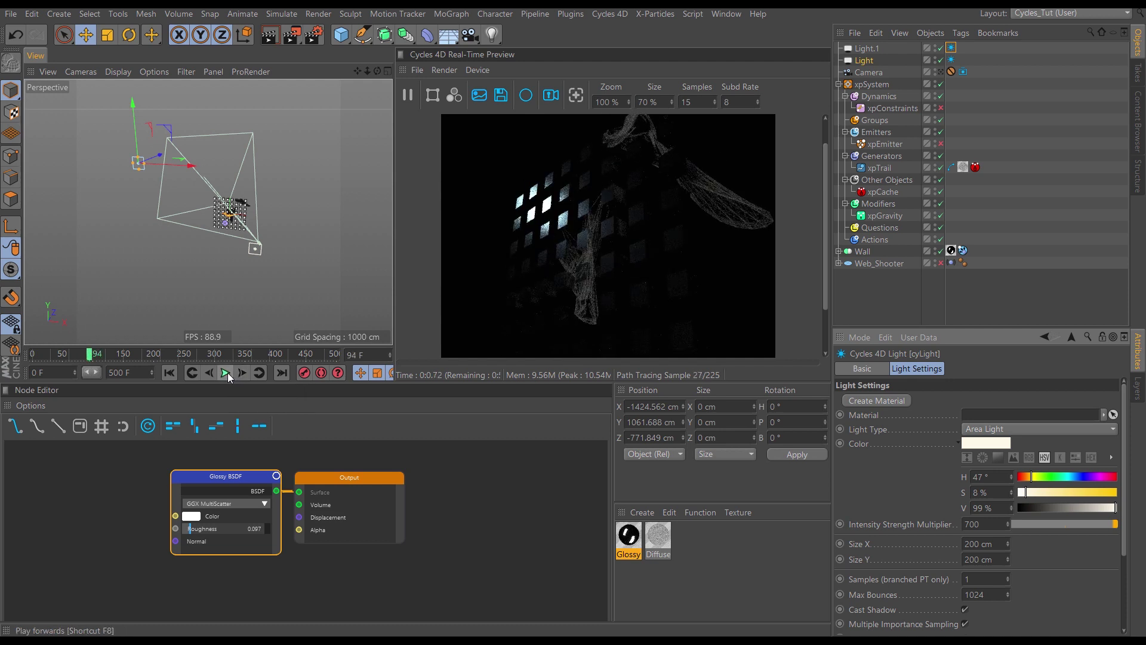
{"action": "left_click", "coordinate": [227, 373]}
{"action": "left_click", "coordinate": [227, 375]}
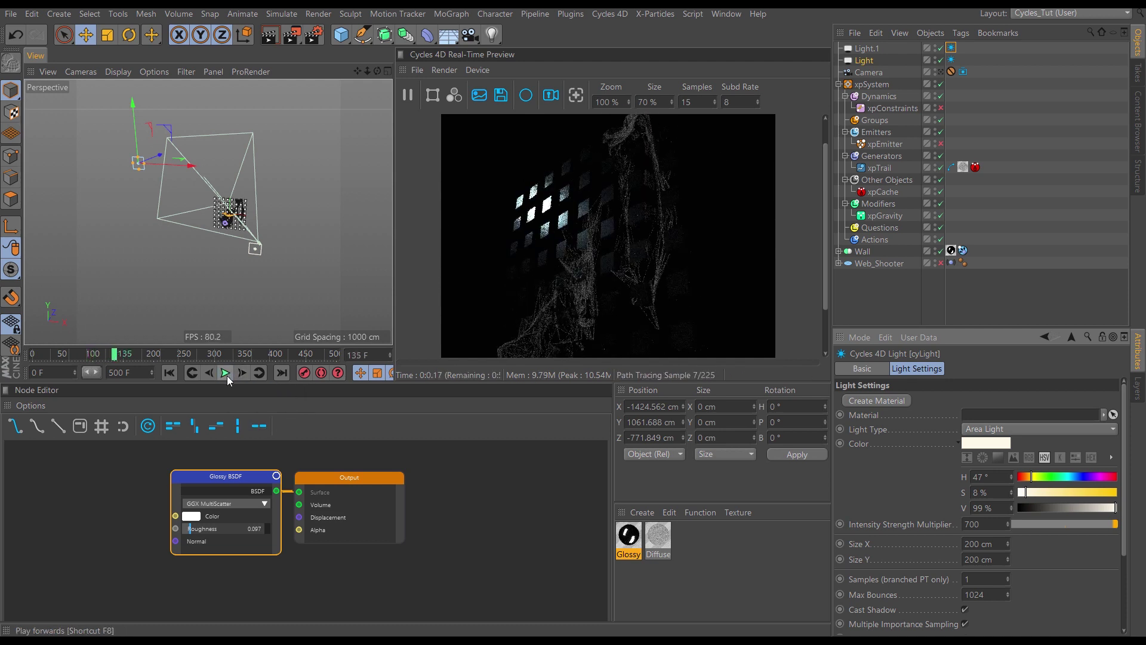
{"action": "left_click", "coordinate": [227, 375]}
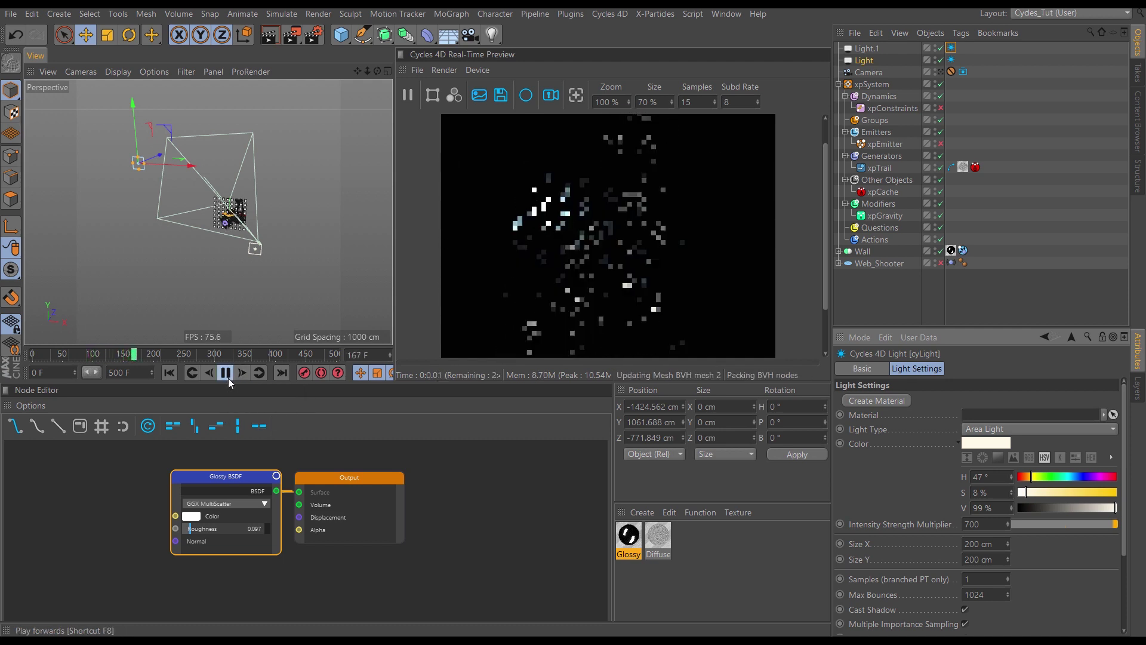
{"action": "left_click", "coordinate": [229, 377]}
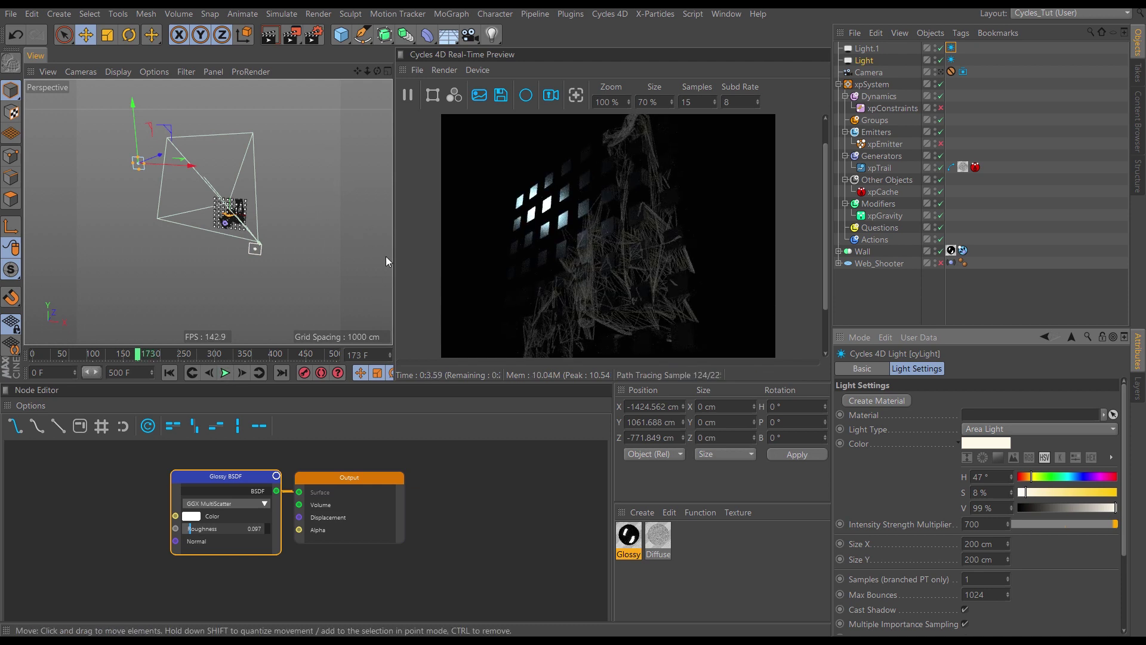
Move the warm light closer to the wall, to about X 27 cm, Y -278 cm, Z -546 cm
{"action": "left_click", "coordinate": [254, 249]}
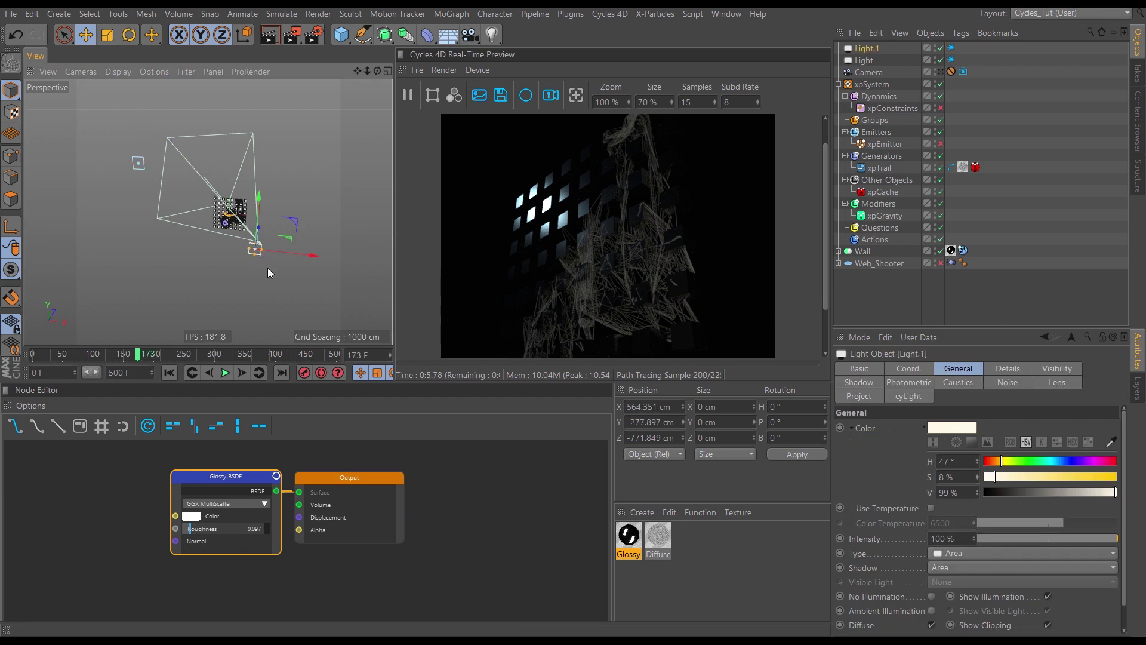
{"action": "left_click_drag", "start_coordinate": [245, 221], "coordinate": [156, 252], "text": "alt"}
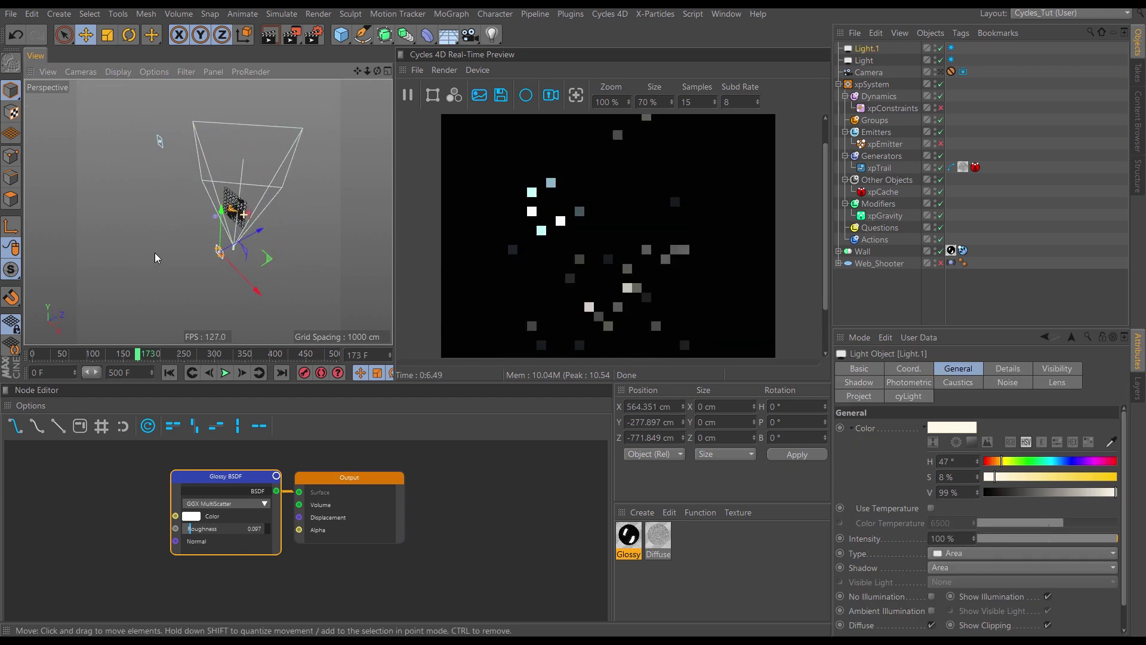
{"action": "left_click_drag", "start_coordinate": [264, 289], "coordinate": [262, 243]}
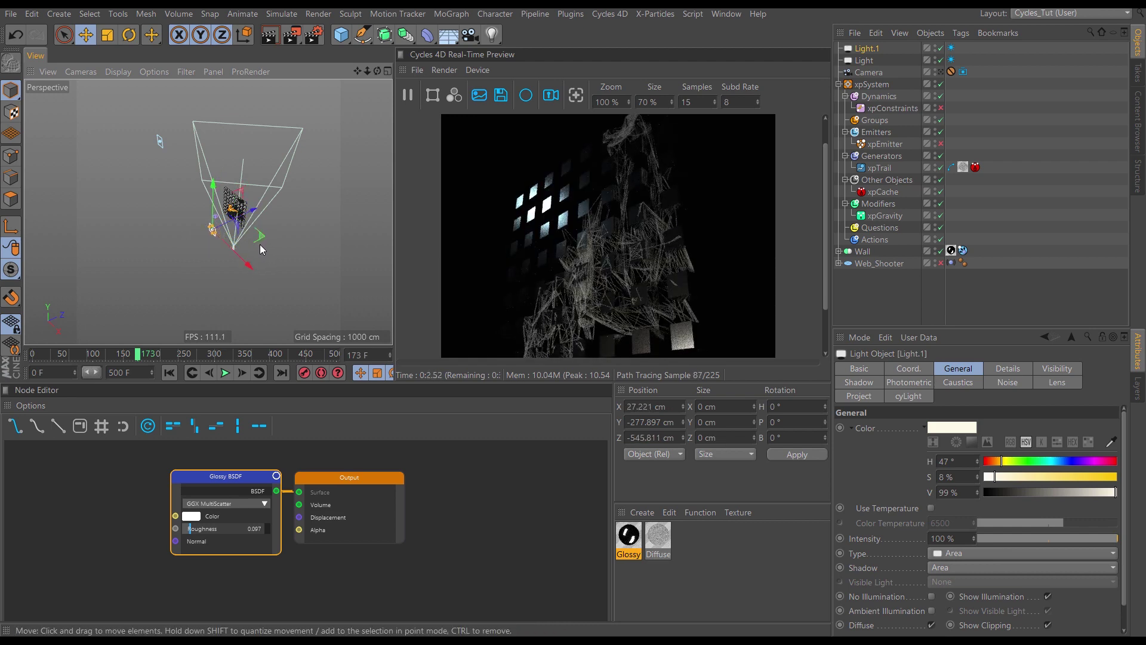
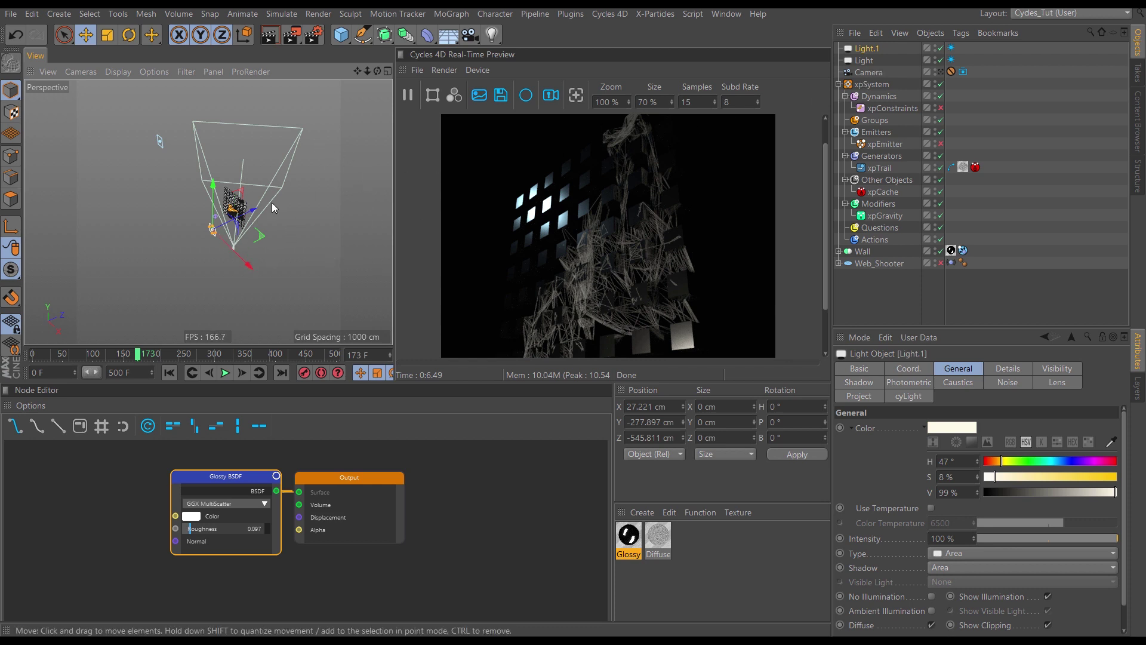
Duplicate the blue area light and place the copy behind the wall at about X -936 cm, Y 764 cm, Z 1472 cm
{"action": "scroll", "coordinate": [239, 204], "scroll_direction": "down", "scroll_amount": 4}
{"action": "middle_click_drag", "start_coordinate": [239, 204], "coordinate": [212, 220], "text": "alt"}
{"action": "left_click_drag", "start_coordinate": [212, 220], "coordinate": [226, 254], "text": "alt"}
{"action": "left_click", "coordinate": [864, 62]}
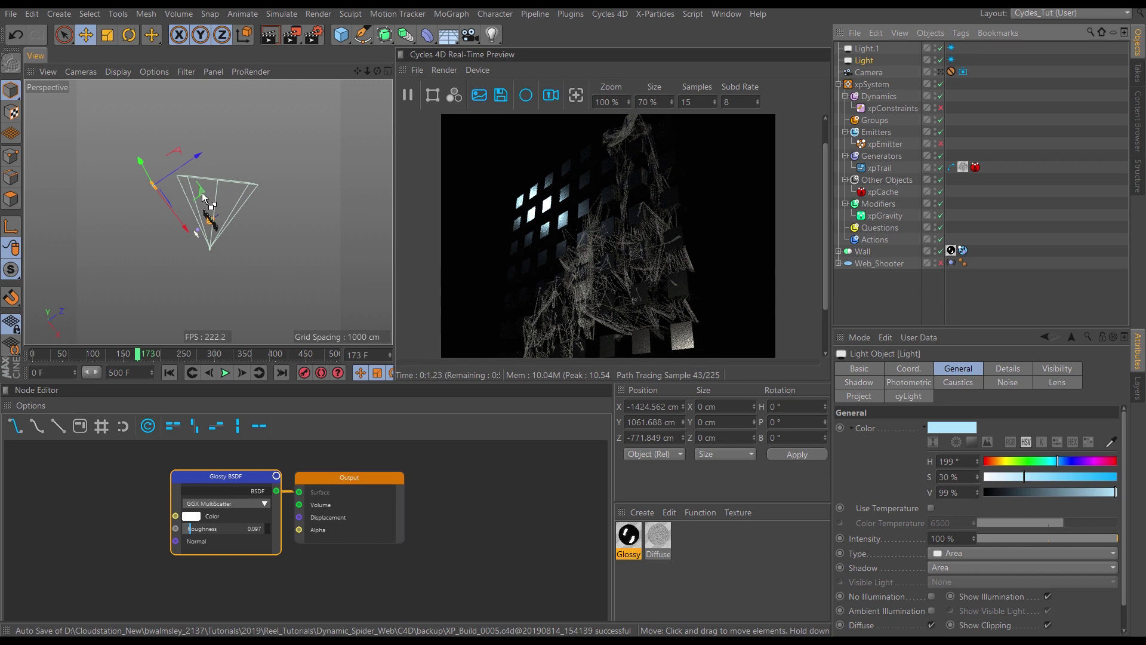
{"action": "left_click_drag", "start_coordinate": [202, 193], "coordinate": [288, 155], "text": "ctrl"}
{"action": "key", "text": "ctrl+z"}
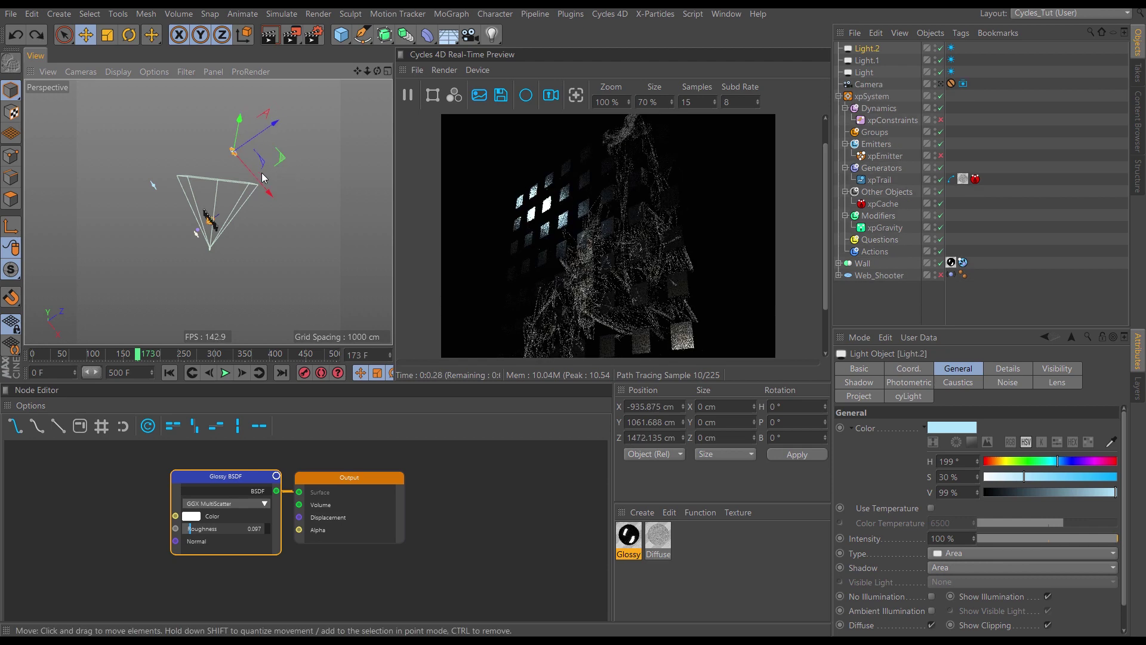
{"action": "scroll", "coordinate": [258, 106], "scroll_direction": "up", "scroll_amount": 4}
{"action": "left_click_drag", "start_coordinate": [258, 109], "coordinate": [221, 105], "text": "alt"}
{"action": "scroll", "coordinate": [226, 174], "scroll_direction": "down", "scroll_amount": 8}
{"action": "left_click_drag", "start_coordinate": [277, 203], "coordinate": [242, 212], "text": "alt"}
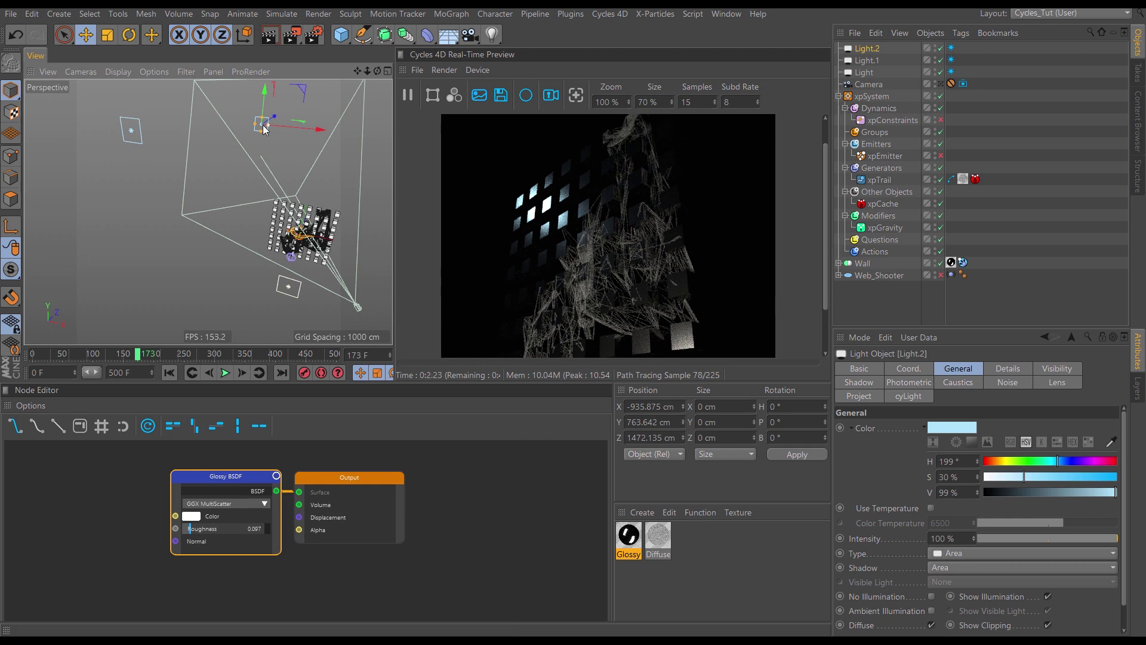
Rotate the new back light to a heading of -170° so it faces the wall
{"action": "left_click_drag", "start_coordinate": [276, 120], "coordinate": [113, 93], "text": "alt"}
{"action": "key", "text": "r"}
{"action": "mouse_move", "coordinate": [279, 256]}
{"action": "left_mouse_down", "text": "alt"}
{"action": "mouse_move", "coordinate": [300, 231]}
{"action": "mouse_move", "coordinate": [283, 265]}
{"action": "left_mouse_up", "text": "alt"}
{"action": "middle_click_drag", "start_coordinate": [264, 294], "coordinate": [248, 263], "text": "alt"}
{"action": "left_click_drag", "start_coordinate": [250, 268], "coordinate": [192, 254], "text": "alt"}
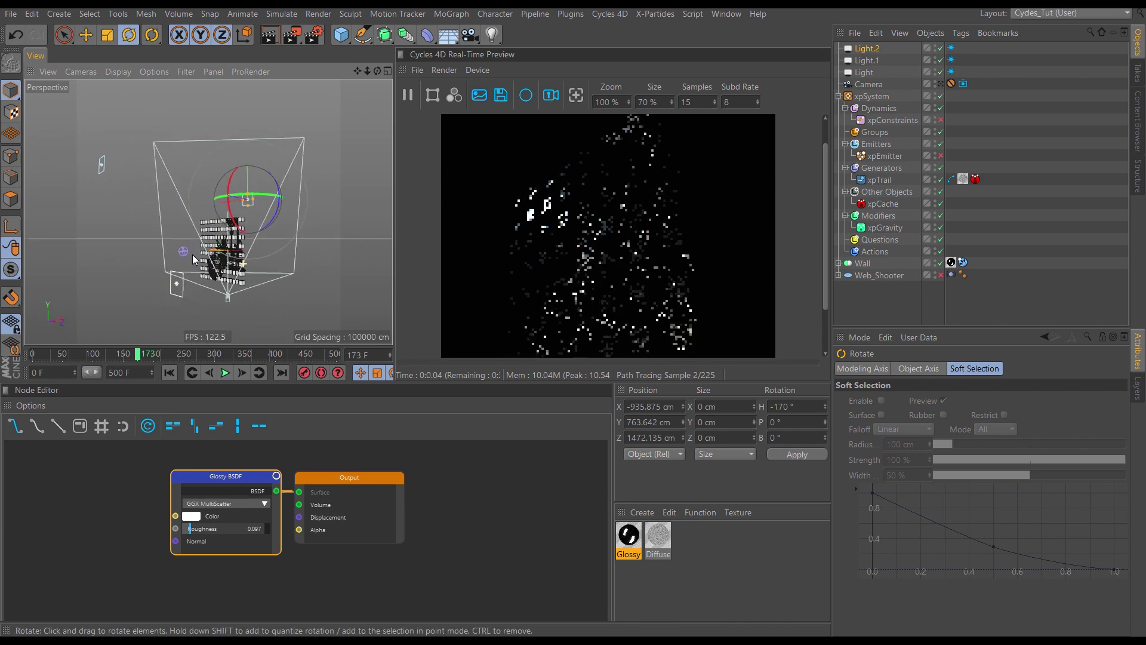
Move the back light close behind the wall, to about X -238 cm, Y 118 cm, Z 485 cm
{"action": "key", "text": "e"}
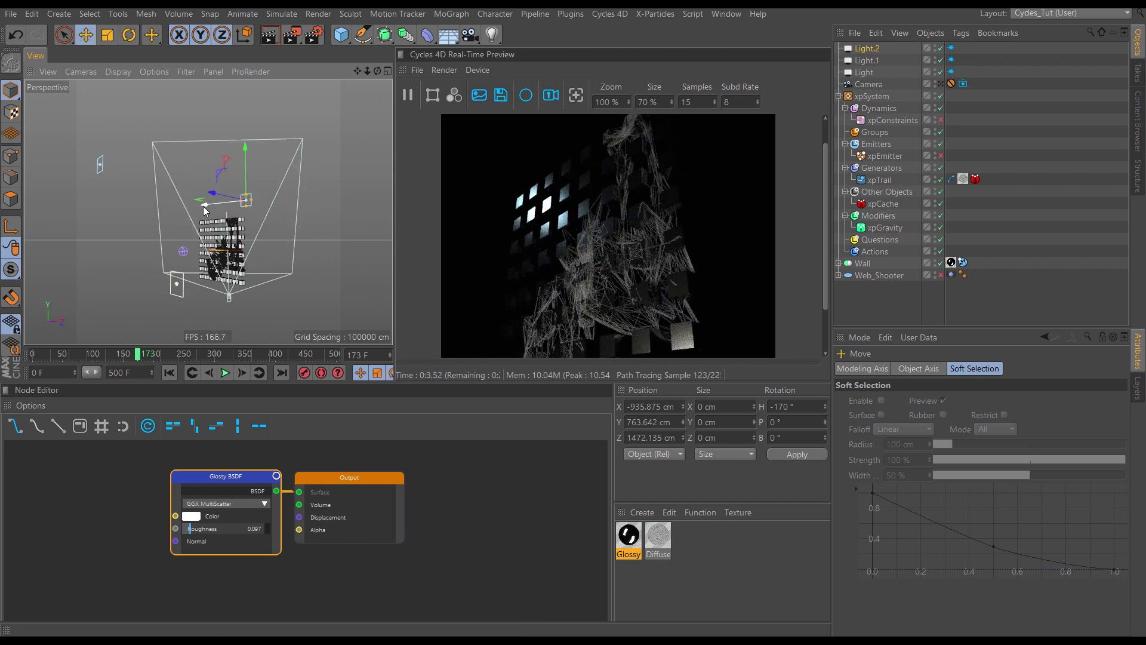
{"action": "key", "text": "w"}
{"action": "key", "text": "w"}
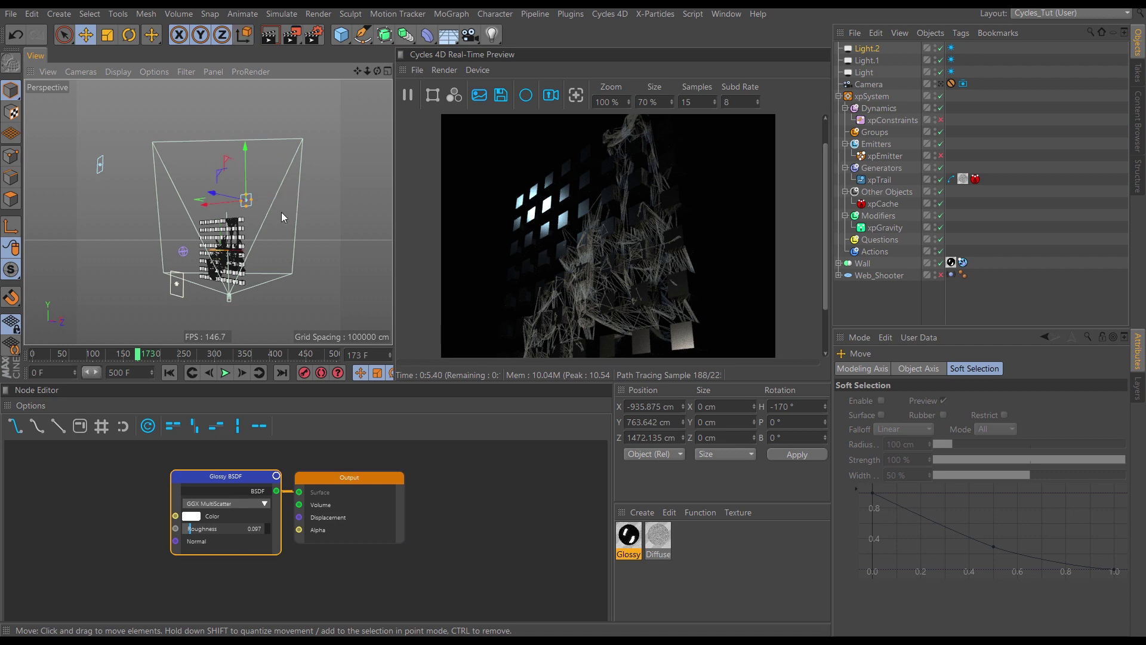
{"action": "left_click_drag", "start_coordinate": [200, 199], "coordinate": [154, 212]}
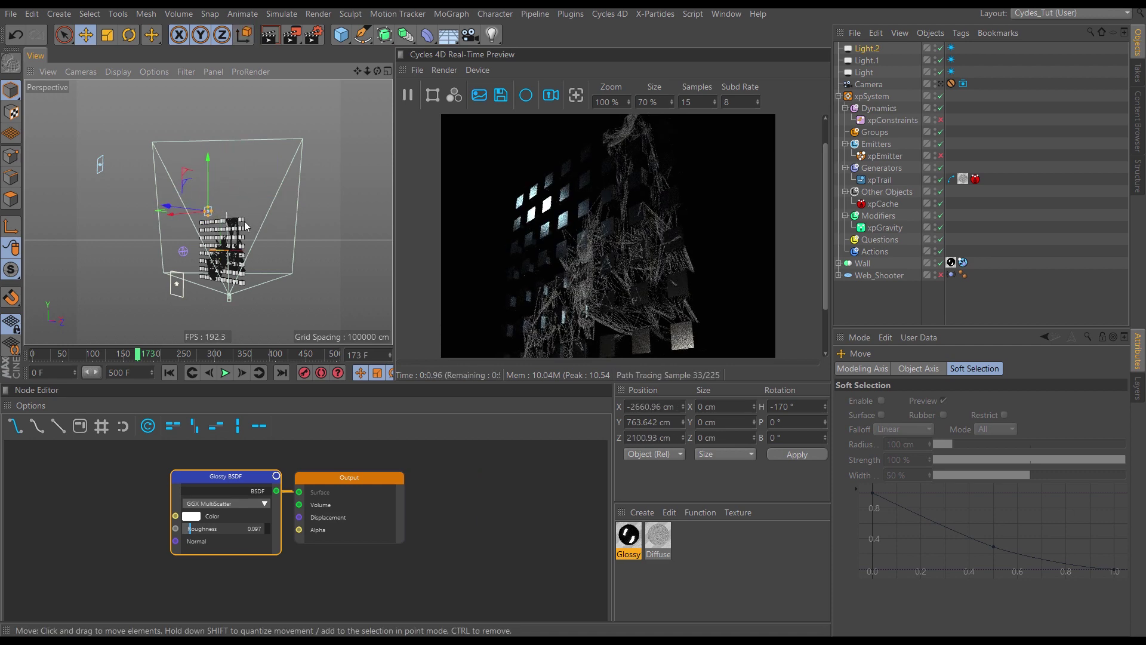
{"action": "left_click_drag", "start_coordinate": [245, 221], "coordinate": [280, 307], "text": "alt"}
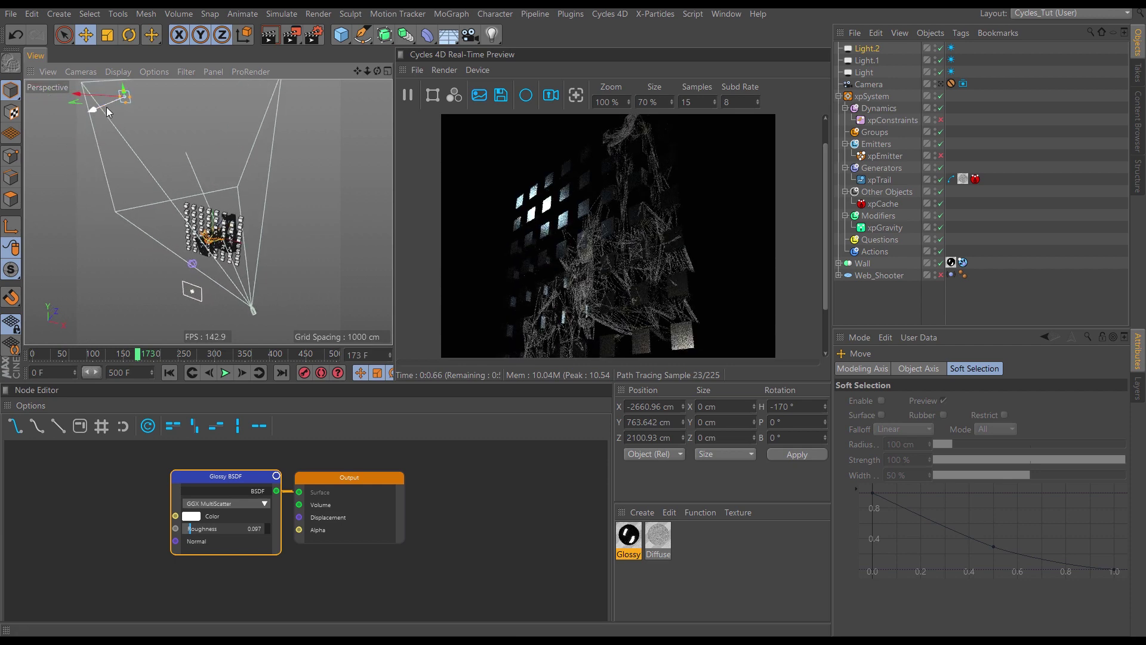
{"action": "left_click_drag", "start_coordinate": [107, 110], "coordinate": [141, 177]}
{"action": "left_click_drag", "start_coordinate": [236, 240], "coordinate": [237, 150], "text": "alt"}
{"action": "left_click_drag", "start_coordinate": [251, 222], "coordinate": [269, 148], "text": "alt"}
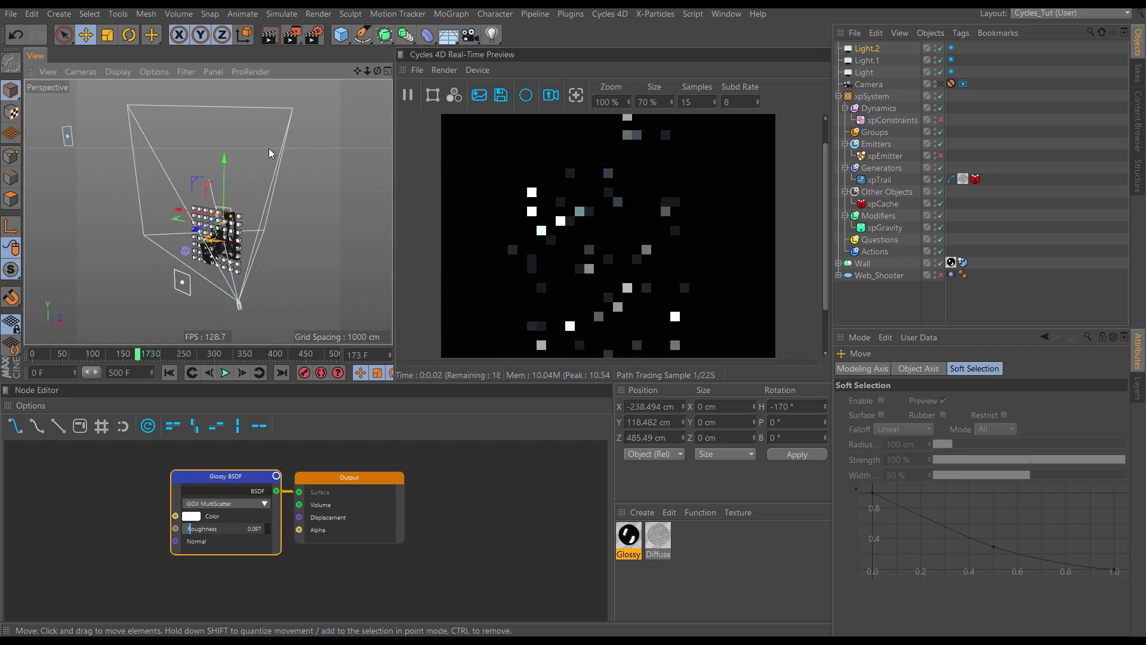
Reduce the back light's colour saturation to 5% and set its Intensity Strength Multiplier to 400
{"action": "left_click", "coordinate": [870, 54]}
{"action": "left_click", "coordinate": [952, 48]}
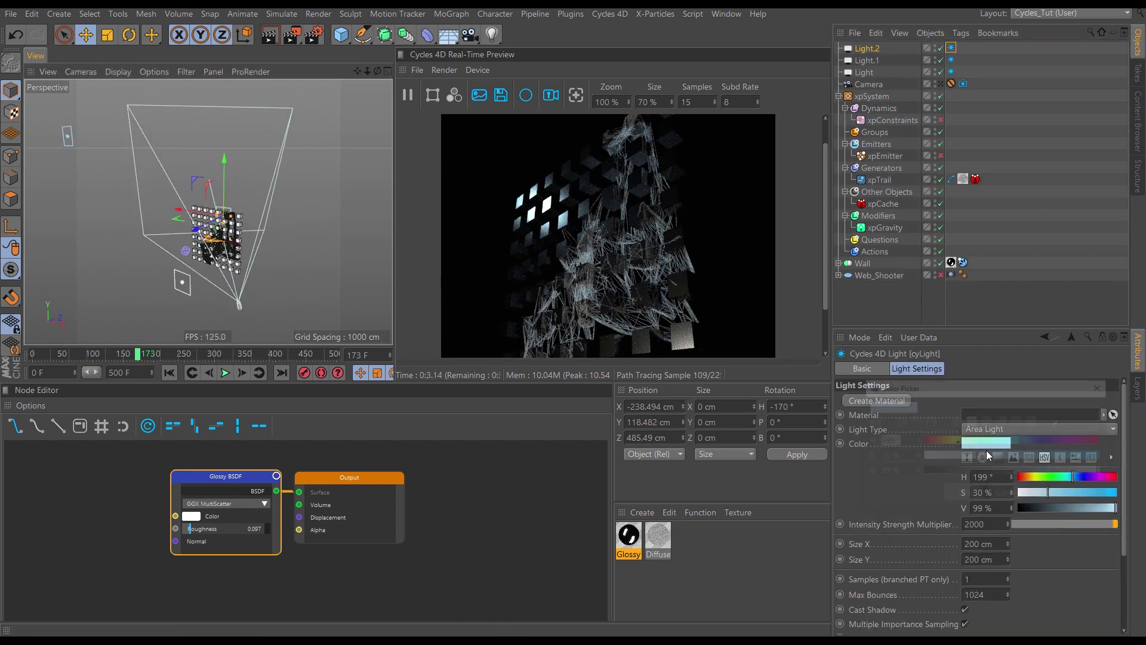
{"action": "left_click_drag", "start_coordinate": [973, 458], "coordinate": [932, 458]}
{"action": "left_click", "coordinate": [956, 496]}
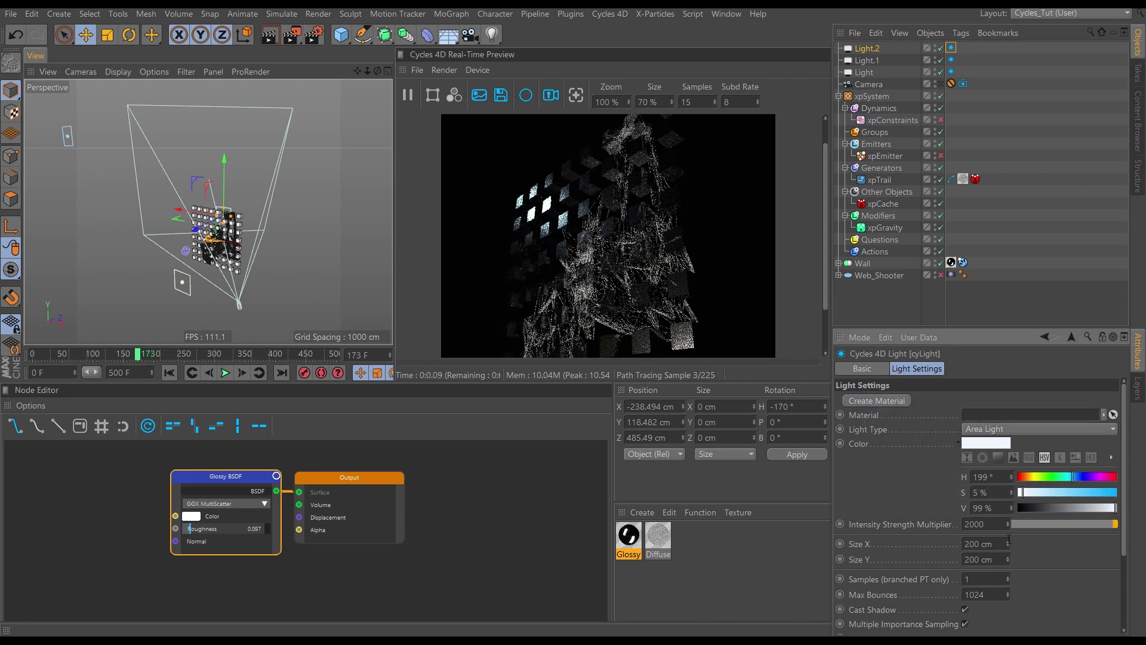
{"action": "double_click", "coordinate": [997, 527]}
{"action": "type", "text": "400"}
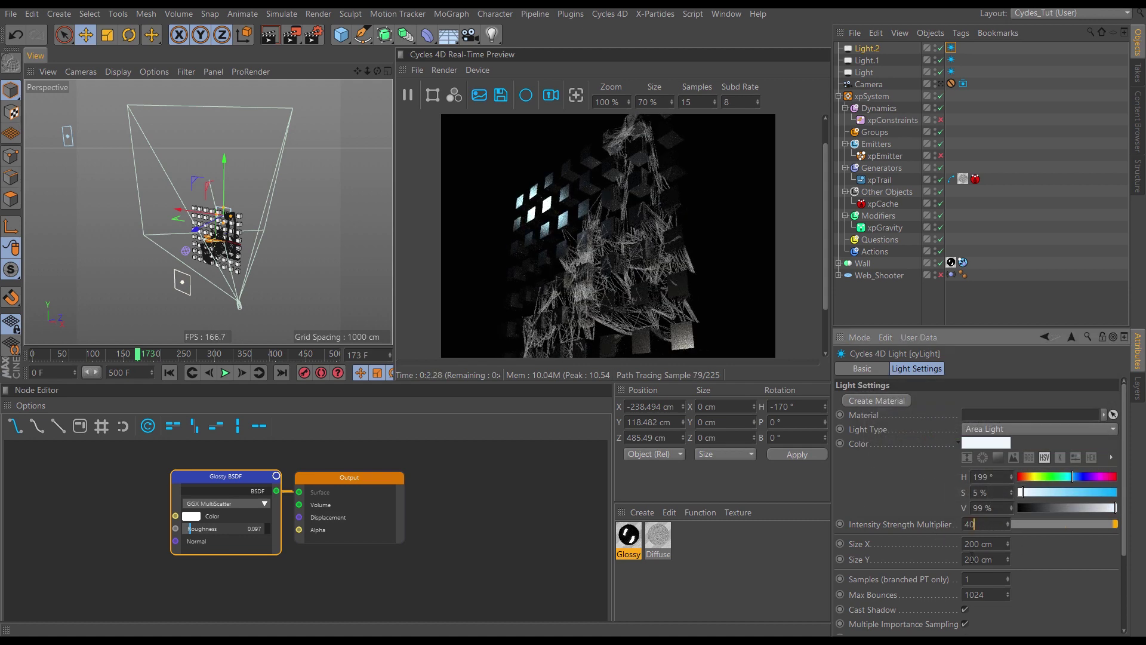
{"action": "key", "text": "Return"}
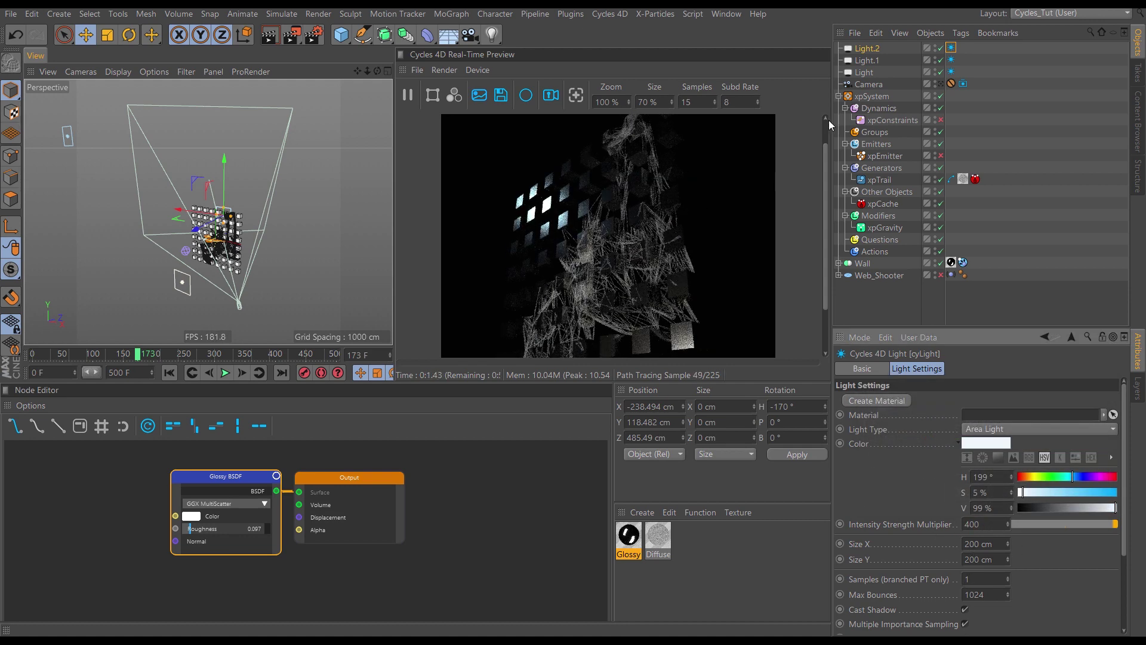
Disable the other two area lights and set the back light's Intensity Strength Multiplier to 200
{"action": "left_click", "coordinate": [940, 60]}
{"action": "left_click", "coordinate": [941, 72]}
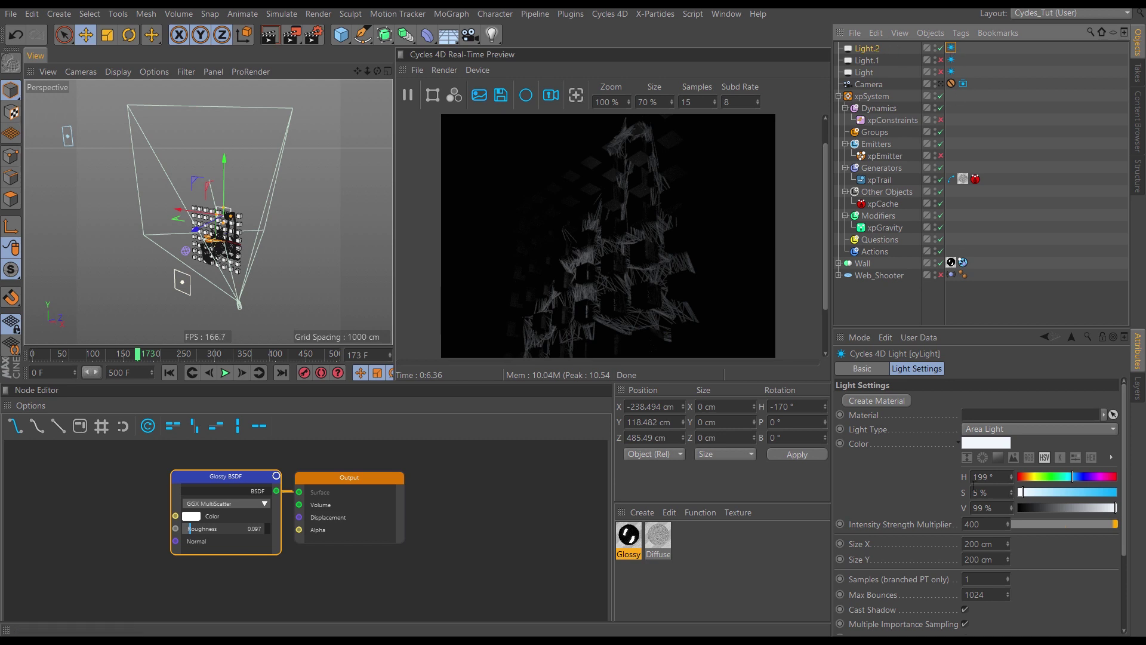
{"action": "left_click", "coordinate": [979, 524]}
{"action": "type", "text": "200"}
{"action": "key", "text": "Return"}
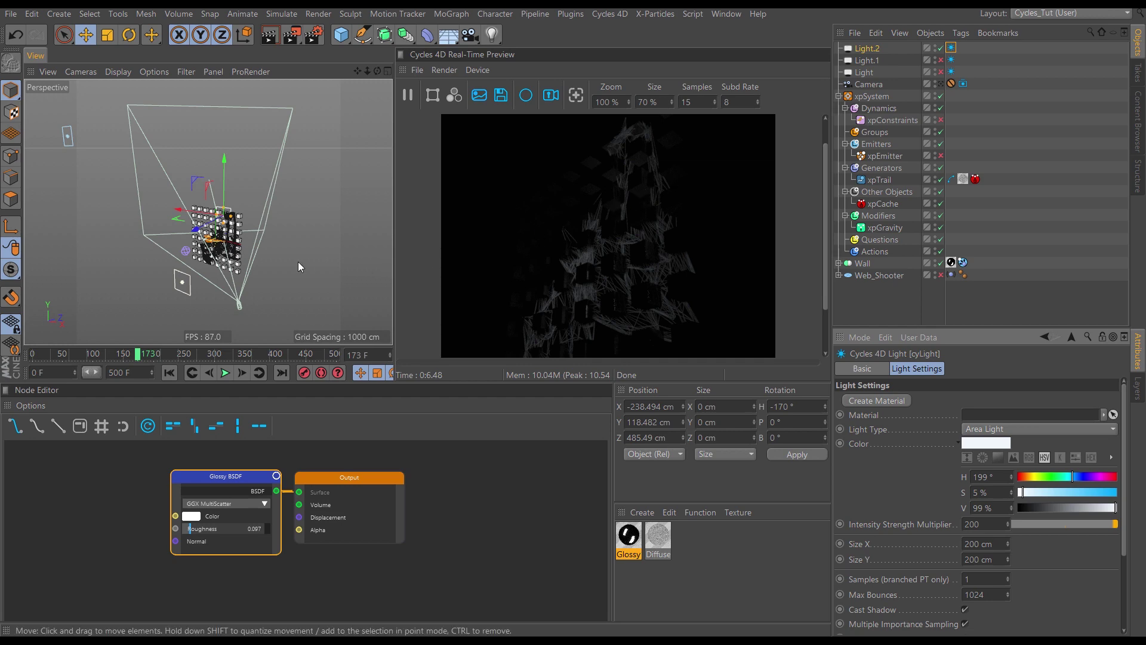
Return the animation to frame 0 and inspect the bare cube wall up close
{"action": "scroll", "coordinate": [211, 249], "scroll_direction": "up", "scroll_amount": 10}
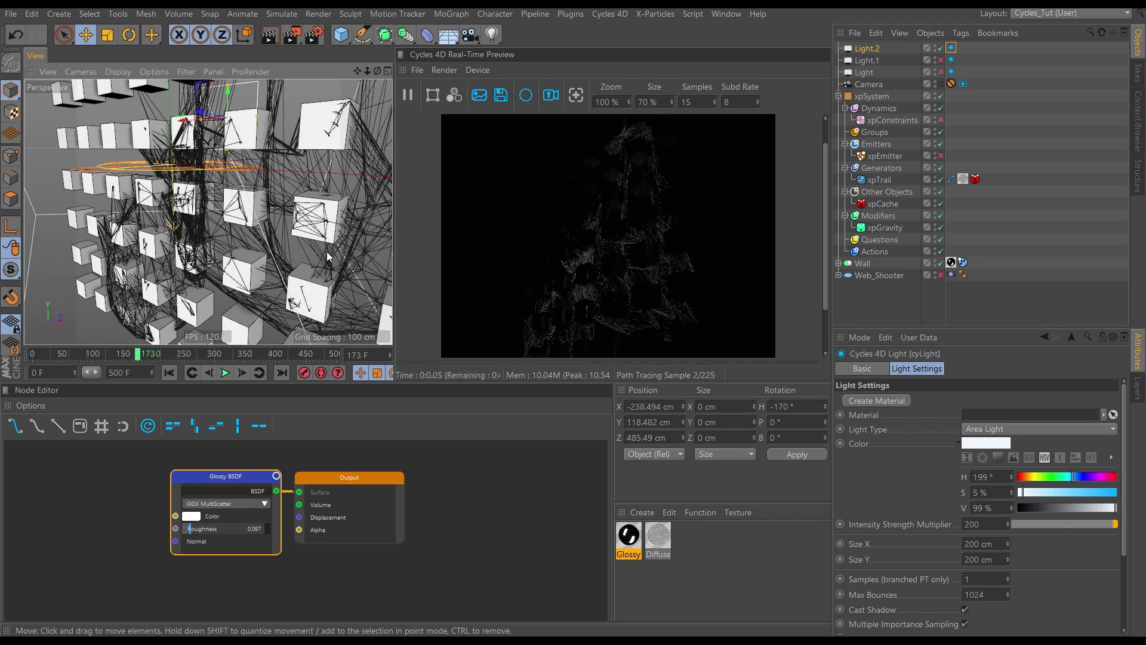
{"action": "middle_click_drag", "start_coordinate": [290, 259], "coordinate": [305, 179], "text": "alt"}
{"action": "left_click", "coordinate": [170, 372]}
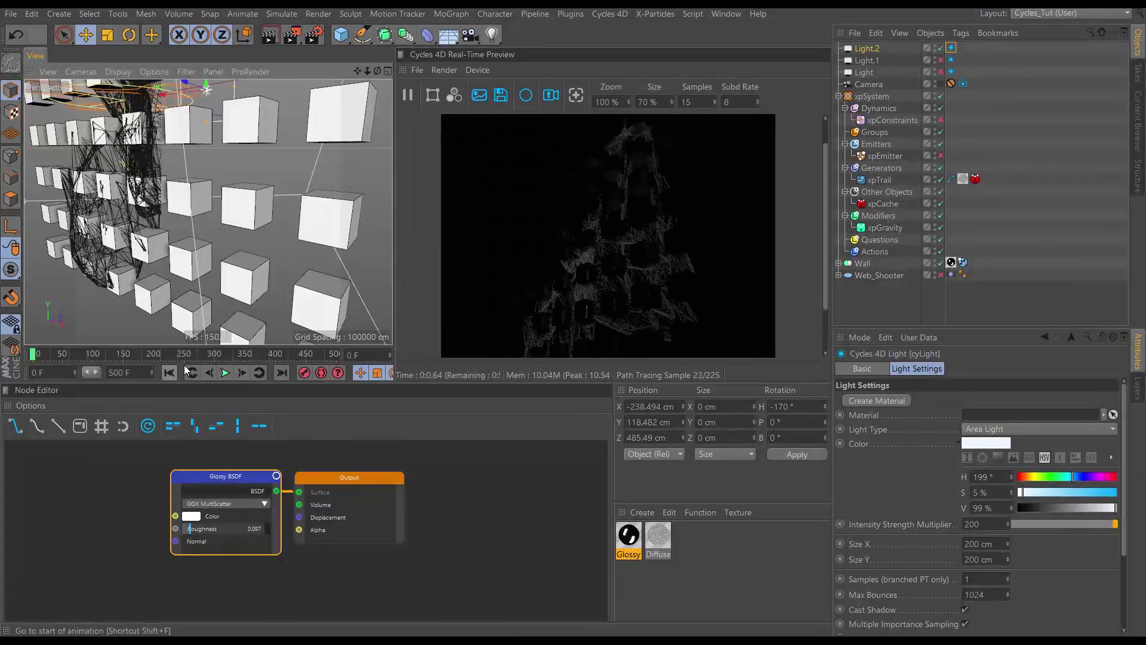
{"action": "middle_click_drag", "start_coordinate": [344, 230], "coordinate": [287, 209], "text": "alt"}
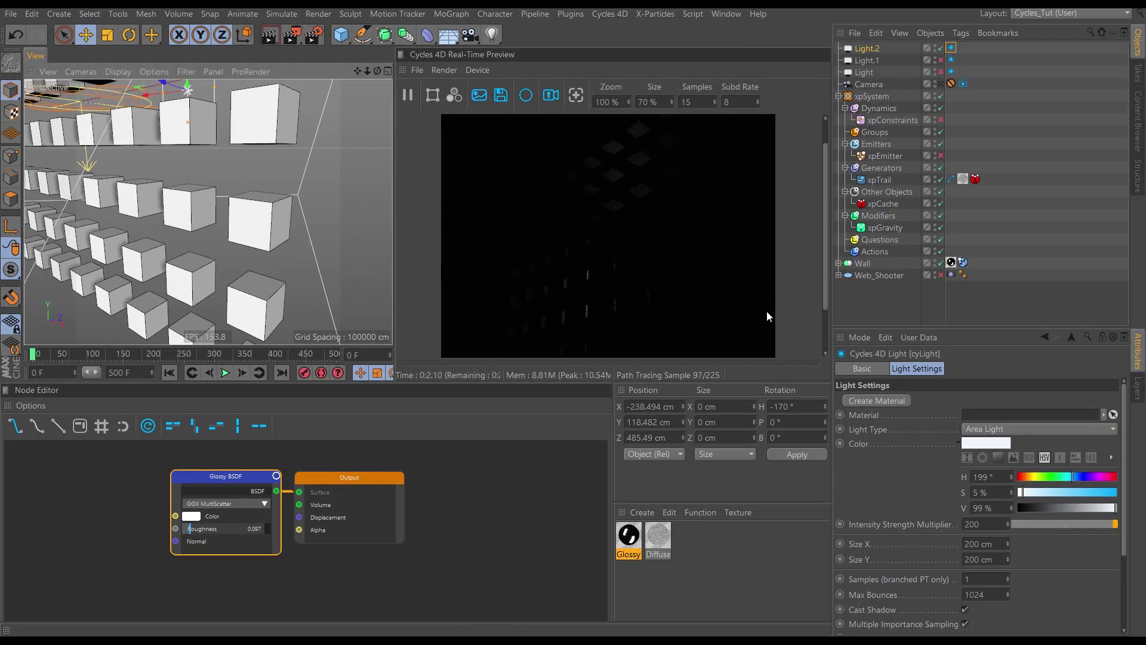
Enable Fillet on the cube inside the Wall's Cloner with a Fillet Radius of 2 cm
{"action": "left_click", "coordinate": [839, 264]}
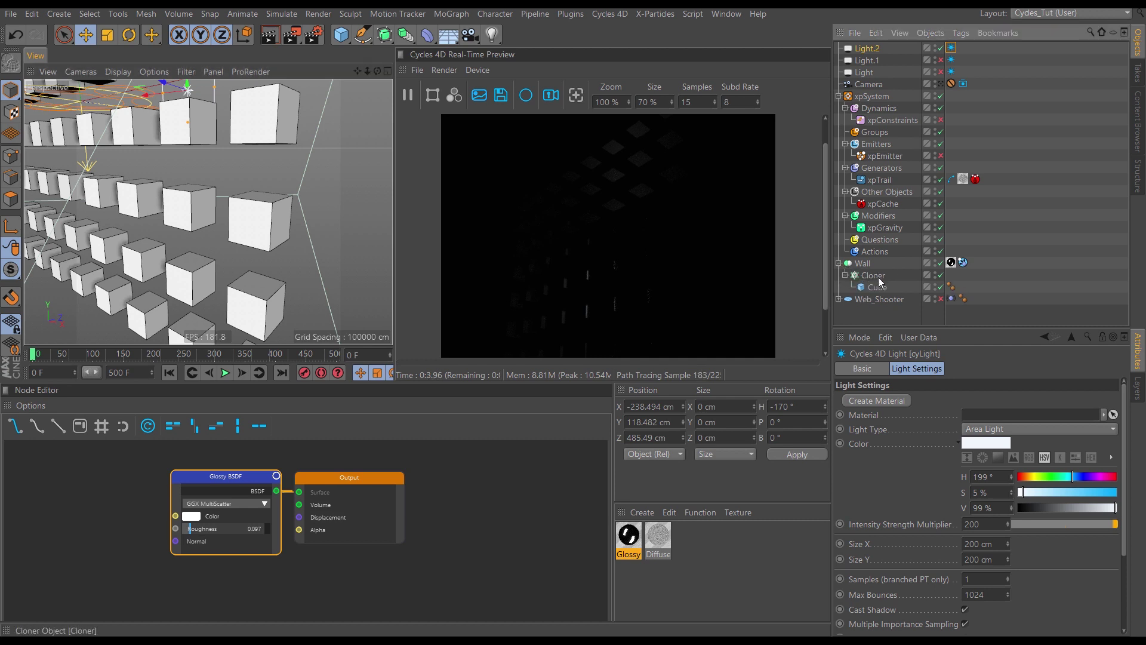
{"action": "left_click", "coordinate": [878, 288]}
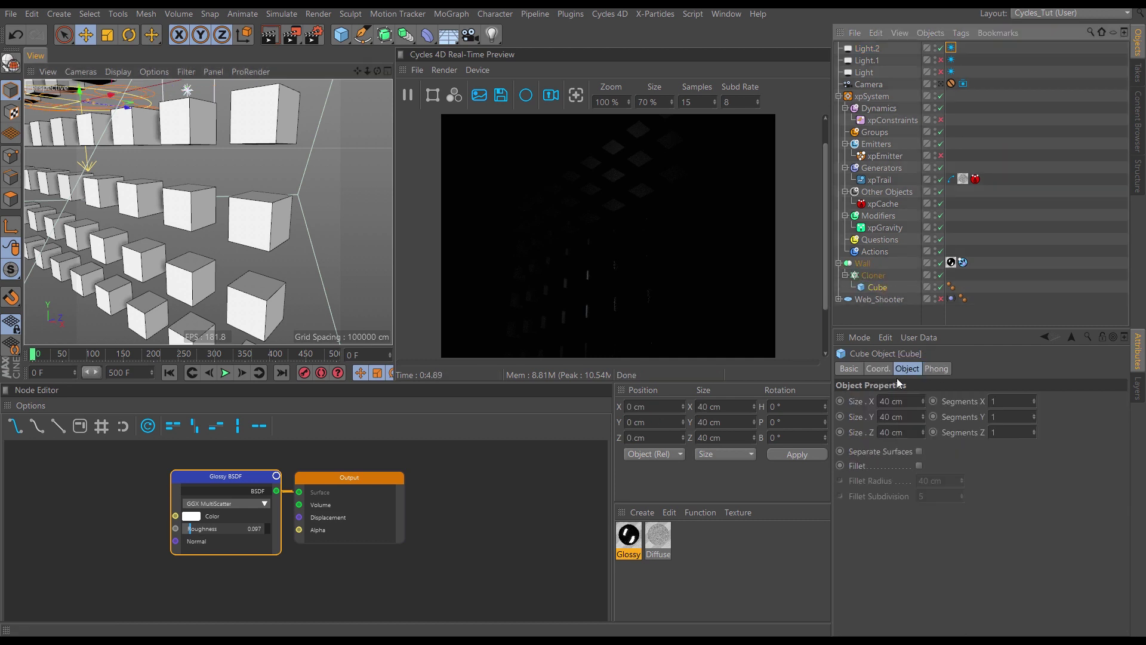
{"action": "left_click", "coordinate": [919, 465]}
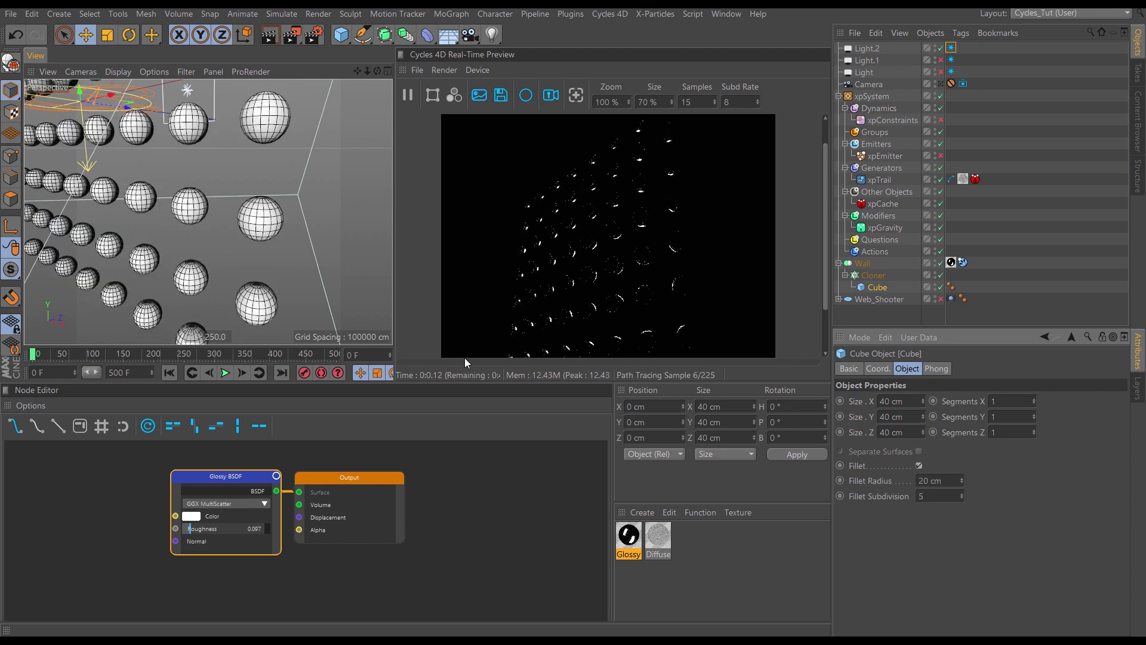
{"action": "double_click", "coordinate": [940, 481]}
{"action": "type", "text": "2"}
{"action": "key", "text": "Return"}
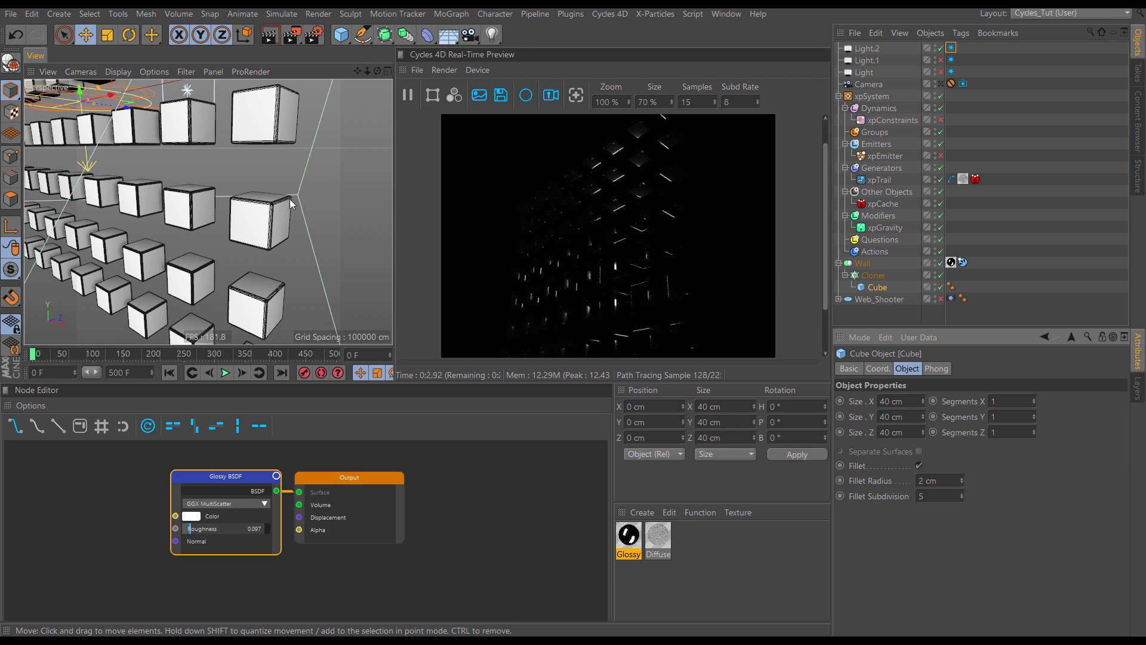
Inspect the cubes' filleted edges and turn the cube's Fillet off
{"action": "mouse_move", "coordinate": [270, 222]}
{"action": "right_mouse_down", "text": "alt"}
{"action": "mouse_move", "coordinate": [280, 222]}
{"action": "mouse_move", "coordinate": [255, 227]}
{"action": "right_mouse_up", "text": "alt"}
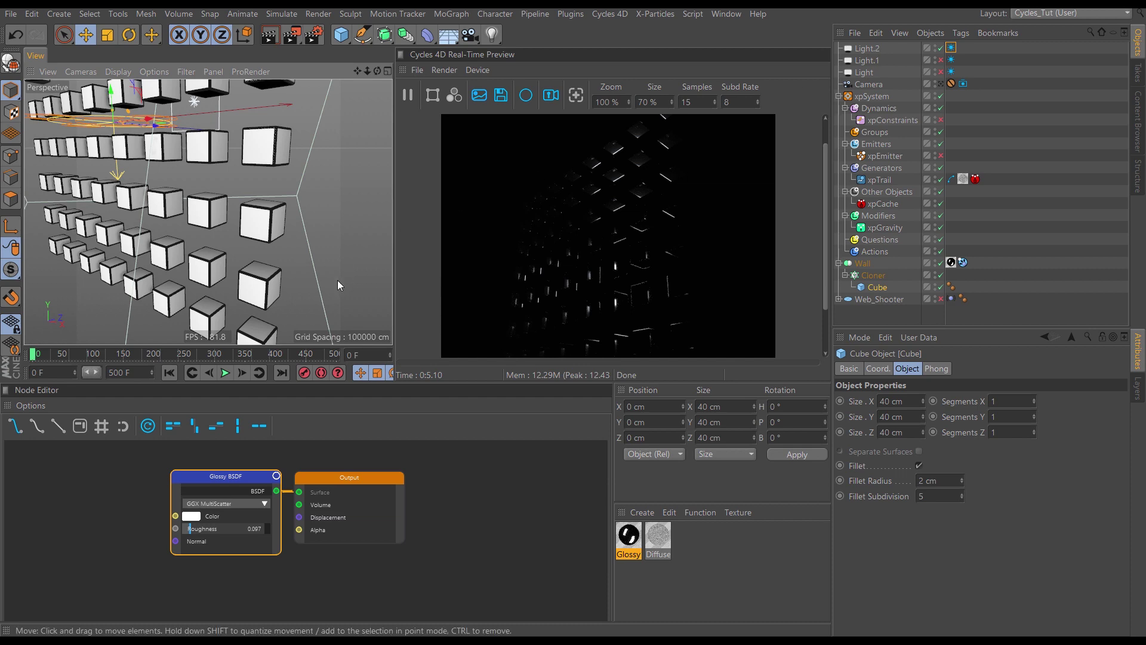
{"action": "right_click_drag", "start_coordinate": [270, 217], "coordinate": [231, 234], "text": "alt"}
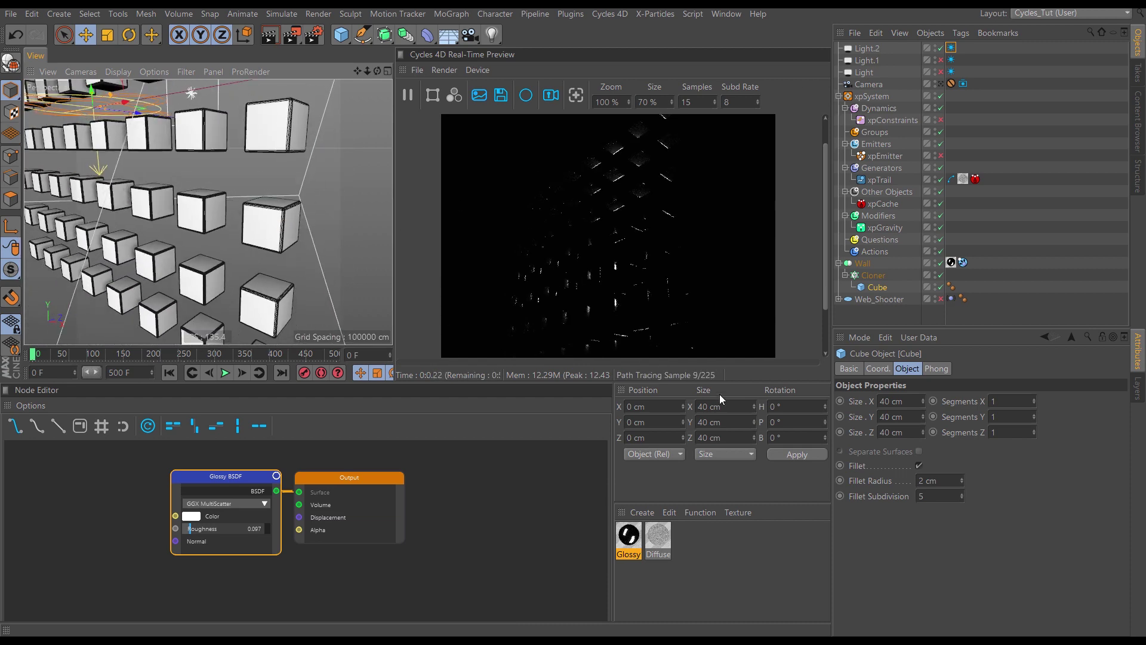
{"action": "left_click", "coordinate": [919, 466]}
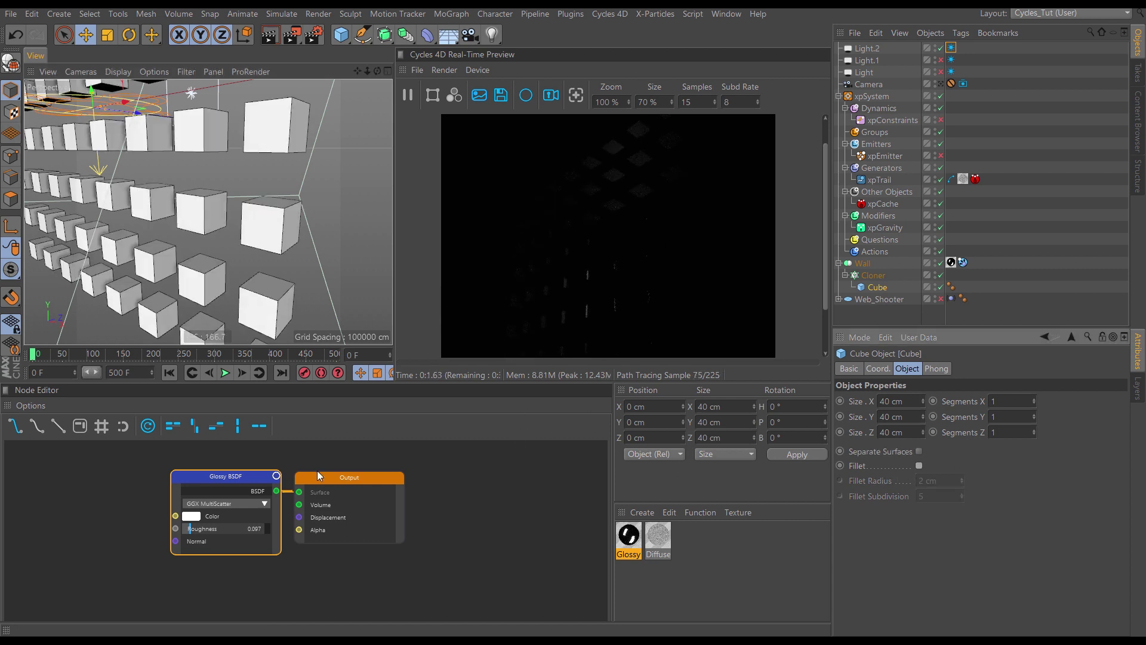
Spread the Glossy BSDF and Output nodes apart to free space before the Glossy BSDF node
{"action": "left_click_drag", "start_coordinate": [241, 455], "coordinate": [353, 539]}
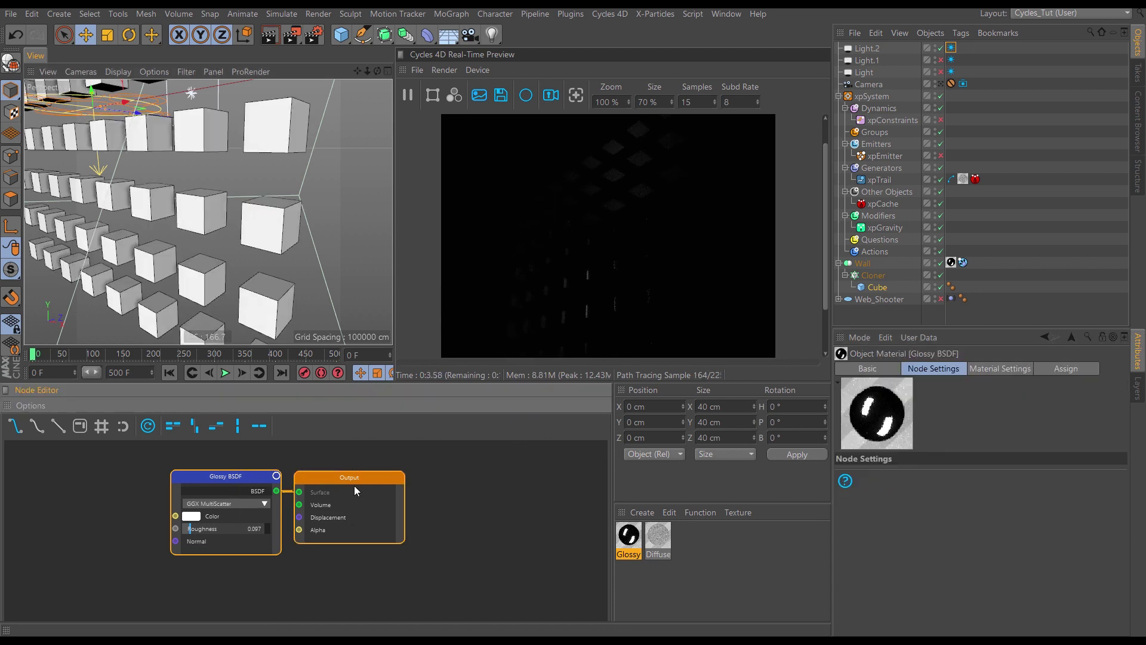
{"action": "left_click_drag", "start_coordinate": [363, 482], "coordinate": [490, 470]}
{"action": "left_click", "coordinate": [469, 547]}
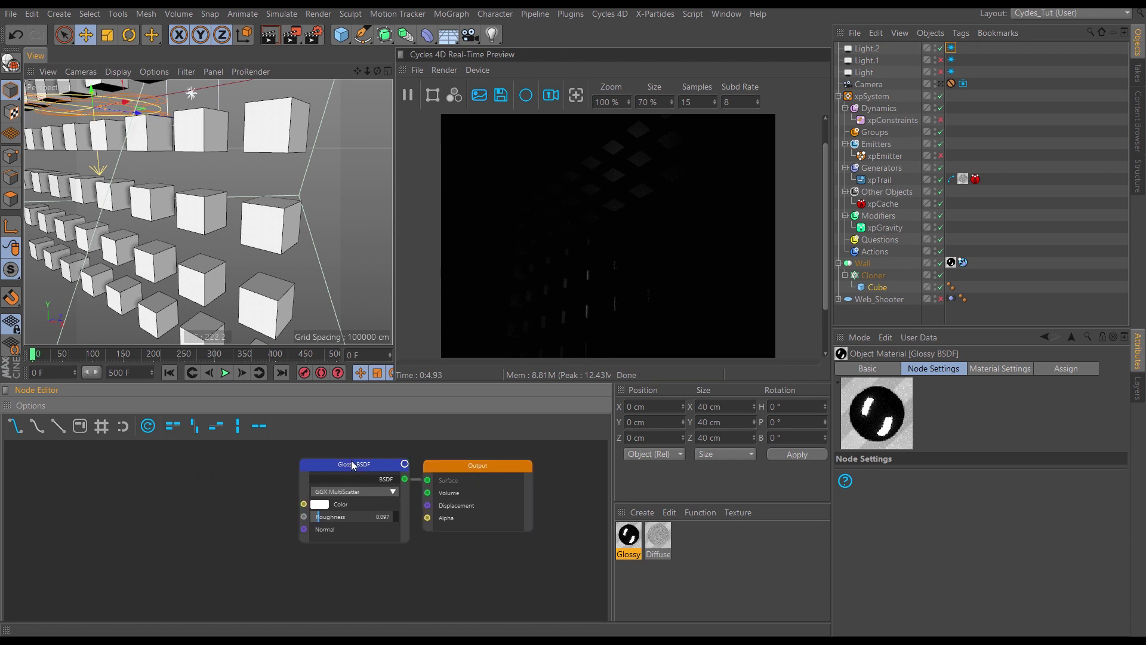
{"action": "left_click_drag", "start_coordinate": [350, 460], "coordinate": [298, 454]}
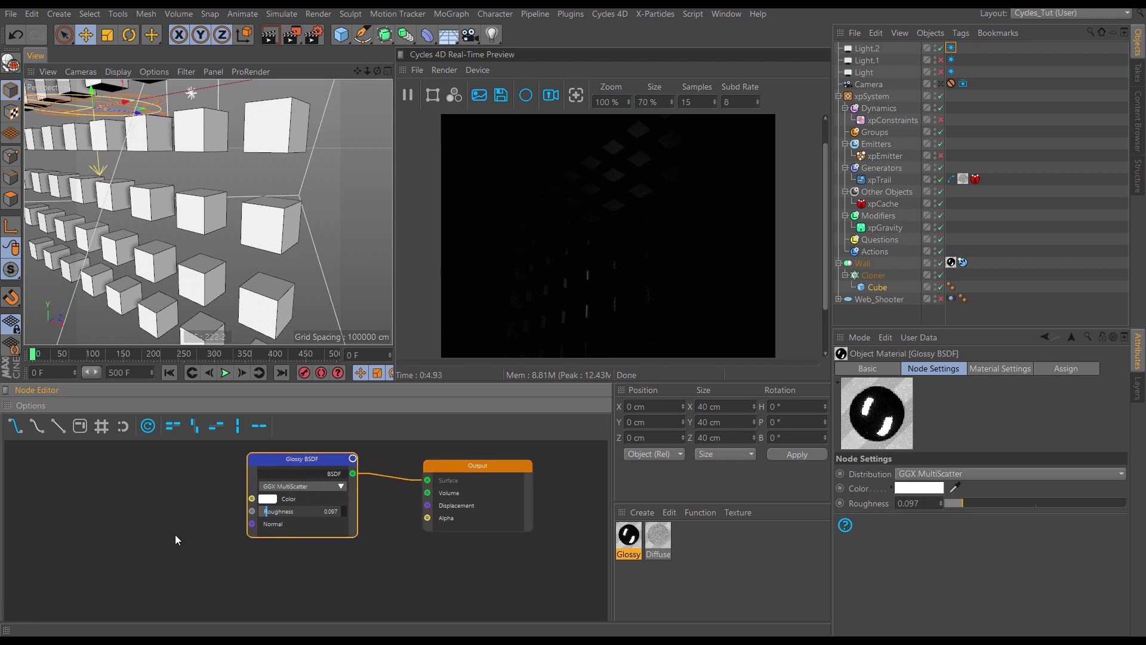
Add a Bevel input node to the glossy material and connect it to the Glossy BSDF's Normal input
{"action": "right_click", "coordinate": [135, 522]}
{"action": "mouse_move", "coordinate": [137, 524]}
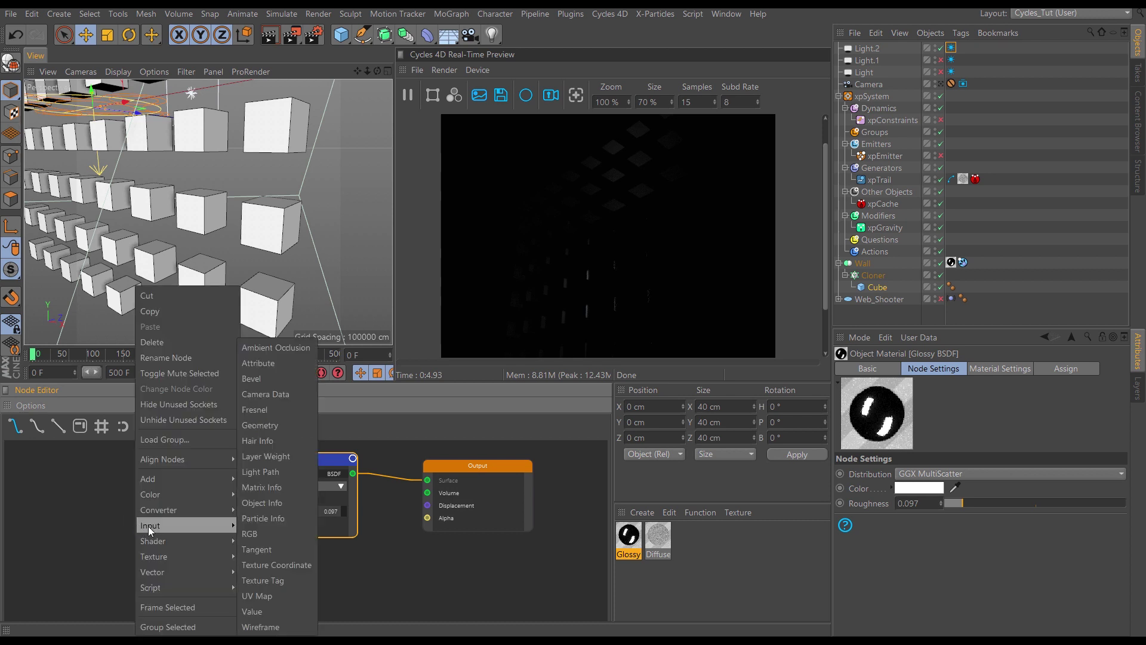
{"action": "left_click", "coordinate": [252, 378]}
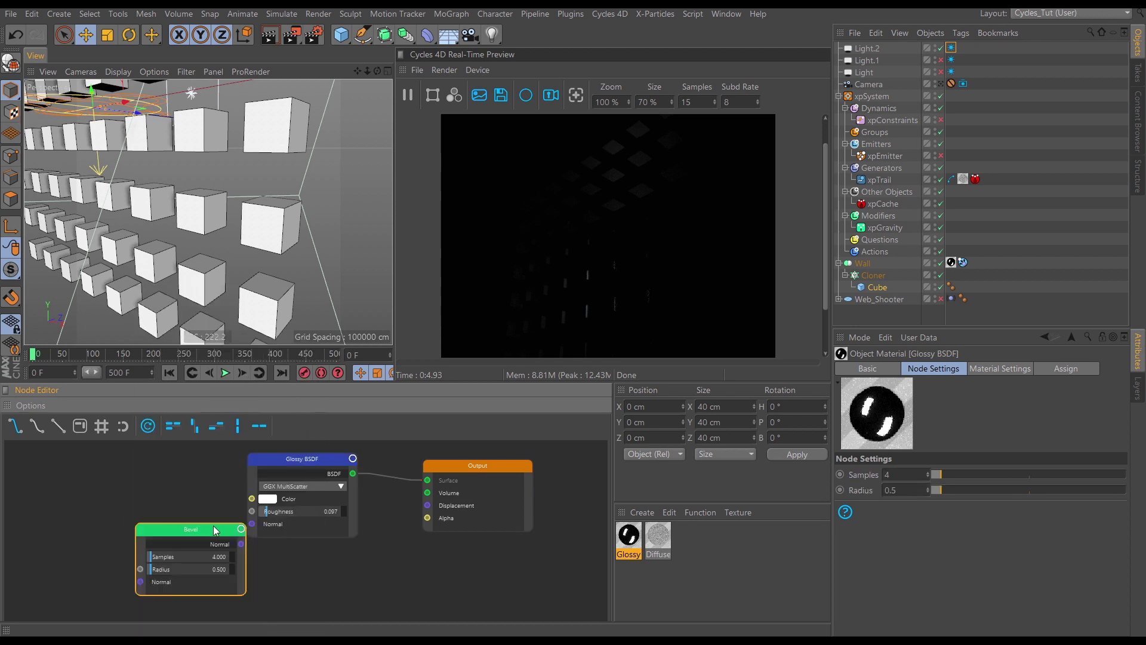
{"action": "left_click_drag", "start_coordinate": [200, 543], "coordinate": [251, 525]}
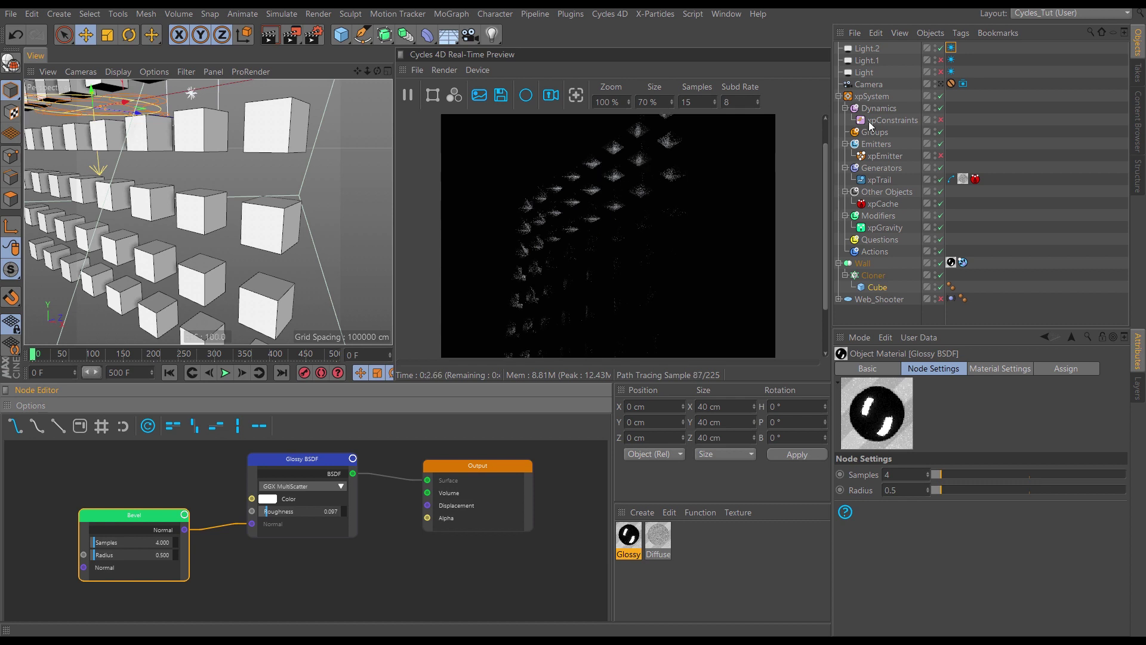
Enable the other two area lights and set the Bevel node's Radius to 0.05
{"action": "left_click", "coordinate": [941, 60]}
{"action": "left_click", "coordinate": [940, 72]}
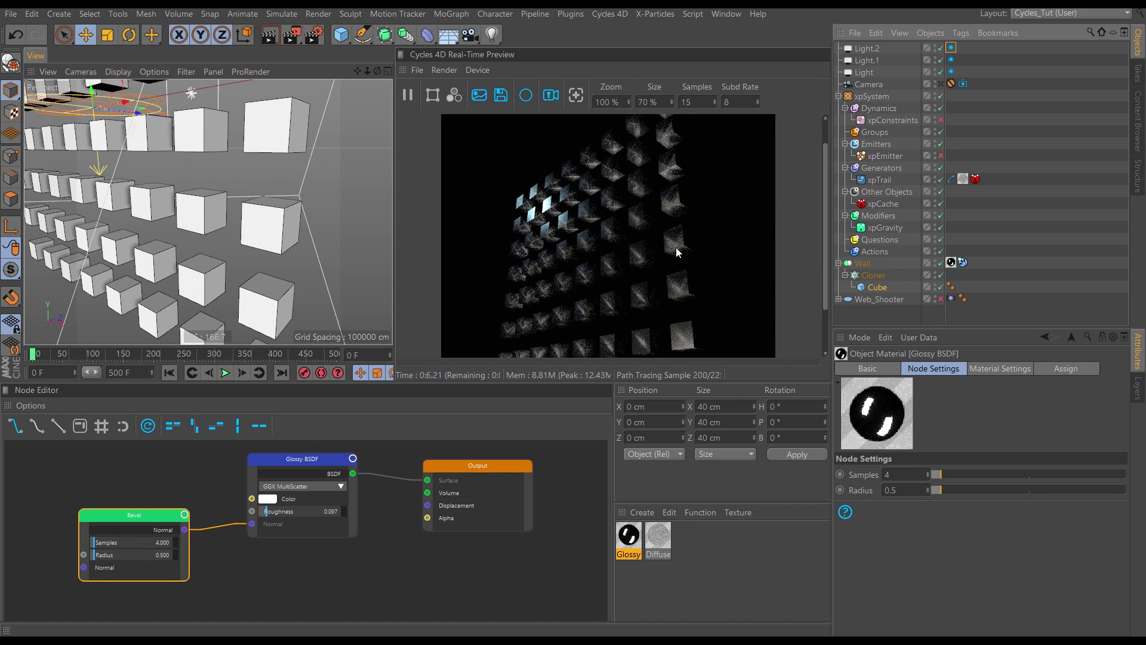
{"action": "left_click", "coordinate": [890, 490]}
{"action": "type", "text": "."}
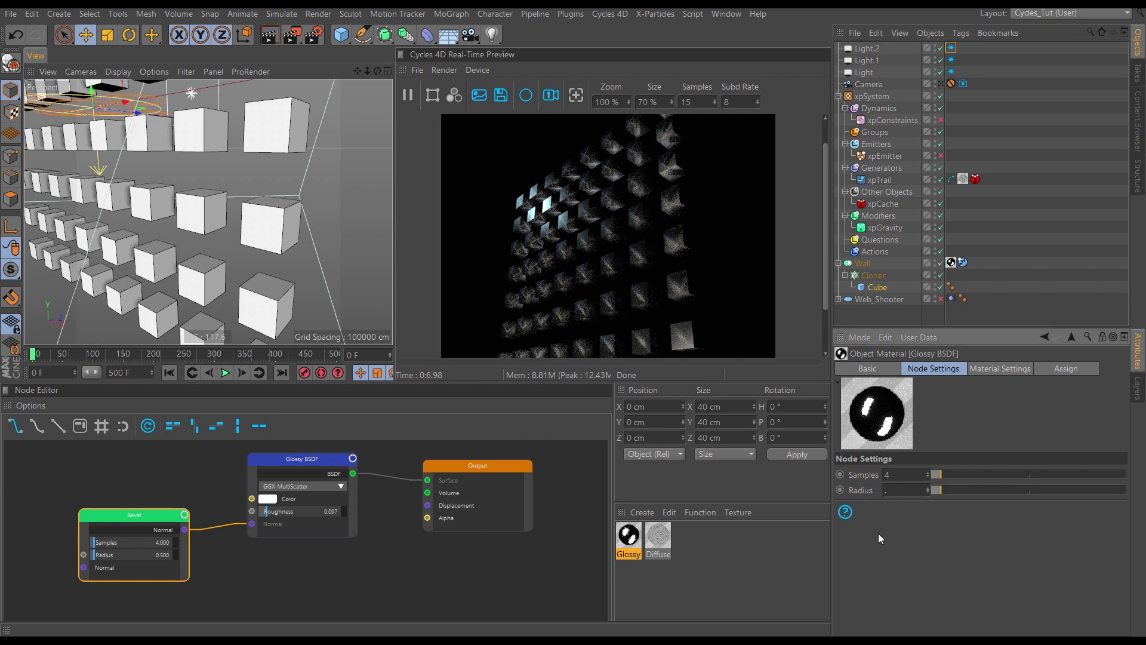
{"action": "type", "text": "05"}
{"action": "key", "text": "Return"}
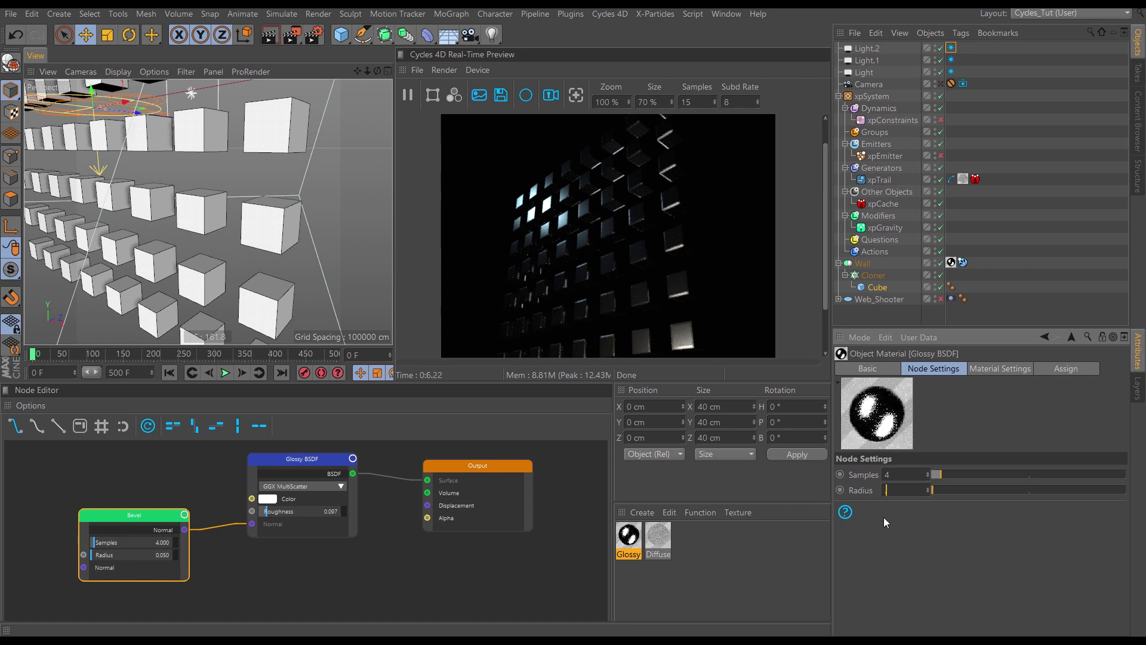
Try a Bevel Radius of 0.3 and settle on 0.03
{"action": "type", "text": "0.3"}
{"action": "key", "text": "Return"}
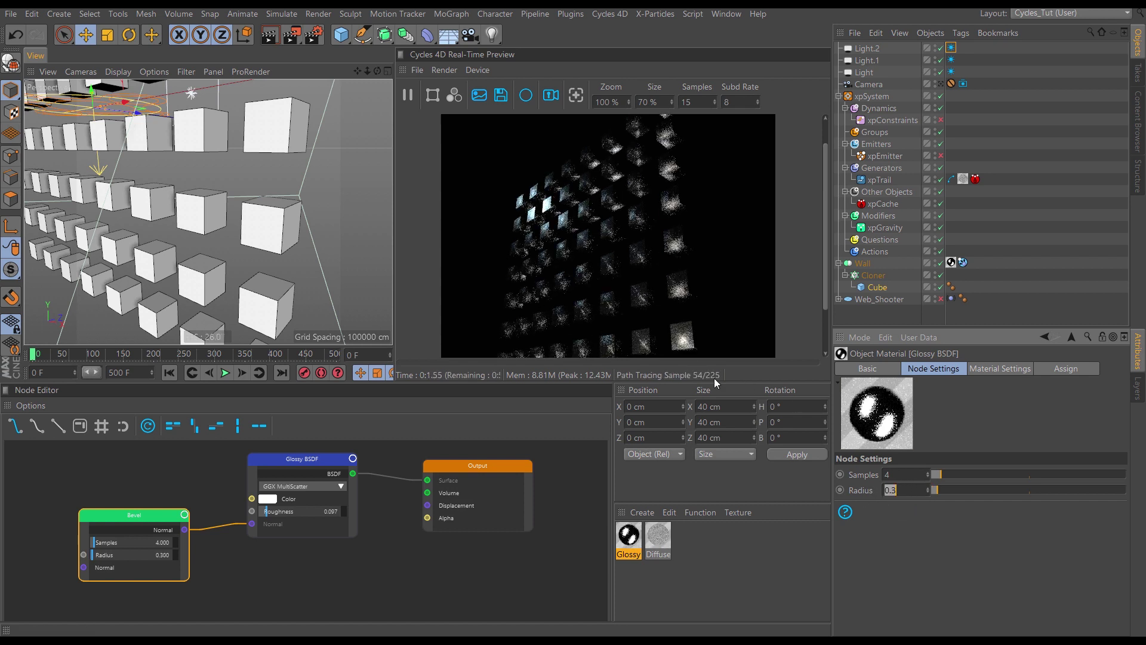
{"action": "type", "text": ".03"}
{"action": "key", "text": "Return"}
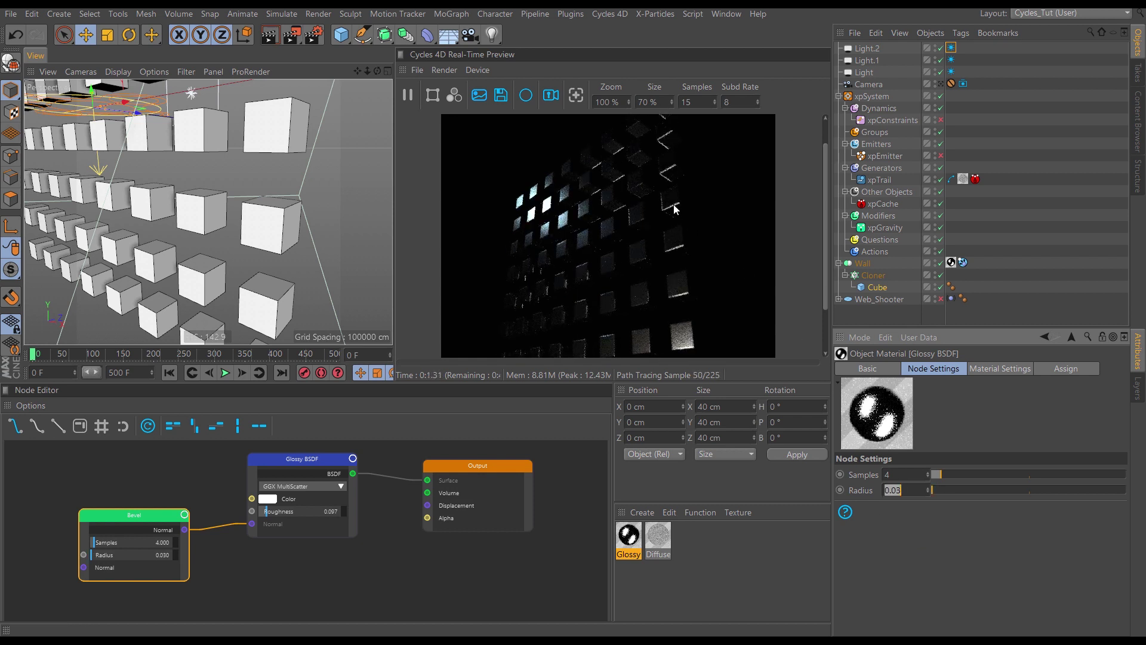
Disable the other two area lights and set the Real-Time Preview Samples to 20
{"action": "left_click", "coordinate": [941, 60]}
{"action": "left_click", "coordinate": [941, 72]}
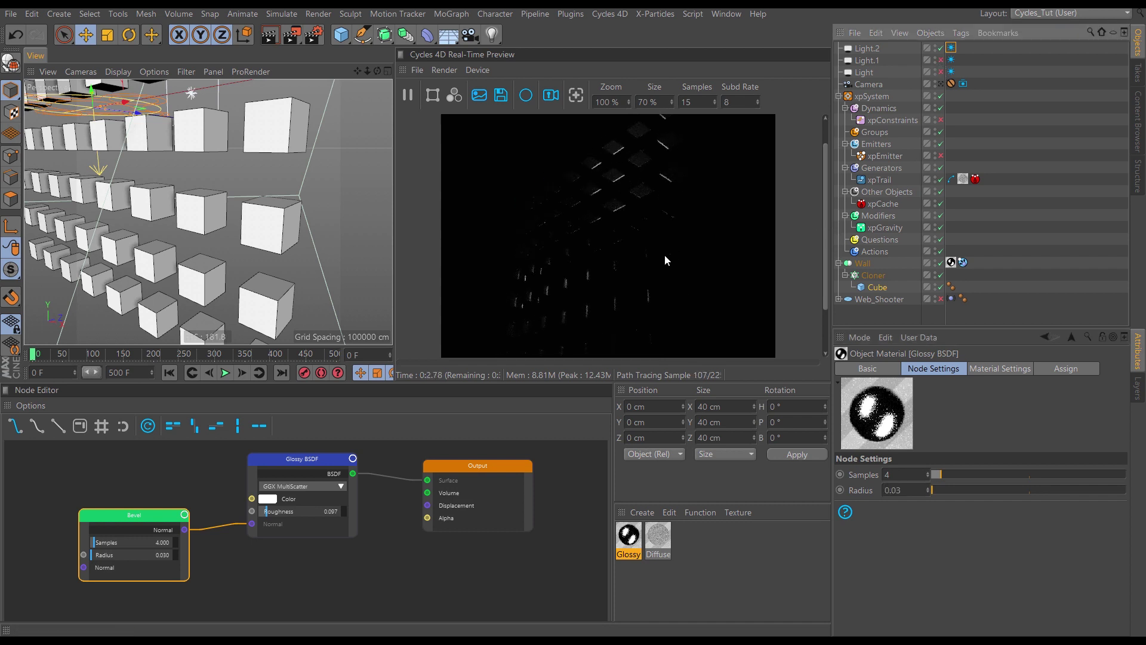
{"action": "left_click_drag", "start_coordinate": [709, 105], "coordinate": [675, 114]}
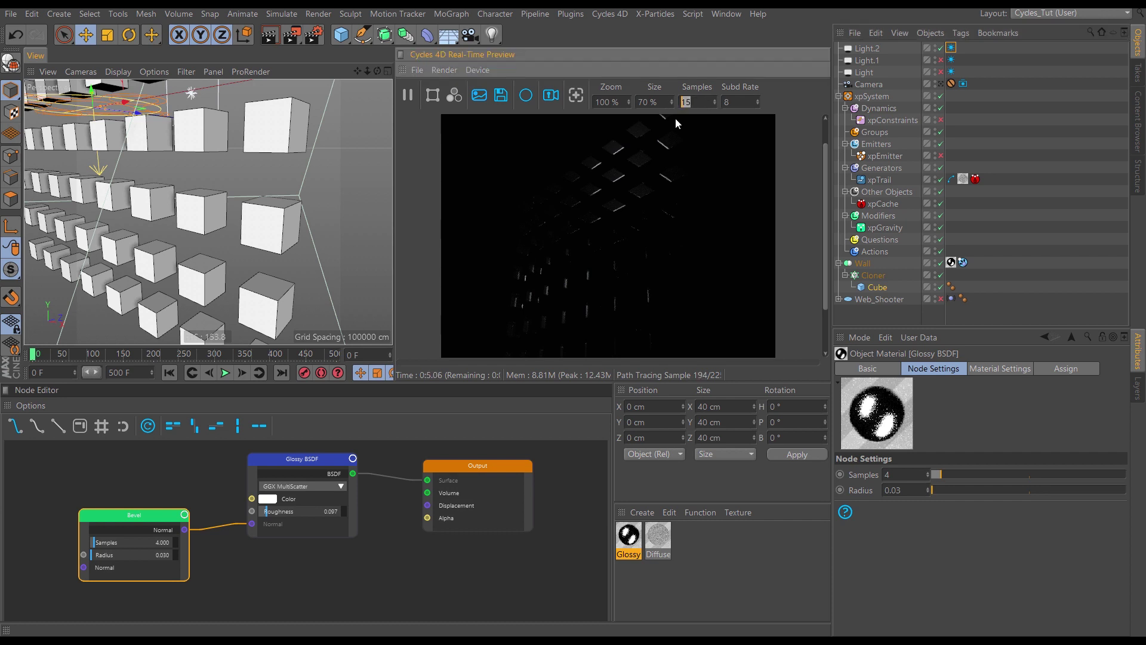
{"action": "type", "text": "20"}
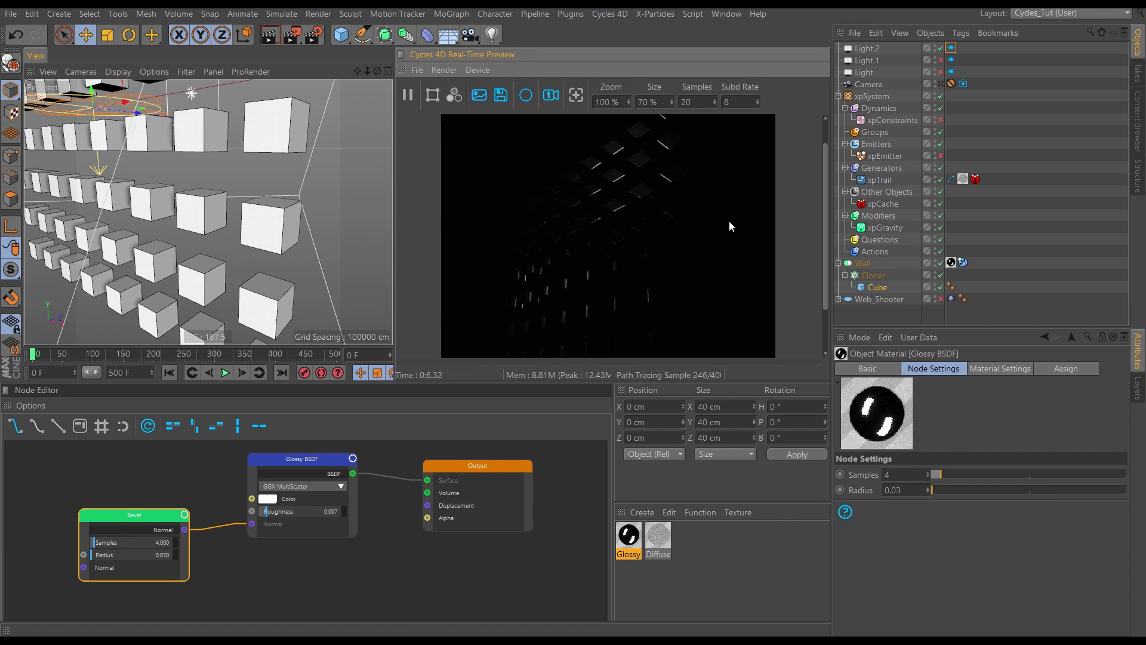
Enlarge the Node Editor to give the glossy material's nodes more room
{"action": "left_click", "coordinate": [308, 503]}
{"action": "left_click", "coordinate": [400, 582]}
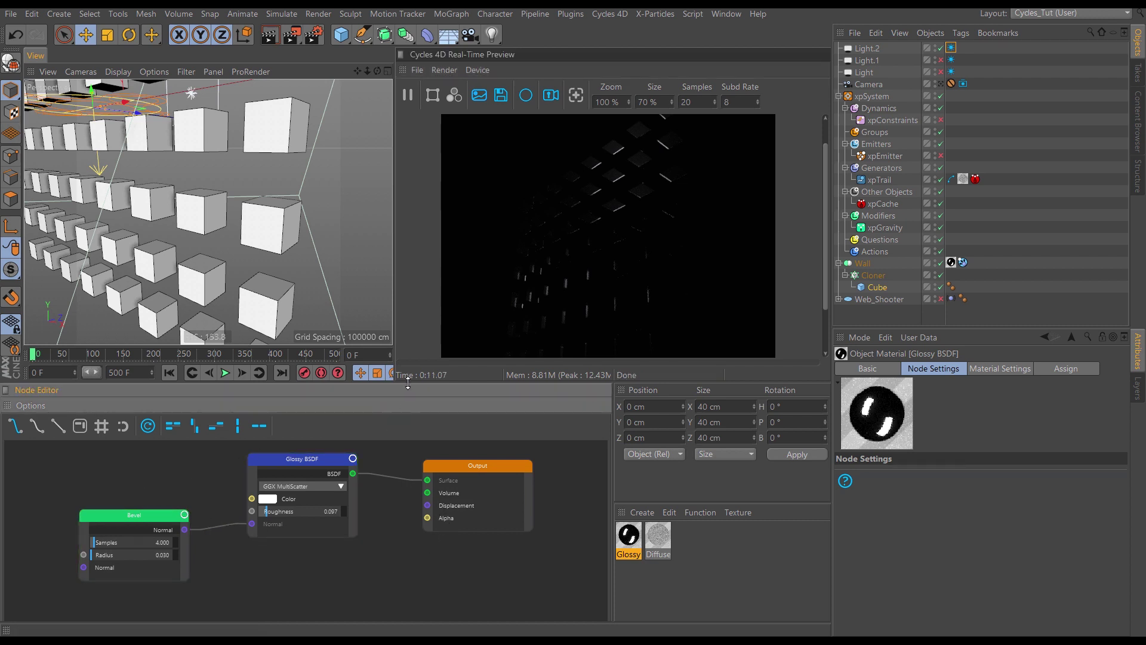
{"action": "left_click_drag", "start_coordinate": [407, 384], "coordinate": [415, 241]}
{"action": "middle_click_drag", "start_coordinate": [325, 452], "coordinate": [297, 486]}
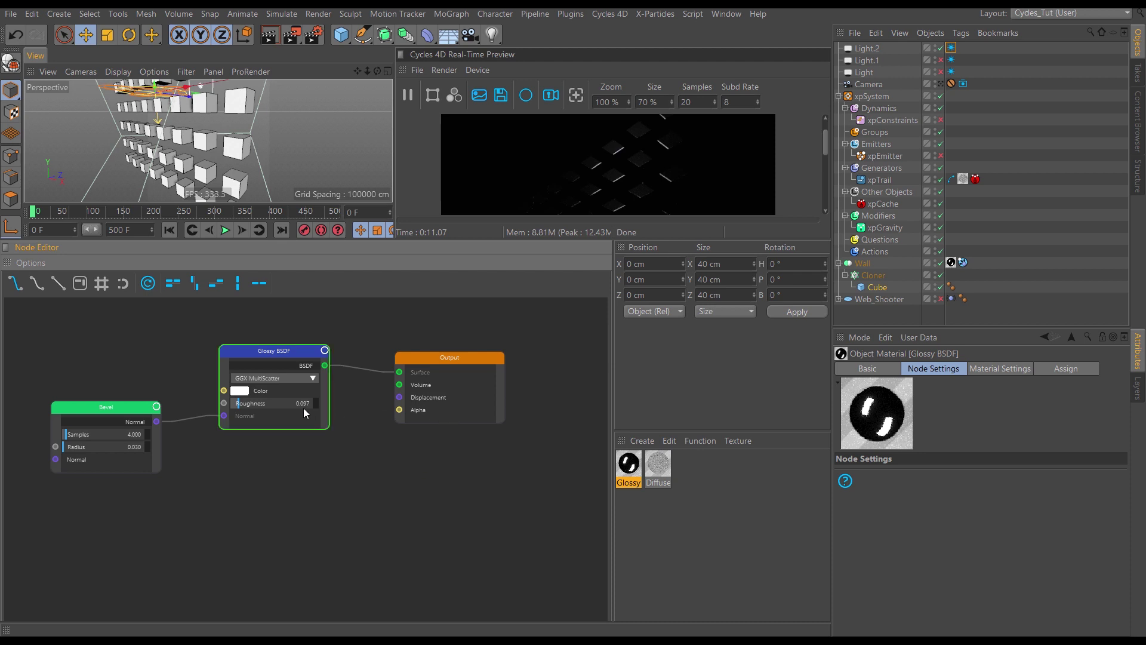
Frame the Glossy BSDF node up close and fit the whole node network in the Node Editor
{"action": "scroll", "coordinate": [353, 441], "scroll_direction": "down", "scroll_amount": 3}
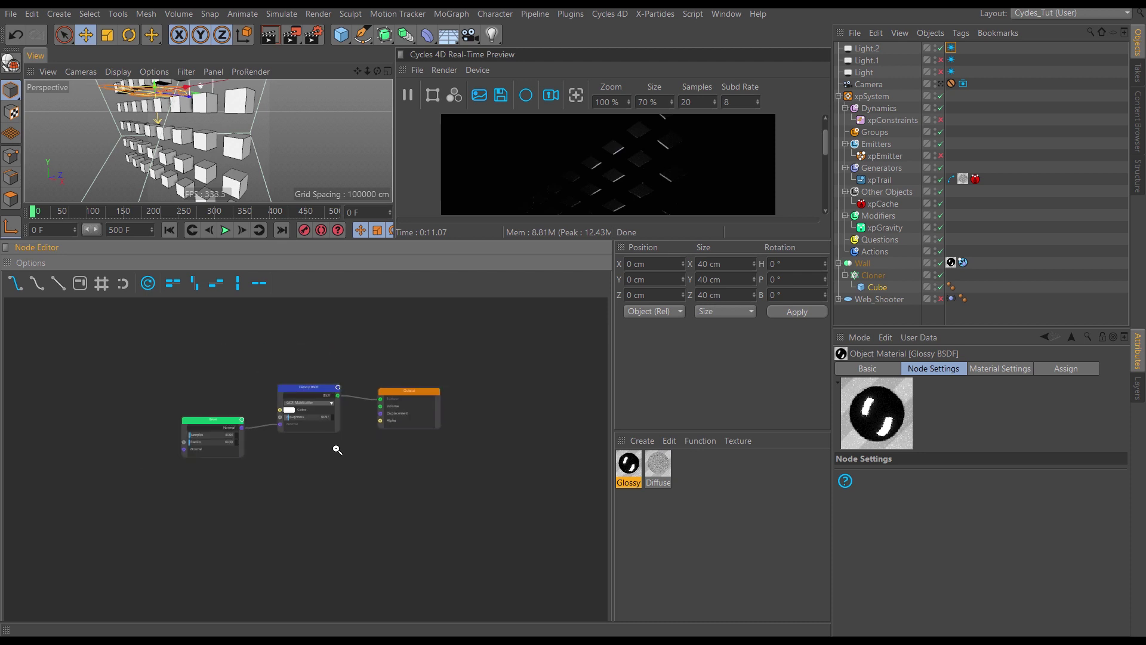
{"action": "left_click", "coordinate": [340, 419]}
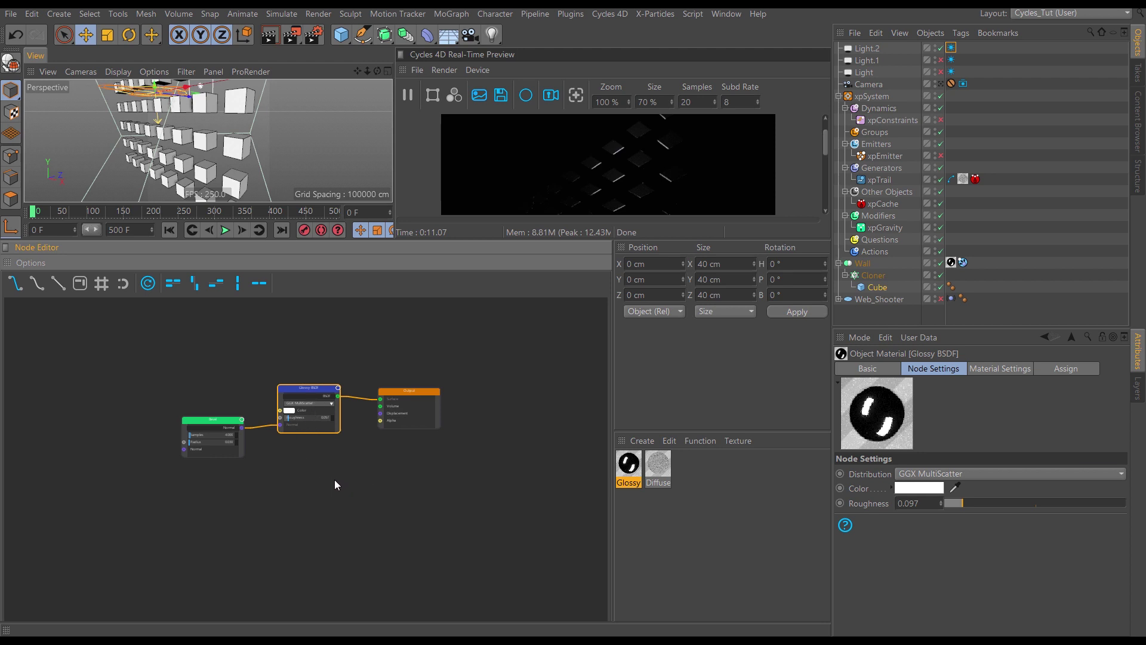
{"action": "key", "text": "s"}
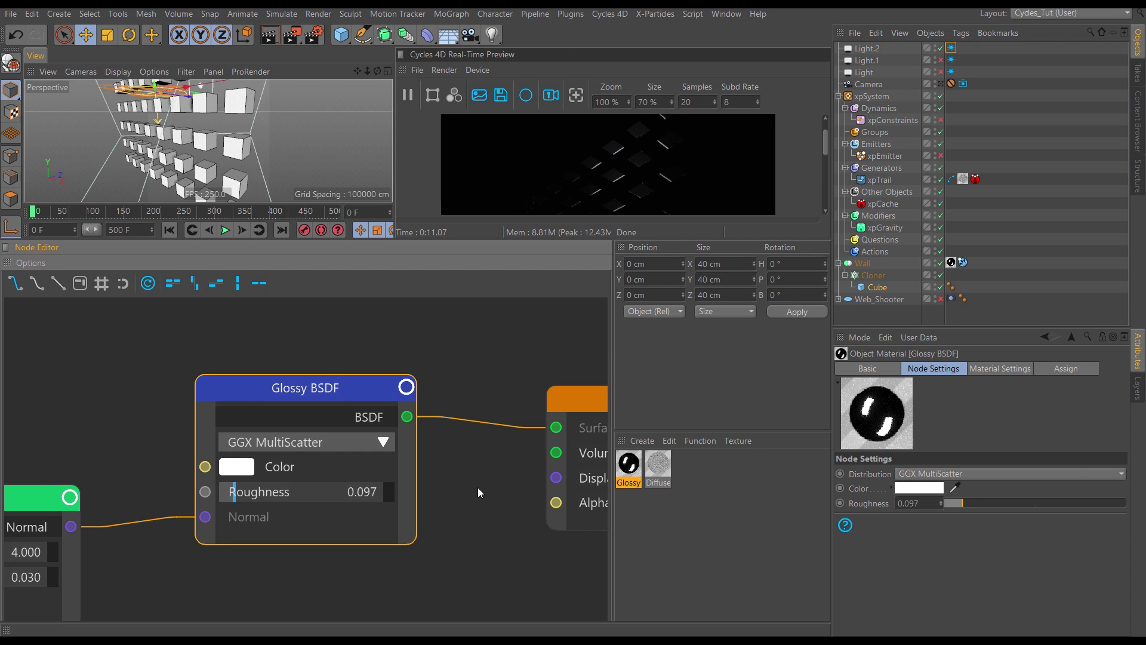
{"action": "key", "text": "h"}
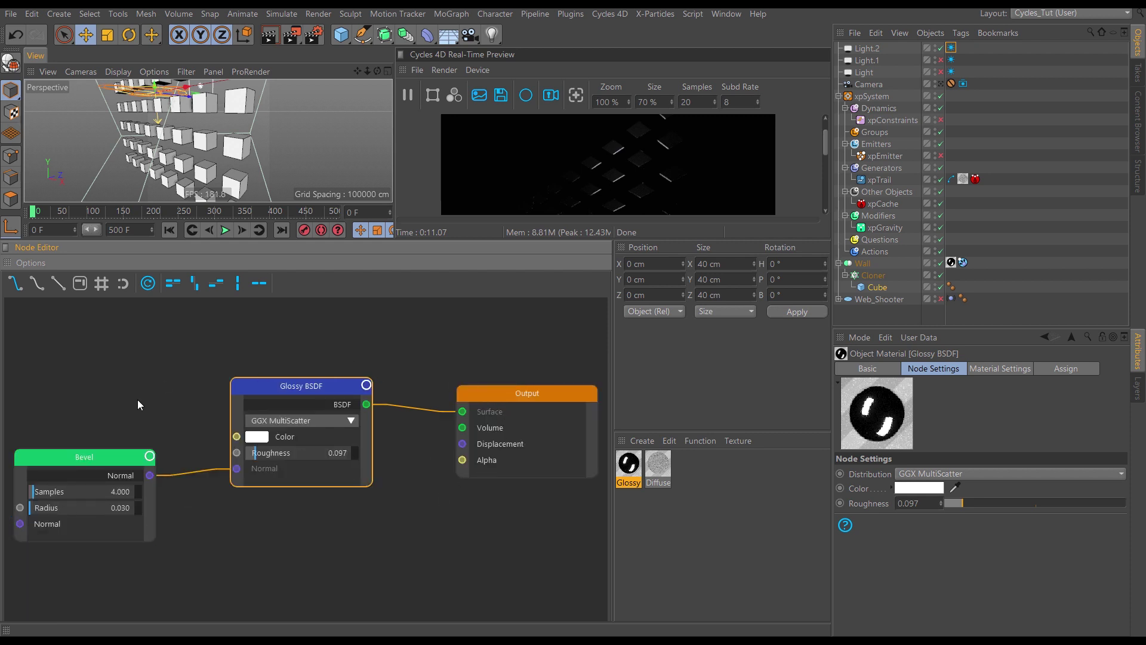
Move the Output node slightly closer to the Glossy BSDF node
{"action": "left_click", "coordinate": [319, 533]}
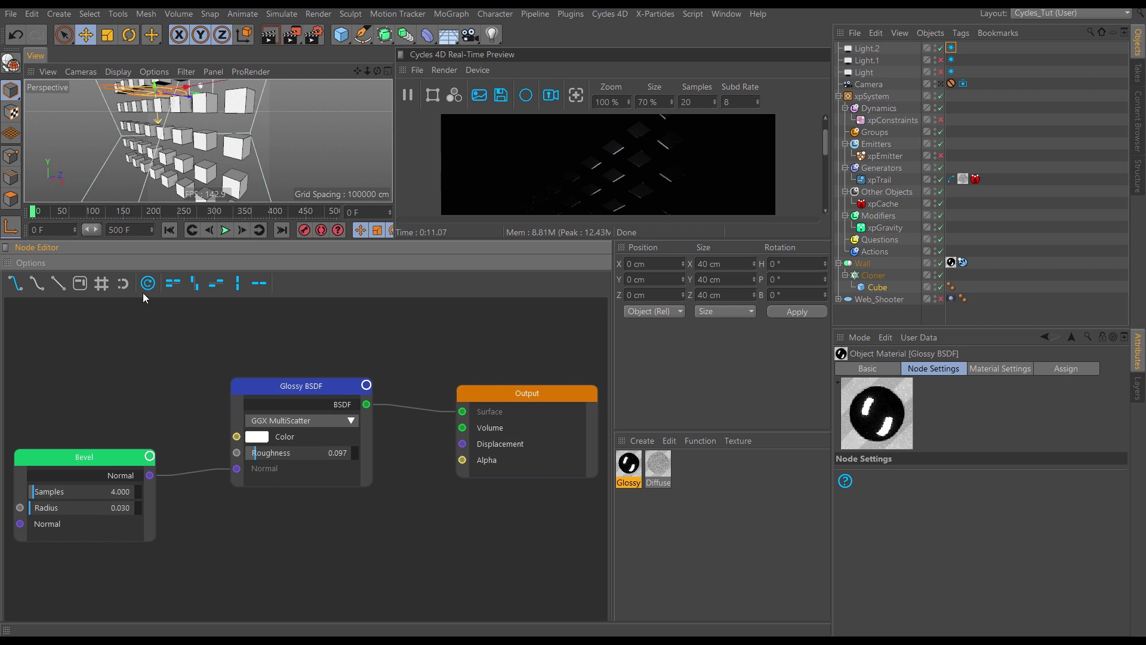
{"action": "left_click", "coordinate": [101, 283]}
{"action": "left_click", "coordinate": [123, 283]}
{"action": "mouse_move", "coordinate": [496, 386]}
{"action": "left_mouse_down"}
{"action": "mouse_move", "coordinate": [468, 364]}
{"action": "mouse_move", "coordinate": [464, 342]}
{"action": "mouse_move", "coordinate": [486, 341]}
{"action": "mouse_move", "coordinate": [503, 391]}
{"action": "mouse_move", "coordinate": [480, 396]}
{"action": "left_mouse_up"}
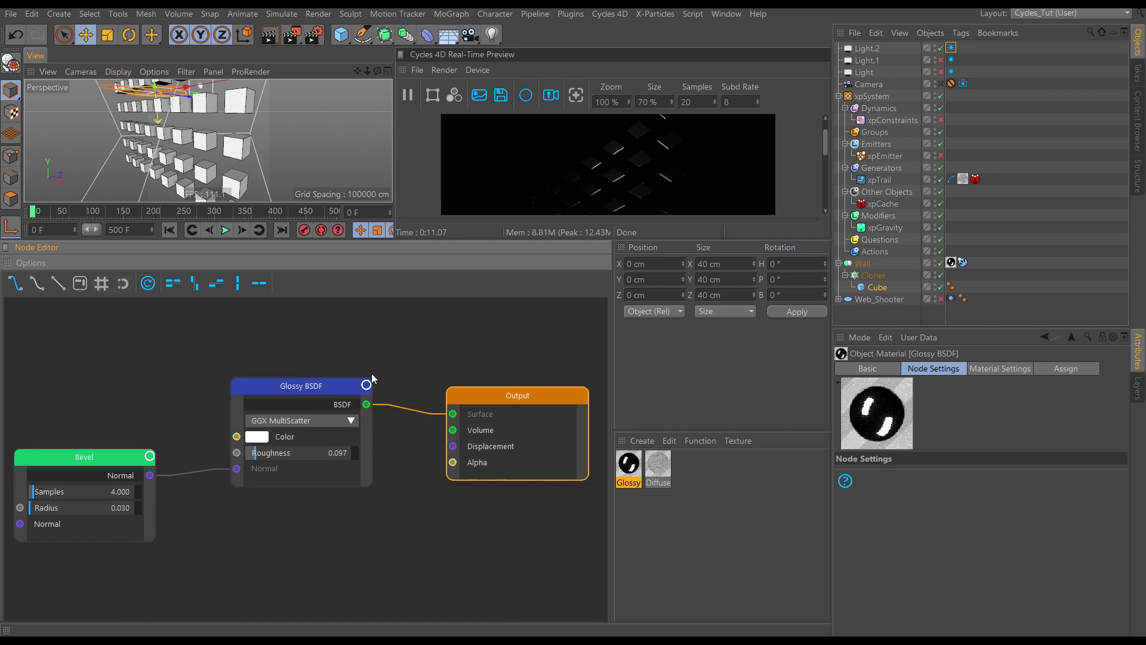
Reduce the Node Editor's height to give the viewport and render preview more space
{"action": "scroll", "coordinate": [394, 358], "scroll_direction": "down", "scroll_amount": 2}
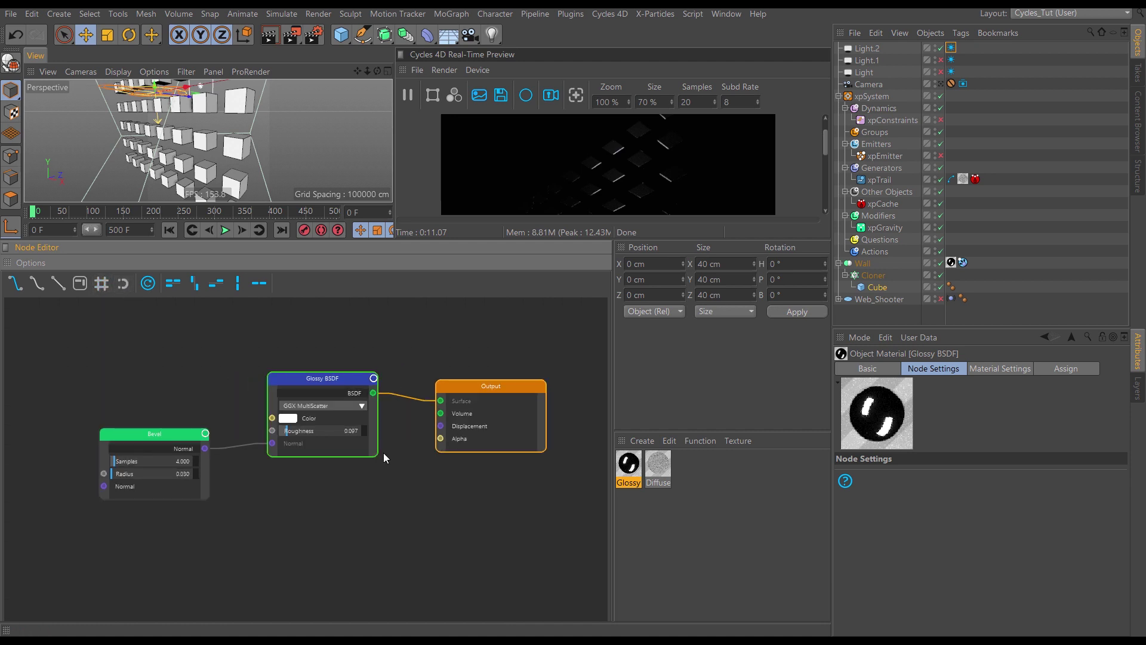
{"action": "middle_click_drag", "start_coordinate": [354, 500], "coordinate": [323, 499]}
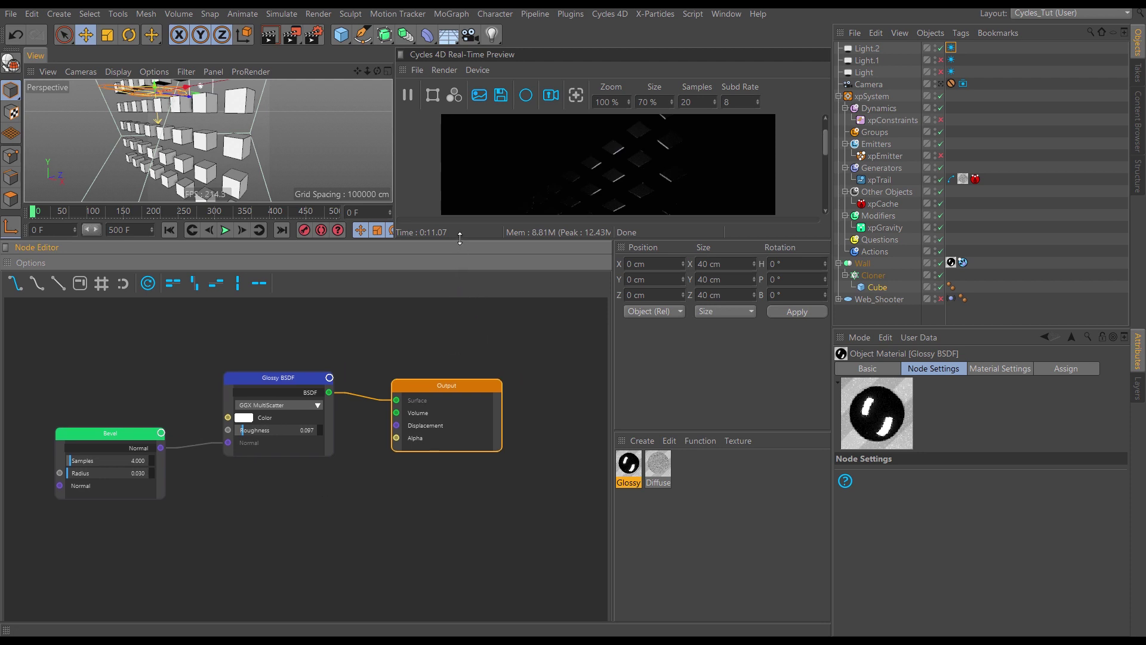
{"action": "left_click_drag", "start_coordinate": [455, 240], "coordinate": [438, 416]}
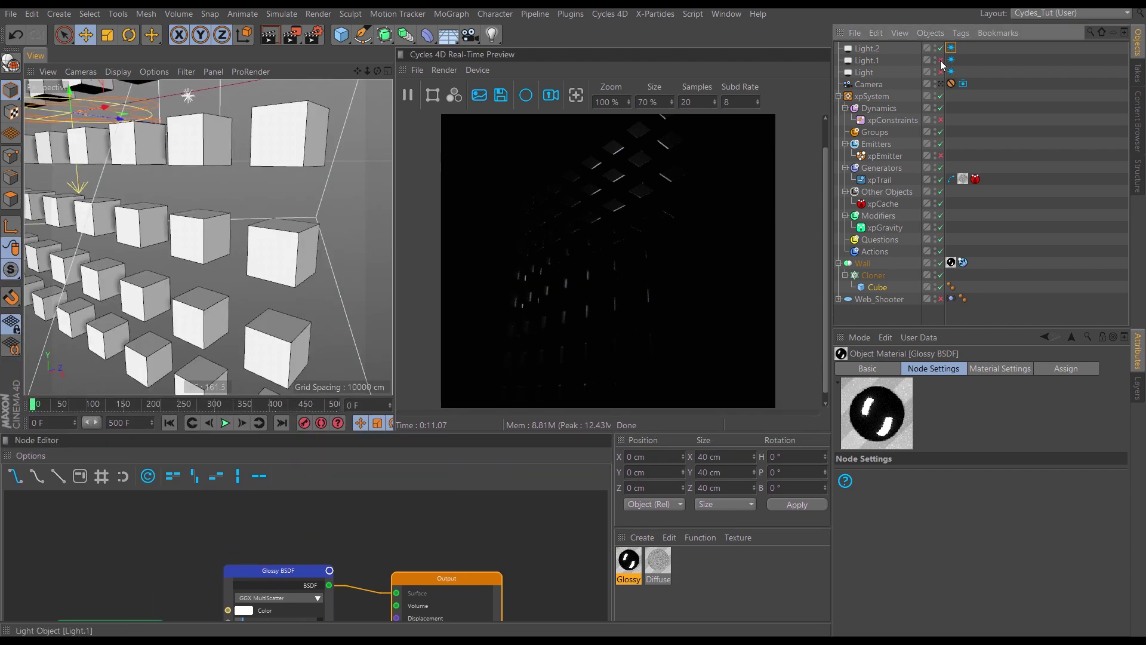
Go to frame 341 of the simulation, let the real-time preview render it, and pause the preview
{"action": "left_click", "coordinate": [239, 404]}
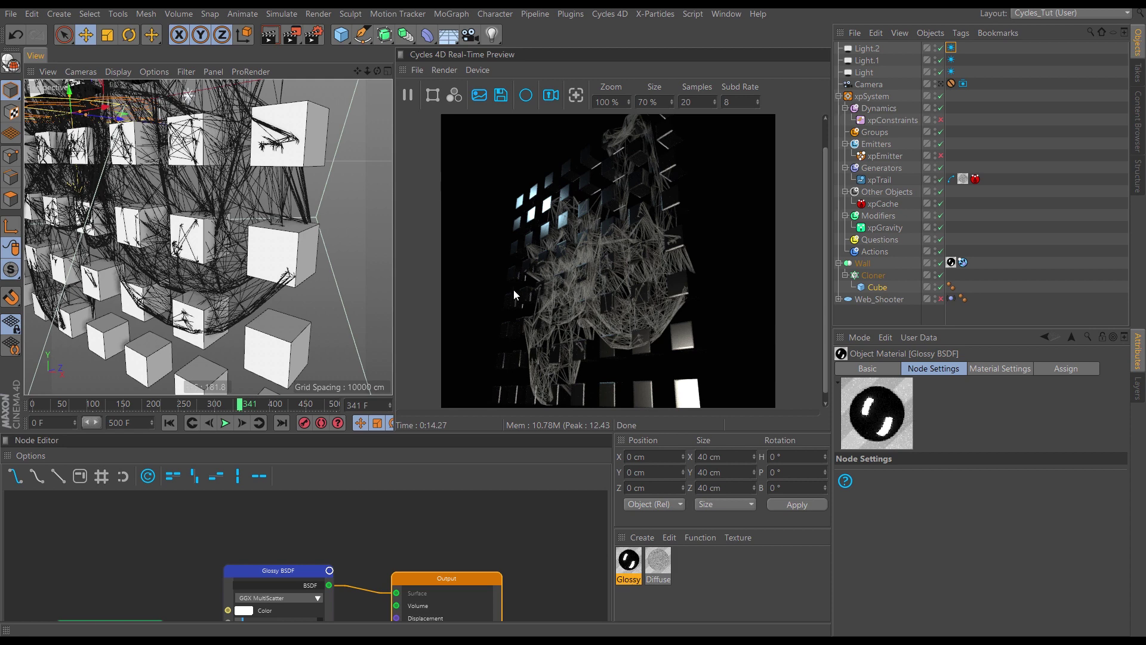
{"action": "left_click", "coordinate": [409, 95]}
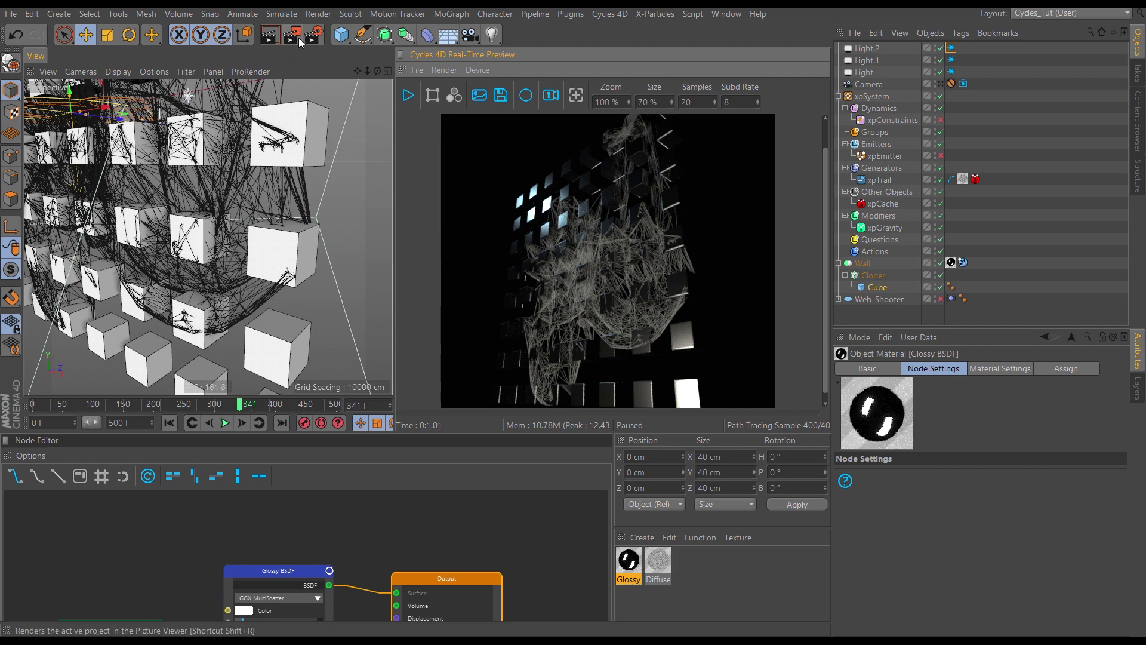
Open the Cycles 4D render settings and collapse the Render Nodes and Performance sections
{"action": "left_click", "coordinate": [314, 34]}
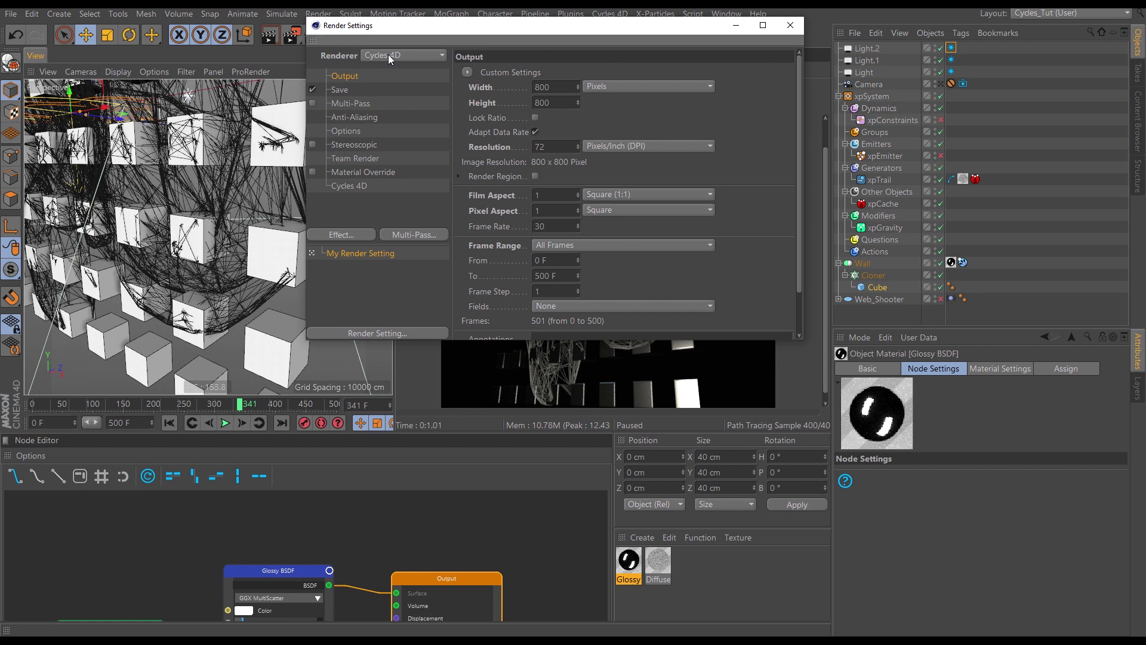
{"action": "left_click", "coordinate": [361, 187]}
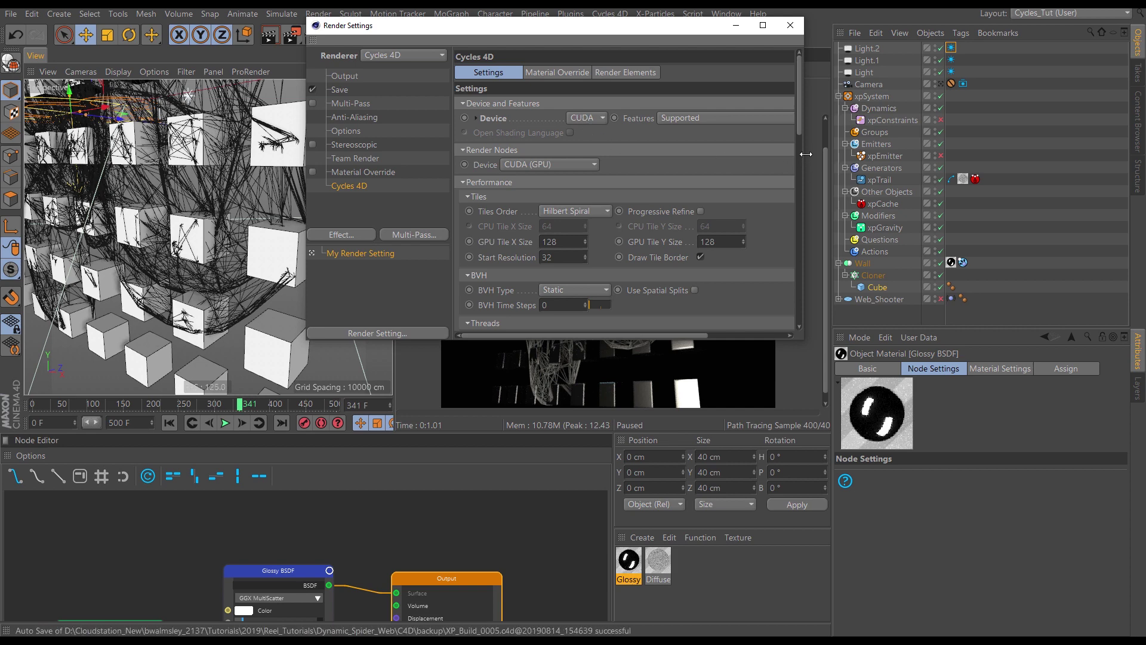
{"action": "mouse_move", "coordinate": [799, 130]}
{"action": "left_mouse_down"}
{"action": "mouse_move", "coordinate": [803, 182]}
{"action": "mouse_move", "coordinate": [796, 127]}
{"action": "left_mouse_up"}
{"action": "left_click", "coordinate": [464, 150]}
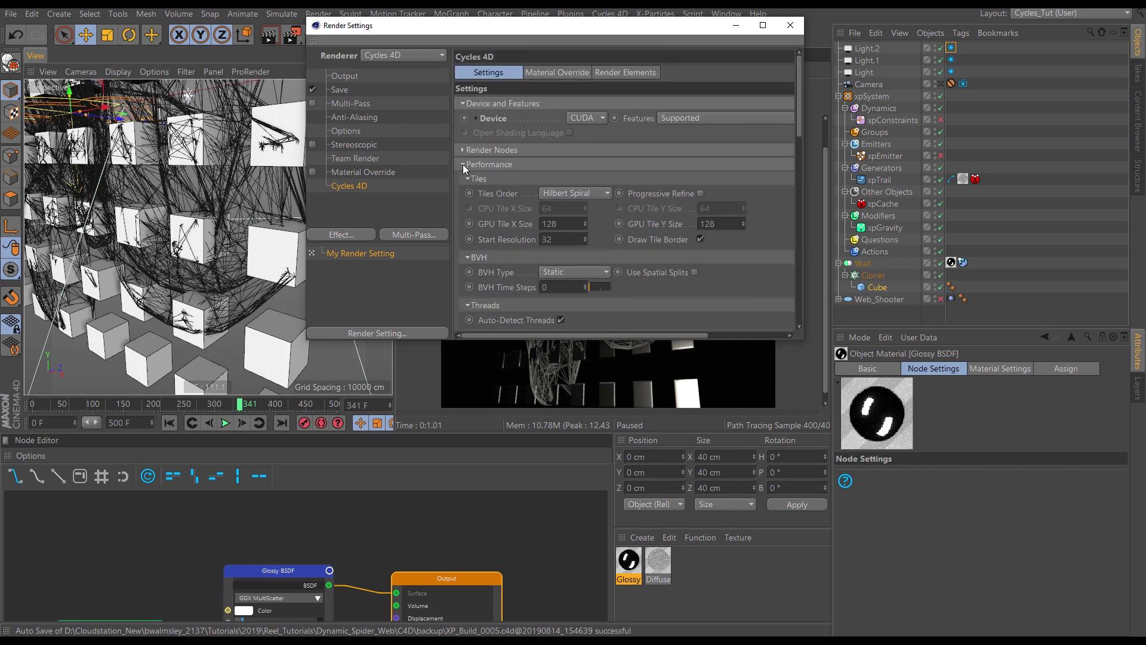
{"action": "left_click", "coordinate": [463, 164]}
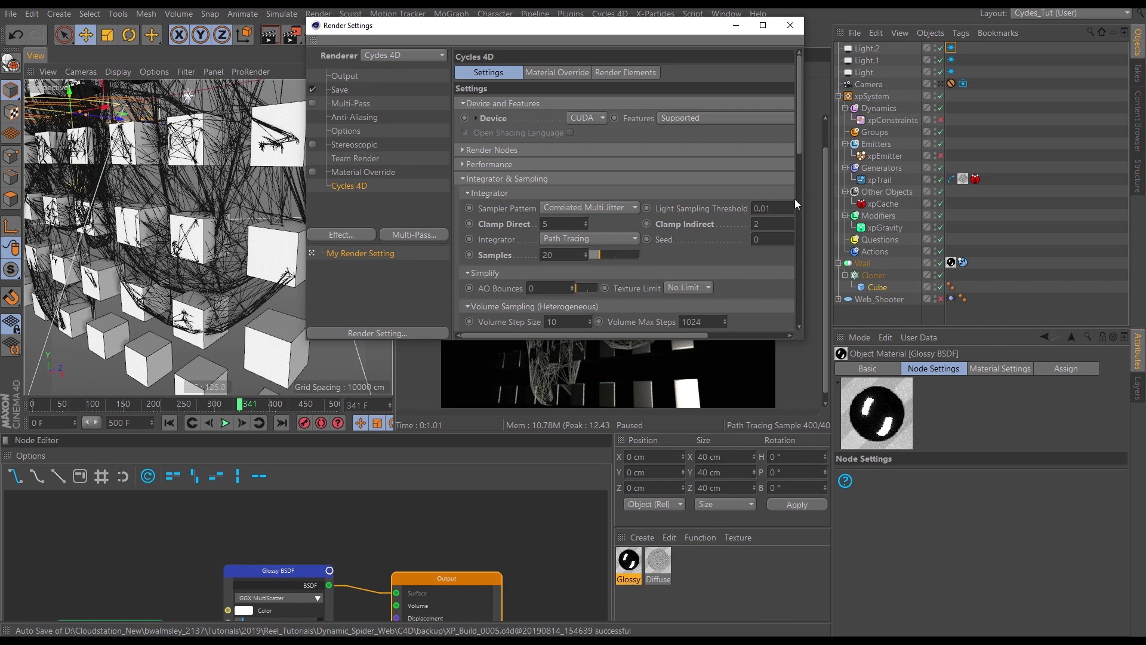
Set both Clamp Direct and Clamp Indirect to 0 and the render samples to 4
{"action": "double_click", "coordinate": [554, 224]}
{"action": "type", "text": "0"}
{"action": "key", "text": "Tab"}
{"action": "double_click", "coordinate": [562, 255]}
{"action": "type", "text": "5"}
{"action": "key", "text": "Return"}
{"action": "type", "text": "4"}
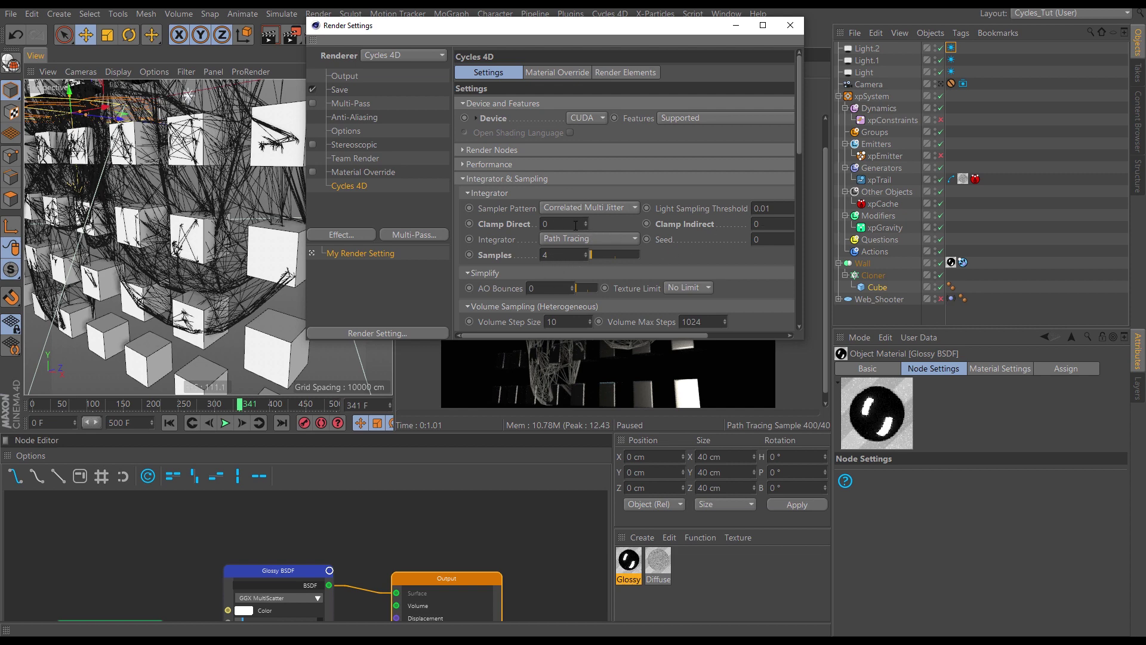
Collapse the remaining Cycles 4D sections from Integrator & Sampling down to Denoising
{"action": "left_click", "coordinate": [471, 181]}
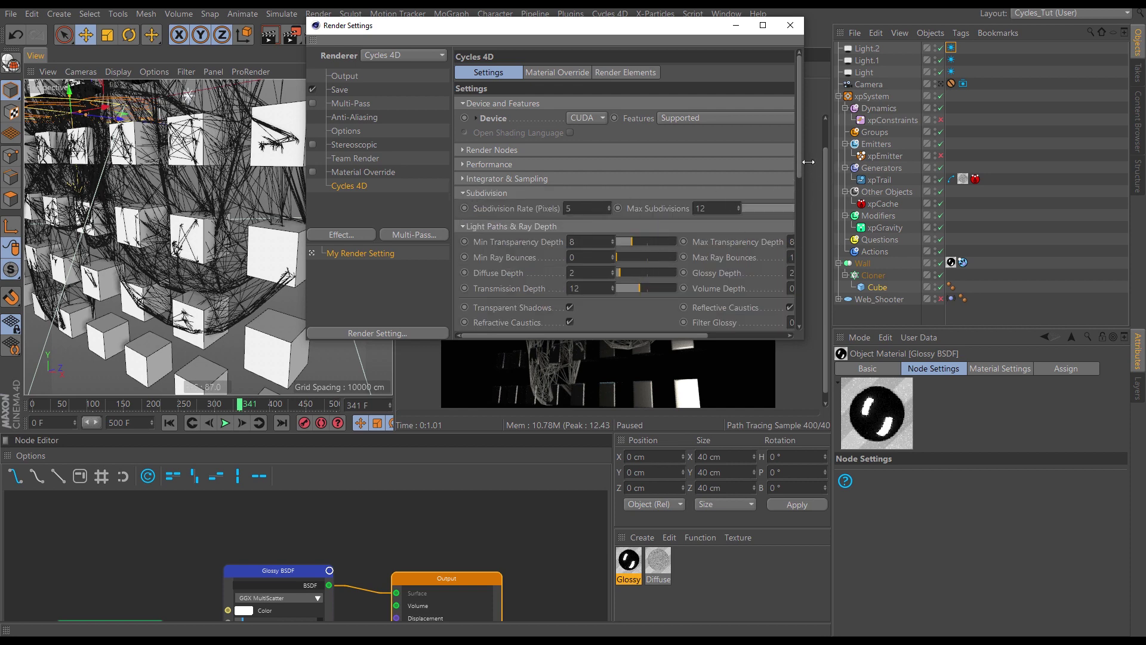
{"action": "left_click_drag", "start_coordinate": [802, 170], "coordinate": [771, 152]}
{"action": "left_click", "coordinate": [465, 226]}
{"action": "left_click", "coordinate": [463, 193]}
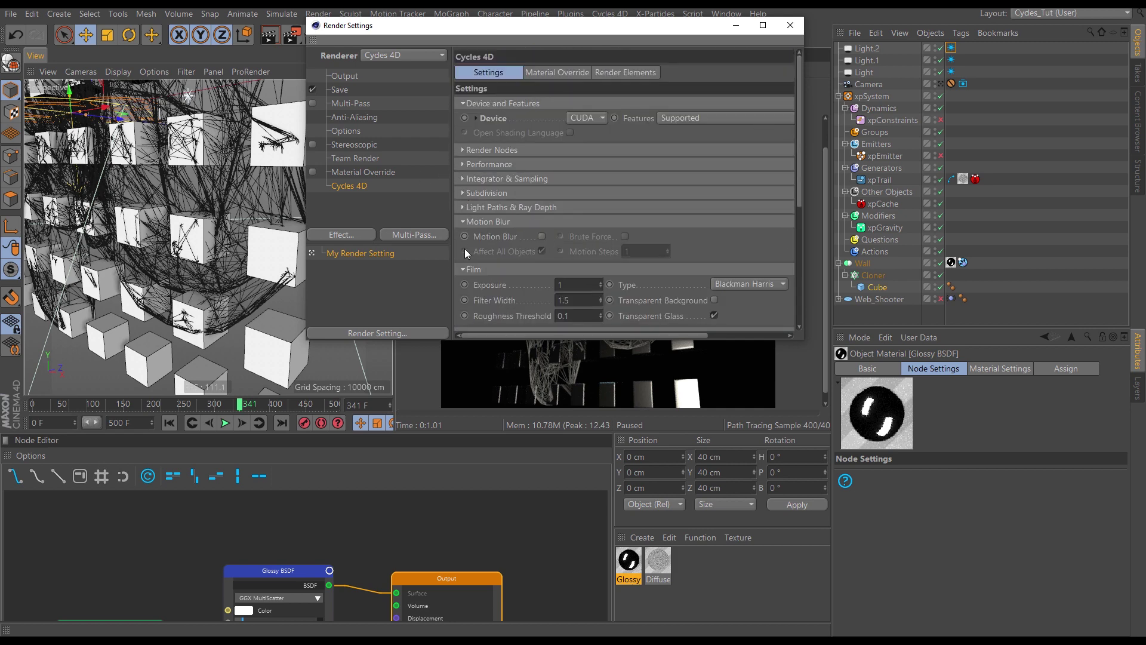
{"action": "left_click", "coordinate": [463, 222]}
{"action": "left_click", "coordinate": [463, 236]}
{"action": "left_click", "coordinate": [463, 251]}
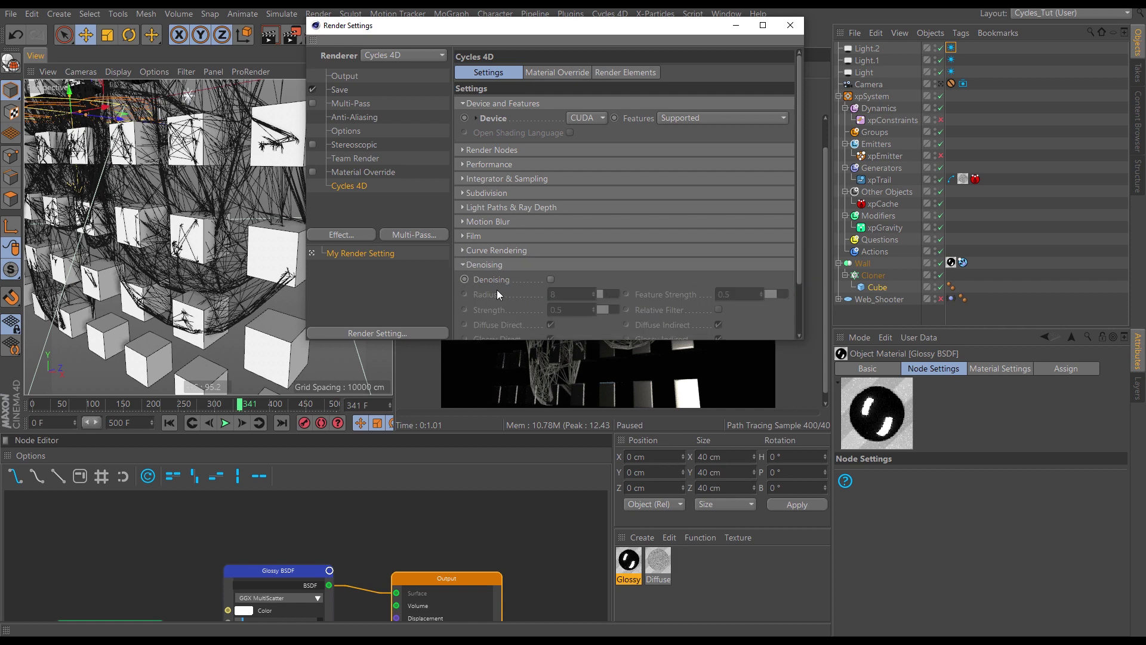
{"action": "left_click", "coordinate": [463, 265]}
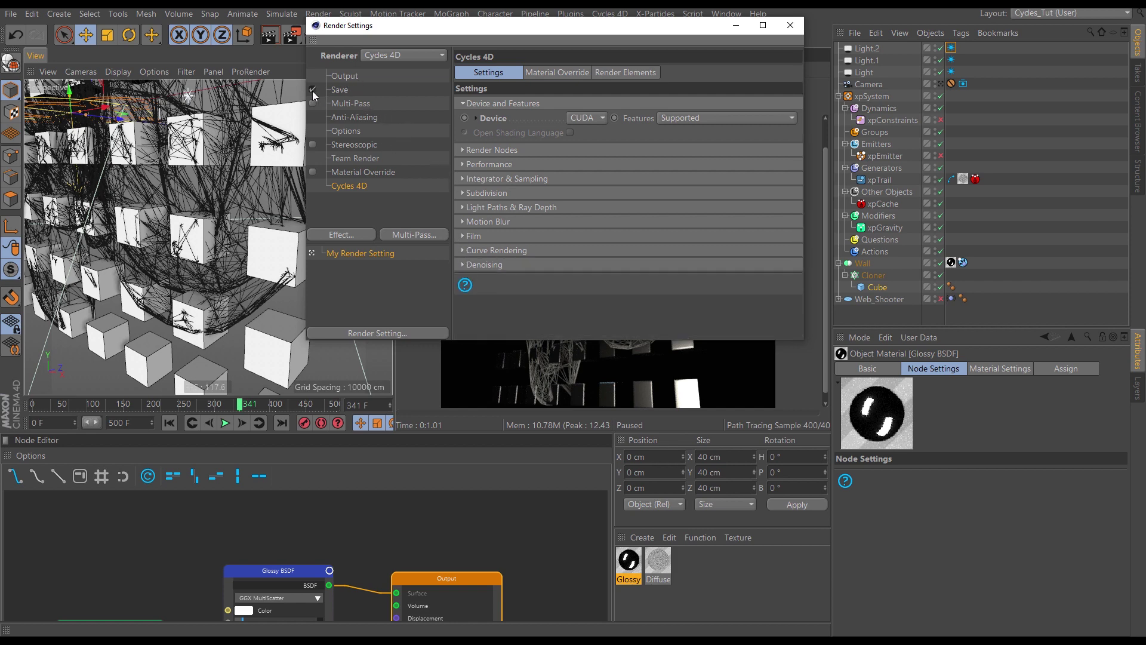
Turn off saving of the render output, set the frame range to Current Frame, and close the render settings
{"action": "left_click", "coordinate": [345, 76]}
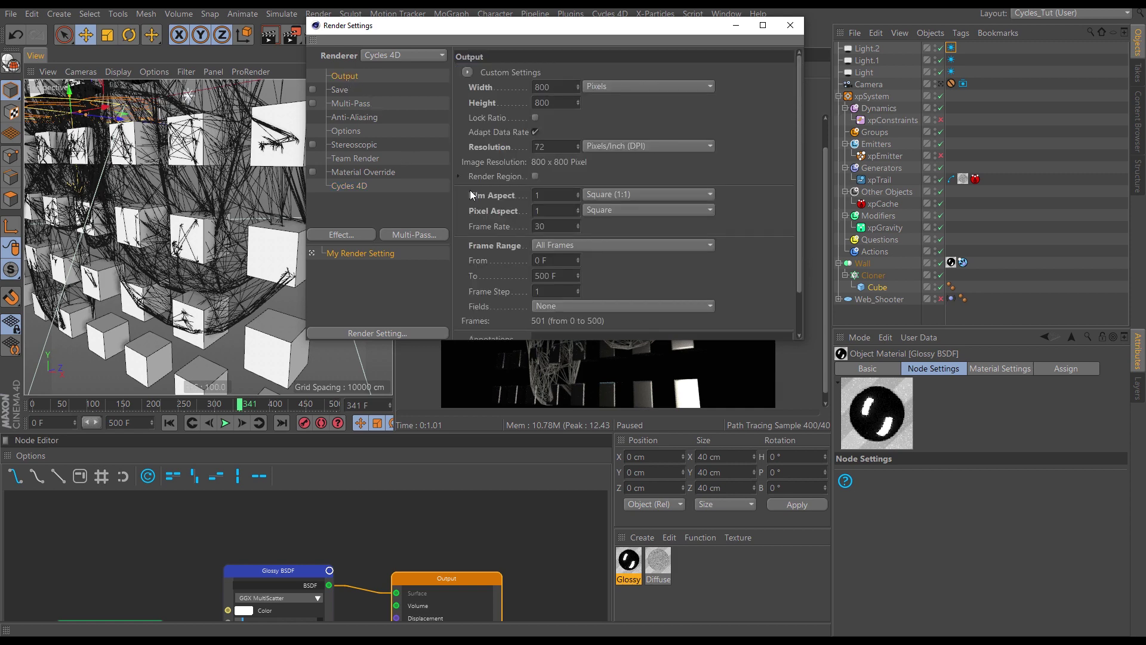
{"action": "left_click", "coordinate": [549, 246]}
{"action": "left_click", "coordinate": [565, 276]}
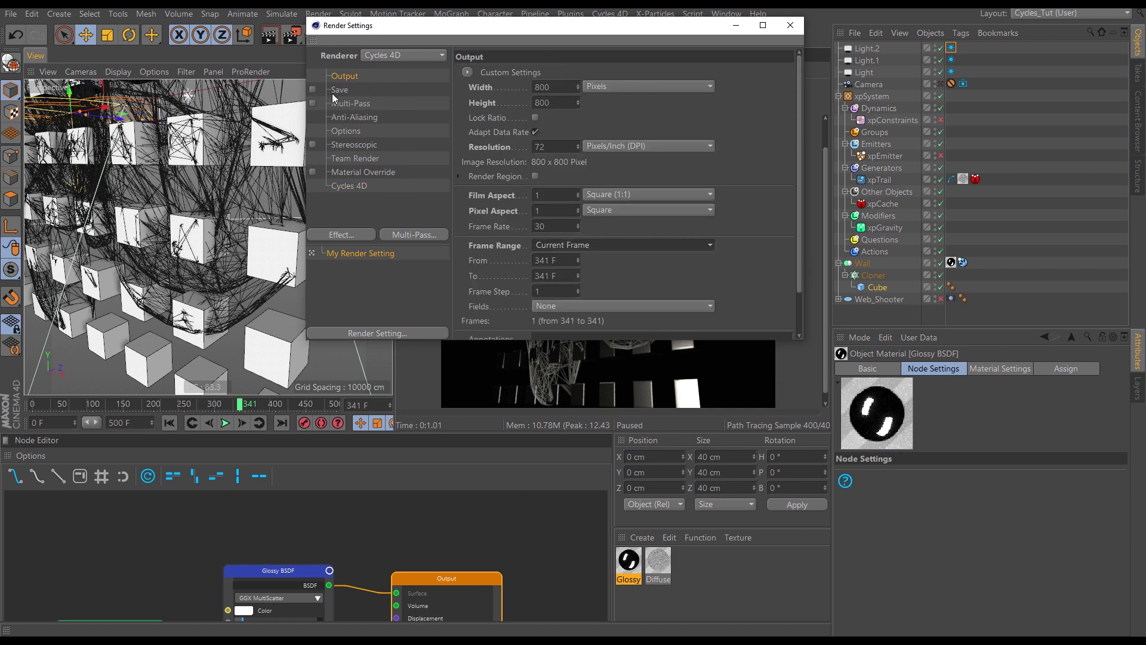
{"action": "left_click", "coordinate": [790, 25]}
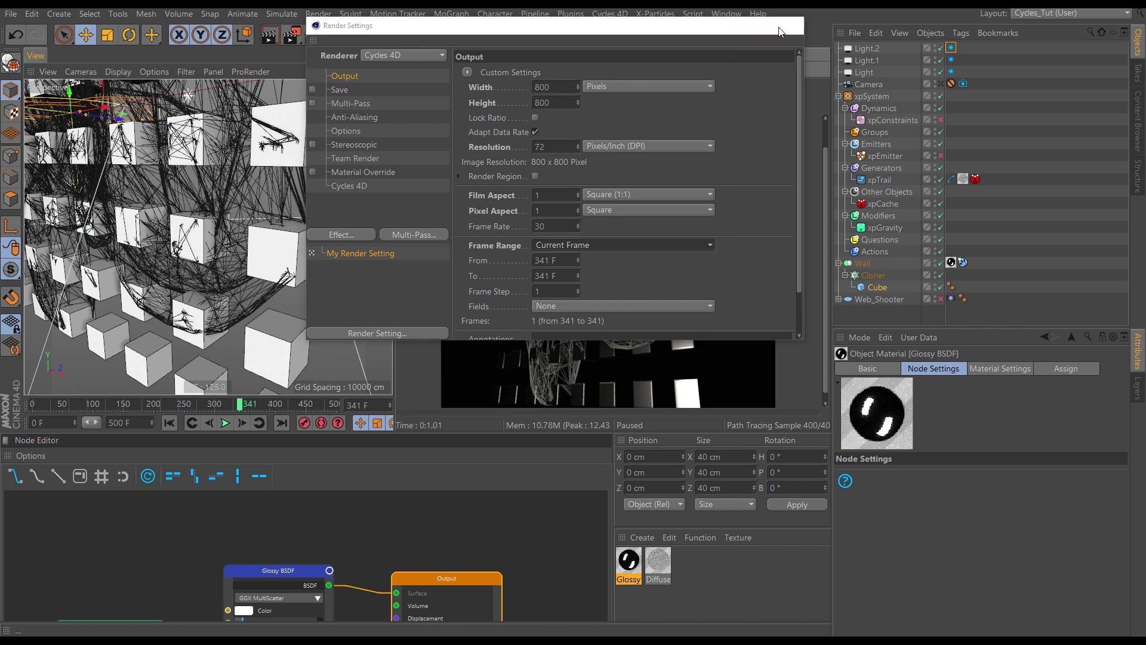
Render the current frame to the Picture Viewer, enlarge the viewer to full screen to inspect the result, and return to the scene
{"action": "left_click", "coordinate": [292, 35]}
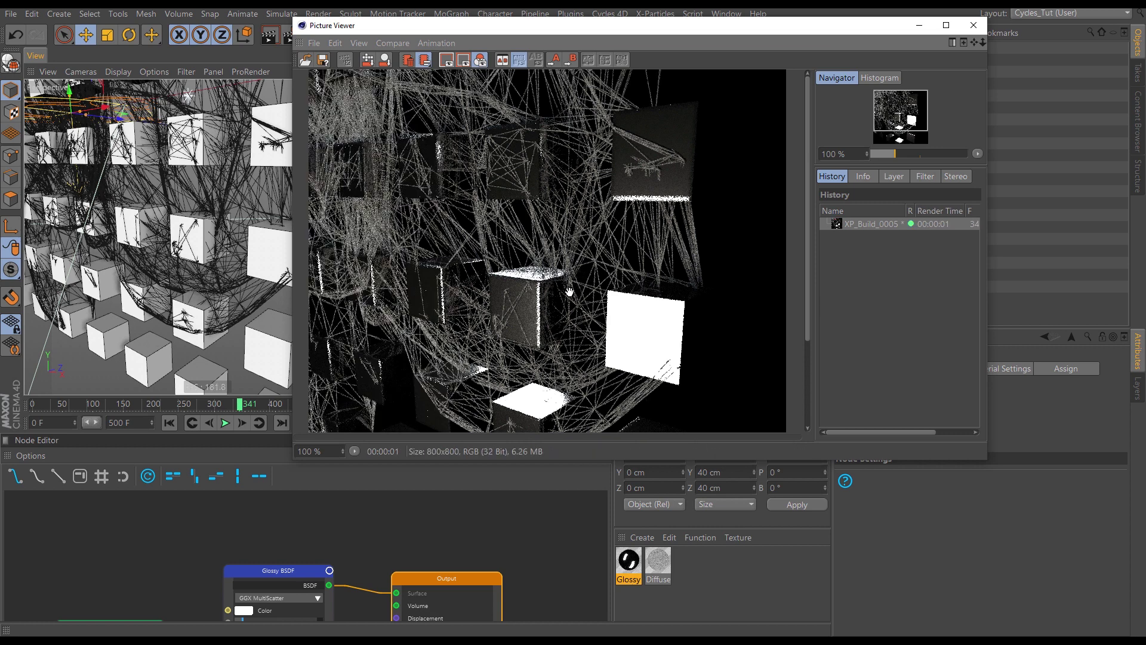
{"action": "left_click", "coordinate": [947, 26]}
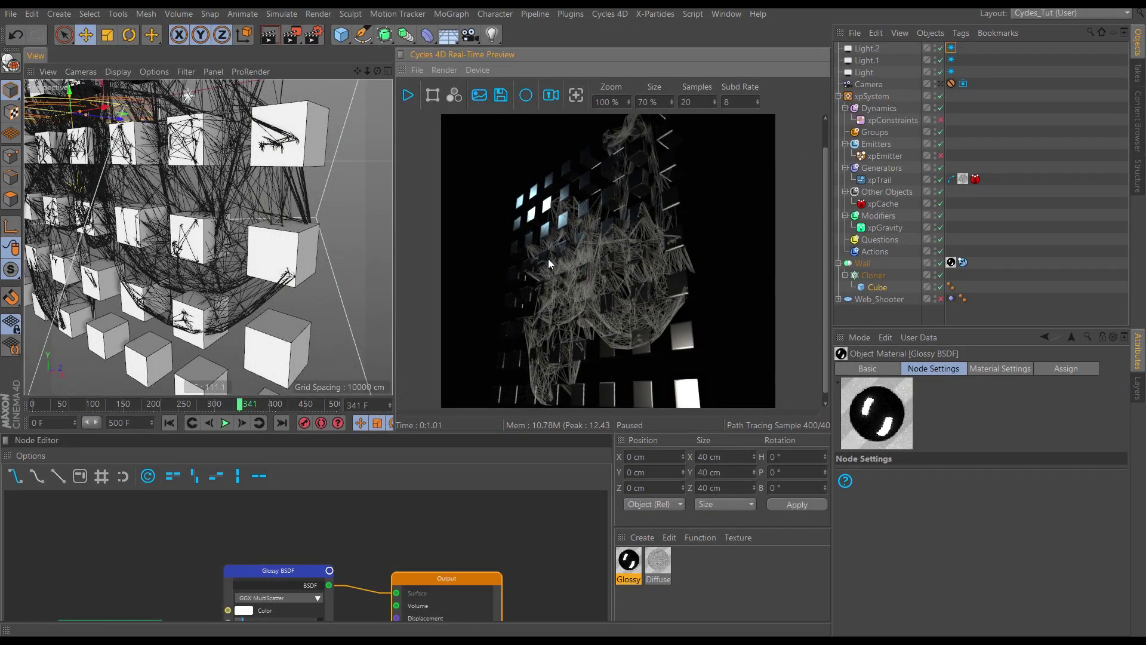
Look through the scene camera, render the frame again to the Picture Viewer, and return to the scene
{"action": "left_click", "coordinate": [941, 84]}
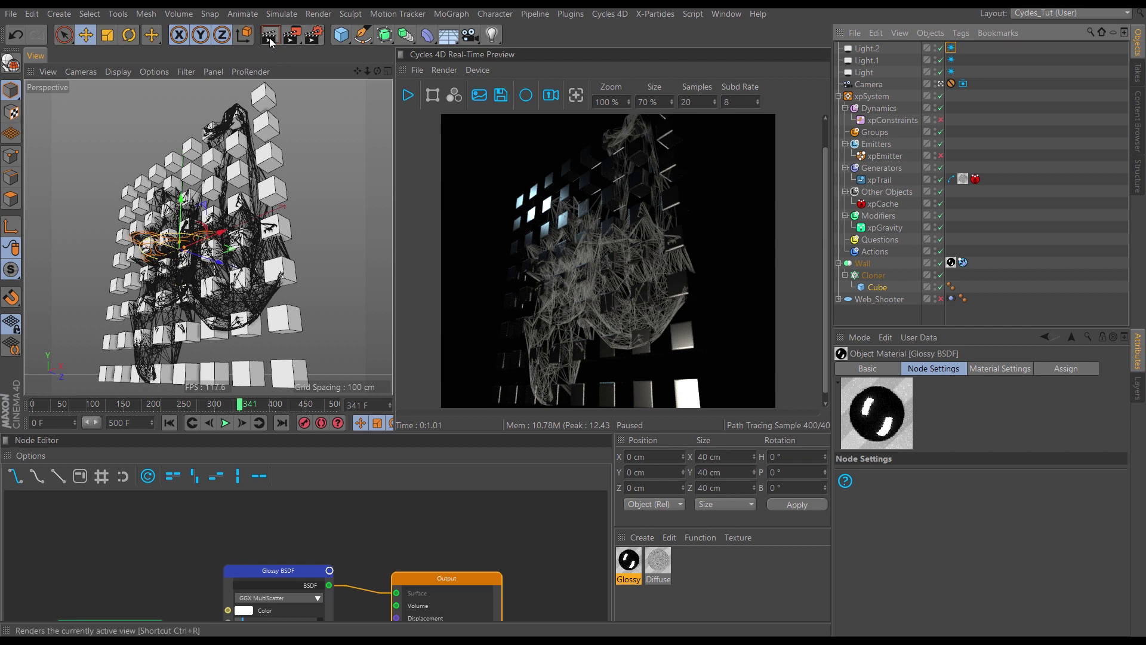
{"action": "left_click", "coordinate": [292, 35]}
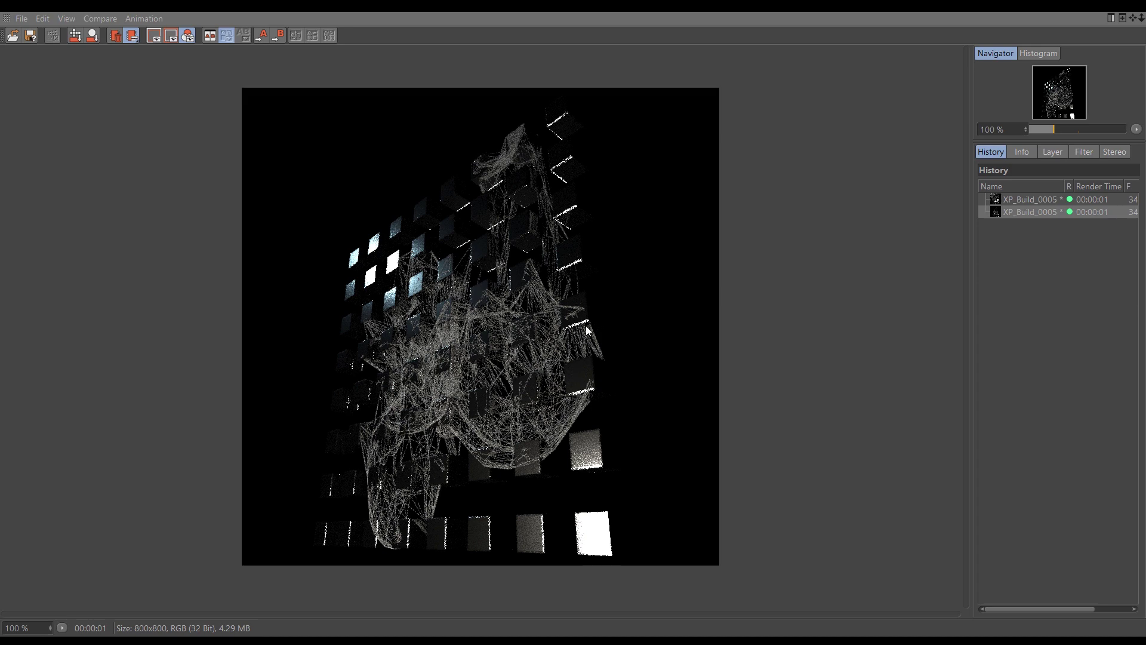
{"action": "left_click", "coordinate": [1130, 6]}
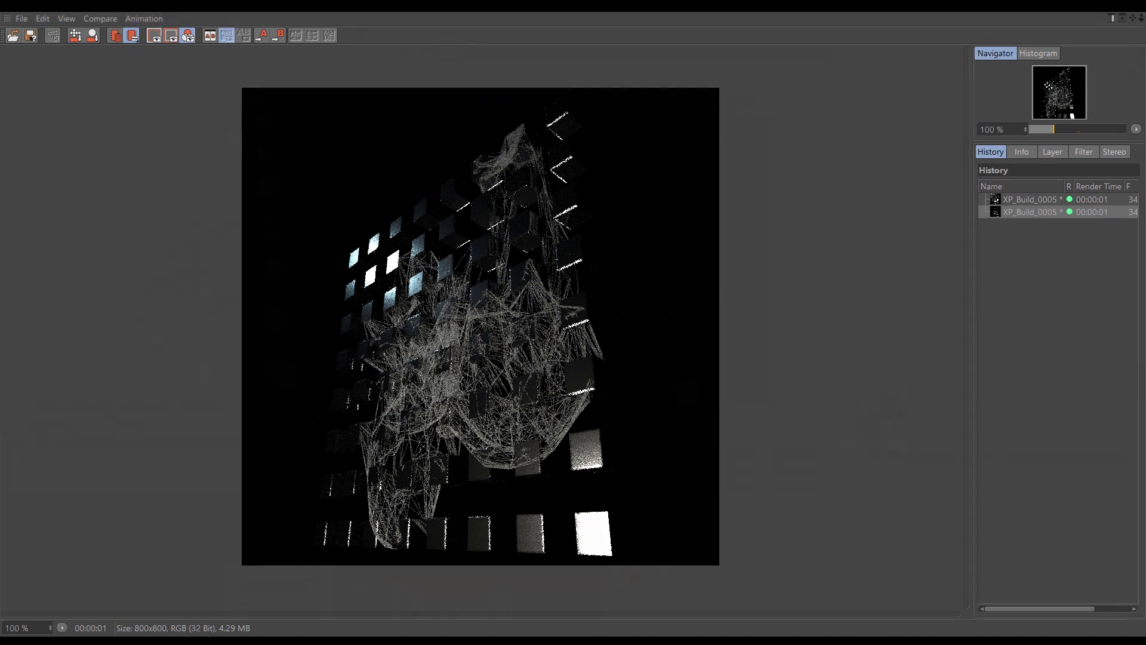
Set the Cycles 4D render samples to 25 and render the frame again to the Picture Viewer
{"action": "left_click", "coordinate": [318, 37]}
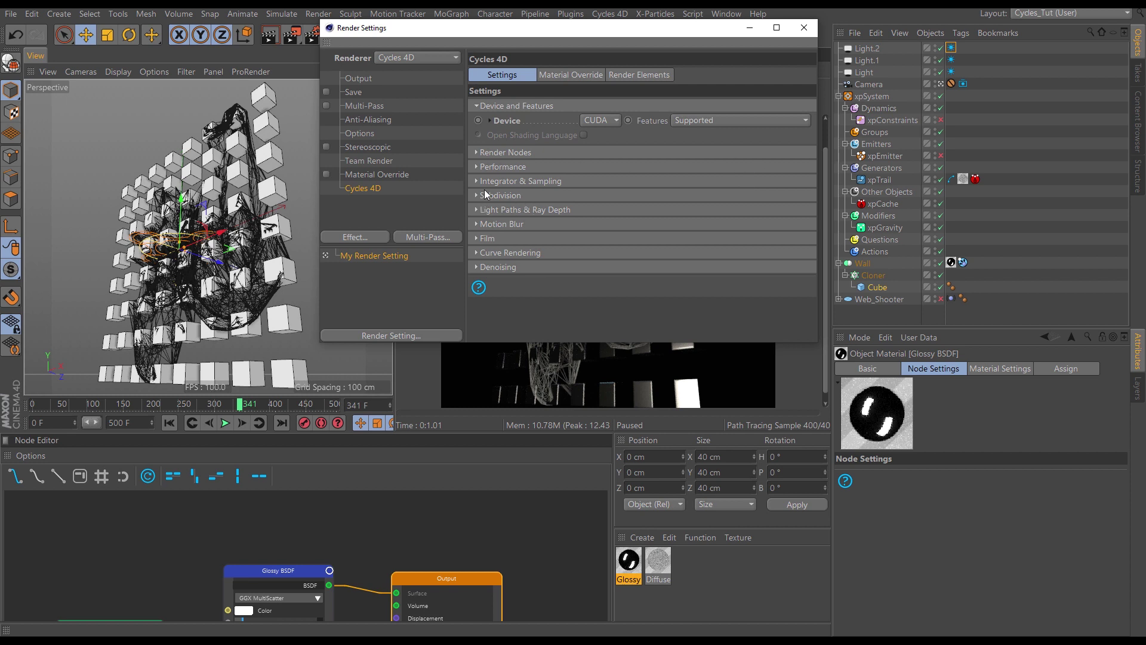
{"action": "left_click", "coordinate": [477, 181]}
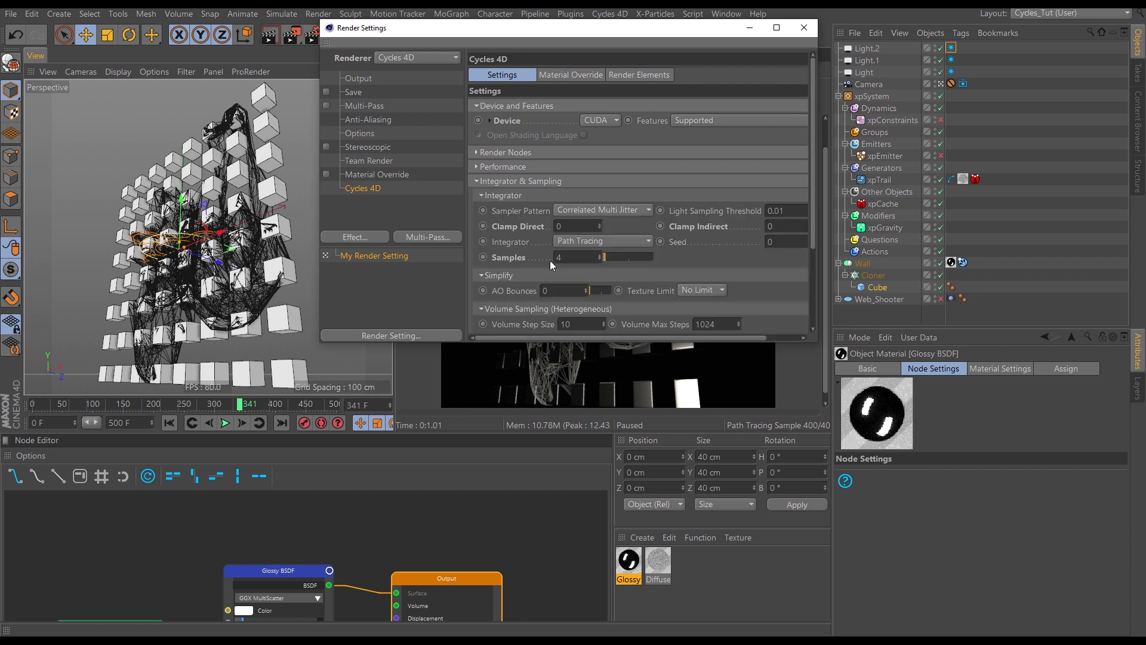
{"action": "left_click", "coordinate": [581, 259]}
{"action": "type", "text": "25"}
{"action": "key", "text": "Return"}
{"action": "left_click", "coordinate": [804, 30]}
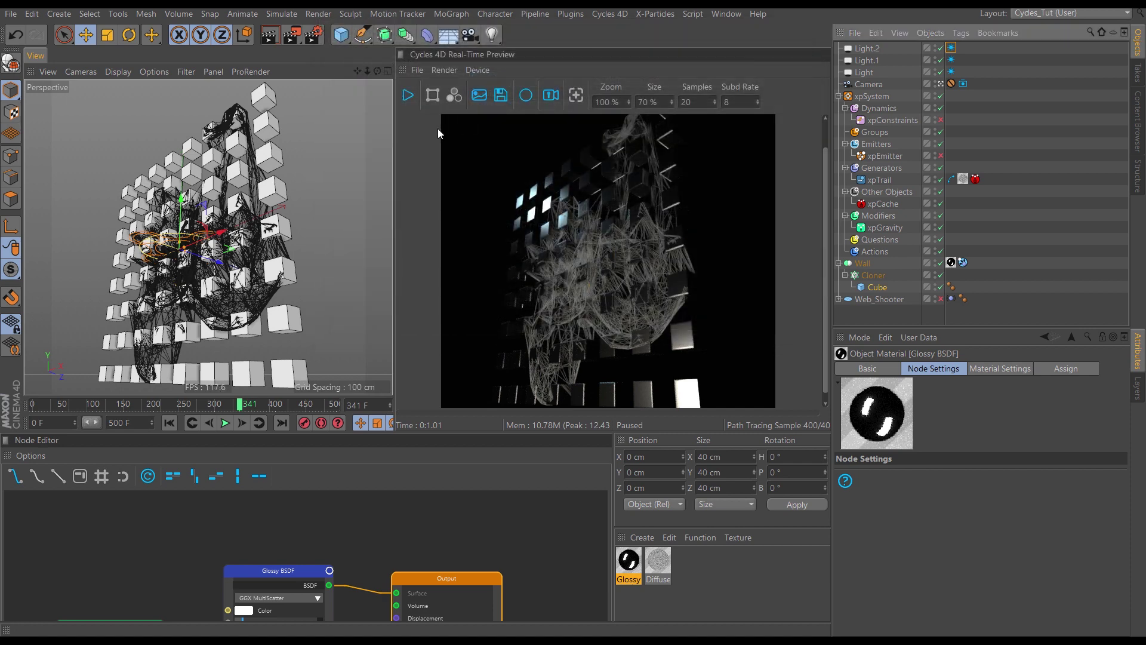
{"action": "left_click", "coordinate": [292, 36]}
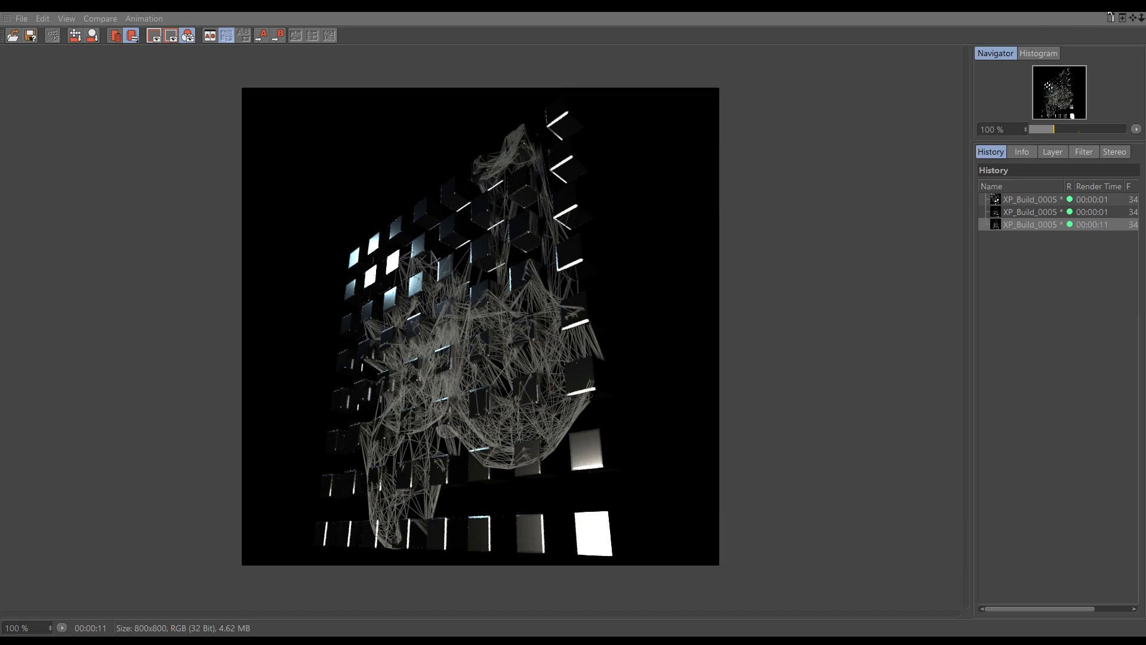
{"action": "left_click", "coordinate": [1133, 5]}
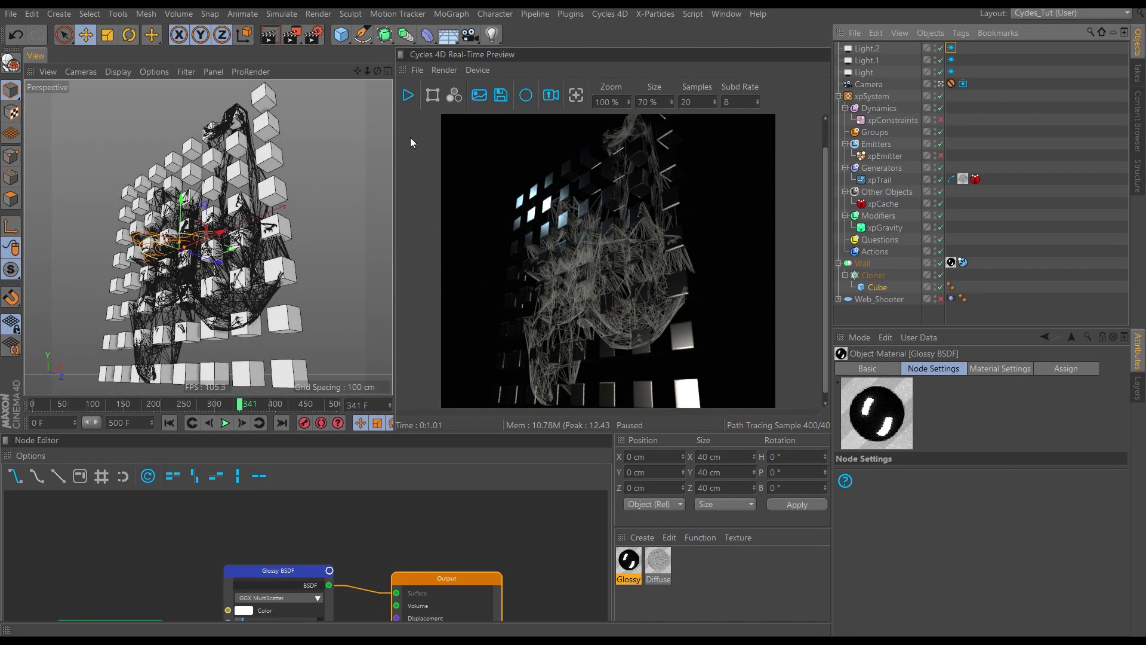
Set Clamp Indirect to 5 and render the frame again to the Picture Viewer for comparison
{"action": "left_click", "coordinate": [313, 35]}
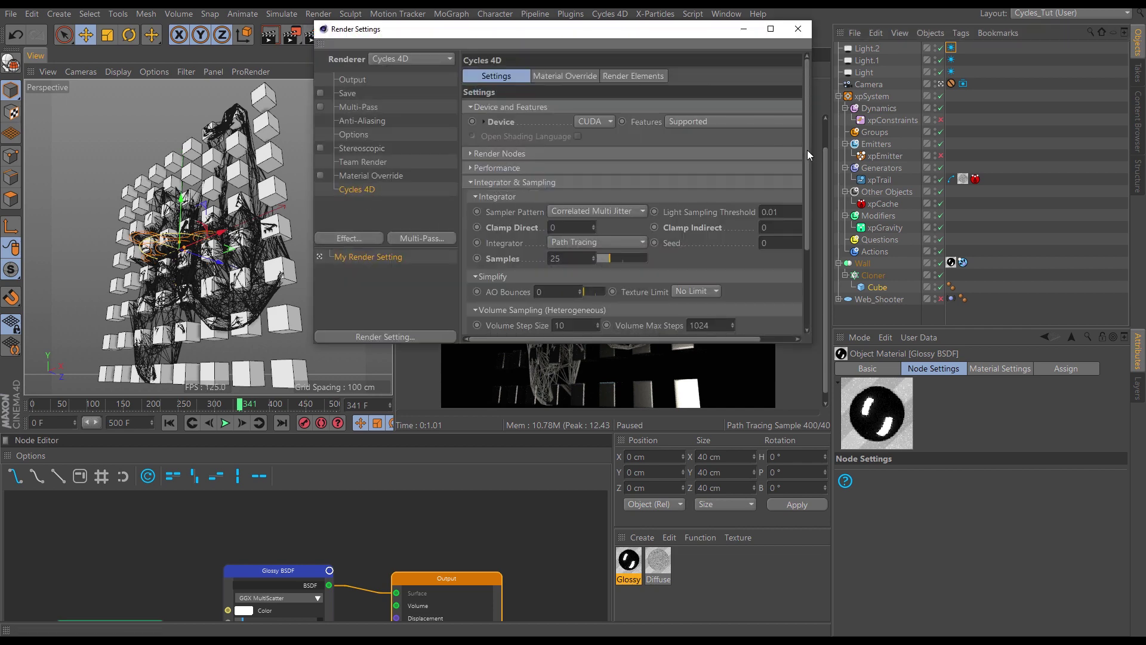
{"action": "scroll", "coordinate": [807, 150], "scroll_direction": "down", "scroll_amount": 3}
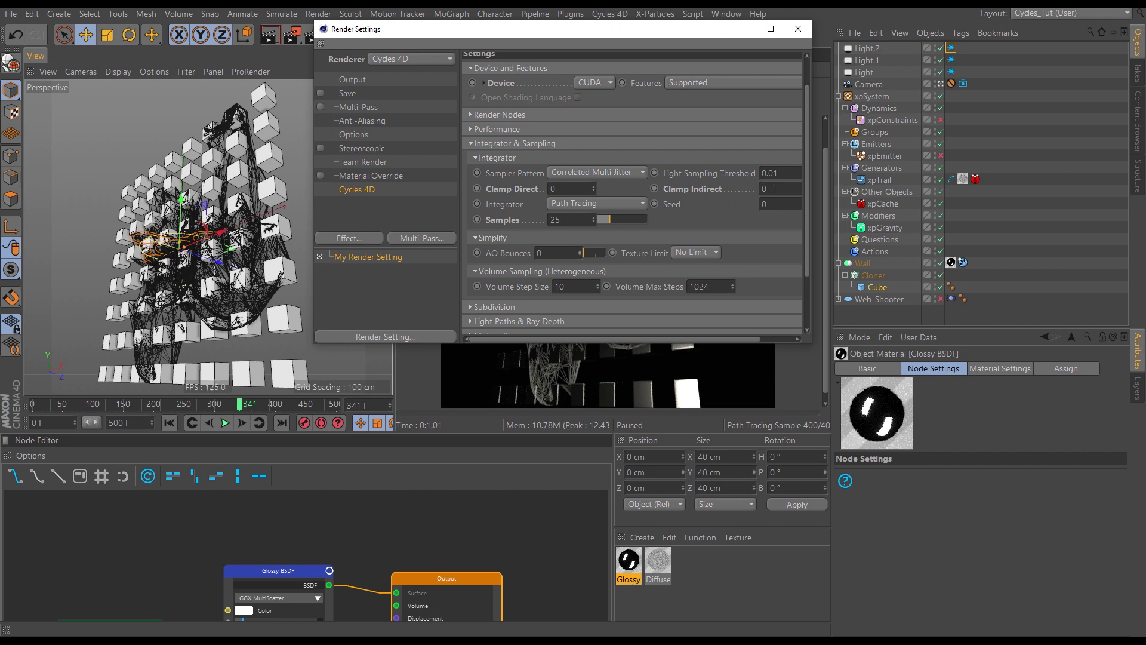
{"action": "double_click", "coordinate": [774, 188]}
{"action": "type", "text": "5"}
{"action": "left_click", "coordinate": [789, 33]}
{"action": "left_click", "coordinate": [292, 35]}
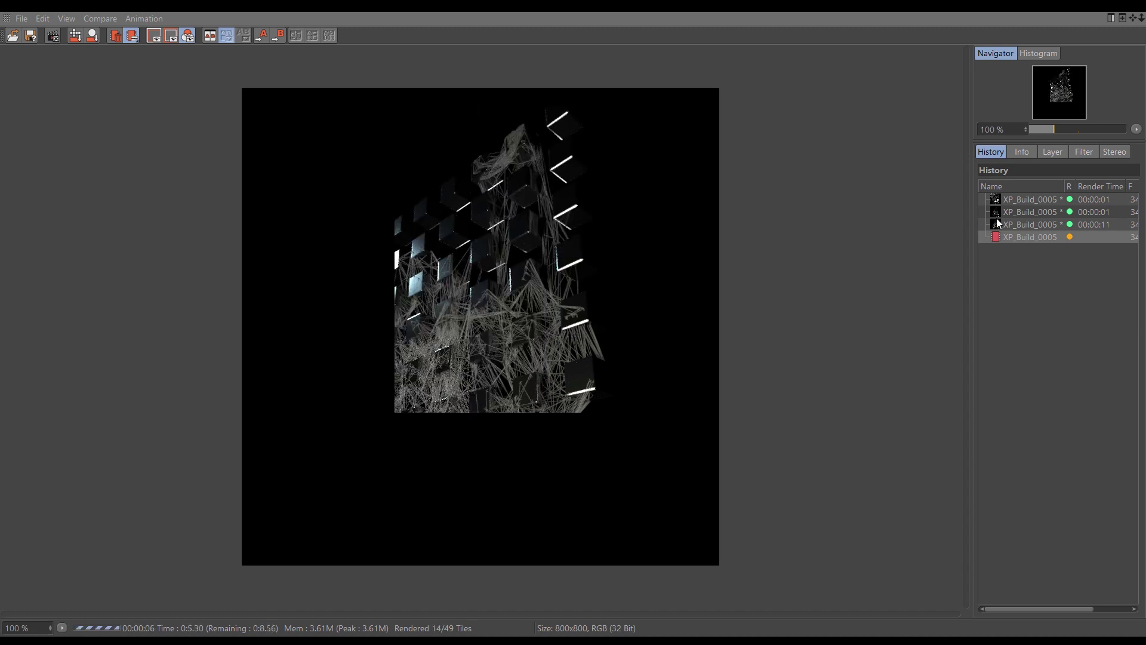
Show the previous 25-sample render without clamping and magnify it to 284% on the upper cubes and web
{"action": "left_click", "coordinate": [1031, 224]}
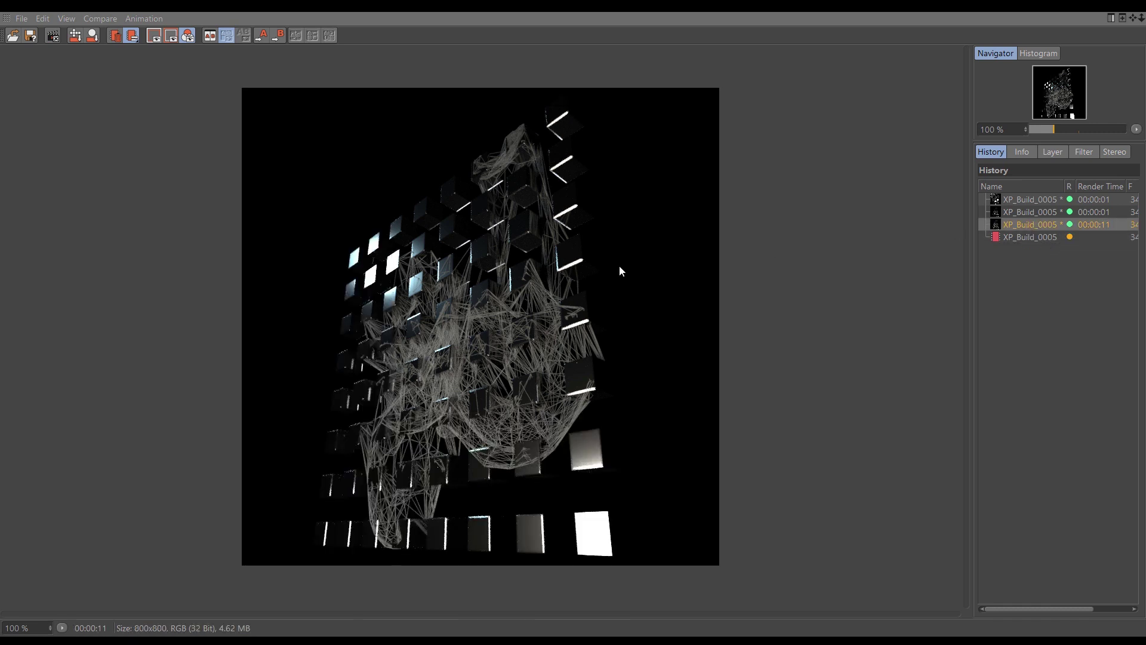
{"action": "left_click_drag", "start_coordinate": [1054, 128], "coordinate": [1063, 130]}
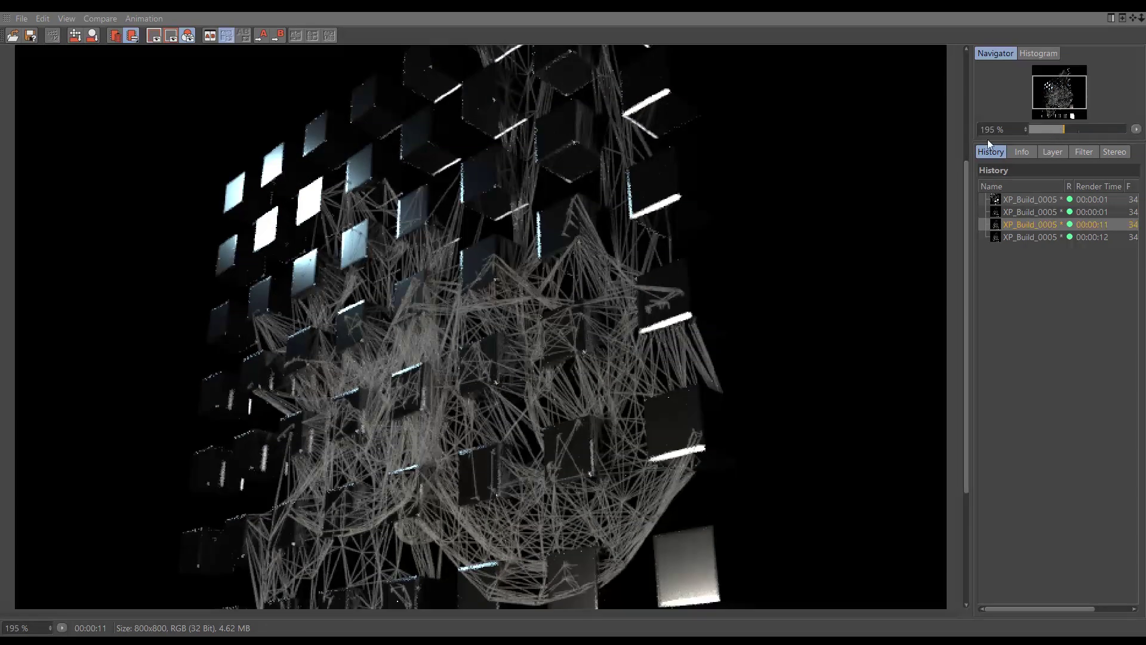
{"action": "left_click_drag", "start_coordinate": [371, 179], "coordinate": [441, 363]}
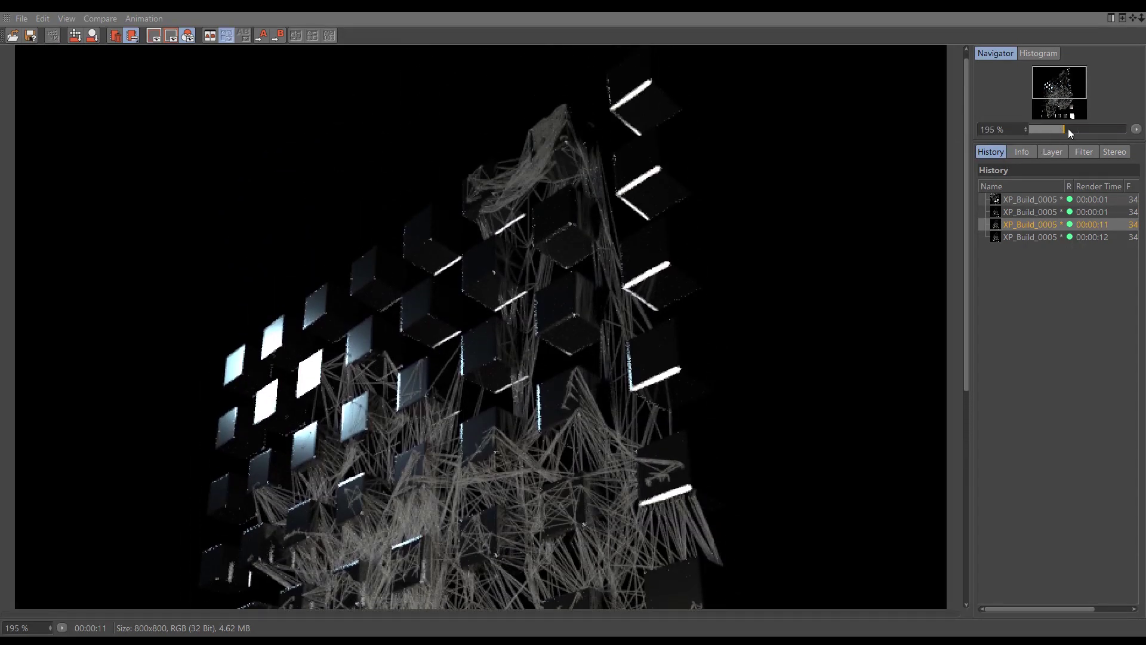
{"action": "left_click_drag", "start_coordinate": [1069, 129], "coordinate": [1071, 129]}
{"action": "left_click_drag", "start_coordinate": [402, 285], "coordinate": [429, 337]}
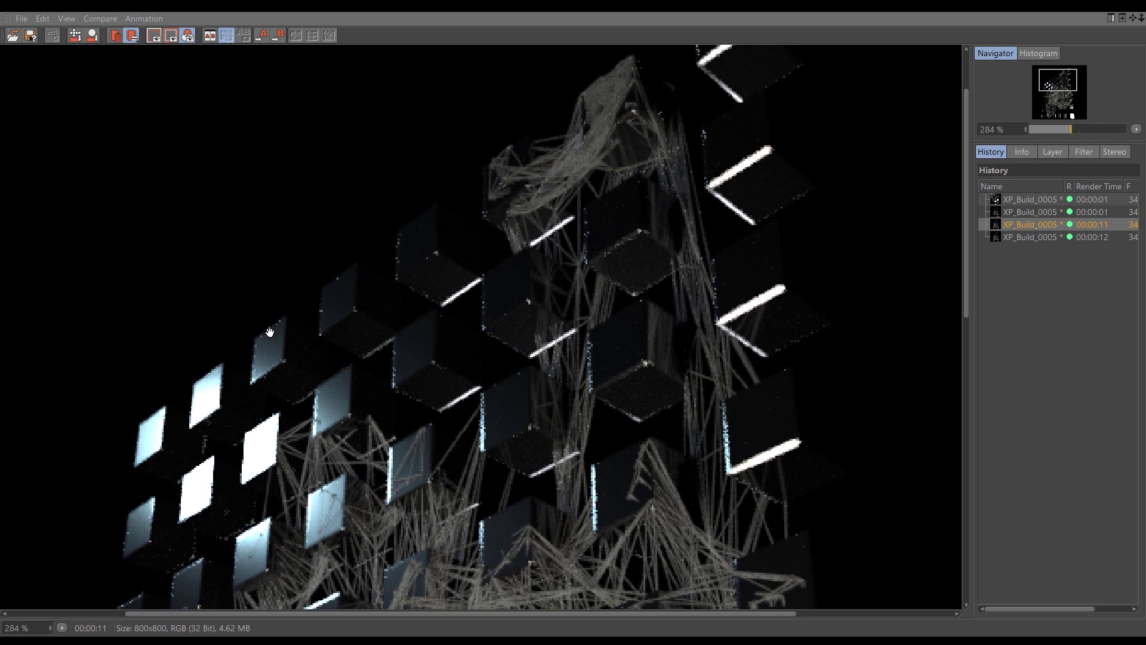
Compare the noise in the unclamped and indirect-clamped renders by alternating between them, and close the Picture Viewer
{"action": "left_click", "coordinate": [1028, 227]}
{"action": "left_click", "coordinate": [1030, 235]}
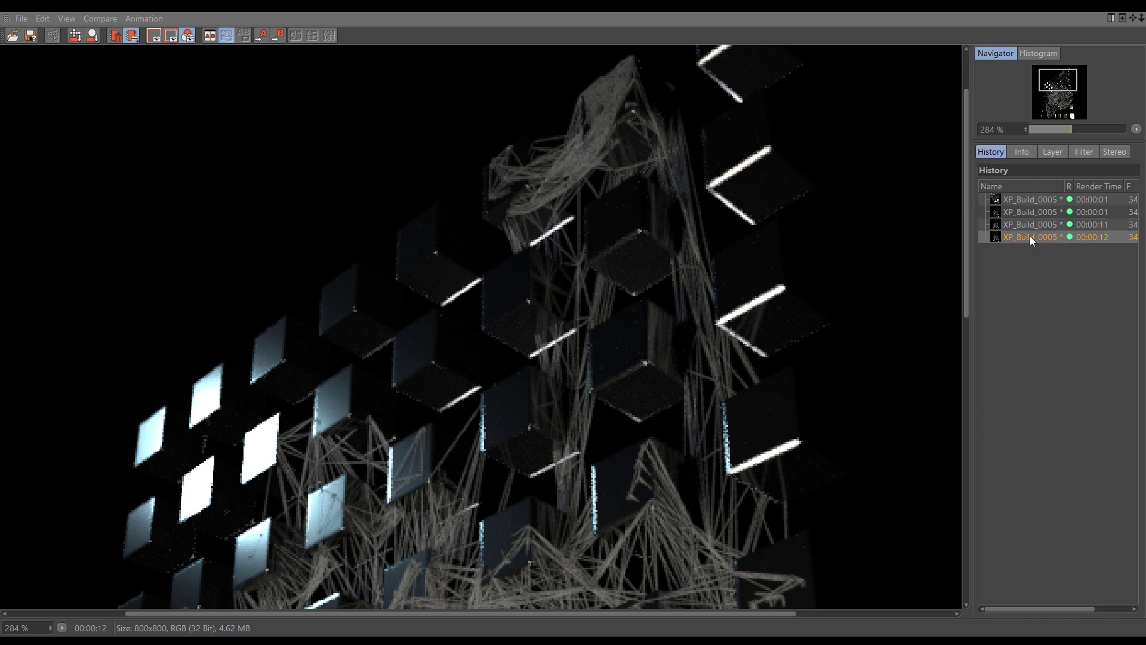
{"action": "left_click", "coordinate": [1031, 224]}
{"action": "left_click", "coordinate": [1032, 236]}
{"action": "left_click", "coordinate": [1034, 228]}
{"action": "left_click", "coordinate": [1036, 237]}
{"action": "left_click", "coordinate": [1037, 228]}
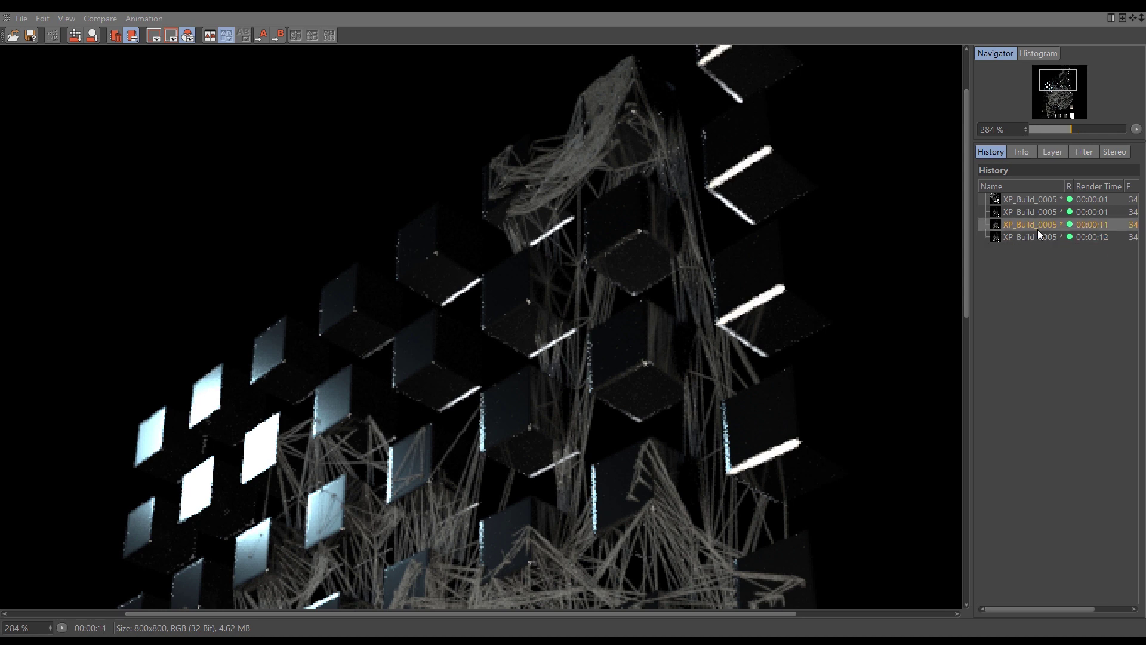
{"action": "left_click", "coordinate": [1040, 237]}
{"action": "left_click", "coordinate": [1037, 227]}
{"action": "left_click", "coordinate": [1038, 236]}
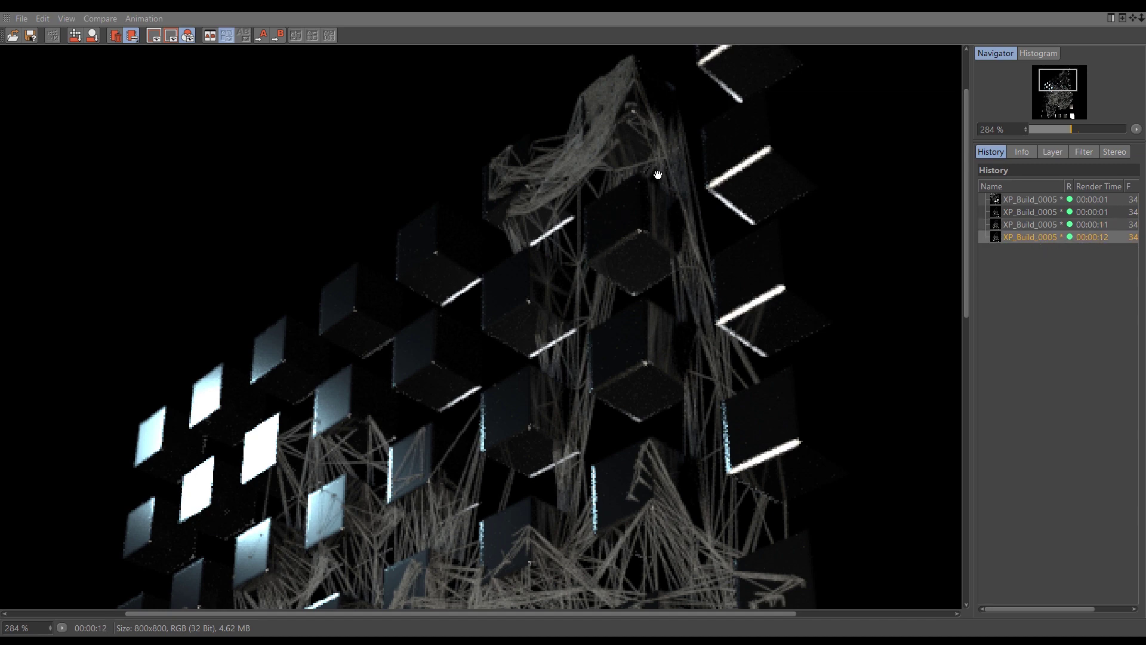
{"action": "left_click", "coordinate": [1078, 5]}
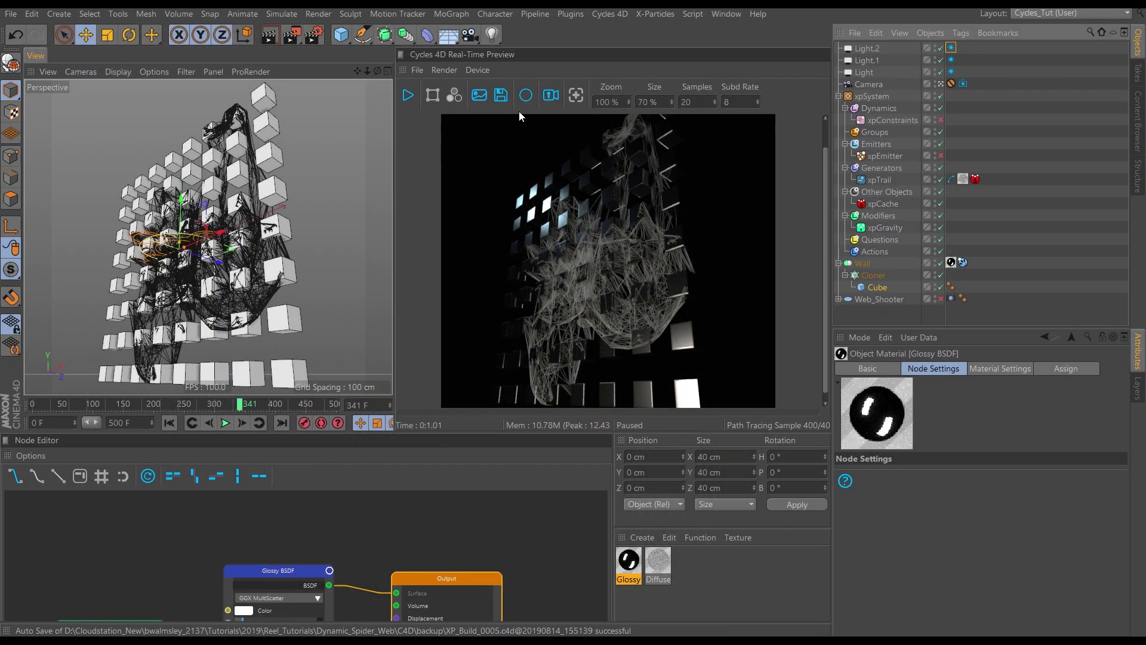
Set Clamp Indirect to 3 in the Cycles 4D render settings and render the frame again to the Picture Viewer
{"action": "left_click", "coordinate": [313, 34]}
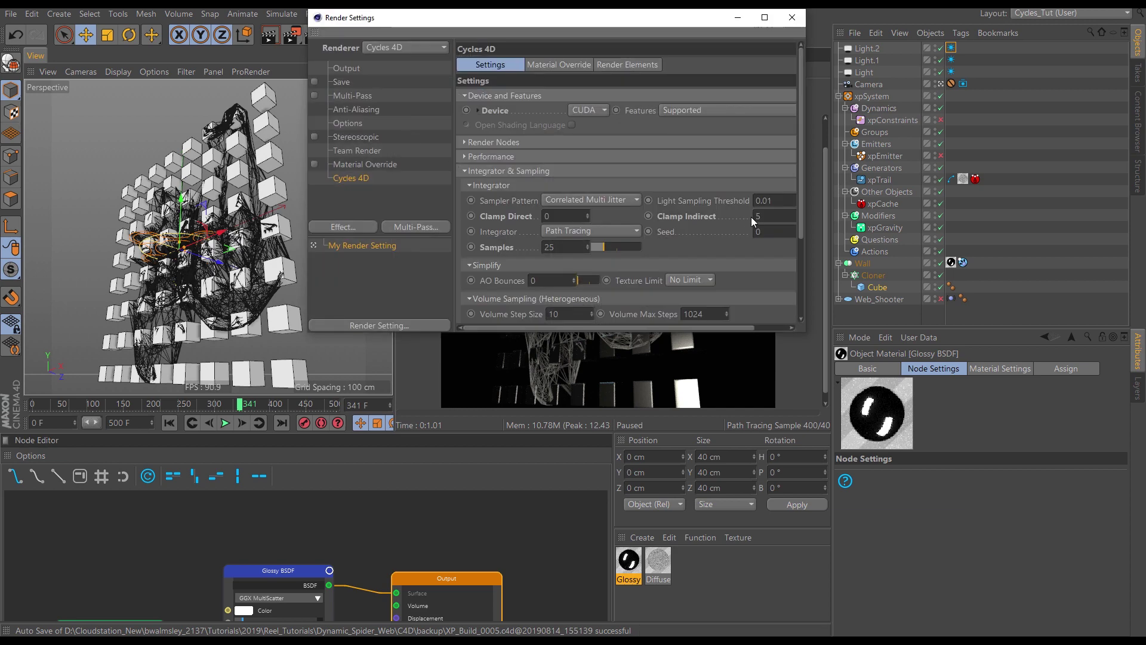
{"action": "left_click", "coordinate": [766, 216]}
{"action": "type", "text": "3"}
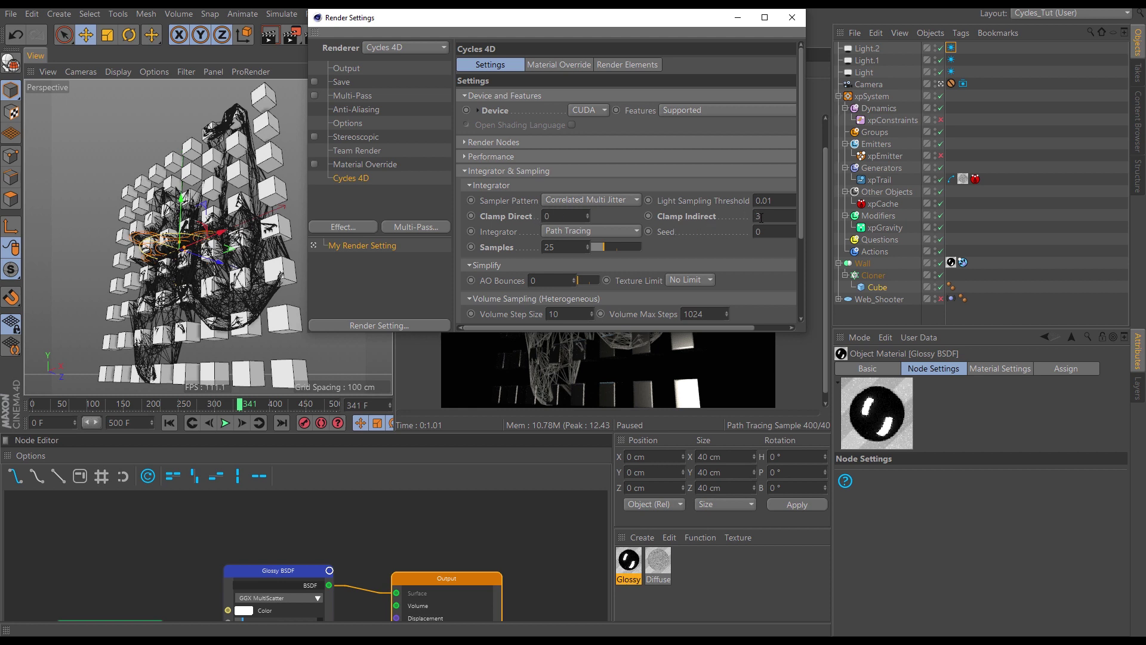
{"action": "left_click", "coordinate": [793, 18]}
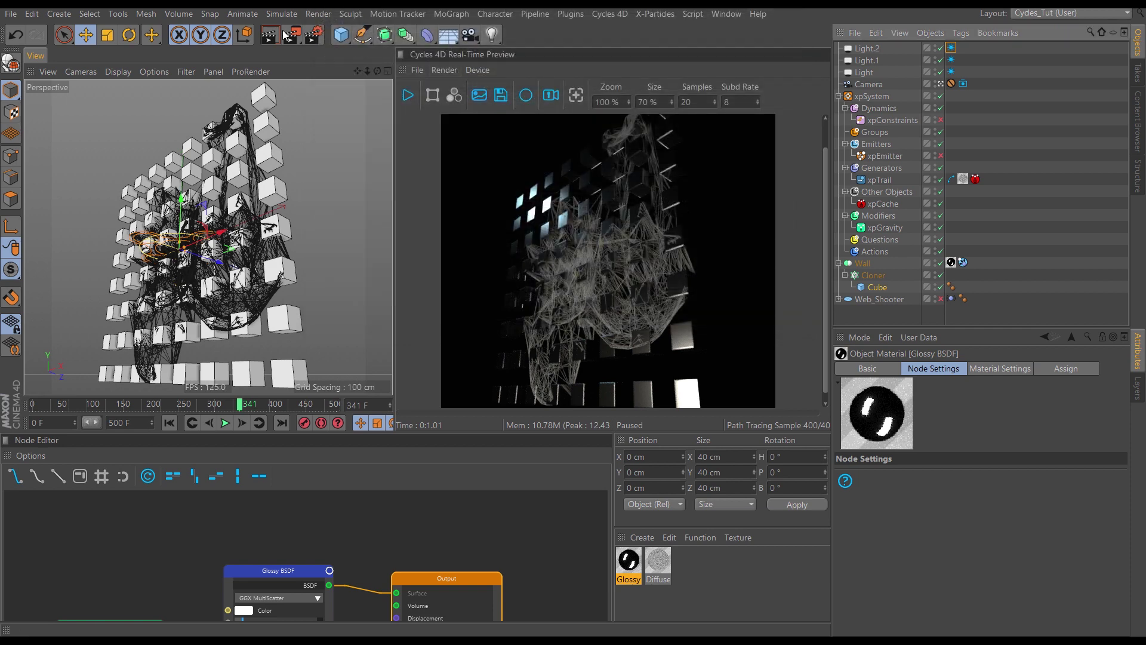
{"action": "left_click", "coordinate": [292, 35]}
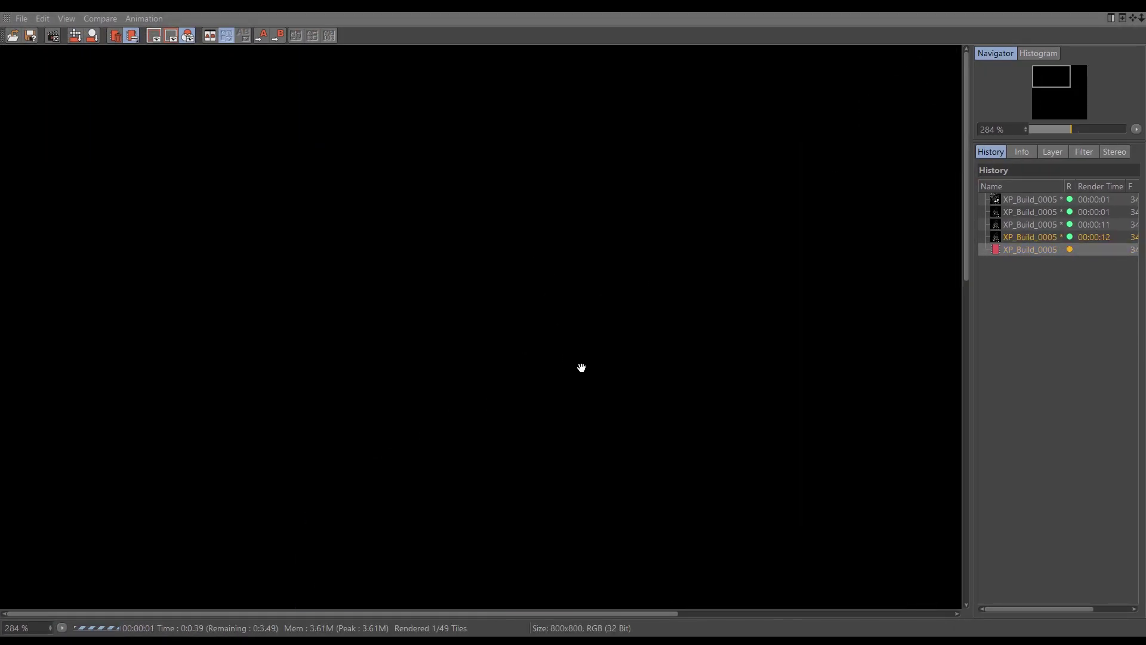
Compare the noise in the Clamp Indirect 5 and Clamp Indirect 3 renders by alternating between them, and close the Picture Viewer
{"action": "left_click", "coordinate": [988, 225]}
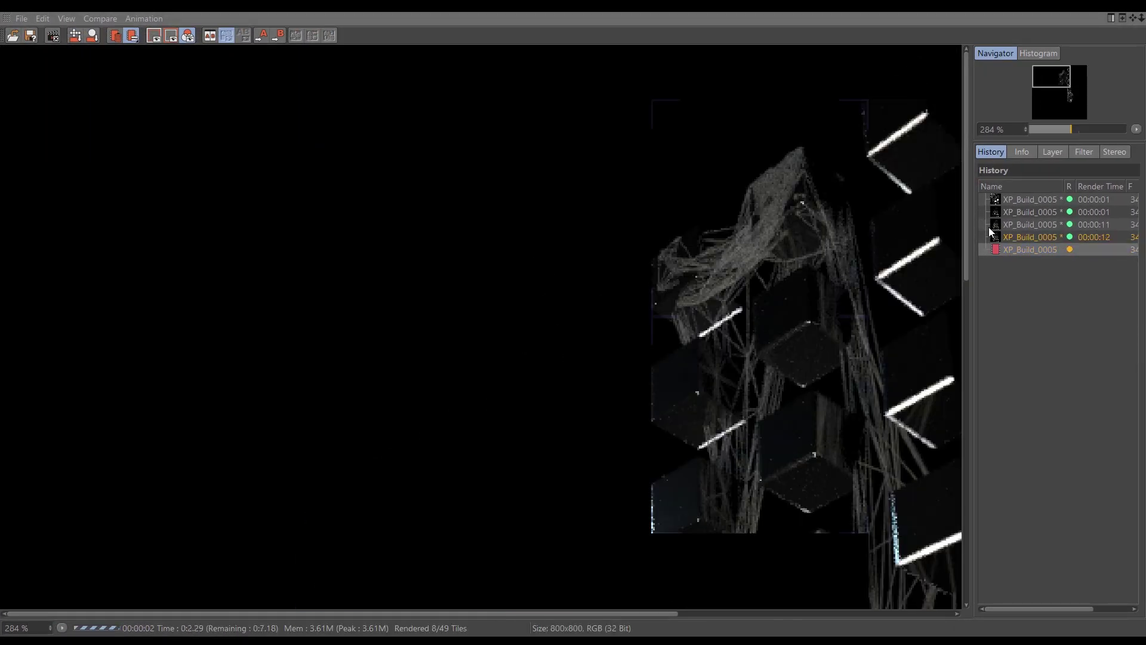
{"action": "left_click", "coordinate": [1029, 237]}
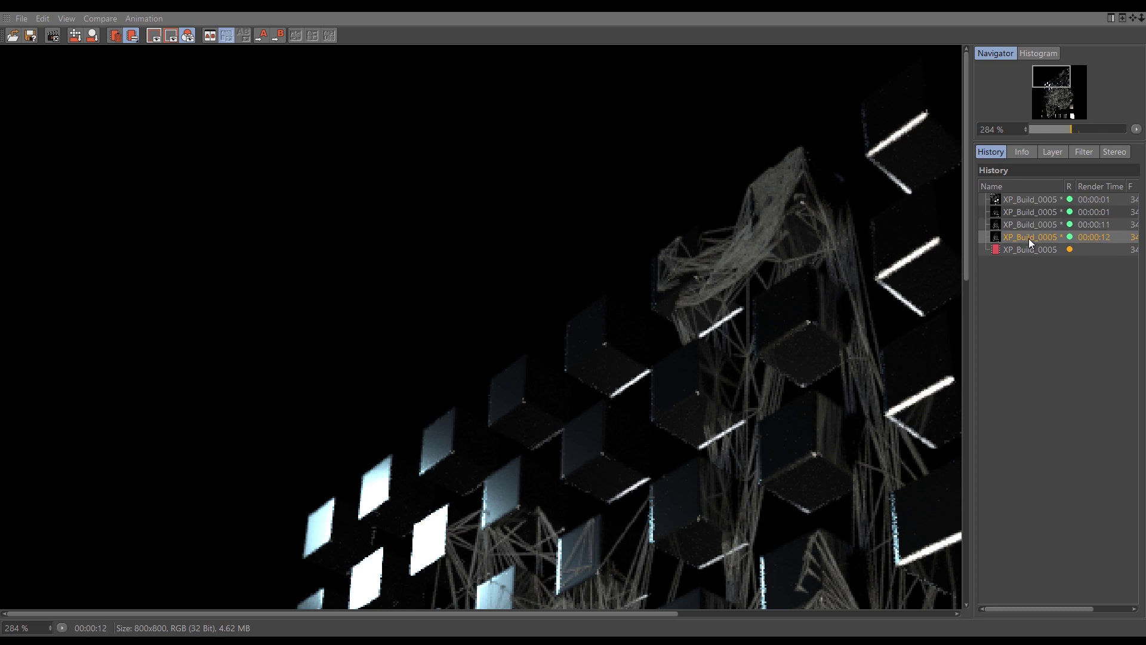
{"action": "left_click", "coordinate": [1030, 250]}
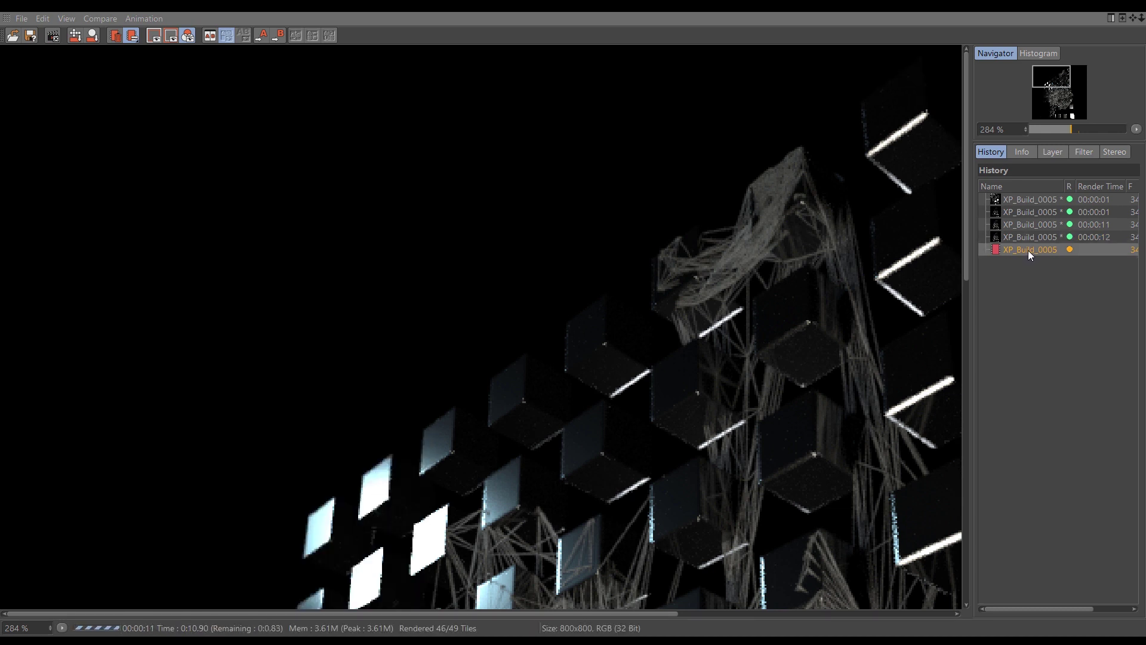
{"action": "left_click", "coordinate": [1031, 237]}
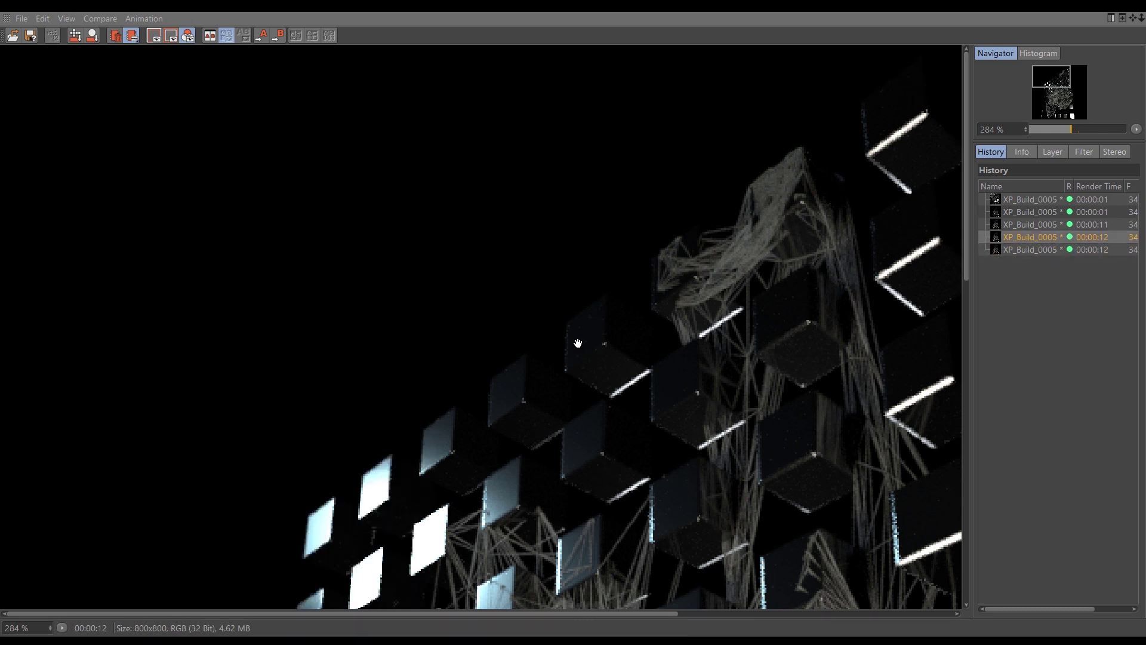
{"action": "left_click", "coordinate": [1027, 251]}
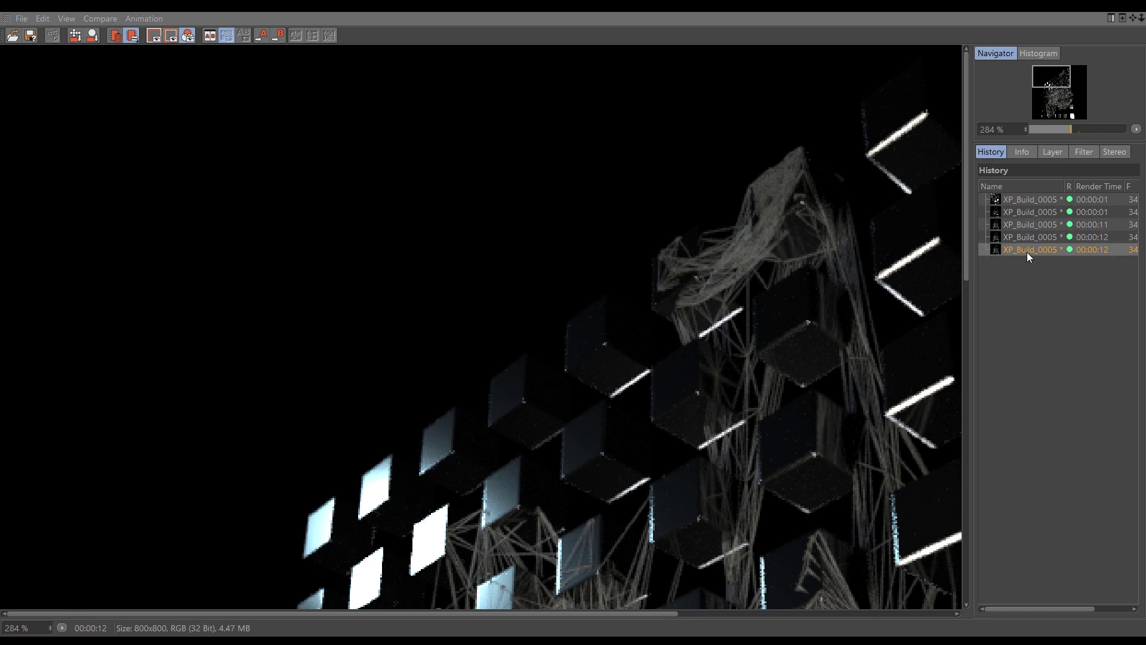
{"action": "left_click", "coordinate": [1023, 238]}
{"action": "left_click", "coordinate": [1026, 250]}
{"action": "left_click", "coordinate": [1026, 239]}
{"action": "left_click", "coordinate": [1026, 248]}
{"action": "left_click", "coordinate": [1025, 242]}
{"action": "left_click", "coordinate": [1027, 251]}
{"action": "left_click", "coordinate": [1026, 239]}
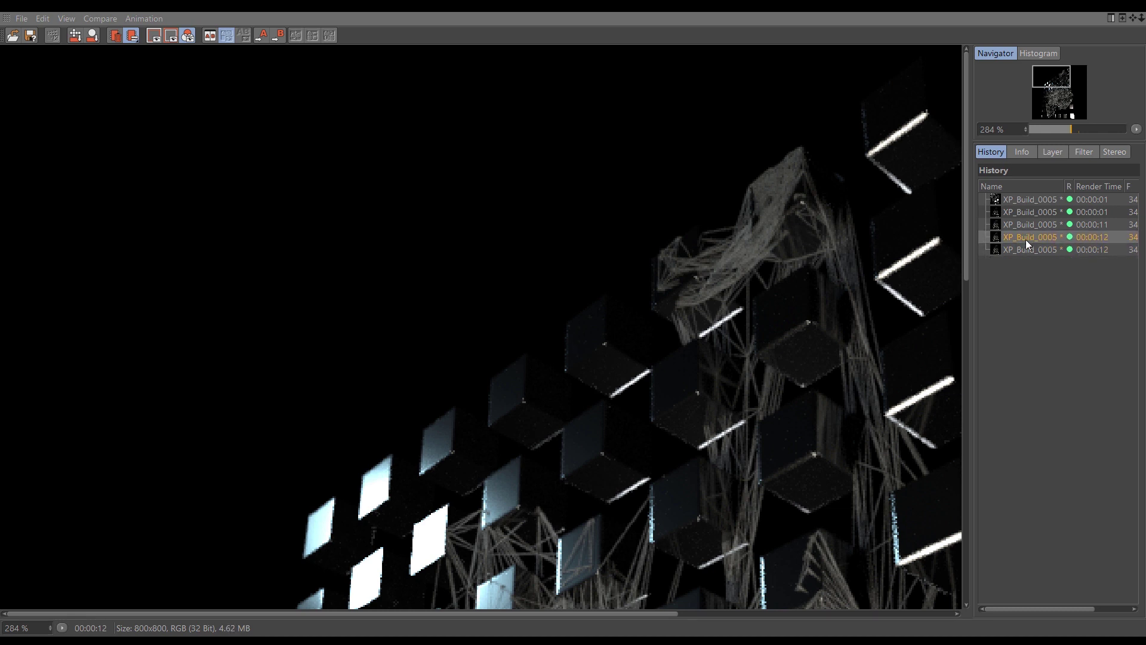
{"action": "left_click", "coordinate": [1027, 253]}
{"action": "left_click", "coordinate": [1027, 239]}
{"action": "left_click", "coordinate": [1028, 250]}
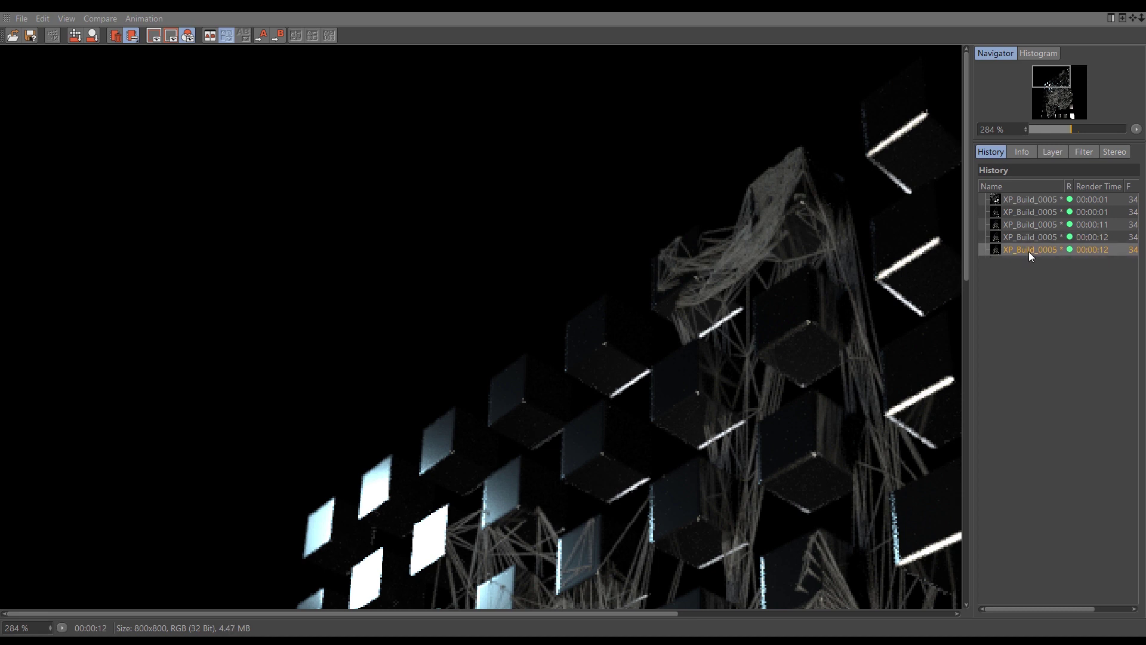
{"action": "left_click", "coordinate": [1027, 241]}
{"action": "left_click", "coordinate": [1030, 249]}
{"action": "left_click", "coordinate": [1027, 238]}
{"action": "left_click", "coordinate": [1030, 250]}
{"action": "left_click", "coordinate": [1029, 239]}
{"action": "left_click", "coordinate": [1031, 249]}
{"action": "left_click", "coordinate": [1029, 239]}
{"action": "left_click", "coordinate": [1031, 249]}
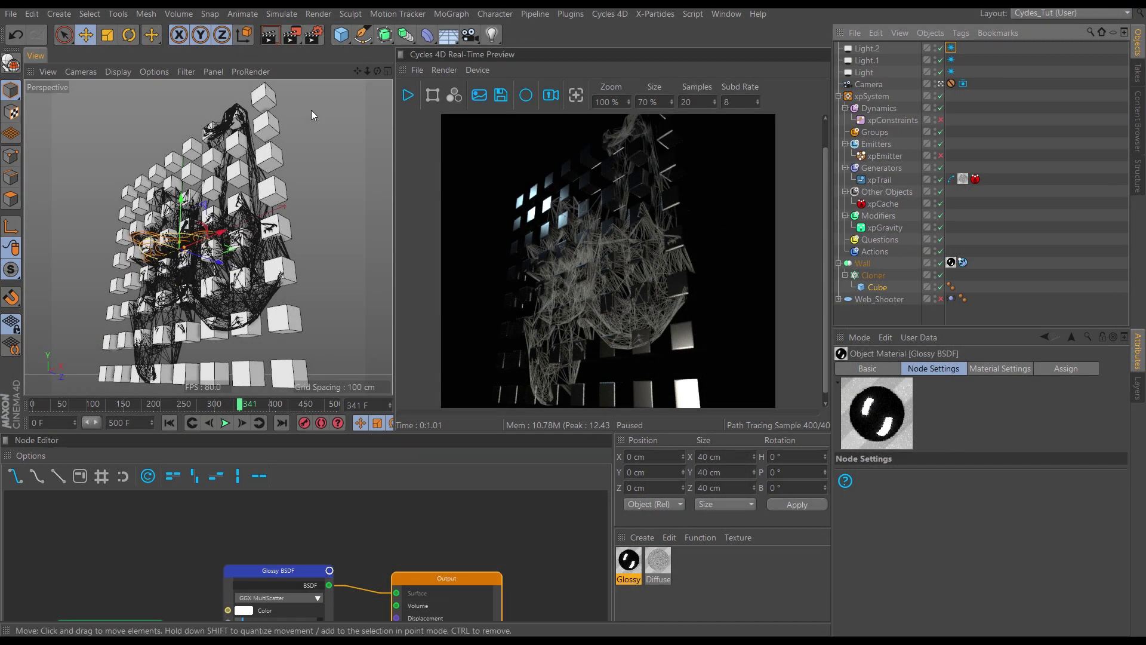
Restore Clamp Indirect to 5, set Clamp Direct to 5, and render the frame again to the Picture Viewer
{"action": "left_click", "coordinate": [315, 35]}
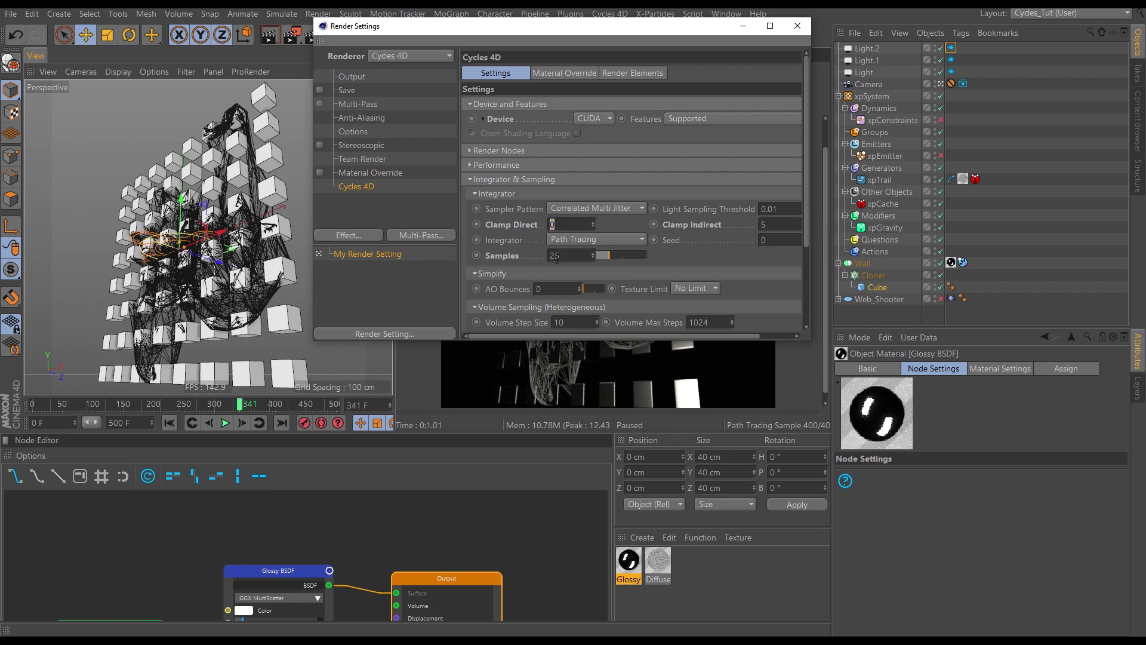
{"action": "type", "text": "5"}
{"action": "left_click", "coordinate": [797, 26]}
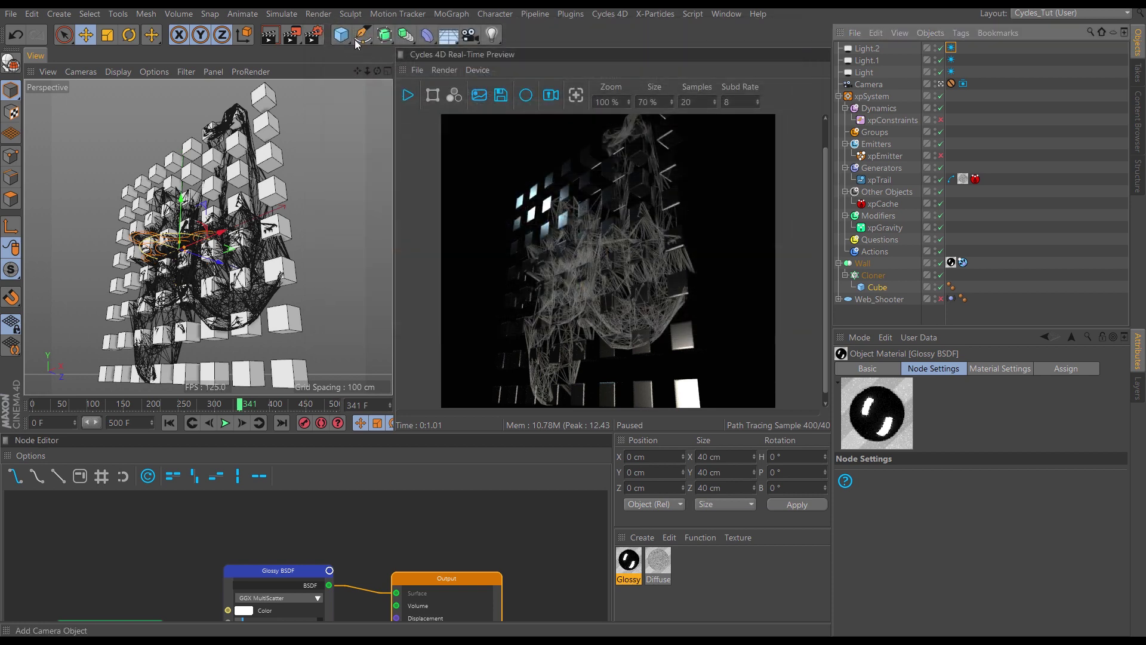
{"action": "left_click", "coordinate": [292, 35]}
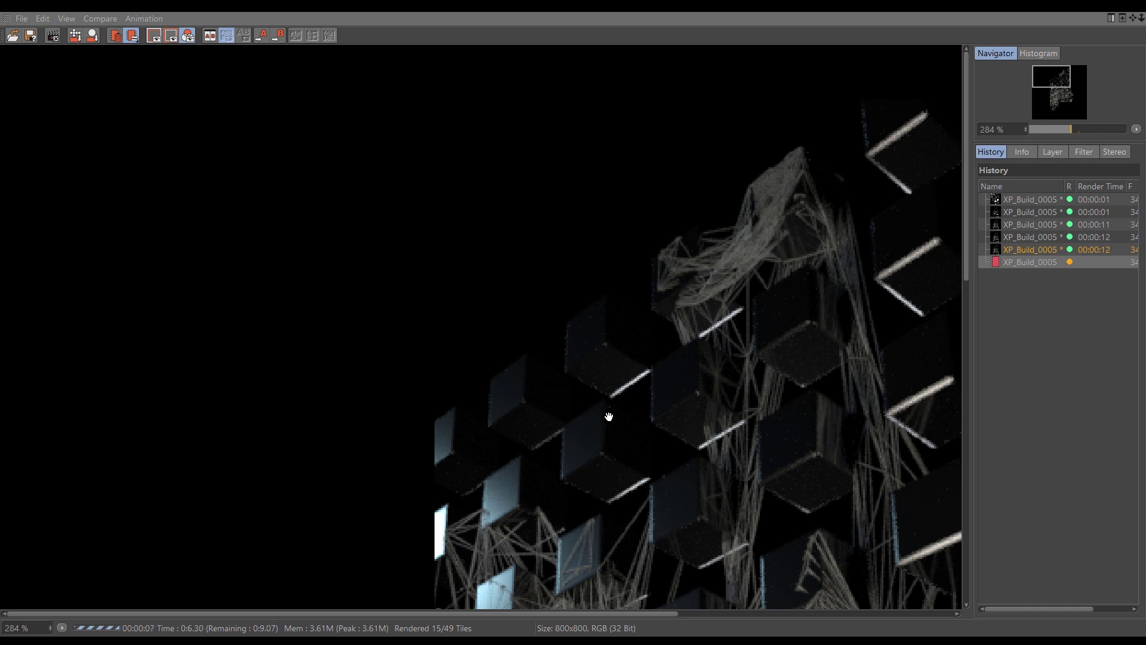
Compare highlights and noise in the new Clamp Direct render against the earlier Clamp Indirect 5 render by alternating between them
{"action": "left_click", "coordinate": [1031, 225]}
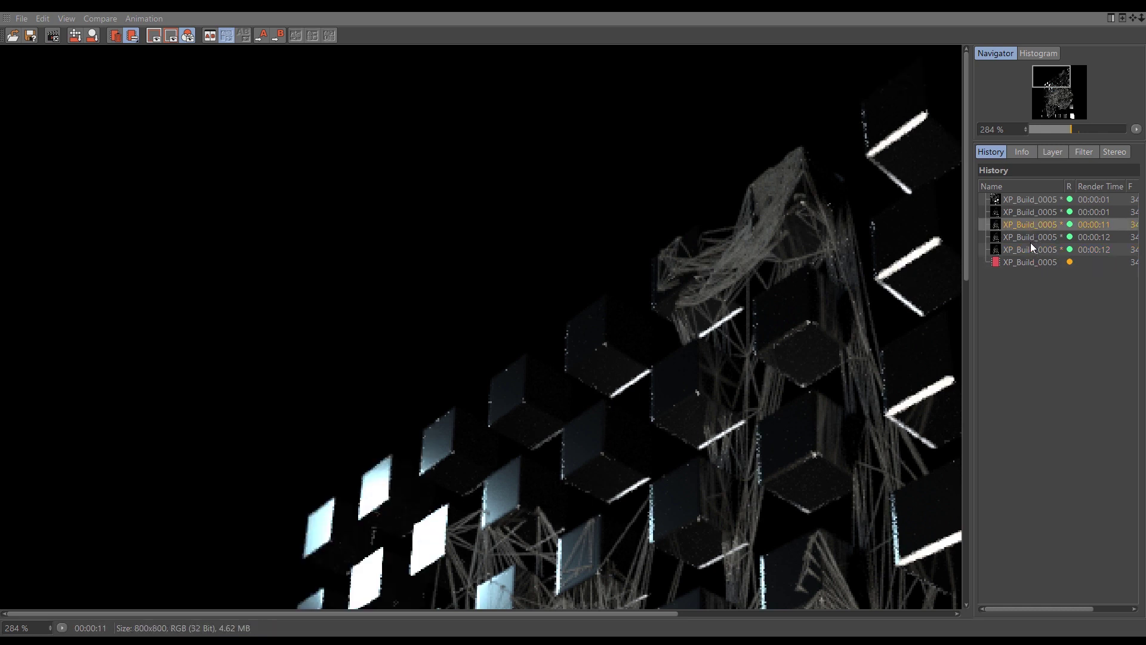
{"action": "left_click", "coordinate": [1026, 237]}
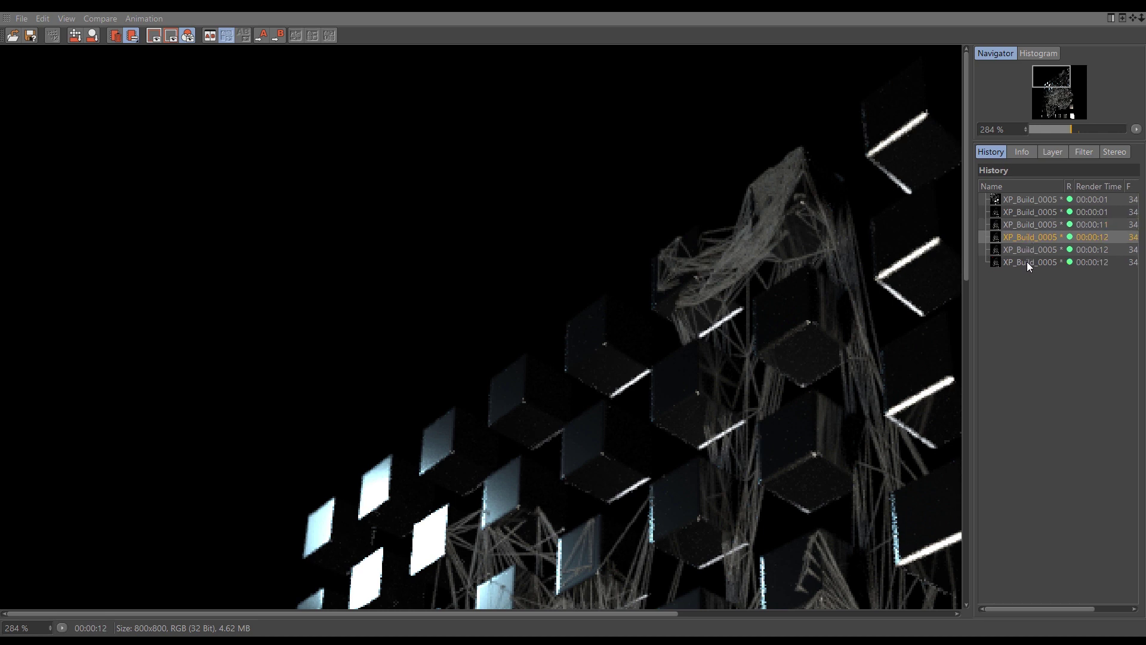
{"action": "left_click", "coordinate": [1028, 263]}
{"action": "left_click", "coordinate": [1027, 237]}
{"action": "left_click", "coordinate": [1033, 262]}
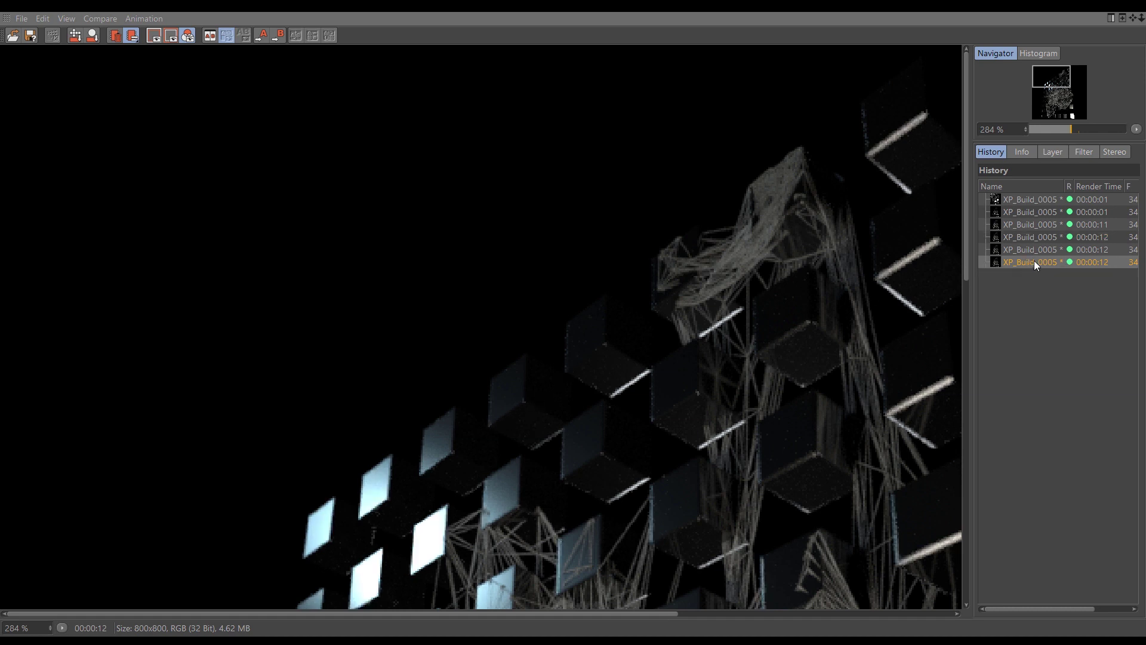
{"action": "left_click", "coordinate": [1032, 236]}
{"action": "left_click", "coordinate": [1032, 261]}
{"action": "left_click", "coordinate": [1031, 235]}
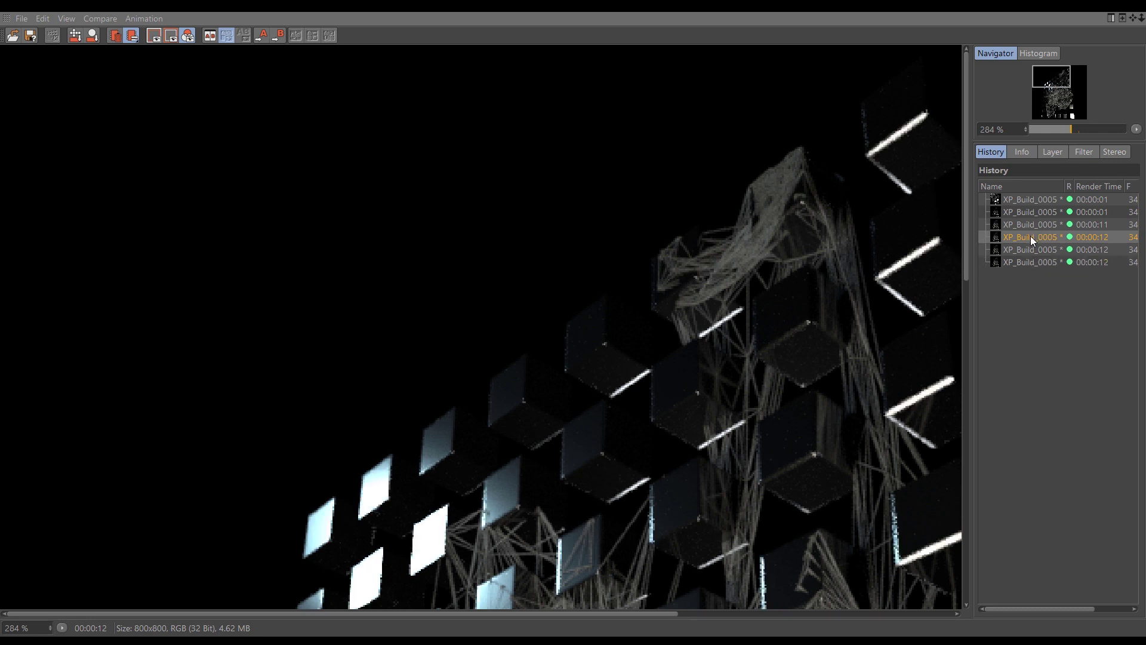
{"action": "left_click", "coordinate": [1033, 258]}
{"action": "left_click", "coordinate": [1032, 236]}
{"action": "left_click", "coordinate": [1035, 261]}
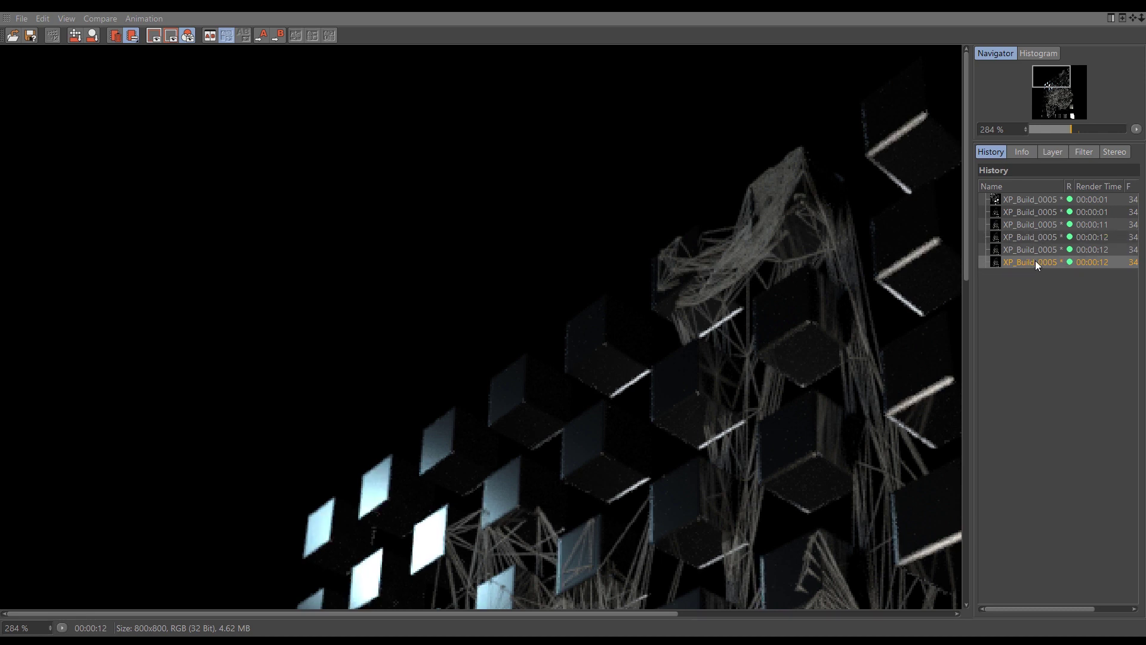
{"action": "left_click", "coordinate": [1034, 237]}
{"action": "left_click", "coordinate": [1037, 262]}
{"action": "left_click", "coordinate": [1036, 237]}
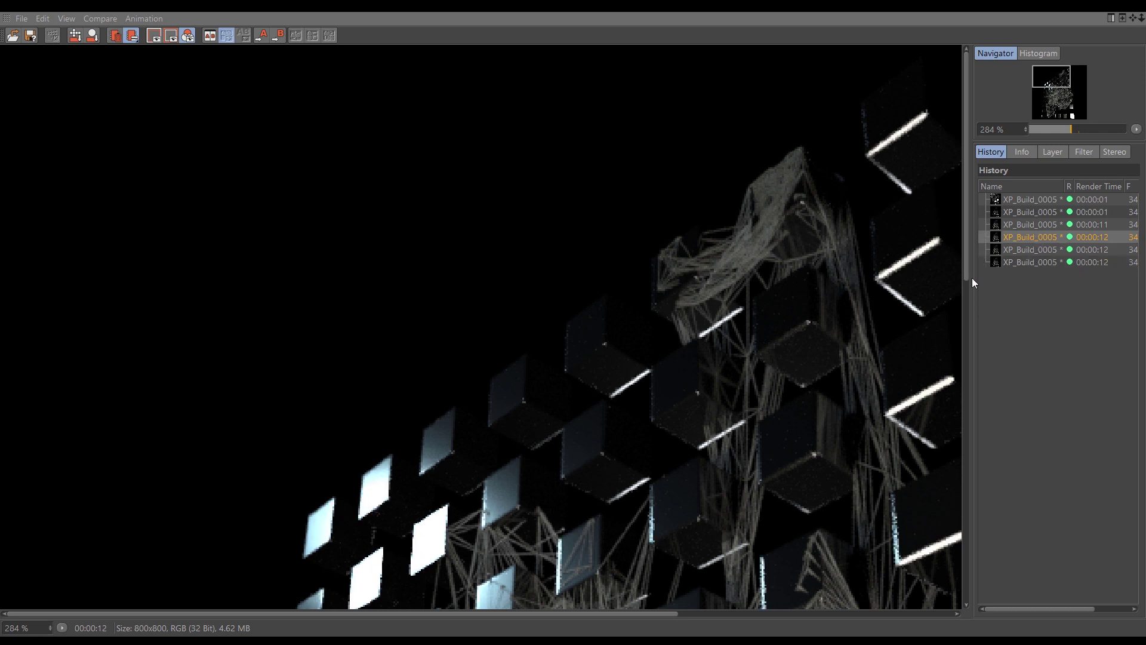
{"action": "left_click", "coordinate": [1022, 261]}
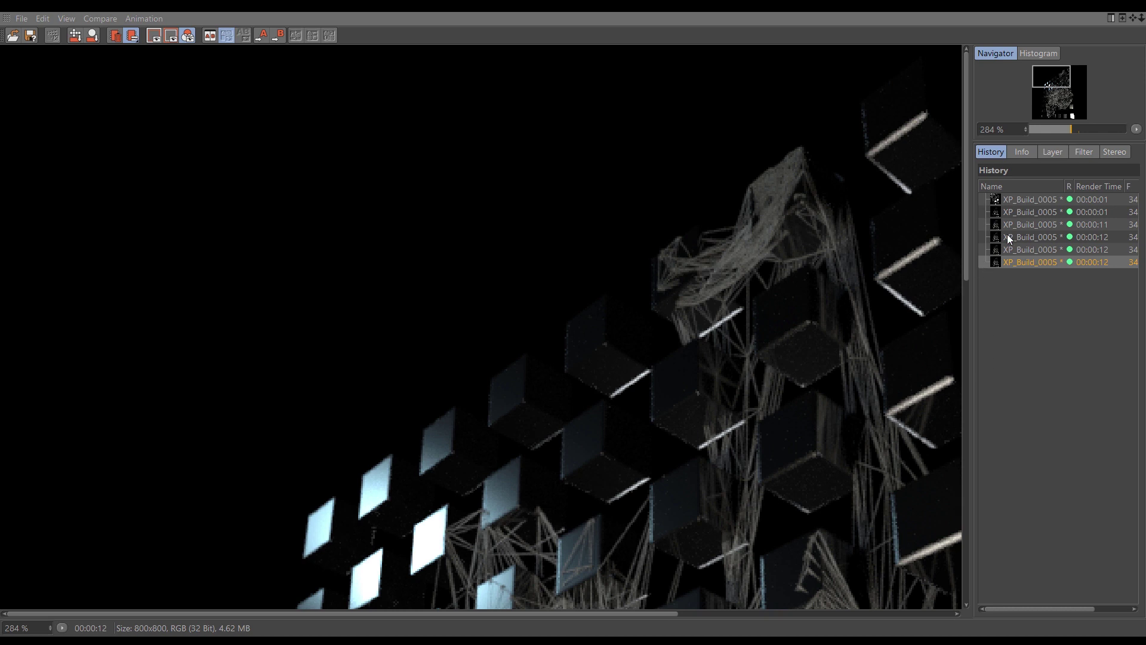
{"action": "left_click", "coordinate": [1022, 237]}
{"action": "left_click", "coordinate": [1023, 259]}
Compare the Clamp Direct render with the Clamp Indirect 3 render by alternating between them, and close the Picture Viewer
{"action": "left_click", "coordinate": [1026, 249]}
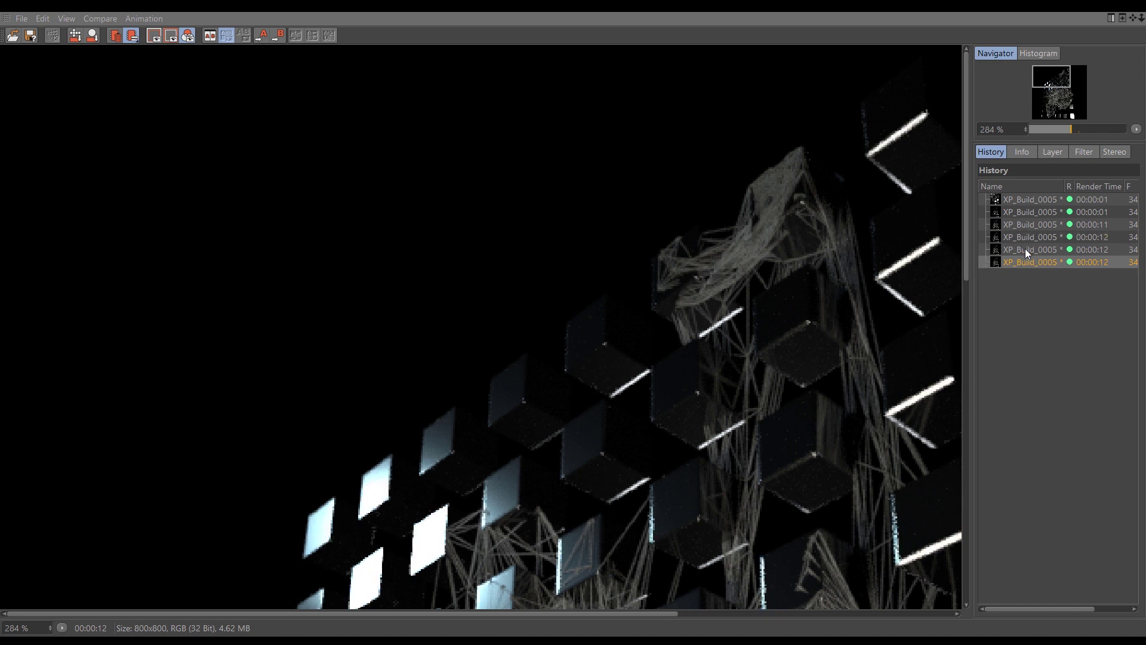
{"action": "left_click", "coordinate": [1027, 260]}
{"action": "left_click", "coordinate": [1027, 249]}
{"action": "left_click", "coordinate": [1028, 259]}
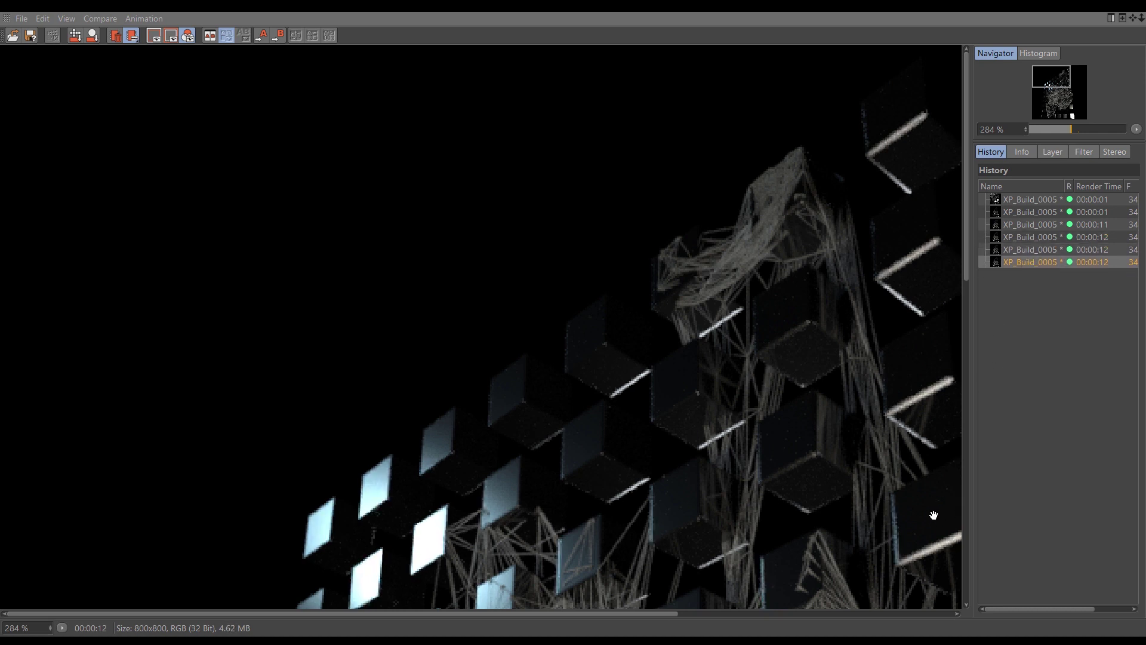
{"action": "left_click", "coordinate": [1034, 251]}
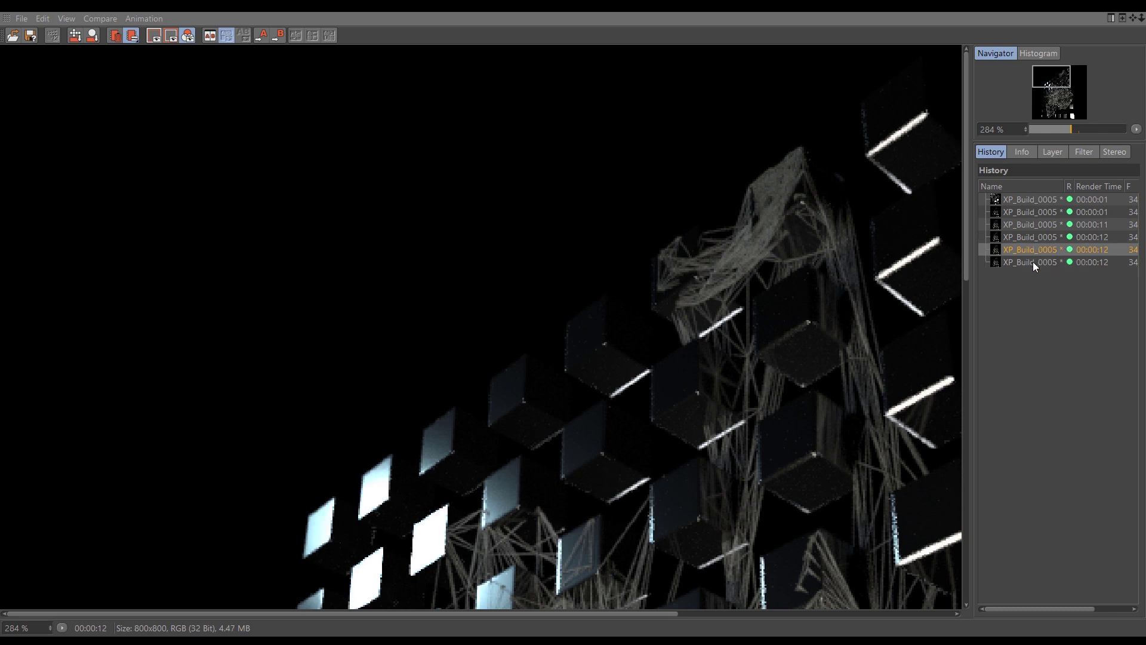
{"action": "left_click", "coordinate": [1032, 262]}
{"action": "left_click", "coordinate": [1033, 253]}
{"action": "left_click", "coordinate": [1033, 265]}
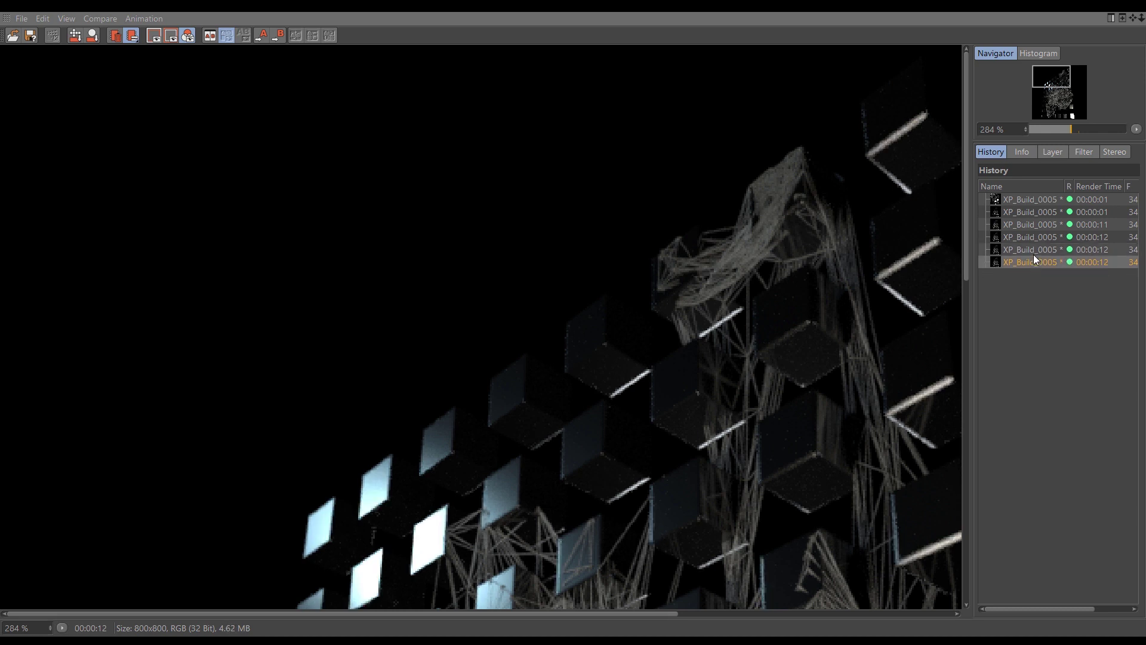
{"action": "left_click", "coordinate": [1033, 254]}
{"action": "left_click", "coordinate": [1034, 263]}
{"action": "left_click", "coordinate": [1034, 254]}
{"action": "left_click", "coordinate": [1033, 264]}
{"action": "left_click", "coordinate": [1033, 254]}
{"action": "left_click", "coordinate": [1034, 264]}
{"action": "left_click", "coordinate": [1034, 253]}
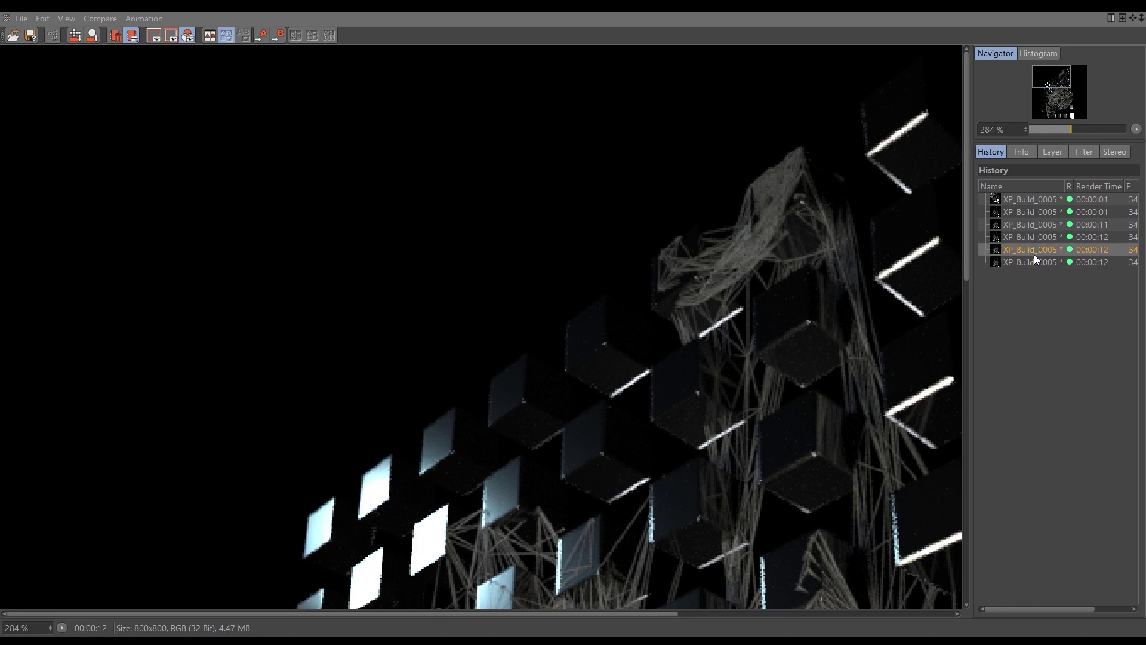
{"action": "left_click", "coordinate": [1034, 261]}
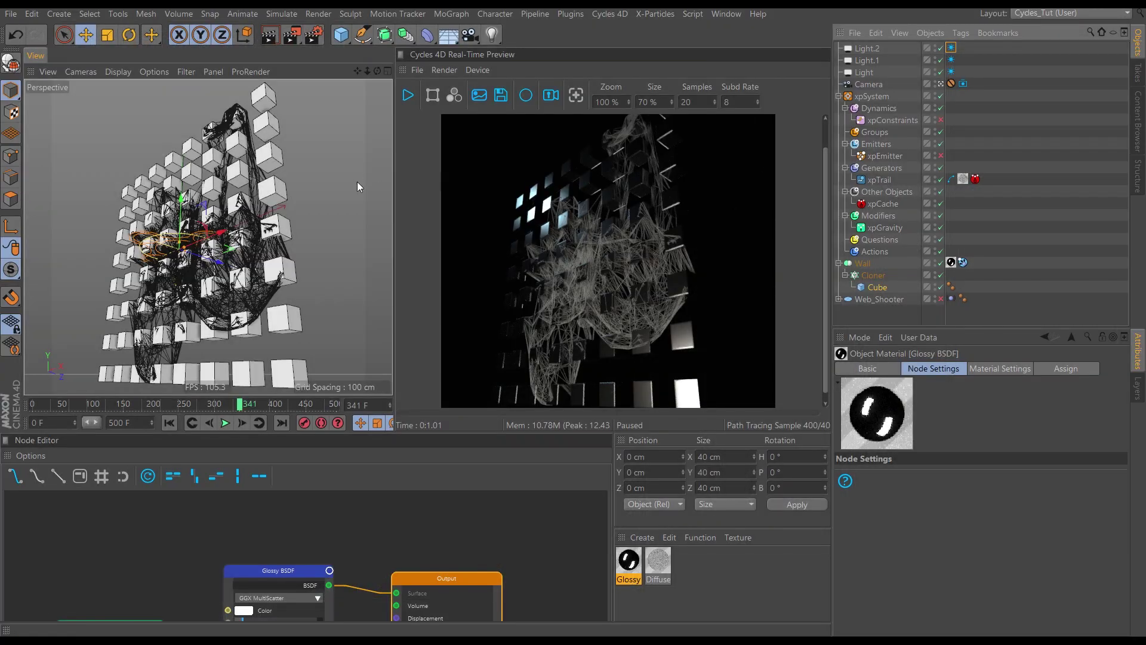
Set the Cycles 4D render samples to 30
{"action": "left_click", "coordinate": [313, 35]}
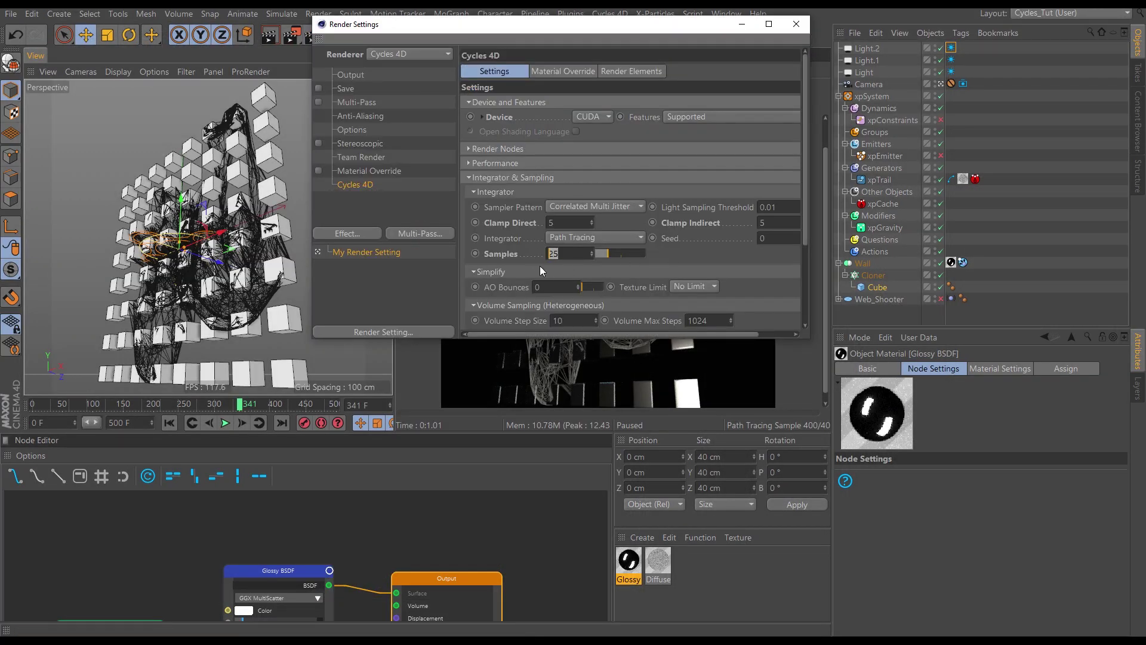
{"action": "type", "text": "30"}
{"action": "key", "text": "Return"}
Set Max Ray Bounces to 1 in the Light Paths & Ray Depth settings and render the frame to the Picture Viewer
{"action": "left_click_drag", "start_coordinate": [804, 218], "coordinate": [804, 265]}
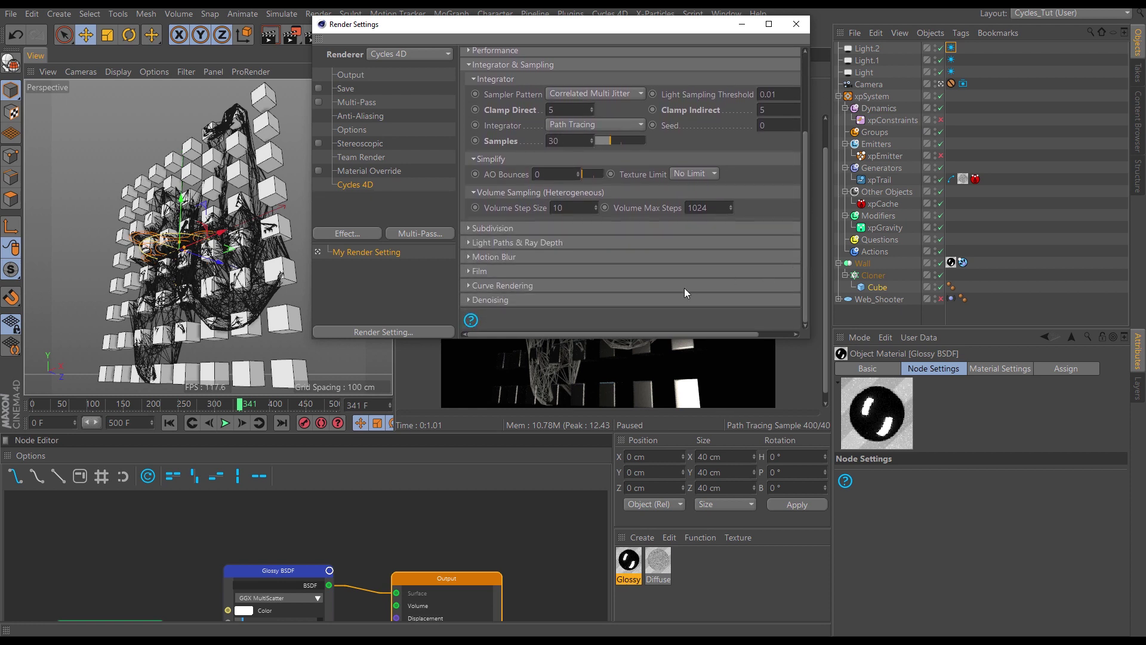
{"action": "left_click", "coordinate": [469, 244]}
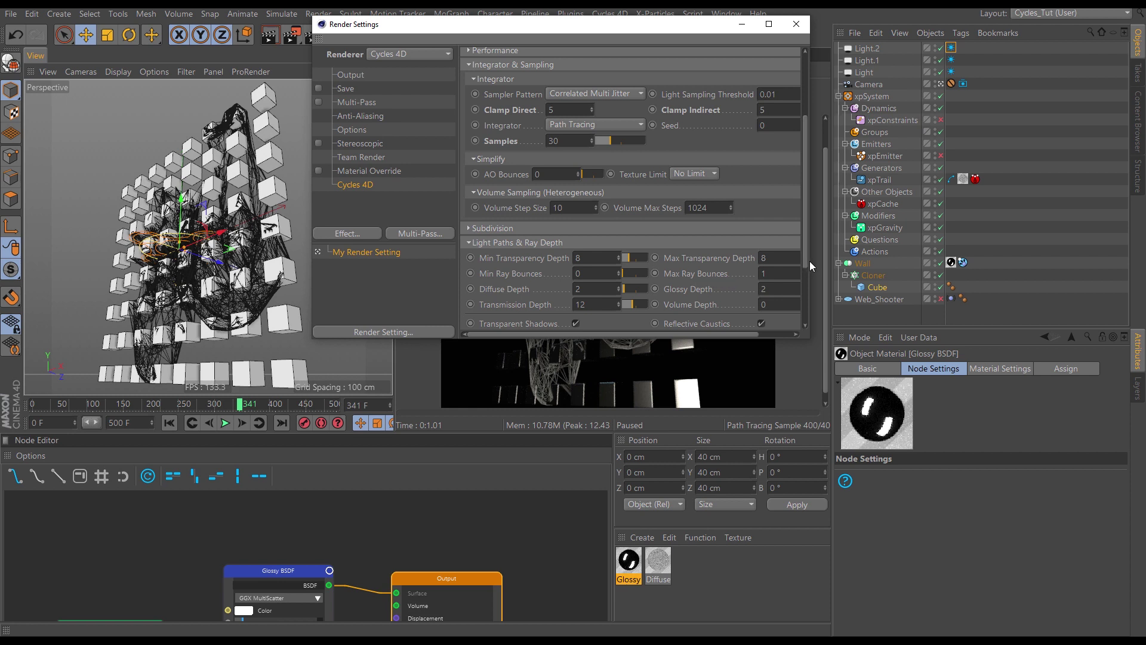
{"action": "scroll", "coordinate": [808, 264], "scroll_direction": "down", "scroll_amount": 2}
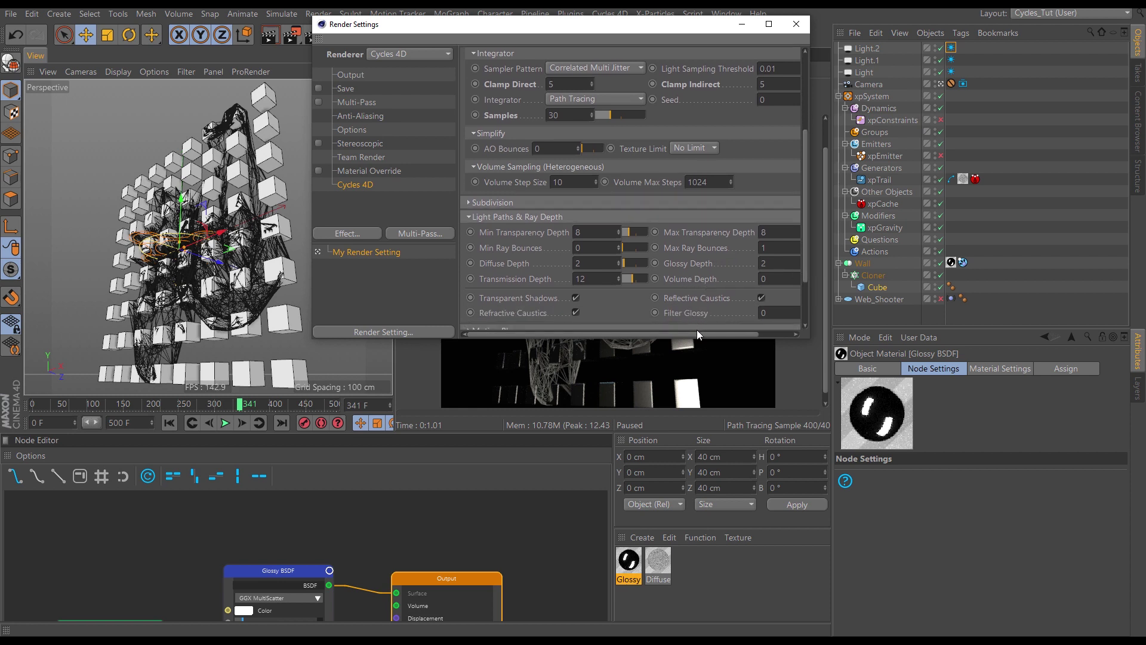
{"action": "left_click_drag", "start_coordinate": [697, 333], "coordinate": [732, 332]}
{"action": "left_click", "coordinate": [765, 245]}
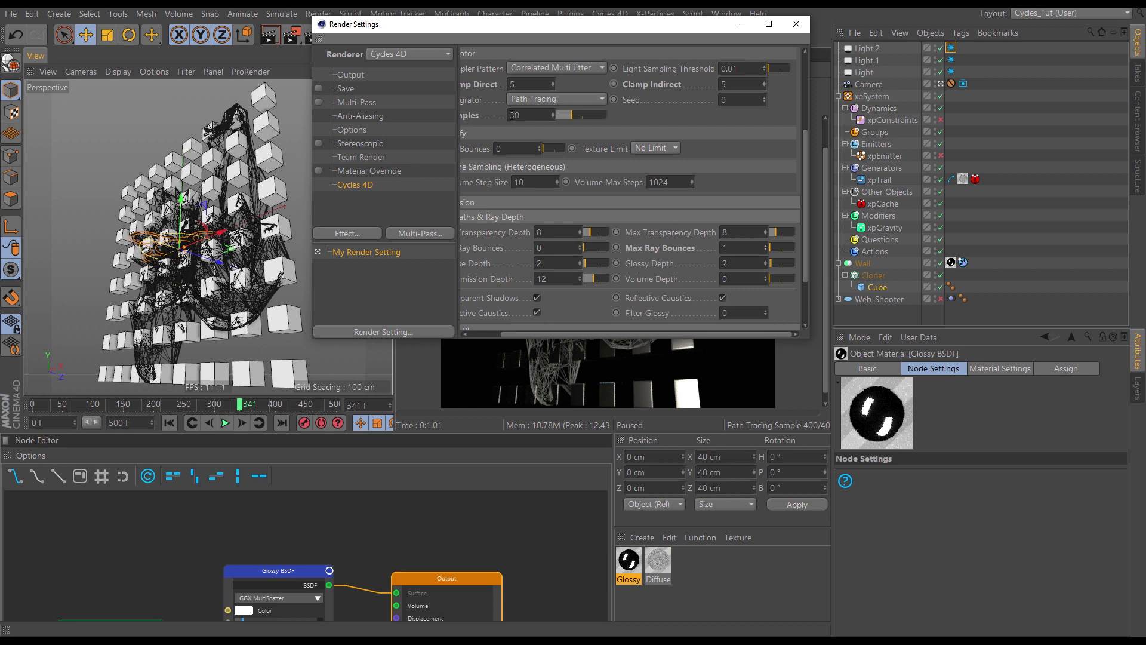
{"action": "left_click", "coordinate": [793, 28]}
{"action": "left_click", "coordinate": [295, 36]}
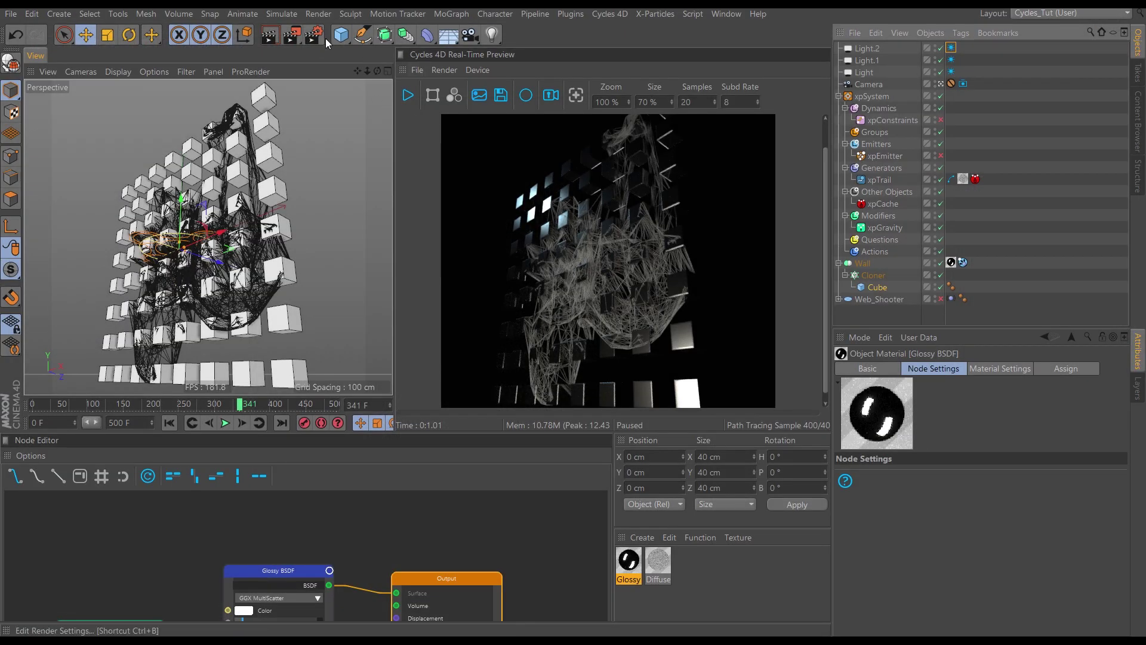
Set Max Ray Bounces to 2 in the Light Paths & Ray Depth settings and render the frame to the Picture Viewer
{"action": "left_click", "coordinate": [317, 35]}
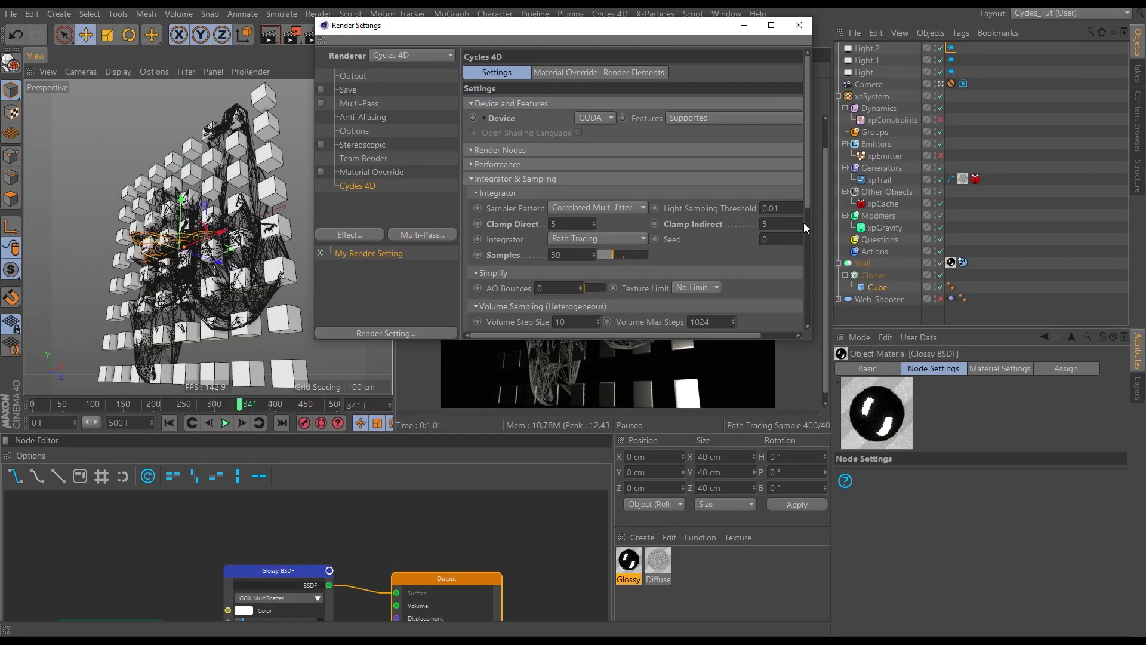
{"action": "left_click_drag", "start_coordinate": [808, 190], "coordinate": [818, 269]}
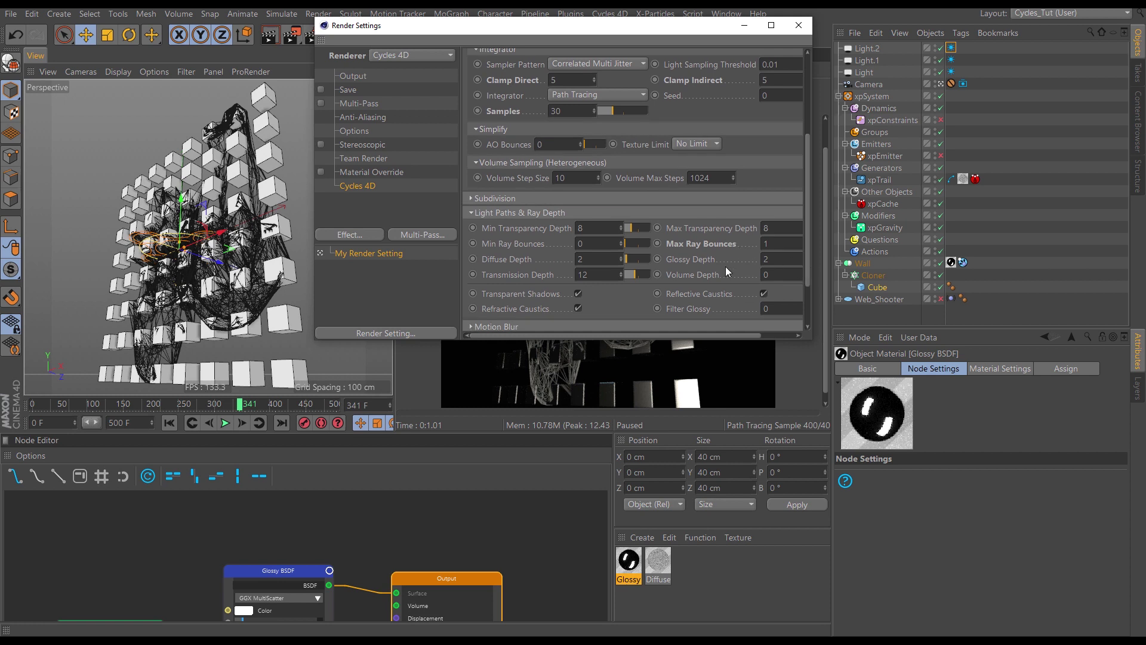
{"action": "left_click_drag", "start_coordinate": [697, 335], "coordinate": [740, 339]}
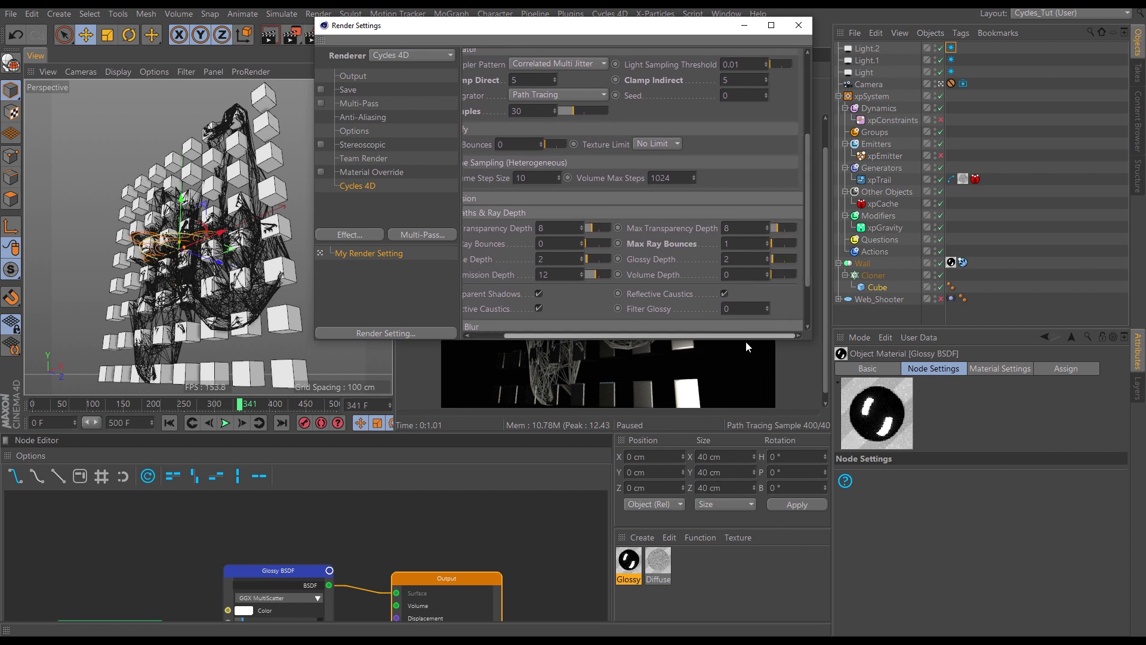
{"action": "left_click", "coordinate": [767, 241]}
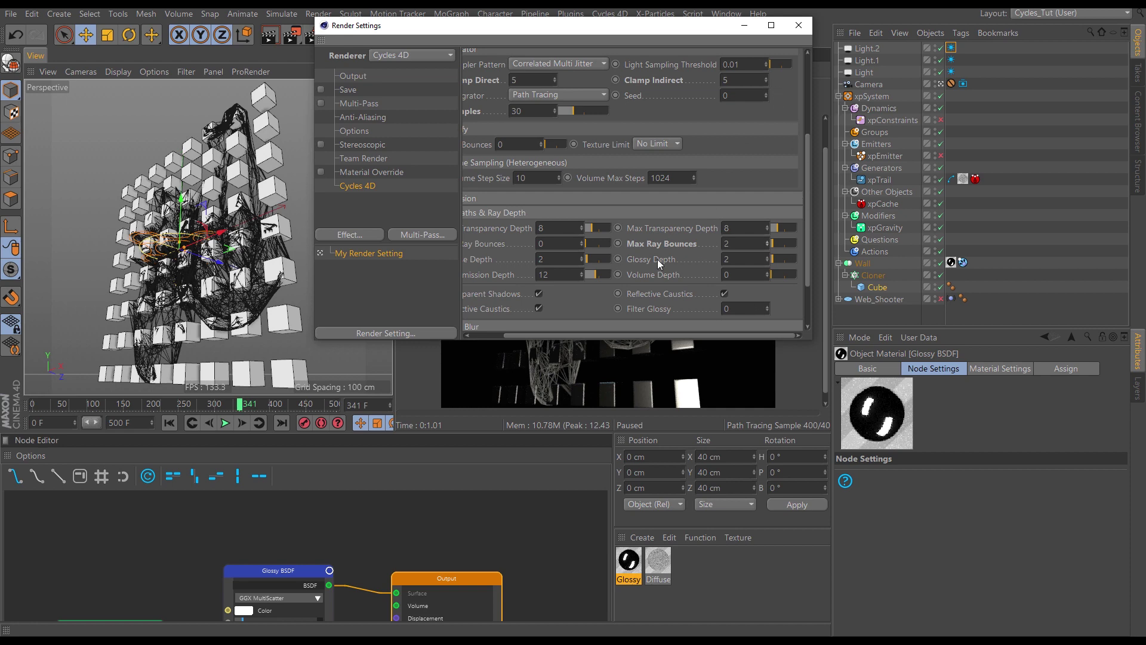
{"action": "left_click", "coordinate": [798, 25]}
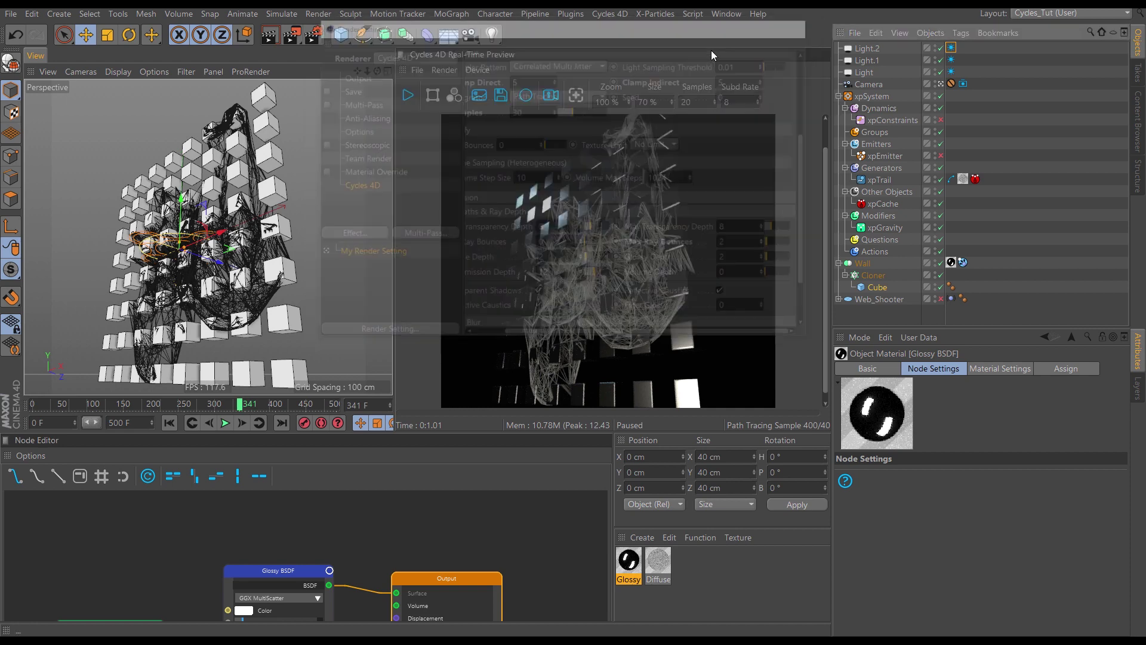
{"action": "left_click", "coordinate": [291, 35]}
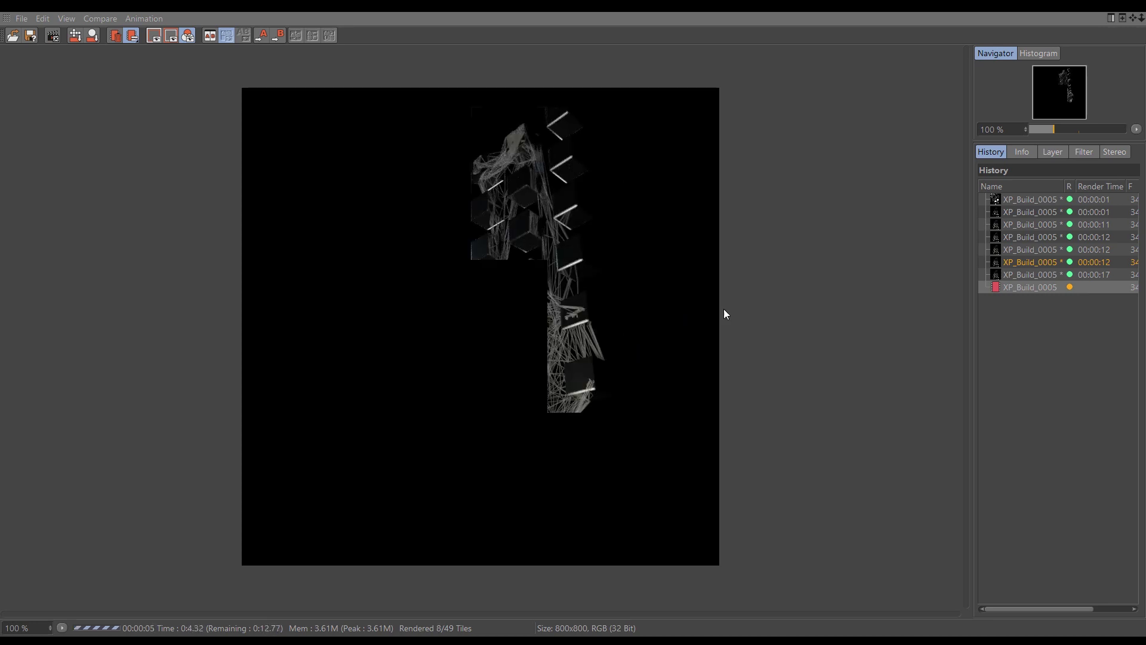
Compare the Max Ray Bounces 2 render with the Max Ray Bounces 1 render by alternating between them
{"action": "left_click", "coordinate": [1034, 274]}
{"action": "left_click", "coordinate": [1034, 287]}
{"action": "left_click", "coordinate": [1037, 278]}
{"action": "left_click", "coordinate": [1037, 288]}
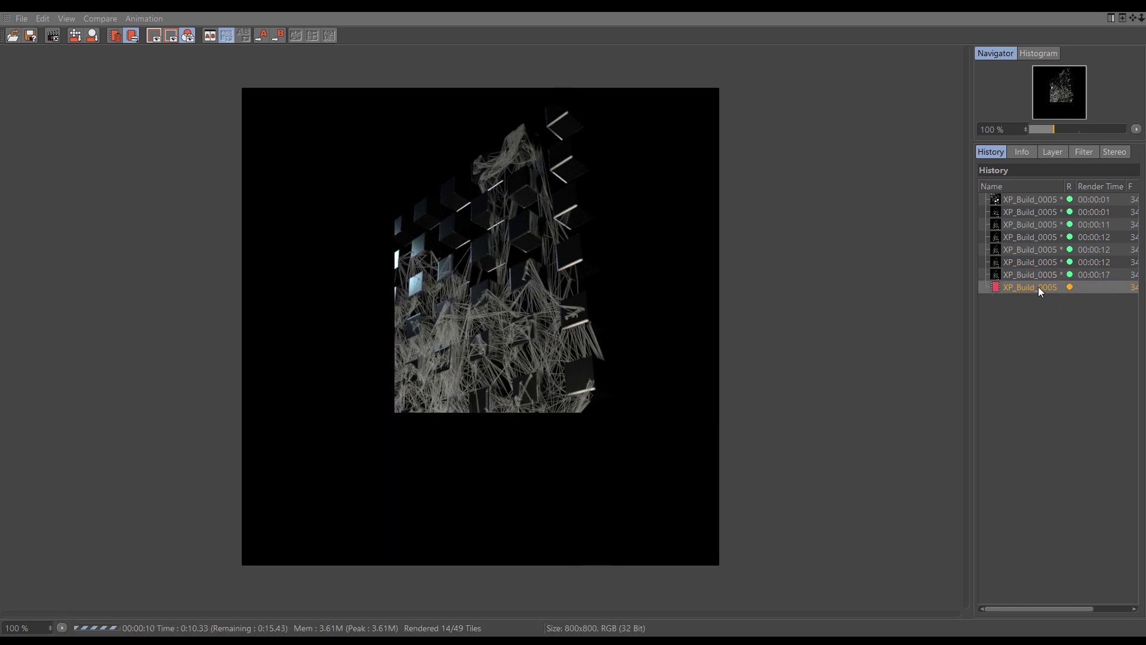
{"action": "left_click", "coordinate": [1035, 276]}
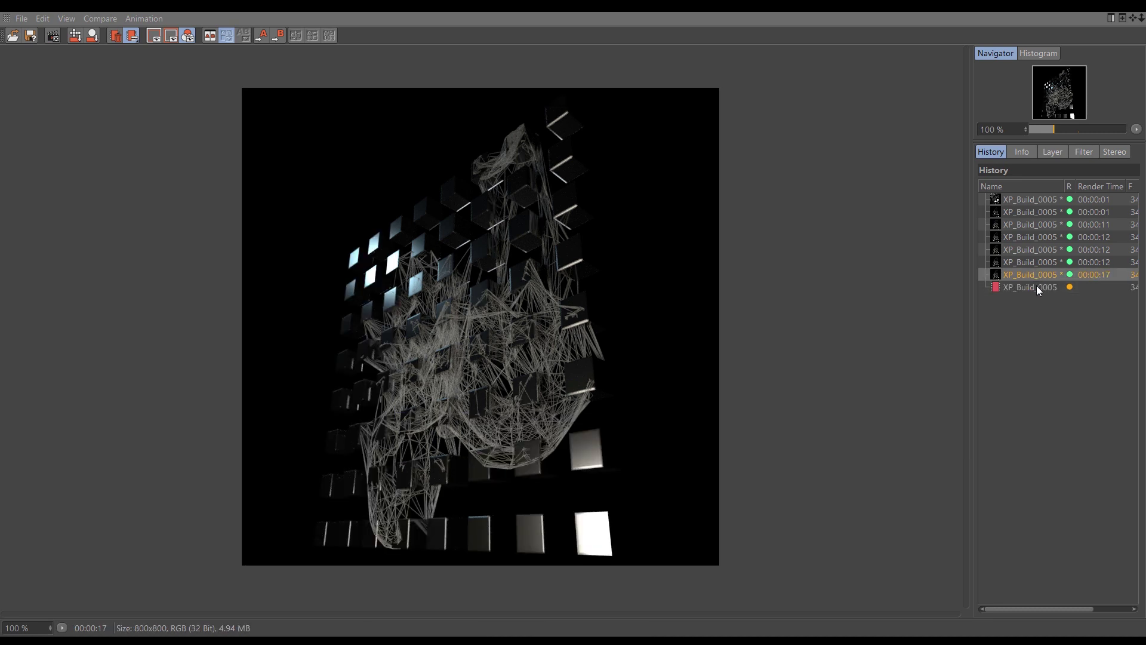
{"action": "left_click", "coordinate": [1037, 285]}
{"action": "left_click", "coordinate": [1036, 275]}
{"action": "left_click", "coordinate": [1038, 285]}
{"action": "left_click", "coordinate": [1038, 277]}
{"action": "left_click", "coordinate": [1040, 285]}
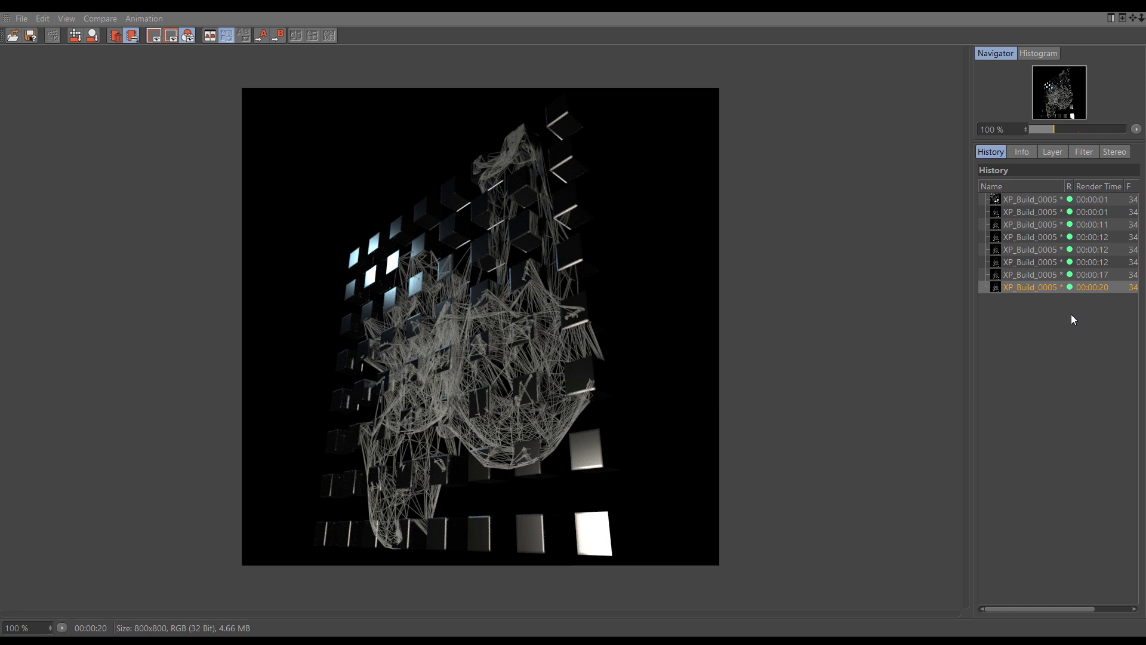
{"action": "left_click", "coordinate": [1040, 275]}
{"action": "left_click", "coordinate": [1043, 286]}
{"action": "left_click", "coordinate": [1044, 277]}
{"action": "left_click", "coordinate": [1044, 287]}
{"action": "left_click", "coordinate": [1046, 274]}
{"action": "left_click", "coordinate": [1047, 287]}
{"action": "left_click", "coordinate": [1048, 274]}
{"action": "left_click", "coordinate": [1049, 287]}
{"action": "left_click", "coordinate": [1048, 275]}
{"action": "left_click", "coordinate": [1049, 287]}
{"action": "left_click", "coordinate": [1049, 275]}
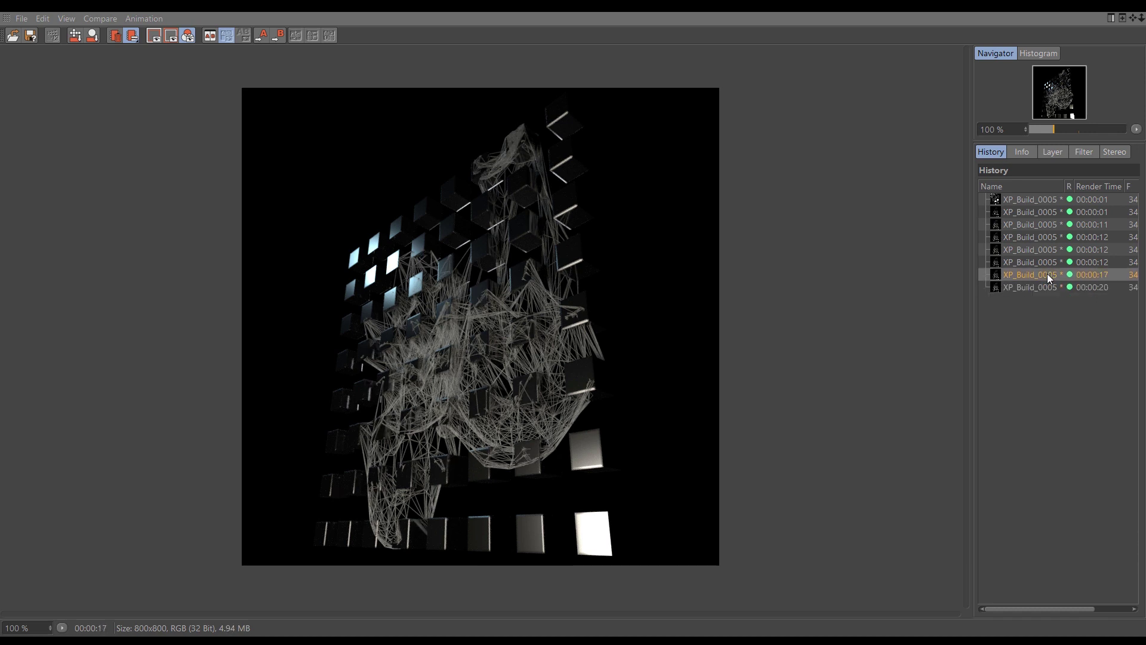
{"action": "left_click", "coordinate": [1049, 287]}
{"action": "left_click", "coordinate": [1049, 275]}
{"action": "left_click", "coordinate": [1049, 287]}
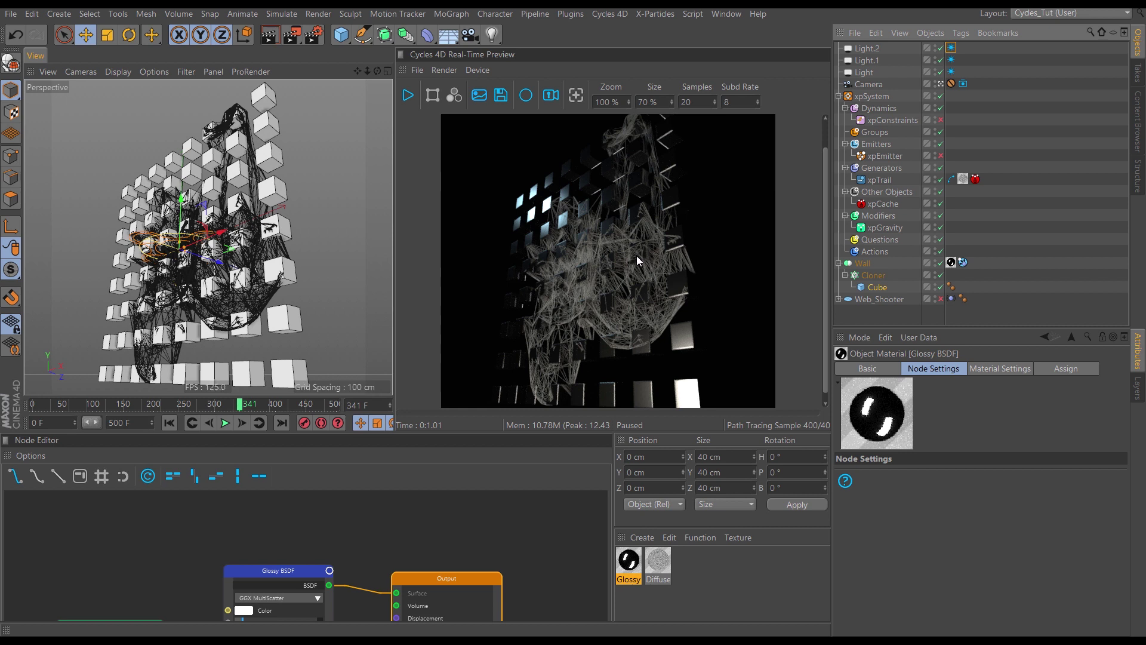
Examine the motion blur options in the Cycles 4D camera tag and in the Cycles 4D render settings
{"action": "left_click", "coordinate": [963, 84]}
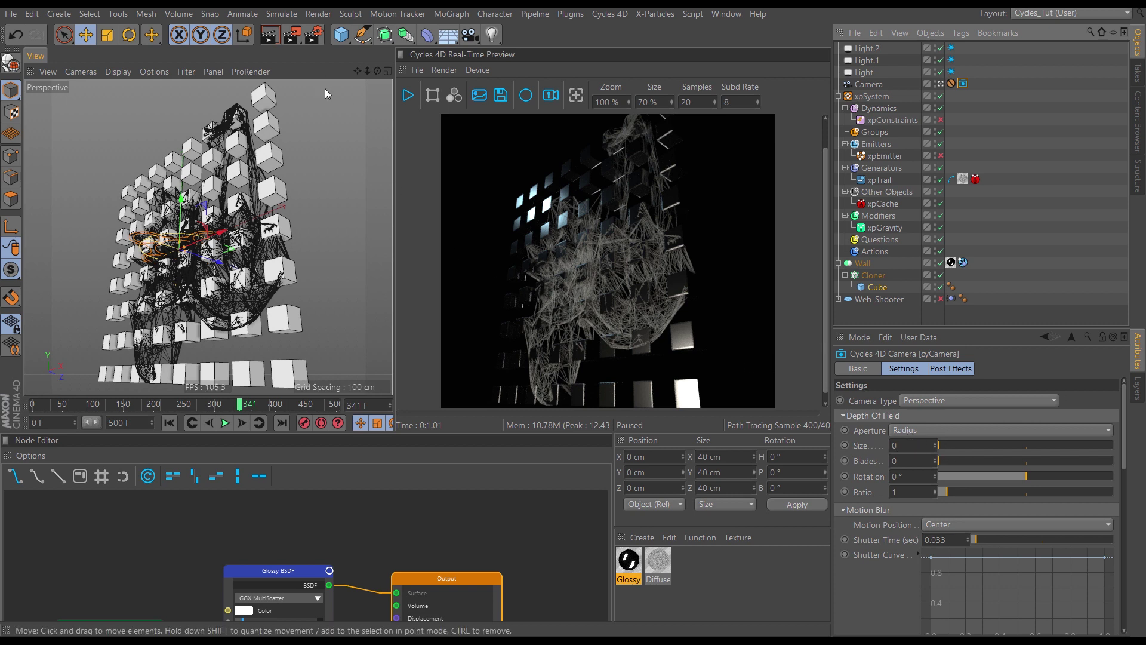
{"action": "left_click", "coordinate": [314, 36]}
{"action": "left_click_drag", "start_coordinate": [808, 157], "coordinate": [824, 272]}
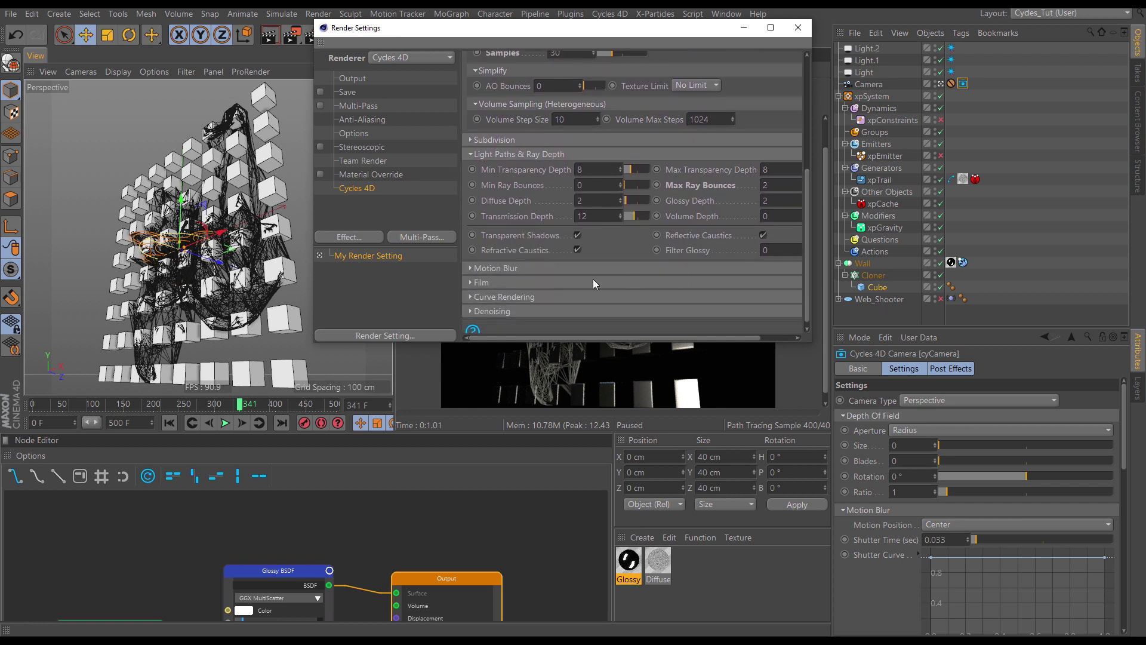
{"action": "left_click", "coordinate": [471, 269]}
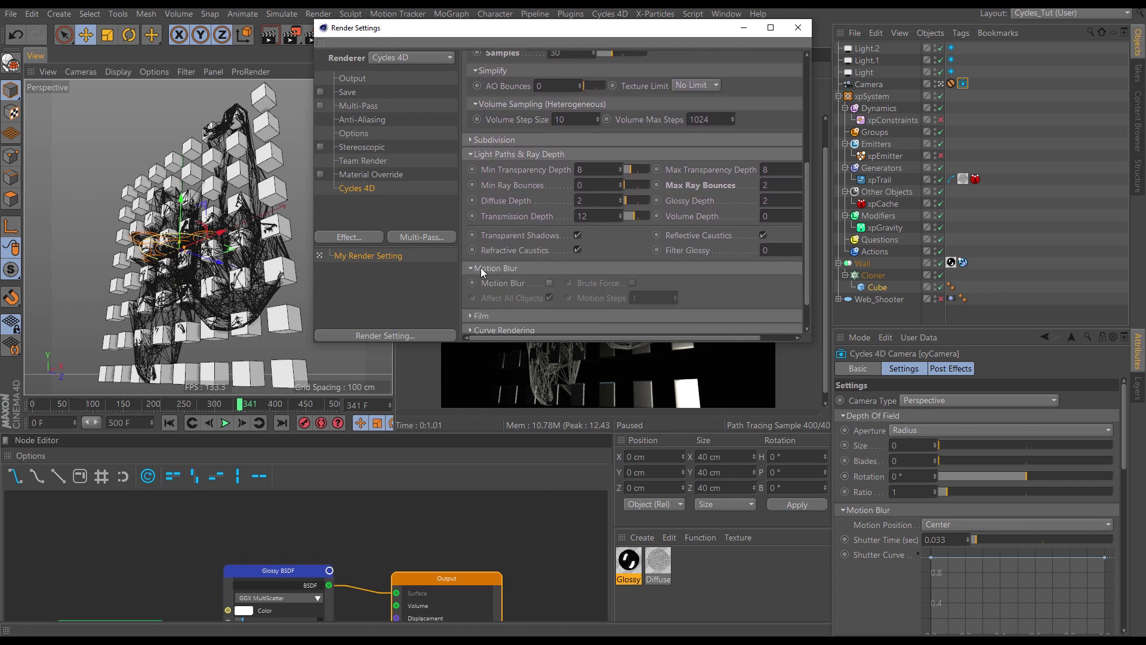
{"action": "left_click_drag", "start_coordinate": [807, 214], "coordinate": [810, 98]}
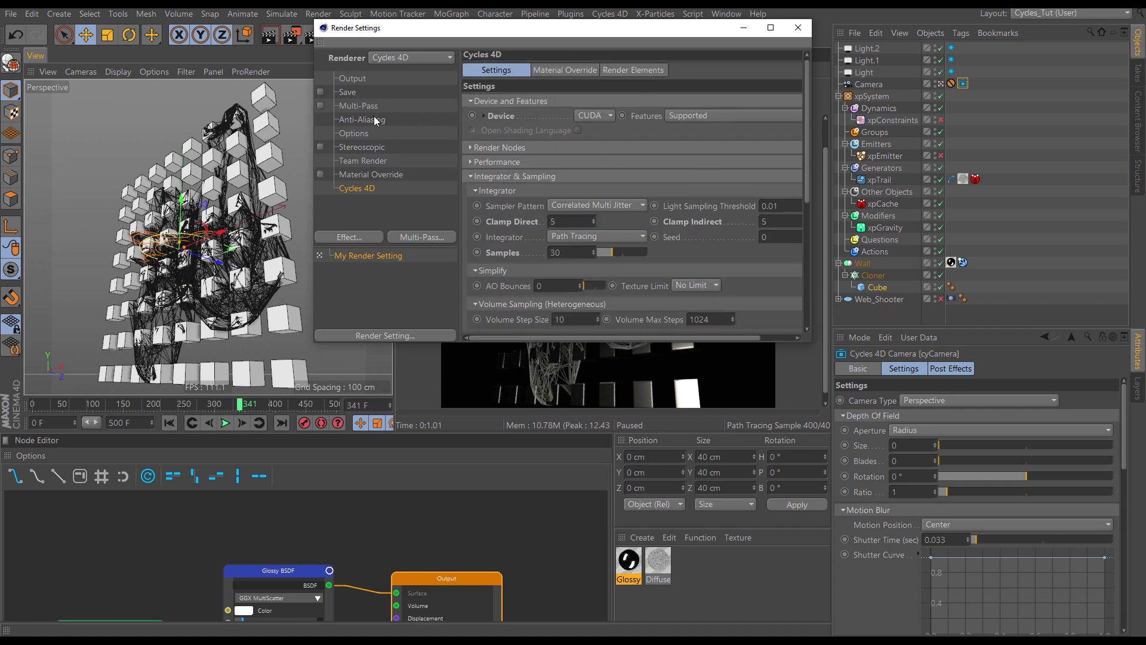
Set the render output's frame range to All Frames
{"action": "left_click", "coordinate": [353, 78]}
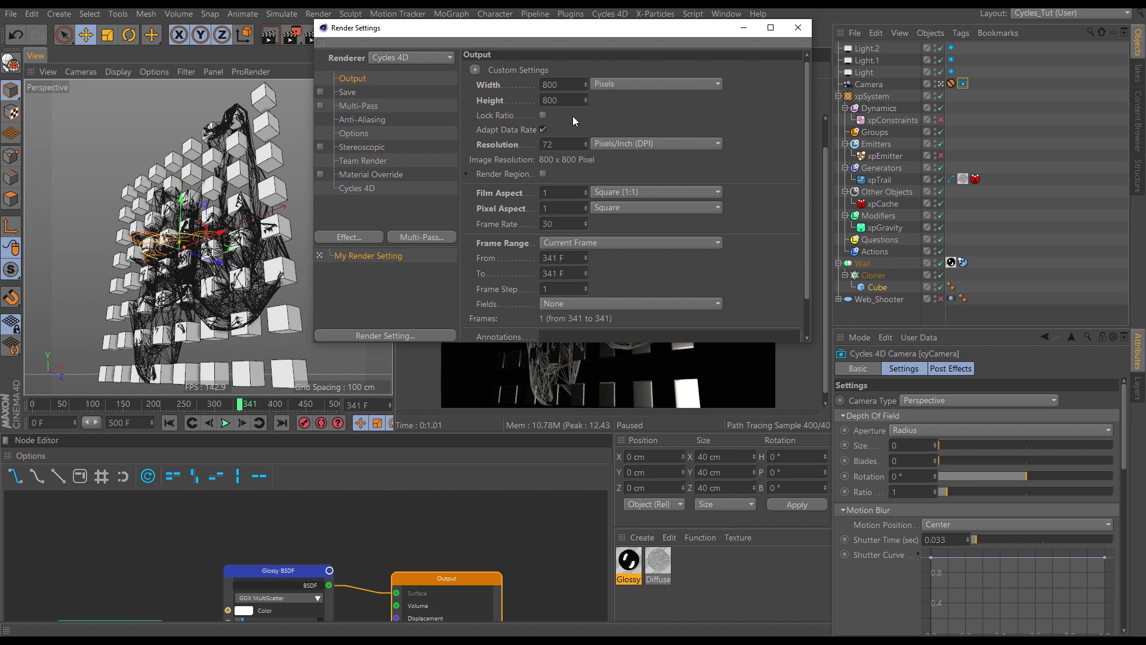
{"action": "left_click", "coordinate": [600, 244]}
{"action": "left_click", "coordinate": [609, 289]}
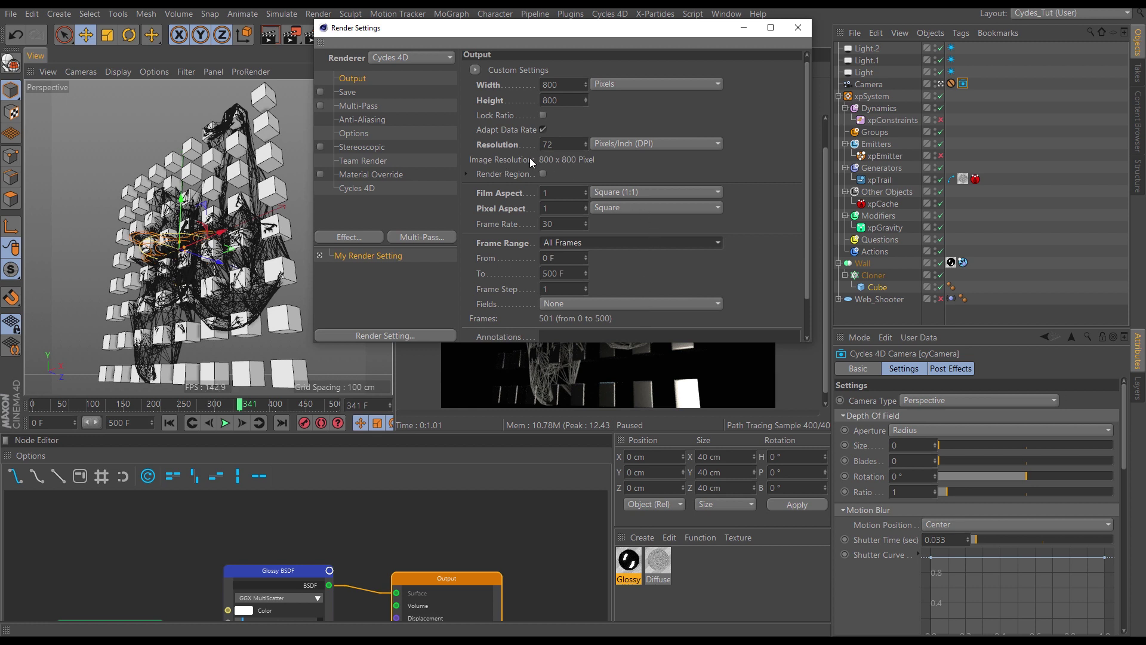
Choose 16 Bit/Channel depth for the OpenEXR image output and return to the Cycles 4D render settings
{"action": "left_click", "coordinate": [348, 93]}
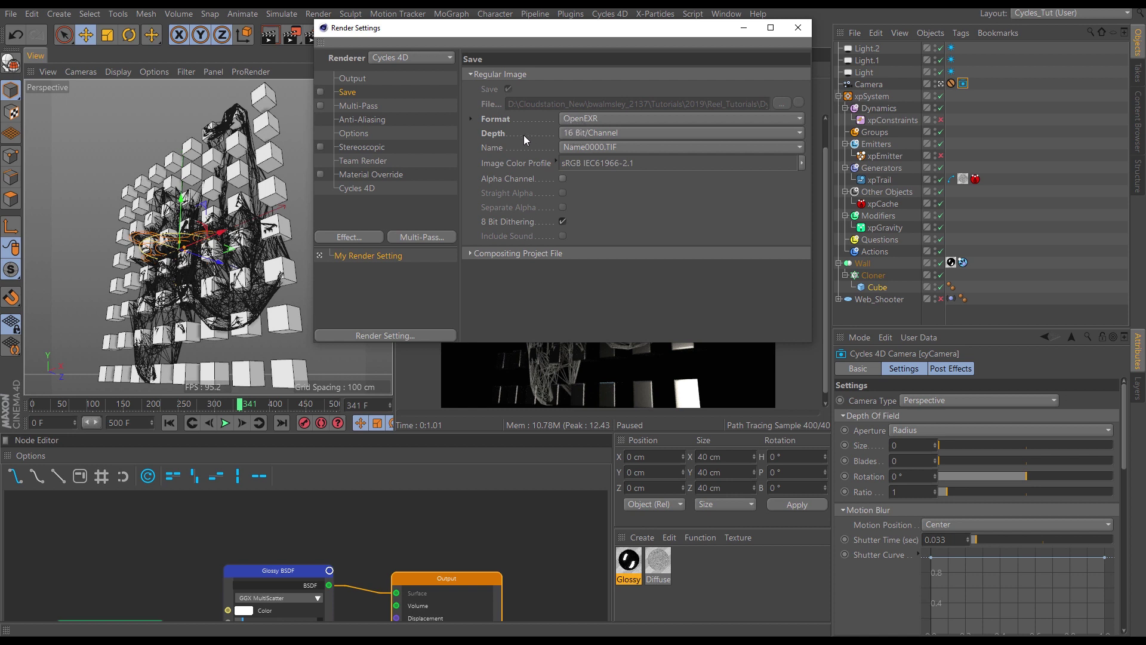
{"action": "left_click", "coordinate": [581, 136]}
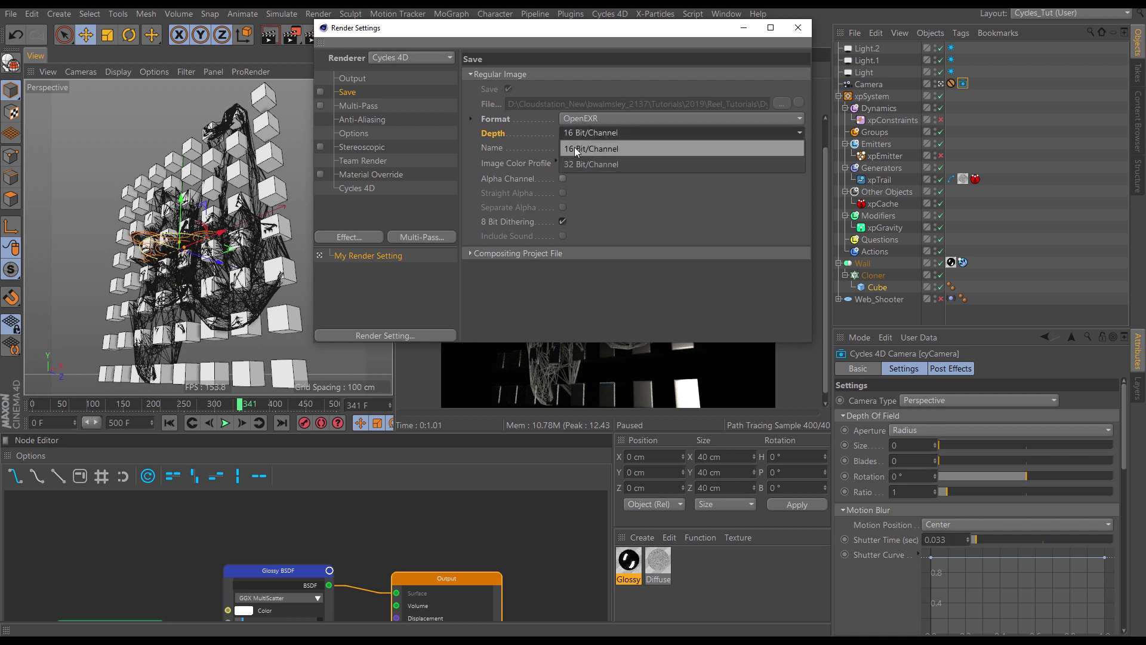
{"action": "left_click", "coordinate": [575, 148]}
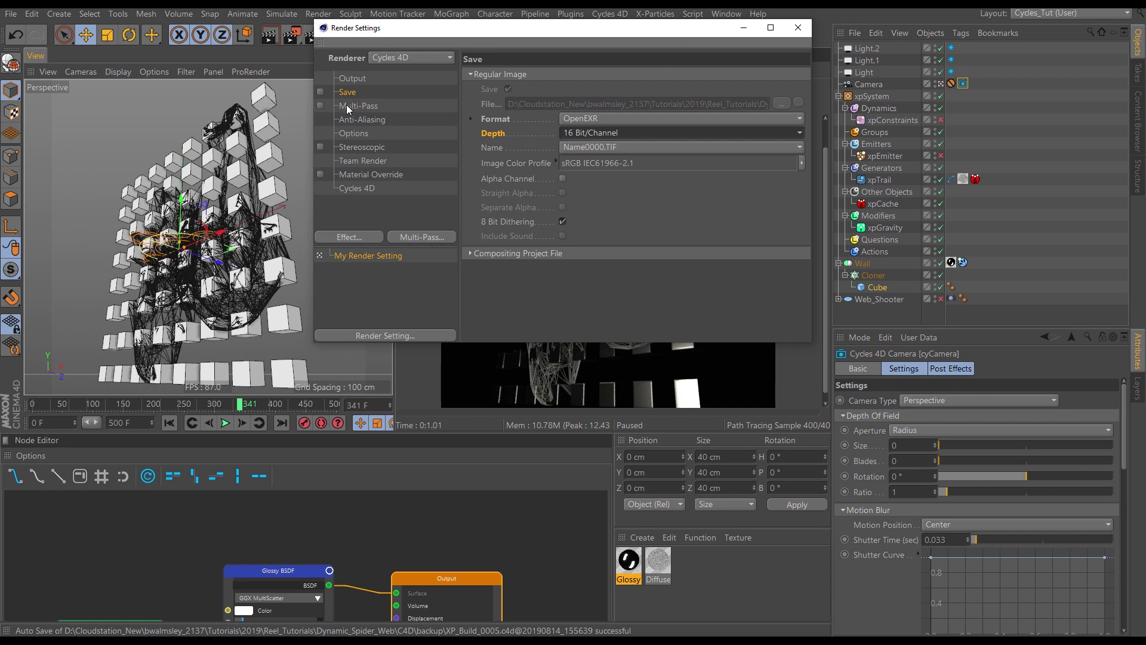
{"action": "left_click", "coordinate": [365, 189]}
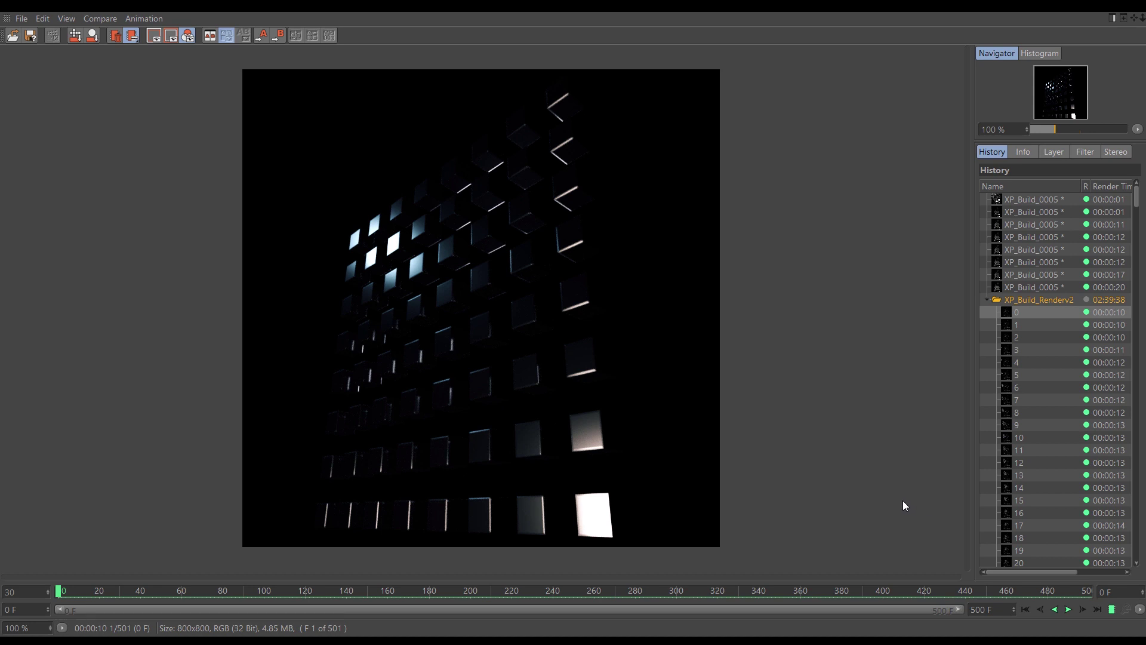
Play back the rendered XP_Build_Renderv2 frame sequence in the Picture Viewer
{"action": "left_click", "coordinate": [1112, 609]}
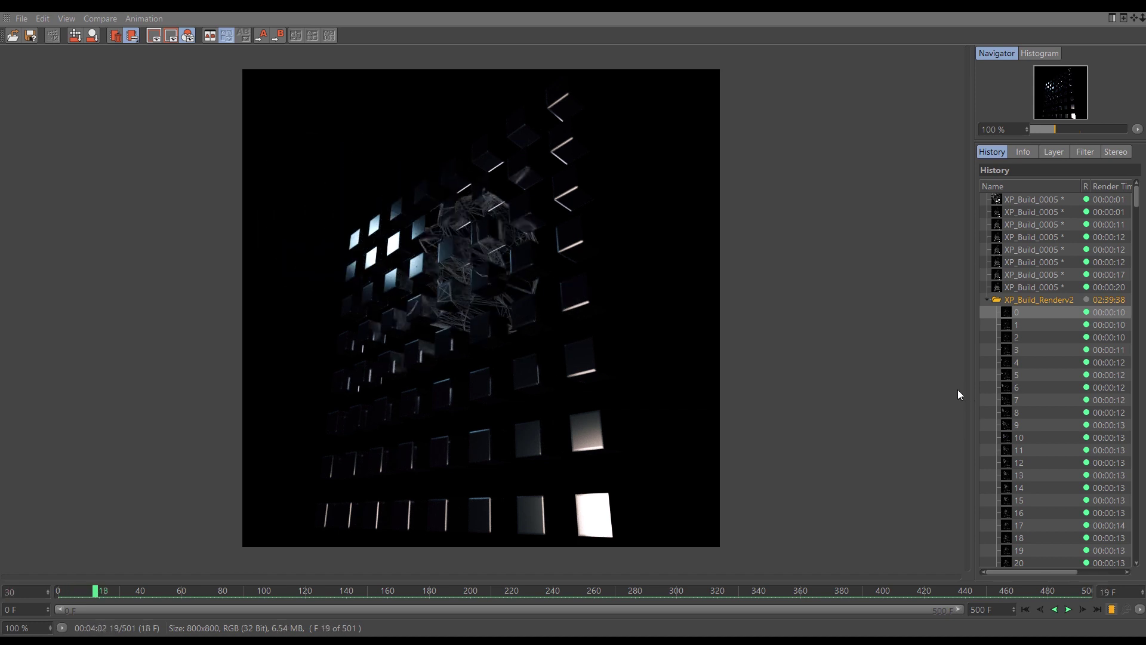